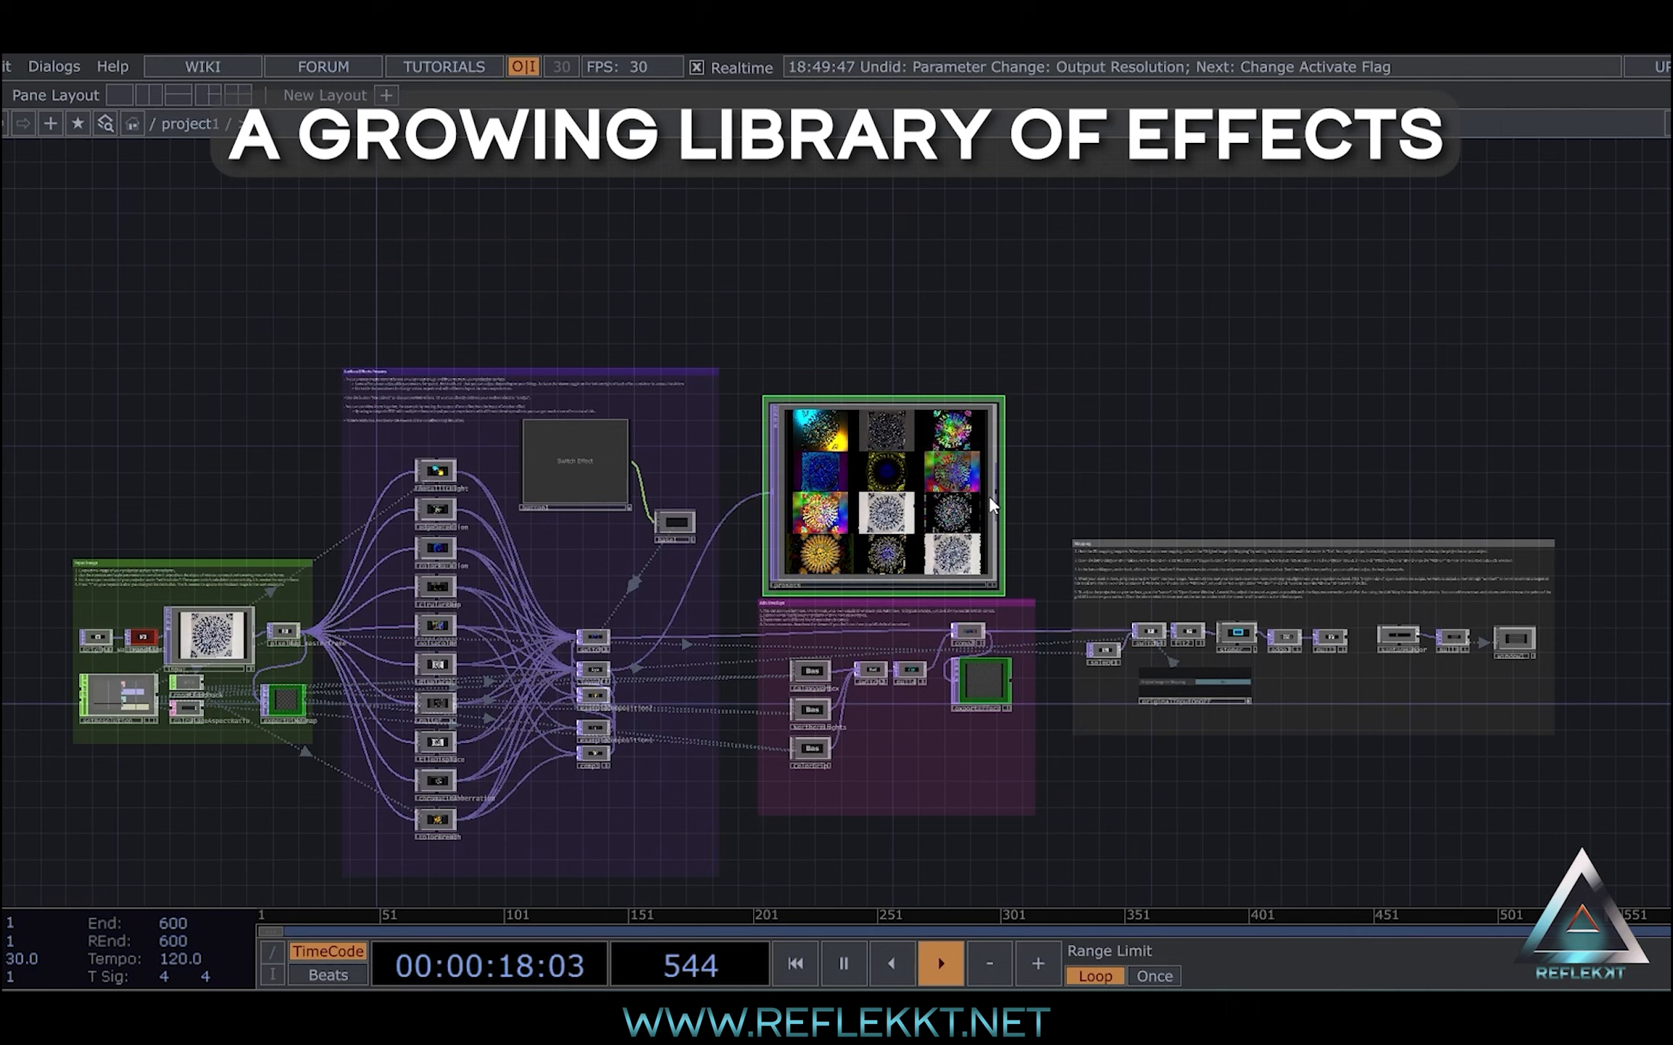
{"action": "scroll", "coordinate": [992, 505], "scroll_direction": "up", "scroll_amount": 5}
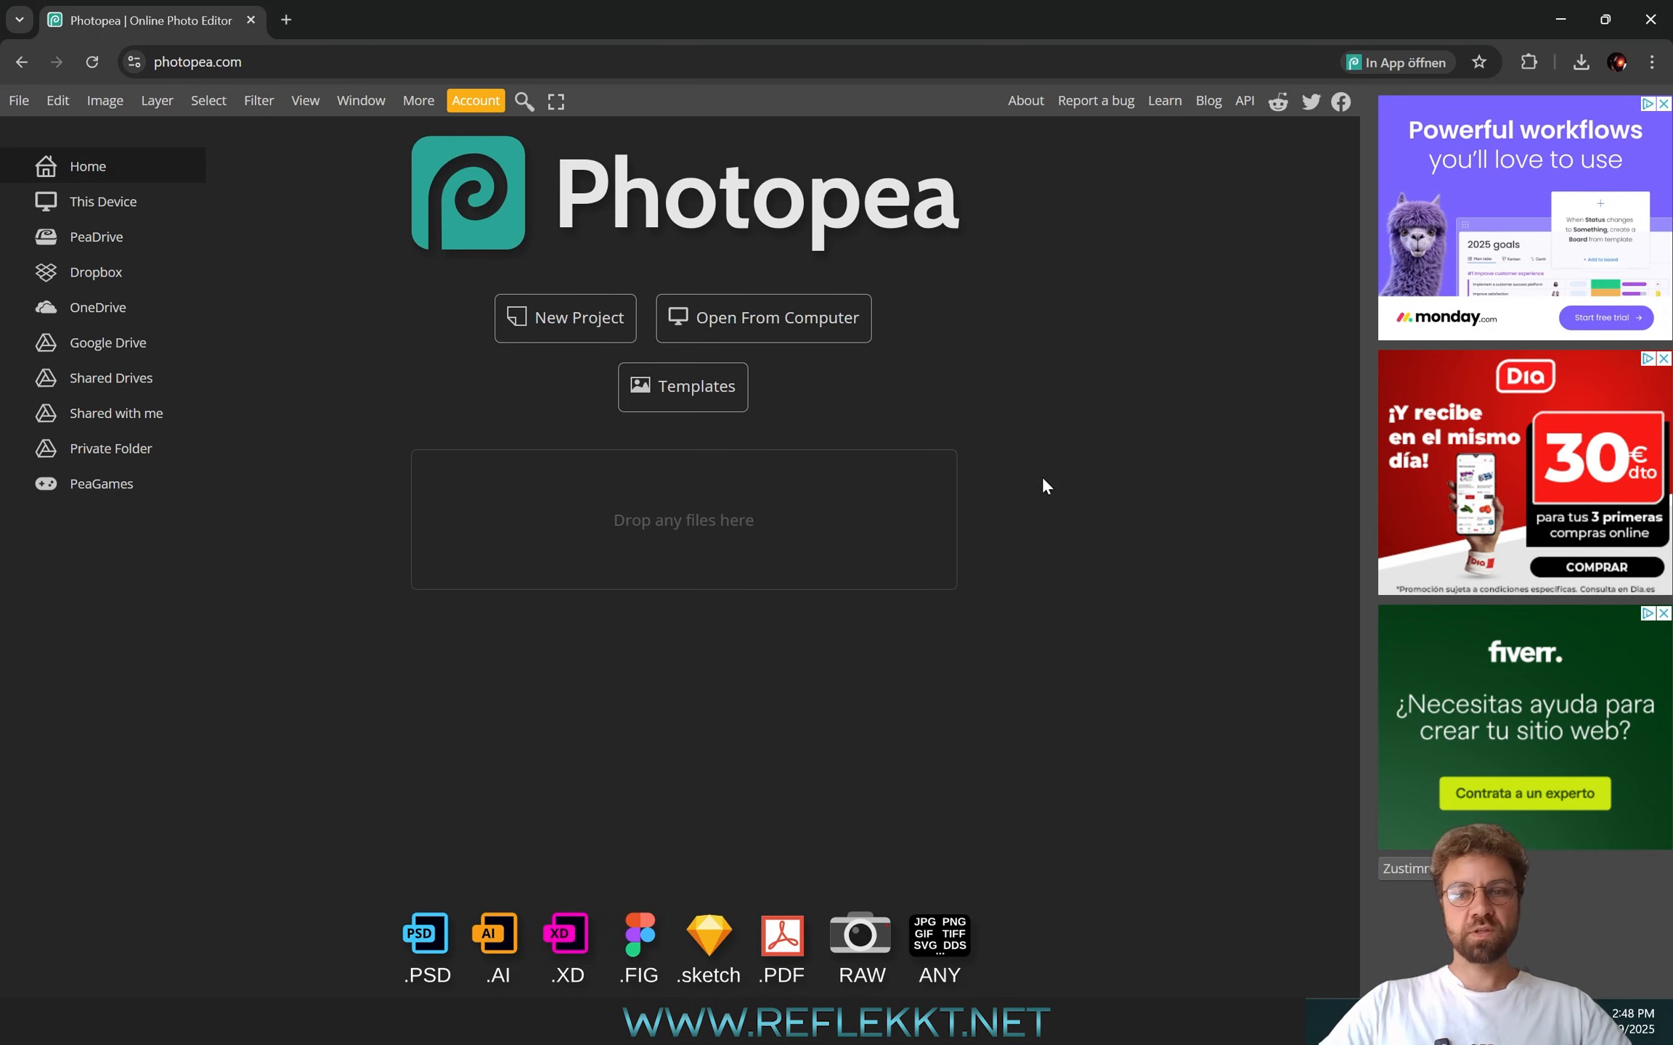
{"action": "key", "text": "alt+Tab"}
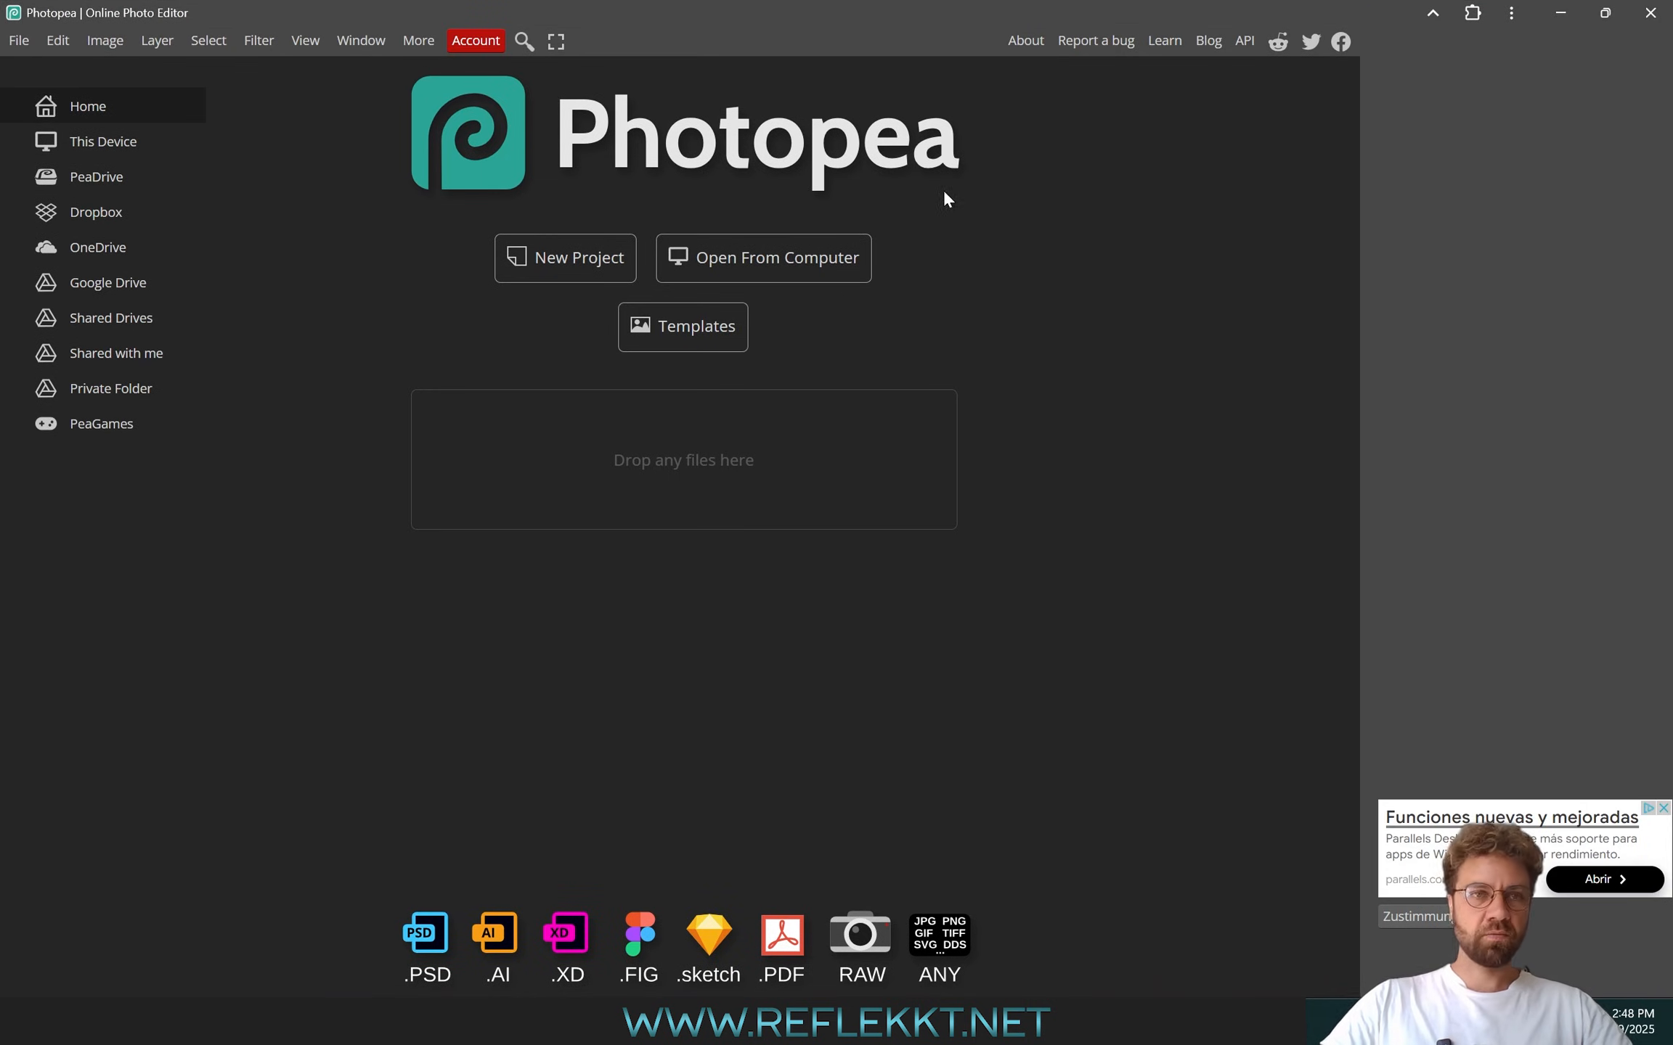
{"action": "key", "text": "alt+Tab"}
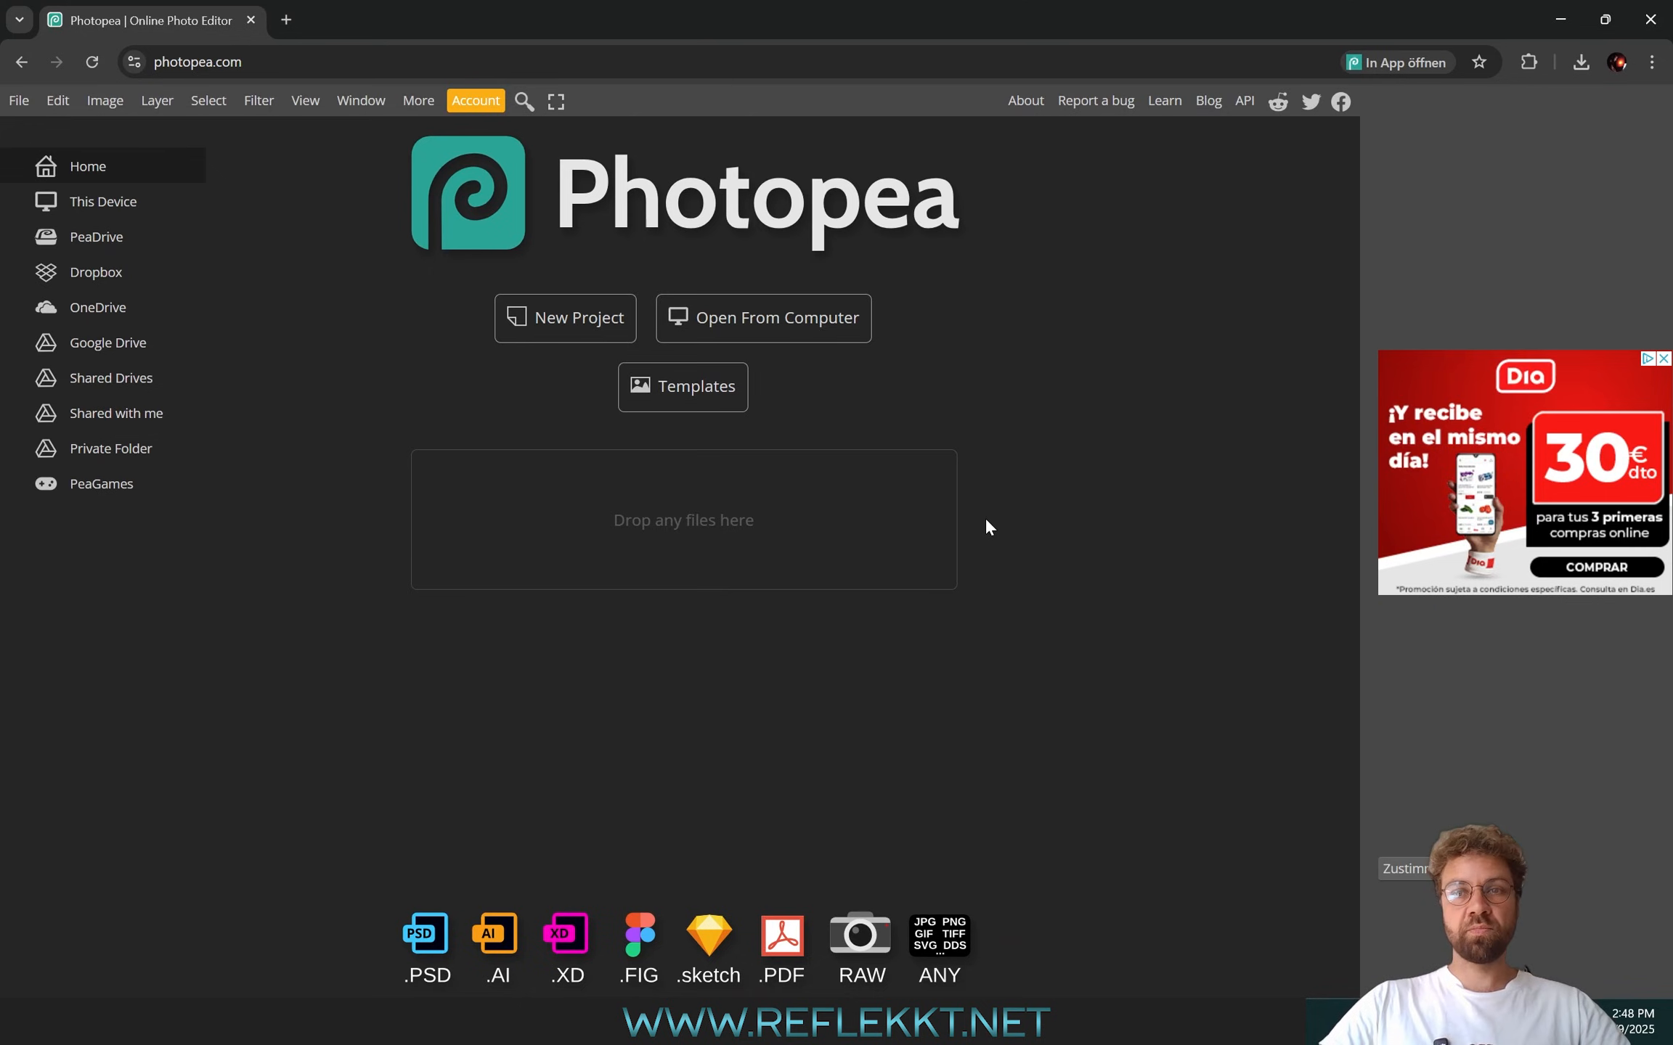
{"action": "key", "text": "alt+Tab"}
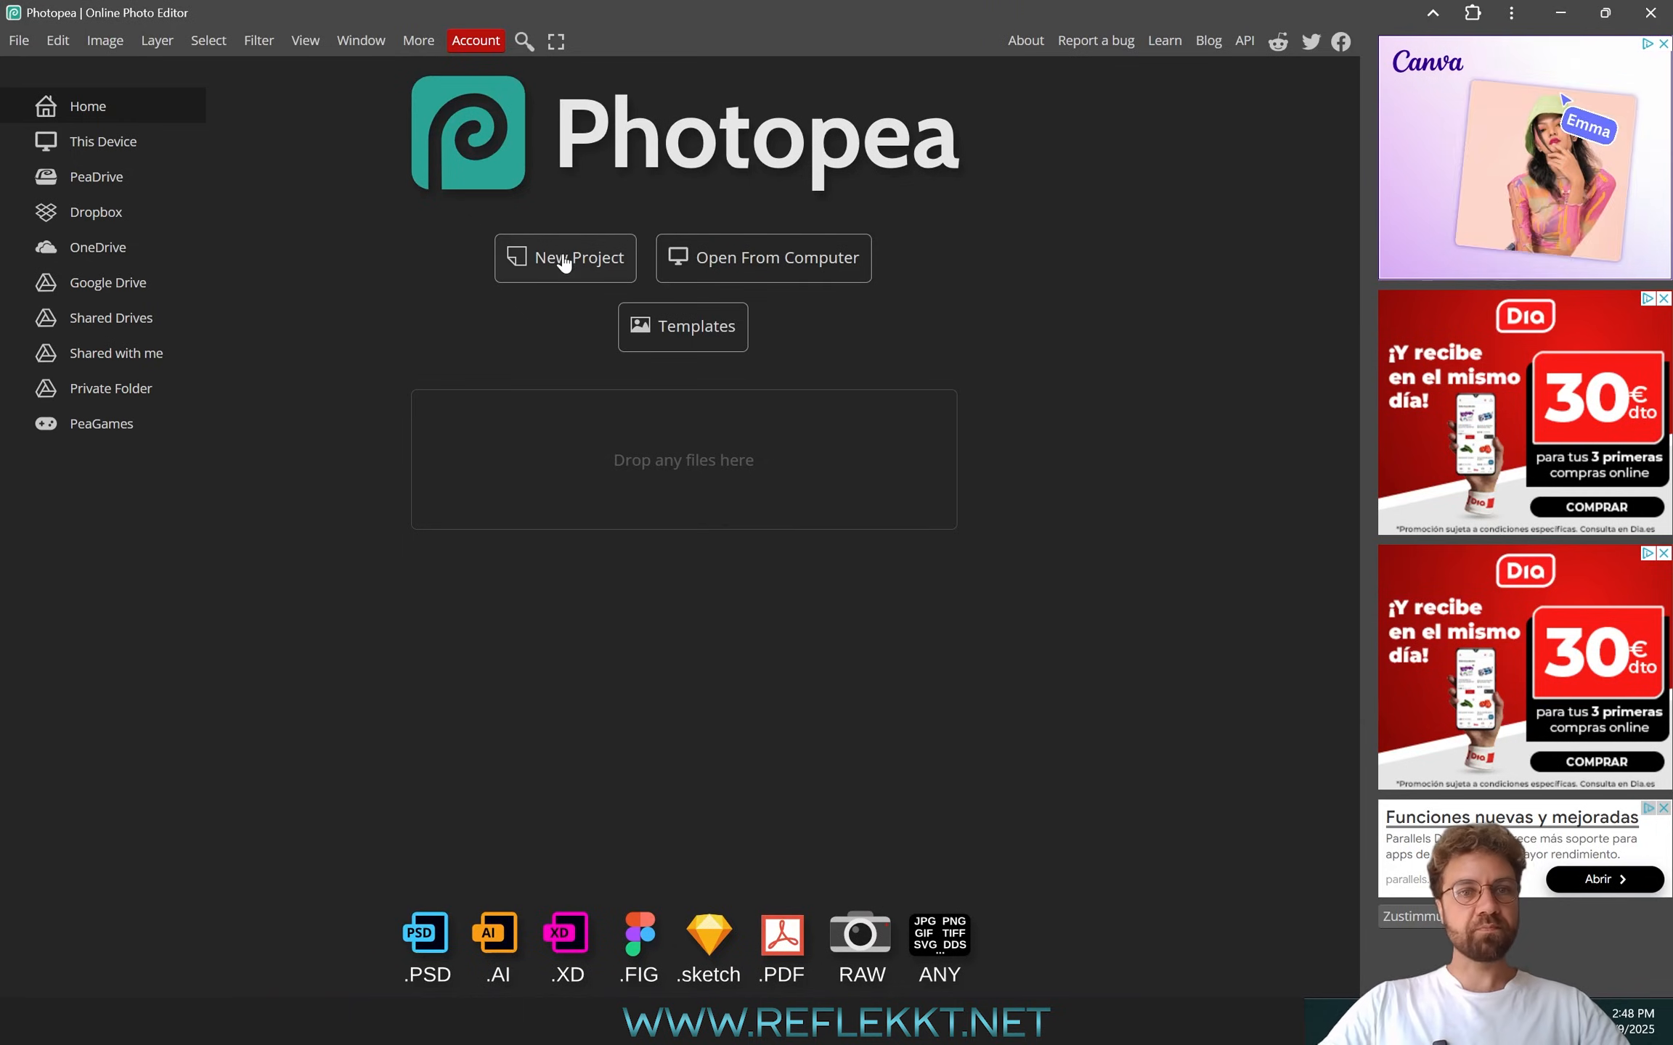
Create a new project named Chaser, 1280 × 800 pixels, with a transparent background
{"action": "left_click", "coordinate": [563, 259]}
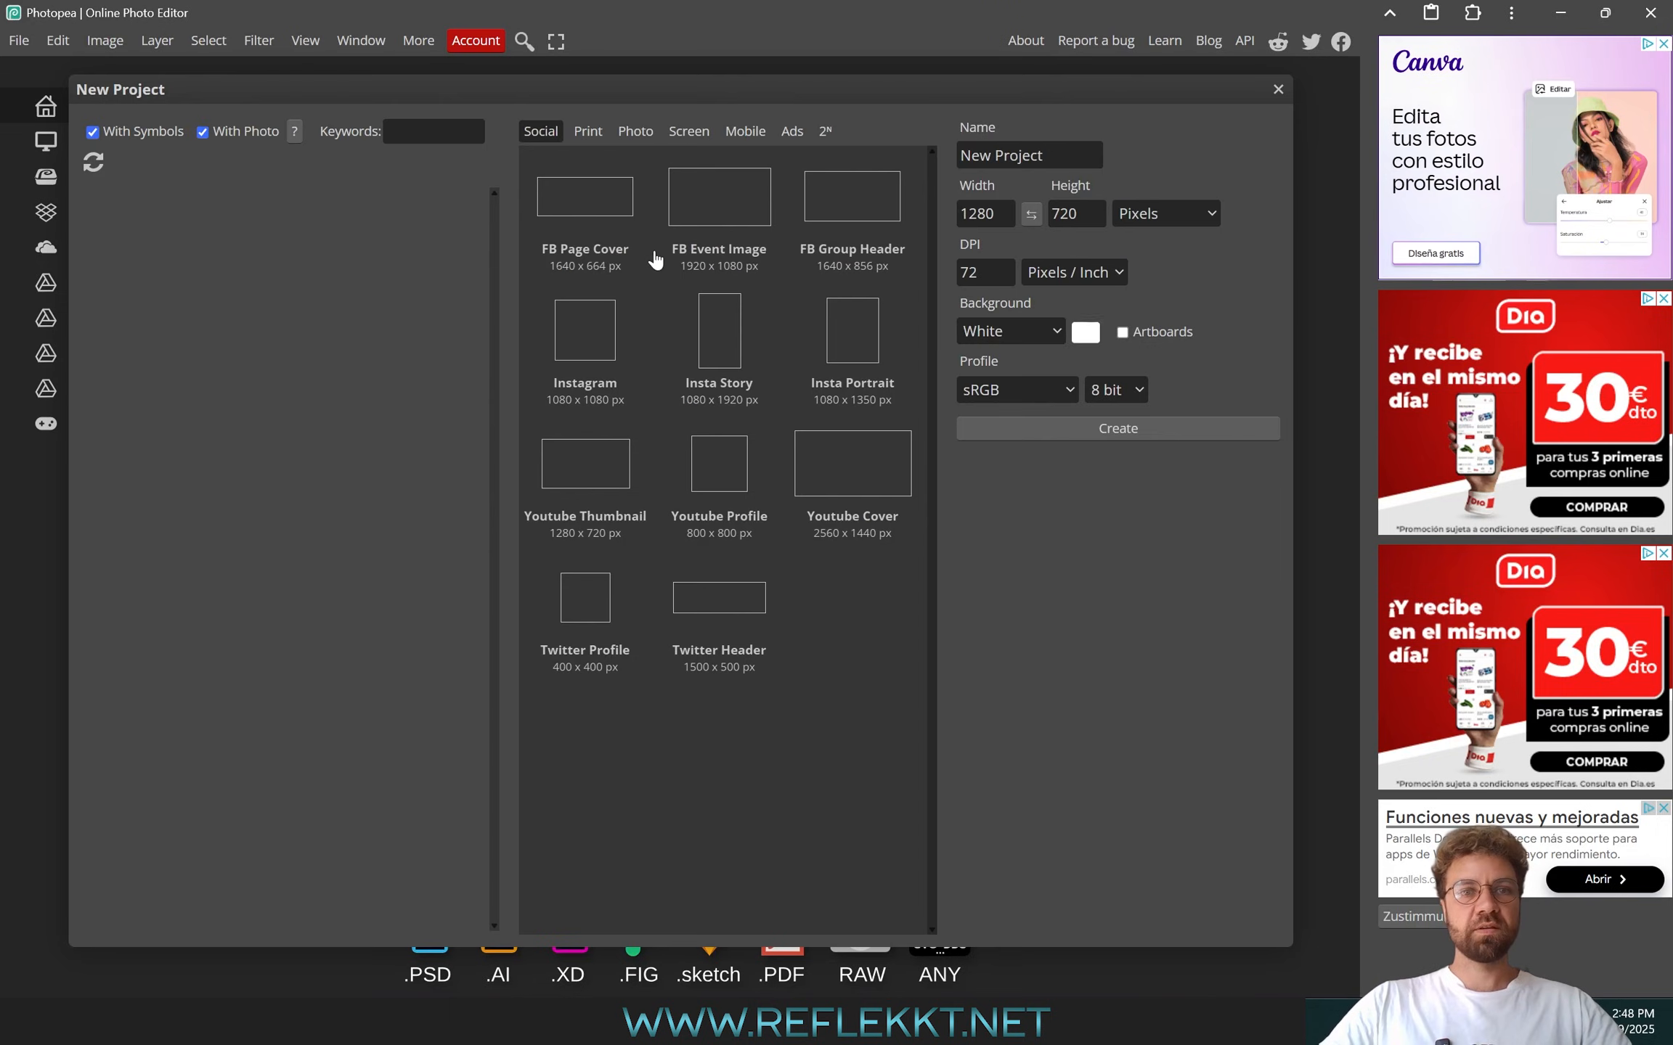
{"action": "left_click_drag", "start_coordinate": [1057, 160], "coordinate": [902, 173]}
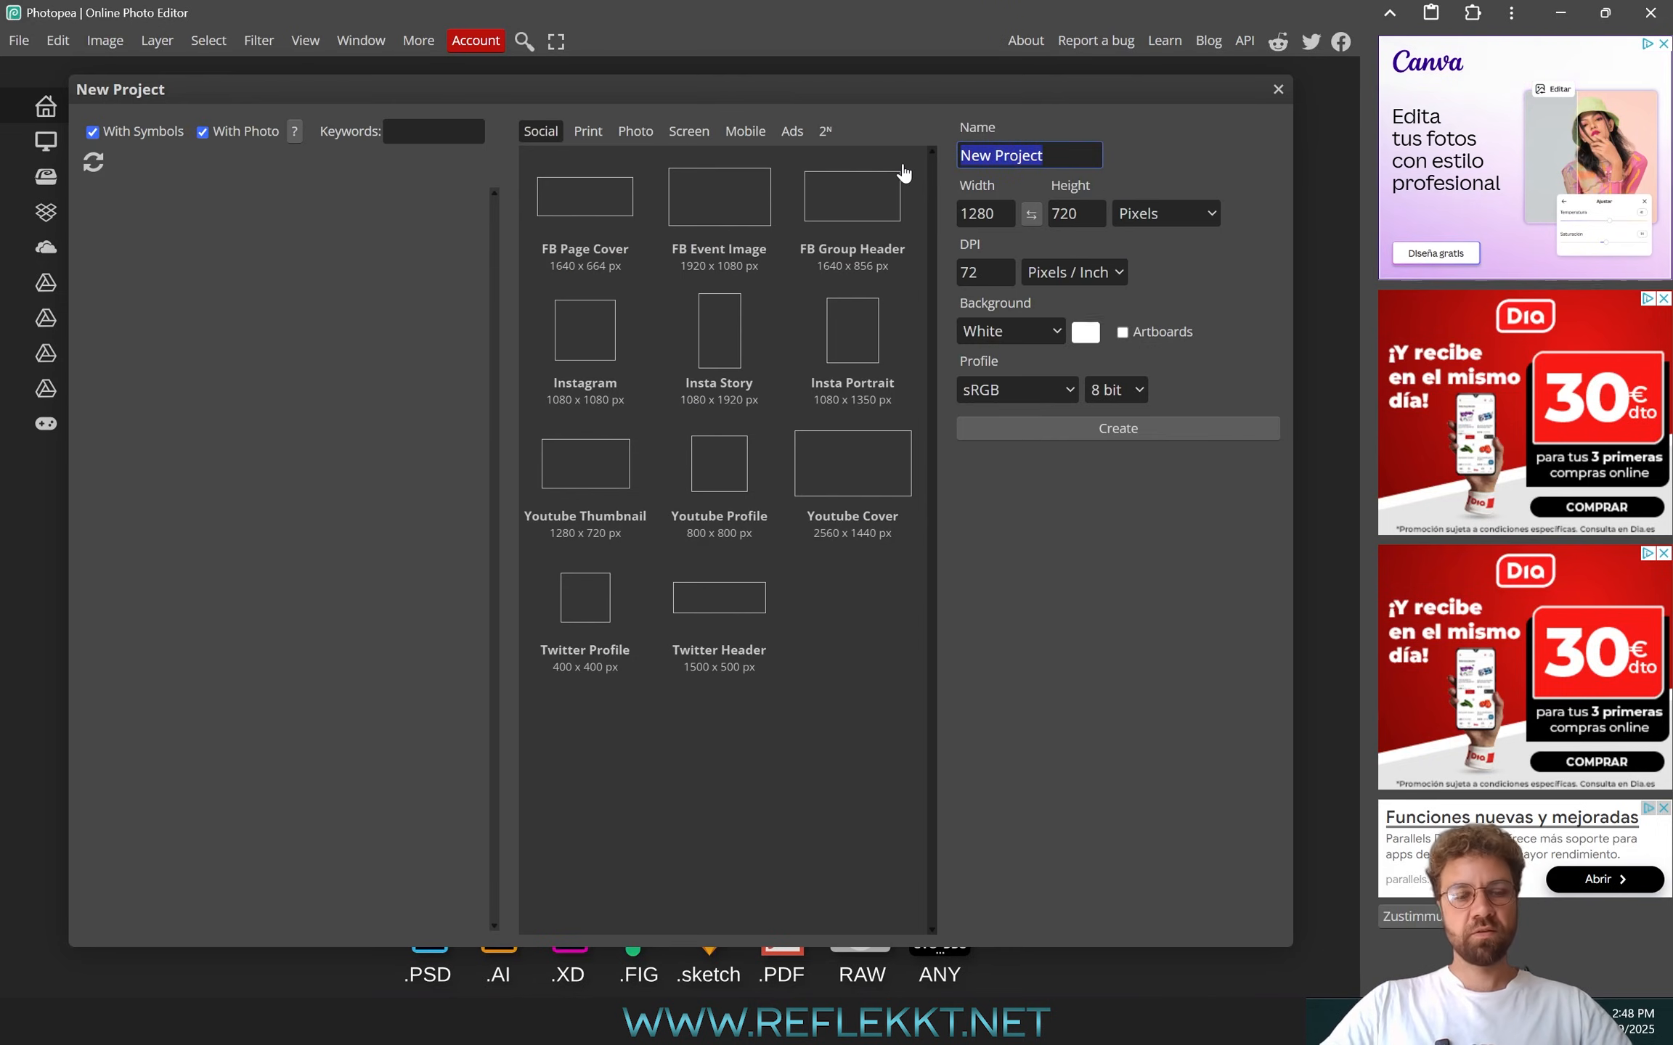
{"action": "type", "text": "Chaser"}
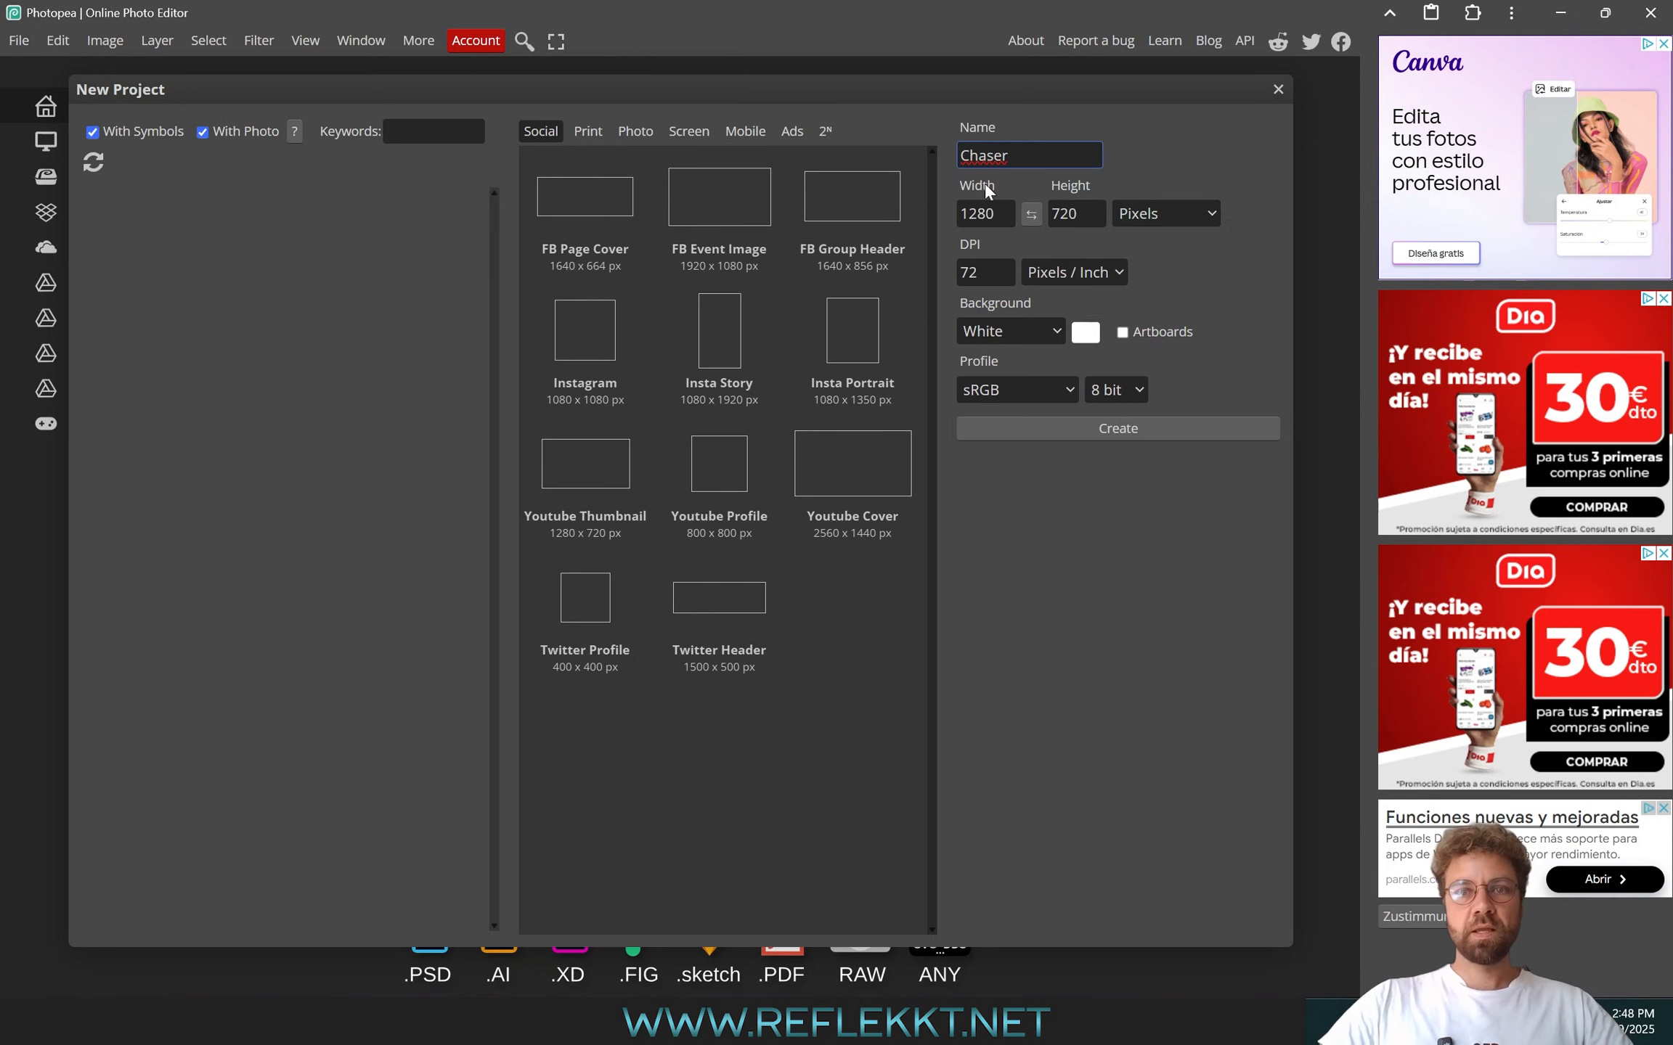
{"action": "double_click", "coordinate": [1001, 215]}
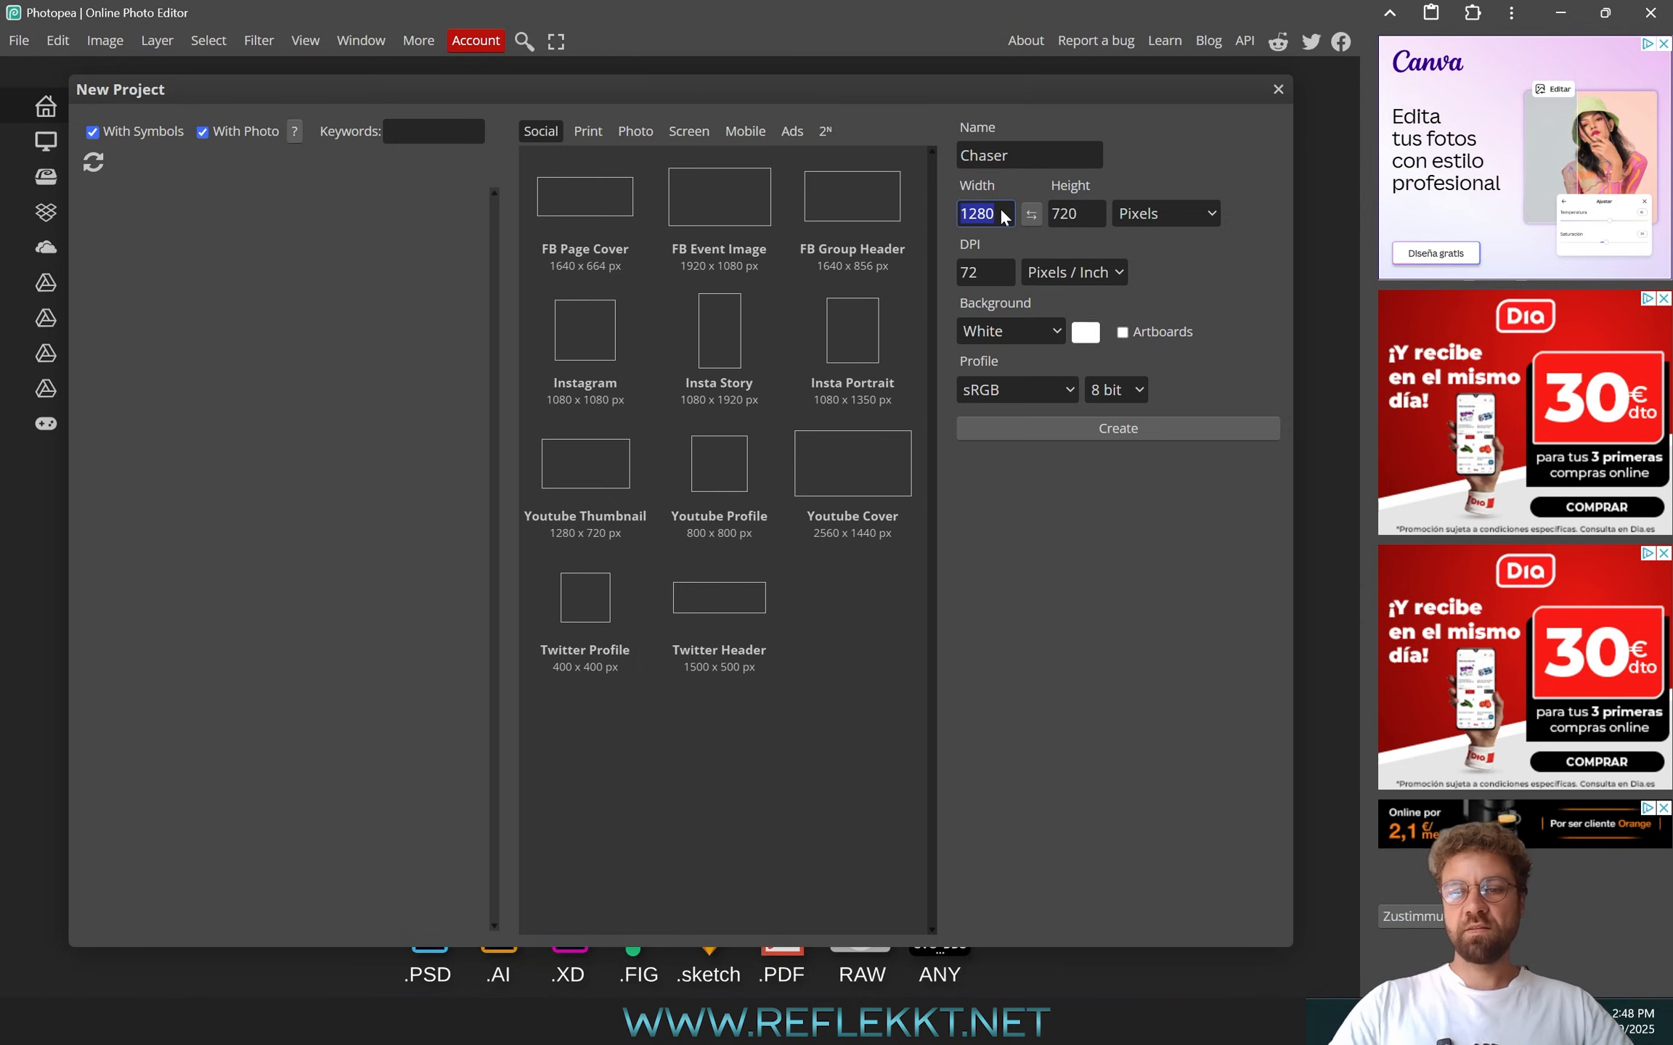
{"action": "type", "text": "8"}
{"action": "key", "text": "BackSpace"}
{"action": "type", "text": "1"}
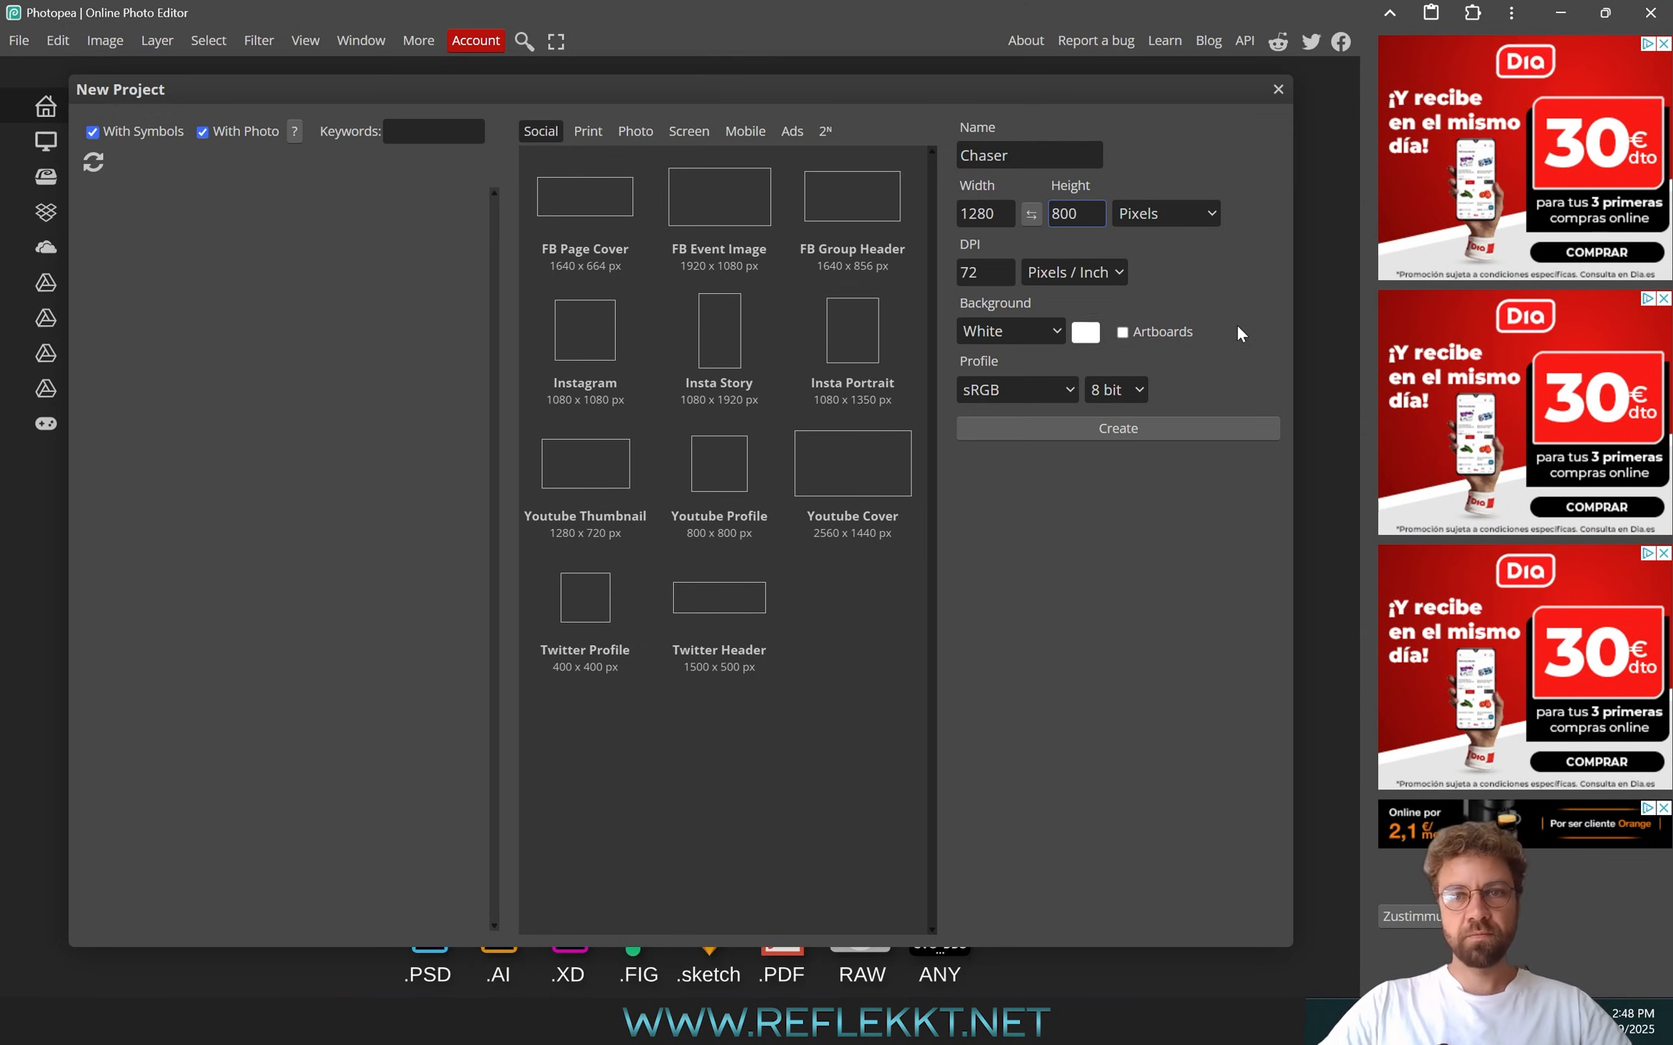
{"action": "left_click", "coordinate": [1005, 331]}
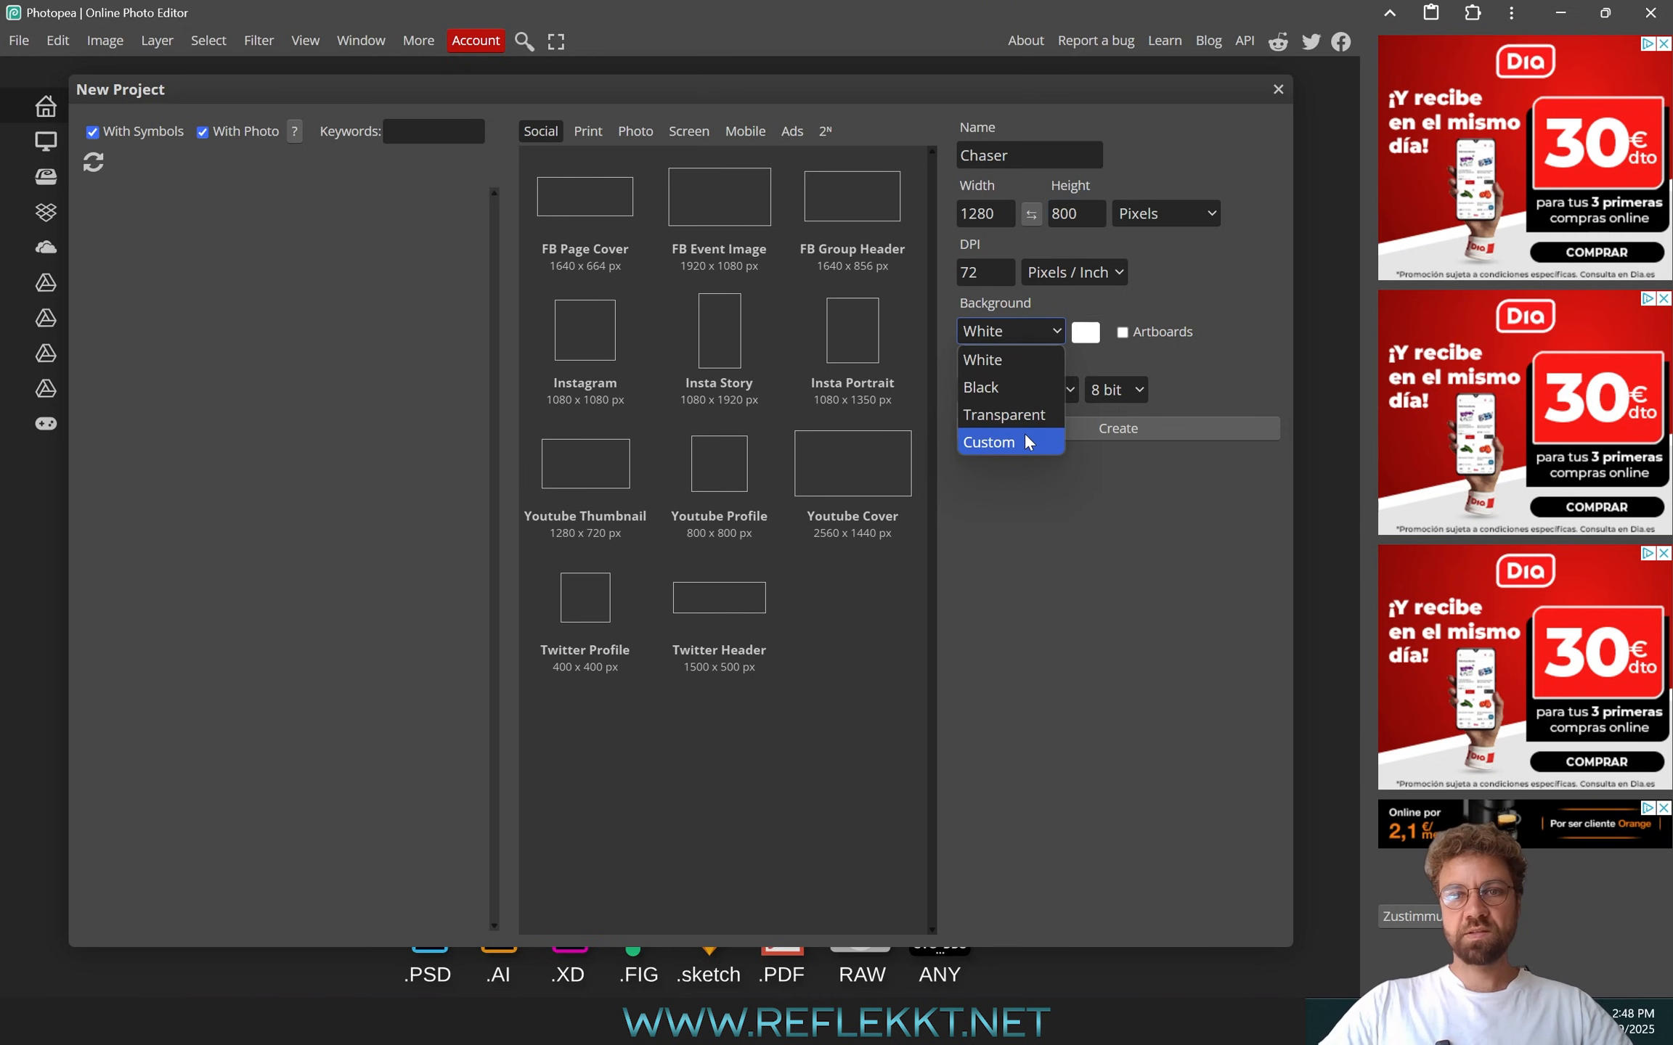
{"action": "left_click", "coordinate": [1038, 415]}
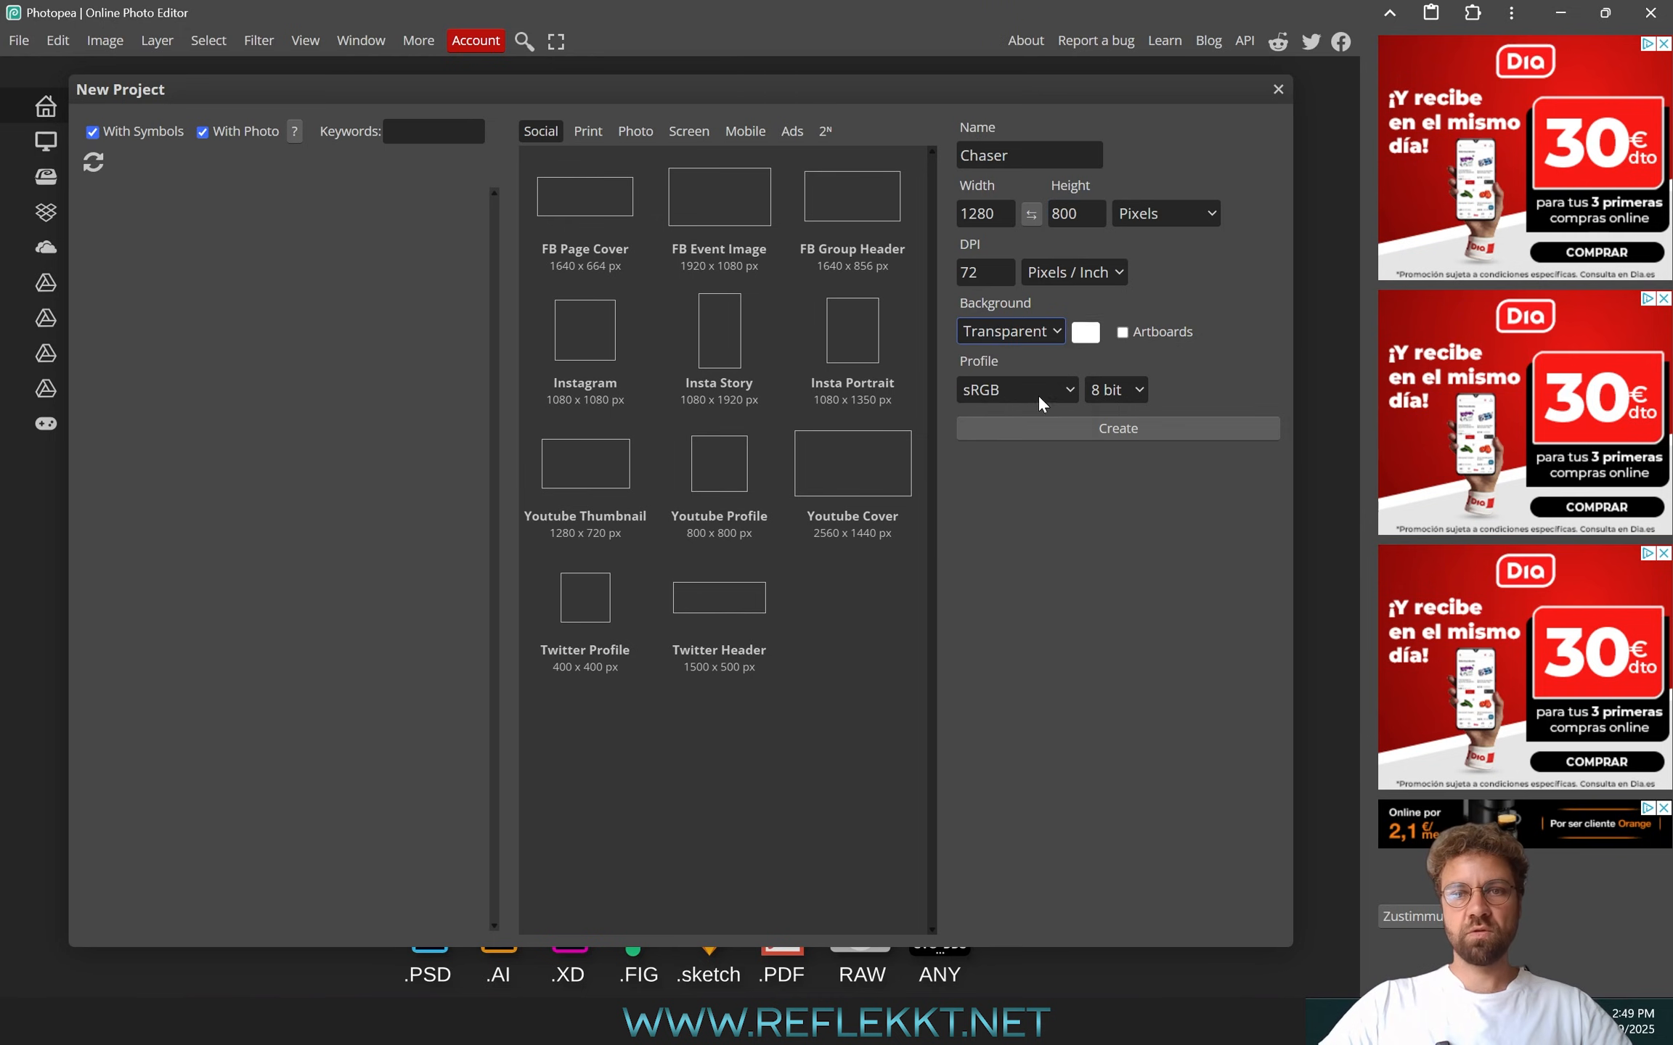
{"action": "left_click", "coordinate": [1120, 430]}
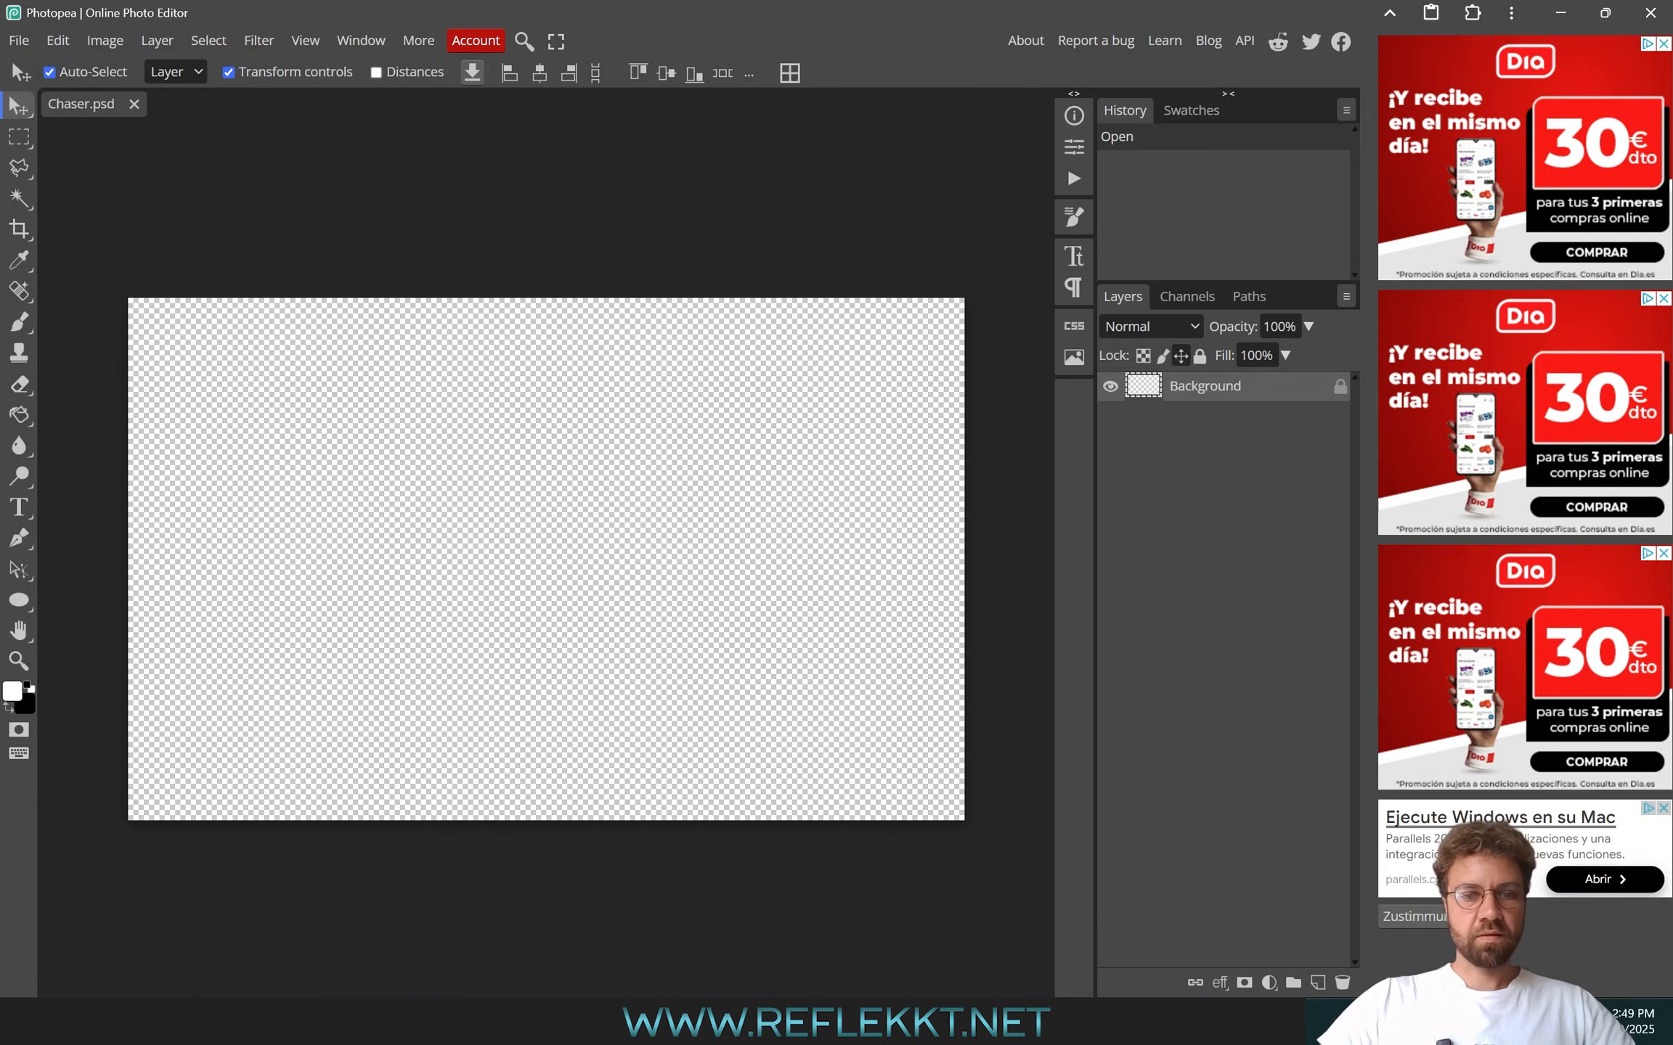
Switch to File Explorer with the 01 Assets folder and restore its window to a smaller size beside the canvas
{"action": "key", "text": "alt+Tab"}
{"action": "left_click", "coordinate": [115, 18]}
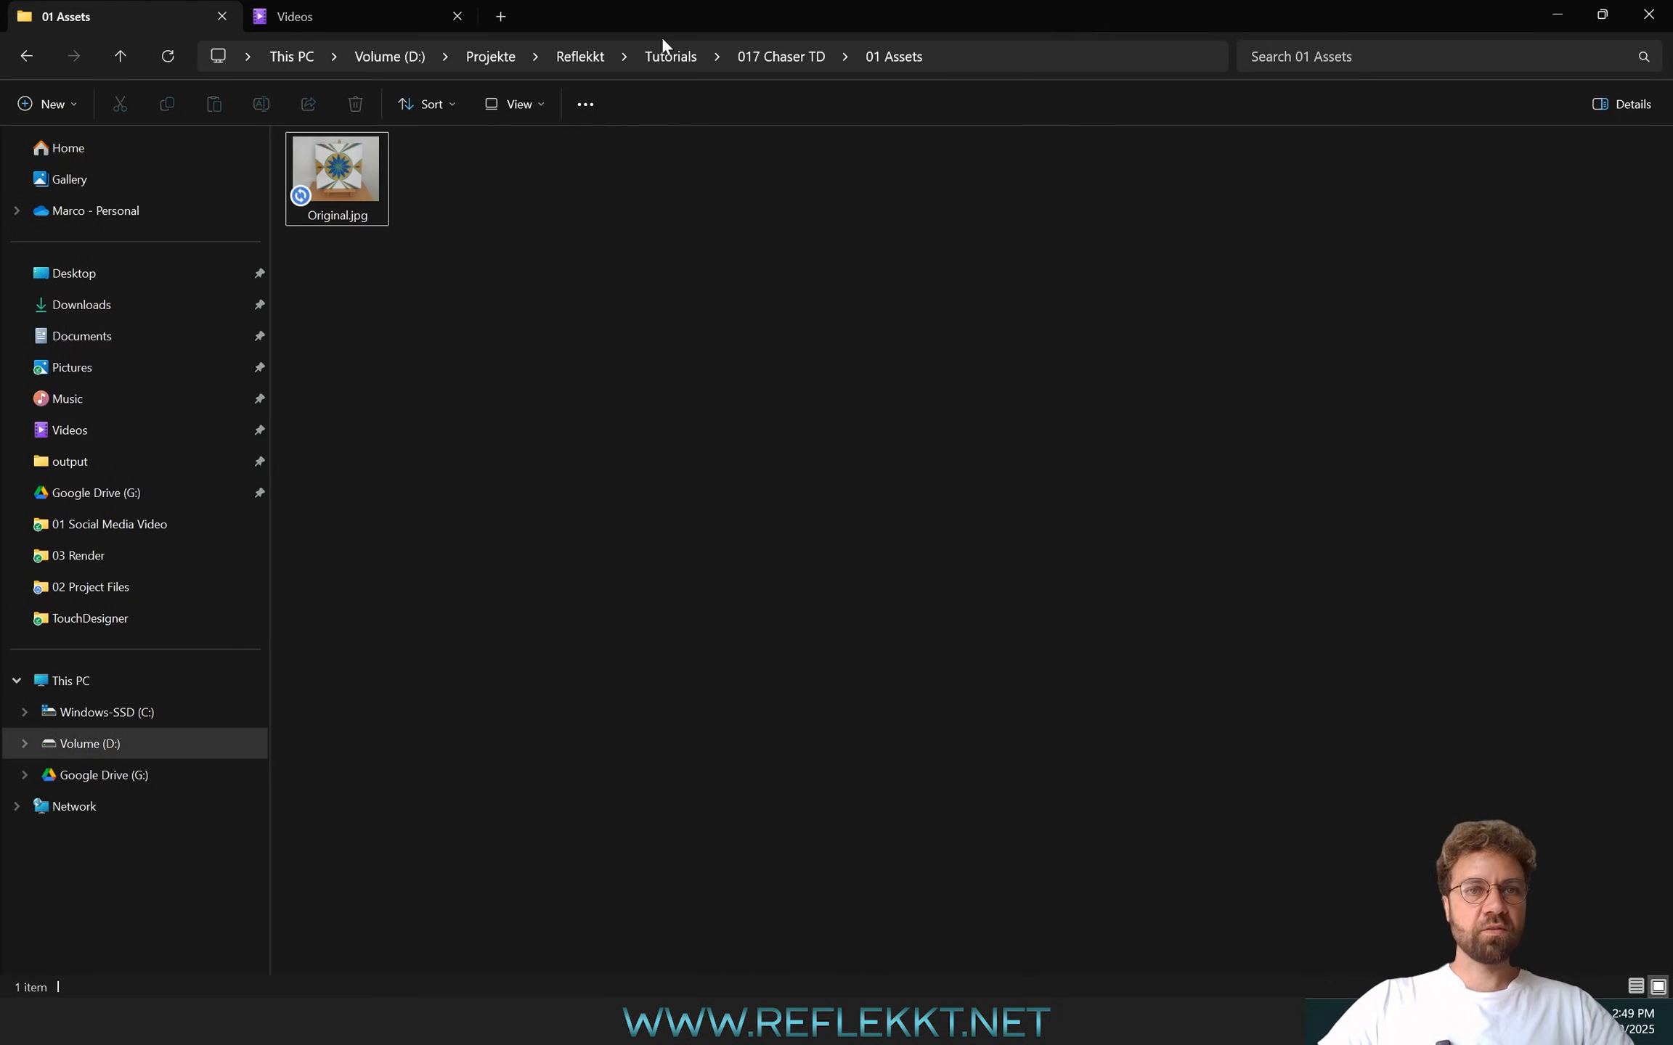
{"action": "double_click", "coordinate": [624, 18]}
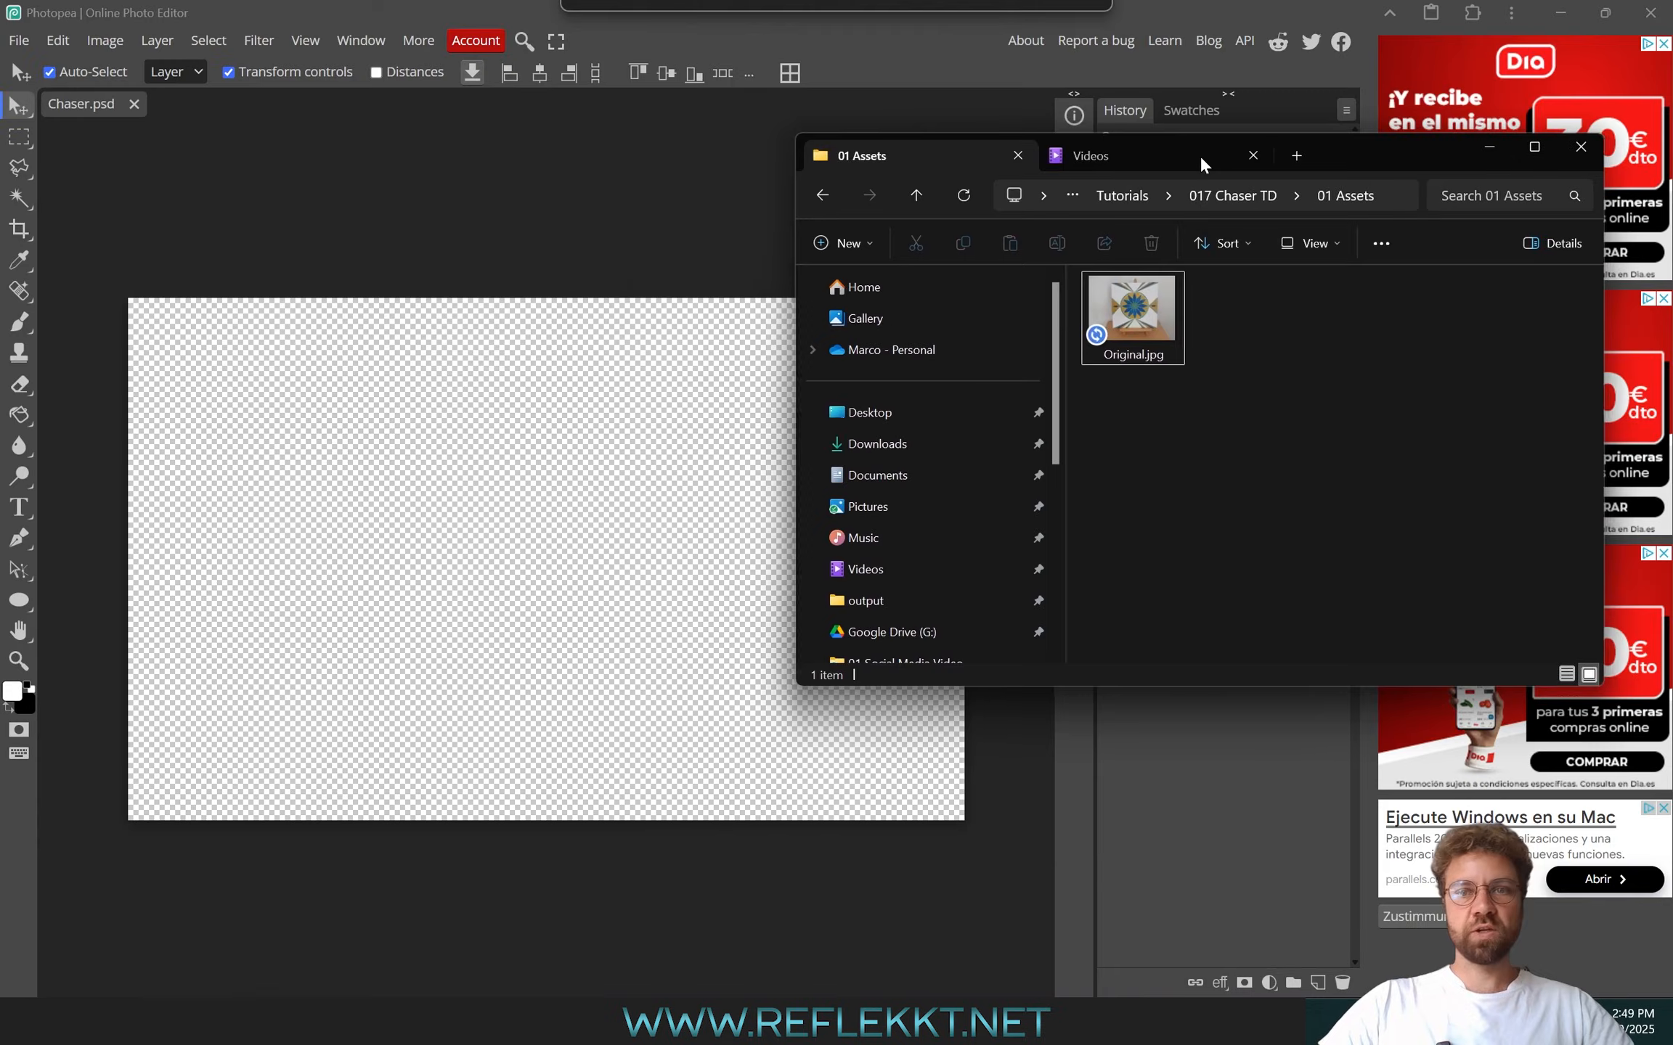
Open Original.jpg in the Photos app to view the painting, and close the viewer
{"action": "left_click", "coordinate": [1135, 312]}
{"action": "double_click", "coordinate": [1135, 312]}
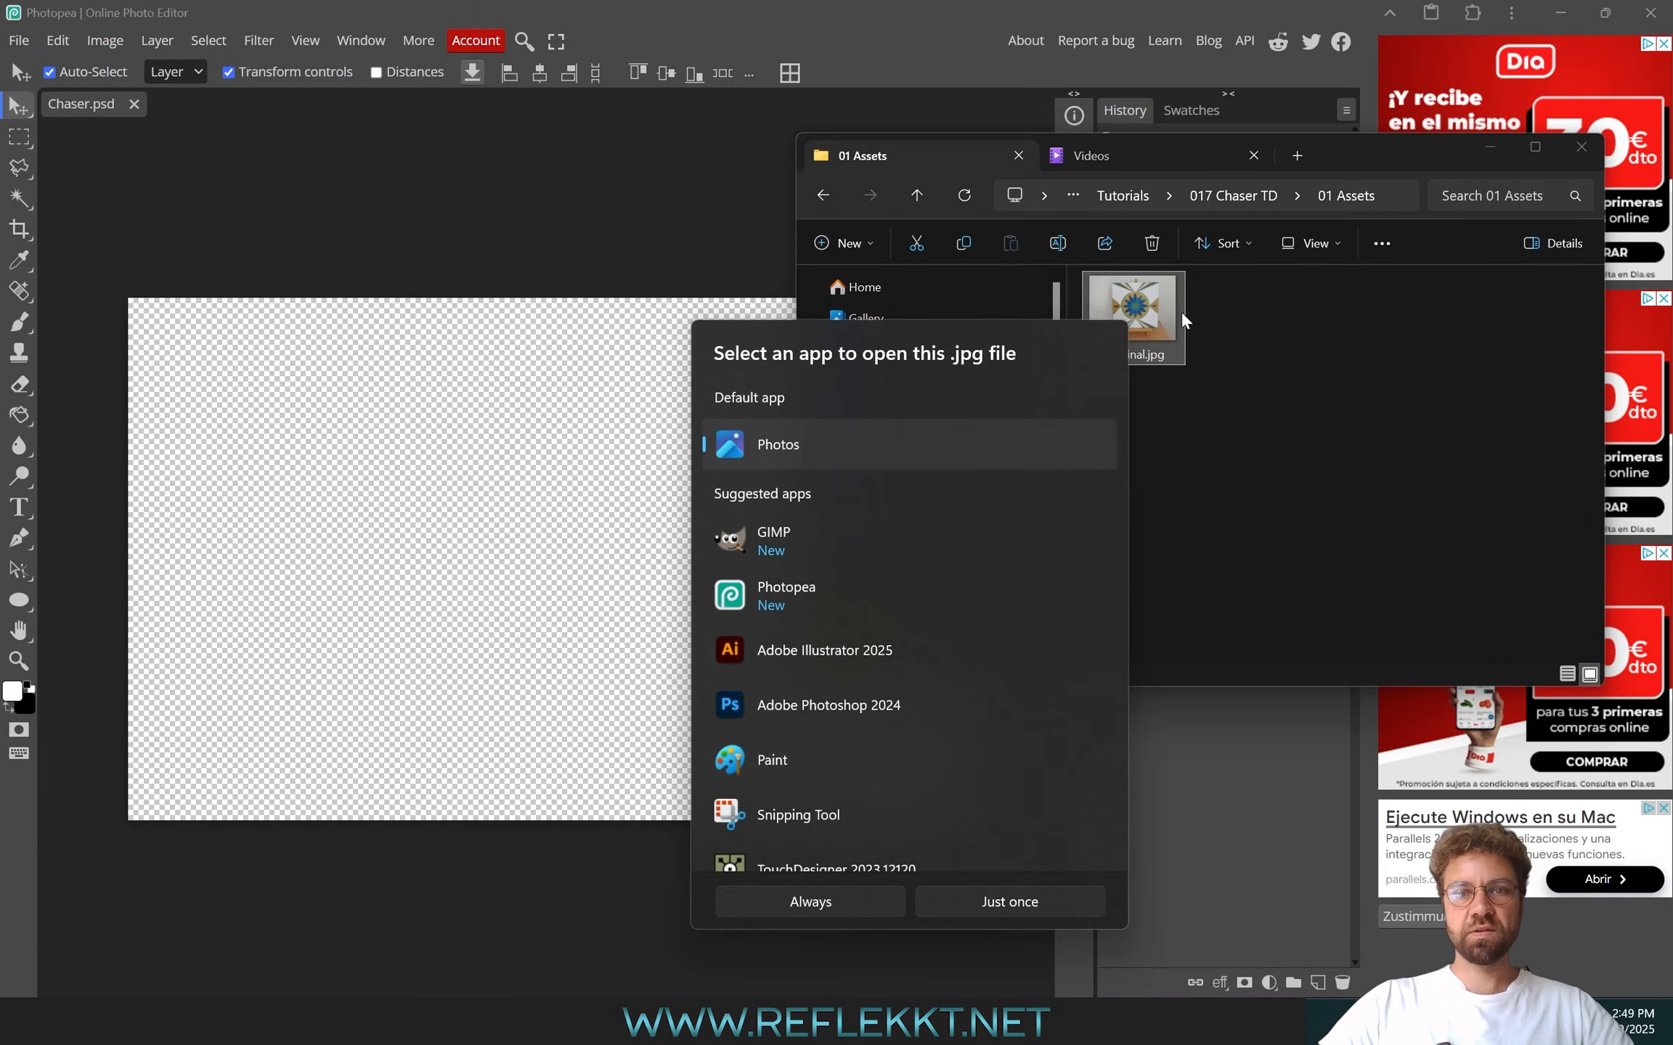
{"action": "left_click", "coordinate": [982, 903]}
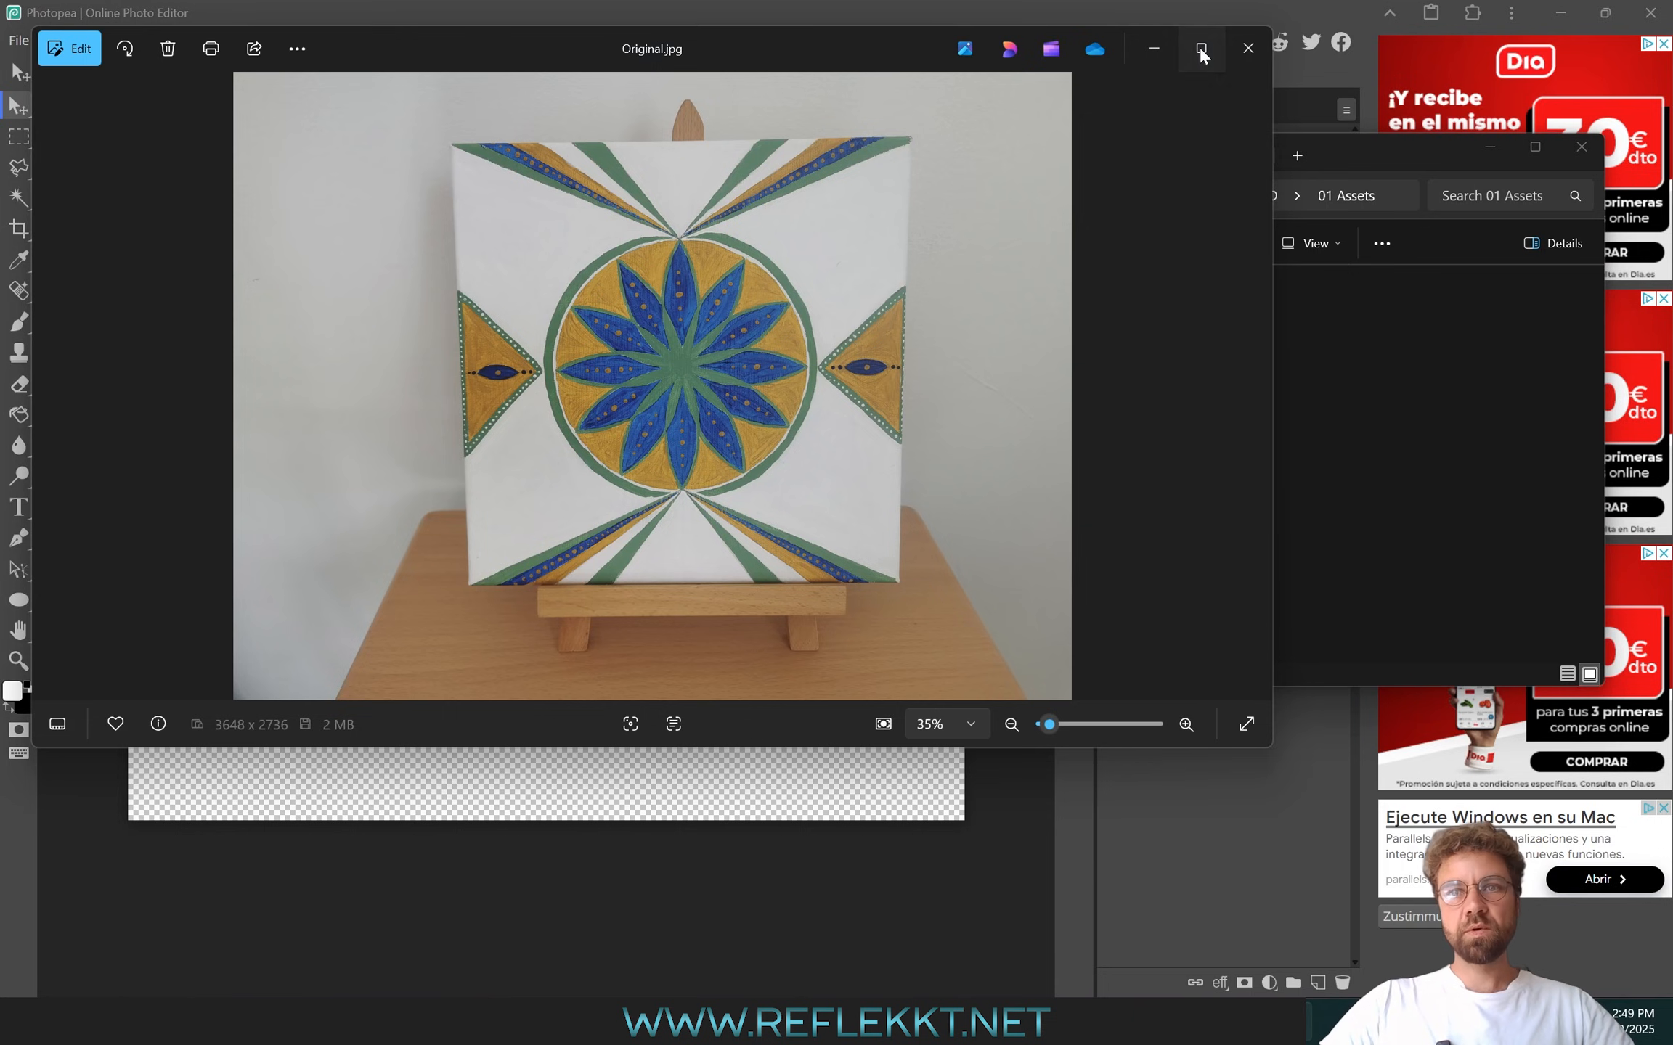
{"action": "left_click", "coordinate": [1200, 47]}
{"action": "left_click", "coordinate": [1642, 27]}
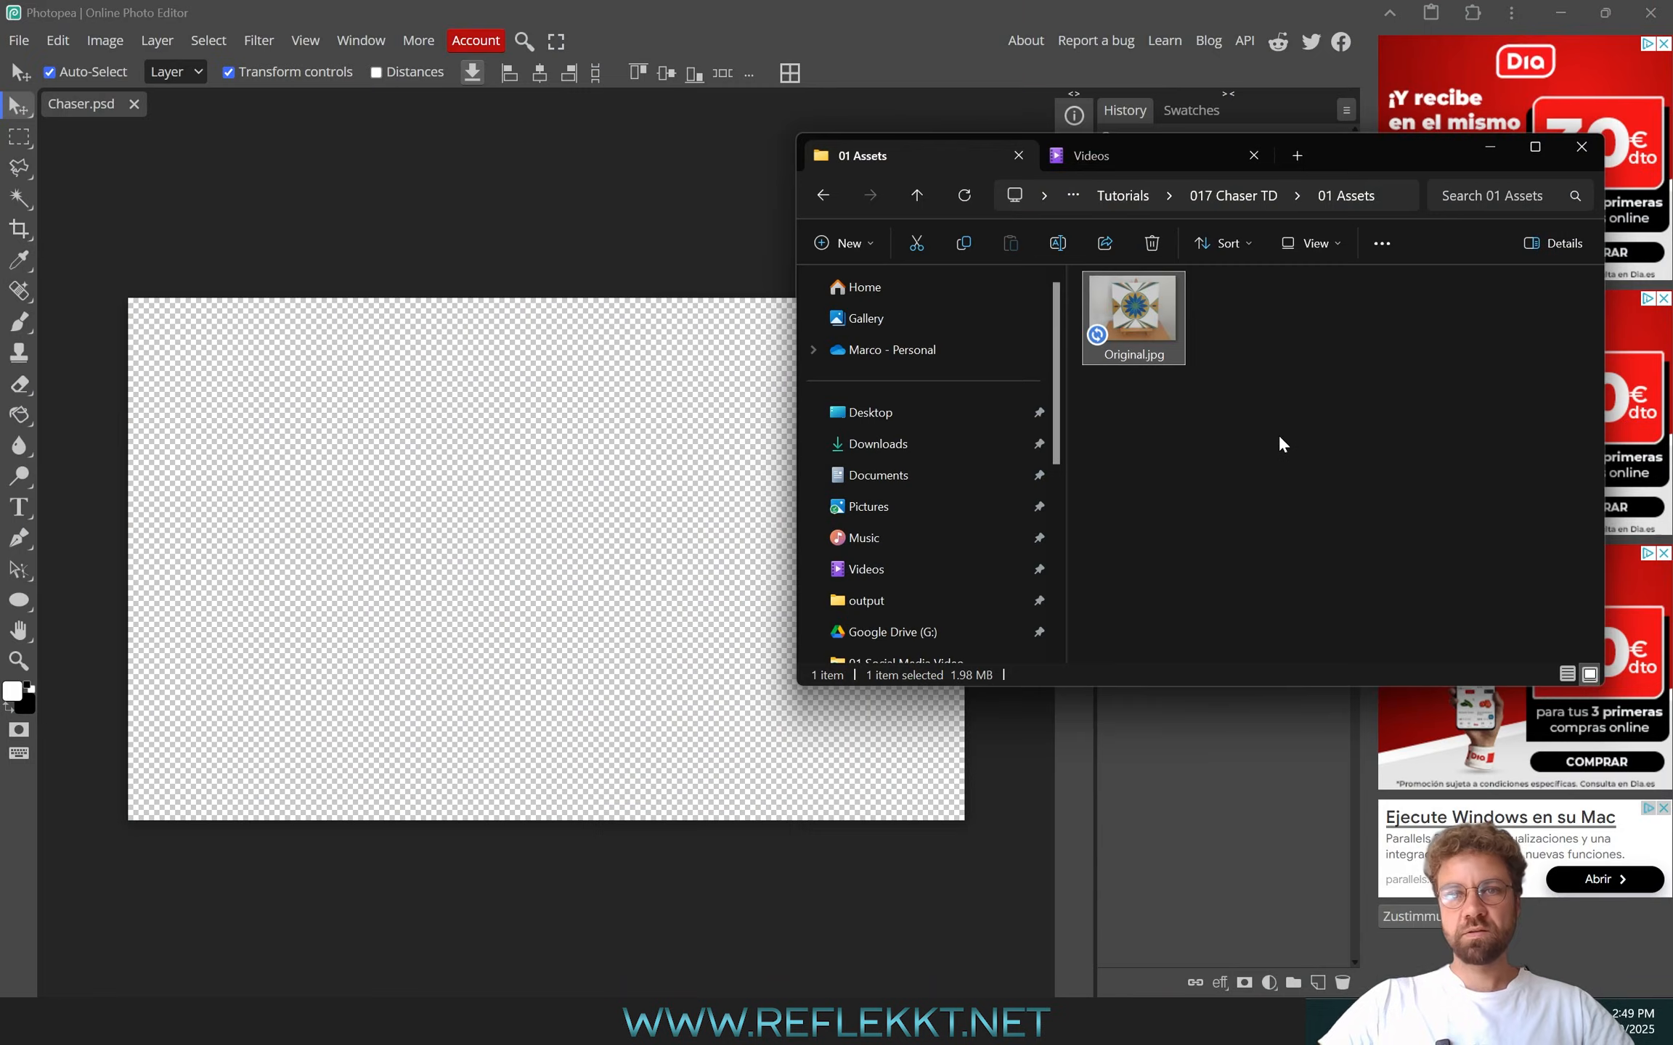
Place Original.jpg into the Chaser project and scale it to about 37.88%, positioning the painting so the photo covers the canvas
{"action": "left_click_drag", "start_coordinate": [1133, 314], "coordinate": [503, 499]}
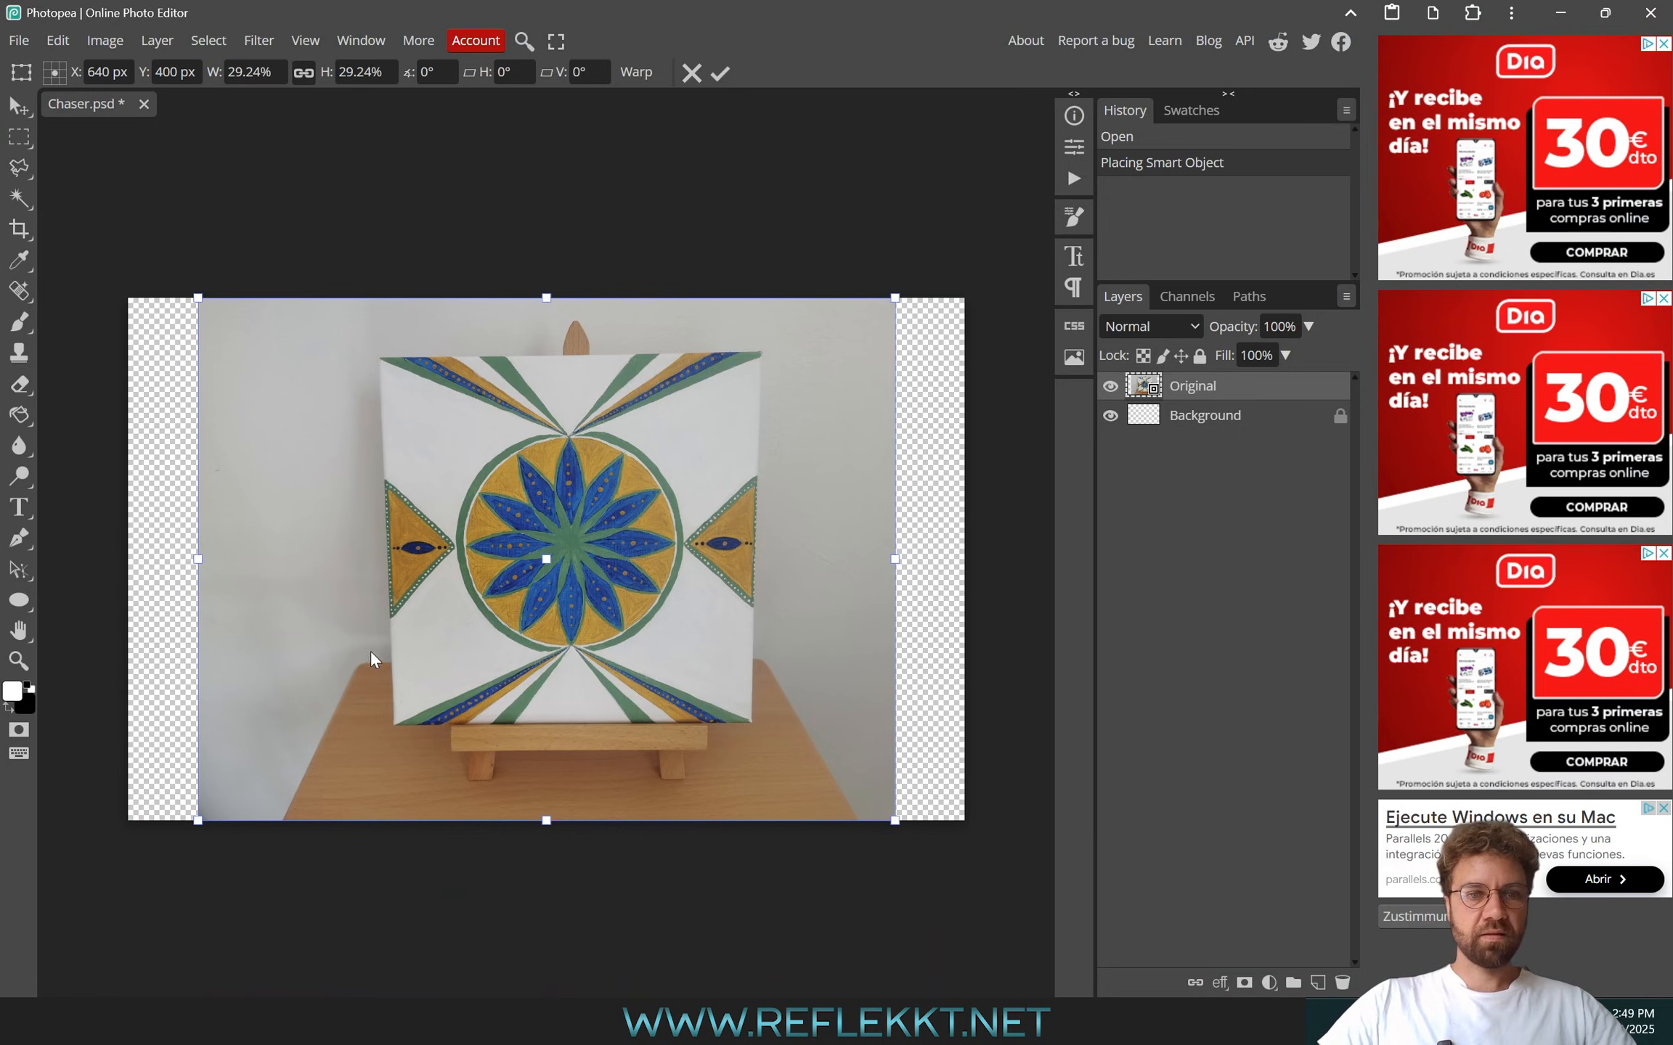
{"action": "left_click_drag", "start_coordinate": [197, 822], "coordinate": [69, 897]}
{"action": "left_click_drag", "start_coordinate": [898, 297], "coordinate": [964, 258]}
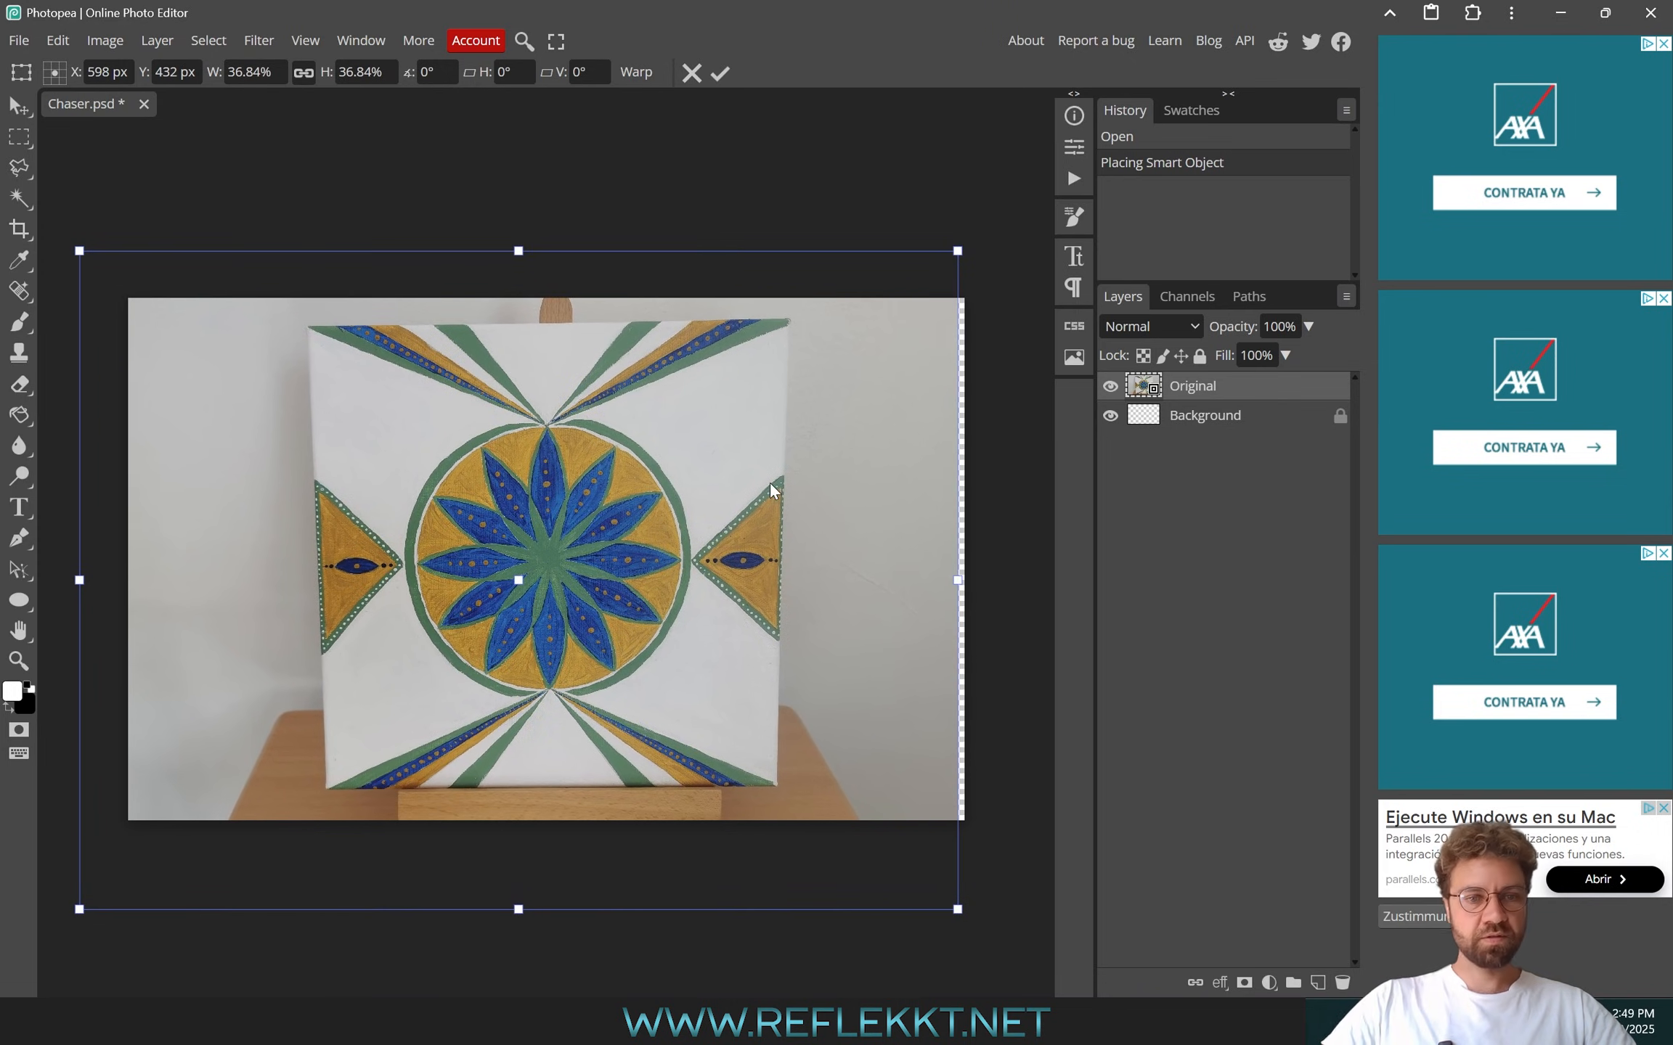
{"action": "mouse_move", "coordinate": [641, 537]}
{"action": "left_mouse_down"}
{"action": "mouse_move", "coordinate": [663, 533]}
{"action": "mouse_move", "coordinate": [645, 528]}
{"action": "left_mouse_up"}
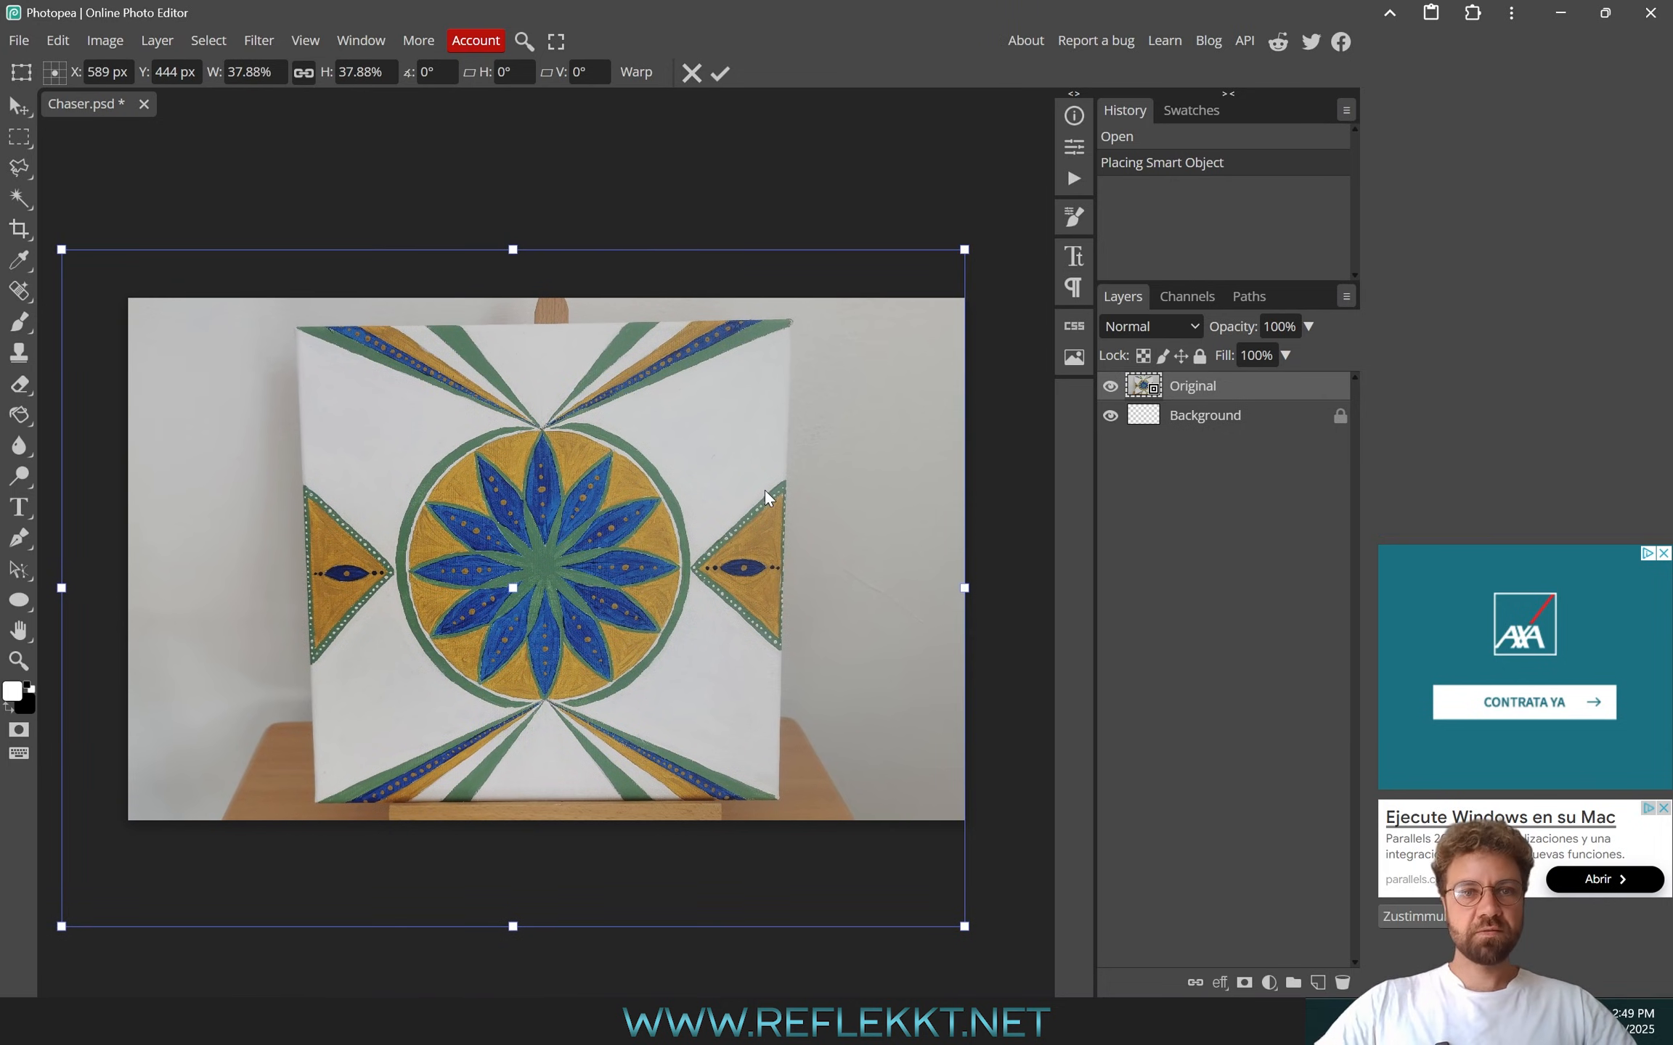
{"action": "key", "text": "Return"}
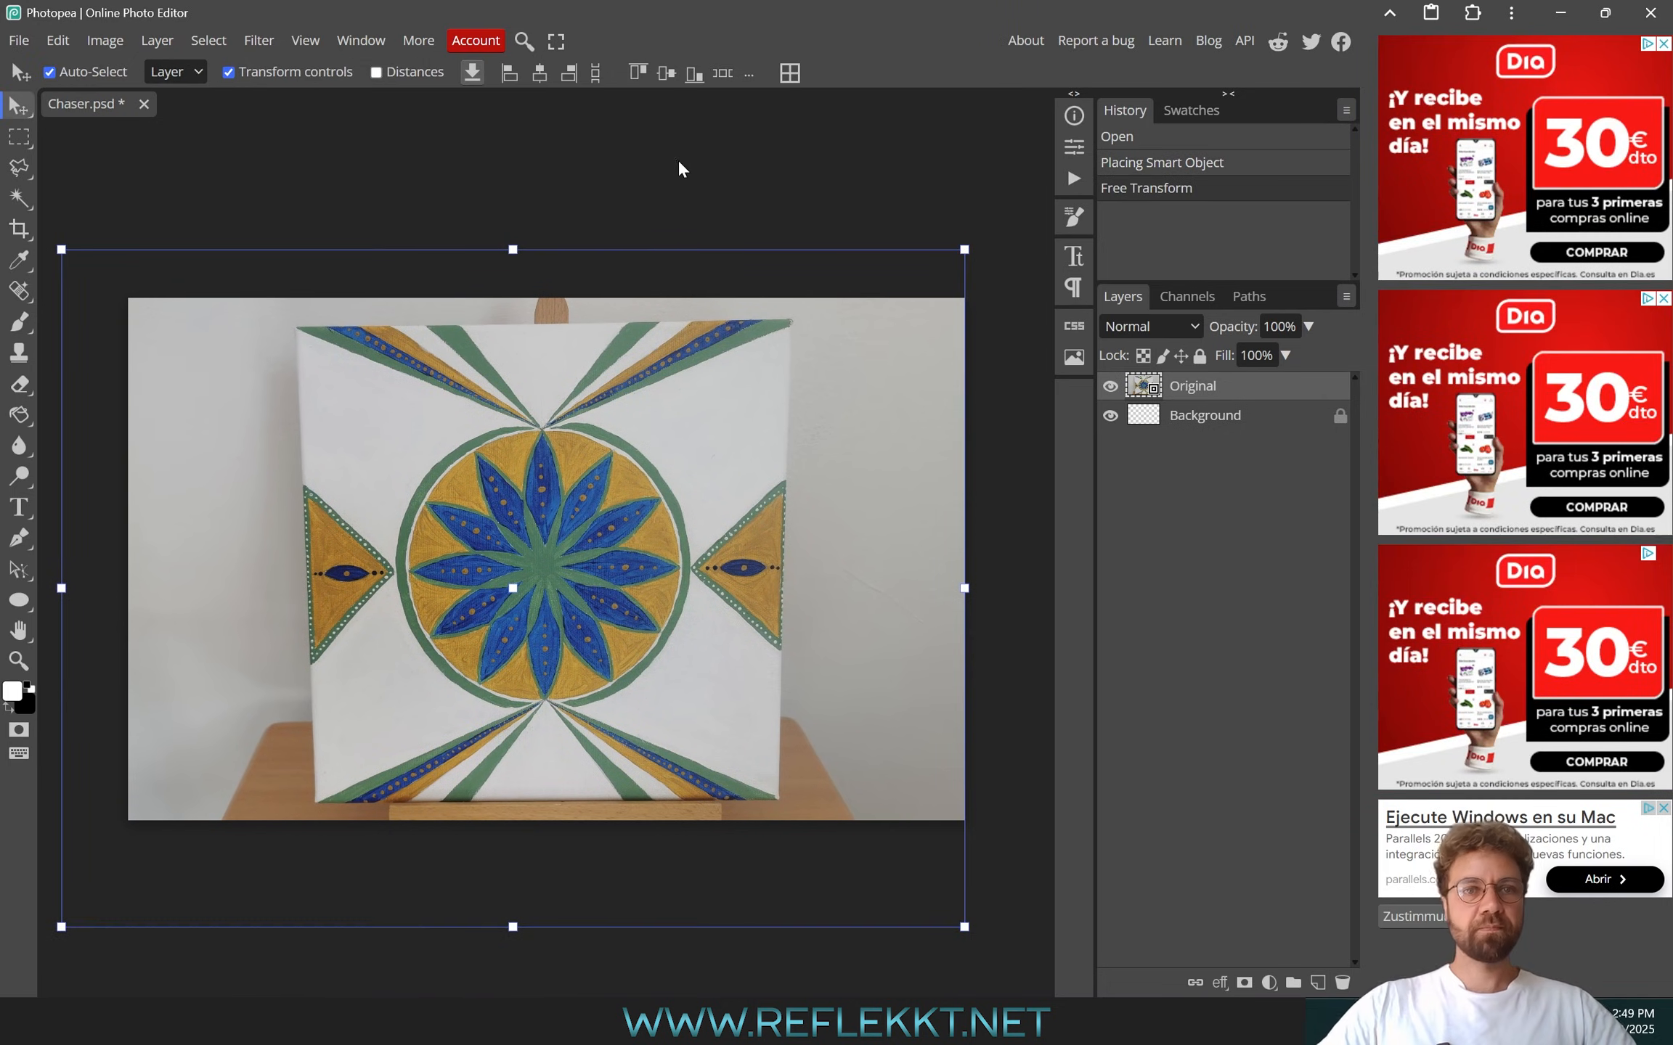
Export the project as a PNG named Chaser at 1280 × 800 px and 100% quality
{"action": "left_click", "coordinate": [18, 42]}
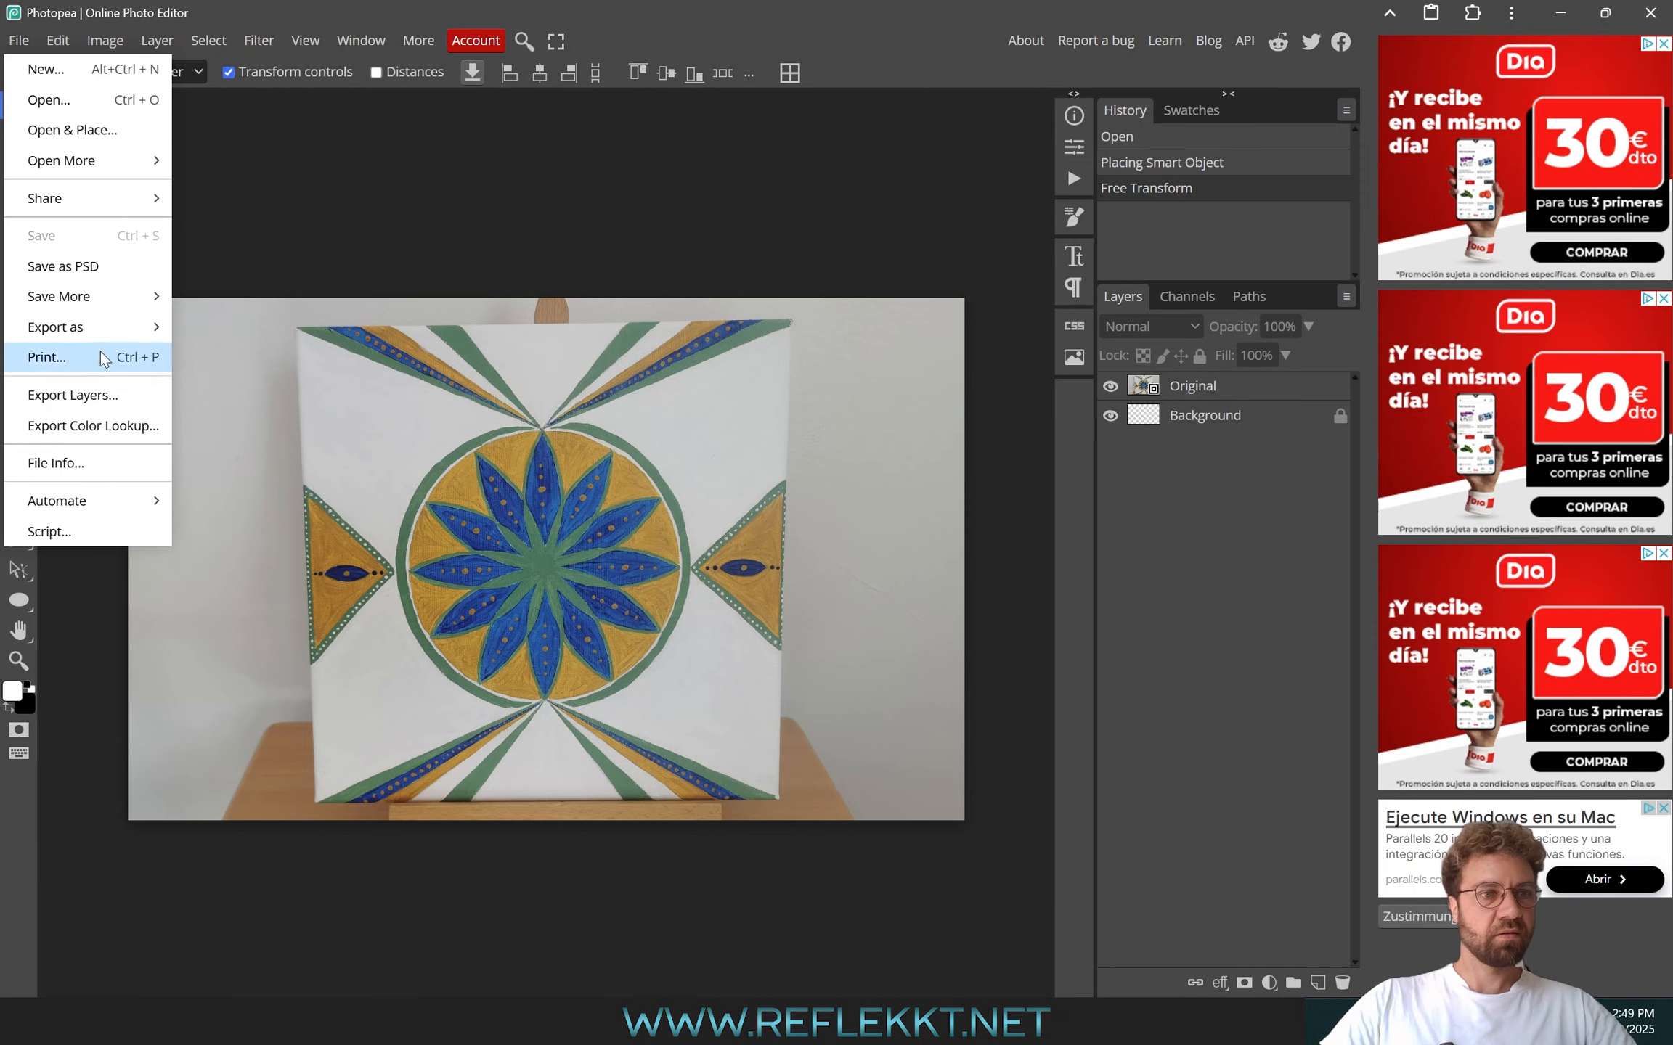
{"action": "mouse_move", "coordinate": [98, 328]}
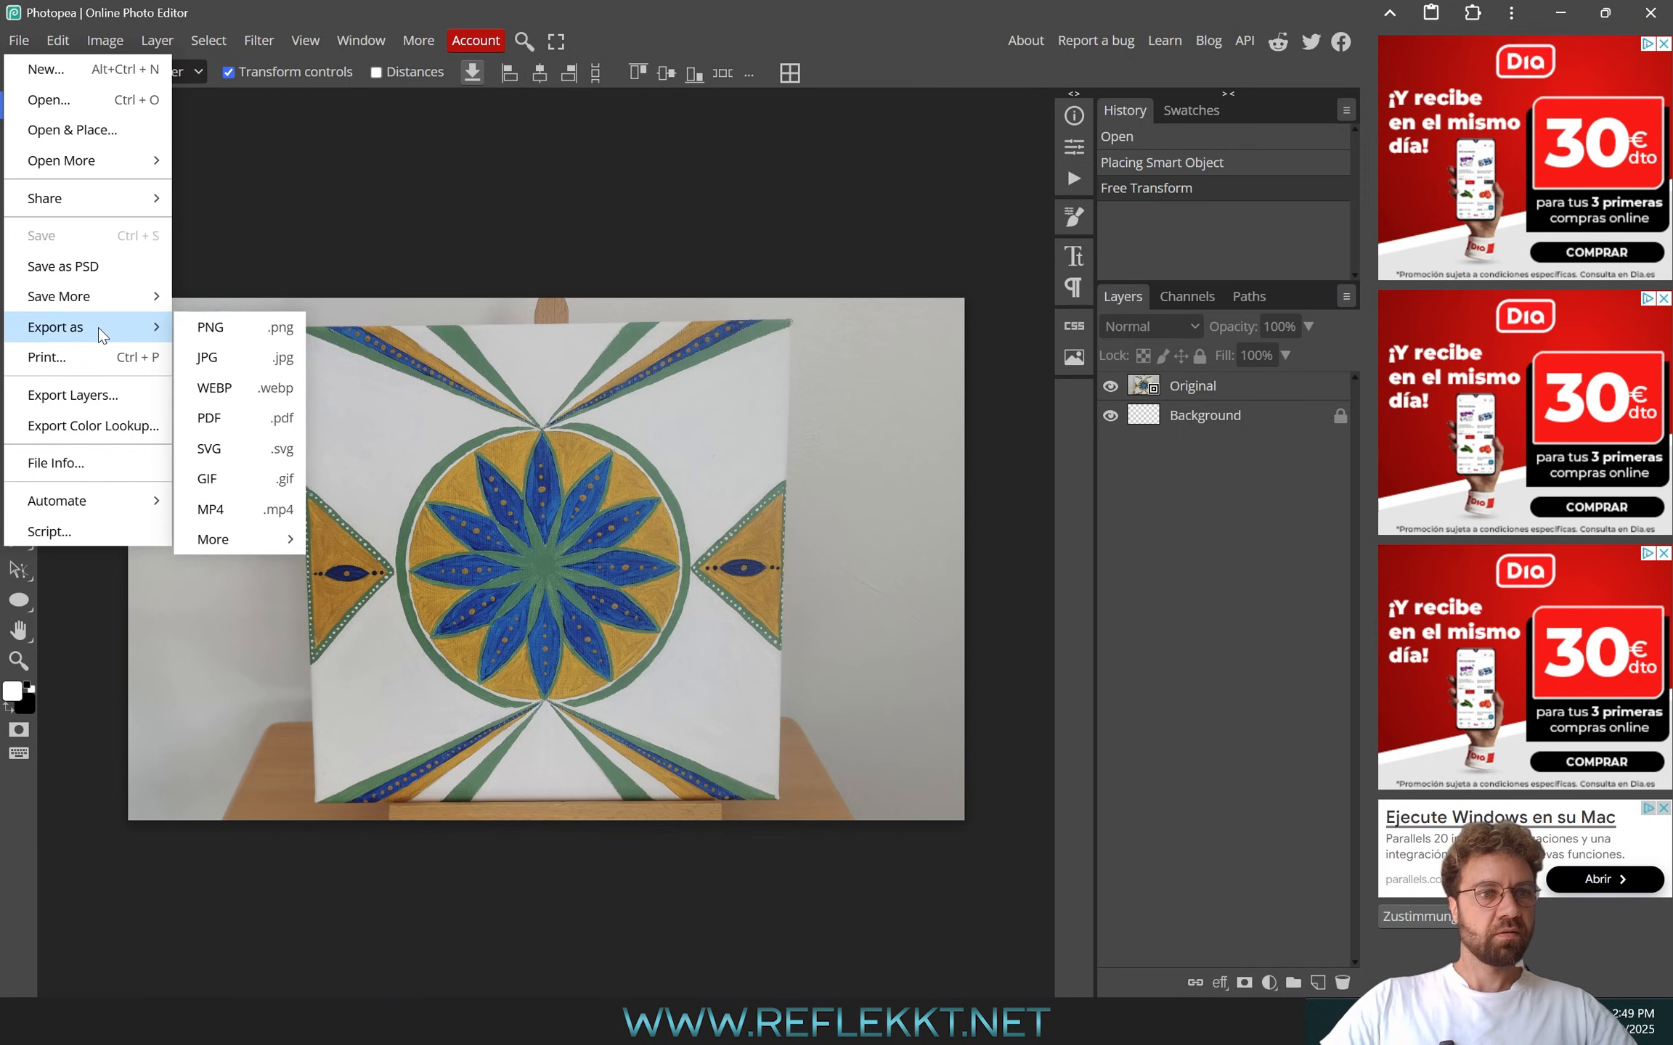
{"action": "left_click", "coordinate": [204, 327]}
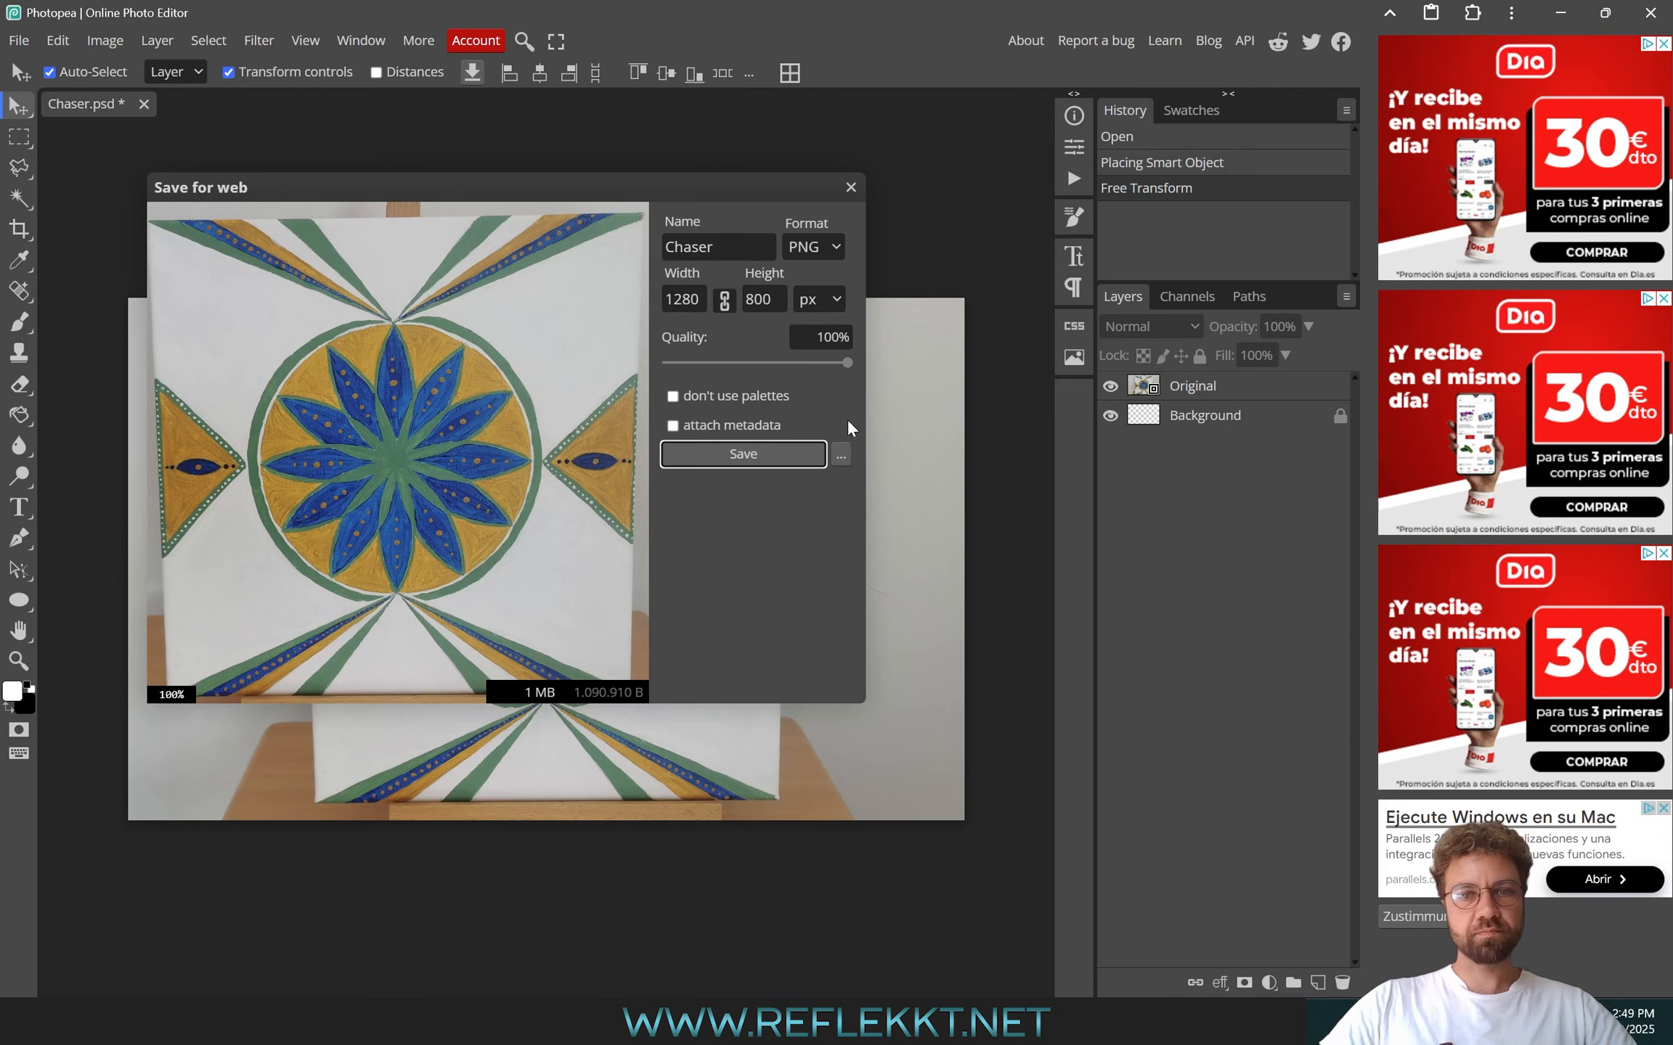
{"action": "left_click", "coordinate": [749, 454]}
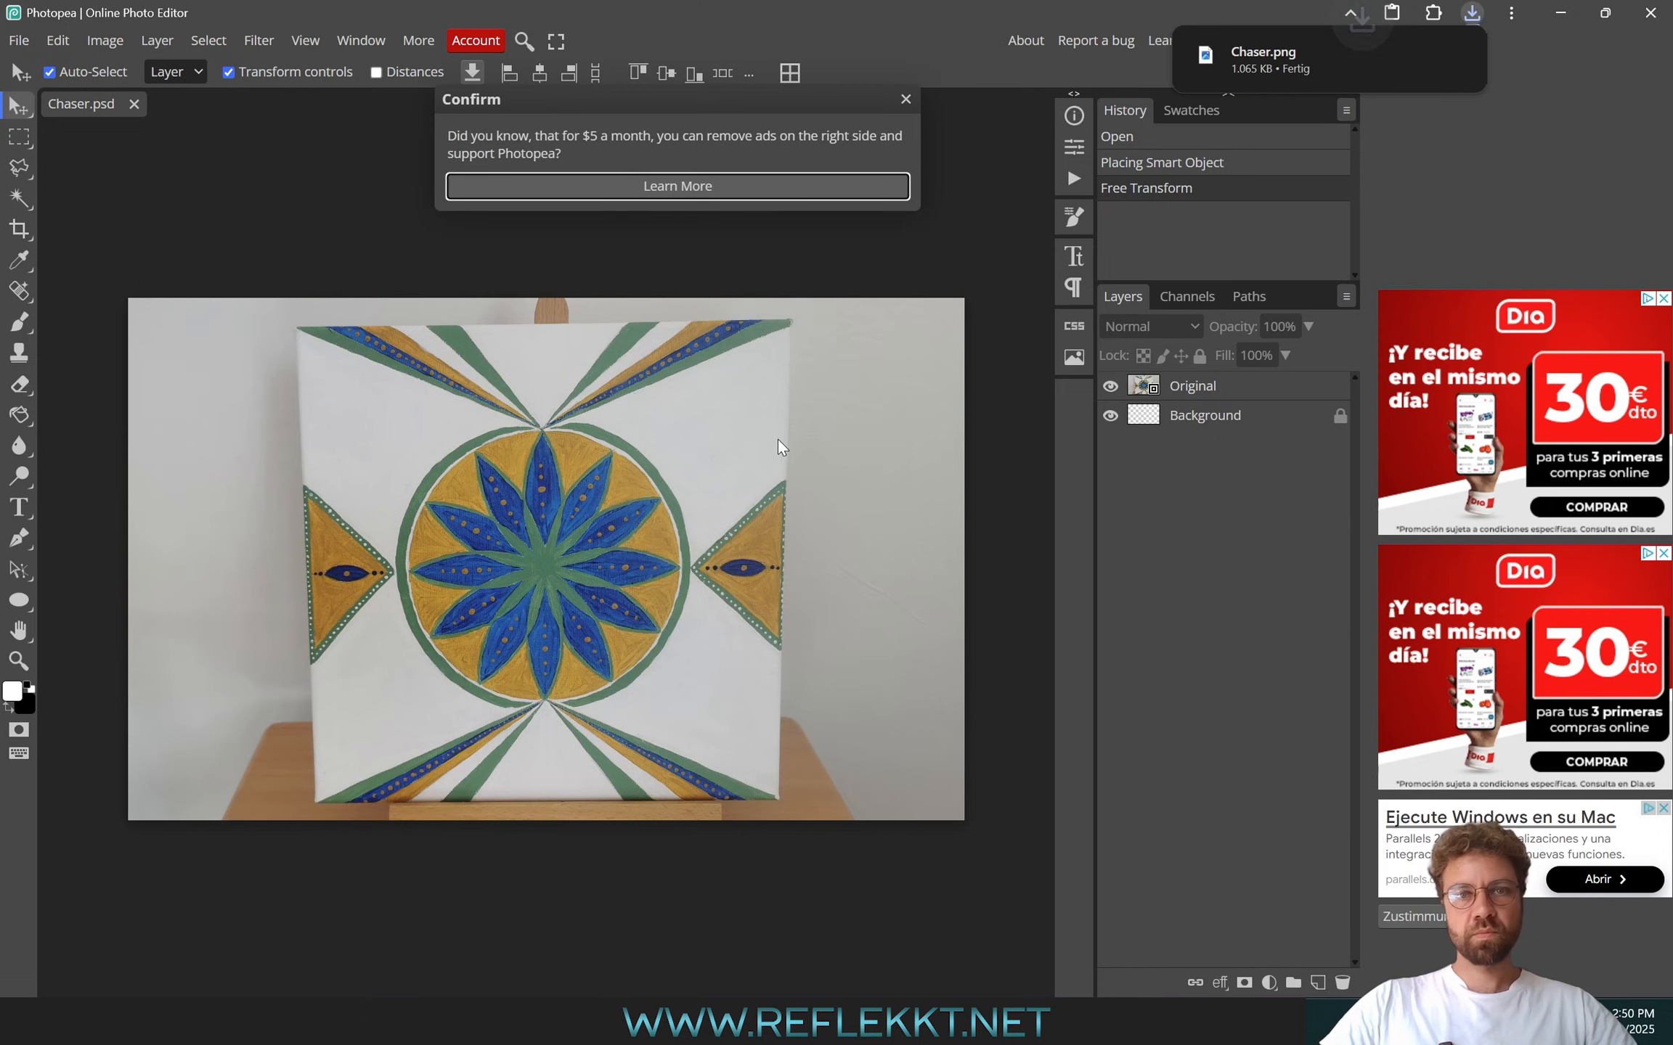
Move the exported Chaser.png from Downloads into the 01 Assets folder of 017 Chaser TD and return to Photopea
{"action": "left_click", "coordinate": [1414, 54]}
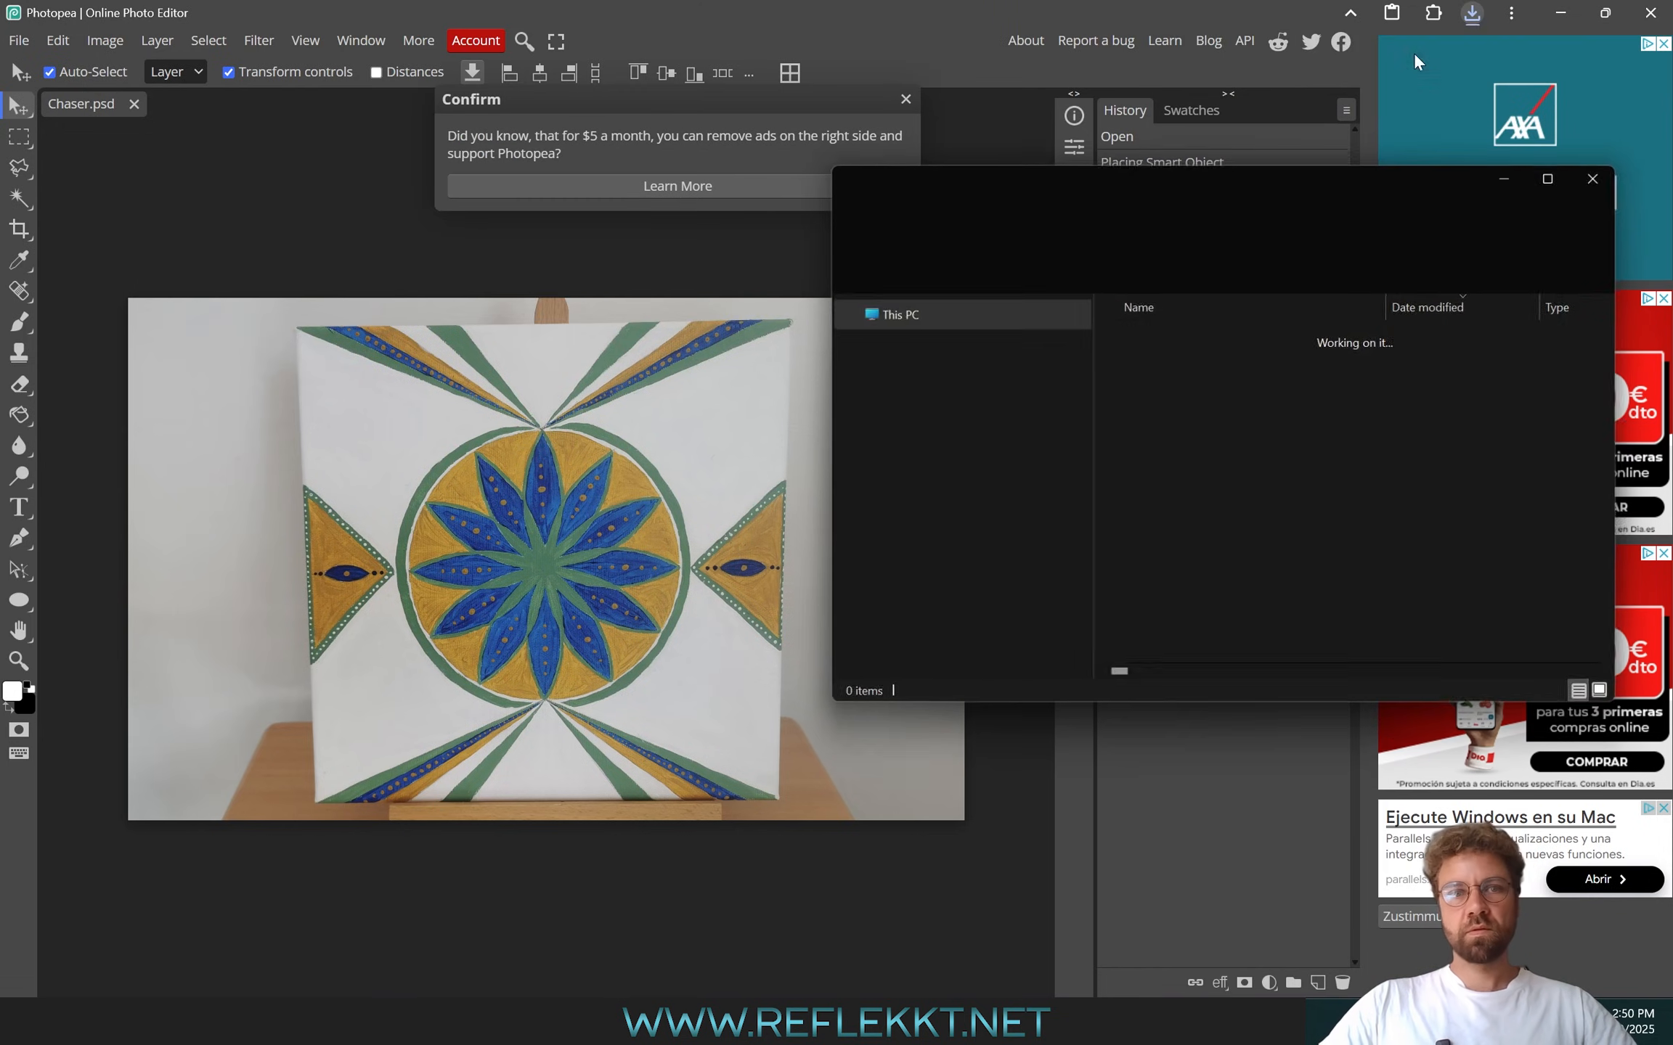
{"action": "key", "text": "ctrl+x"}
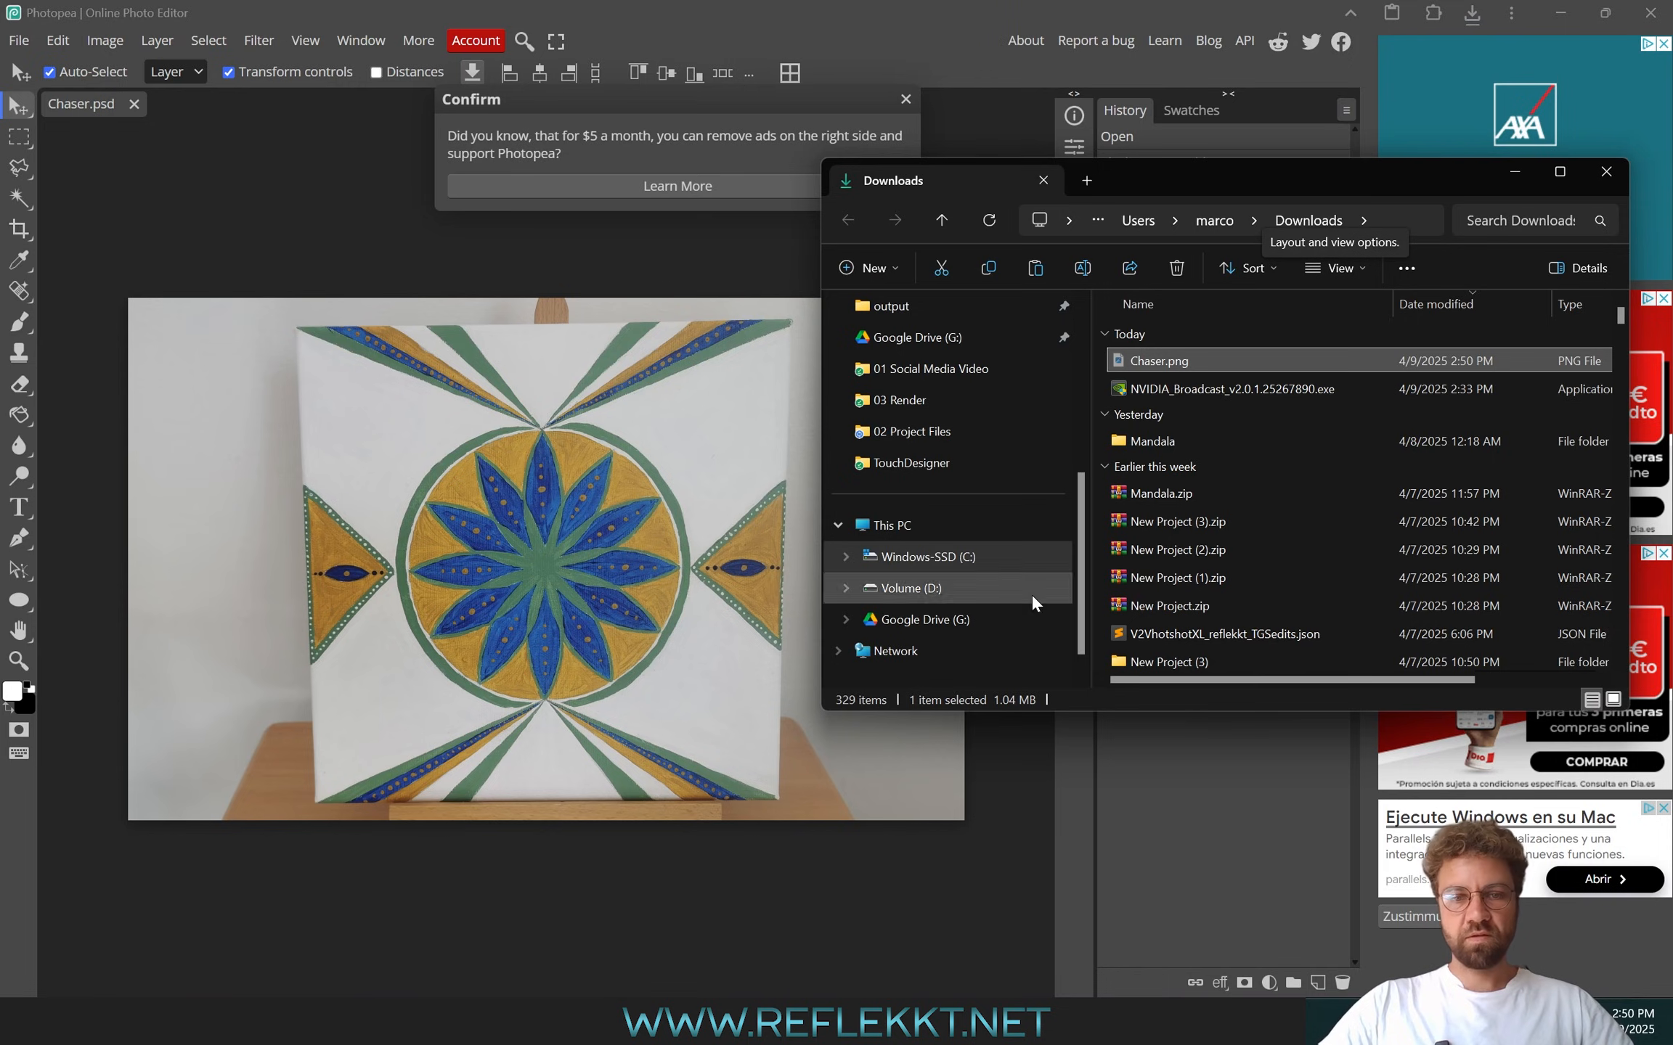
{"action": "mouse_move", "coordinate": [711, 1022]}
{"action": "left_click", "coordinate": [638, 921]}
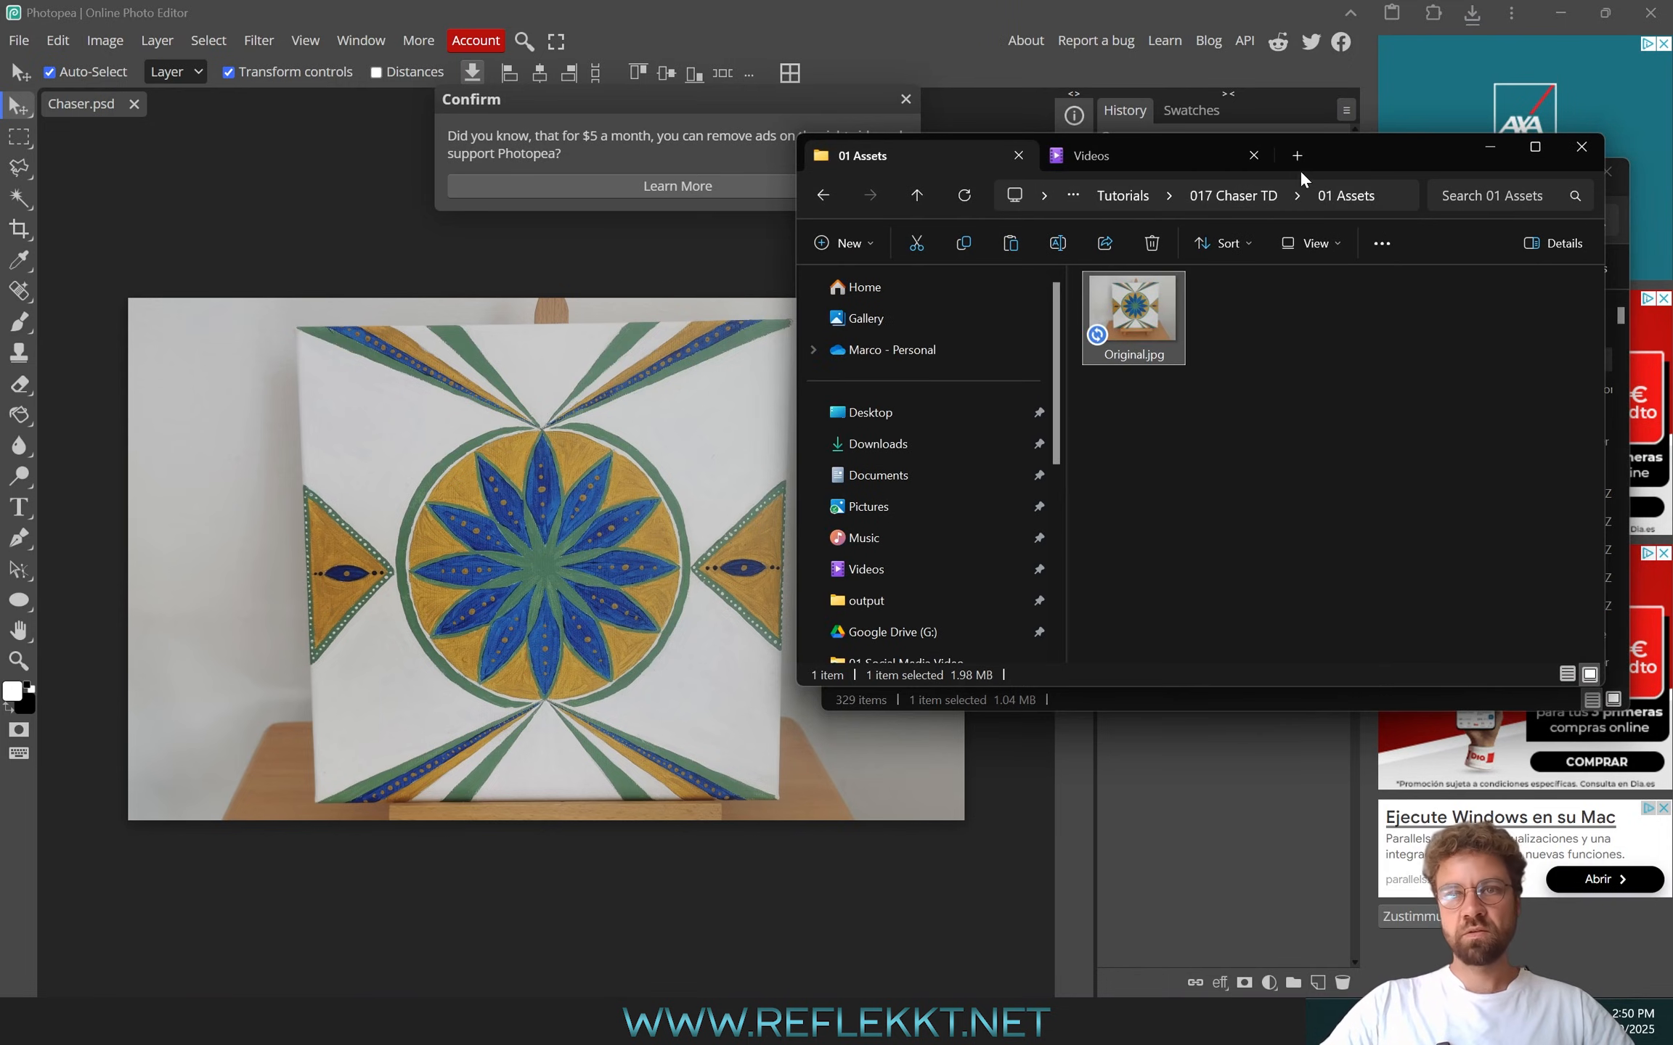
{"action": "left_click", "coordinate": [1230, 194]}
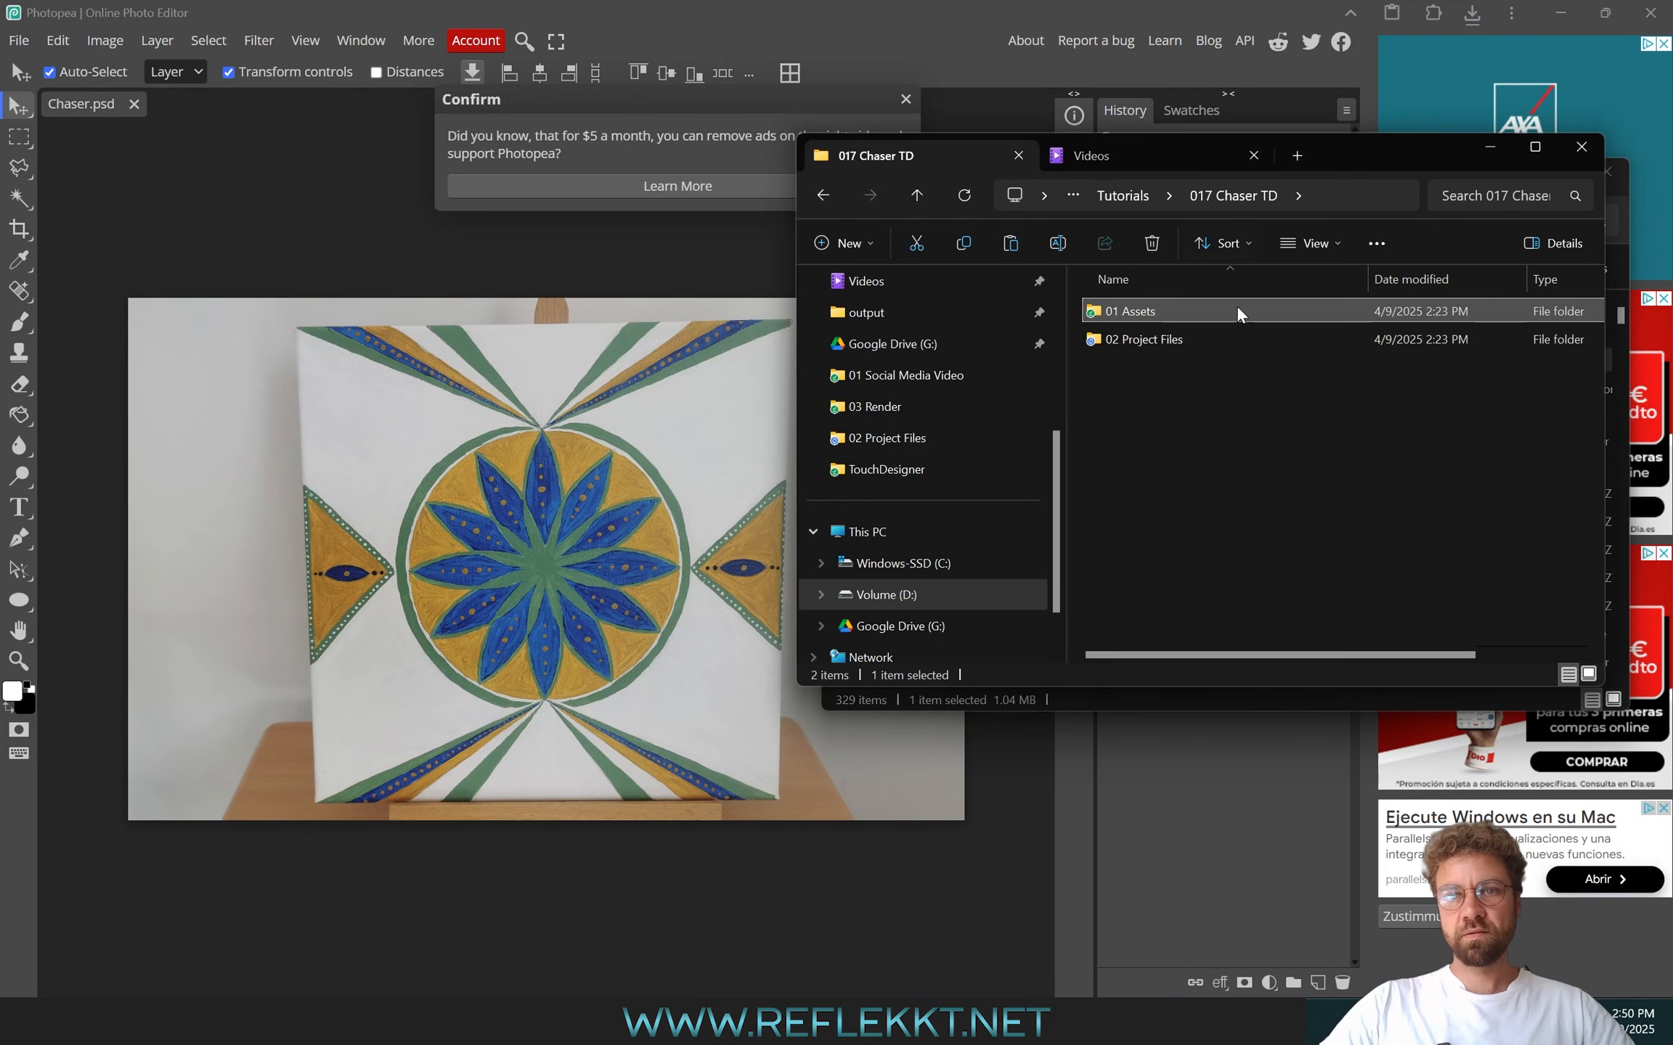
{"action": "double_click", "coordinate": [1139, 310]}
{"action": "key", "text": "ctrl+v"}
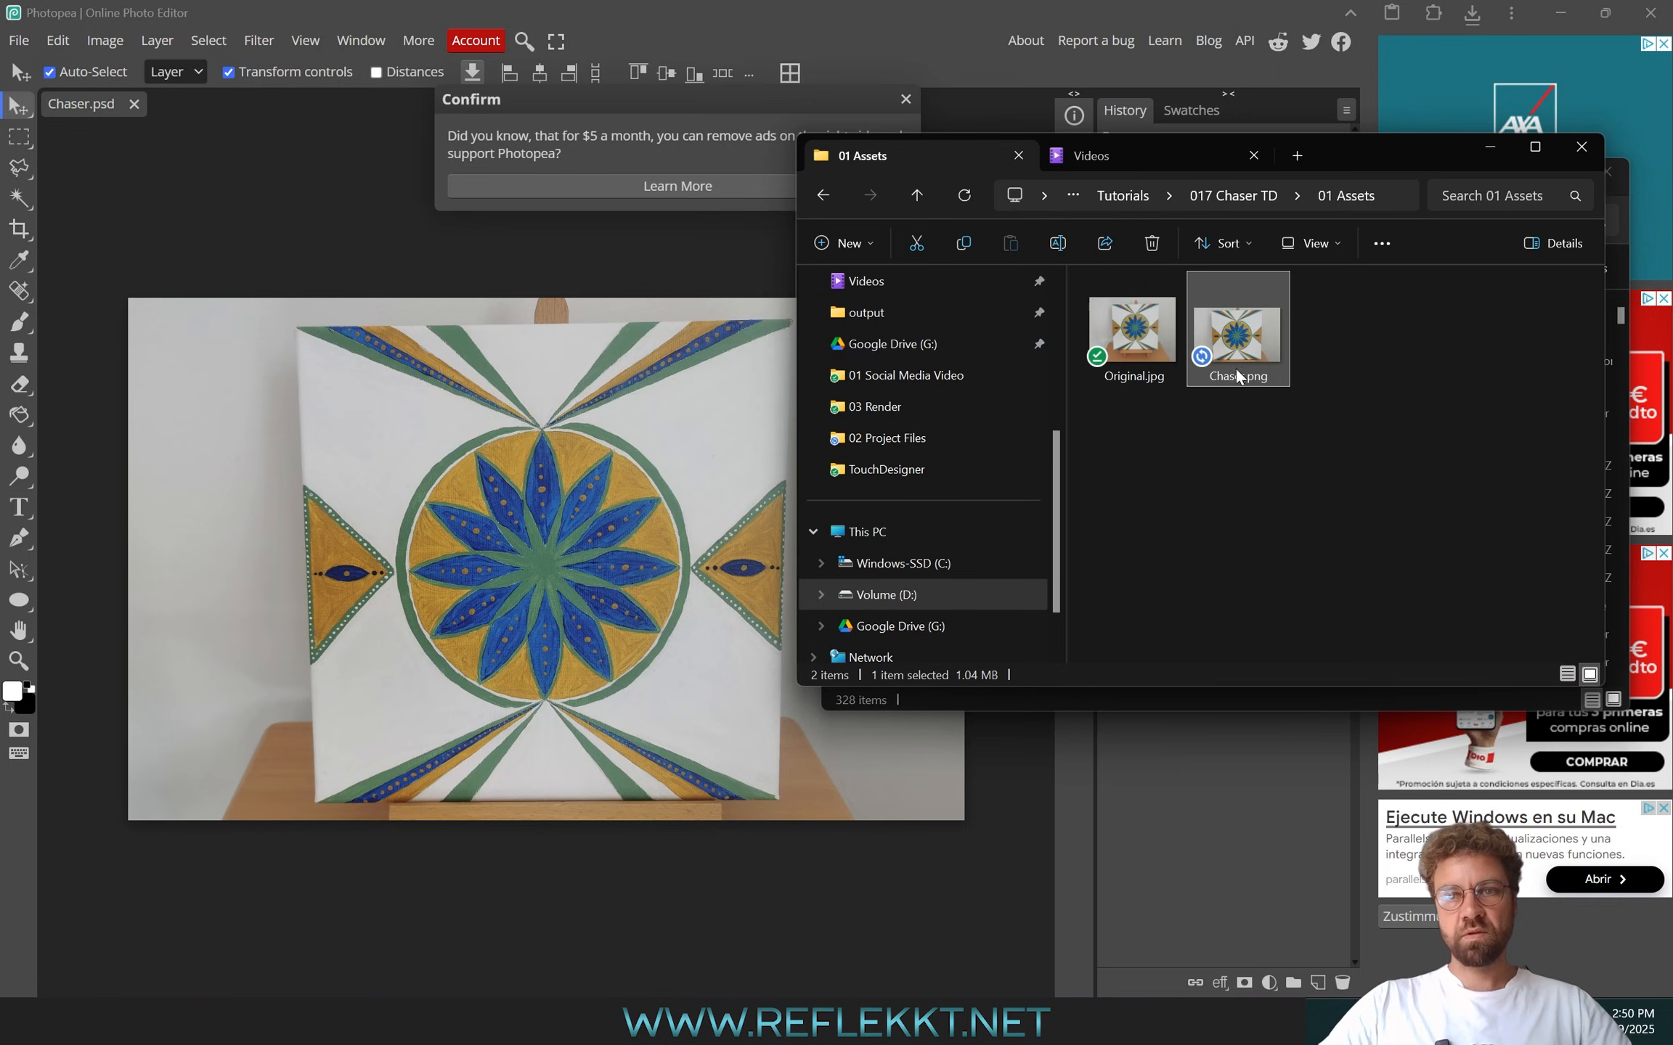
{"action": "left_click", "coordinate": [1236, 375]}
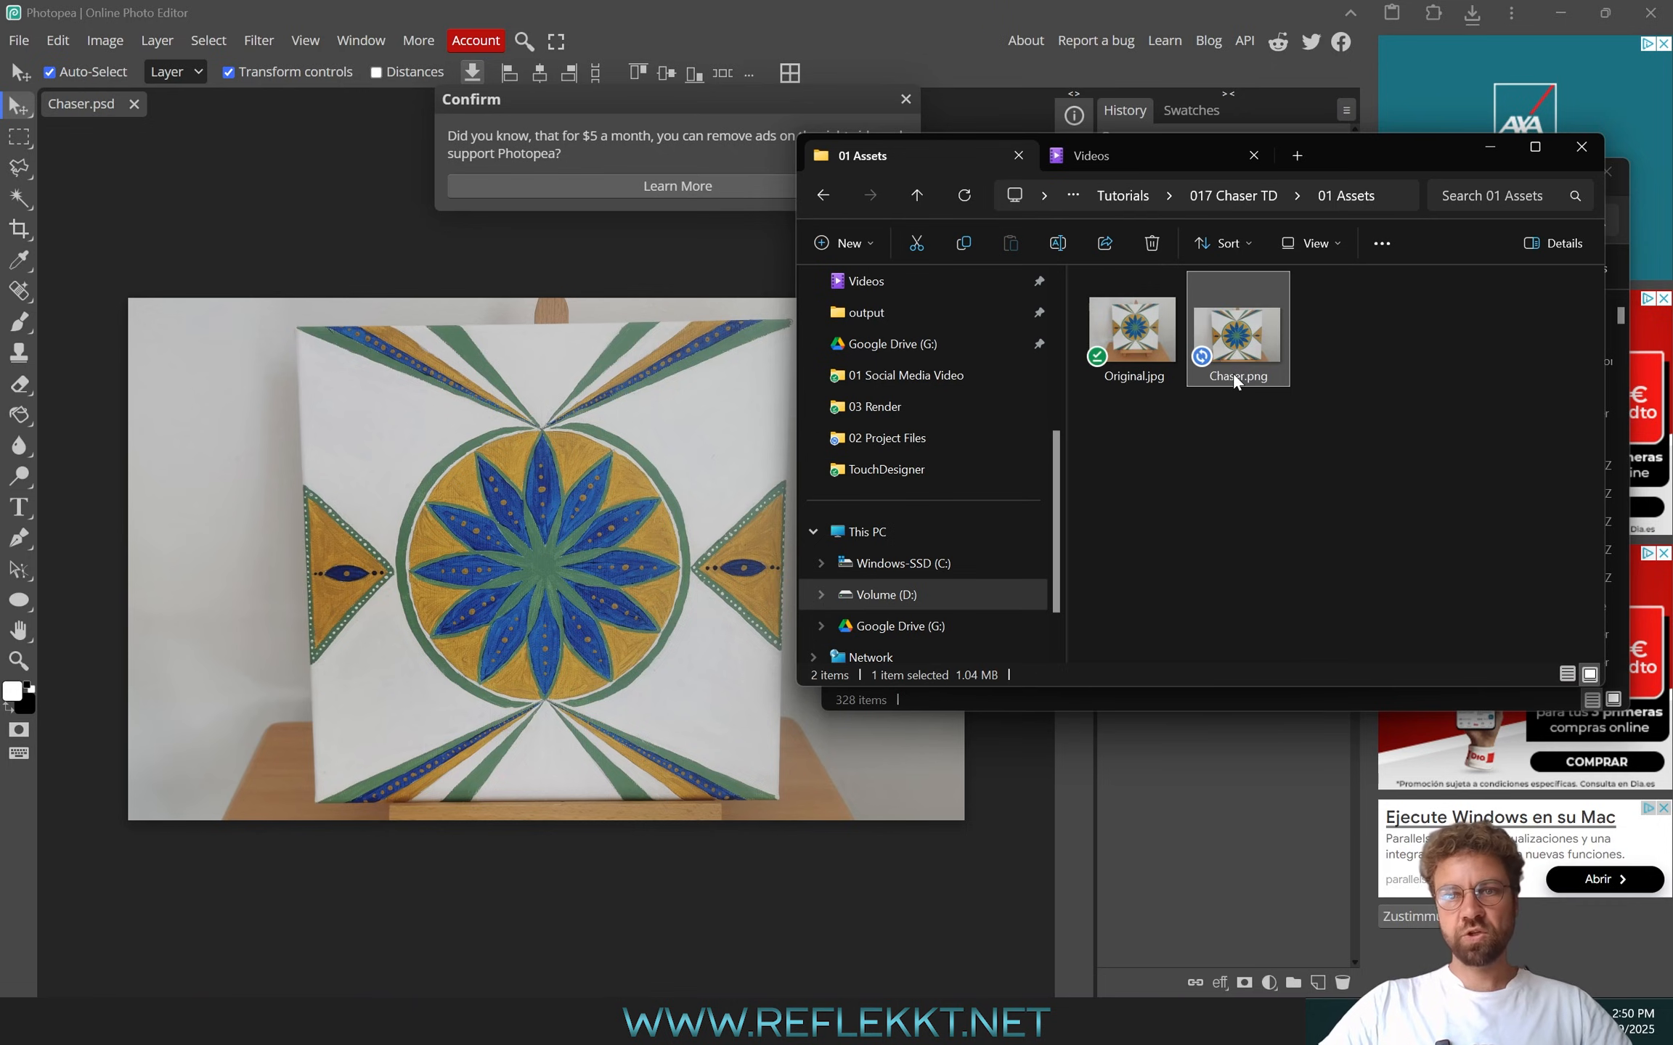
{"action": "left_click", "coordinate": [1246, 428]}
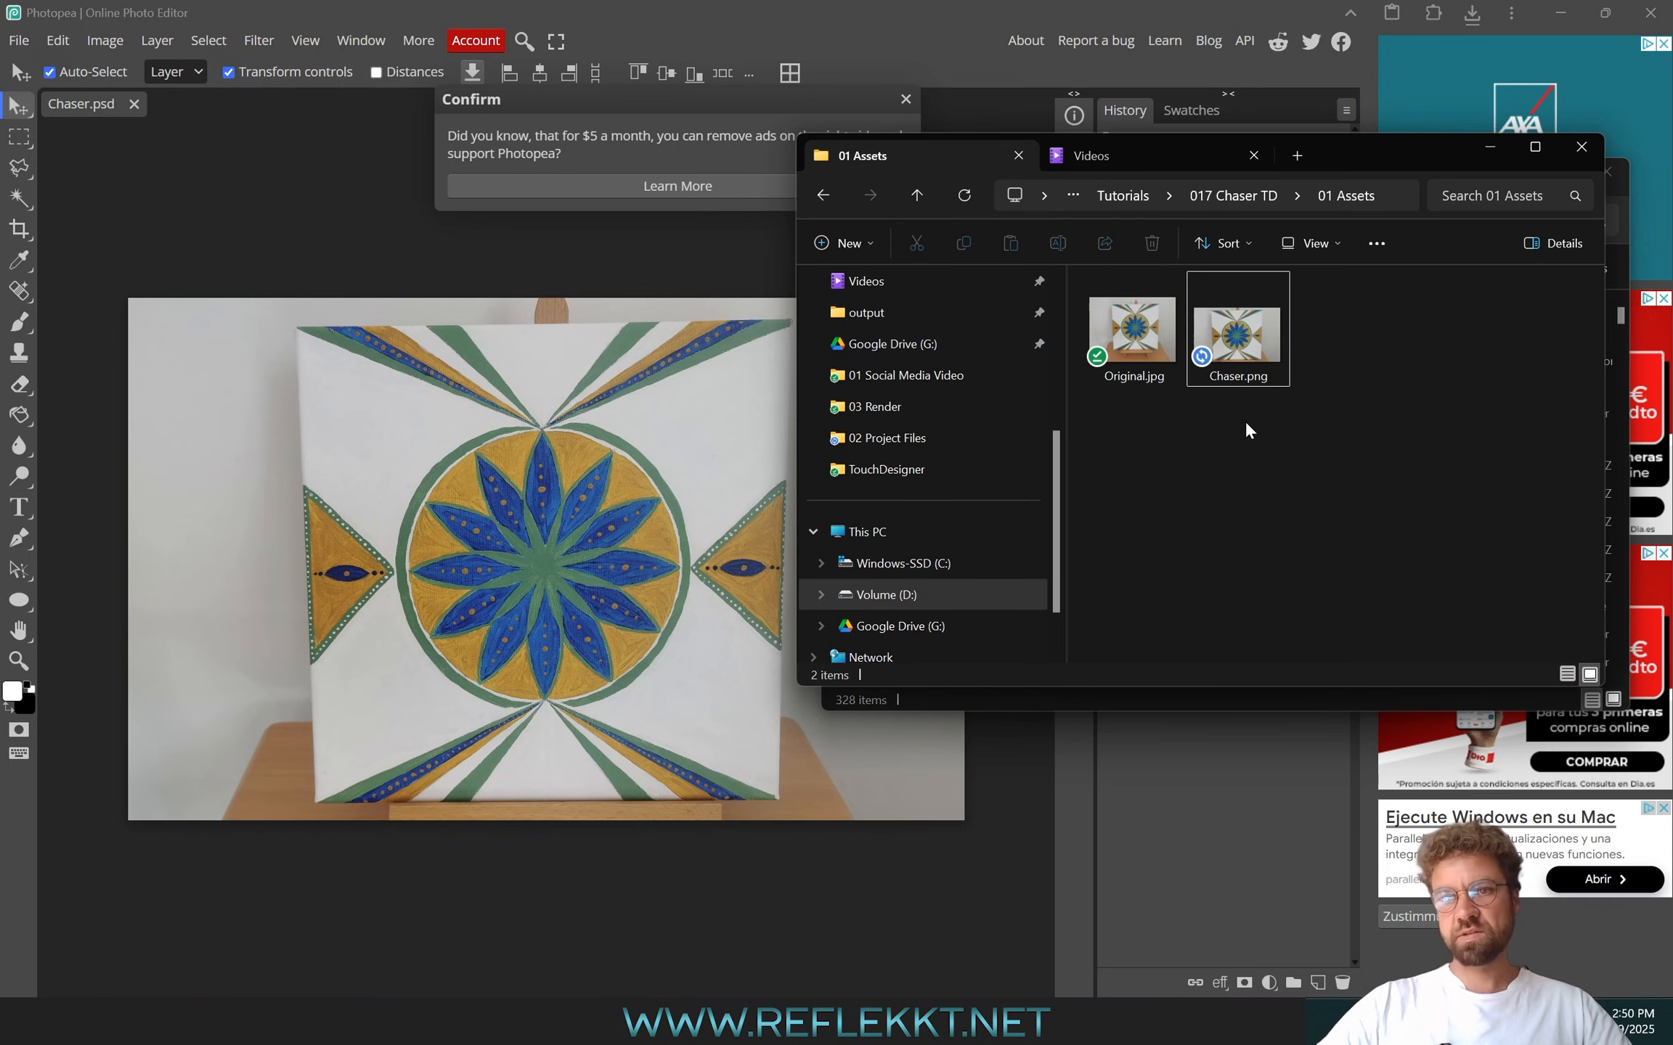
{"action": "left_click", "coordinate": [1493, 146]}
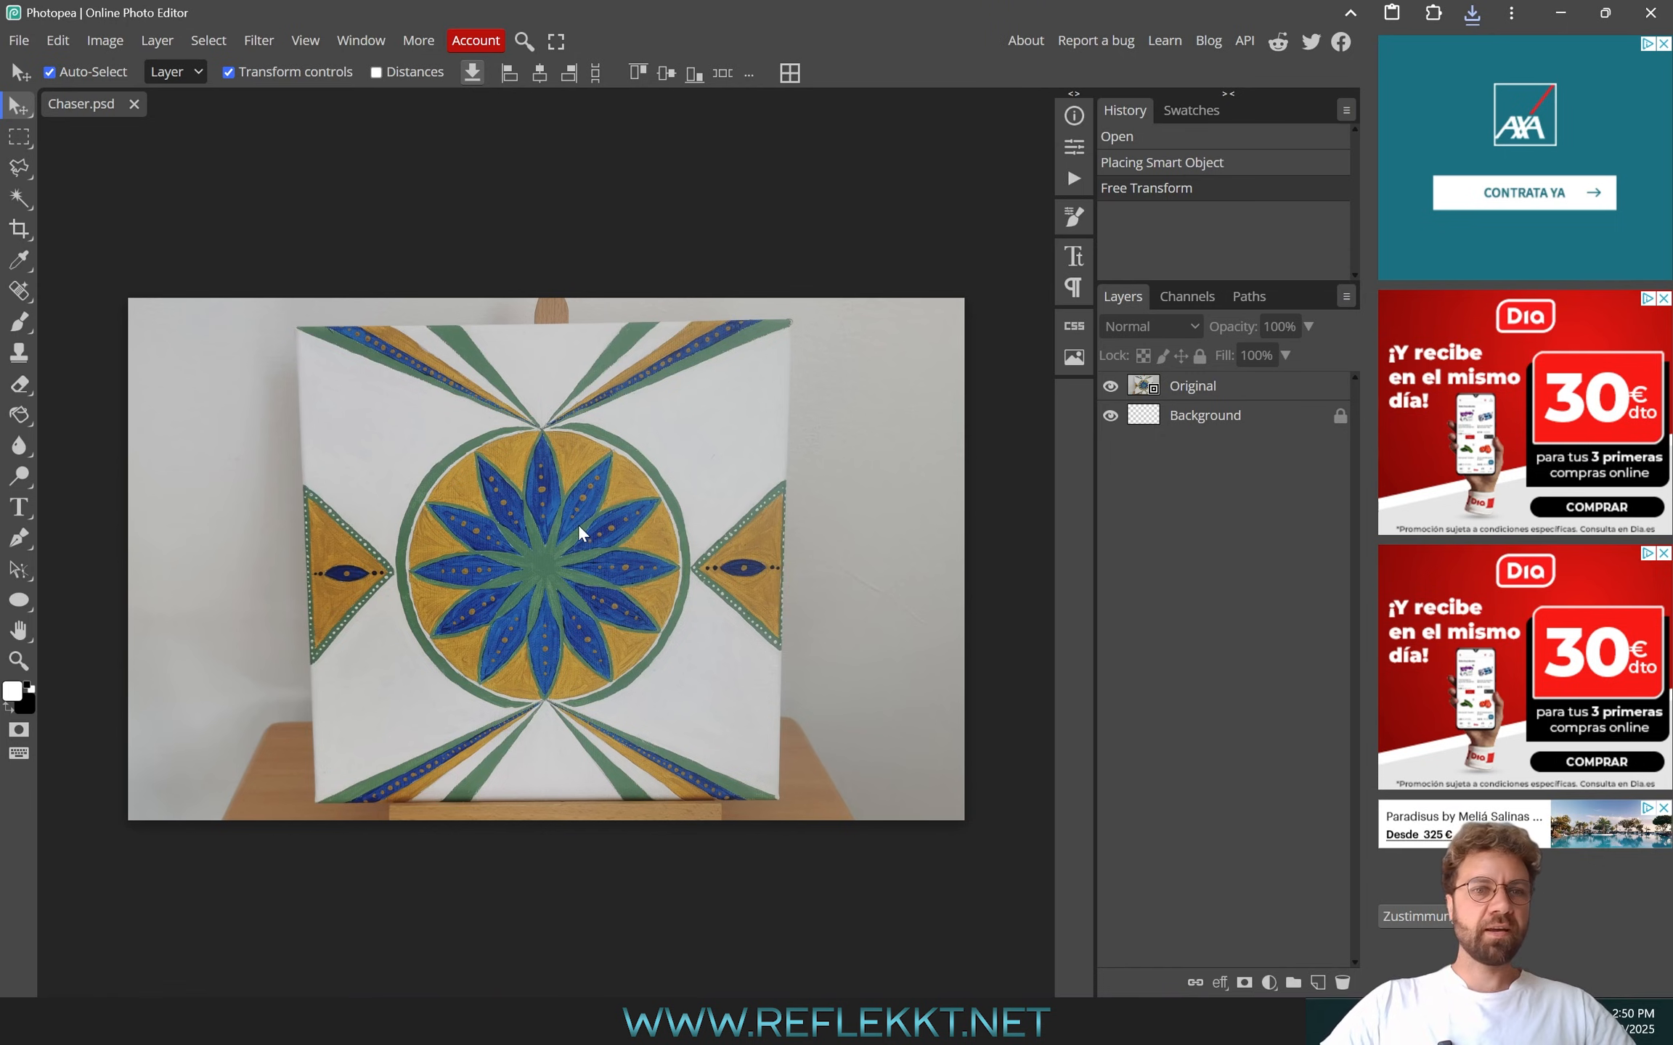
Activate the Original layer and select the yellow segment between the 10 and 11 o'clock petals with the Magic Wand
{"action": "scroll", "coordinate": [400, 673], "scroll_direction": "up", "scroll_amount": 3}
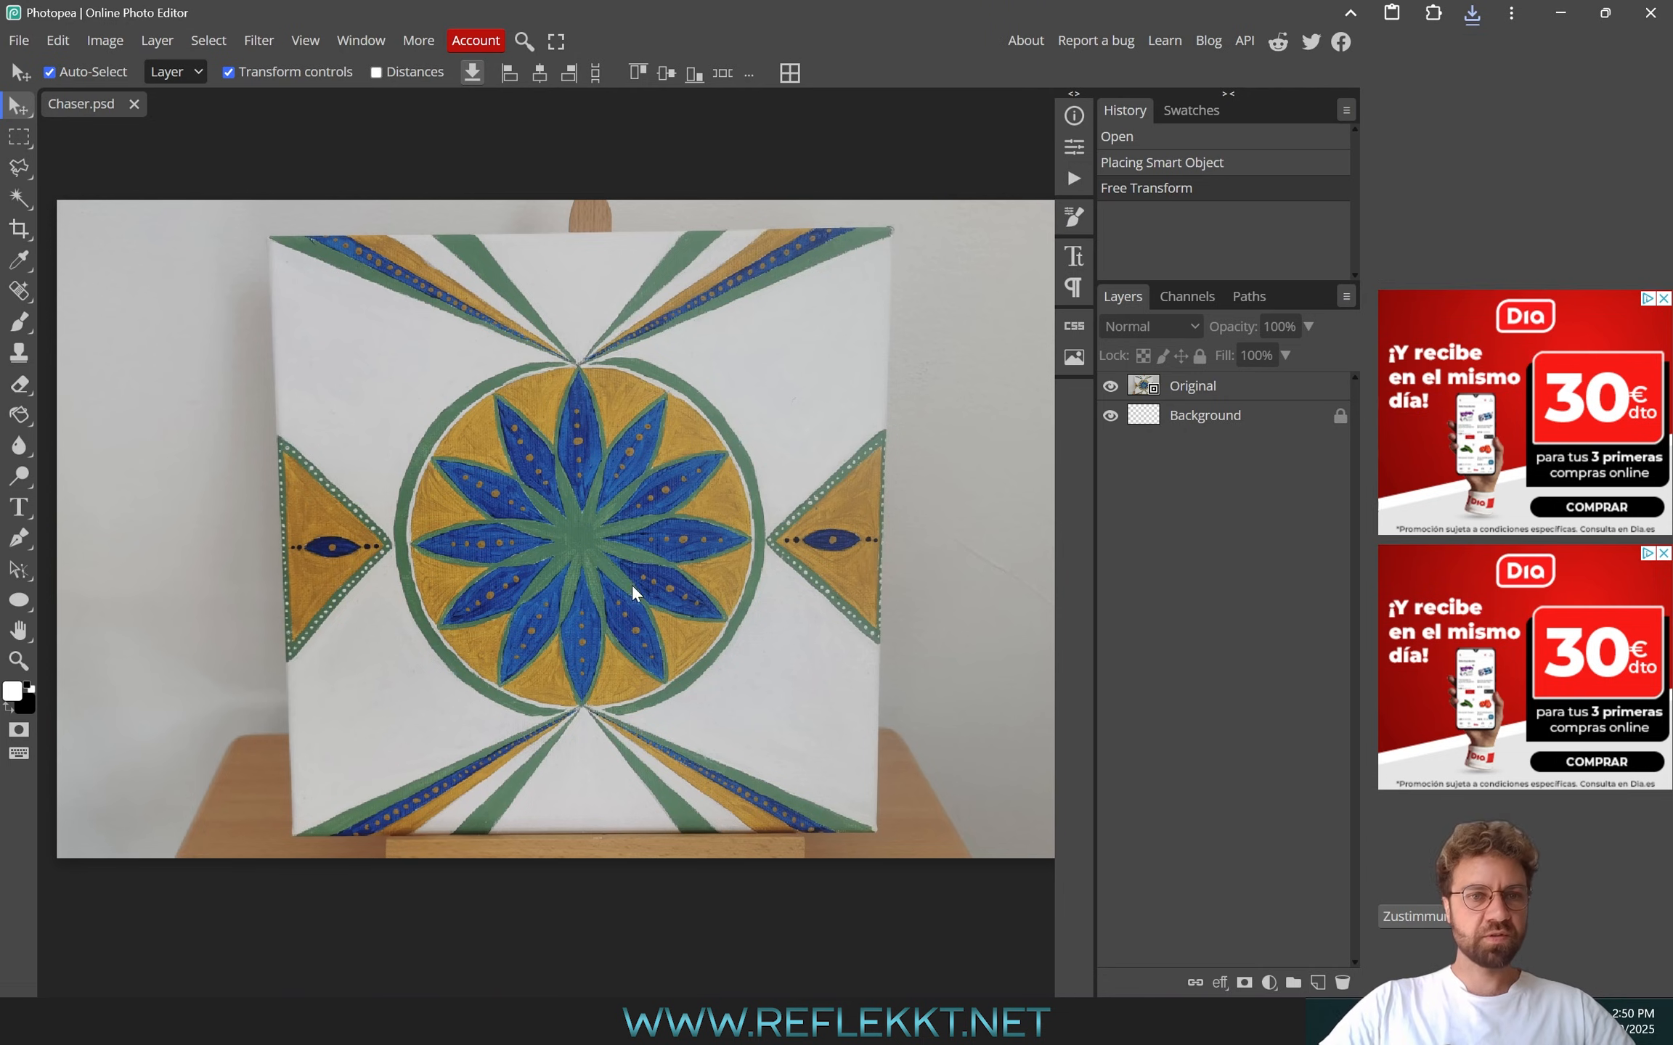
{"action": "scroll", "coordinate": [630, 585], "scroll_direction": "up", "scroll_amount": 3}
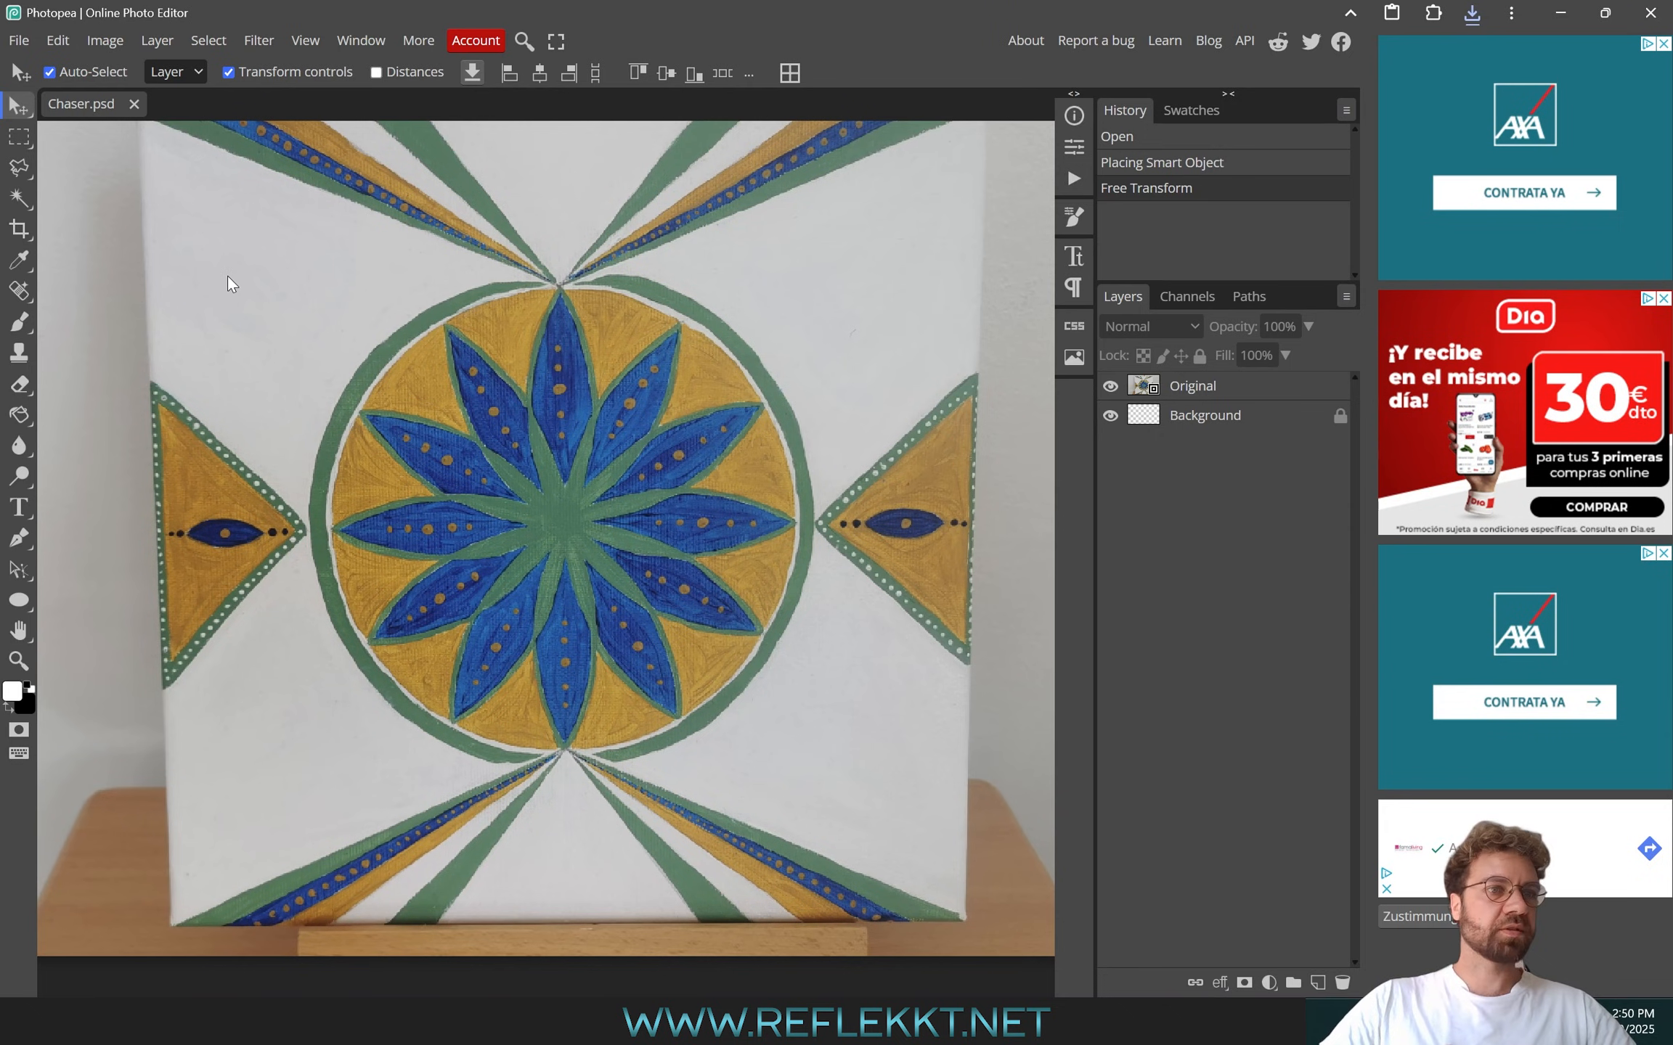
{"action": "left_click", "coordinate": [16, 201]}
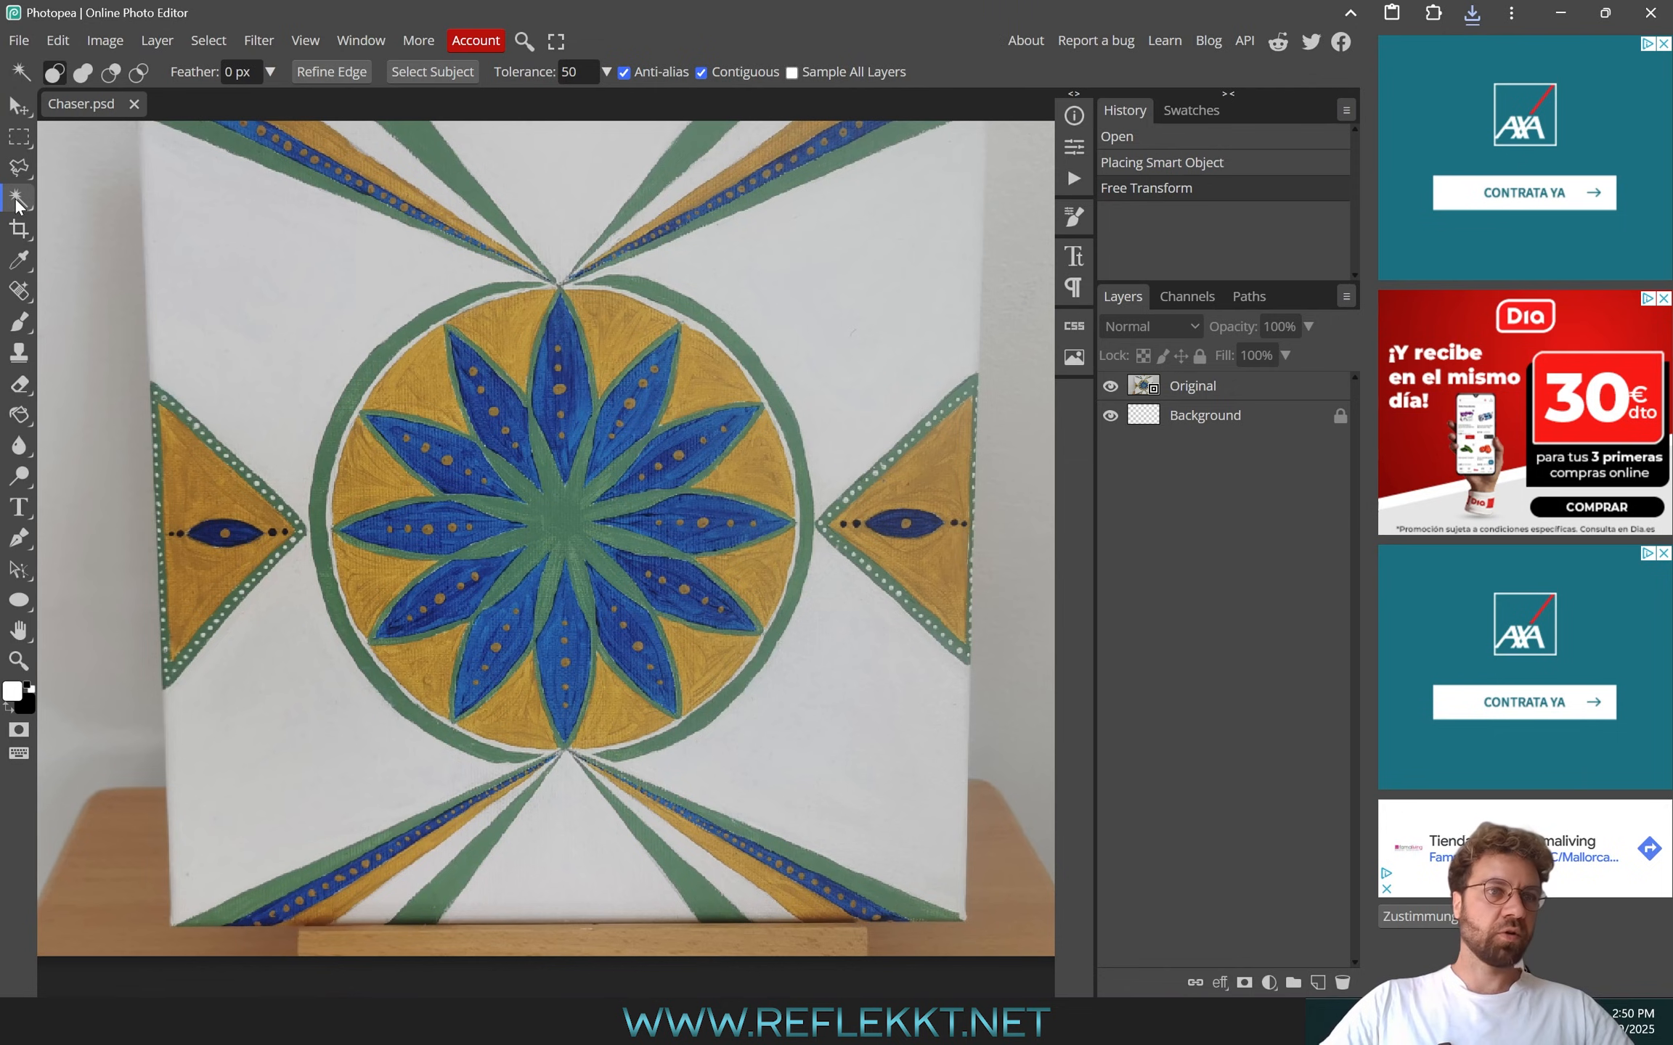
{"action": "left_click", "coordinate": [421, 382]}
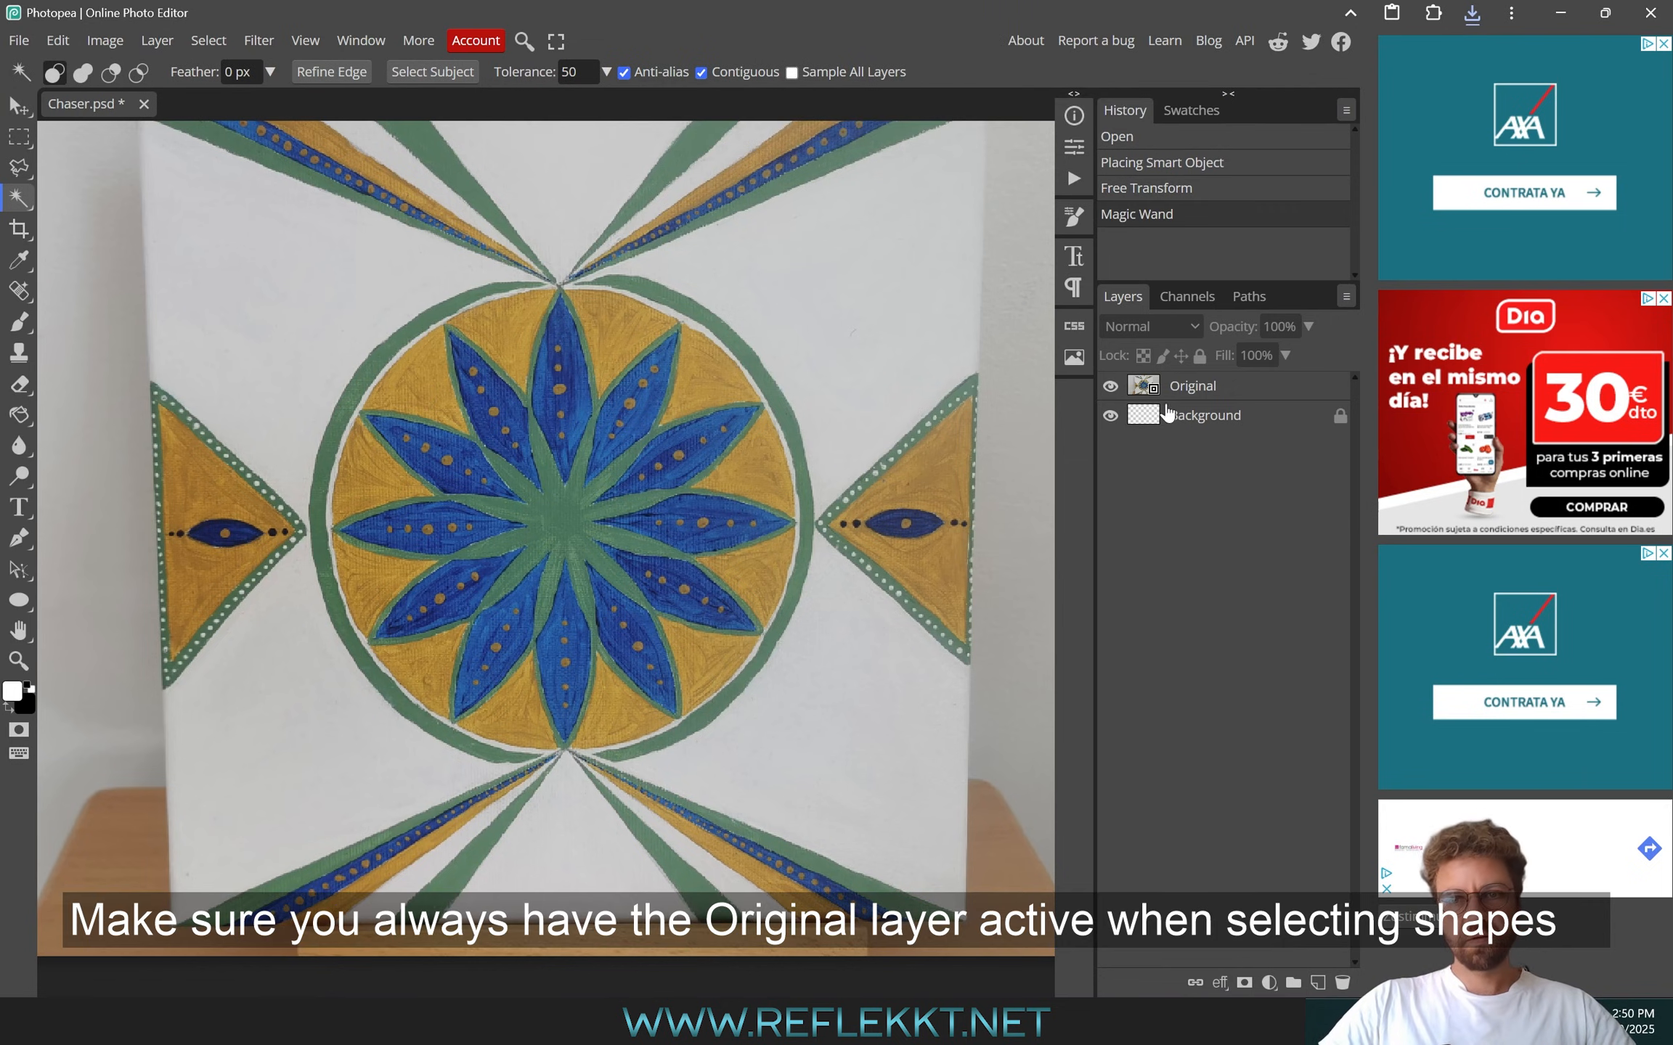
{"action": "left_click", "coordinate": [1185, 396]}
{"action": "left_click", "coordinate": [419, 392]}
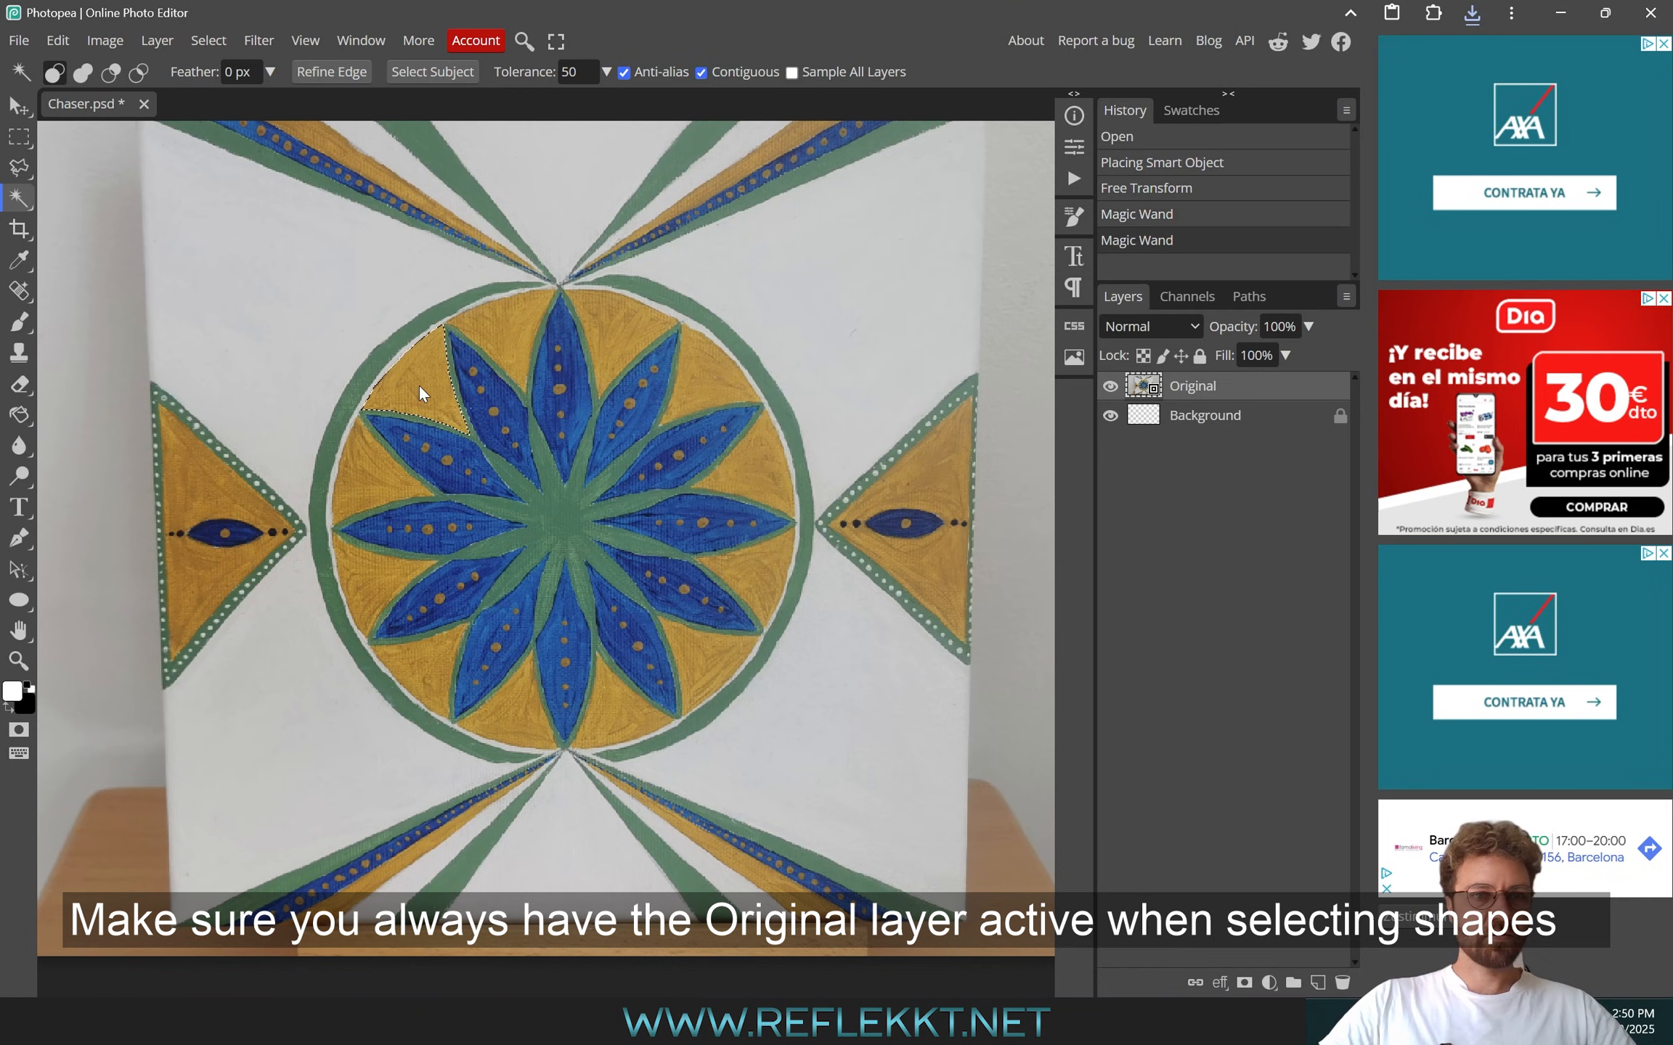
Try the Magic Wand at tolerance 50 on several other yellow segments around the upper half of the flower
{"action": "left_click", "coordinate": [500, 327]}
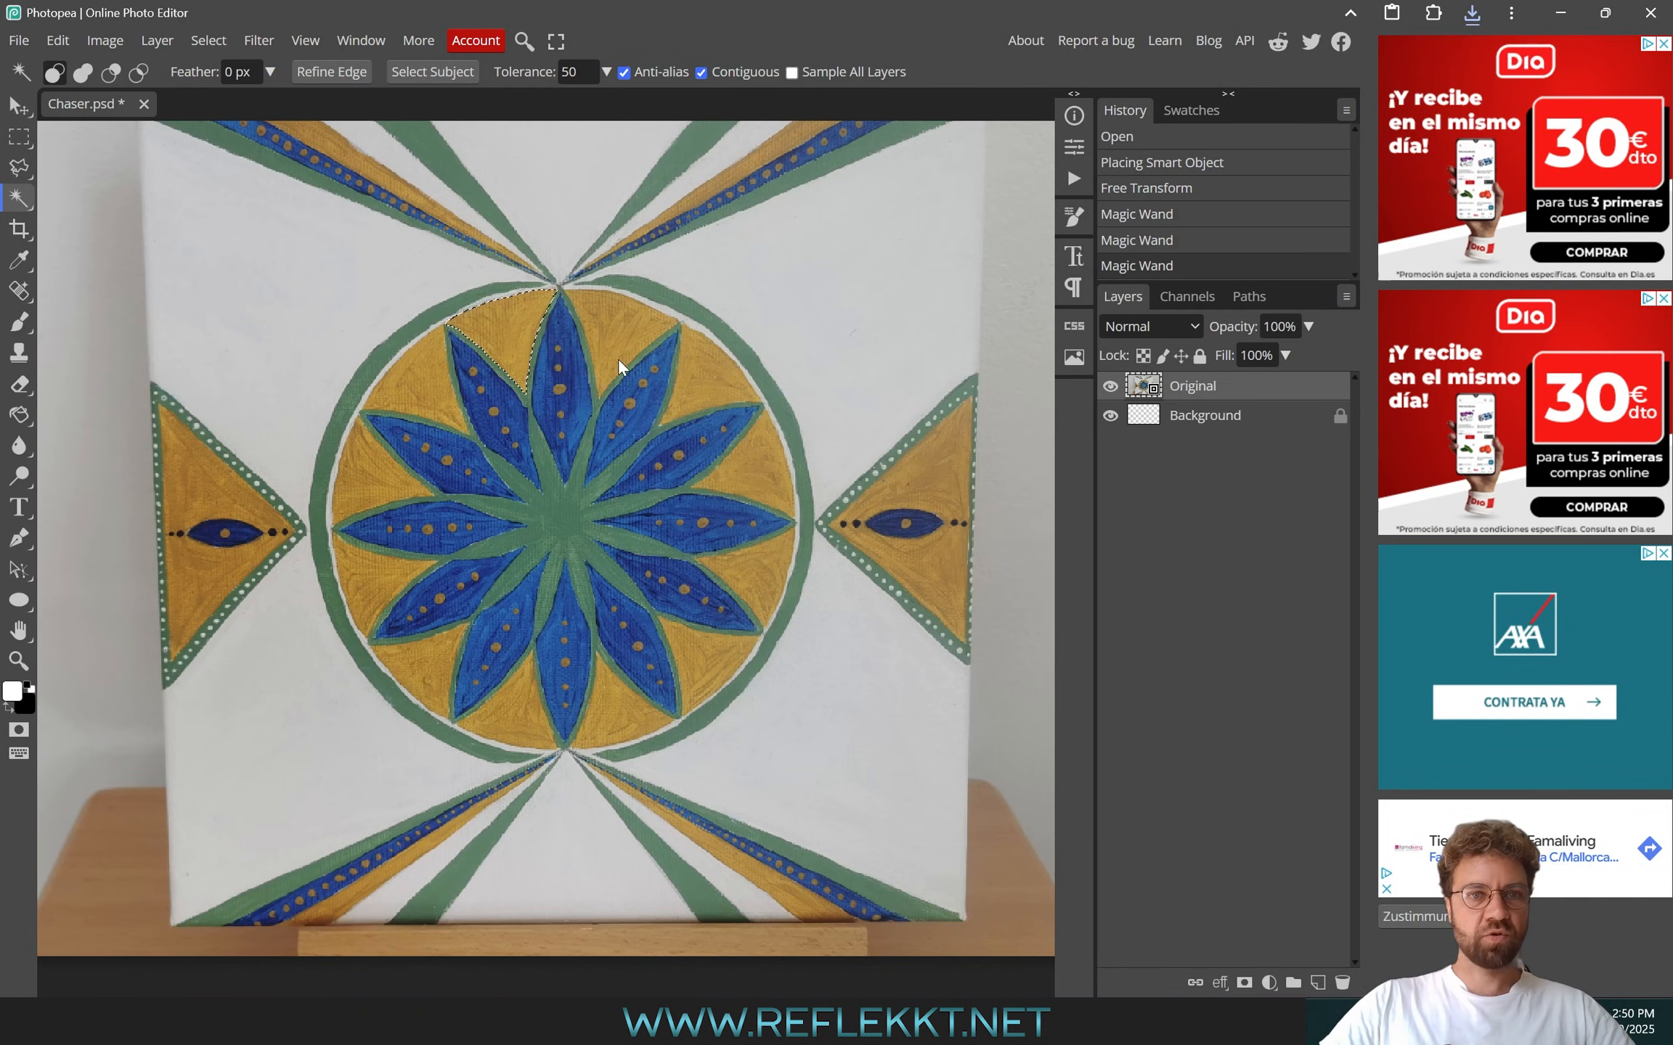
{"action": "left_click", "coordinate": [620, 332]}
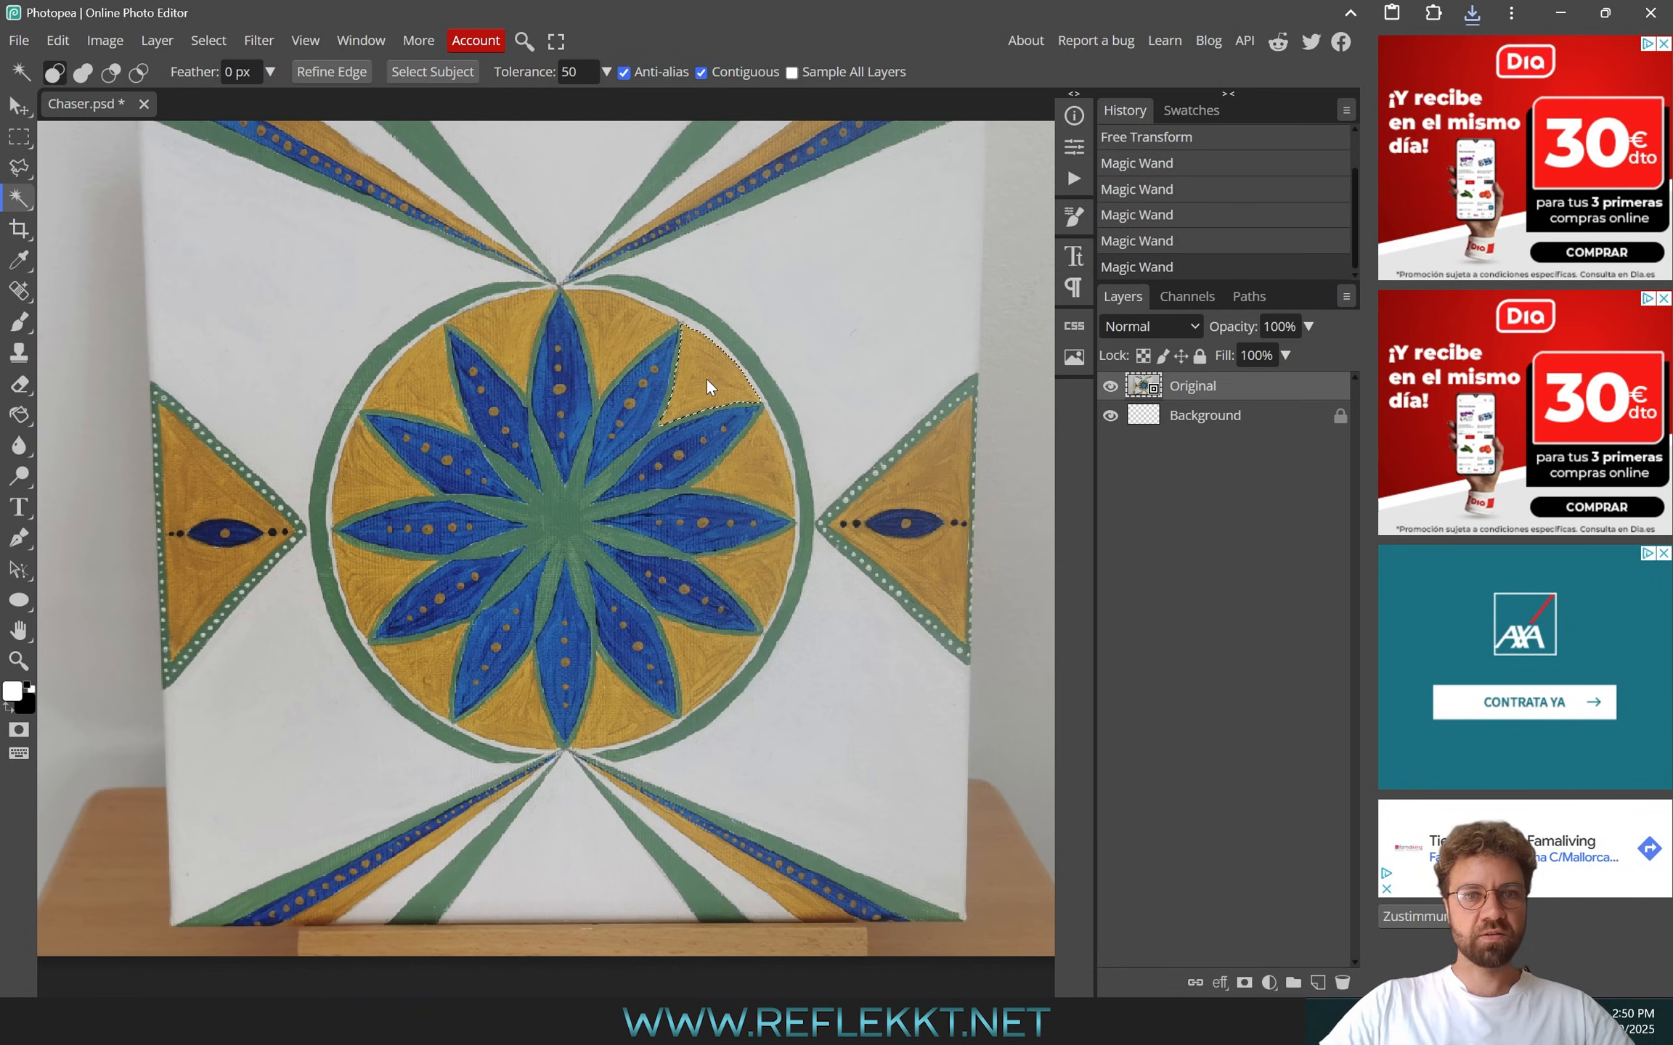
{"action": "left_click", "coordinate": [748, 449]}
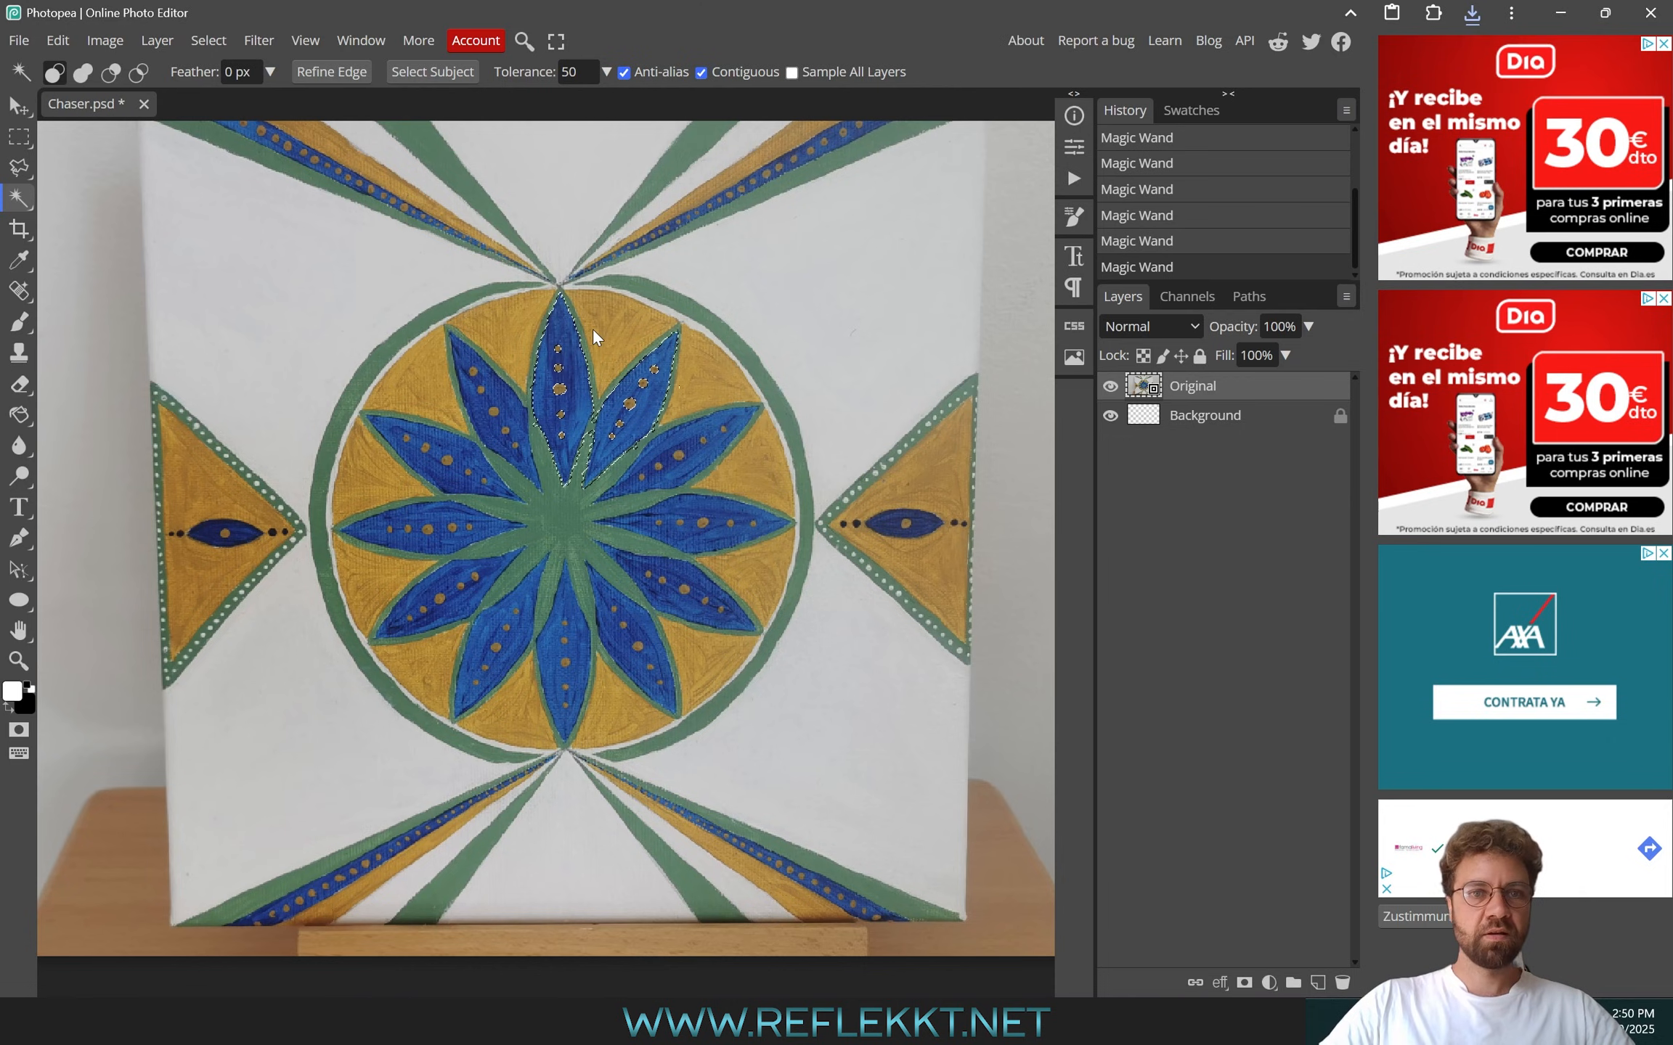
{"action": "left_click", "coordinate": [494, 325]}
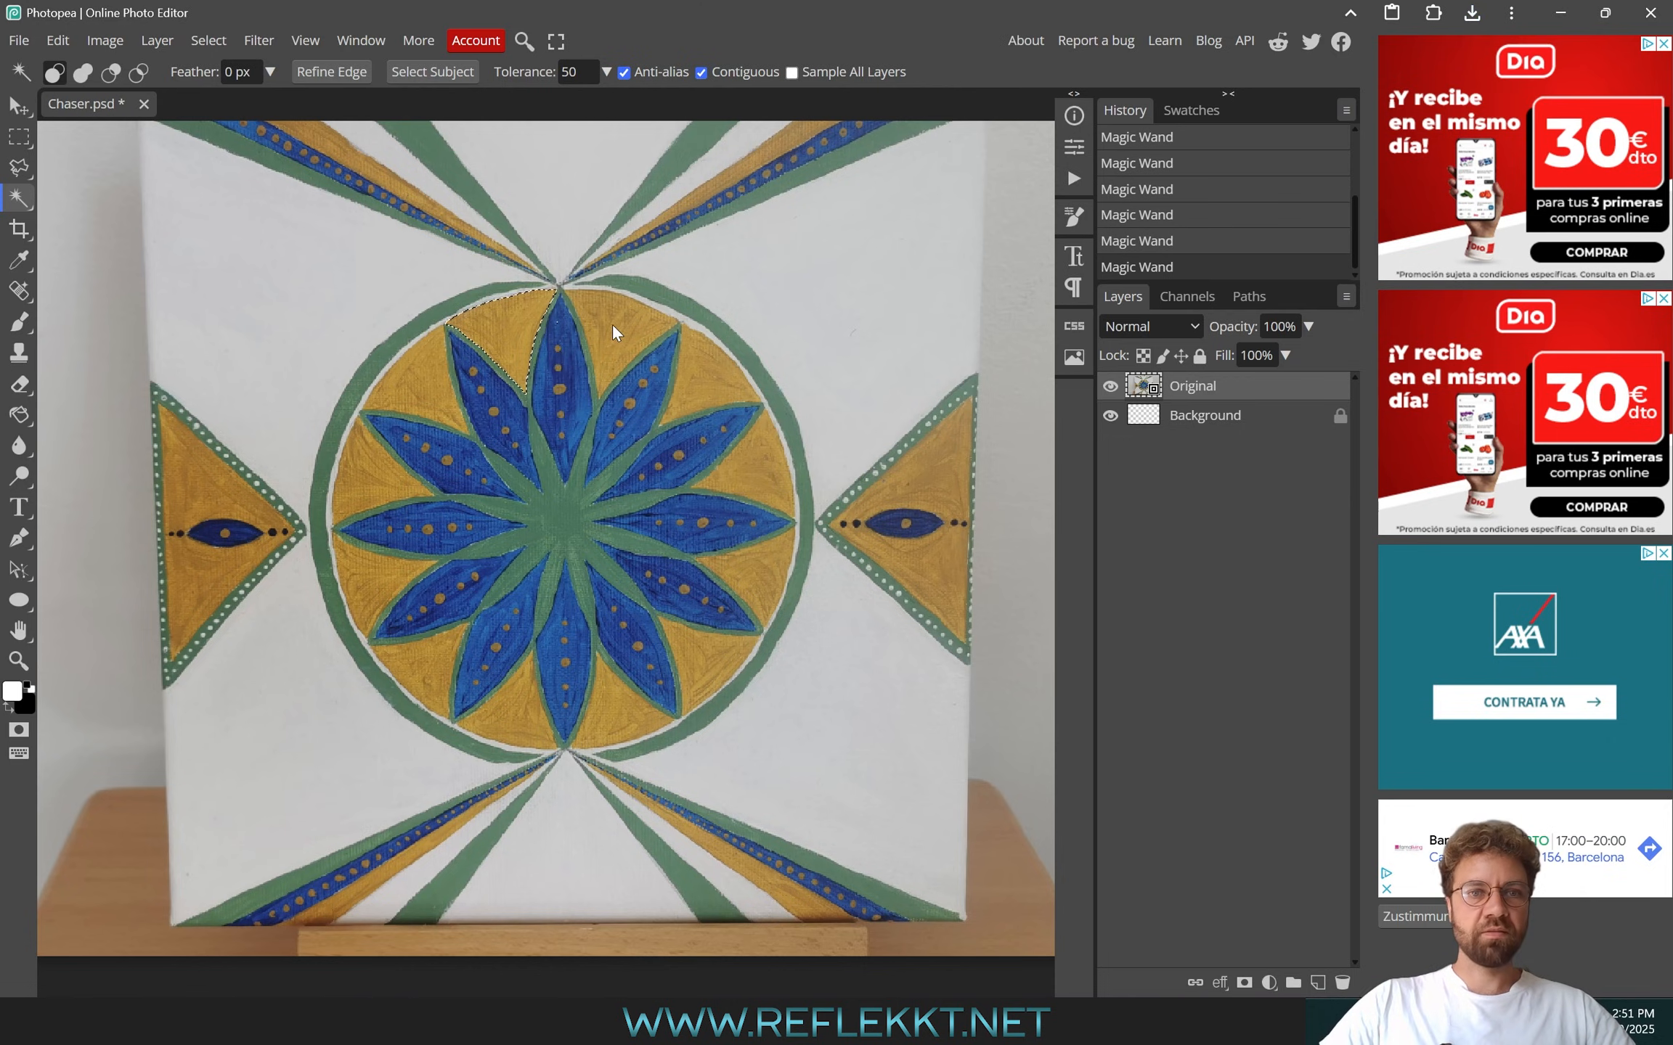
{"action": "left_click_drag", "start_coordinate": [613, 325], "coordinate": [630, 280]}
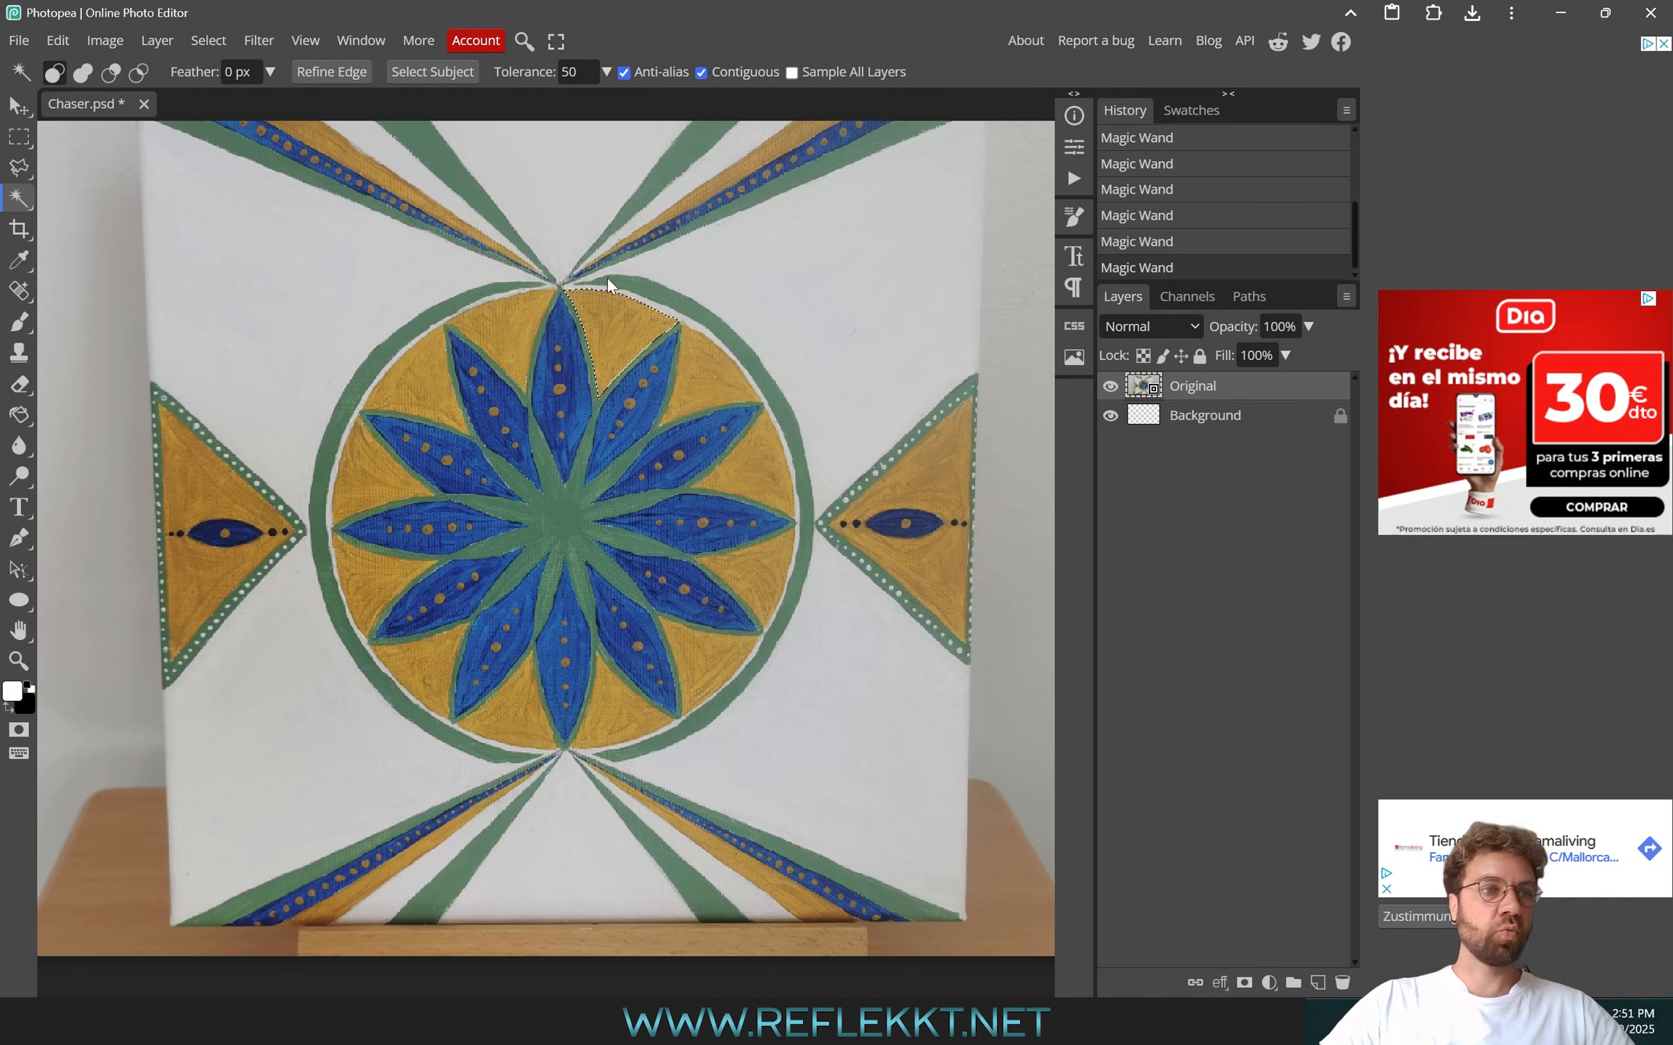
Outline the white wedge between the inner green rays above the circle with the Polygonal Lasso, and deselect it
{"action": "left_click", "coordinate": [18, 169]}
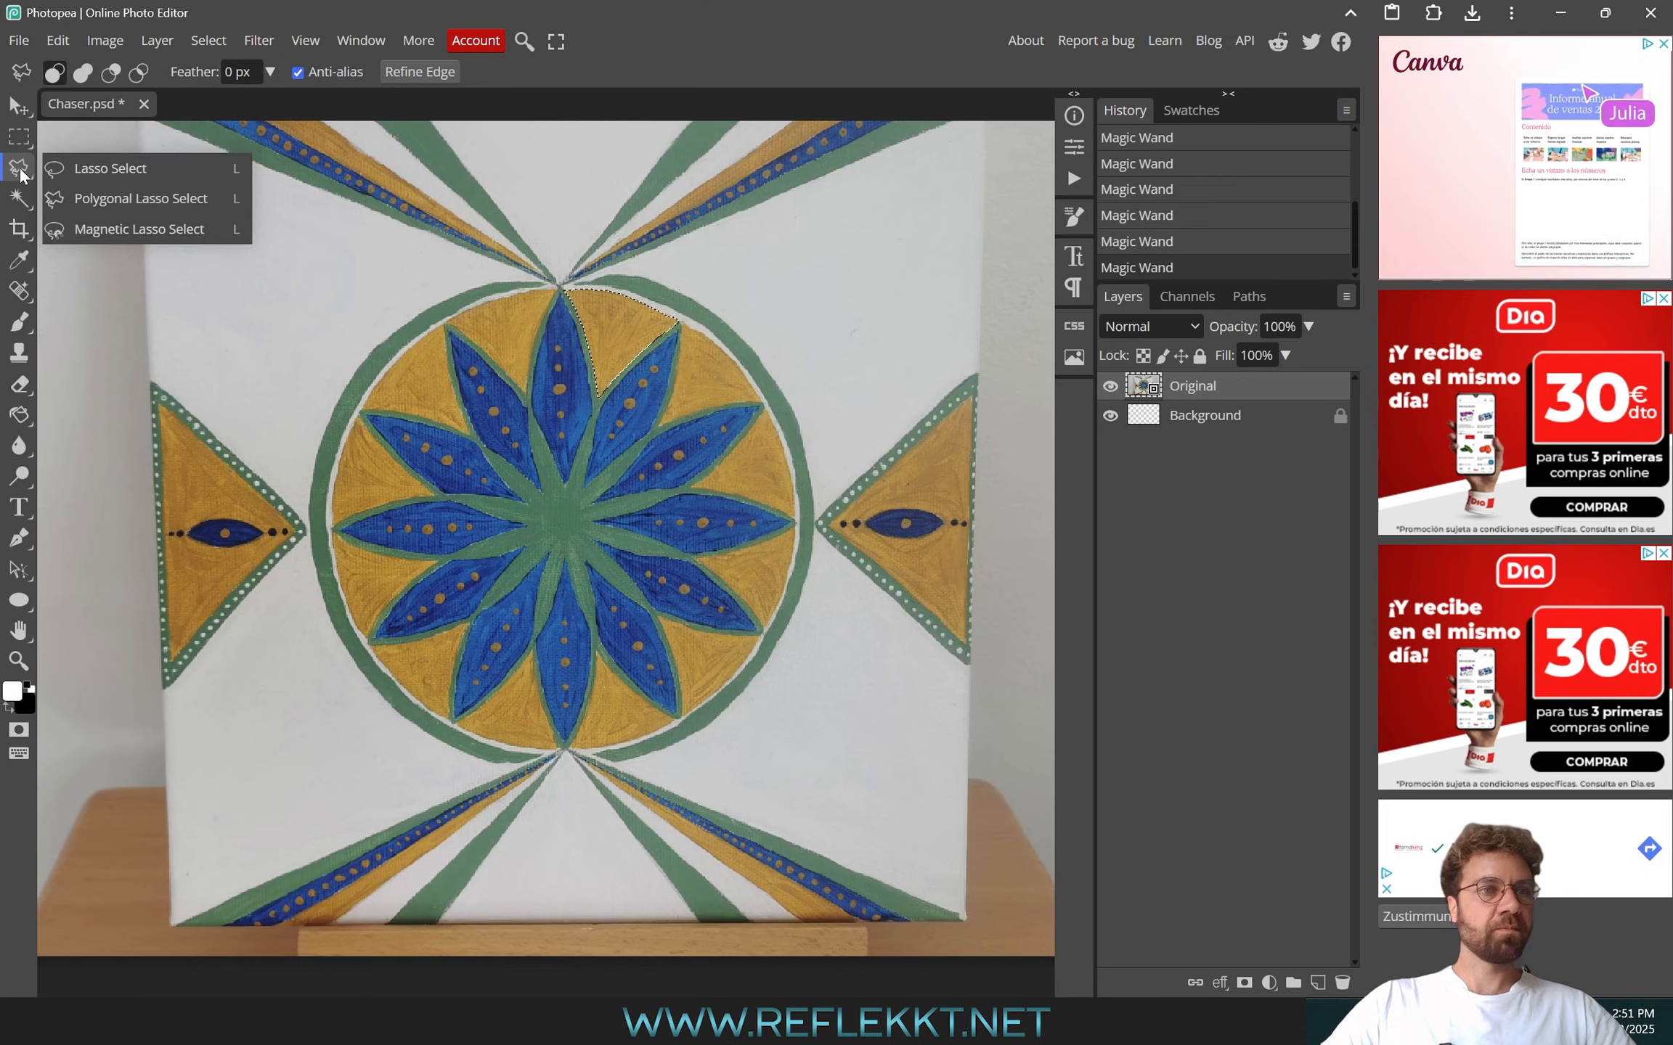
{"action": "left_click", "coordinate": [20, 174]}
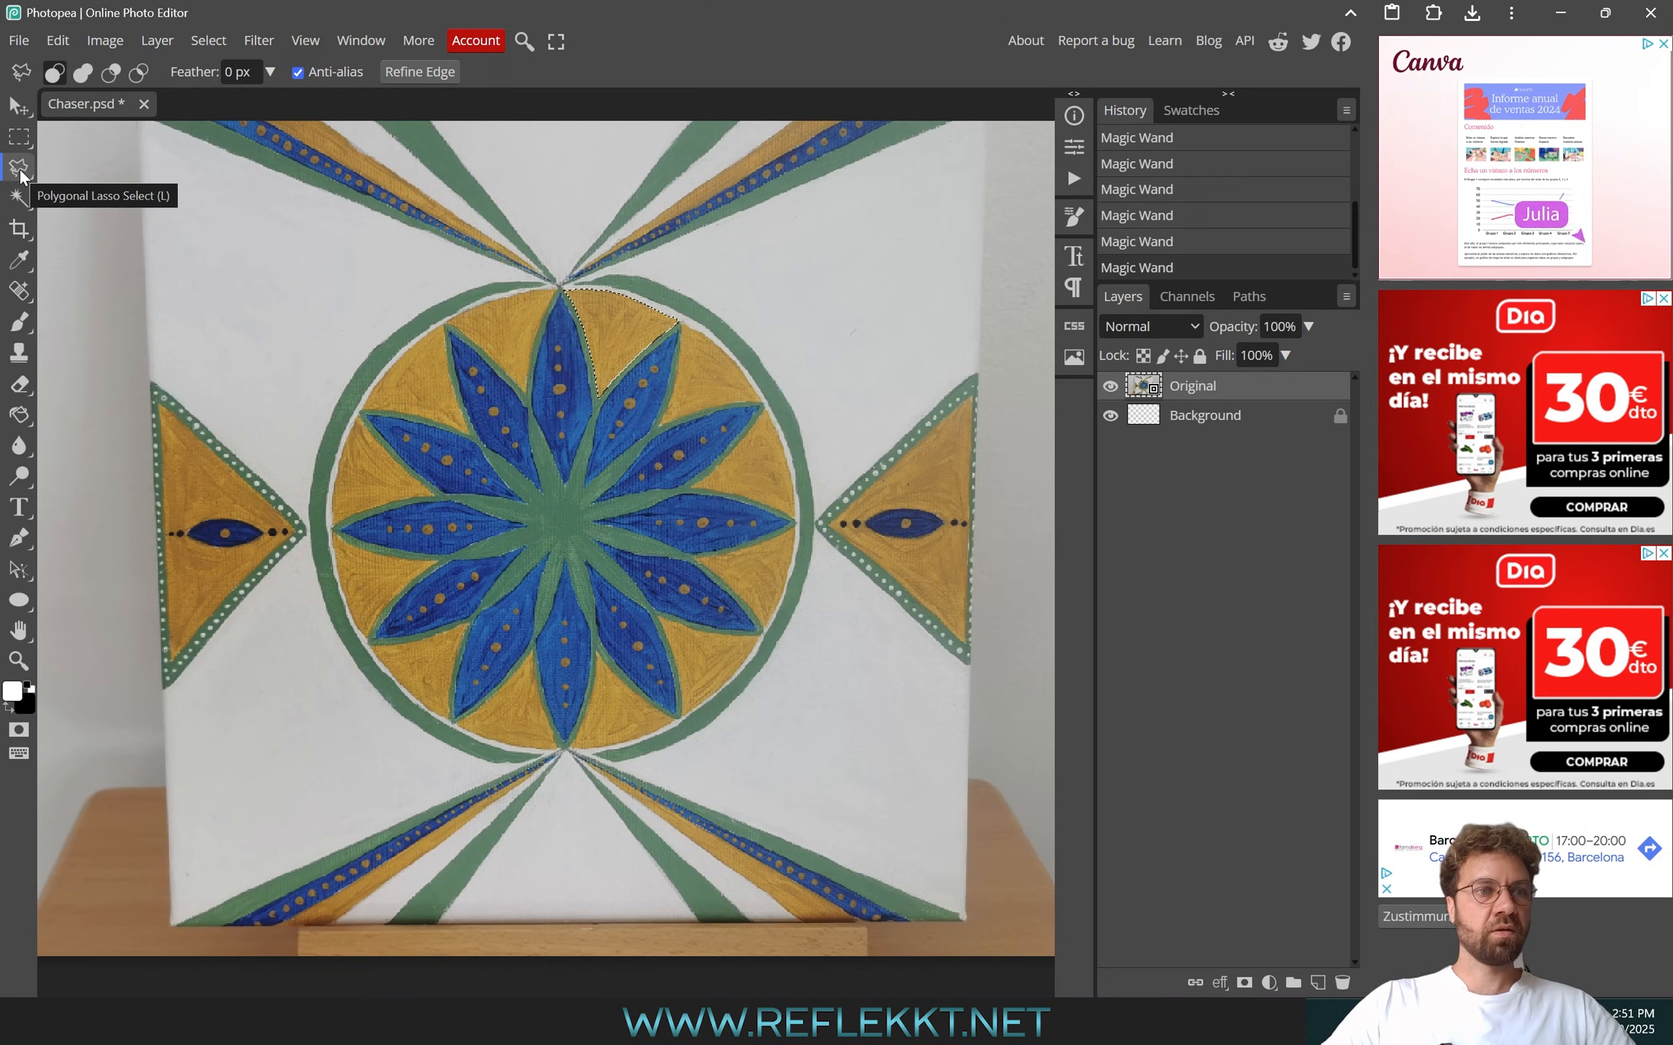
{"action": "left_click", "coordinate": [210, 44]}
{"action": "left_click", "coordinate": [237, 100]}
{"action": "scroll", "coordinate": [519, 369], "scroll_direction": "up", "scroll_amount": 4}
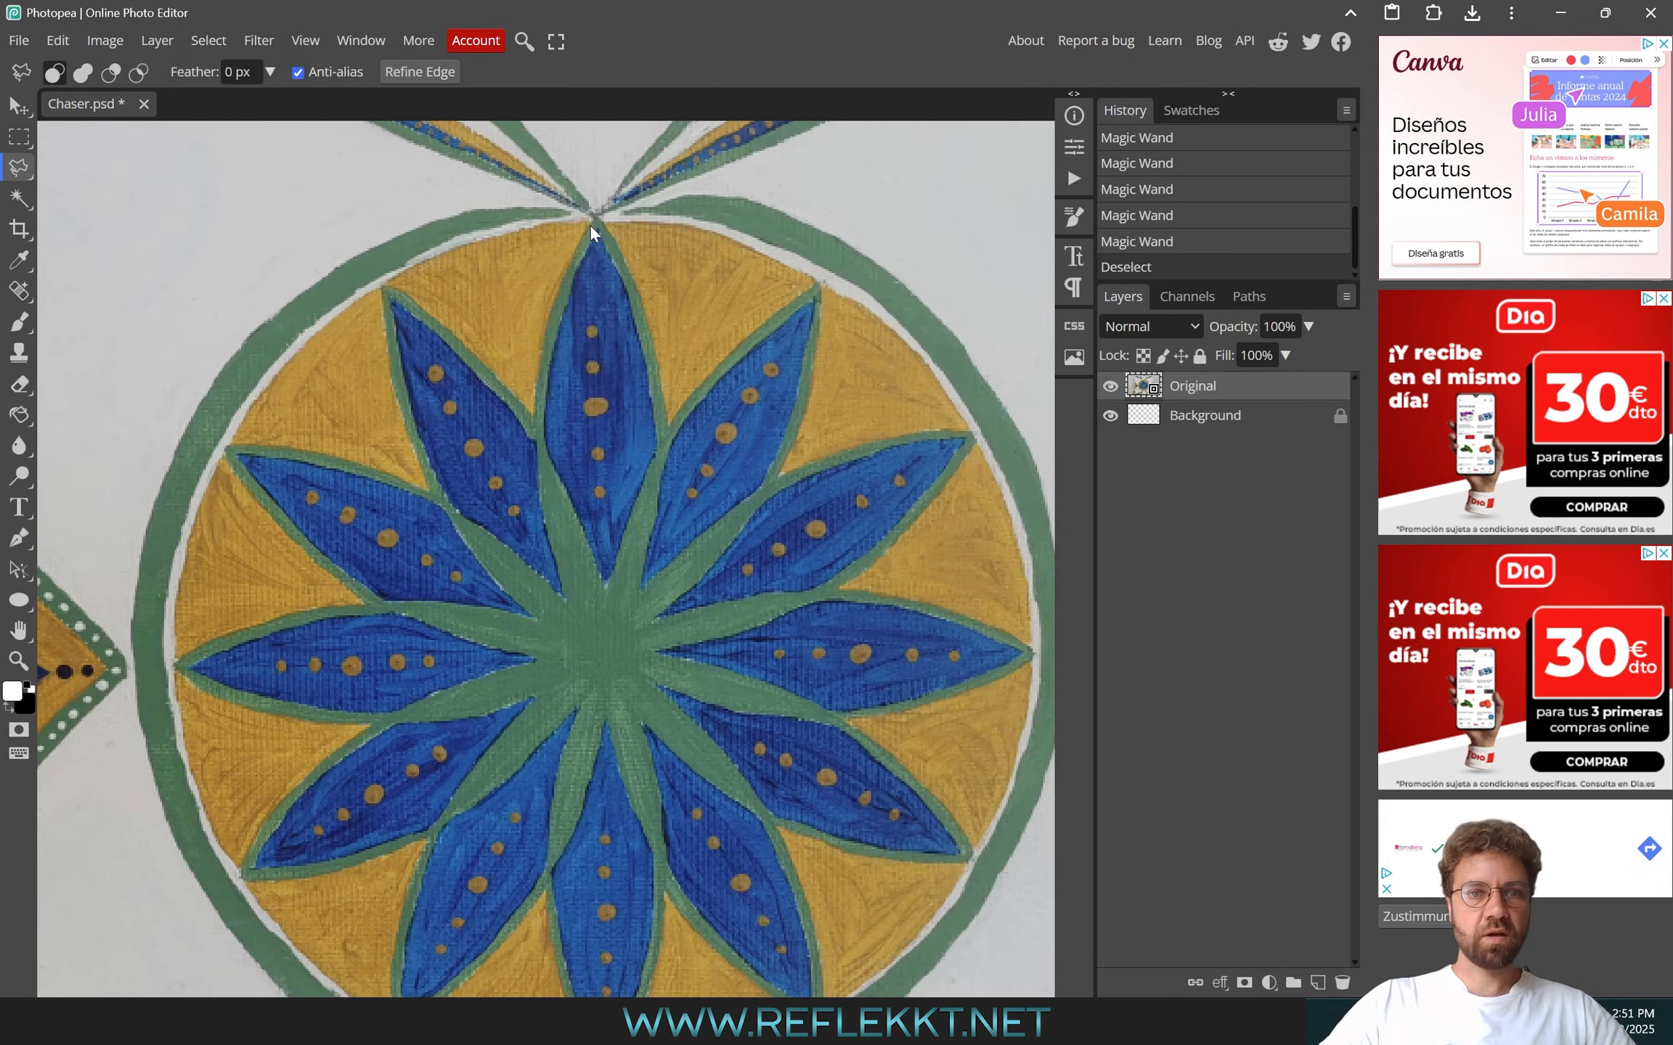
{"action": "scroll", "coordinate": [583, 214], "scroll_direction": "up", "scroll_amount": 5}
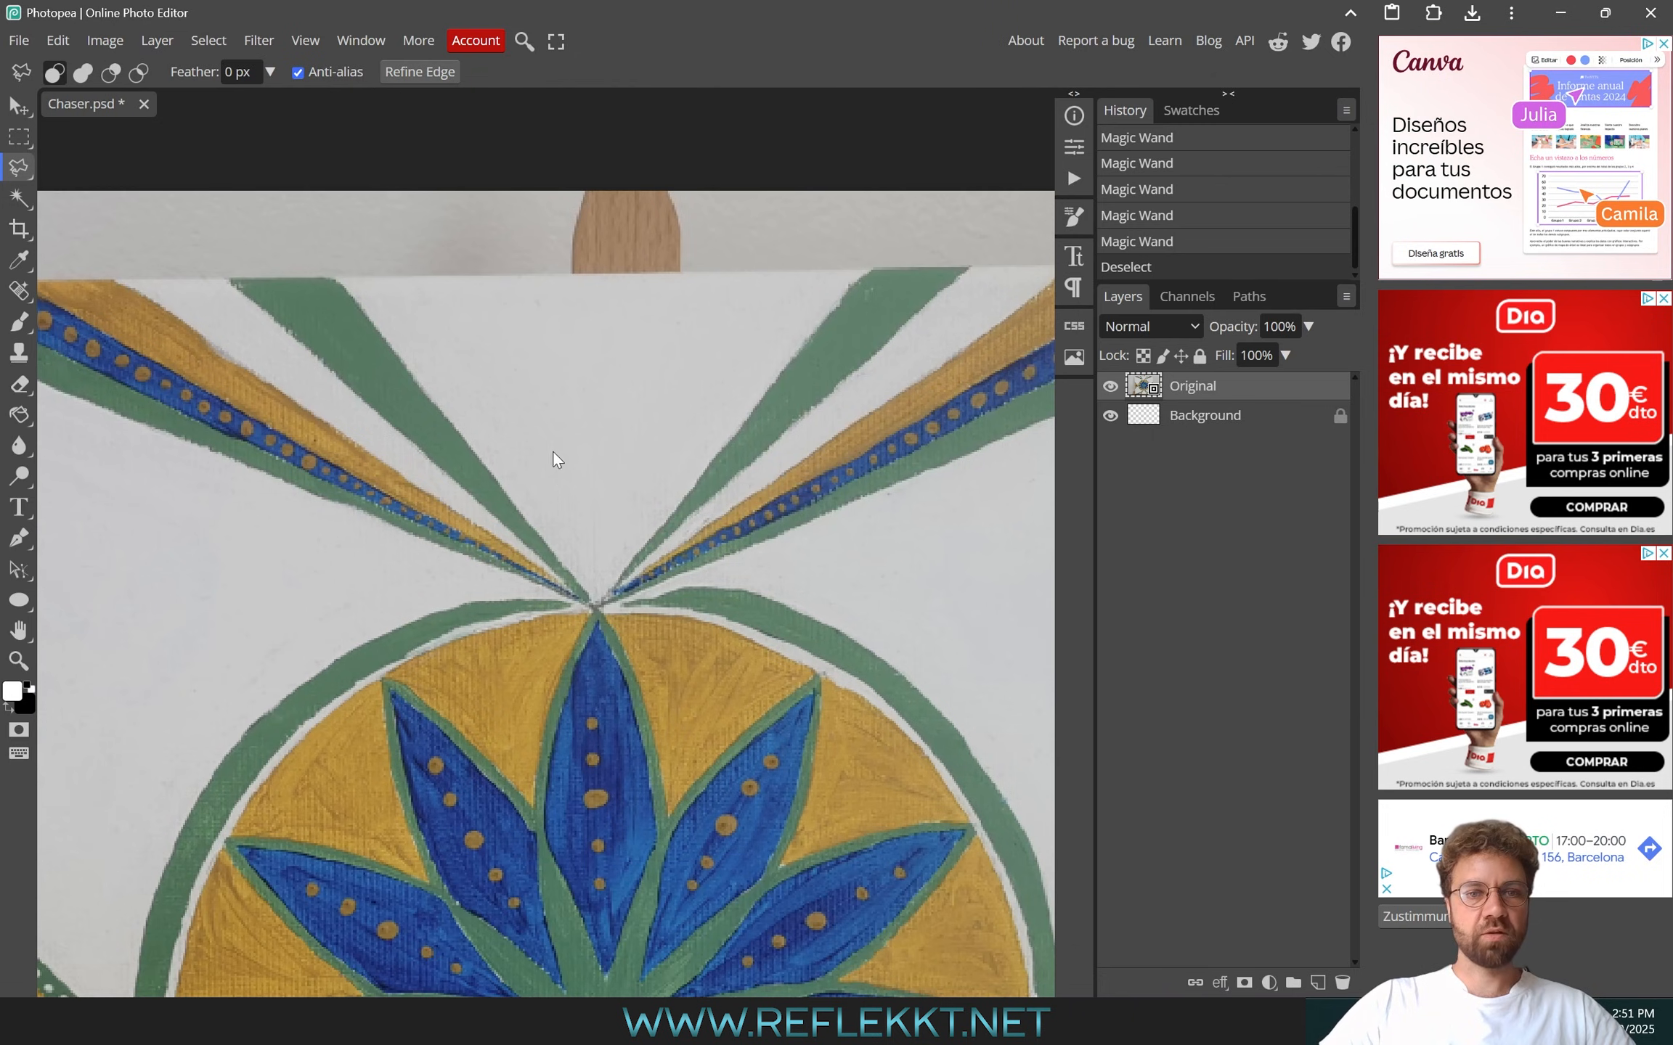
{"action": "left_click", "coordinate": [598, 599]}
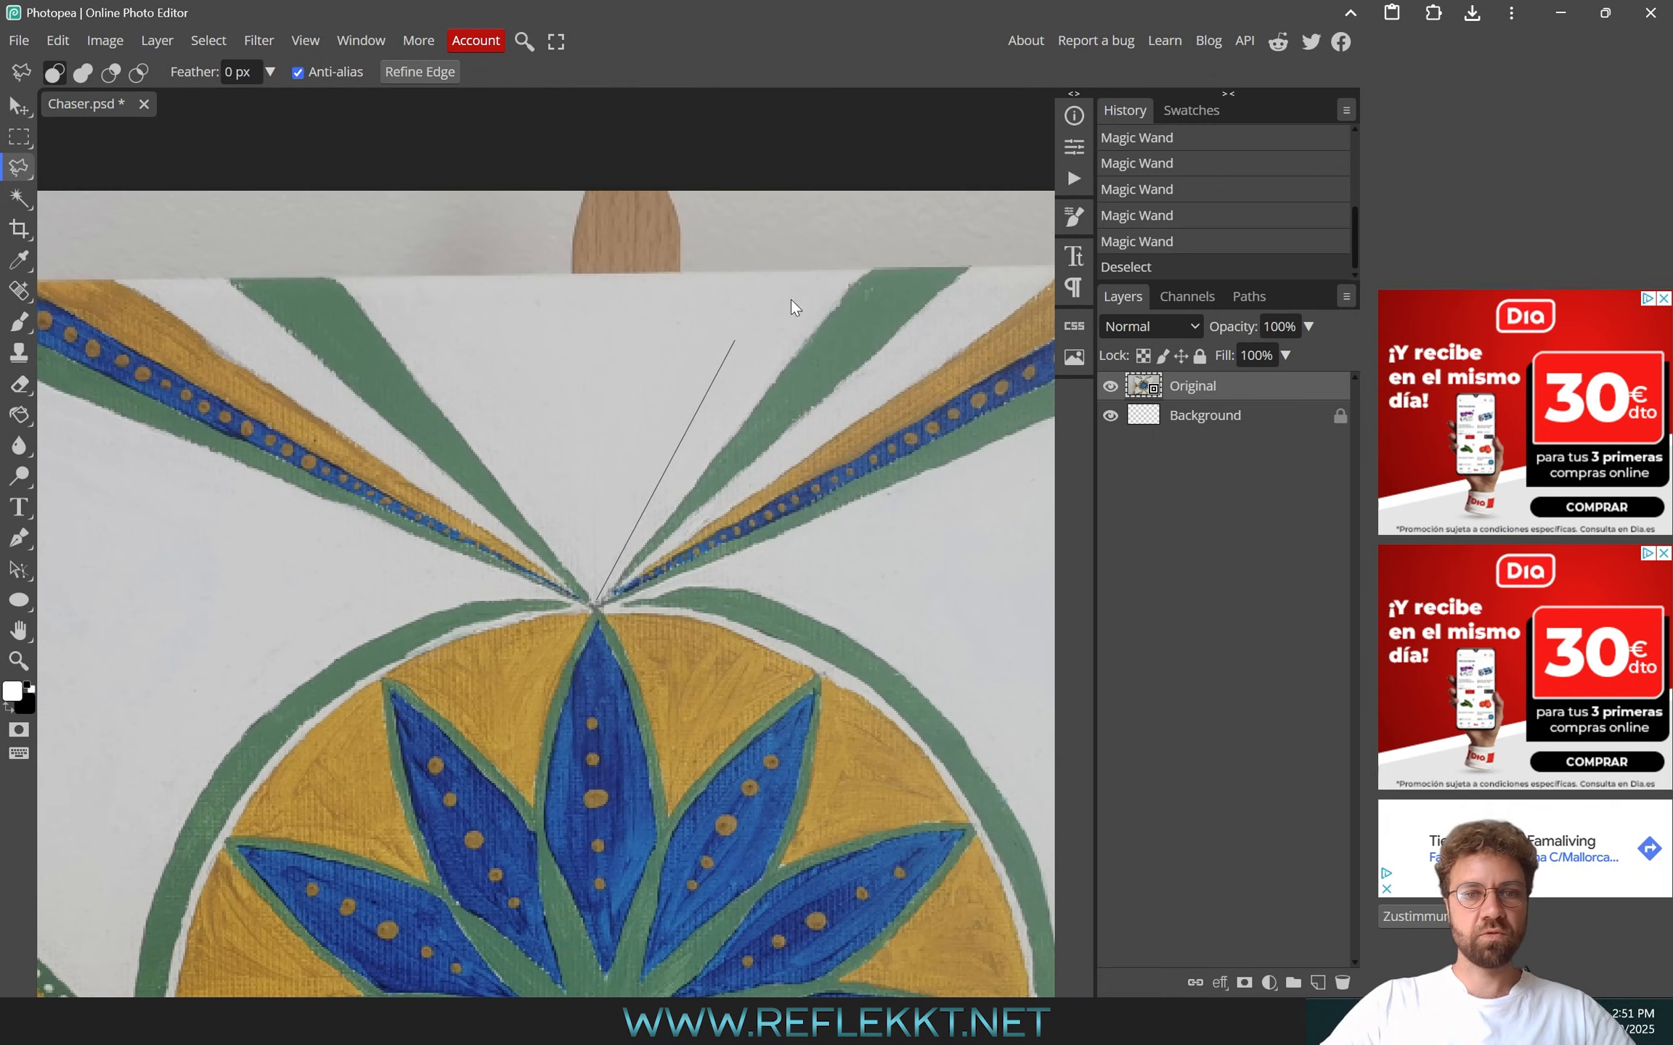
{"action": "left_click", "coordinate": [869, 268]}
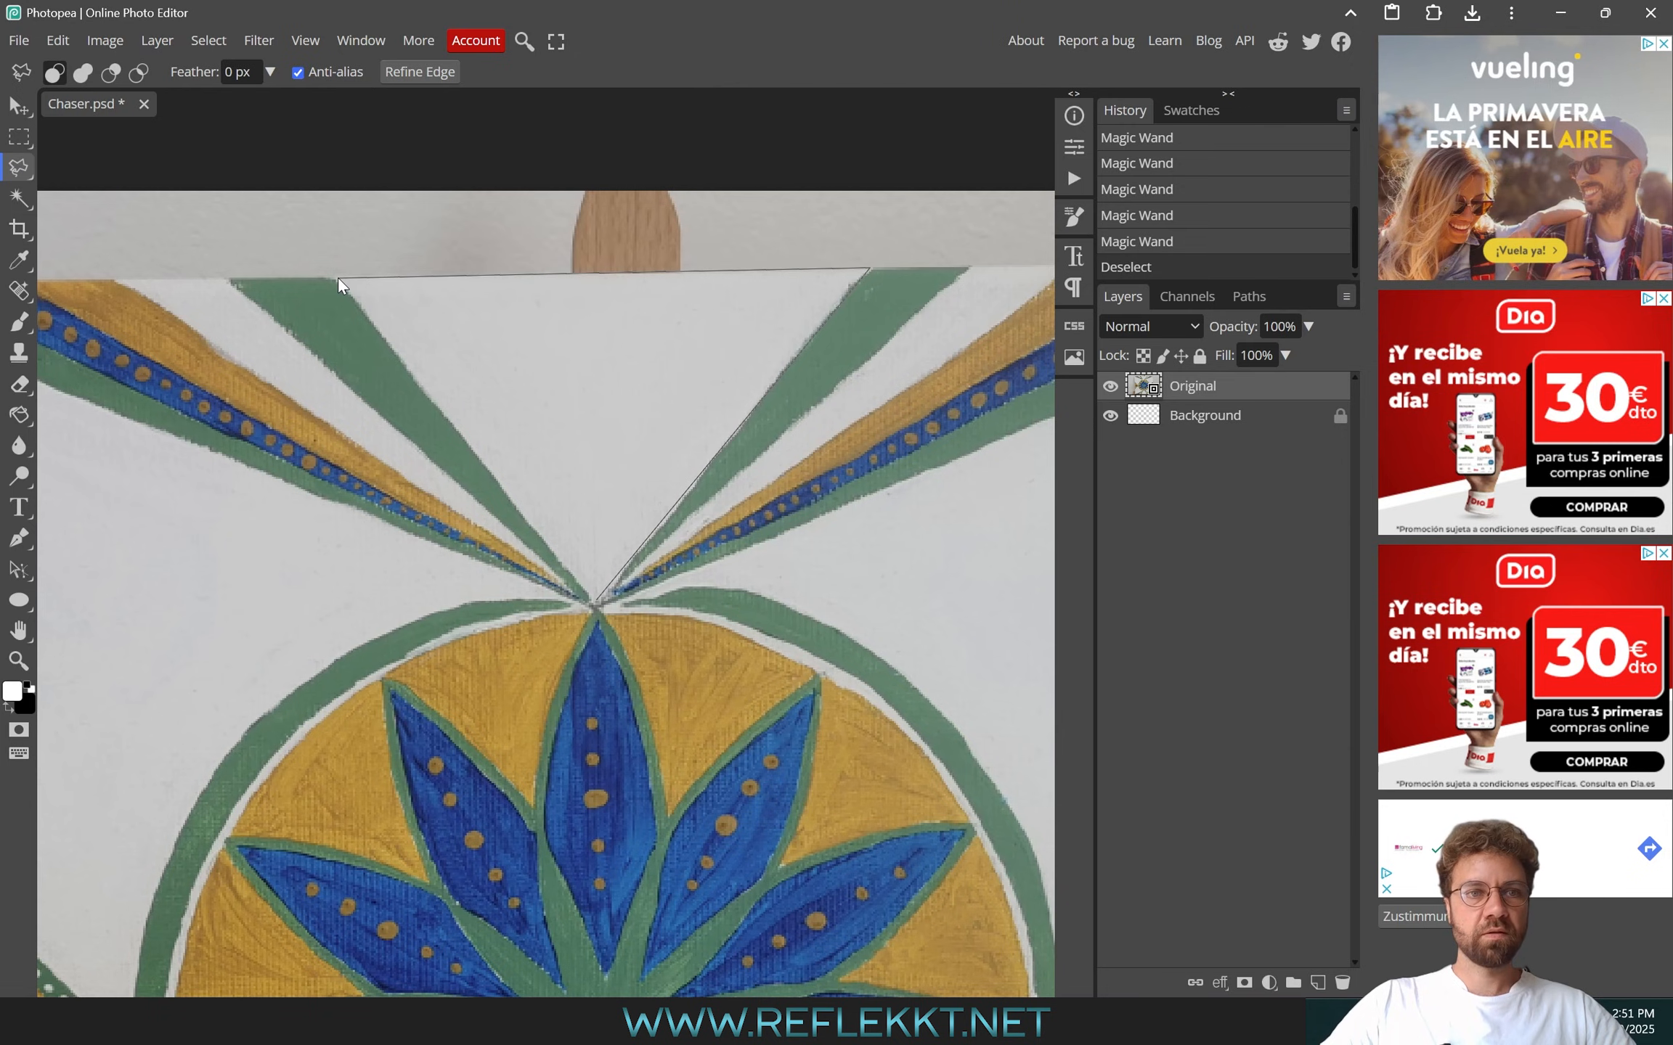
{"action": "left_click", "coordinate": [336, 278]}
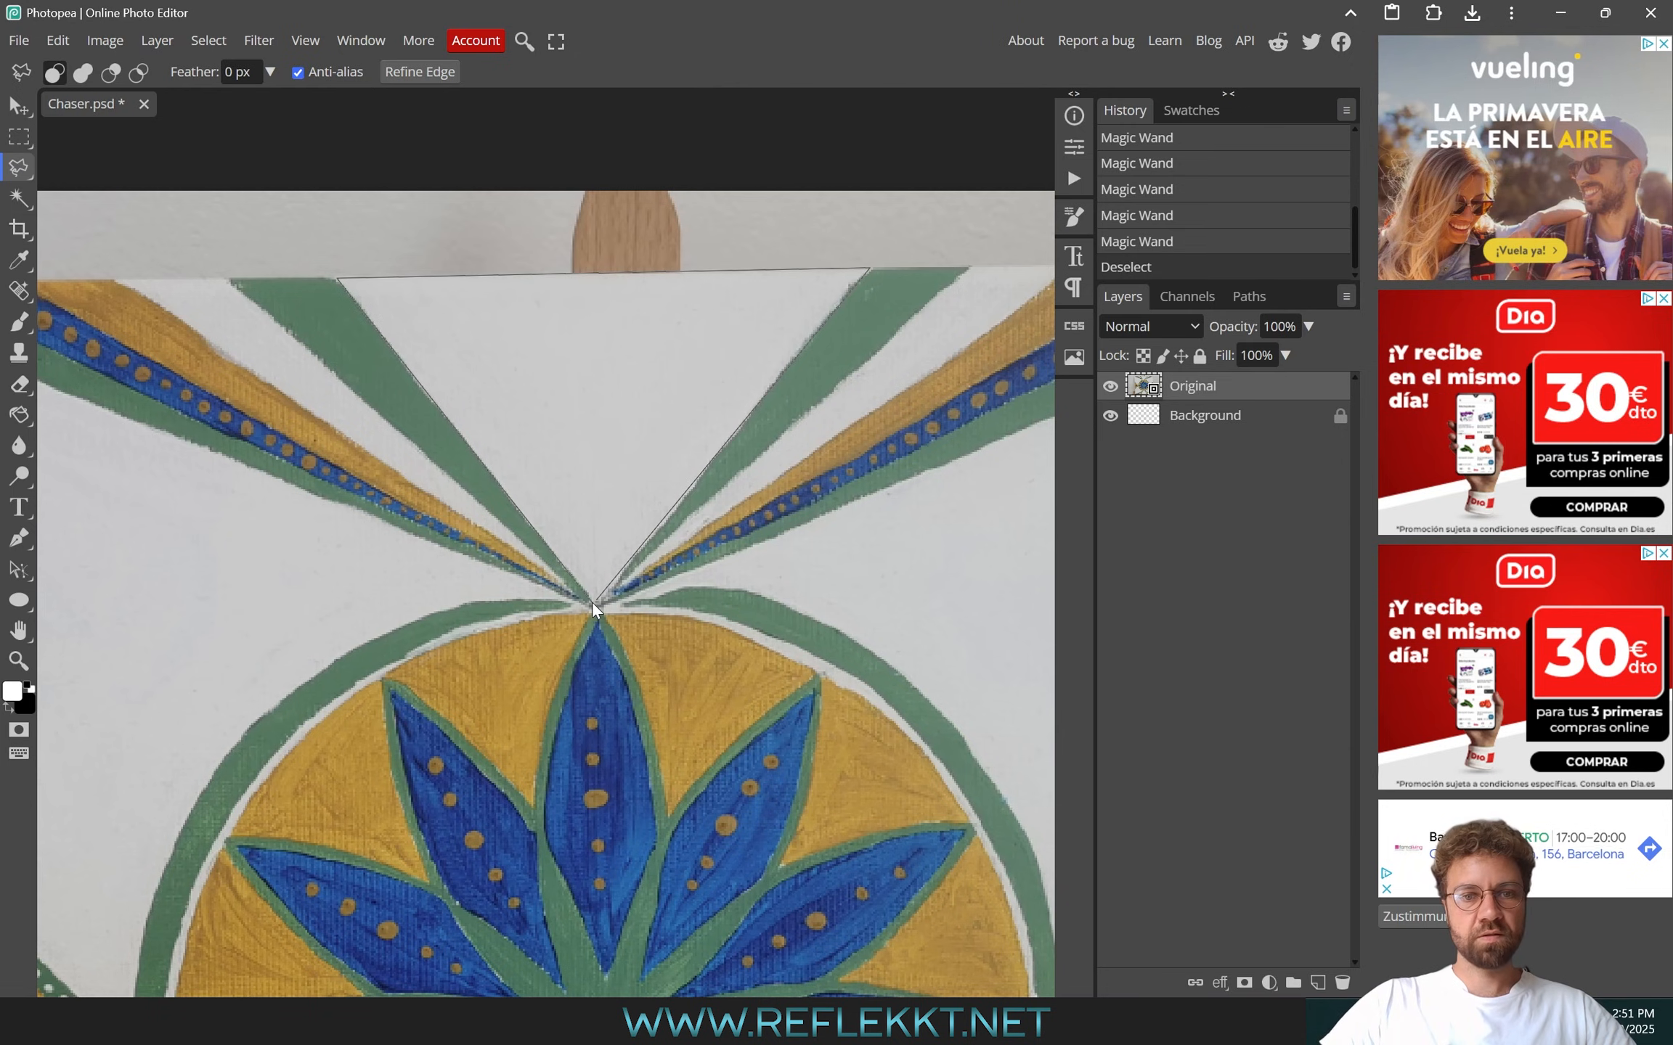
{"action": "left_click", "coordinate": [592, 601]}
{"action": "scroll", "coordinate": [682, 505], "scroll_direction": "down", "scroll_amount": 3}
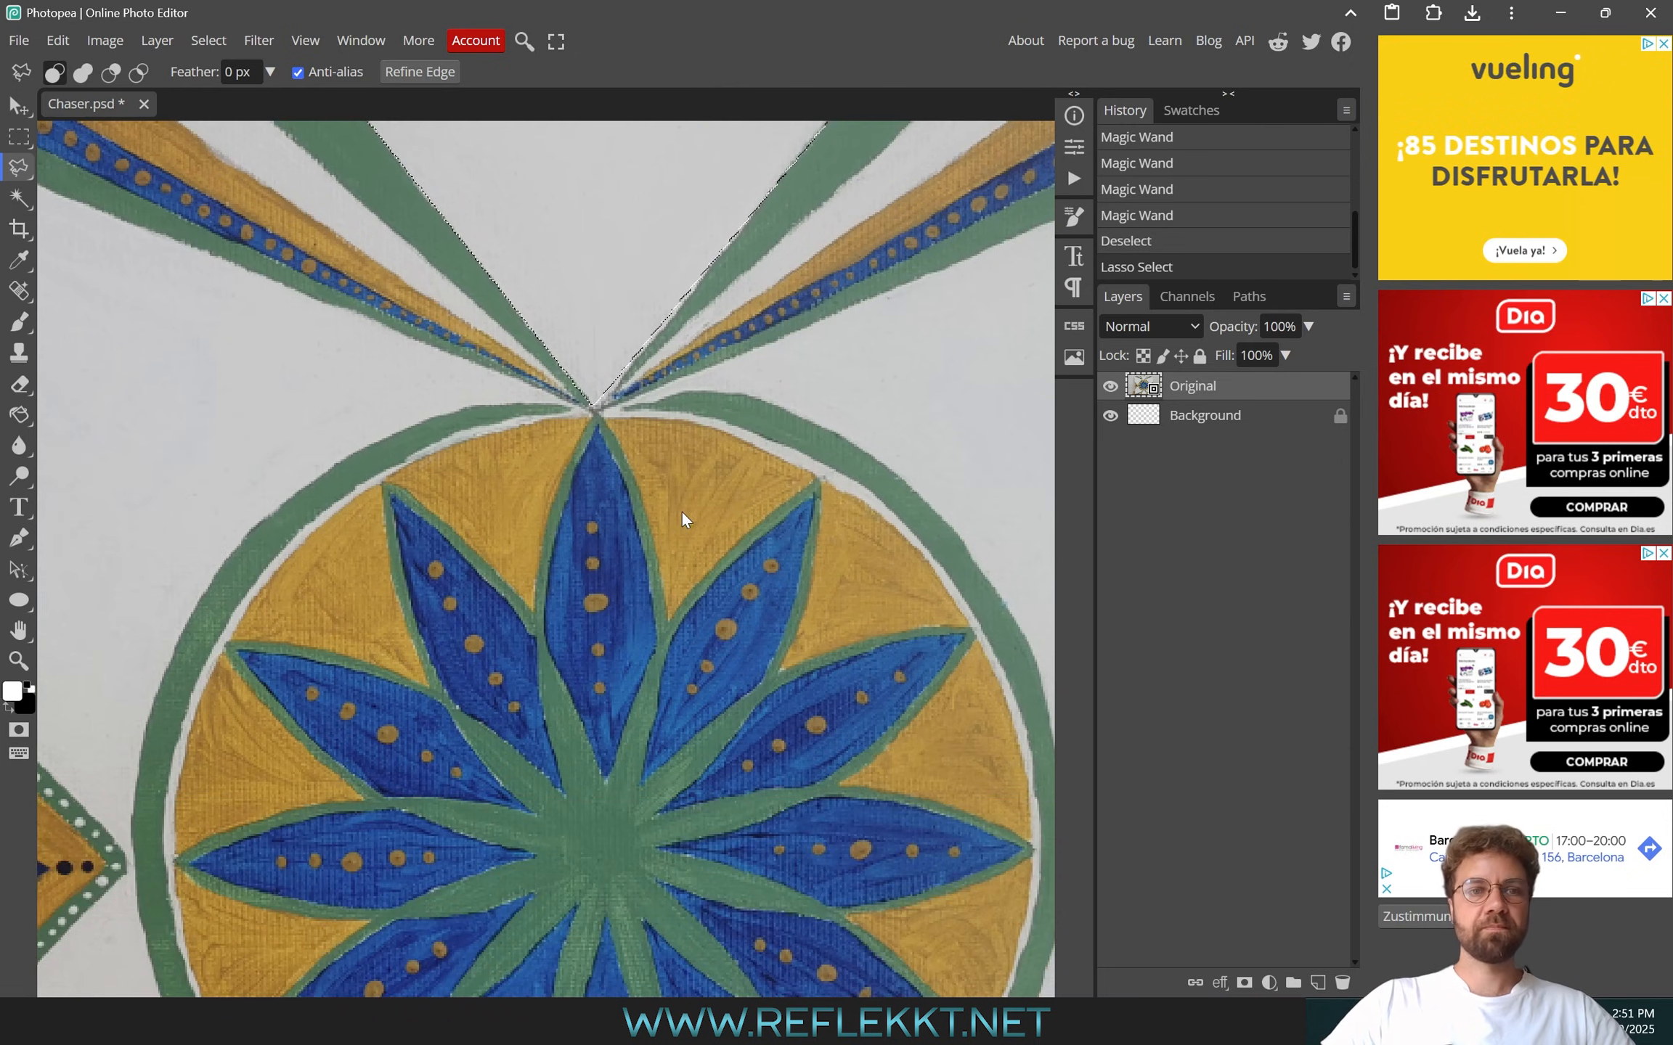
{"action": "left_click", "coordinate": [23, 204]}
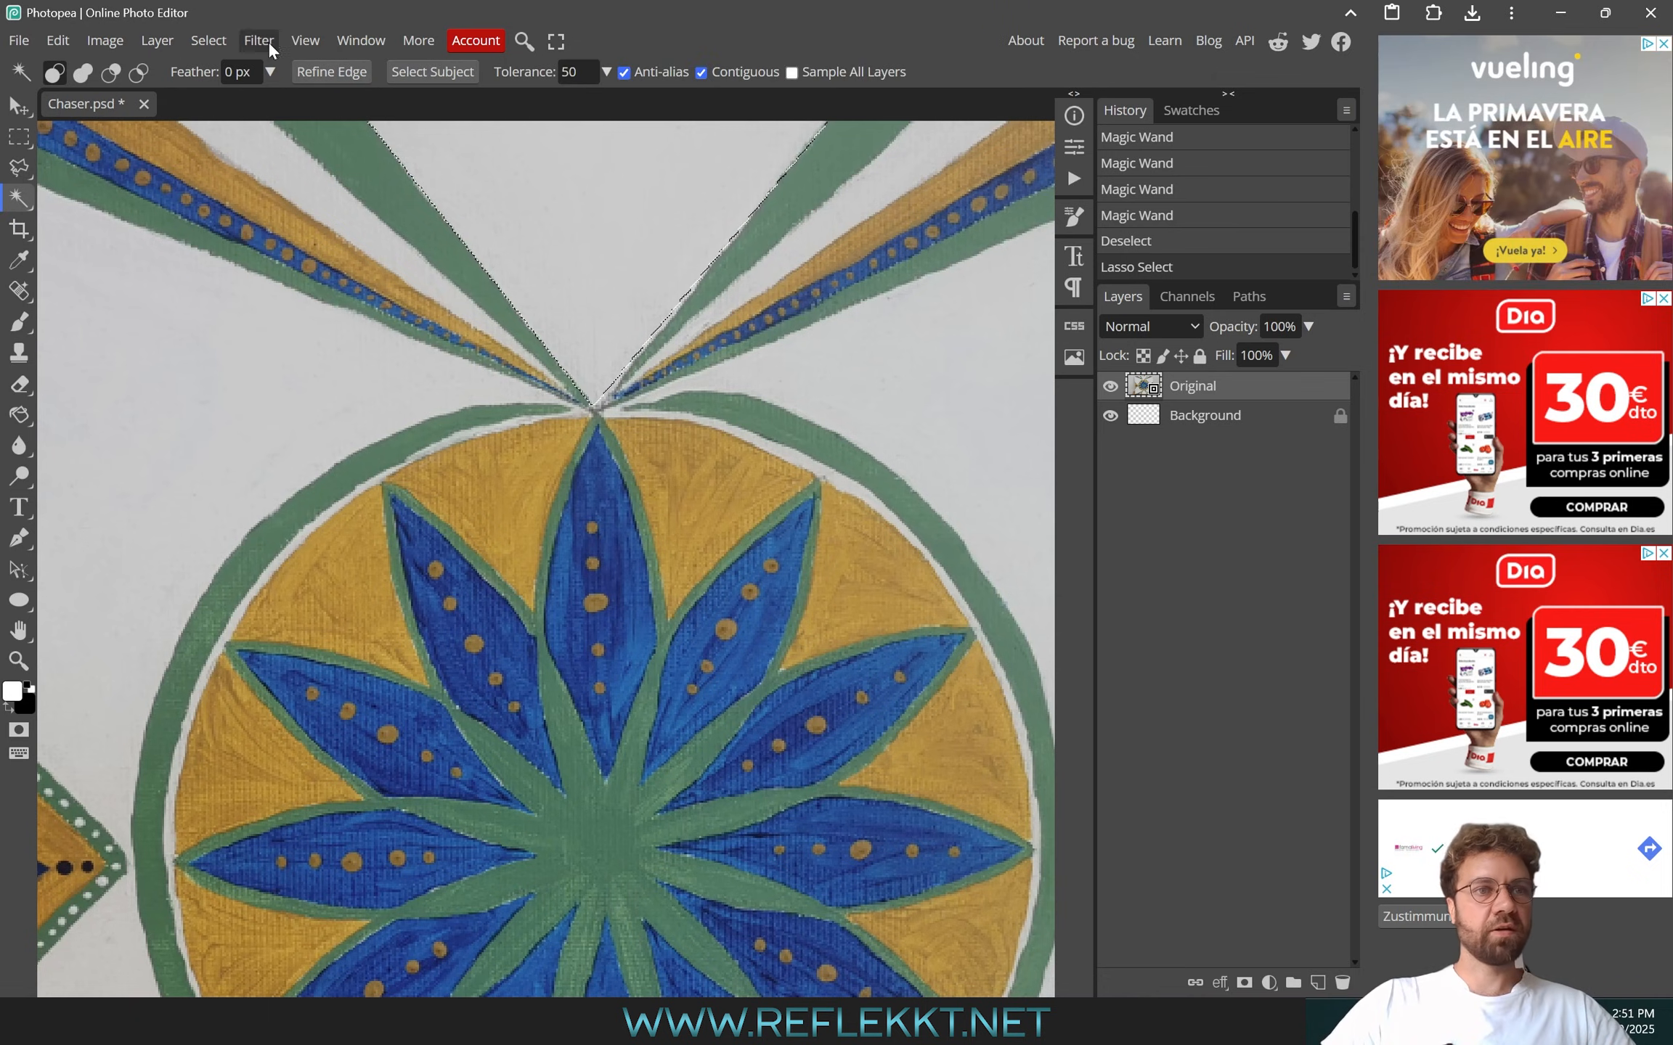
{"action": "left_click", "coordinate": [207, 41]}
{"action": "left_click", "coordinate": [222, 101]}
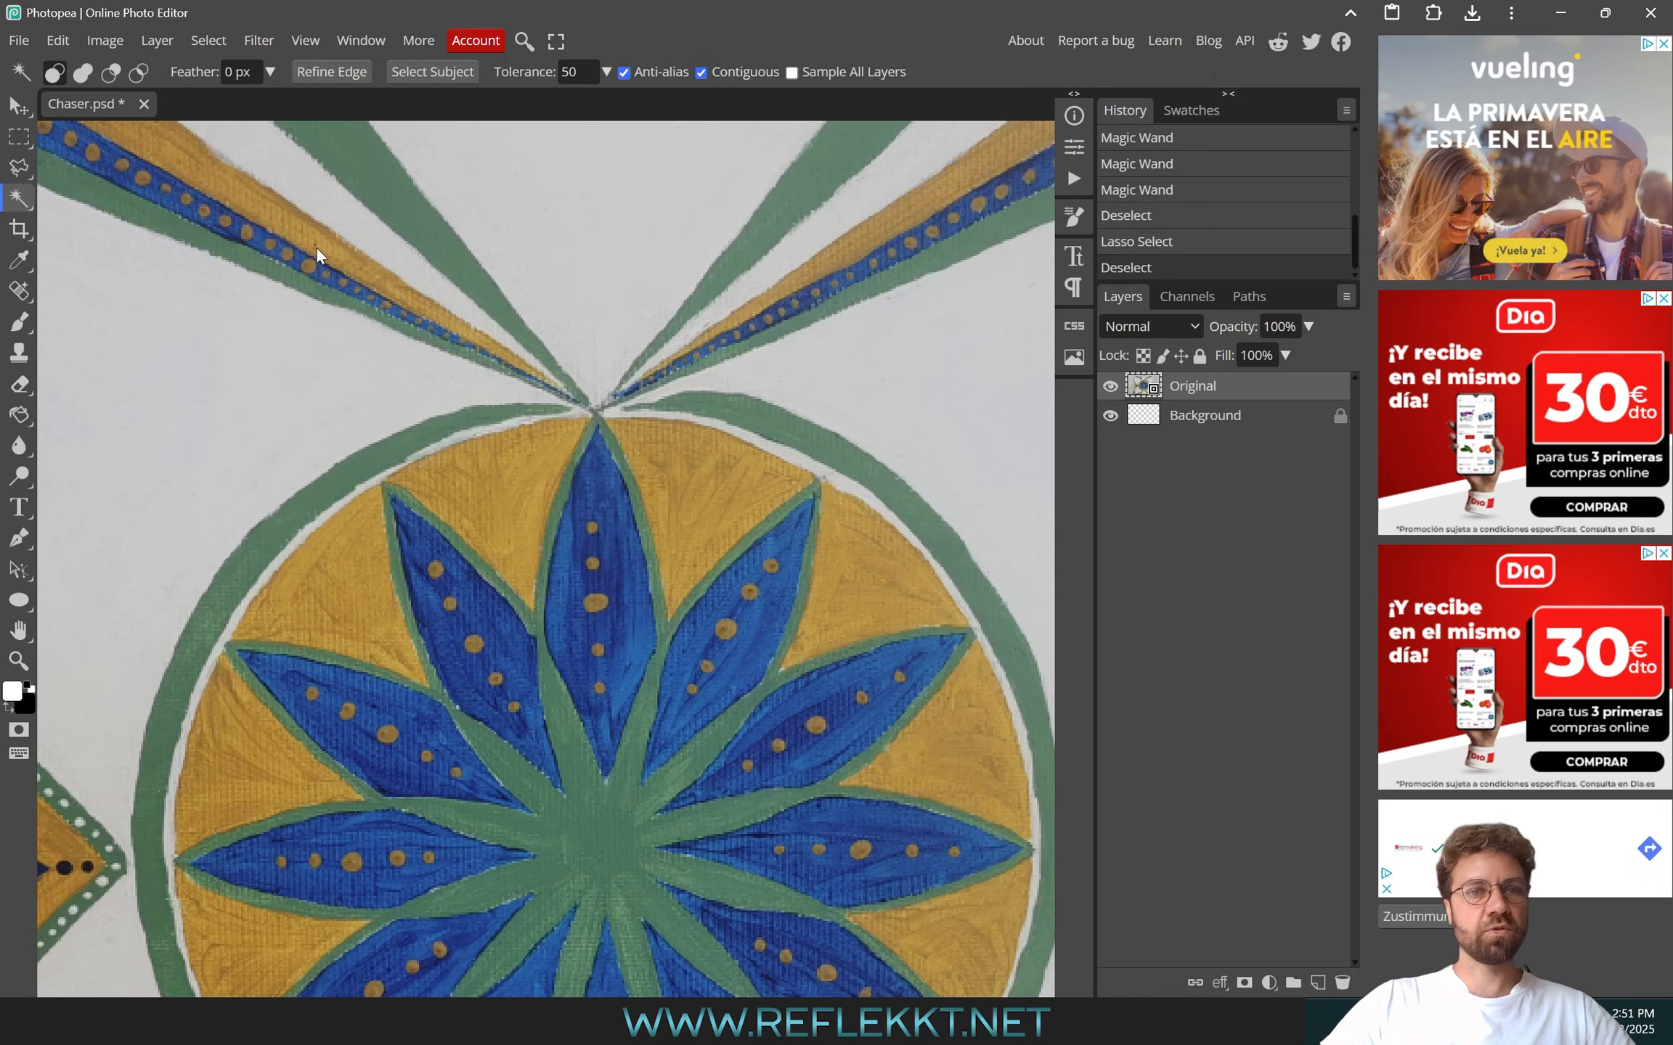
Select the yellow segment between the 12 and 1 o'clock petals with the Magic Wand and copy it onto a new layer
{"action": "scroll", "coordinate": [463, 416], "scroll_direction": "down", "scroll_amount": 5}
{"action": "scroll", "coordinate": [459, 345], "scroll_direction": "down", "scroll_amount": 3, "text": "alt"}
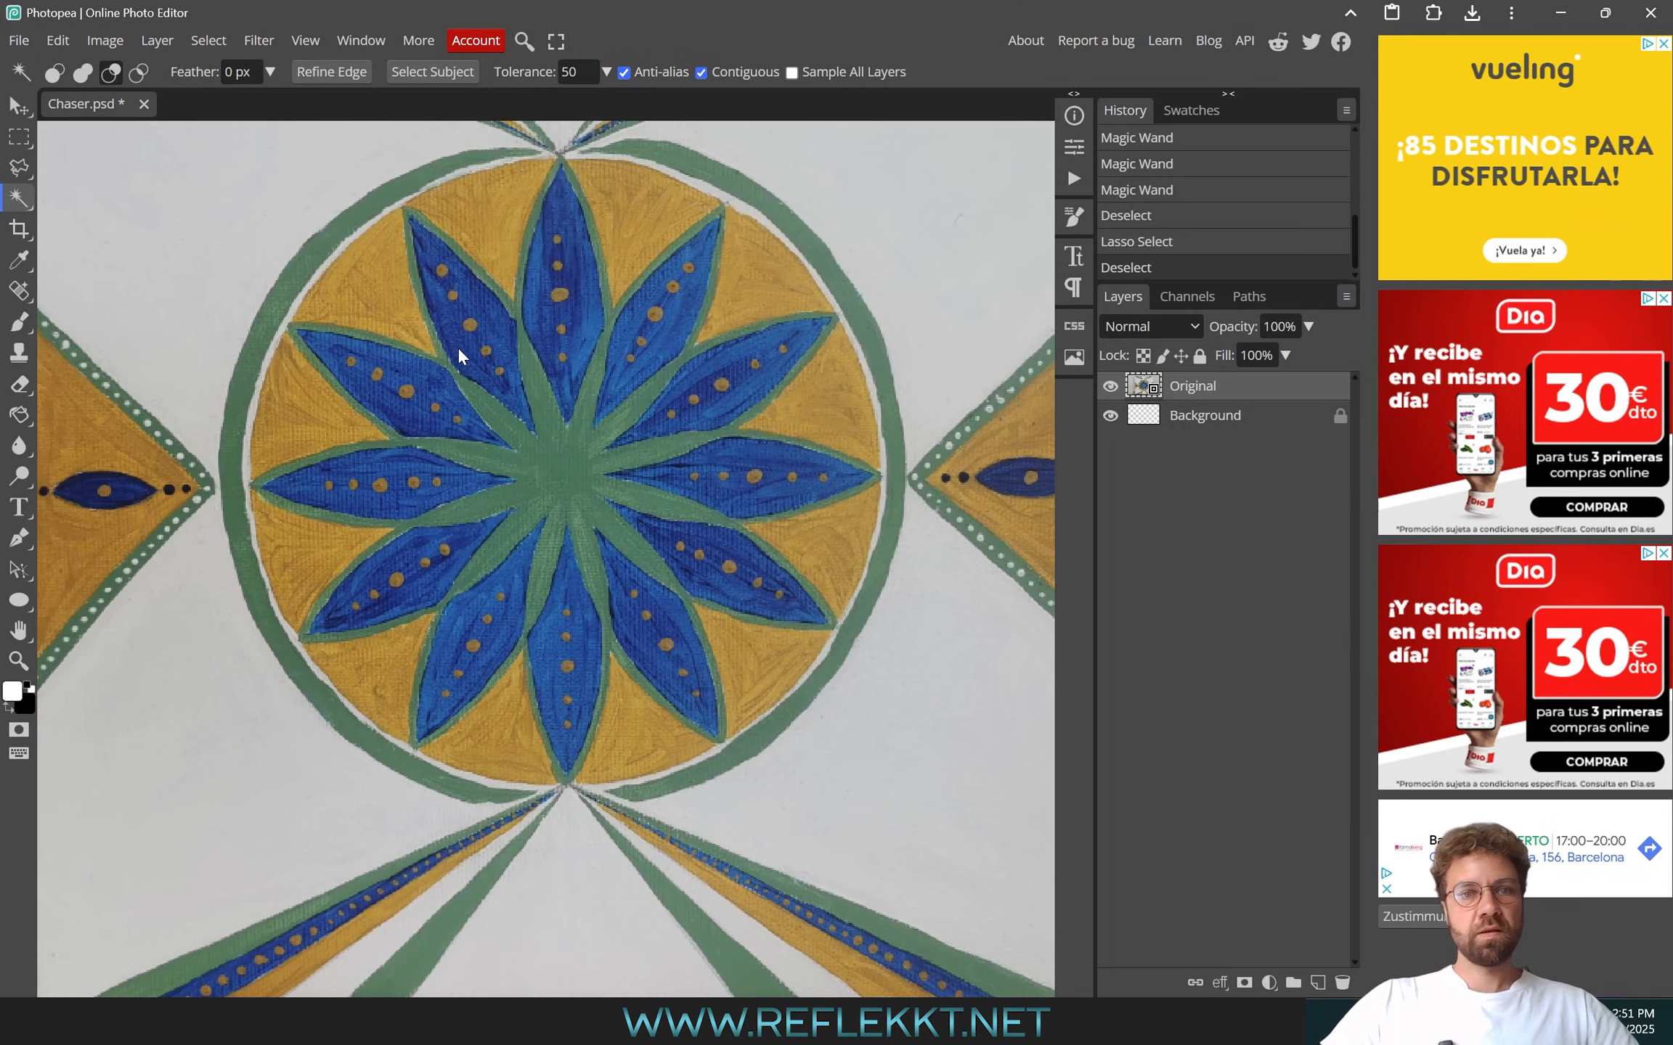
{"action": "scroll", "coordinate": [458, 346], "scroll_direction": "up", "scroll_amount": 2}
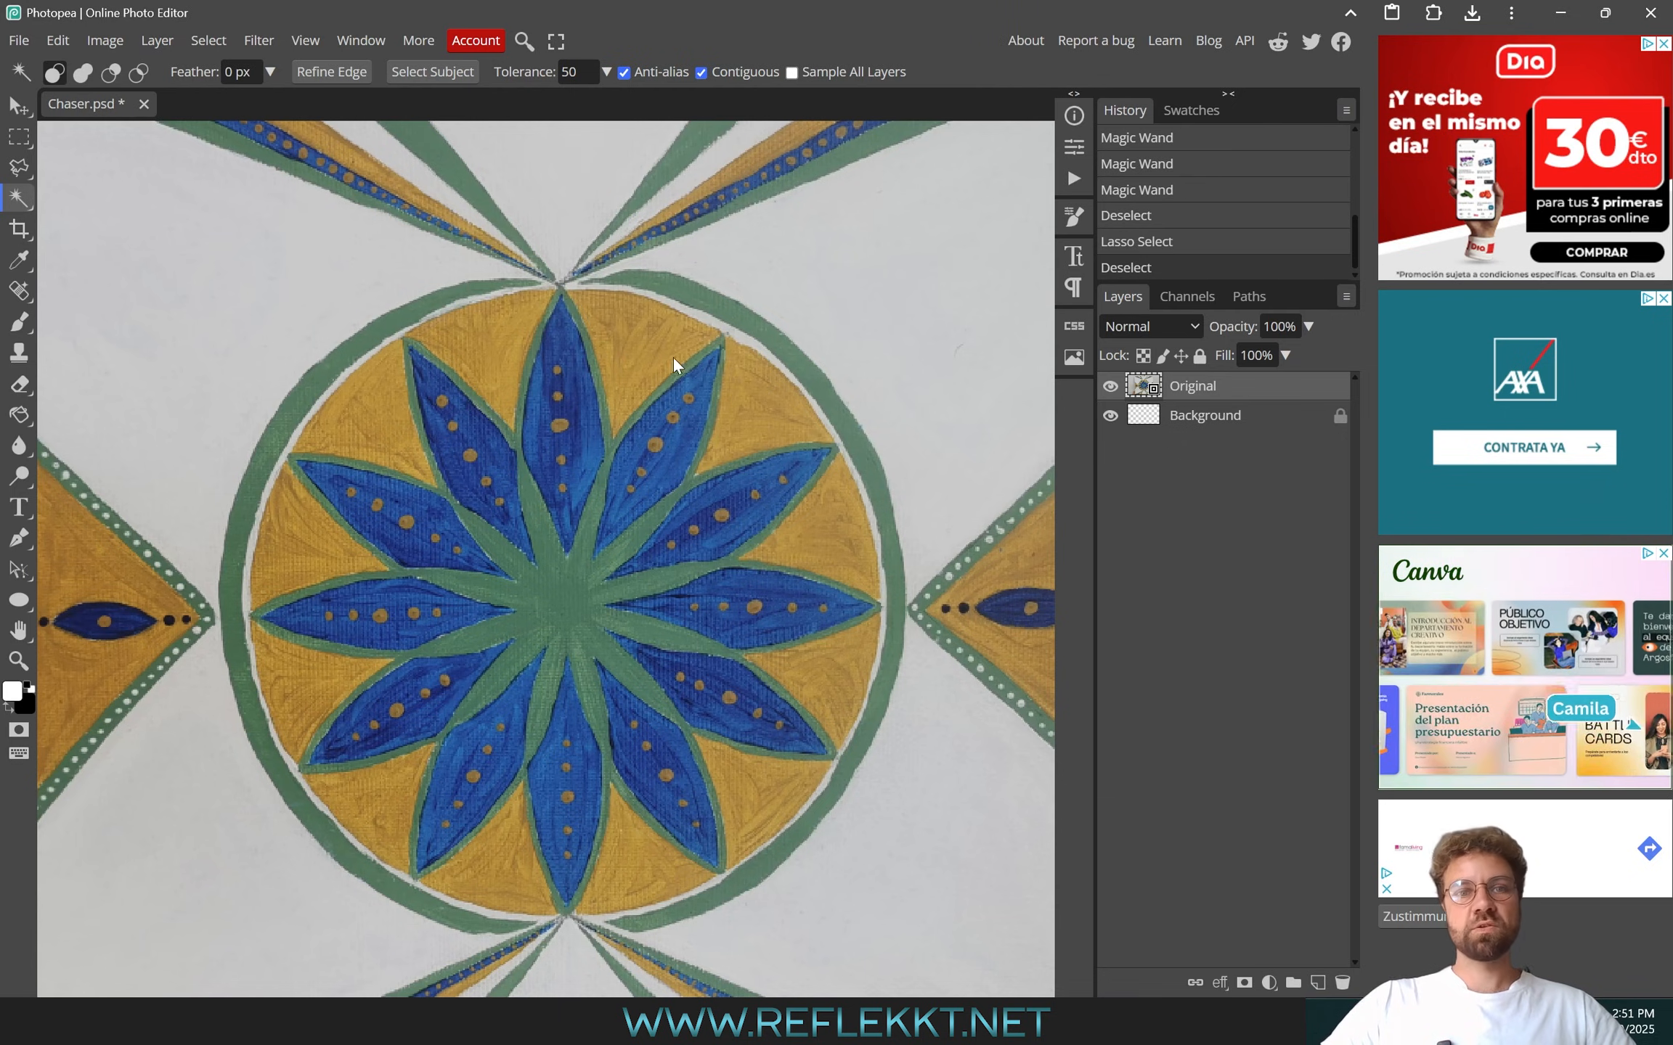
{"action": "left_click", "coordinate": [622, 340]}
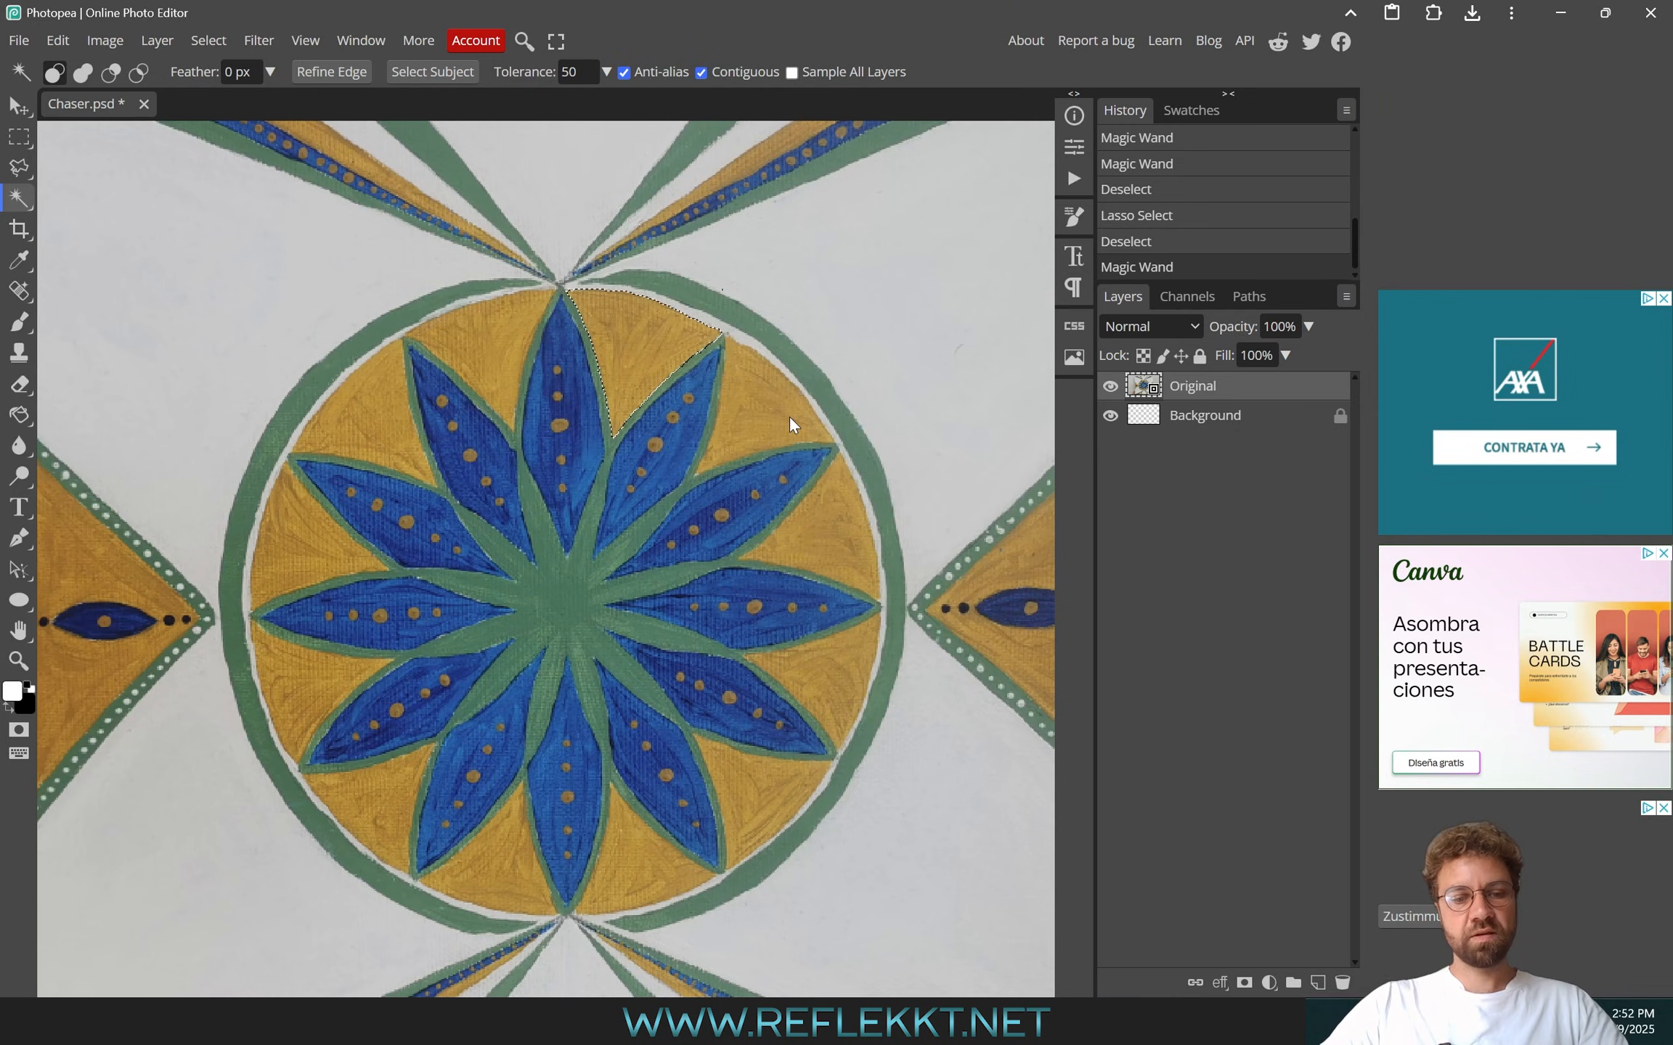
{"action": "key", "text": "ctrl+c"}
{"action": "key", "text": "ctrl+v"}
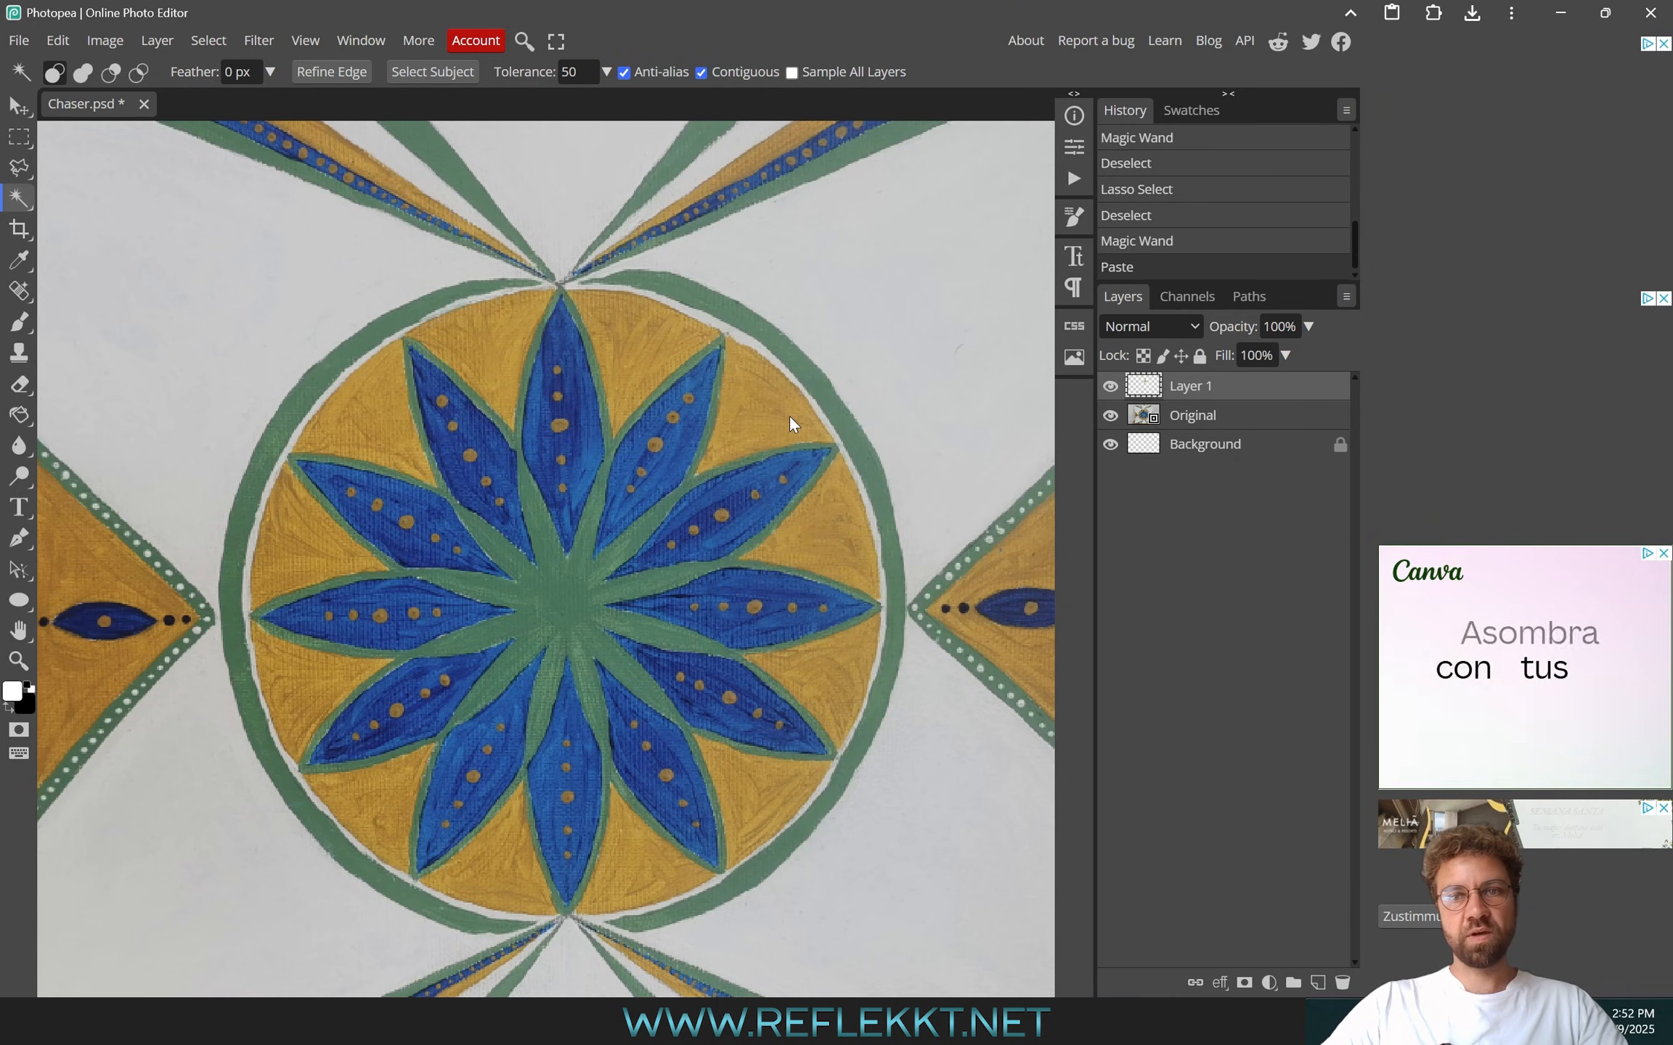
Check the isolated segment by toggling the visibility of Original and Layer 1, leaving both layers shown
{"action": "left_click", "coordinate": [1109, 415]}
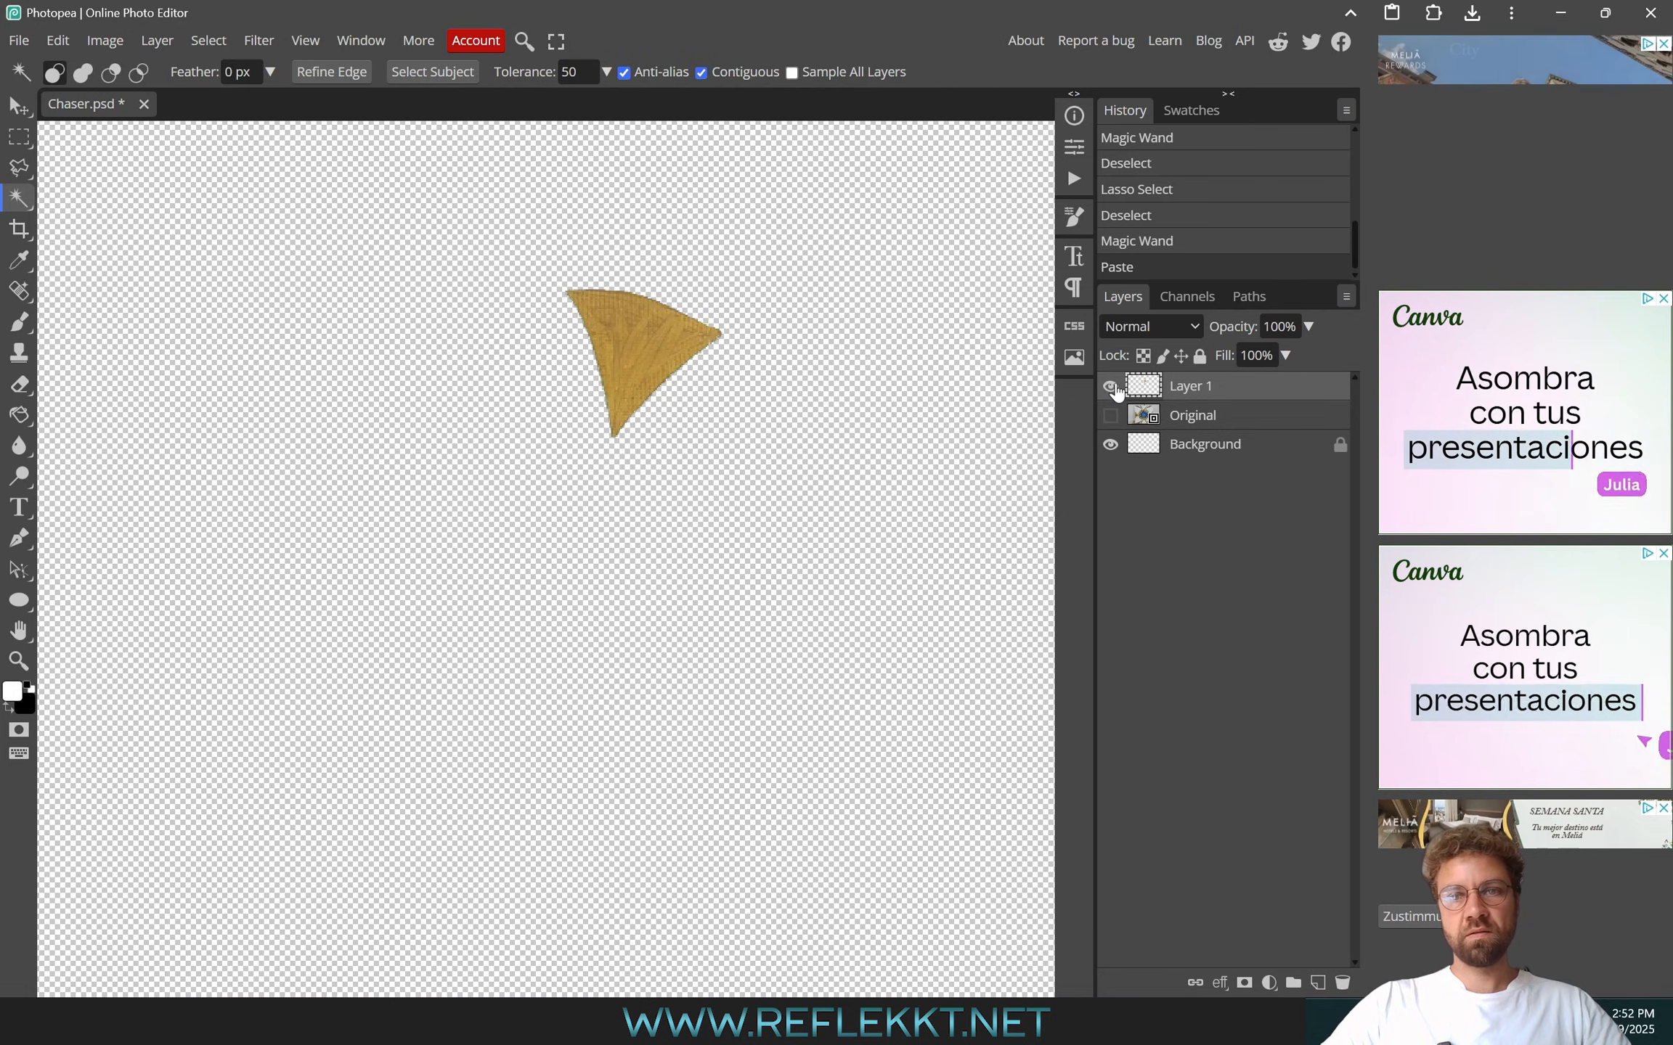
{"action": "left_click", "coordinate": [1111, 386]}
{"action": "left_click", "coordinate": [1111, 386]}
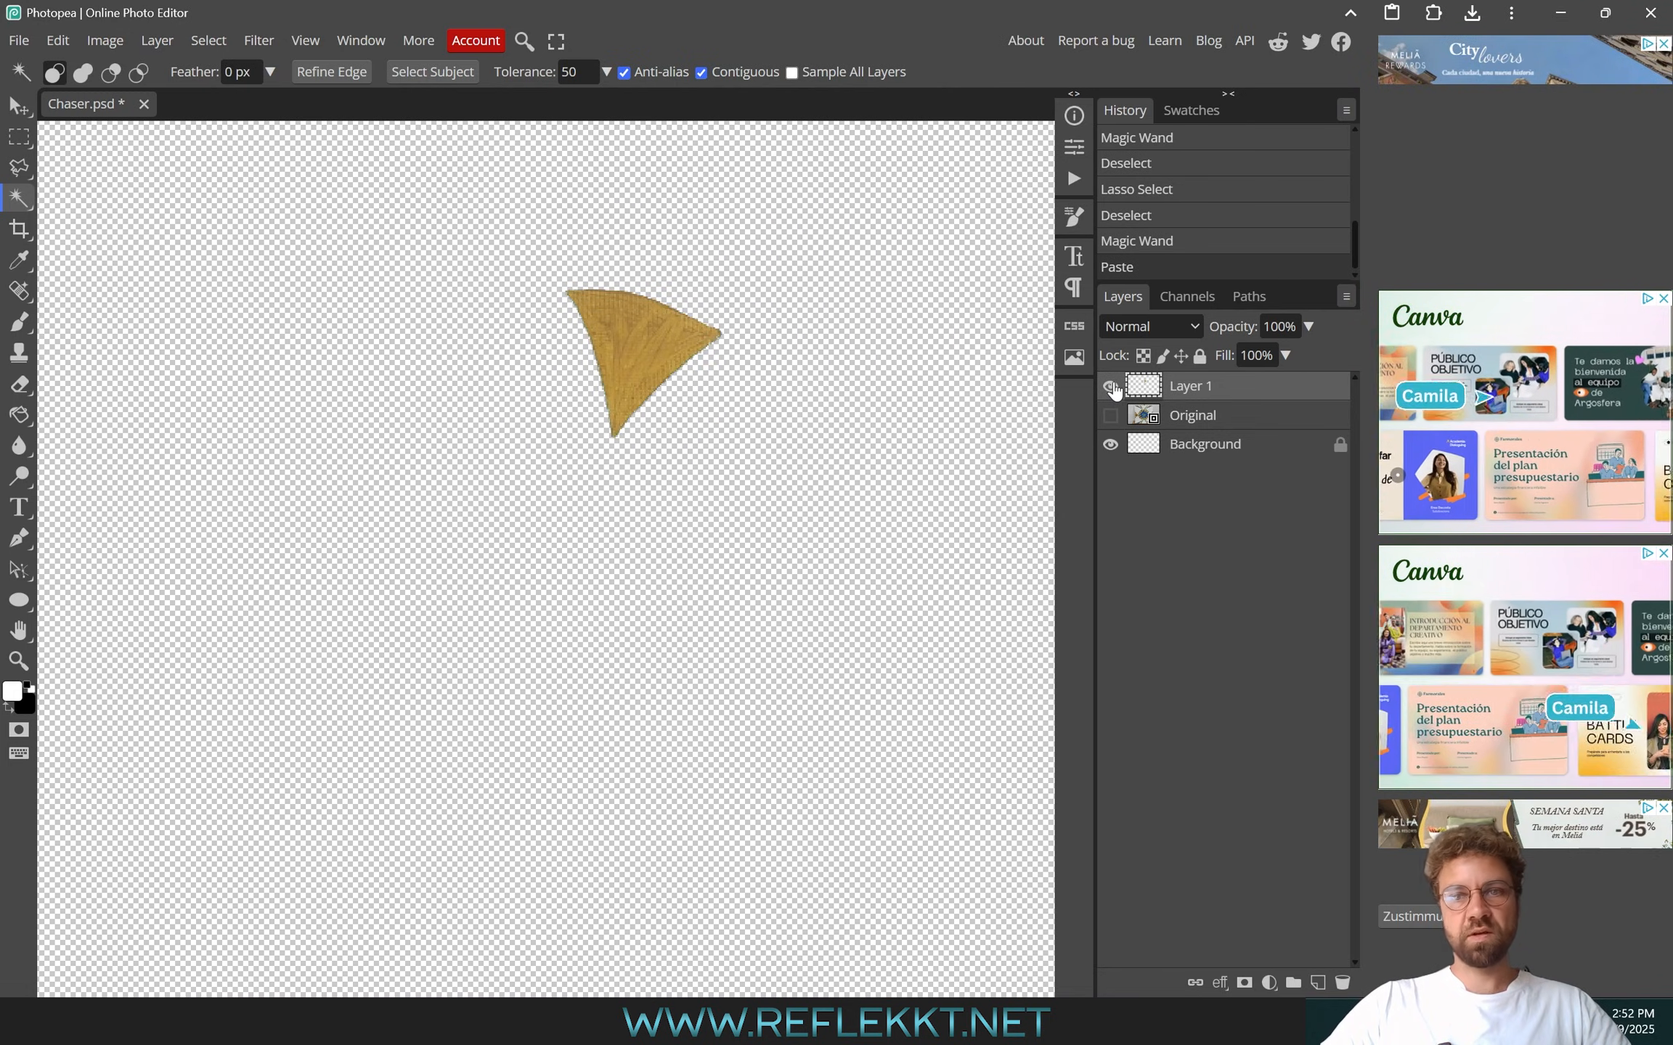
{"action": "left_click", "coordinate": [1110, 416]}
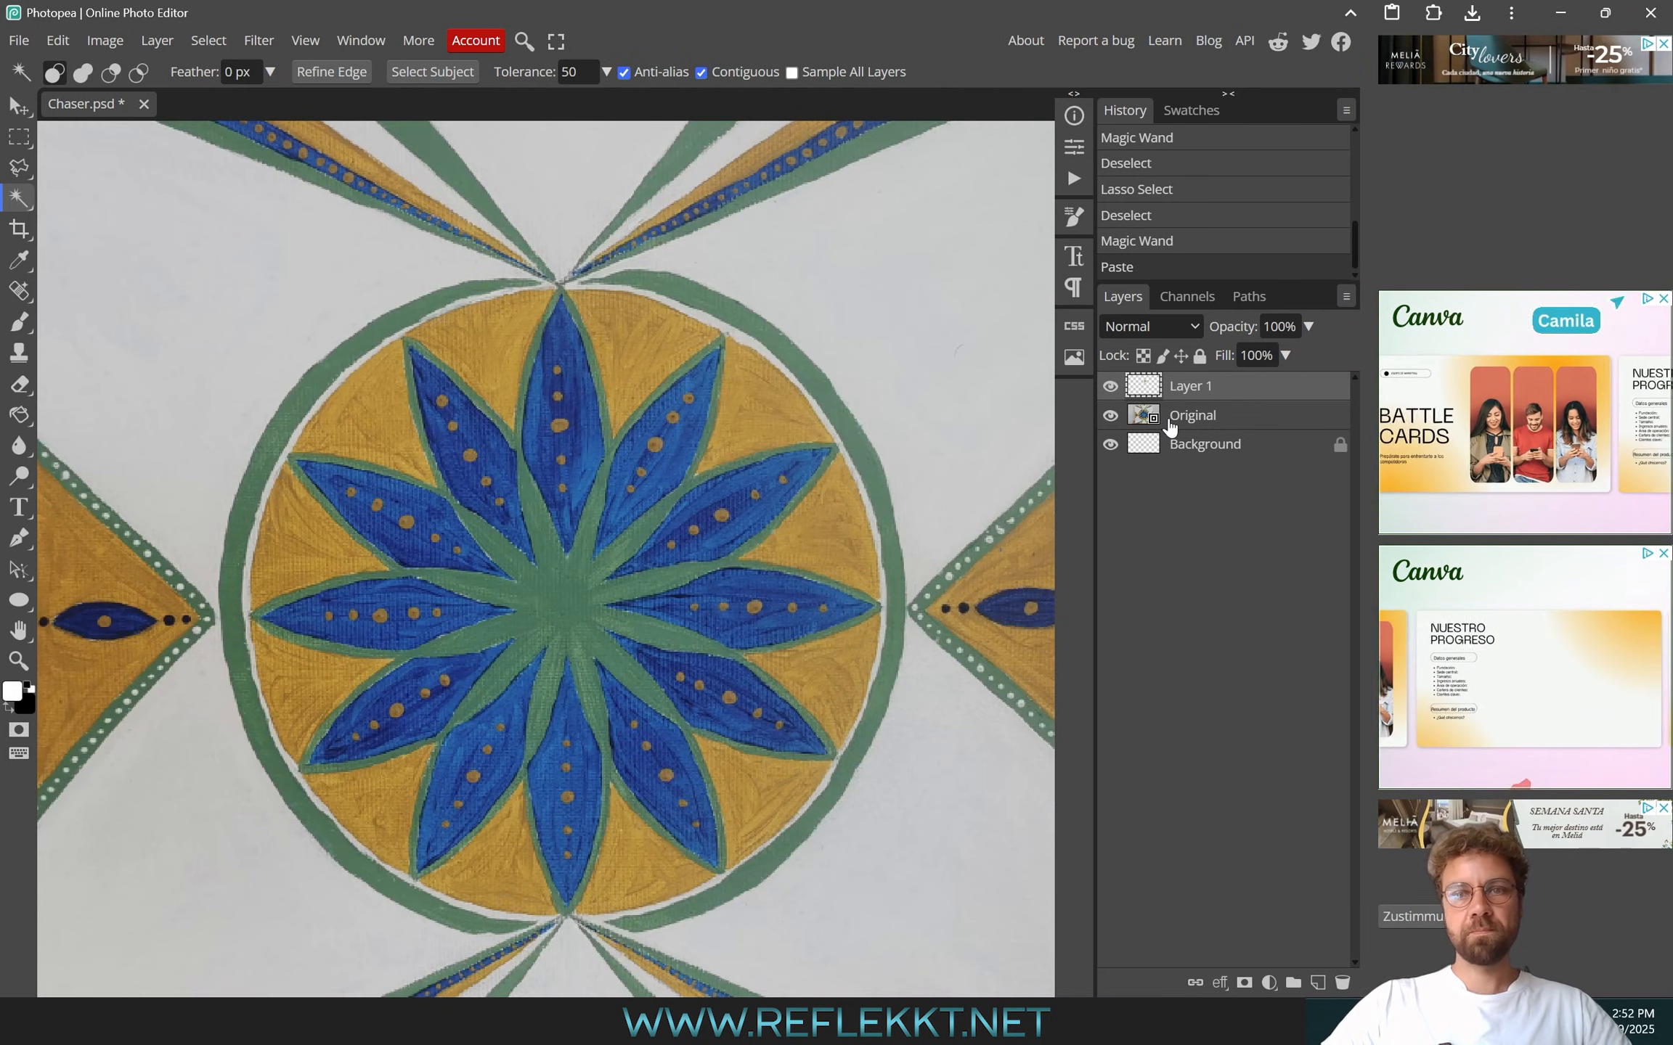
Copy the yellow segment between the 1 and 2 o'clock petals from the Original layer onto its own layer
{"action": "left_click", "coordinate": [1218, 418]}
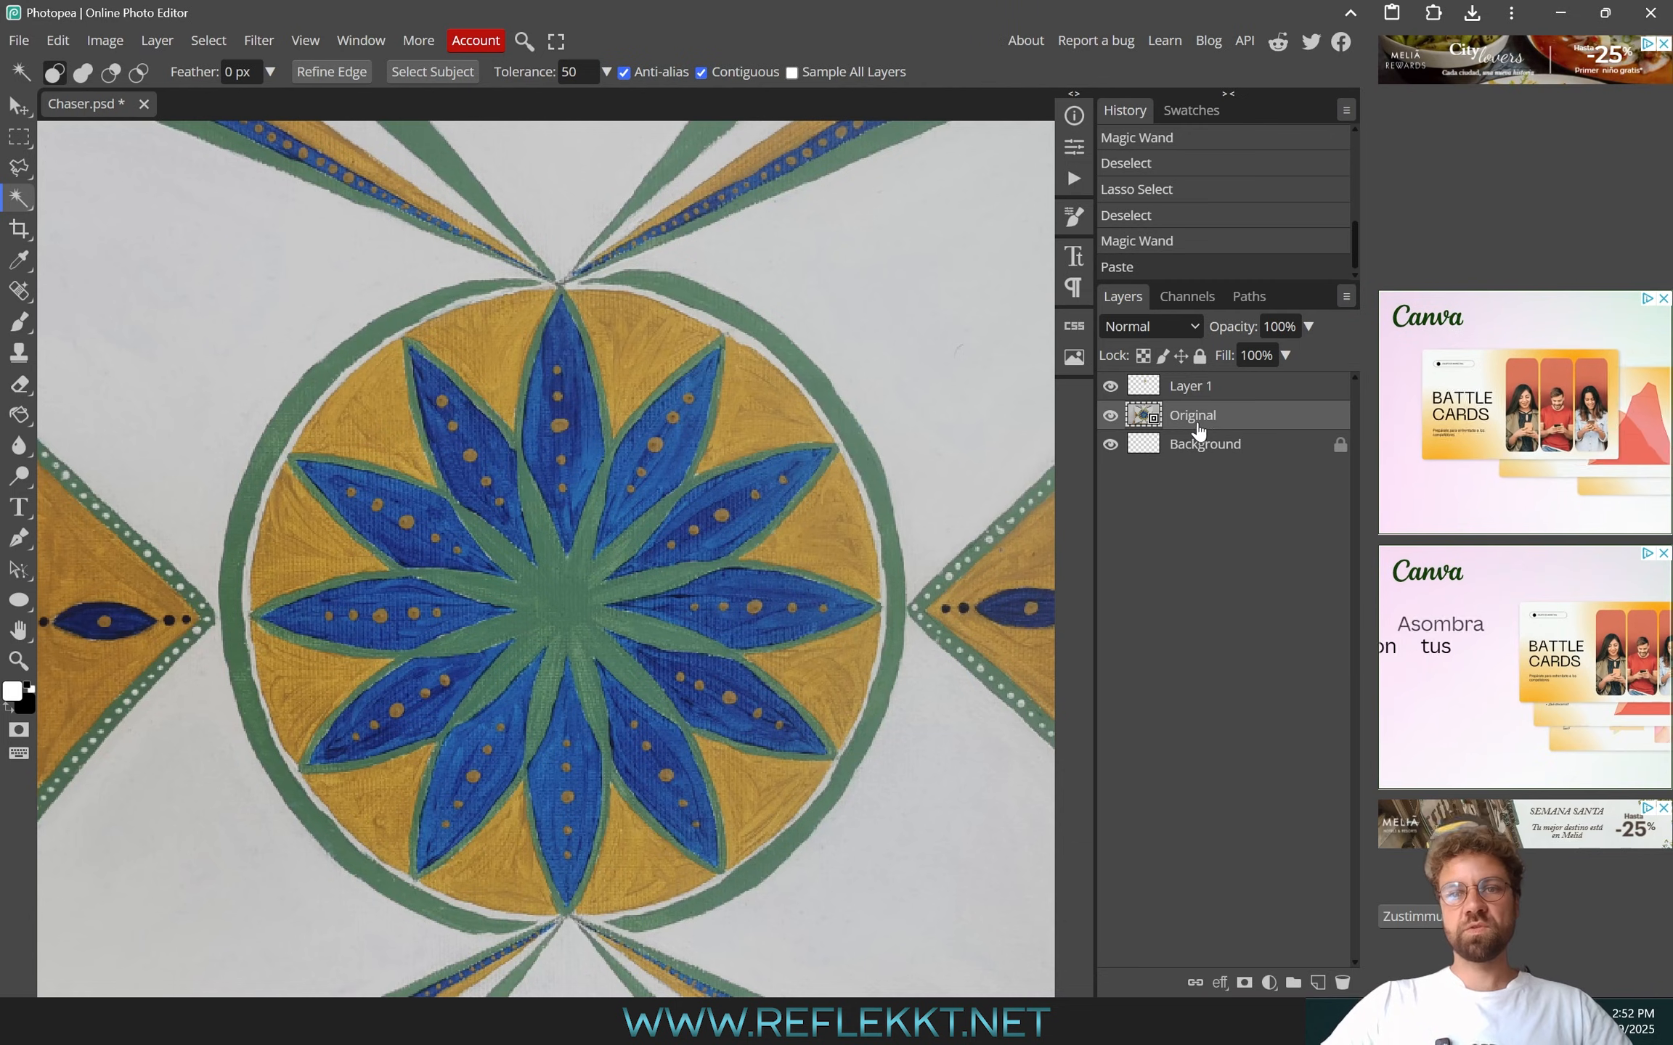
{"action": "left_click", "coordinate": [777, 416]}
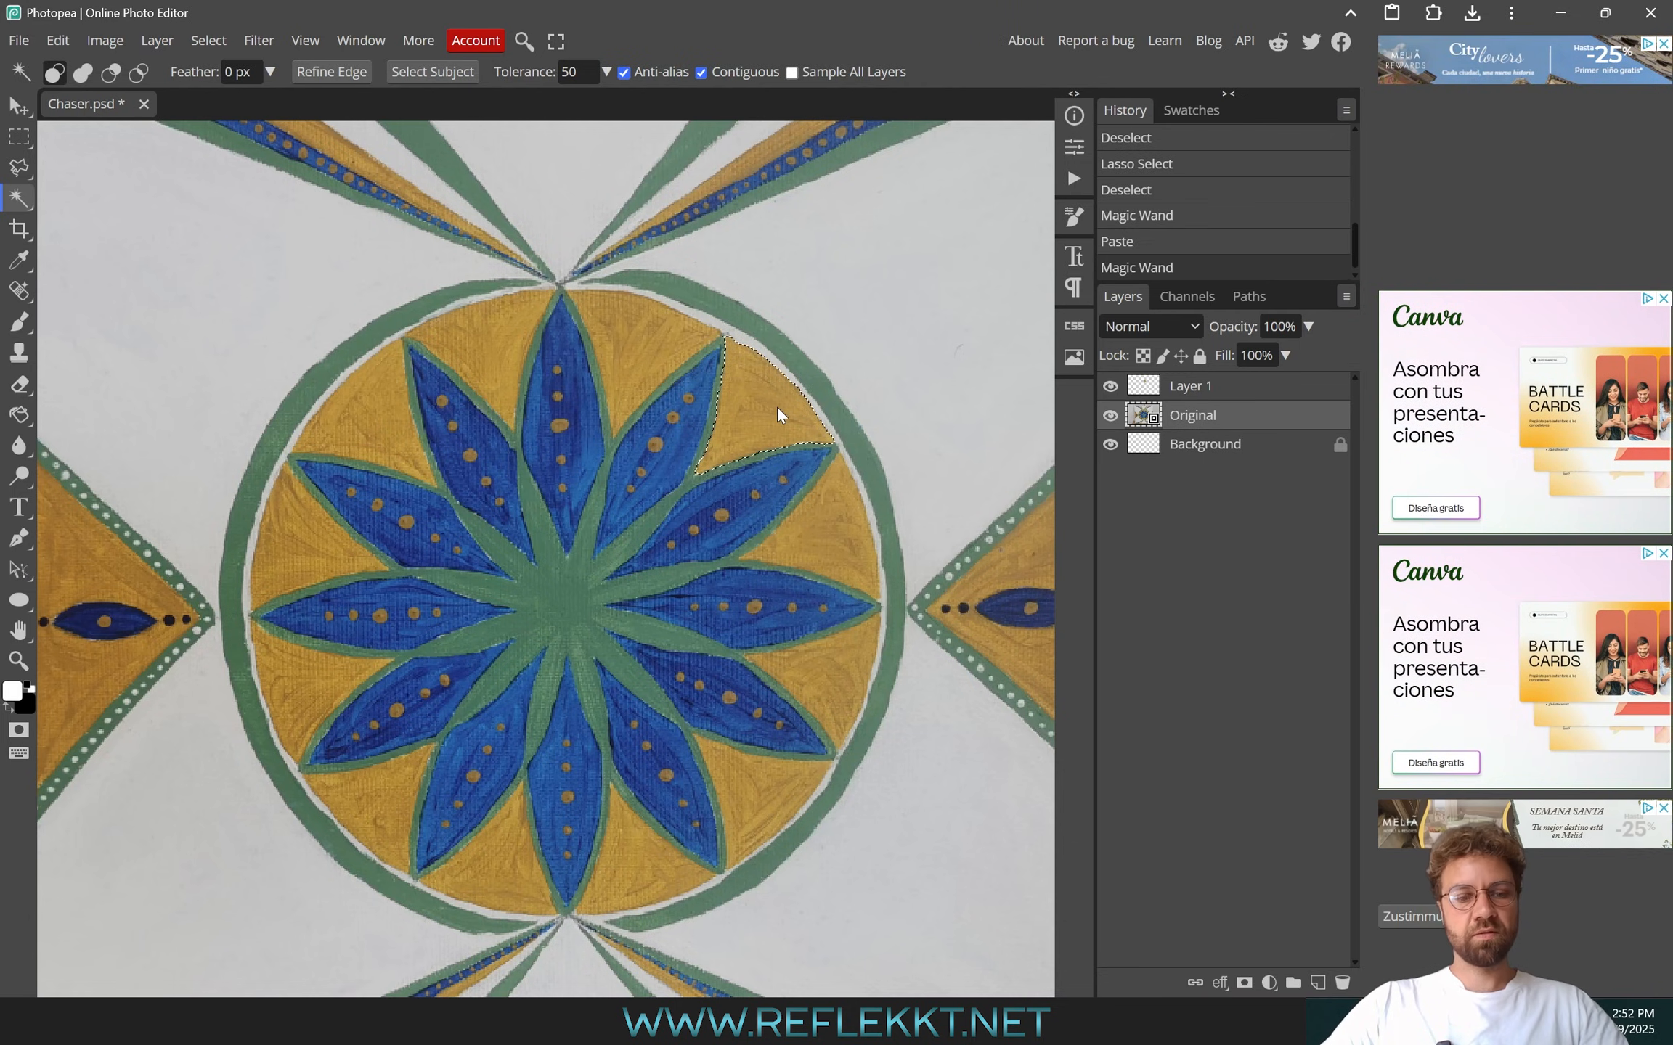
{"action": "key", "text": "ctrl+c"}
{"action": "key", "text": "ctrl+v"}
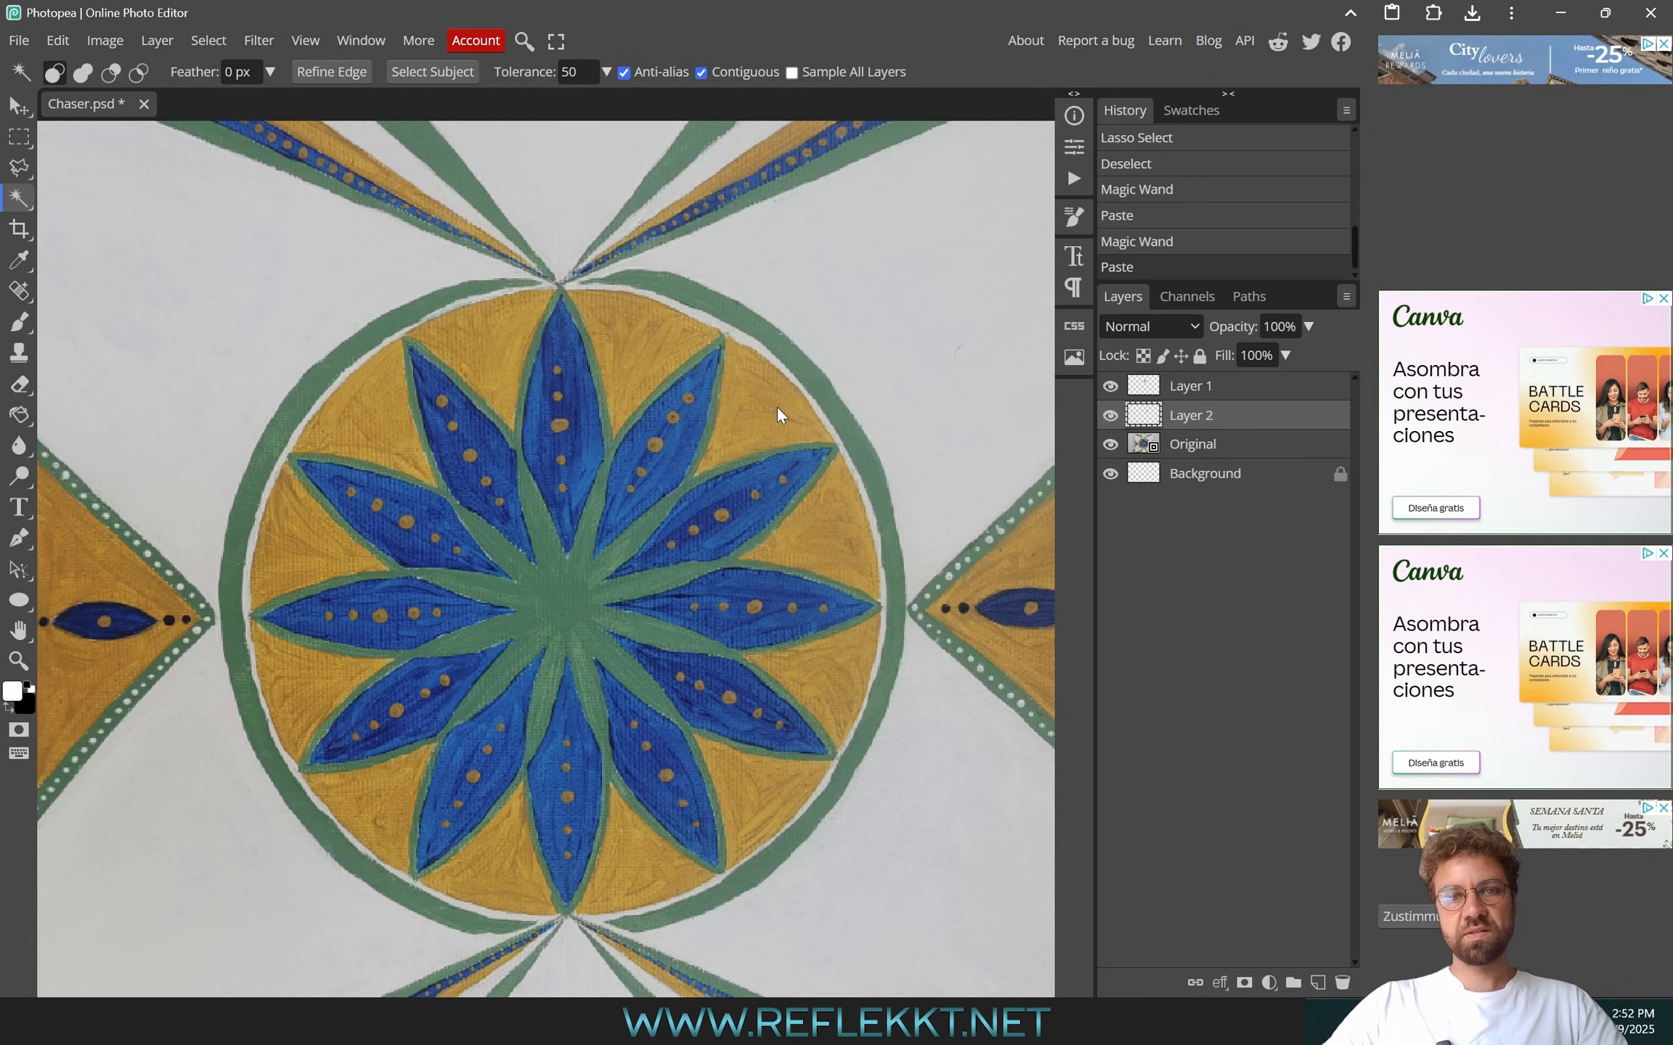
Copy the yellow segment between the 2 and 3 o'clock petals from the Original layer onto its own layer
{"action": "left_click", "coordinate": [1166, 441]}
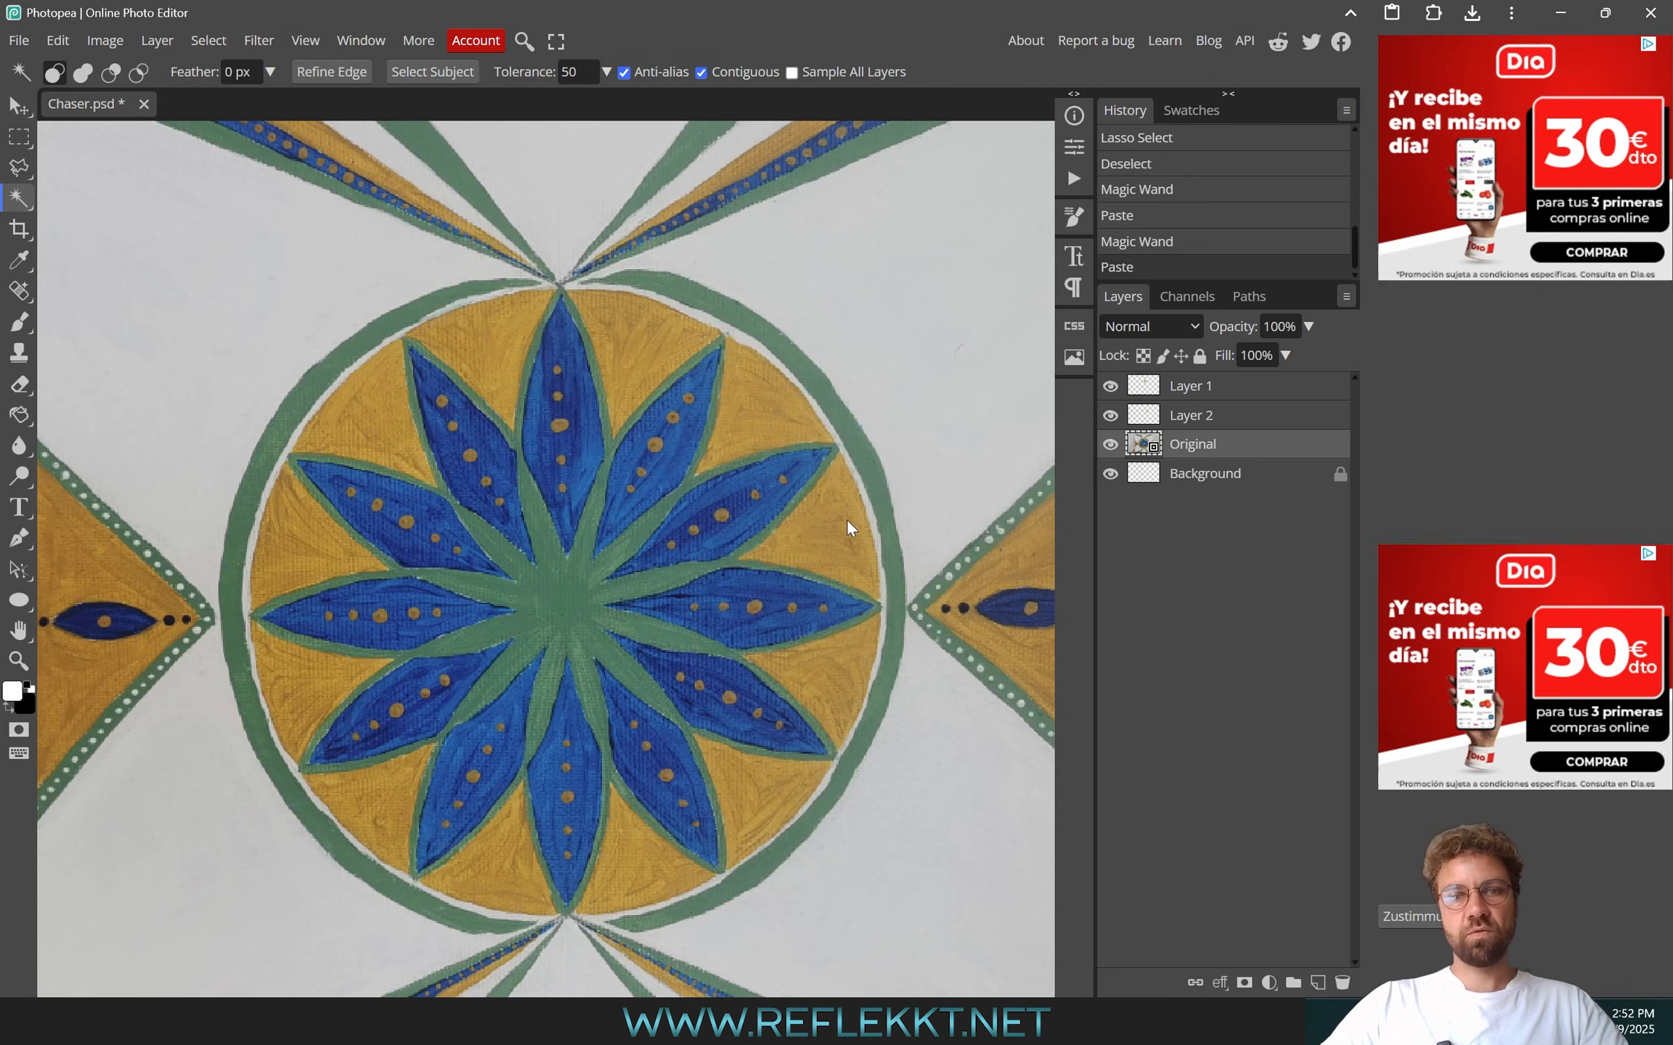
{"action": "left_click", "coordinate": [822, 520]}
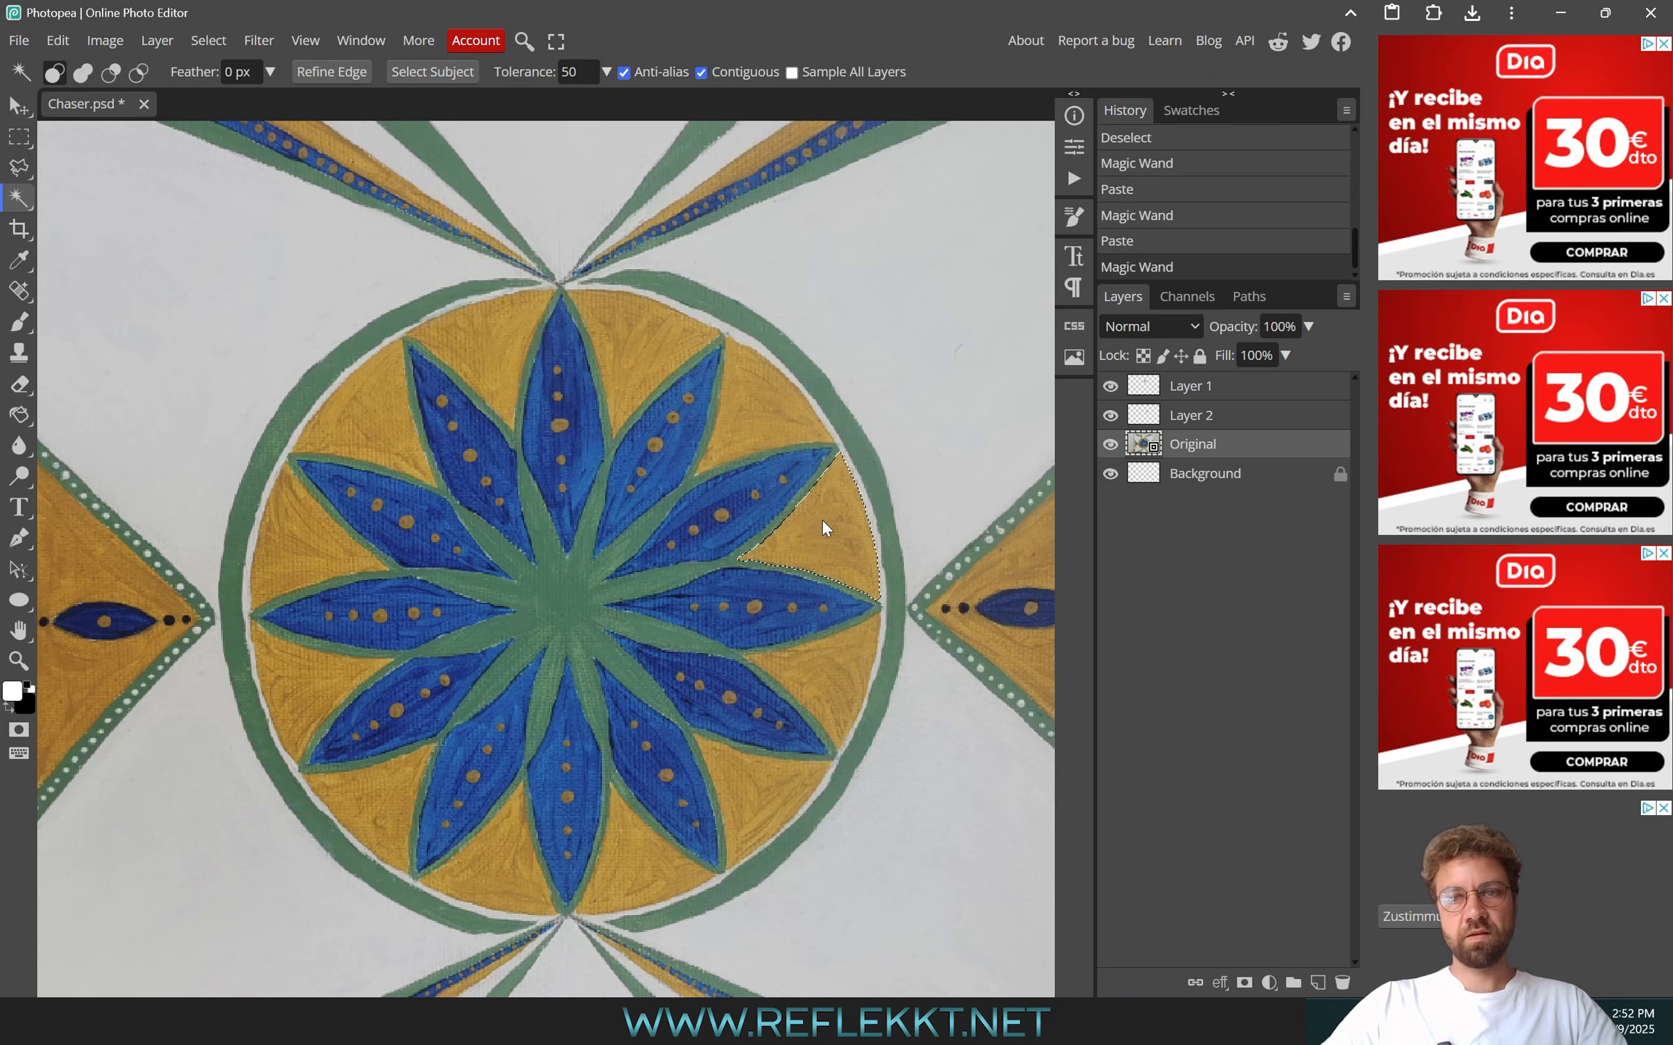
{"action": "key", "text": "ctrl+c"}
{"action": "key", "text": "ctrl+v"}
Copy the yellow segment between the 3 and 4 o'clock petals onto its own layer and reactivate the Original layer
{"action": "left_click", "coordinate": [1187, 477]}
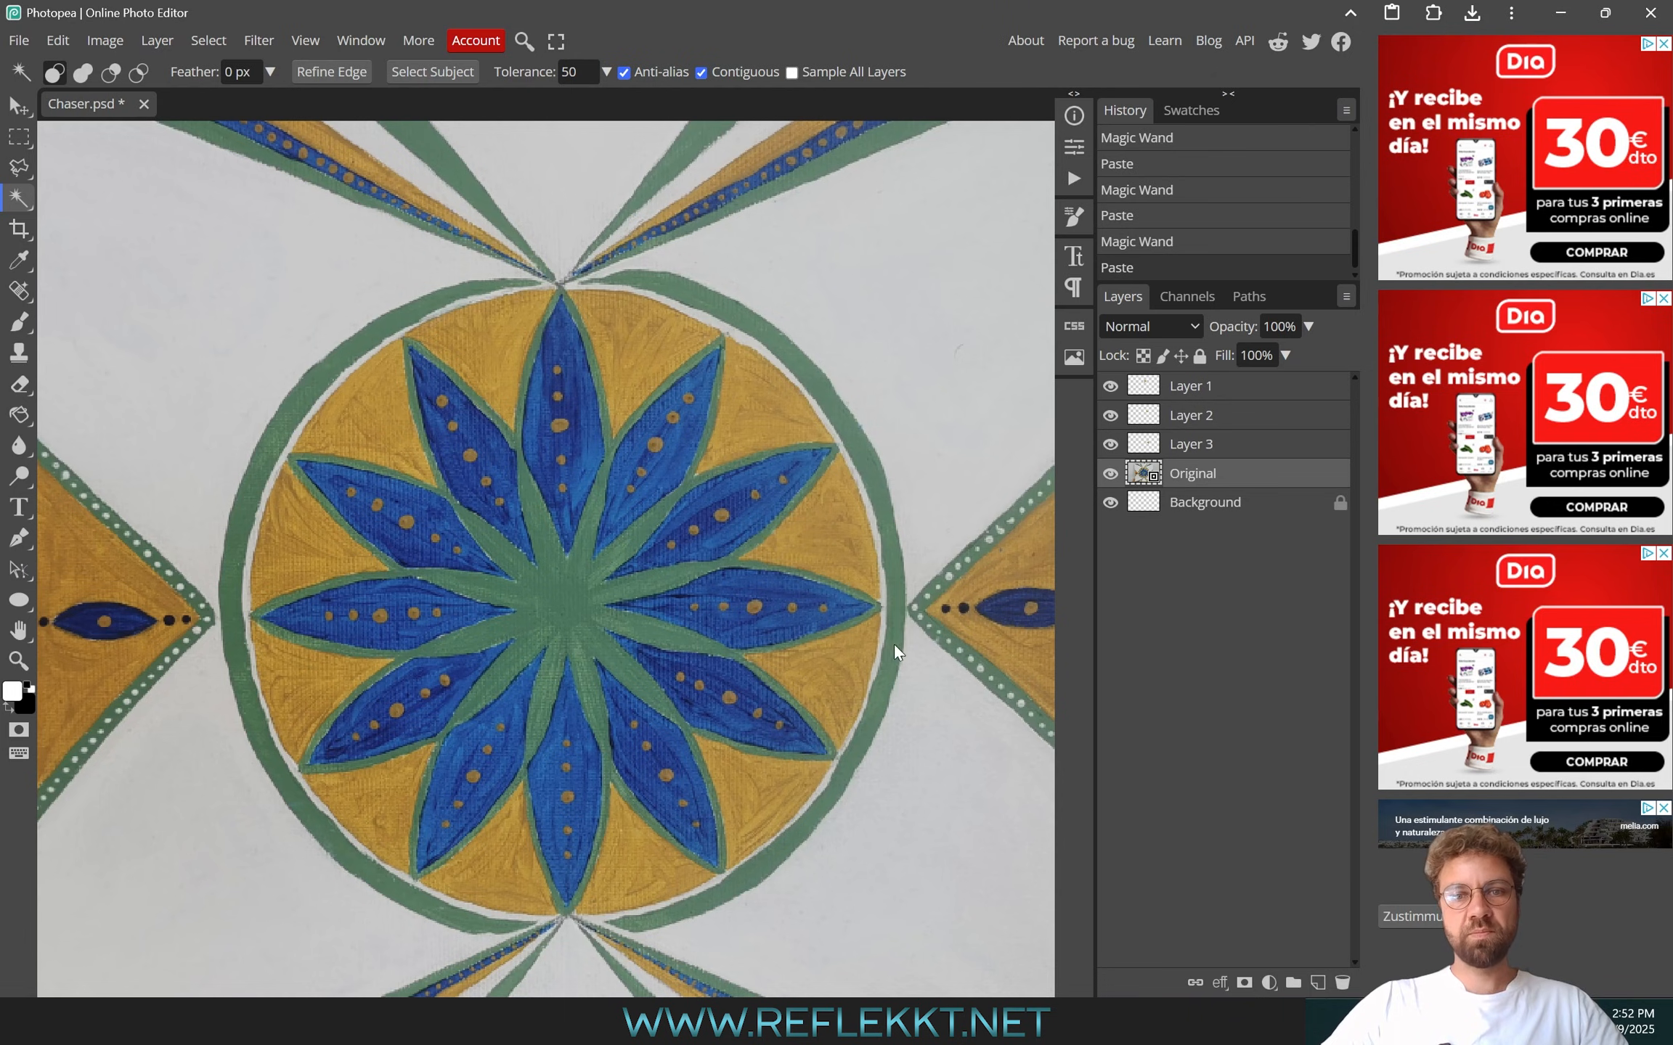
{"action": "left_click", "coordinate": [837, 672]}
{"action": "key", "text": "ctrl+c"}
{"action": "key", "text": "ctrl+v"}
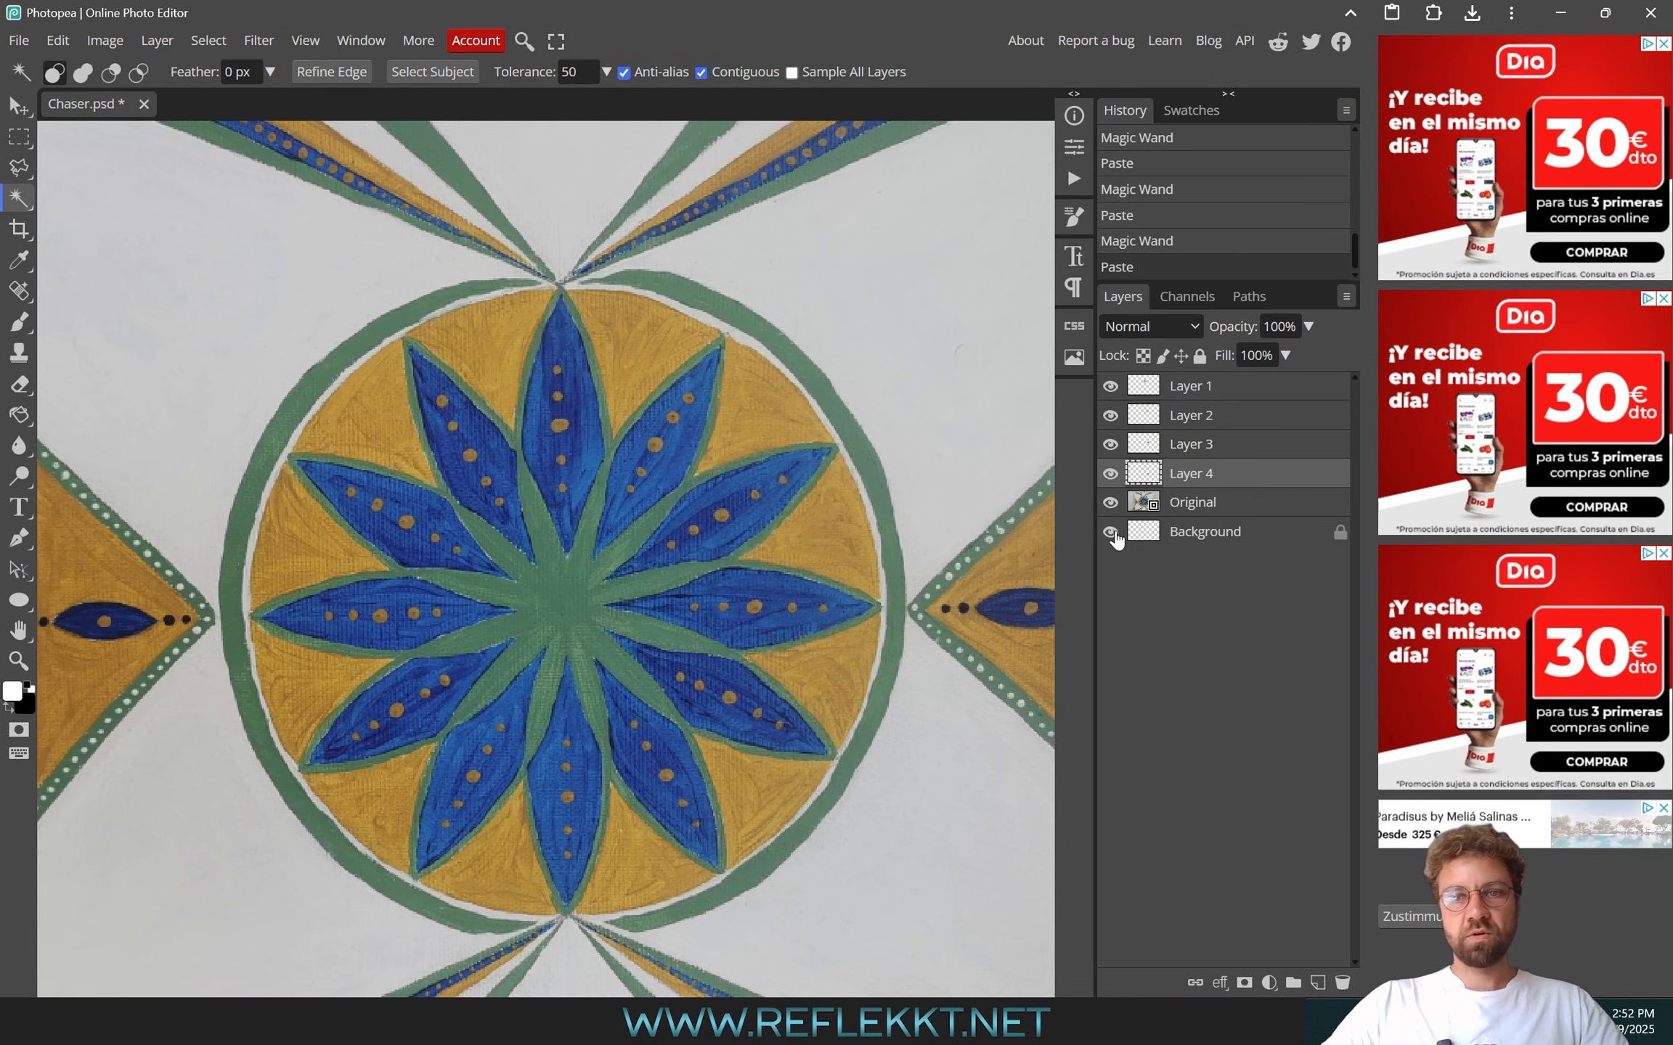
{"action": "left_click", "coordinate": [1191, 502]}
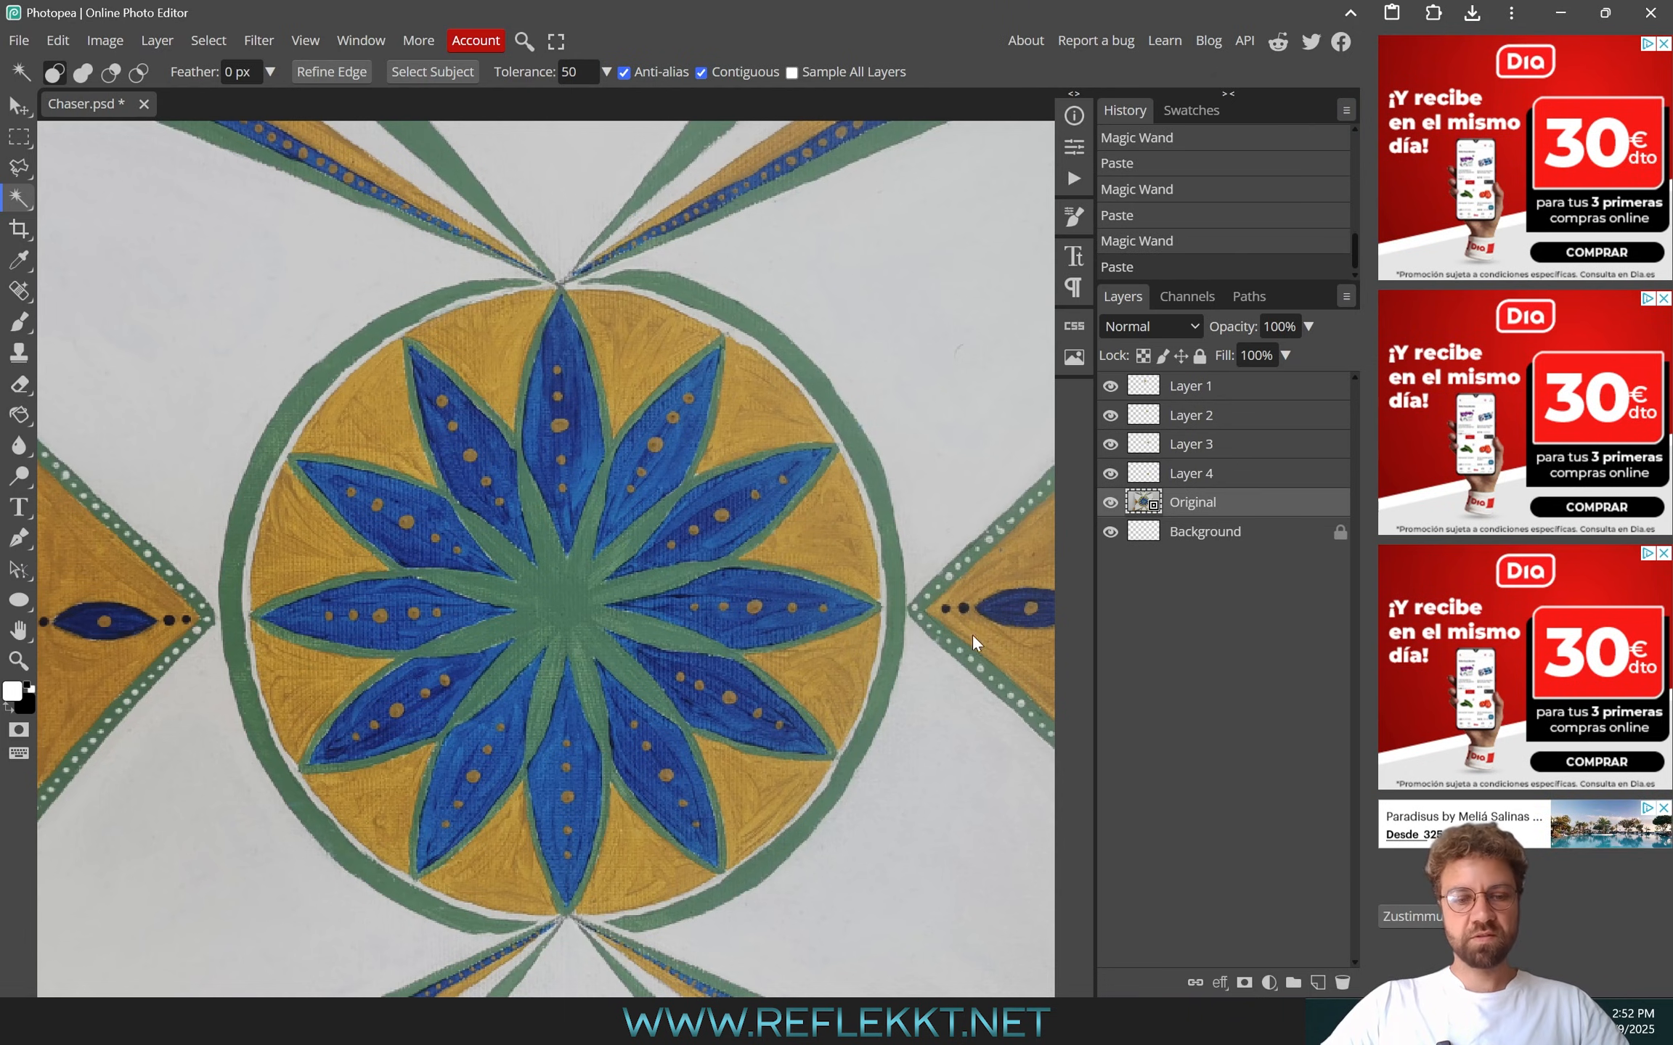
Check the copied yellow segments by toggling the Original layer's visibility, leaving it shown
{"action": "left_click", "coordinate": [1110, 502]}
{"action": "left_click", "coordinate": [1110, 502]}
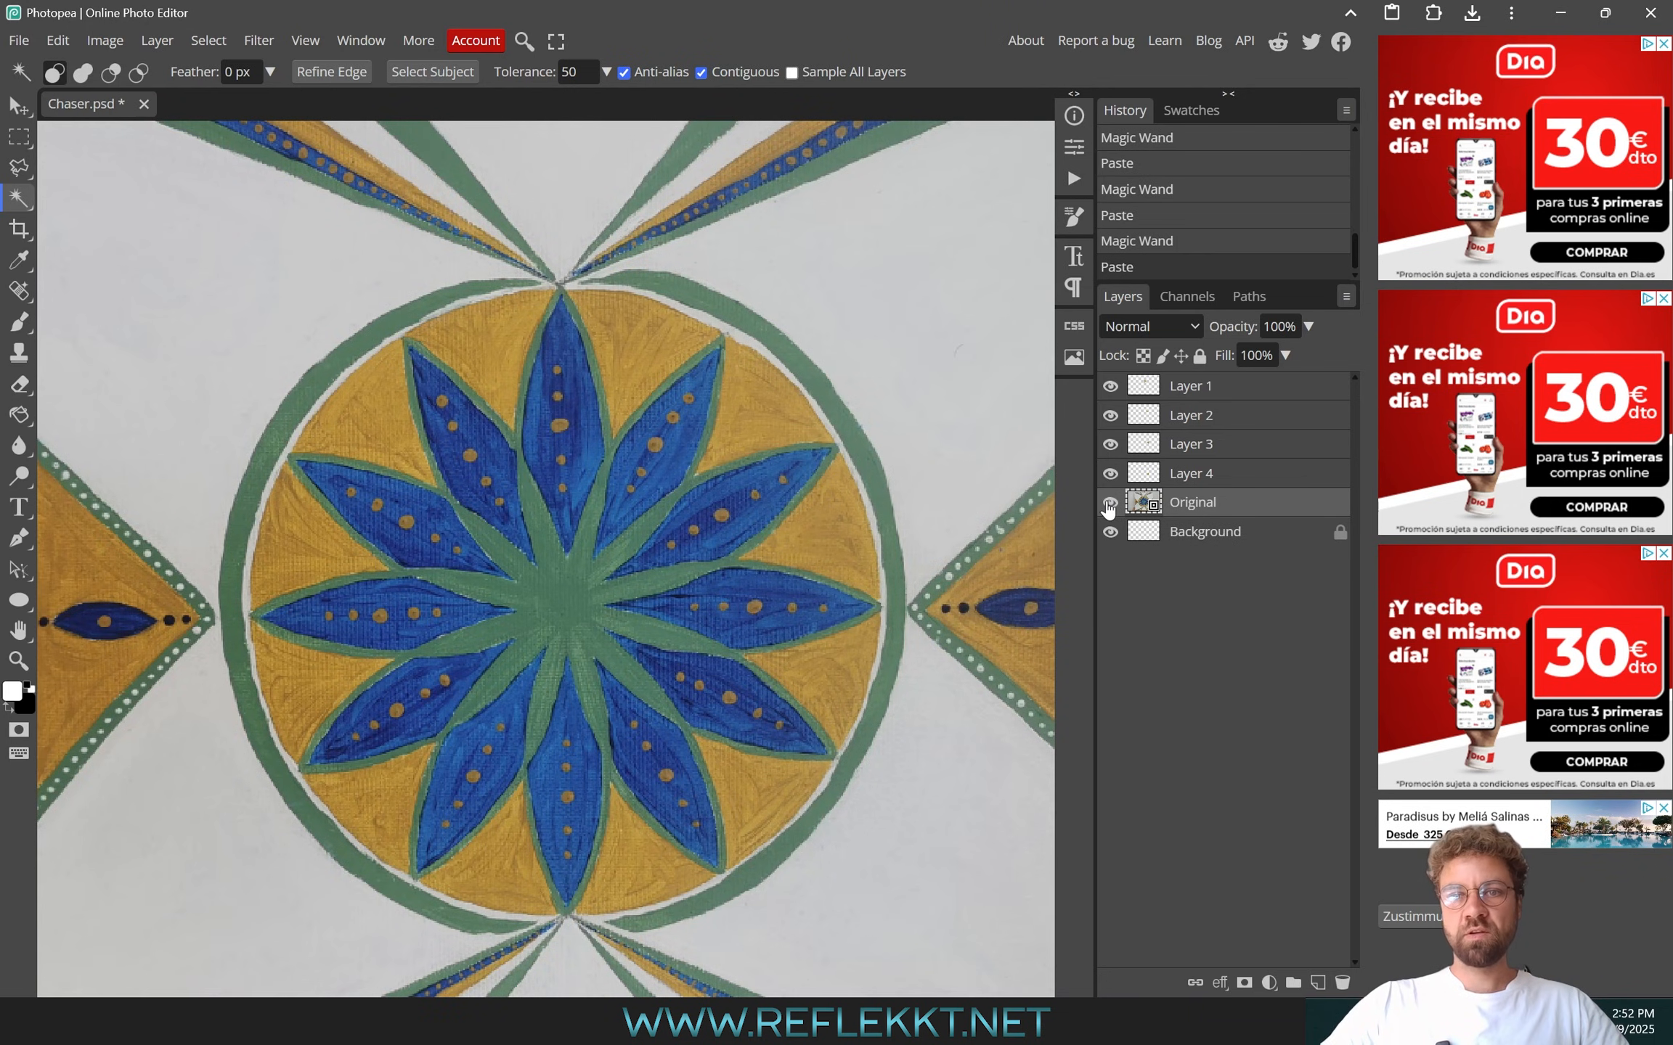
{"action": "left_click", "coordinate": [1110, 502]}
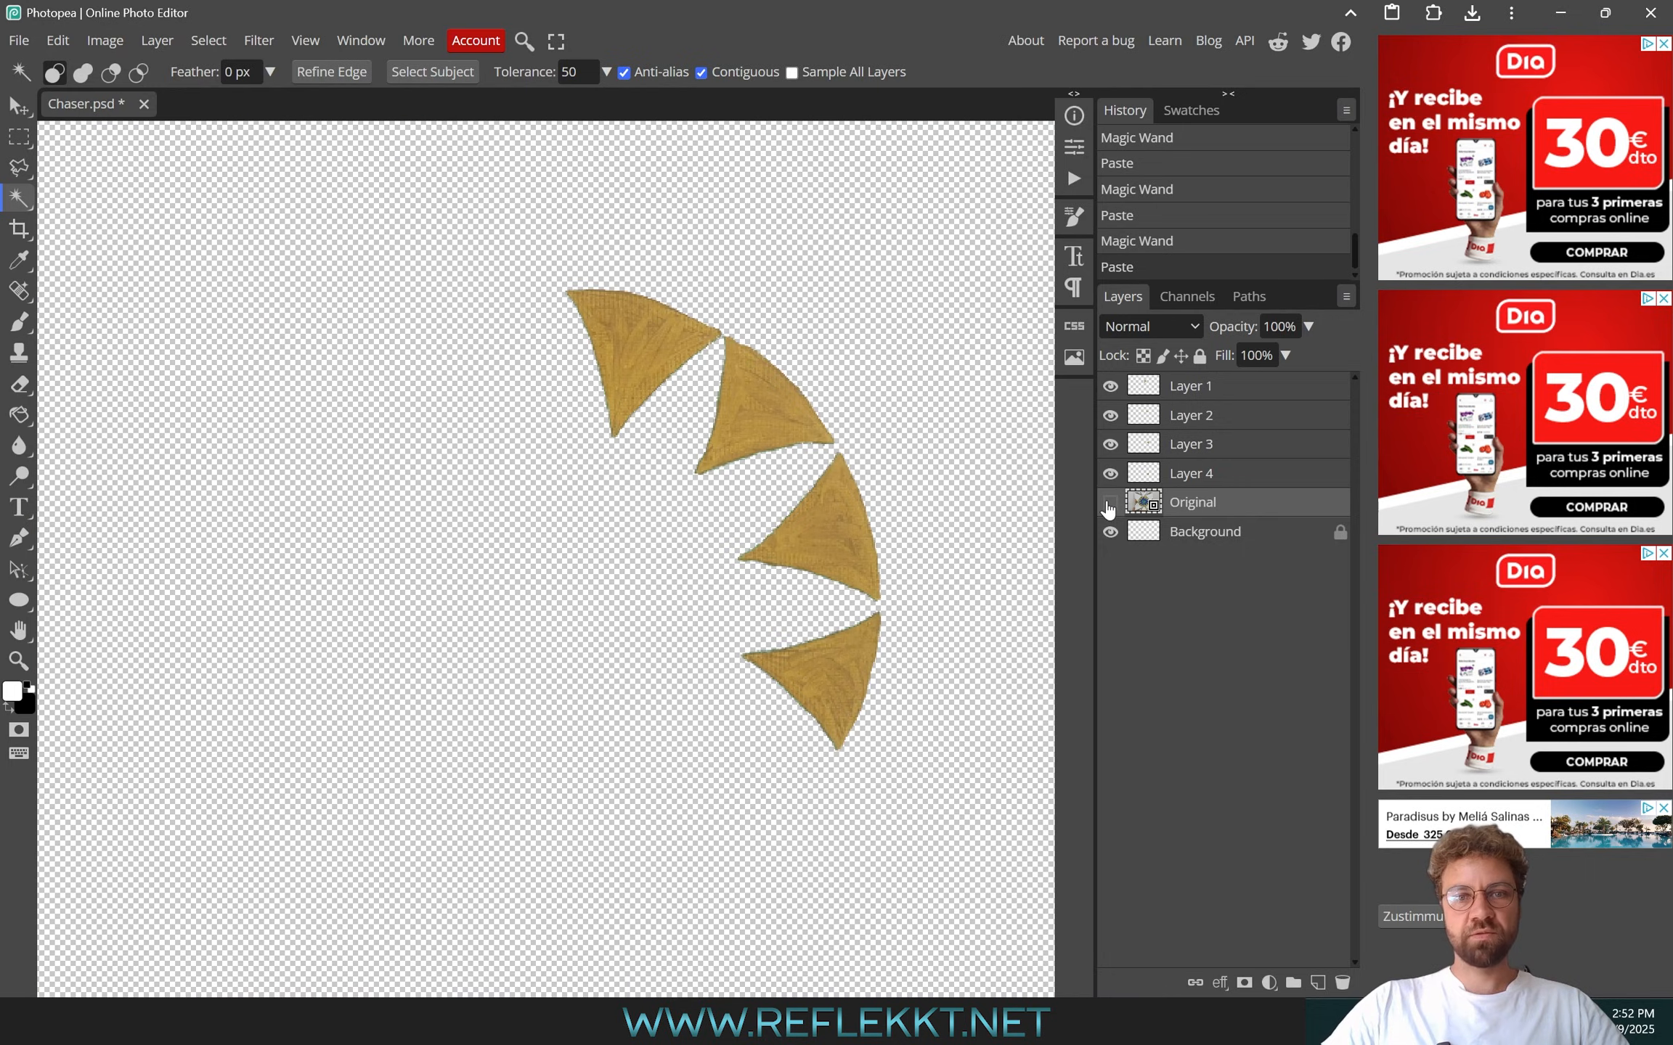
{"action": "left_click", "coordinate": [1110, 503]}
{"action": "left_click", "coordinate": [1110, 502]}
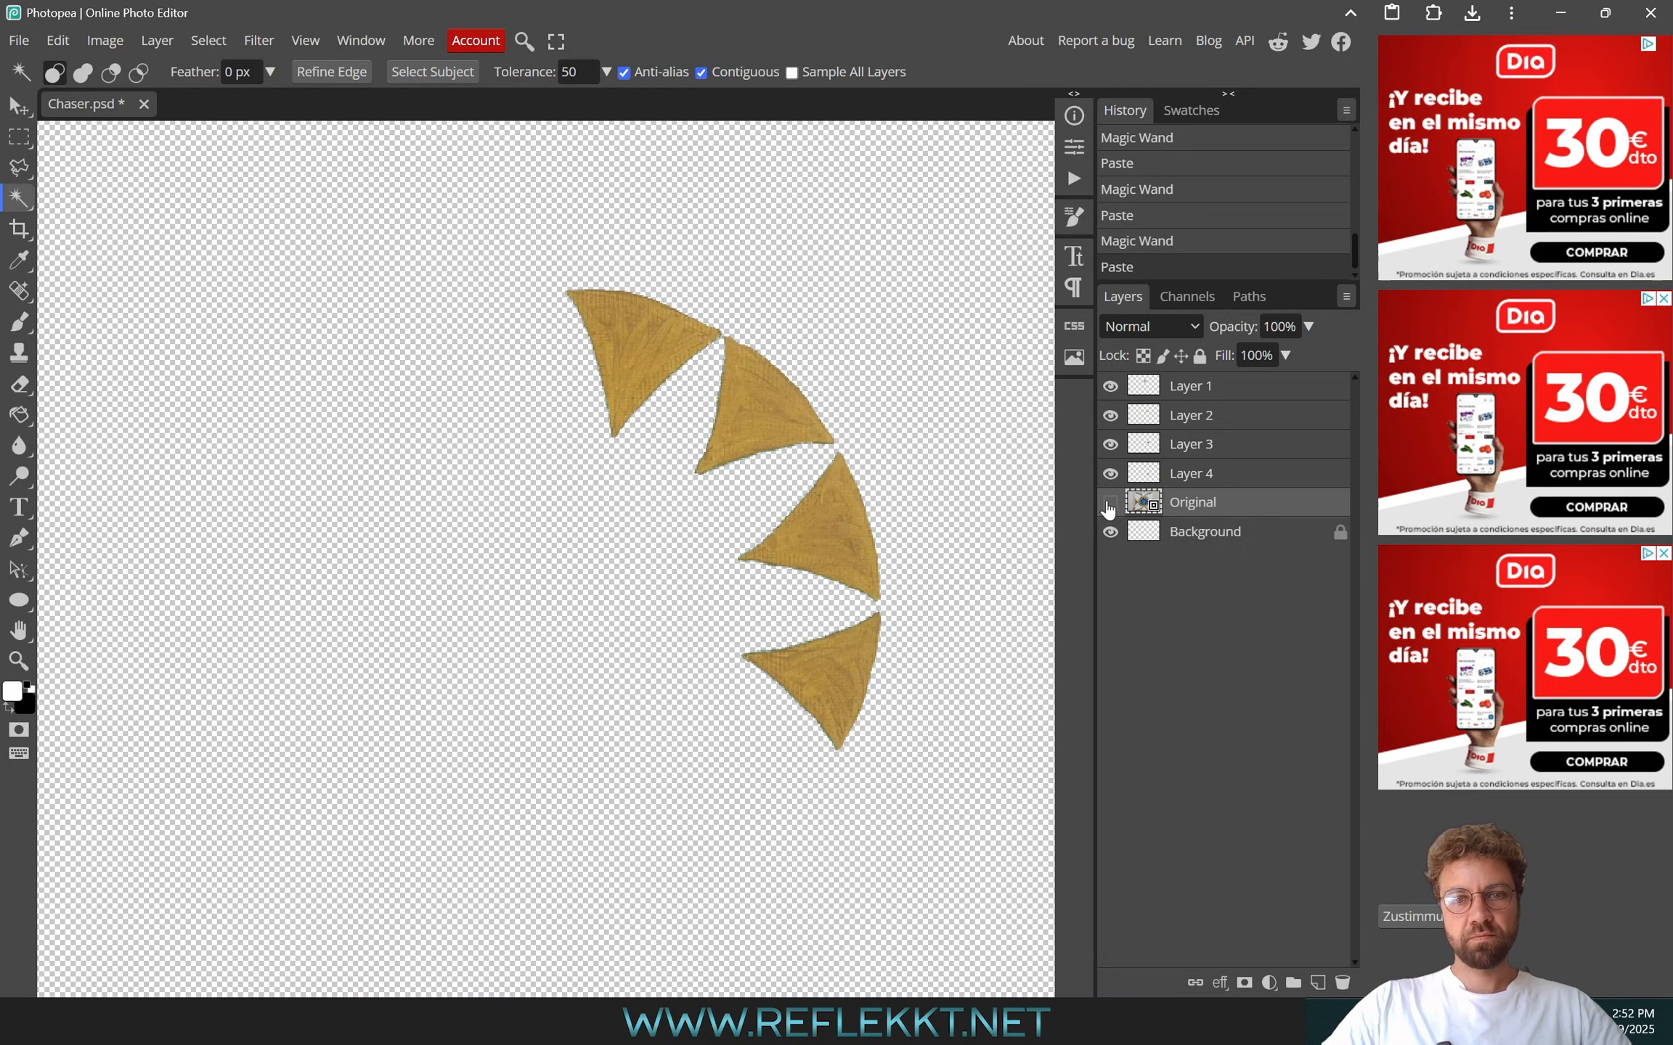
{"action": "left_click", "coordinate": [1110, 502]}
Copy the yellow segments from the 4 o'clock petal round to the 9 o'clock petal, each onto its own layer
{"action": "key", "text": "ctrl+v"}
{"action": "left_click", "coordinate": [1216, 536]}
{"action": "left_click", "coordinate": [632, 864]}
{"action": "key", "text": "ctrl+v"}
{"action": "left_click", "coordinate": [1168, 591]}
{"action": "key", "text": "ctrl+v"}
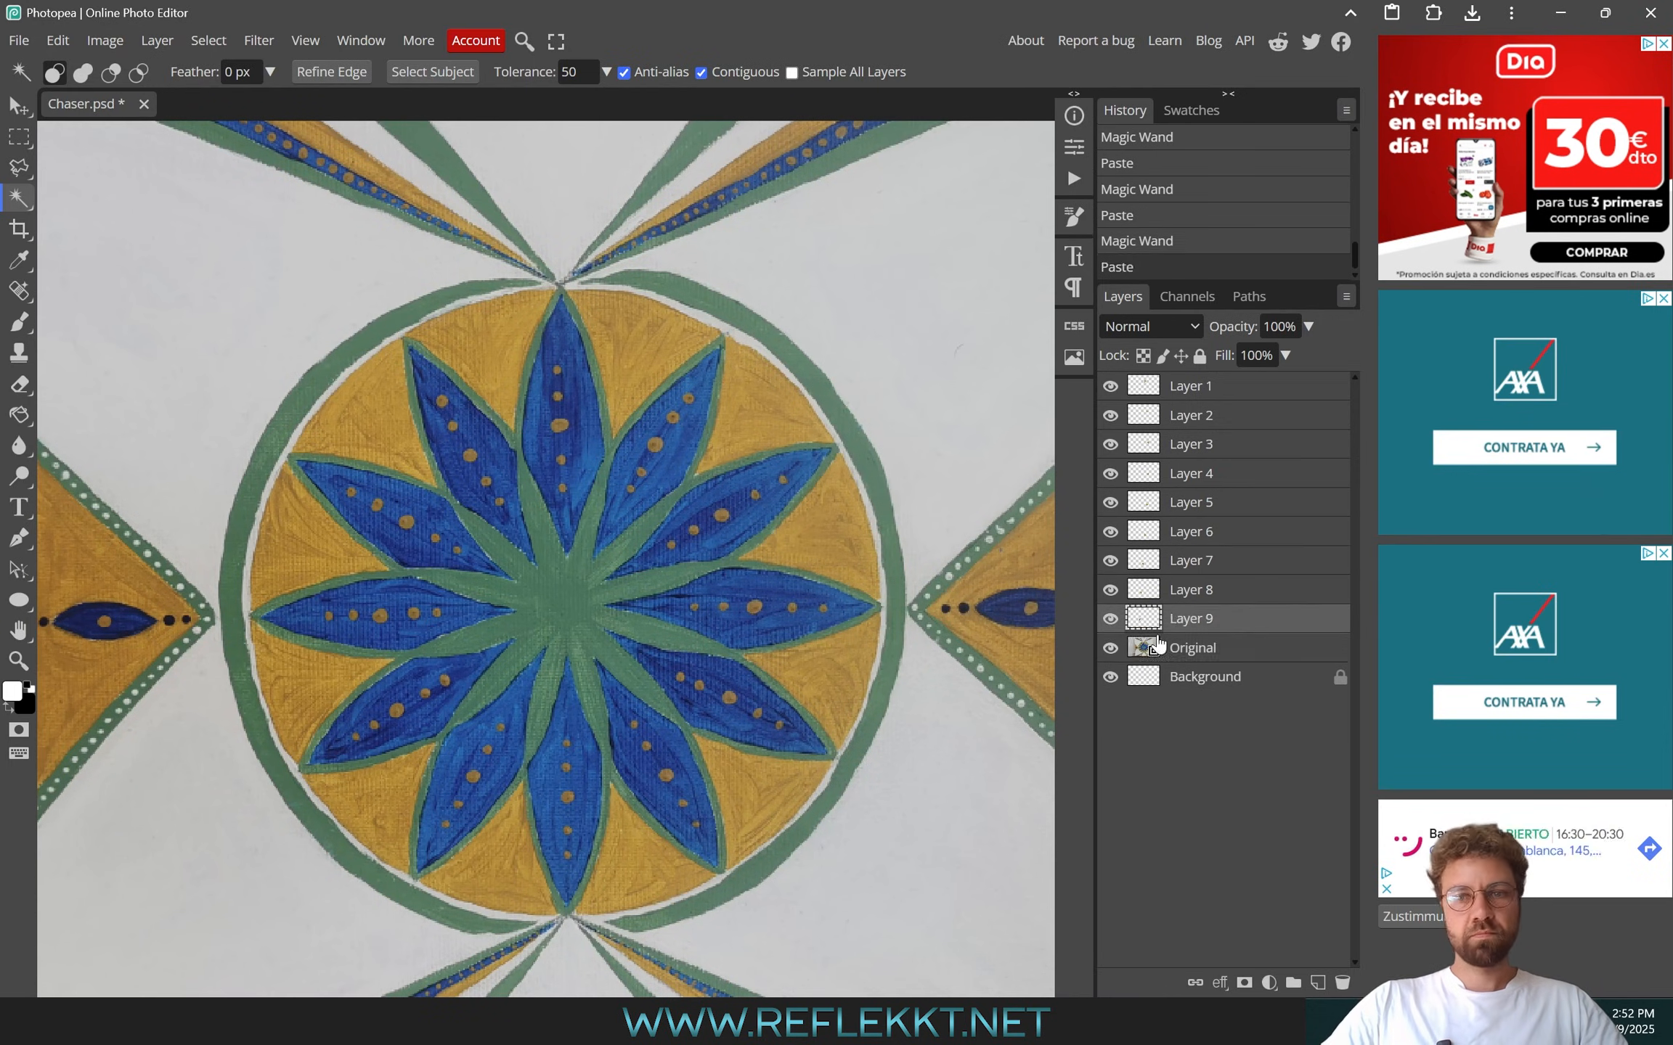
Copy the last yellow segments, between the 9 and 12 o'clock petals, from the Original layer onto their own layers
{"action": "key", "text": "ctrl+v"}
{"action": "left_click", "coordinate": [363, 418]}
{"action": "key", "text": "ctrl+z"}
{"action": "key", "text": "ctrl+z"}
{"action": "key", "text": "ctrl+v"}
{"action": "left_click", "coordinate": [370, 418]}
{"action": "key", "text": "ctrl+v"}
{"action": "left_click", "coordinate": [494, 341]}
{"action": "key", "text": "ctrl+v"}
Check the full ring of yellow segments by toggling the Original layer's visibility, leaving it hidden
{"action": "left_click", "coordinate": [1110, 739]}
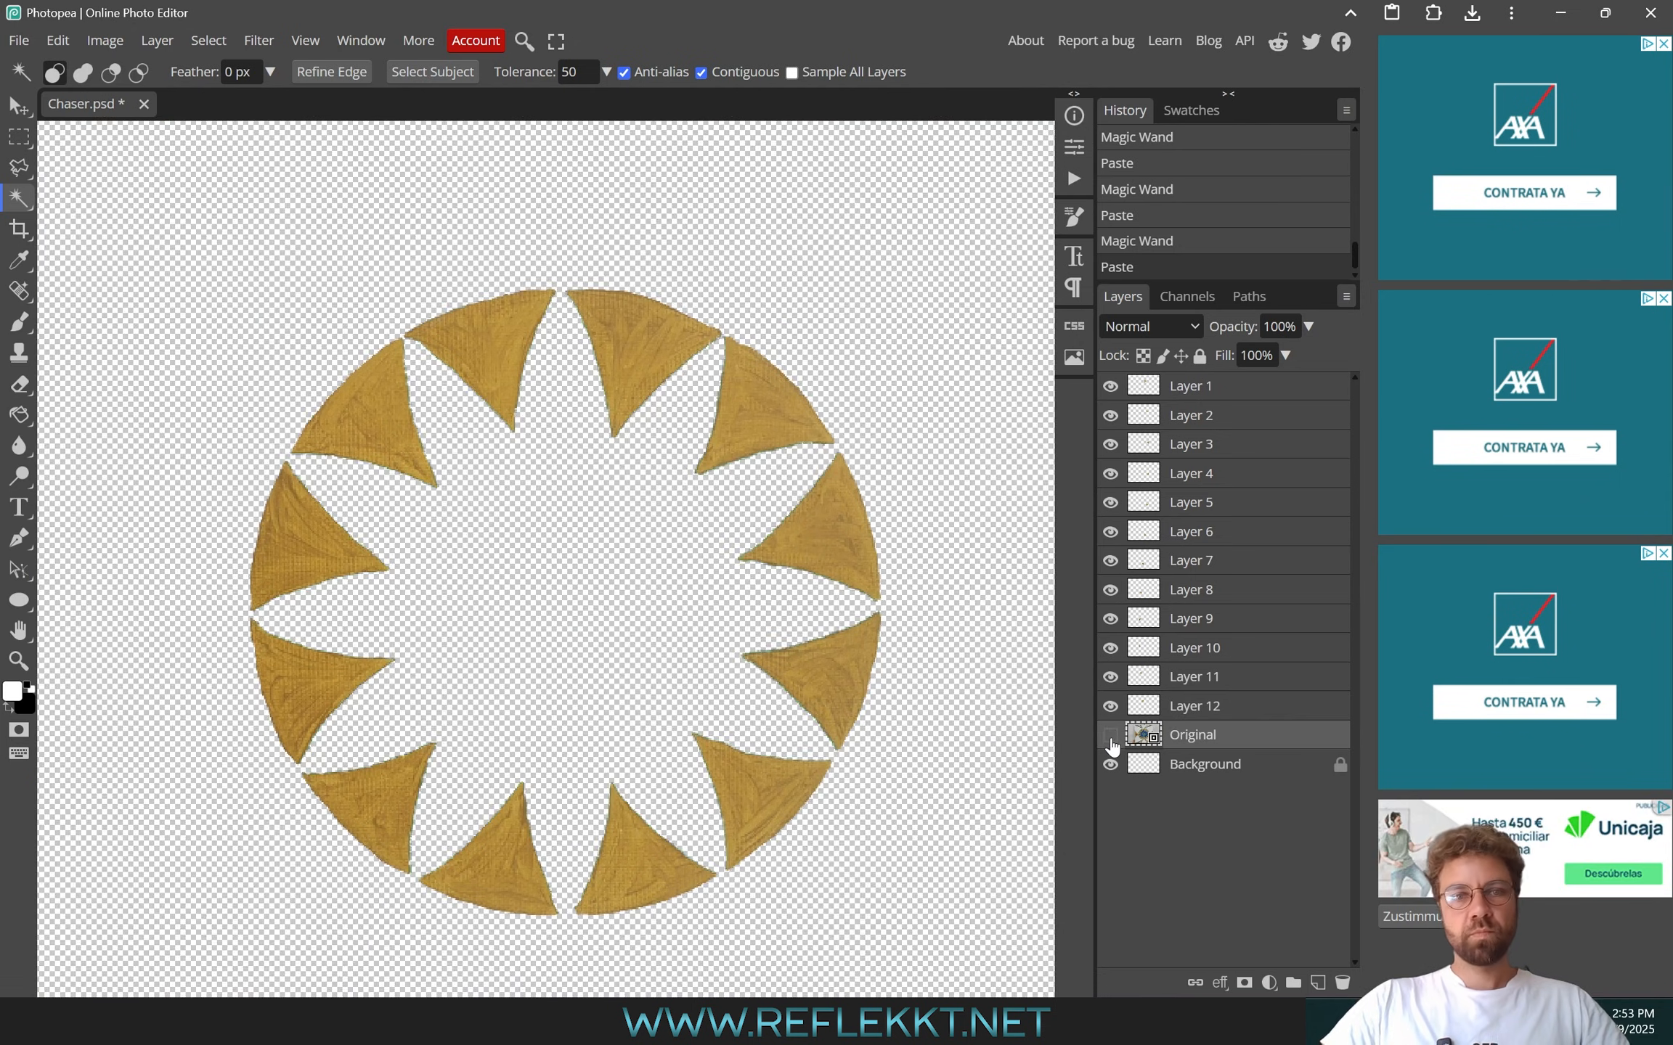
{"action": "left_click", "coordinate": [1110, 739]}
{"action": "left_click", "coordinate": [1110, 739]}
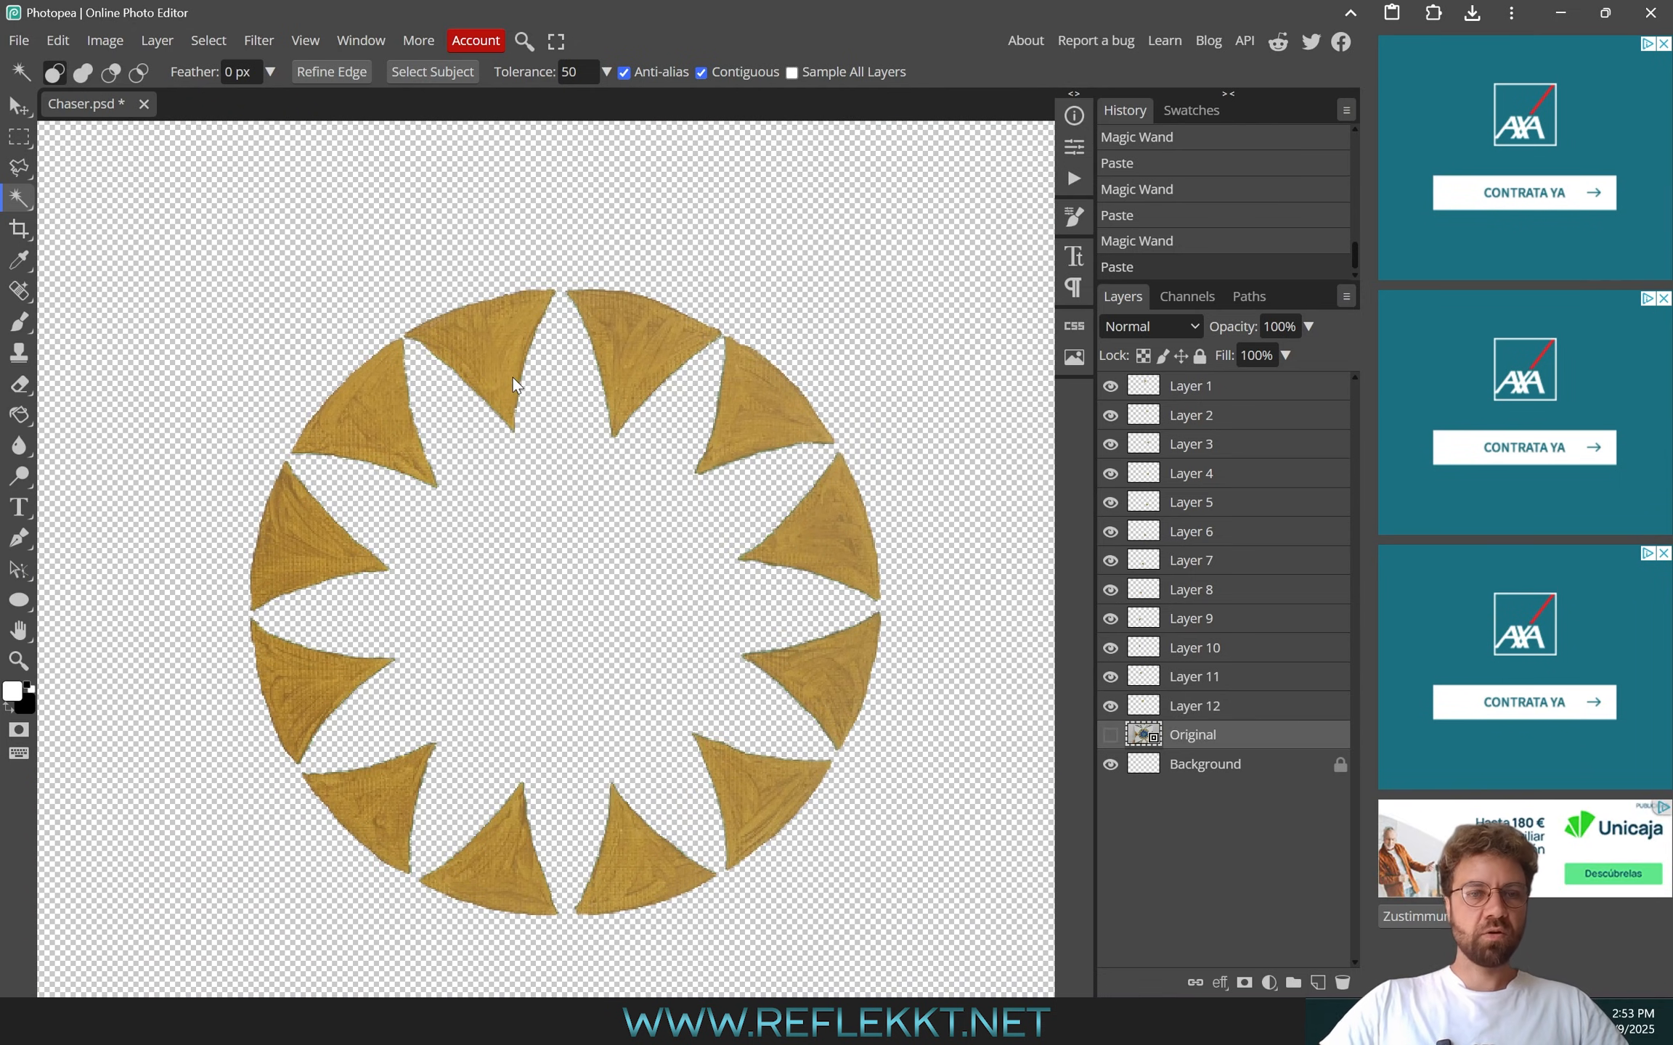
Group Layer 1 through Layer 12 into a folder and name it Shape01
{"action": "left_click", "coordinate": [1203, 392]}
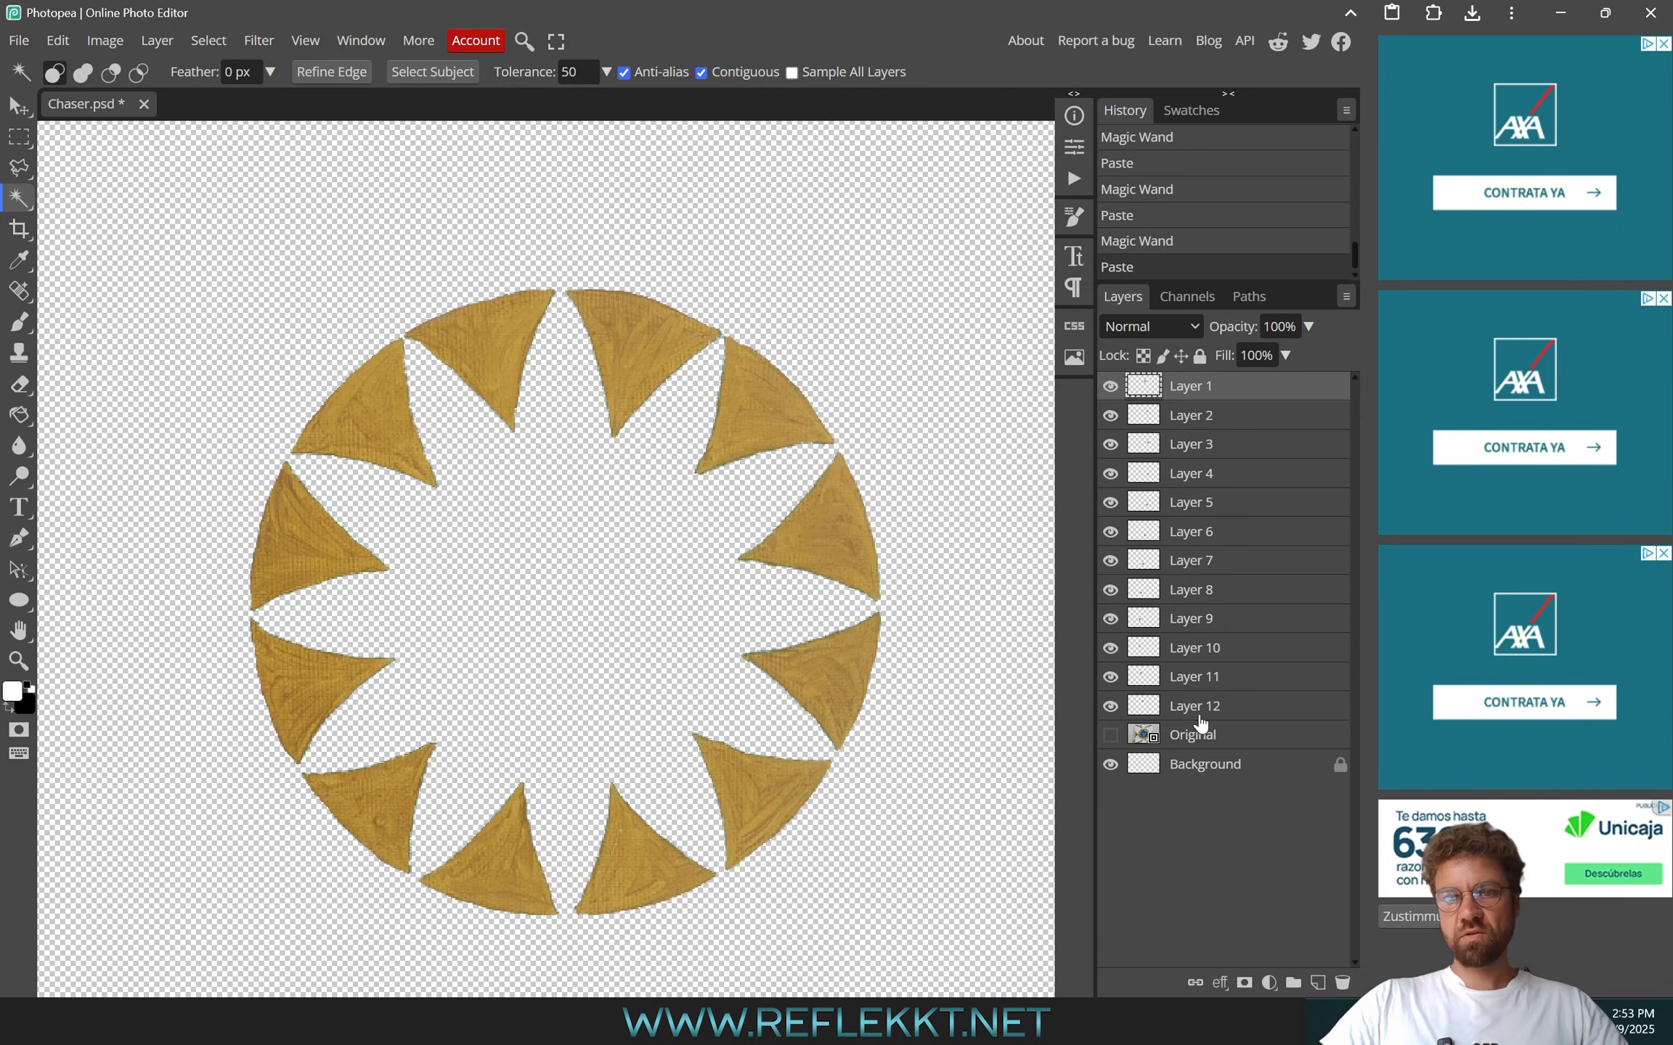
{"action": "left_click", "coordinate": [1196, 710], "text": "shift"}
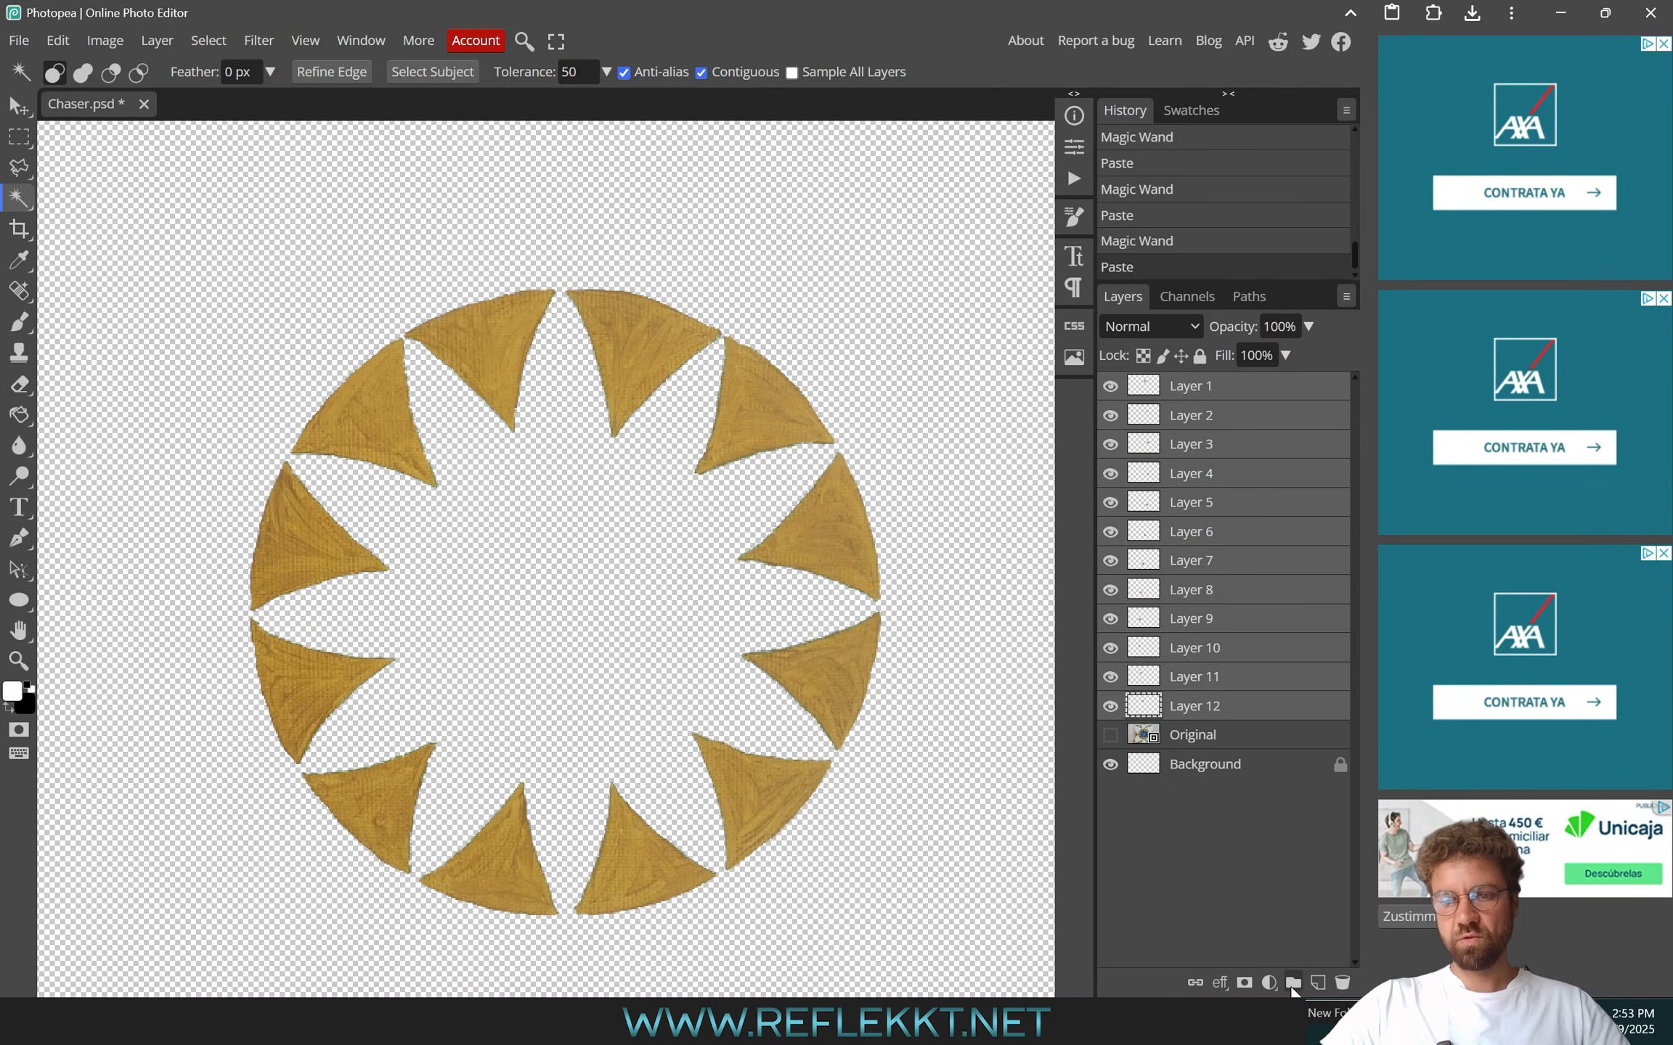
{"action": "left_click", "coordinate": [1293, 983]}
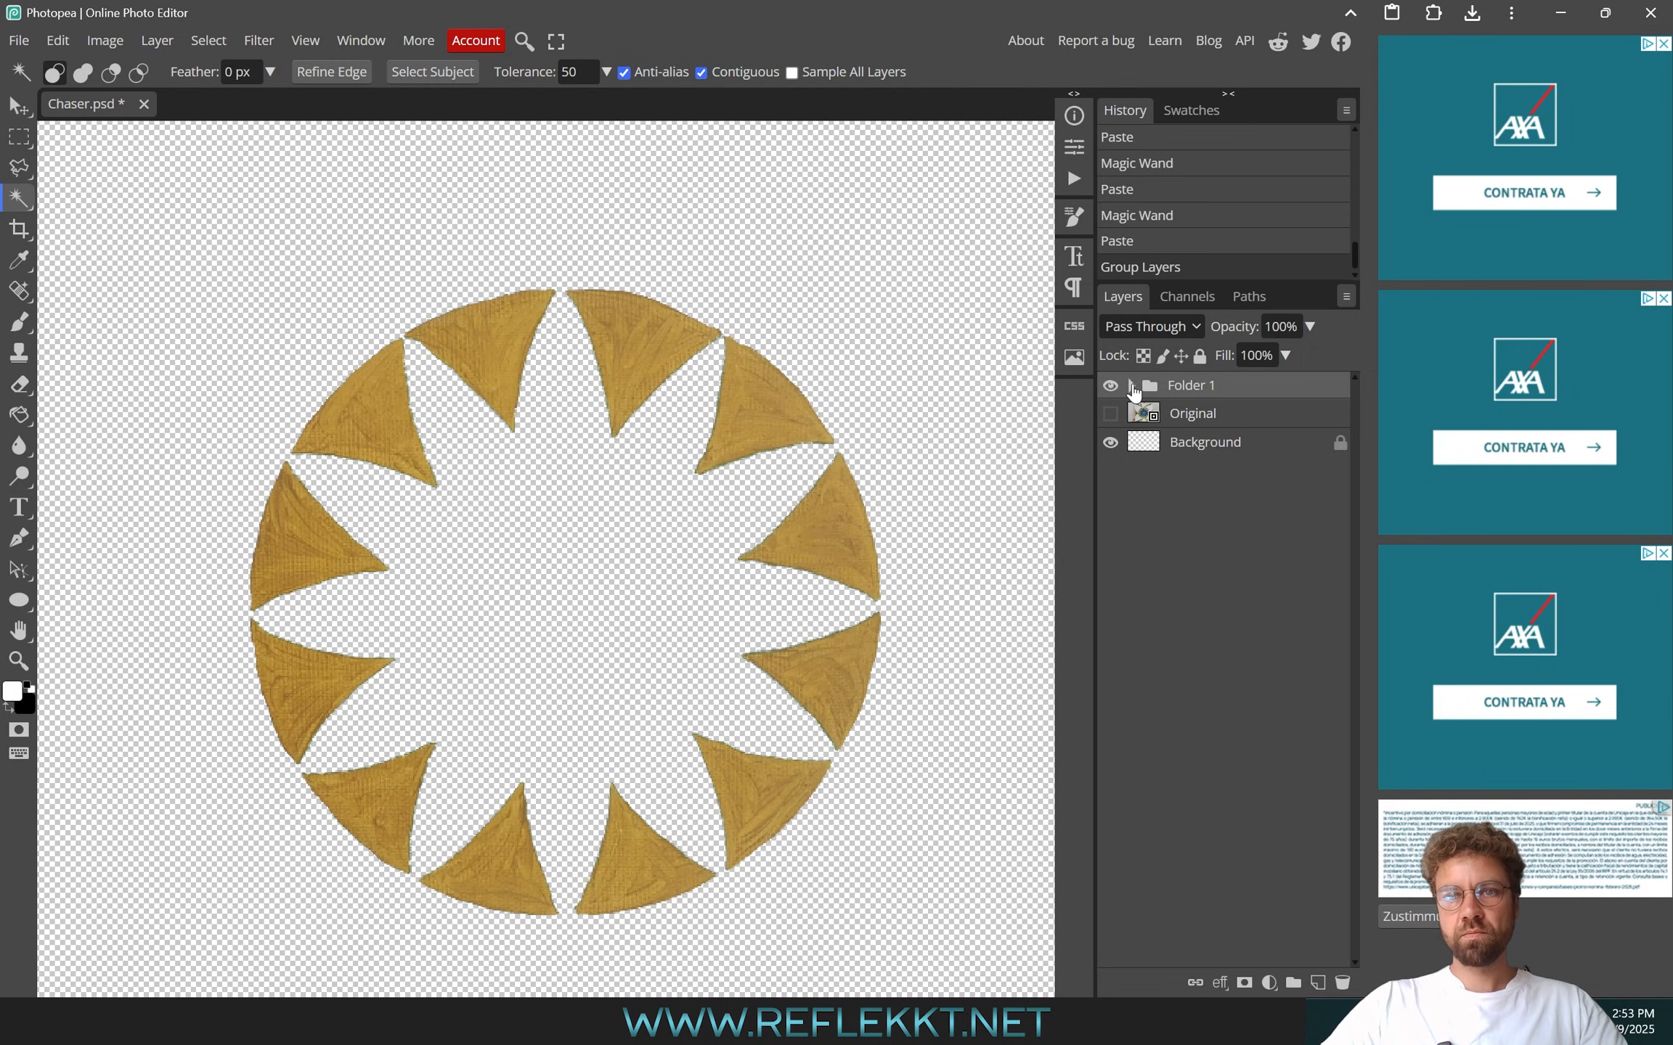
{"action": "left_click", "coordinate": [1132, 387]}
{"action": "double_click", "coordinate": [1183, 391]}
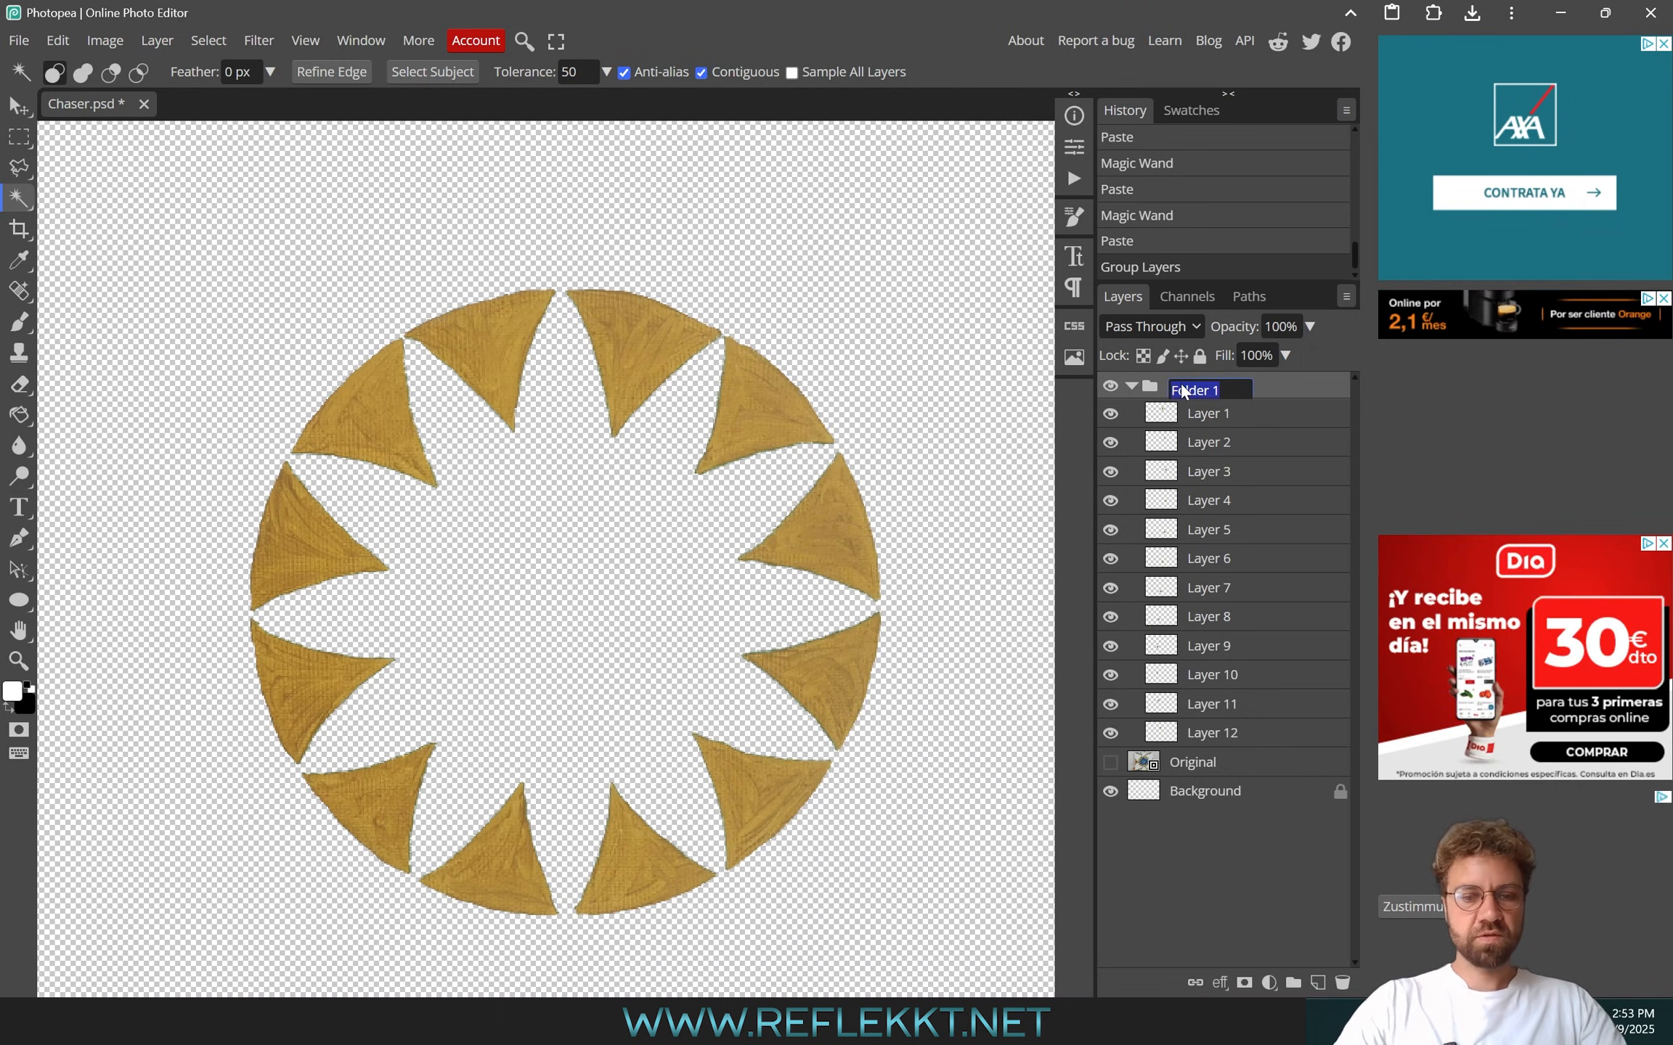
{"action": "type", "text": "Shape1"}
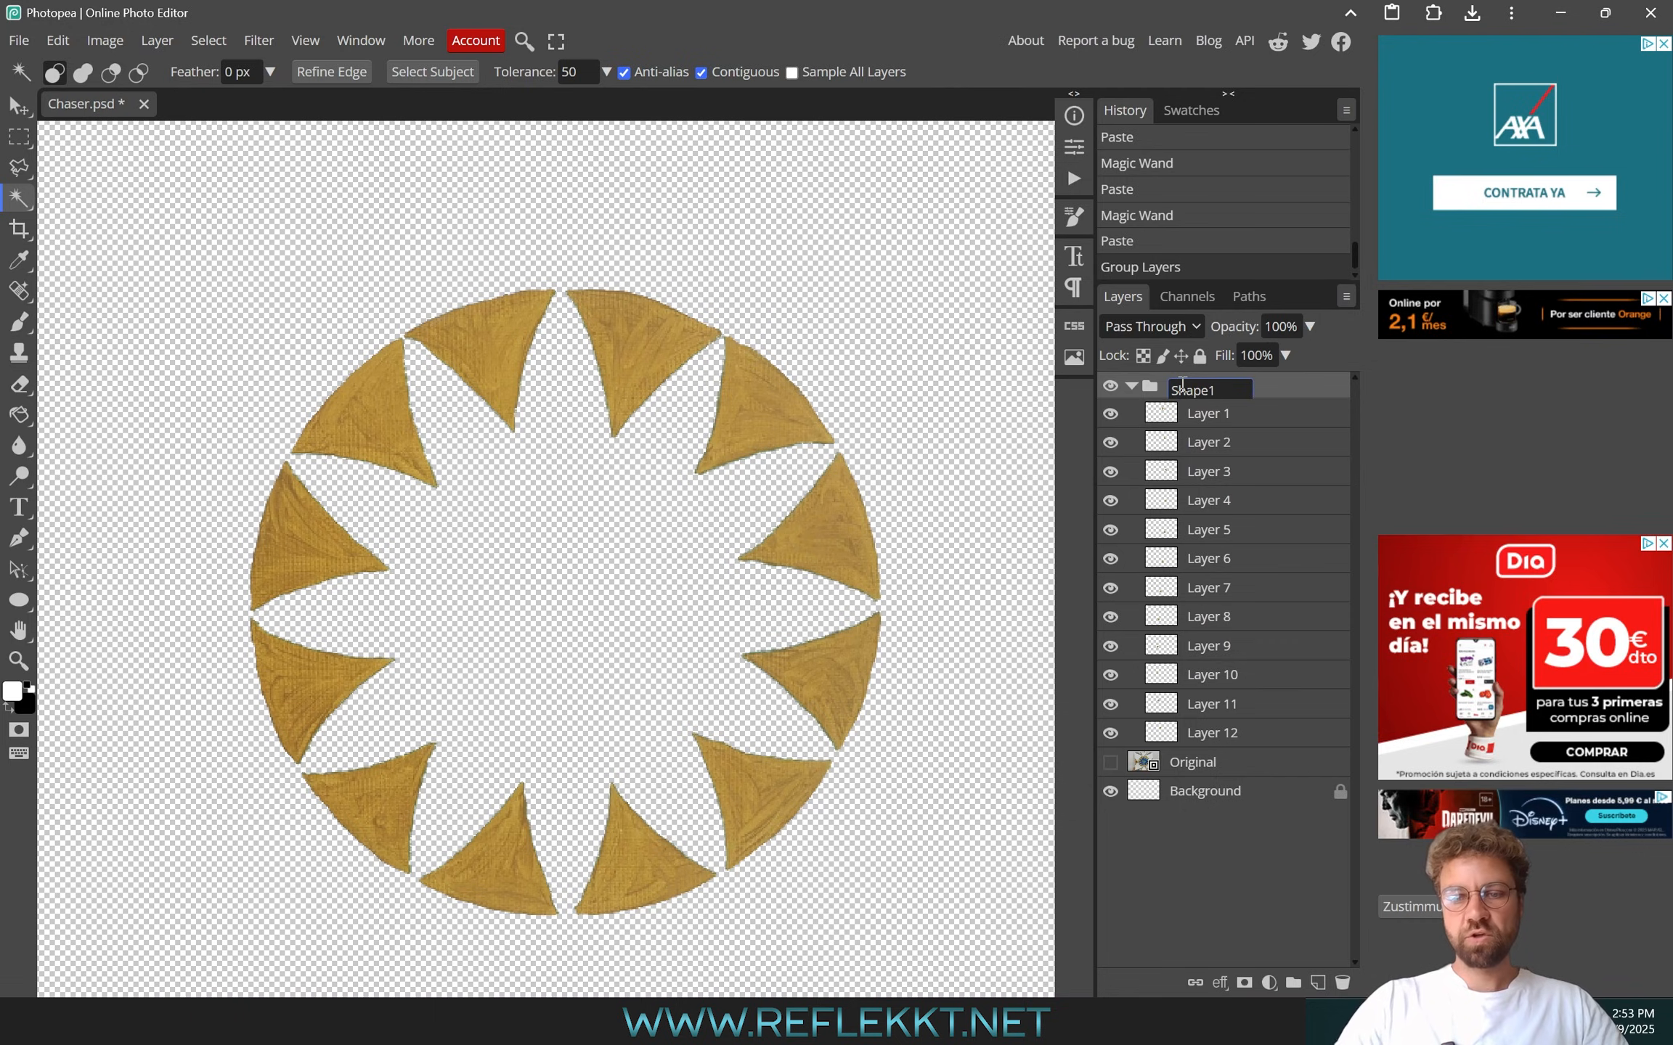
{"action": "key", "text": "Left"}
{"action": "type", "text": "0"}
{"action": "key", "text": "Return"}
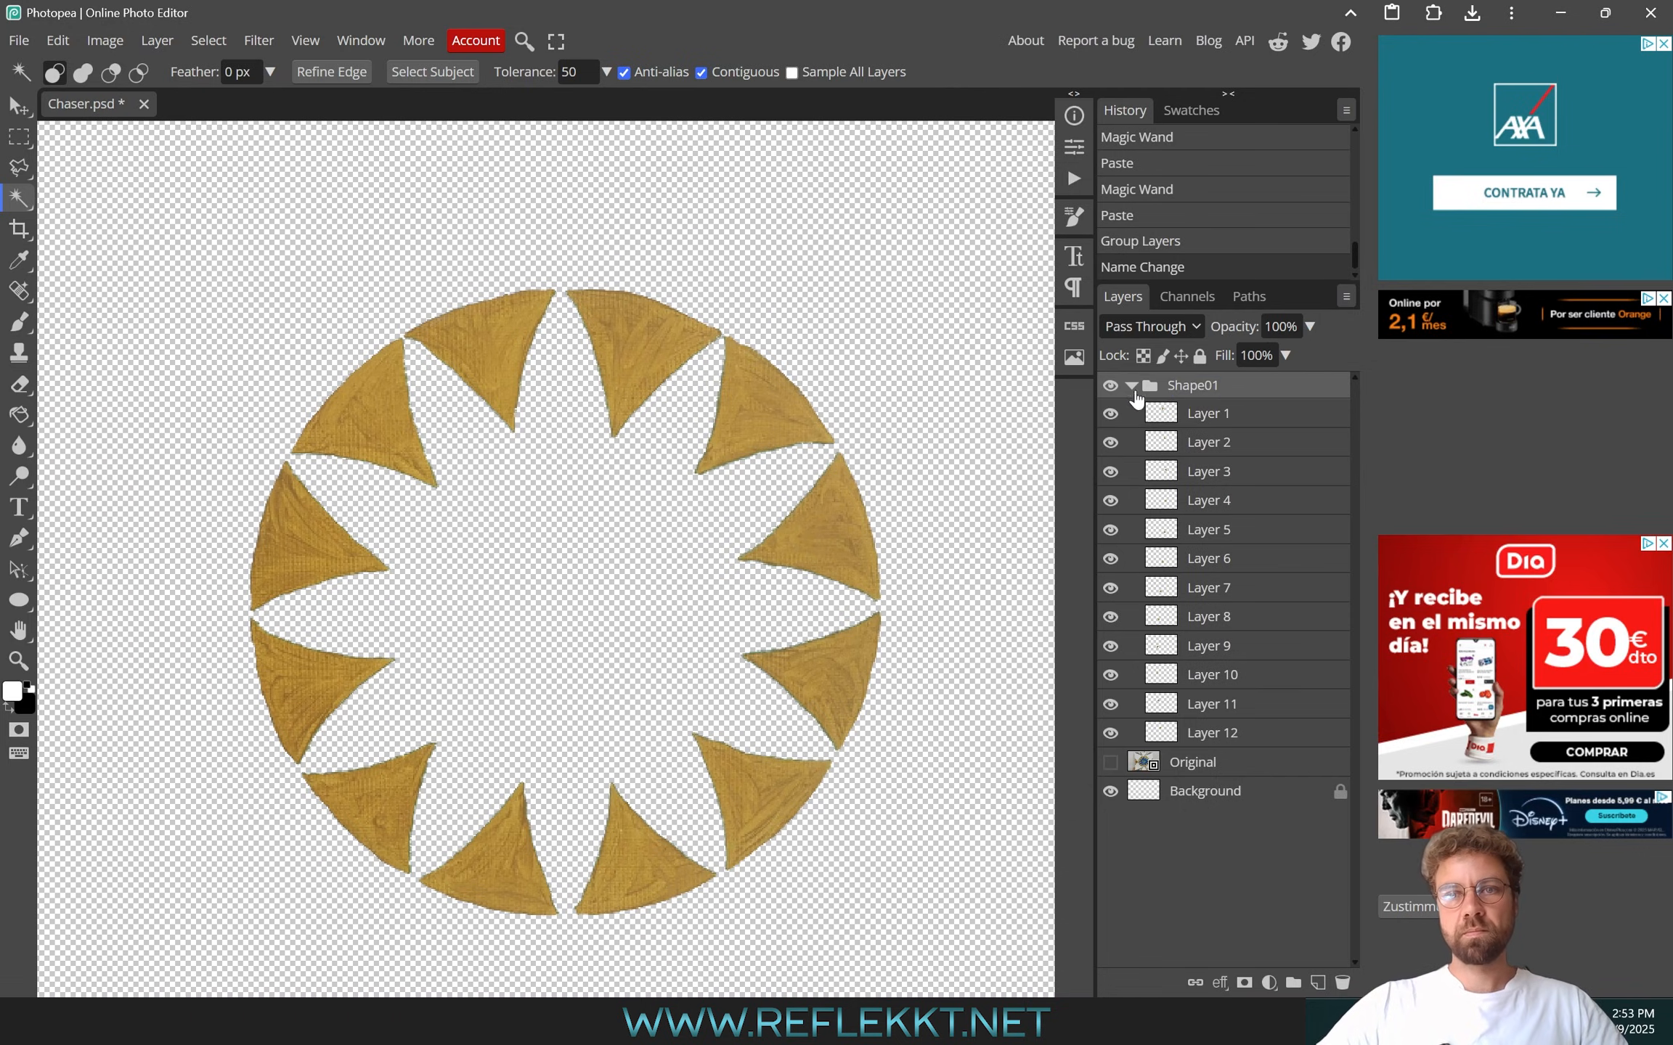
Collapse the Shape01 folder, then activate the Original layer and make it visible
{"action": "left_click", "coordinate": [1132, 386]}
{"action": "left_click", "coordinate": [1170, 418]}
{"action": "left_click", "coordinate": [1110, 414]}
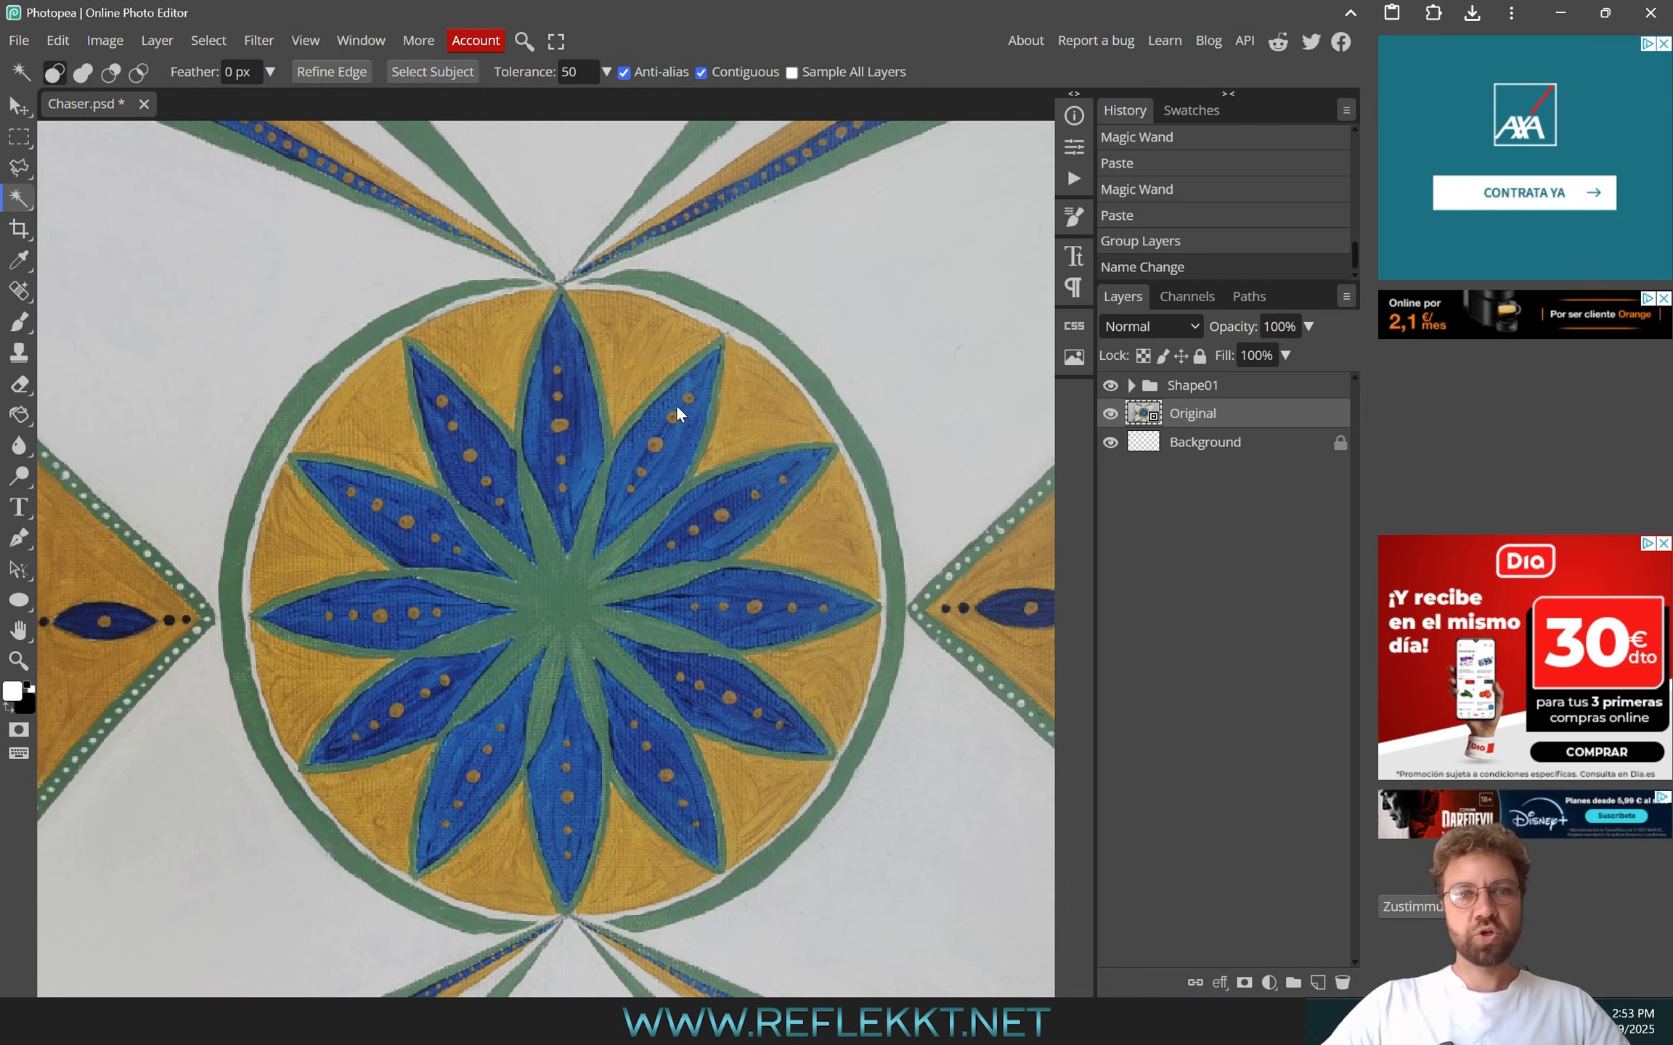
Try Magic Wand selections at different spots on the blue petals around 11, 12 and 1 o'clock
{"action": "left_click", "coordinate": [567, 341]}
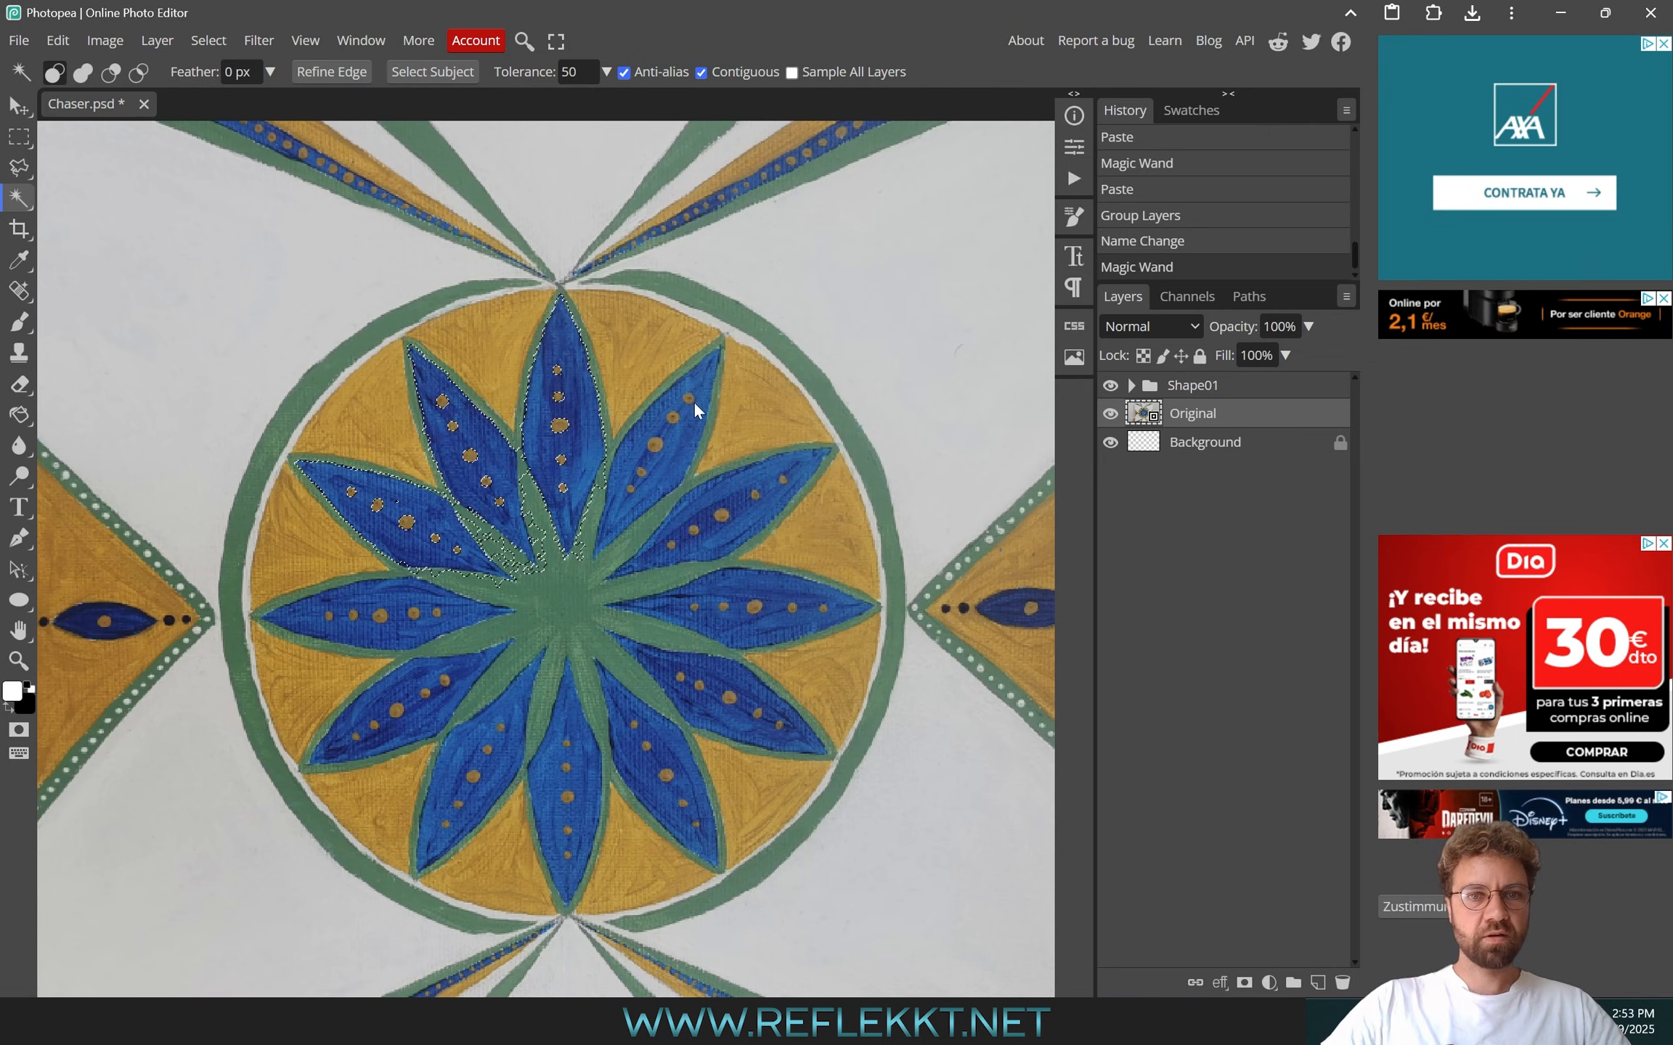
{"action": "left_click", "coordinate": [696, 382]}
{"action": "left_click", "coordinate": [556, 350]}
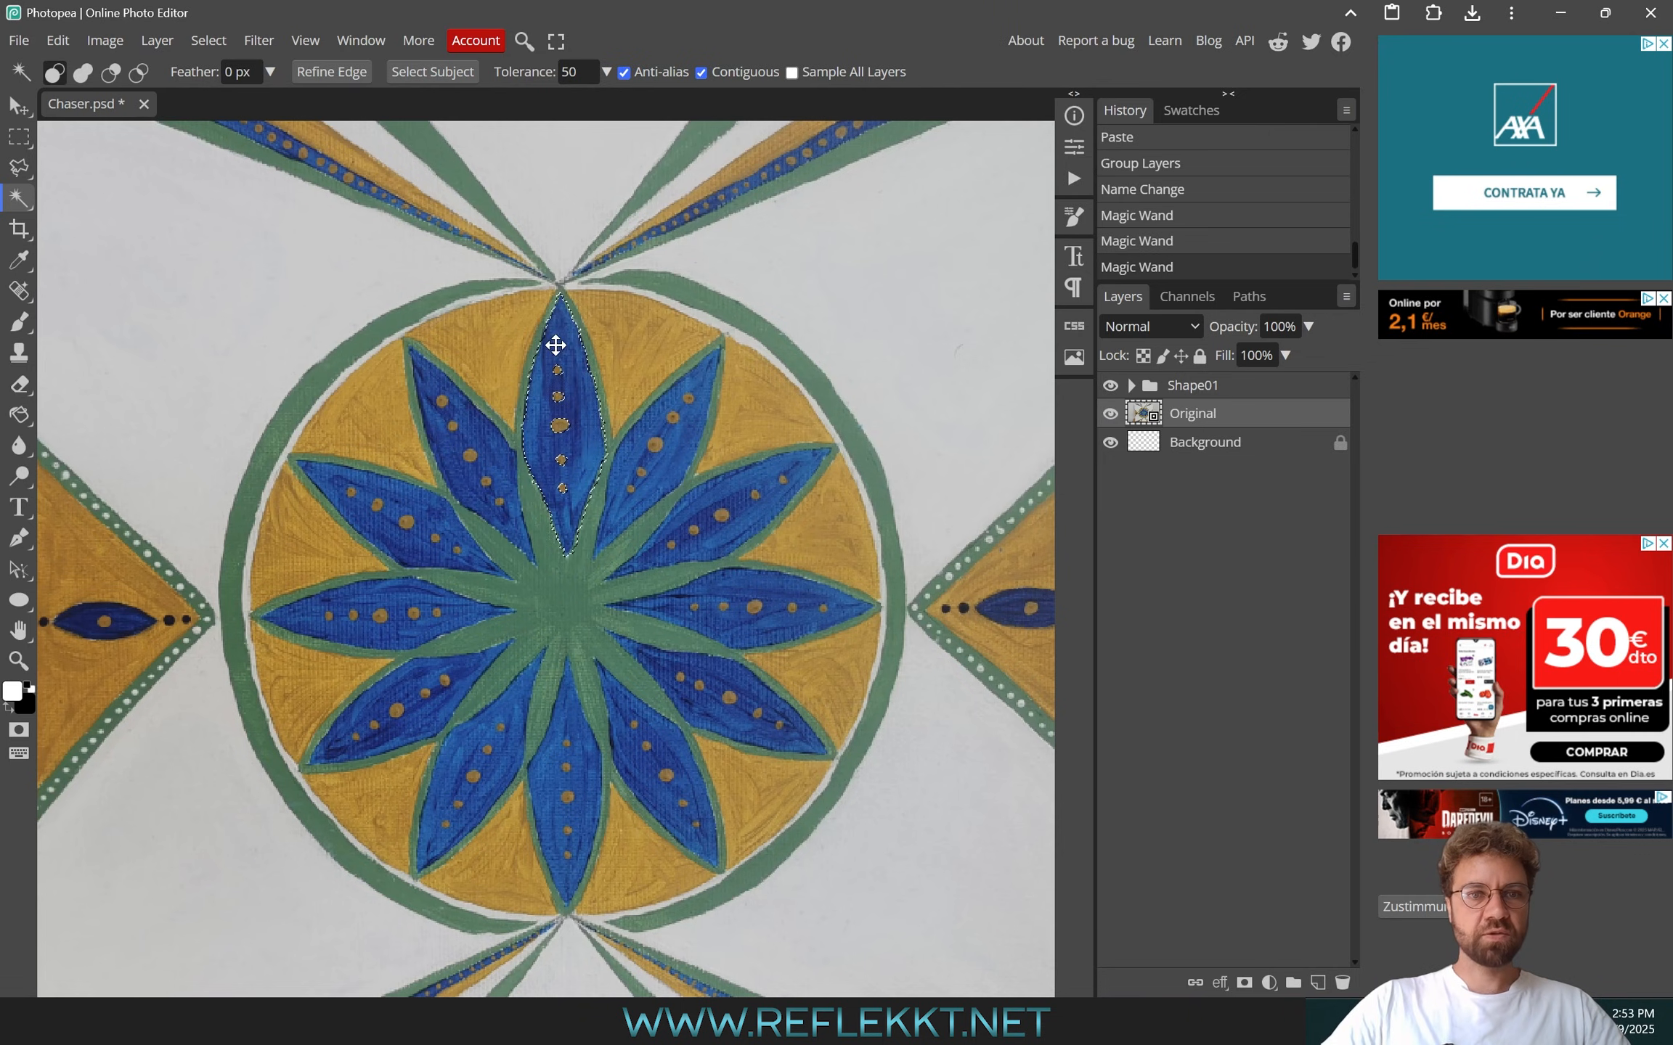
{"action": "left_click", "coordinate": [442, 397]}
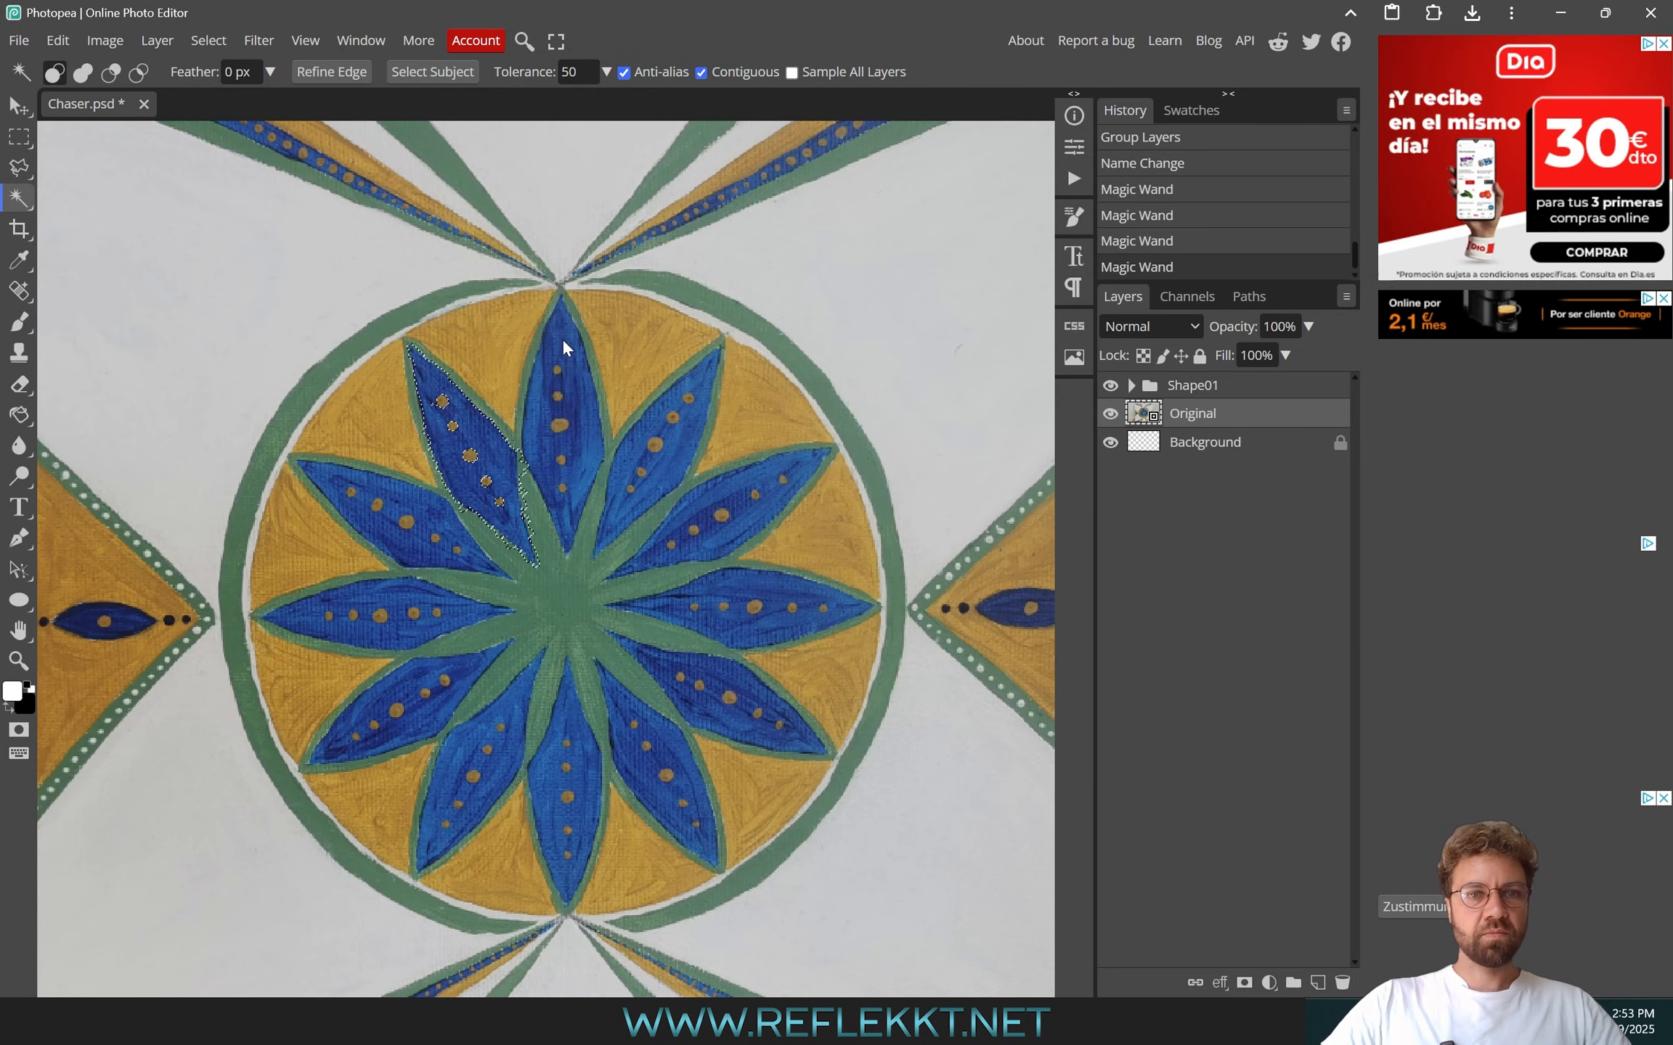
{"action": "left_click", "coordinate": [642, 352]}
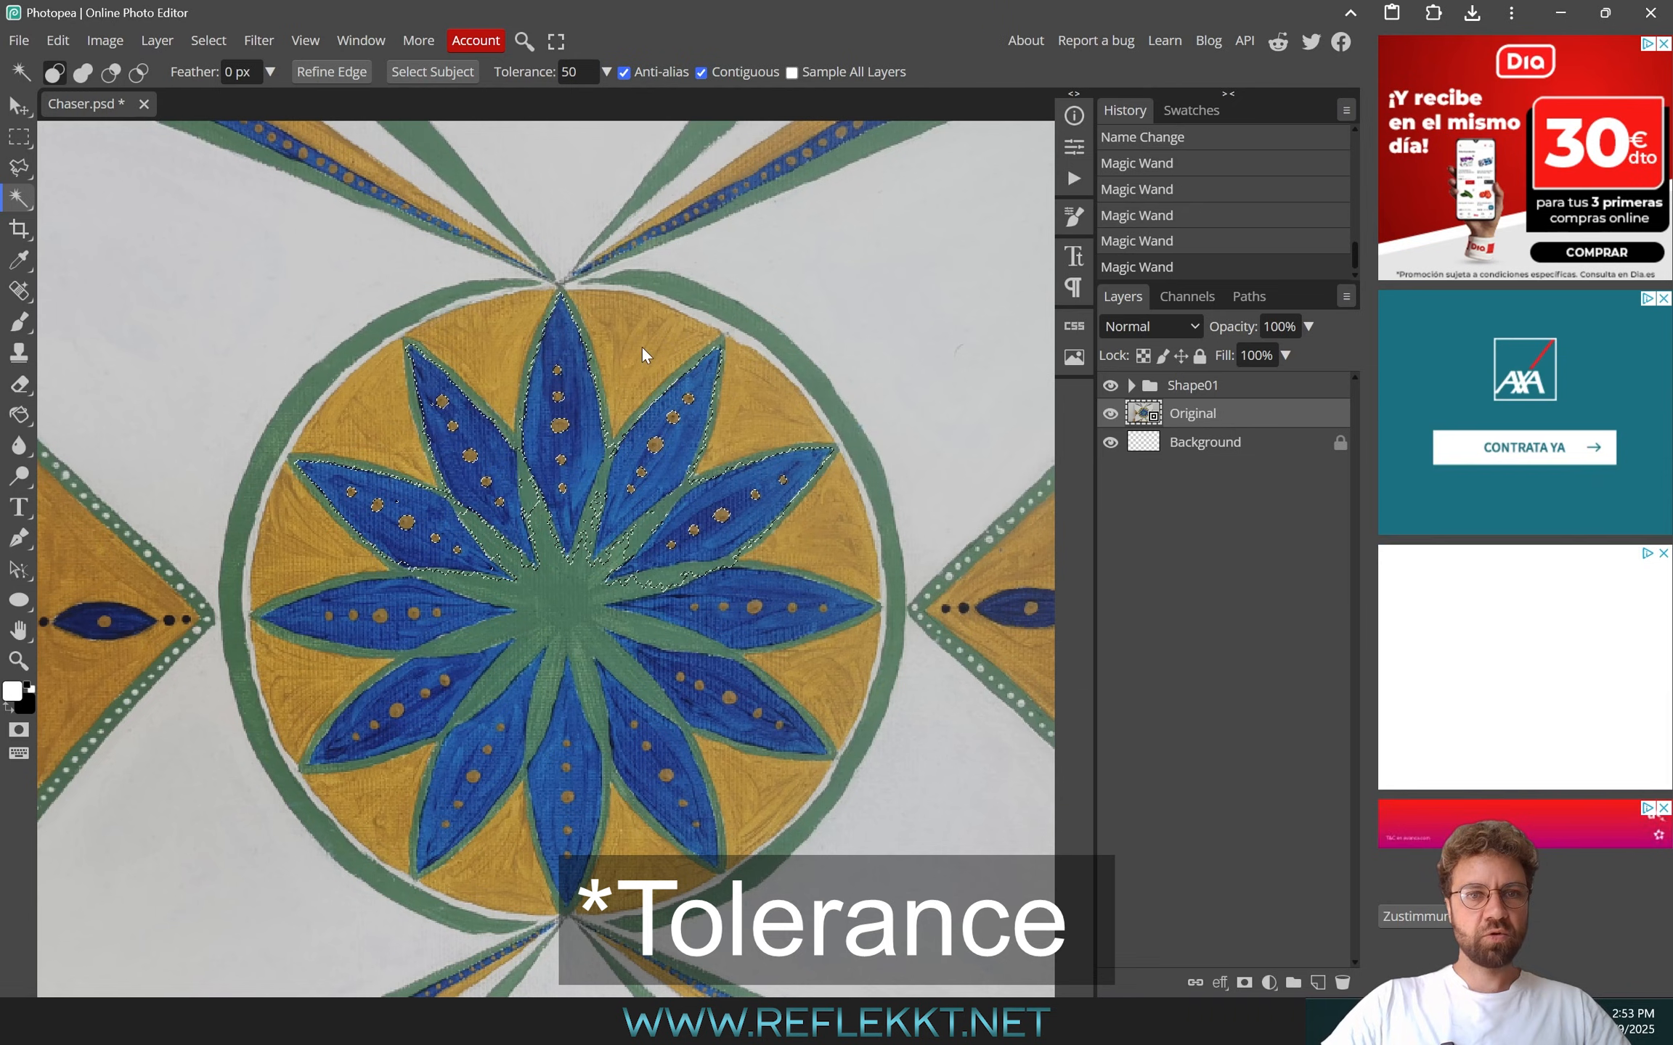
Copy the blue petals at 12 and 1 o'clock from the Original layer, each onto its own layer
{"action": "left_click_drag", "start_coordinate": [560, 350], "coordinate": [533, 346]}
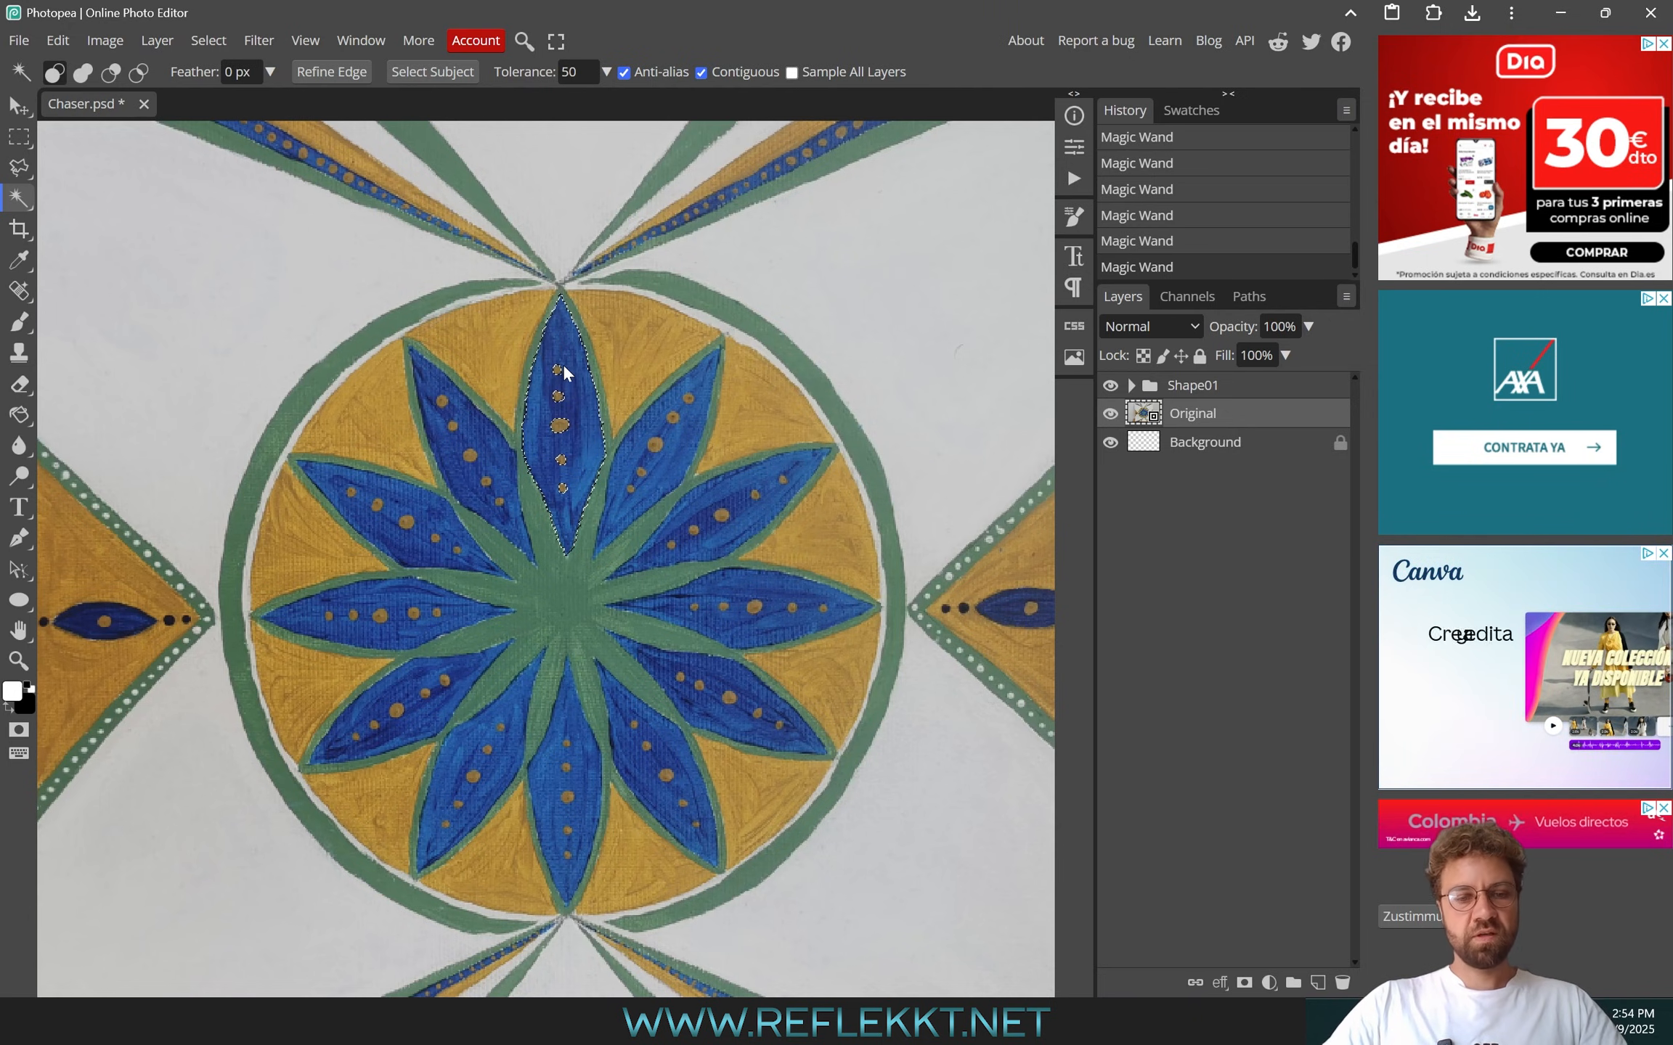
{"action": "key", "text": "ctrl+j"}
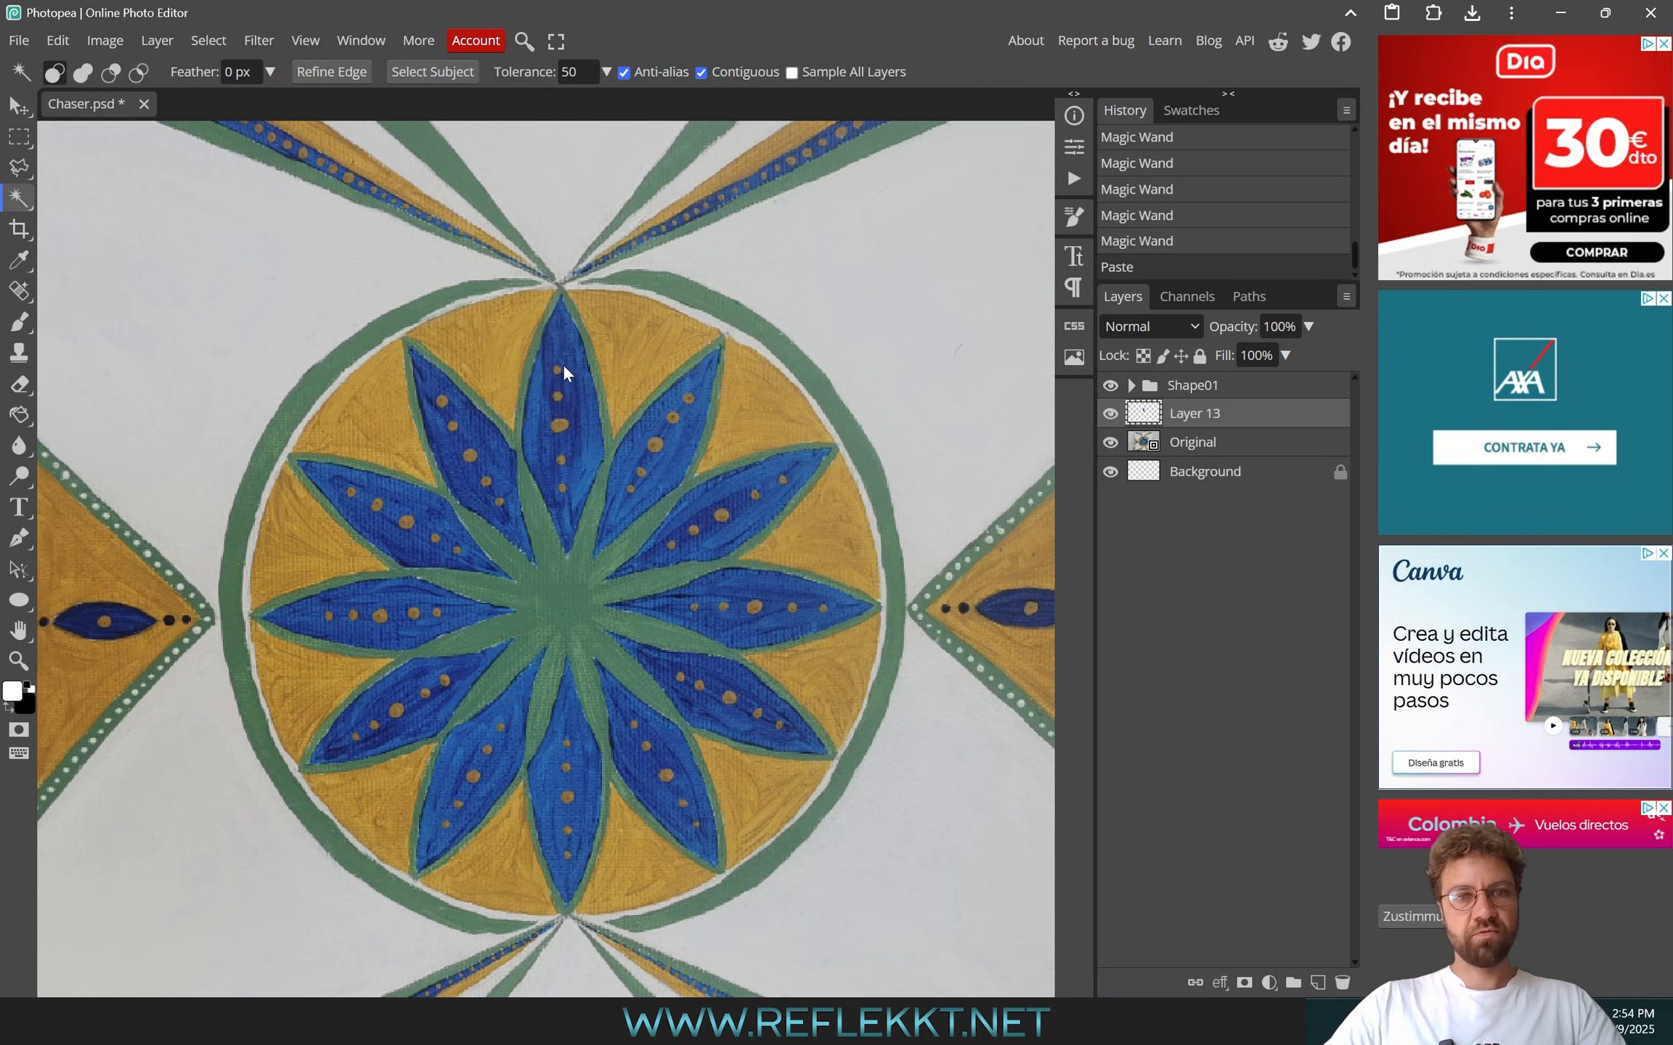
{"action": "left_click", "coordinate": [1200, 443]}
{"action": "left_click", "coordinate": [659, 467]}
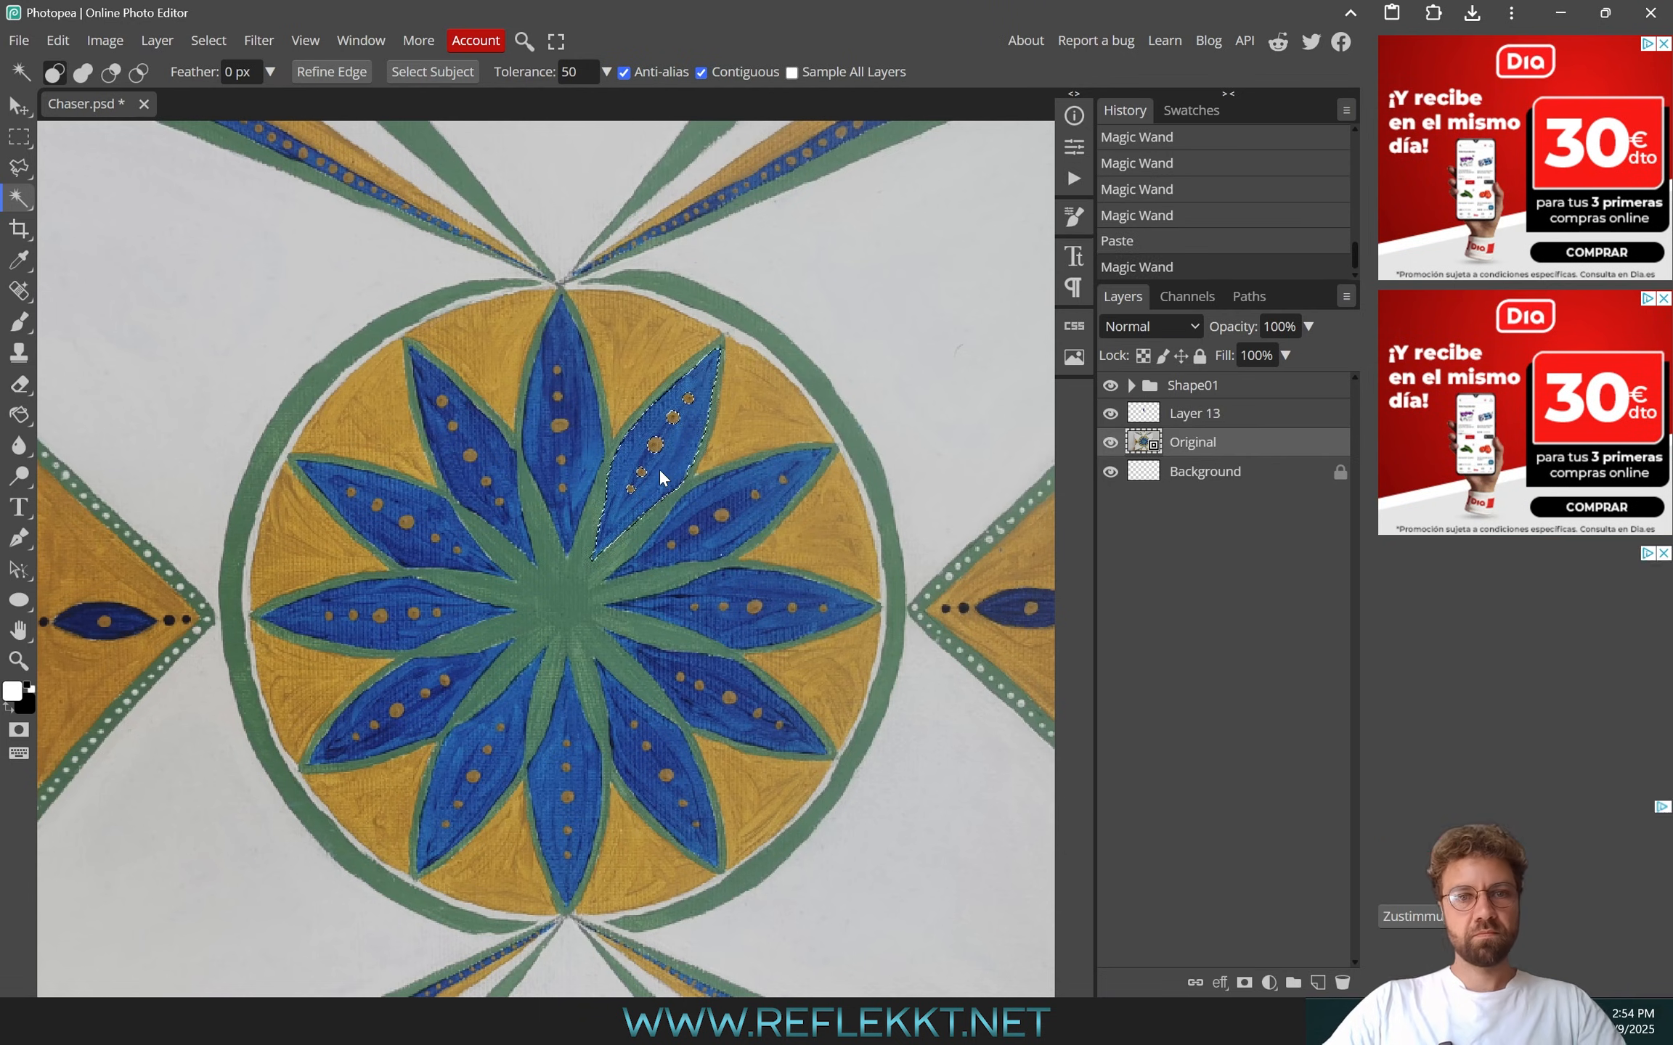
{"action": "key", "text": "ctrl+j"}
Copy the blue petals at 2 and 3 o'clock from the Original layer, each onto its own layer
{"action": "left_click", "coordinate": [1197, 472]}
{"action": "left_click", "coordinate": [734, 493]}
{"action": "key", "text": "ctrl+j"}
{"action": "left_click", "coordinate": [1198, 501]}
{"action": "left_click", "coordinate": [762, 585]}
{"action": "key", "text": "ctrl+j"}
Copy the remaining blue petals, ending with those at 9, 10 and 11 o'clock, each onto its own layer
{"action": "left_click", "coordinate": [1198, 675]}
{"action": "left_click", "coordinate": [395, 595]}
{"action": "key", "text": "ctrl+j"}
{"action": "left_click", "coordinate": [1198, 704]}
{"action": "left_click", "coordinate": [403, 485]}
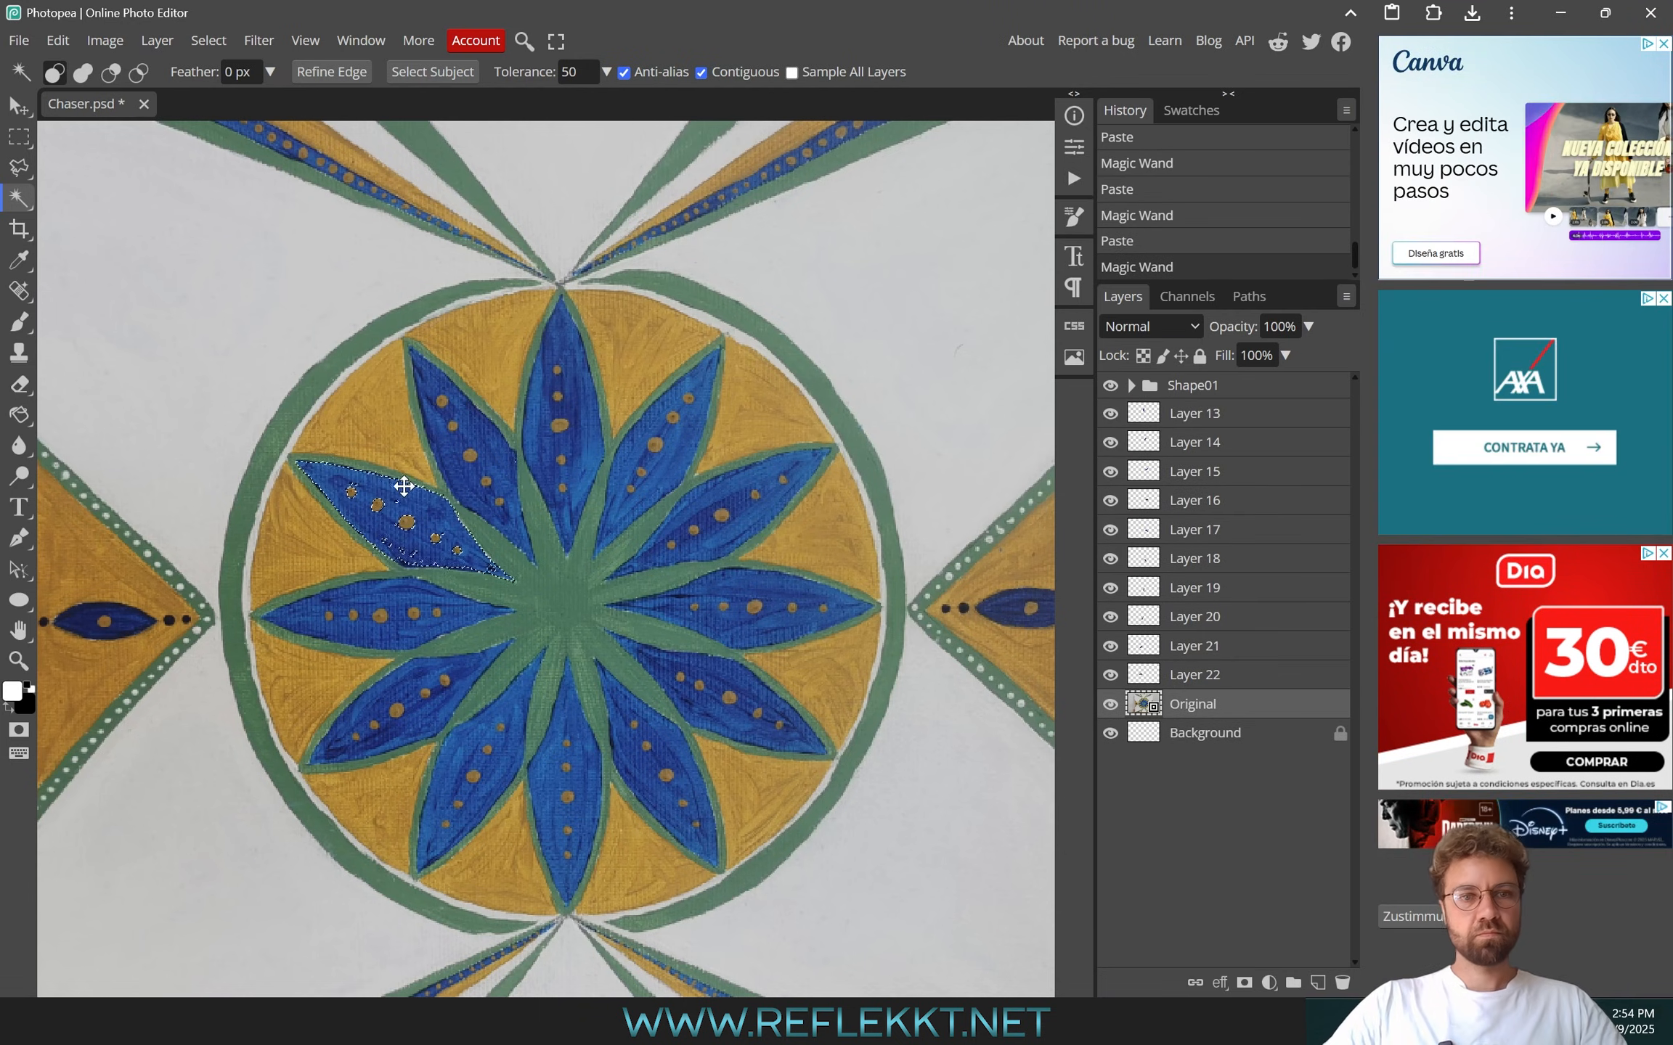
{"action": "key", "text": "ctrl+j"}
{"action": "left_click", "coordinate": [1198, 733]}
Group Layer 13 through Layer 24 into a folder and name it Shape02
{"action": "left_click", "coordinate": [1212, 420]}
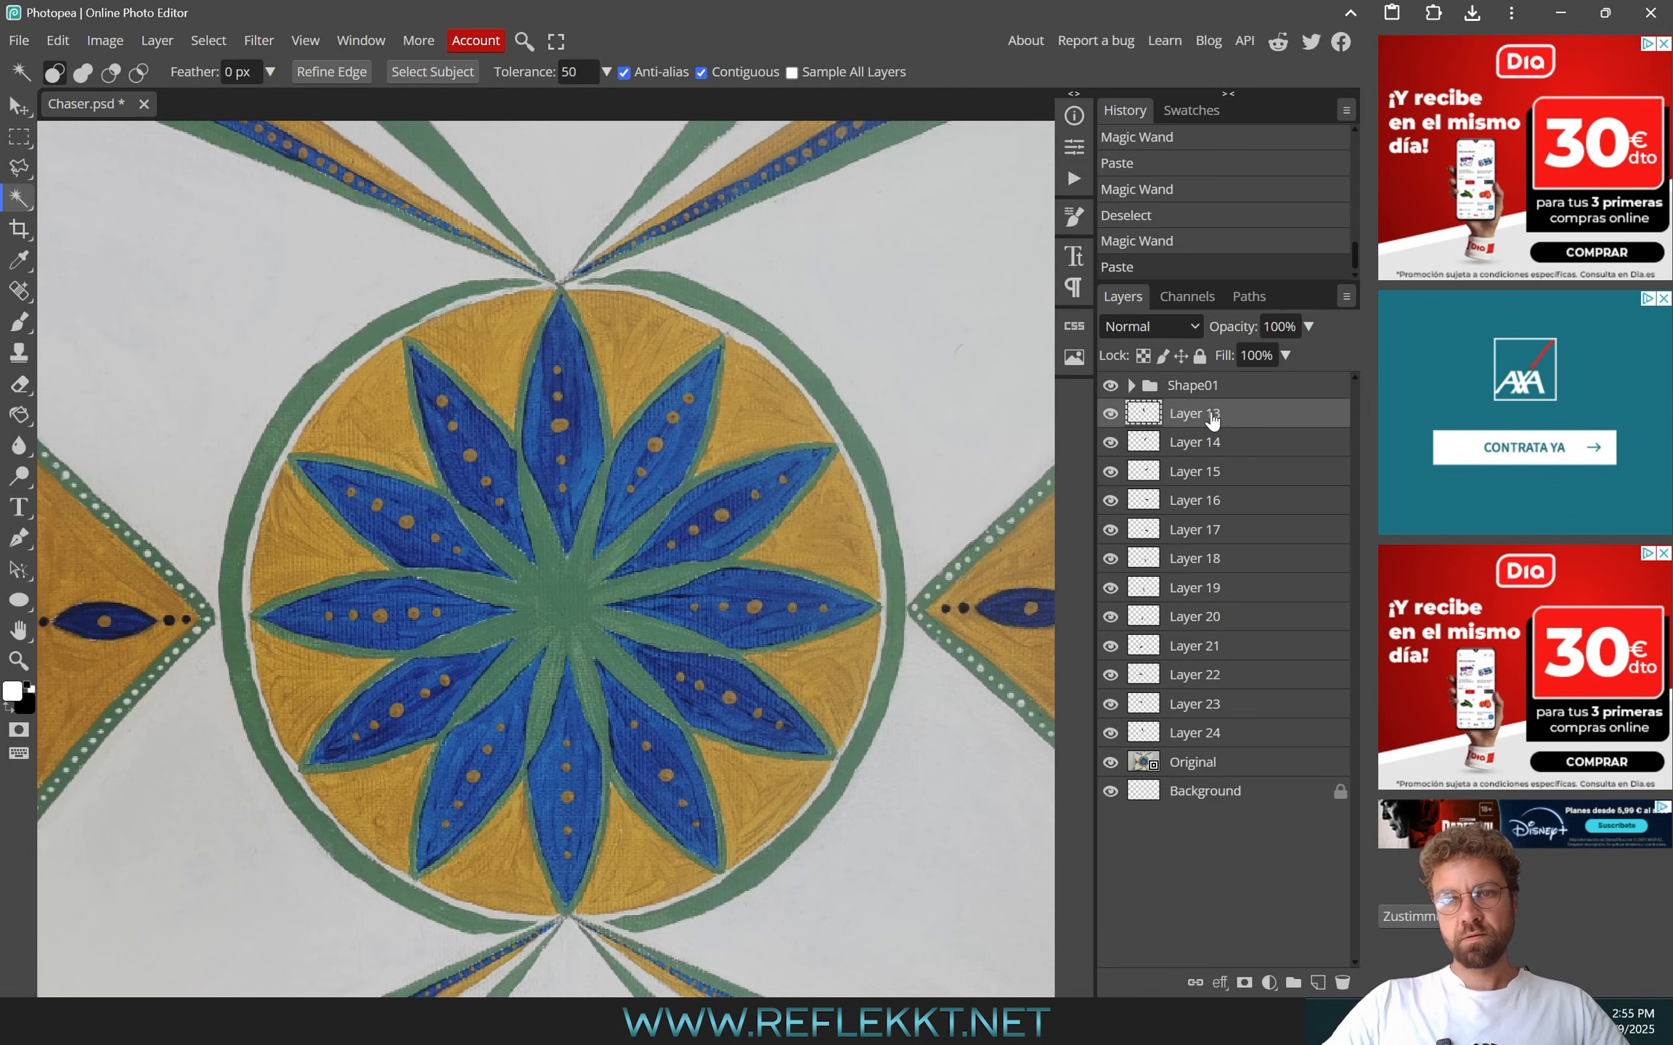
{"action": "left_click", "coordinate": [1205, 737], "text": "shift"}
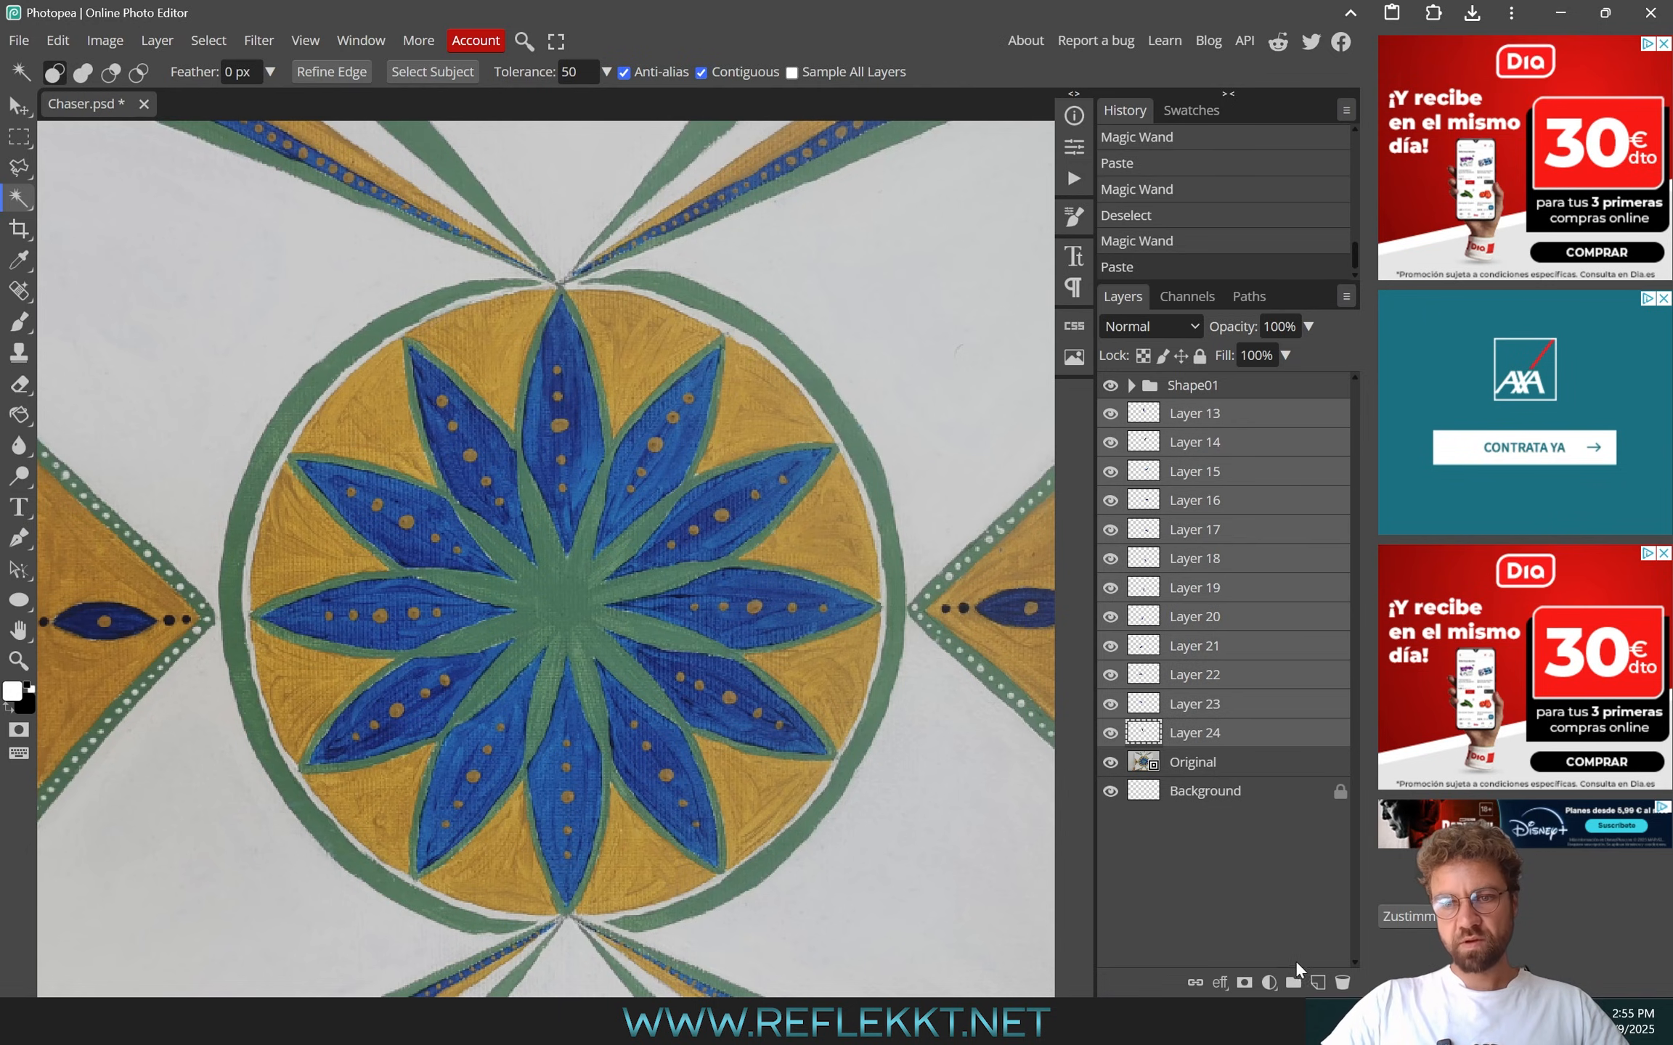
{"action": "left_click", "coordinate": [1293, 983]}
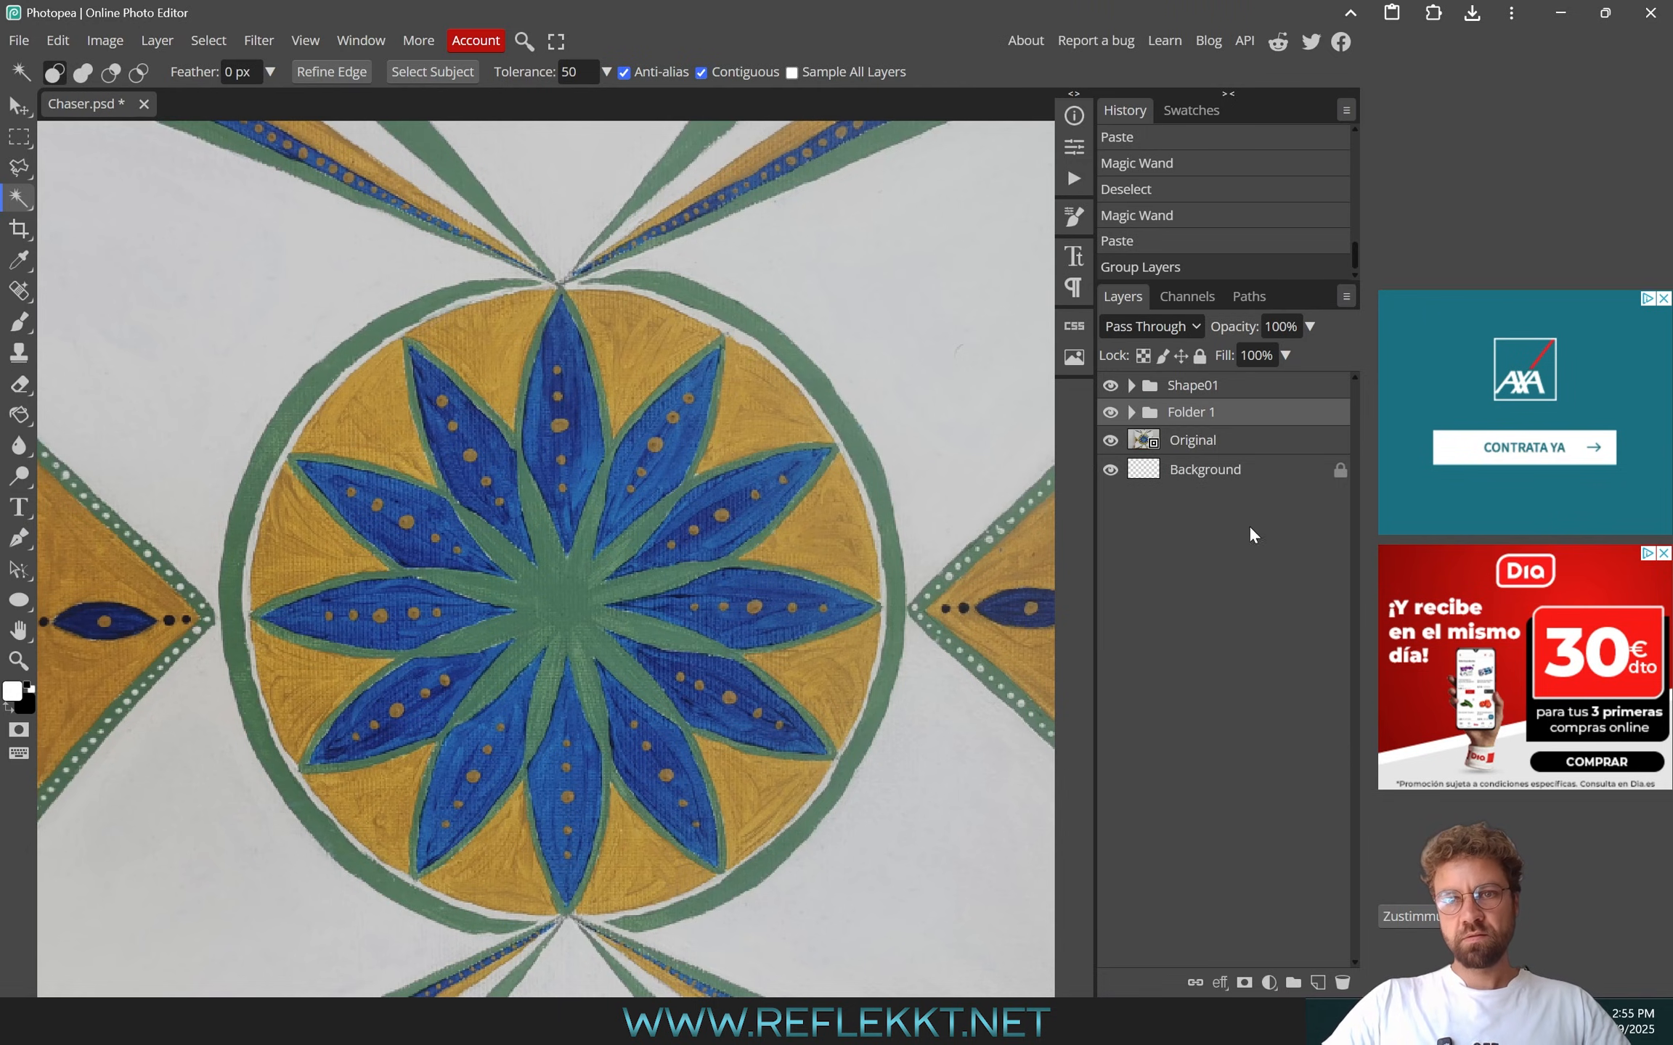
{"action": "double_click", "coordinate": [1208, 415]}
{"action": "type", "text": "Shaoe"}
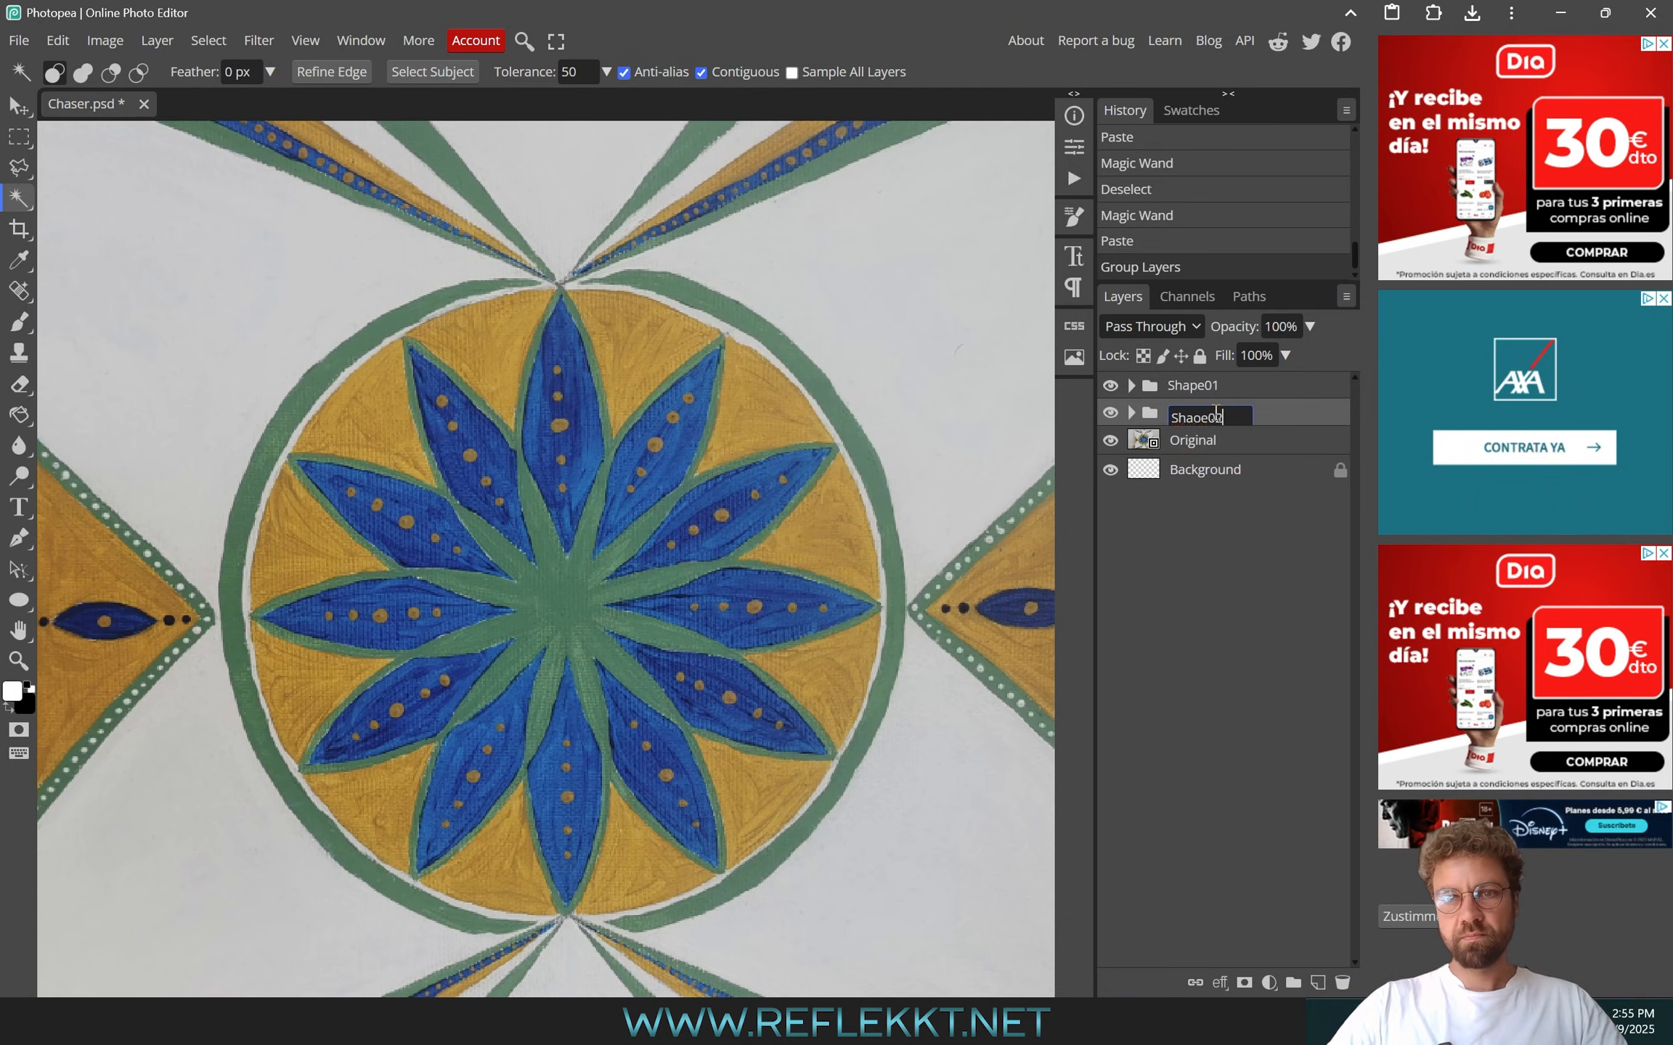
{"action": "type", "text": "02"}
Copy the green flower centre and two further painted areas from the Original layer onto three separate layers
{"action": "left_click", "coordinate": [1205, 440]}
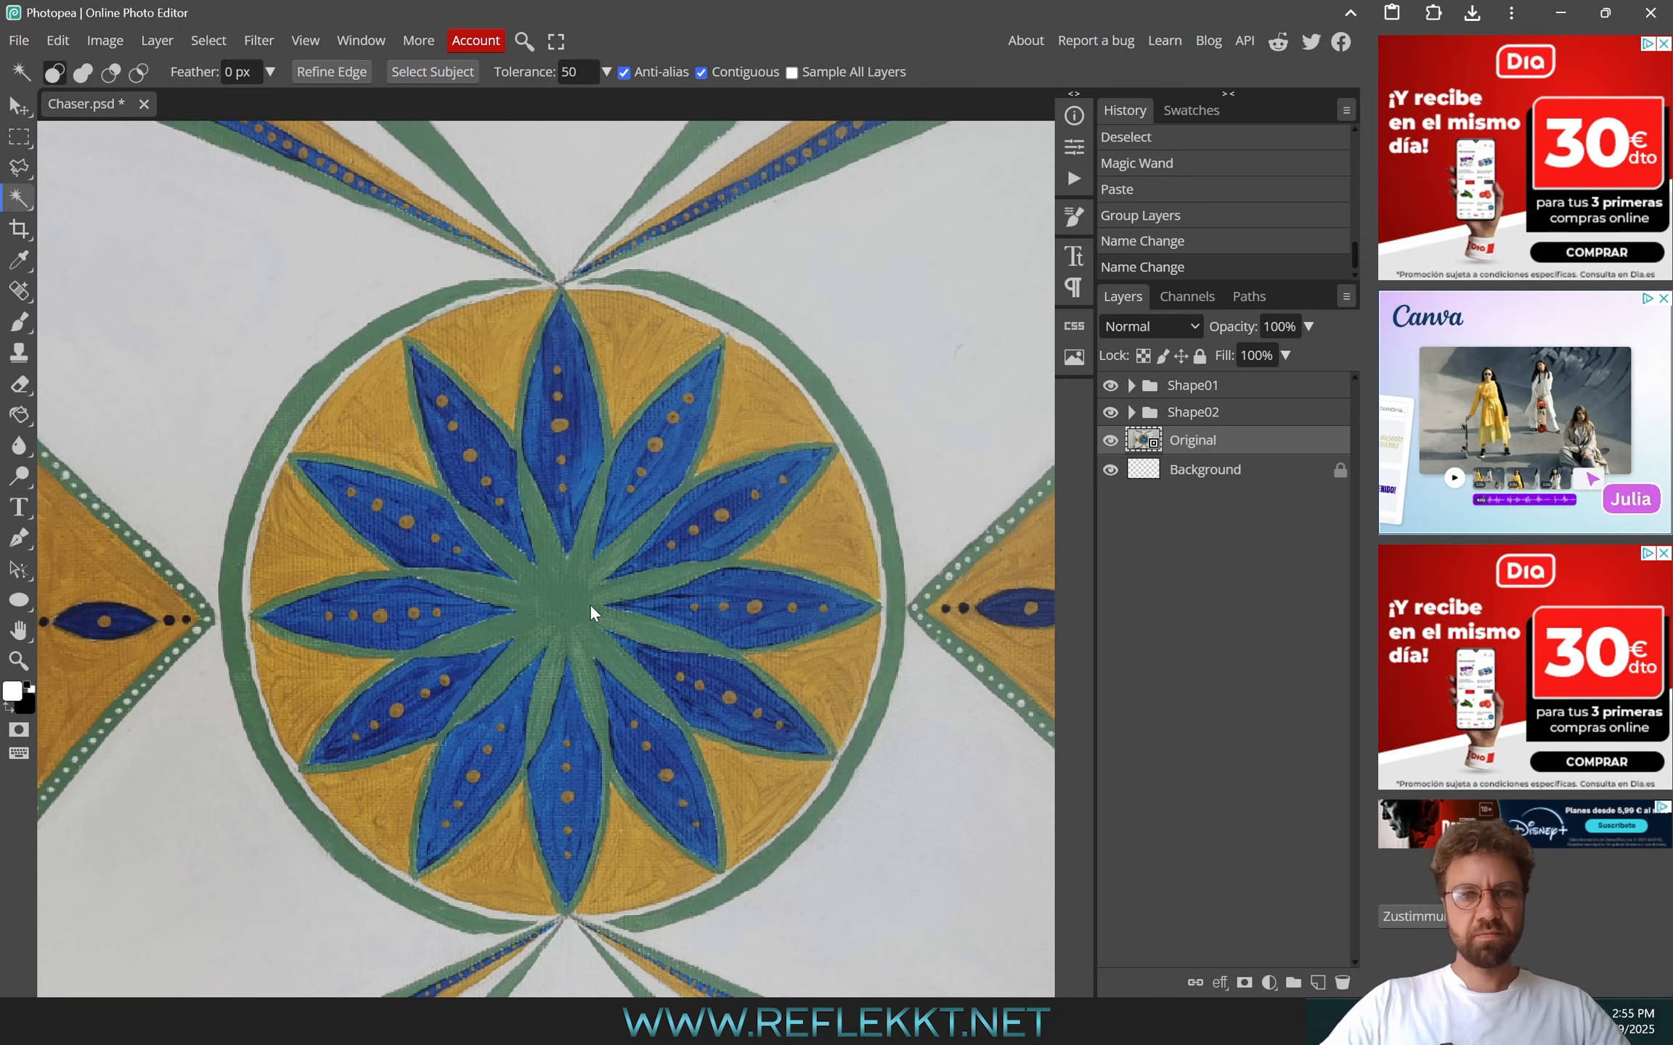
{"action": "left_click", "coordinate": [557, 597]}
{"action": "key", "text": "ctrl+d"}
{"action": "left_click", "coordinate": [512, 590]}
{"action": "key", "text": "ctrl+v"}
{"action": "left_click", "coordinate": [1192, 470]}
{"action": "key", "text": "ctrl+v"}
{"action": "left_click", "coordinate": [1192, 498]}
{"action": "key", "text": "ctrl+v"}
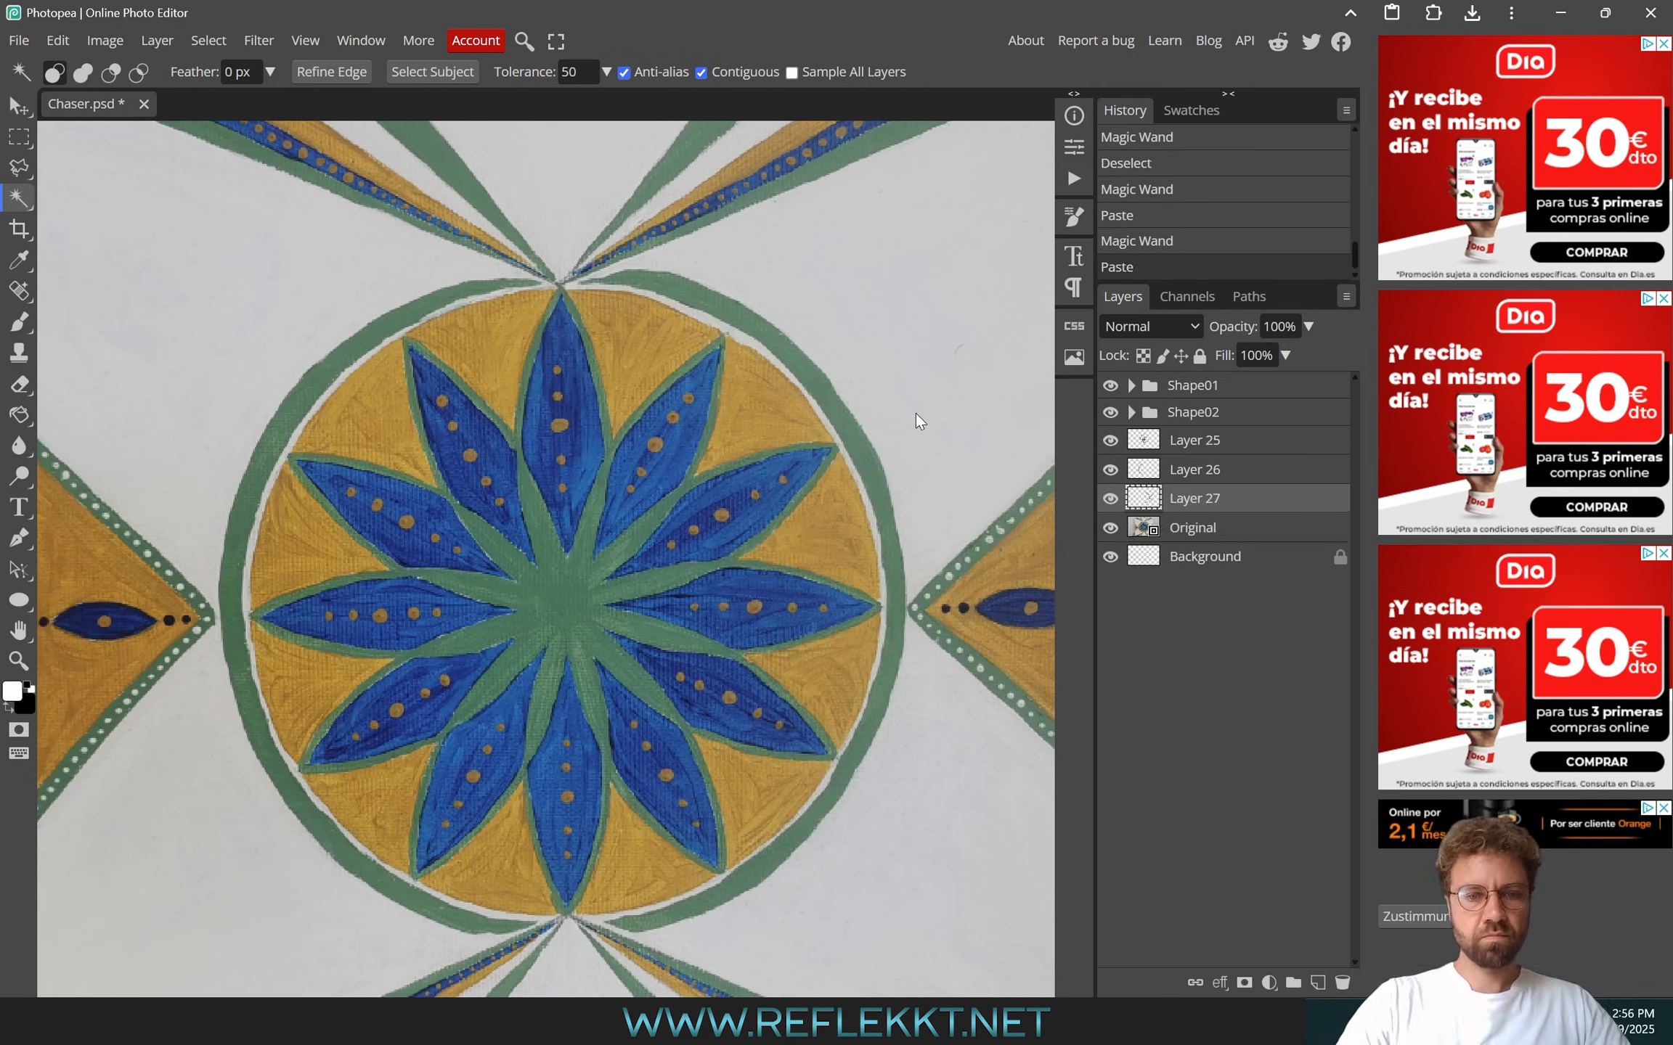
Group Layer 25 through Layer 27 into a folder named Shape03 and reactivate the Original layer
{"action": "scroll", "coordinate": [610, 494], "scroll_direction": "down", "scroll_amount": 2, "text": "alt"}
{"action": "left_click", "coordinate": [1194, 441], "text": "shift"}
{"action": "key", "text": "ctrl+g"}
{"action": "double_click", "coordinate": [1193, 439]}
{"action": "type", "text": "Shape03"}
{"action": "left_click", "coordinate": [1192, 469]}
{"action": "scroll", "coordinate": [607, 585], "scroll_direction": "up", "scroll_amount": 1, "text": "alt"}
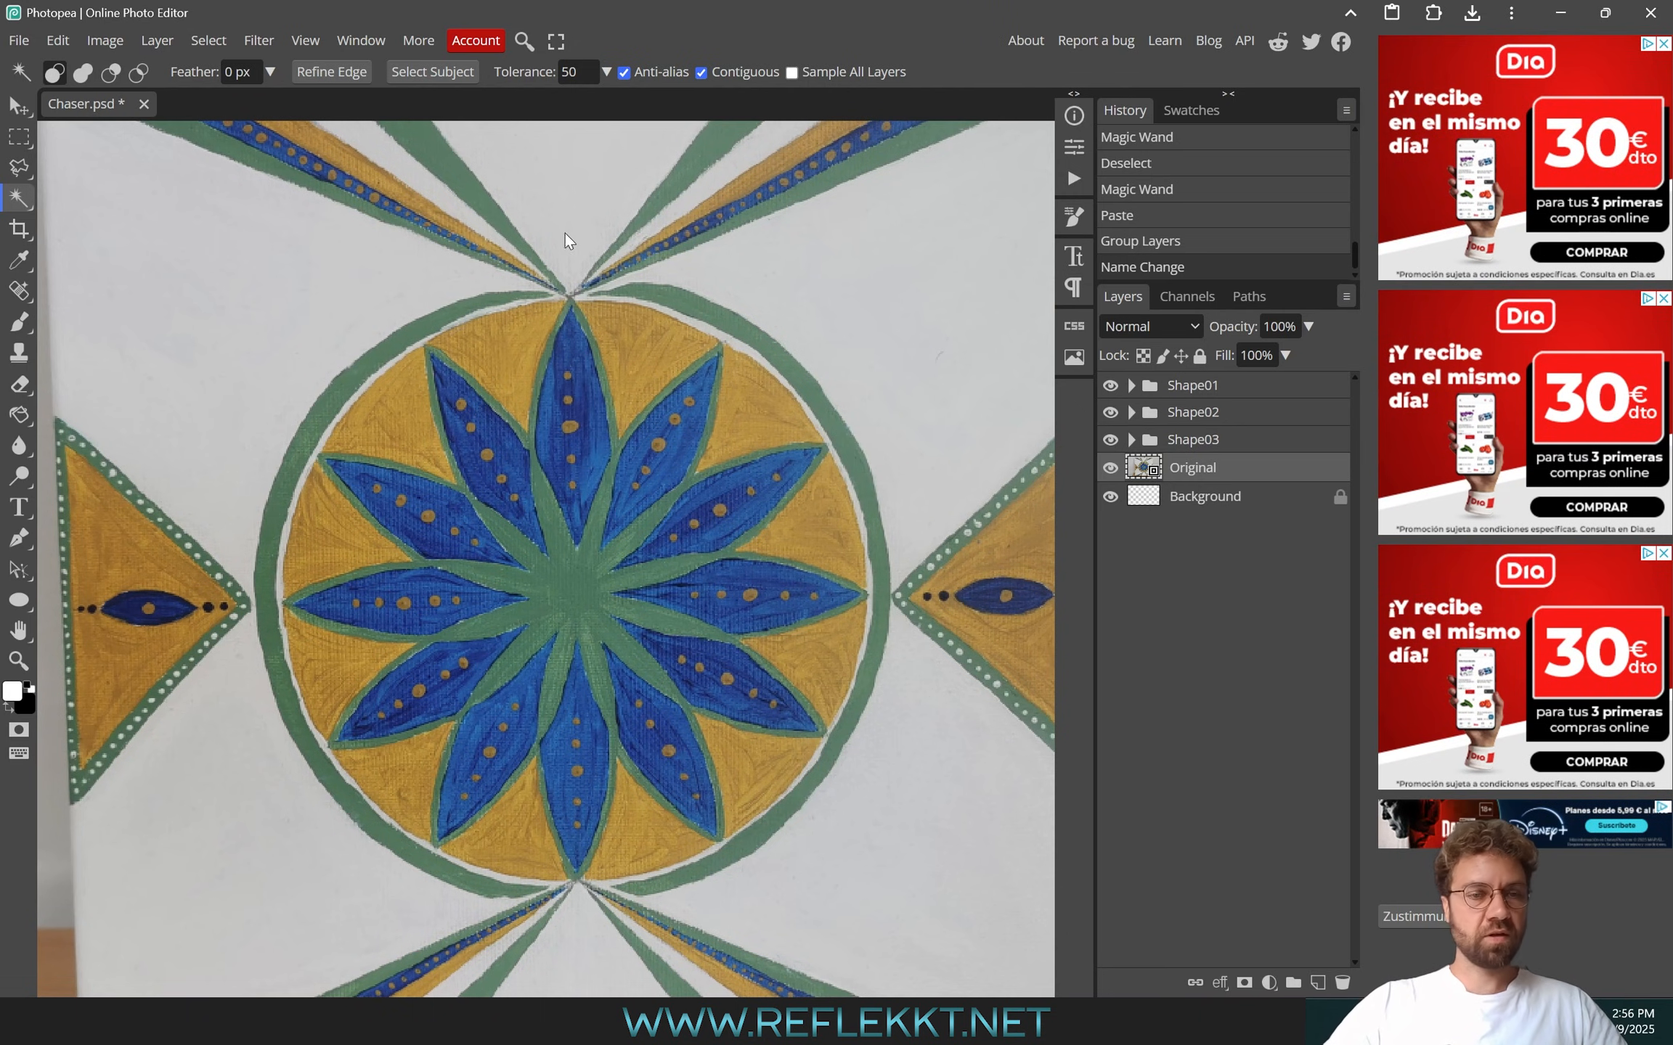
{"action": "scroll", "coordinate": [573, 446], "scroll_direction": "down", "scroll_amount": 1}
{"action": "scroll", "coordinate": [617, 435], "scroll_direction": "up", "scroll_amount": 2}
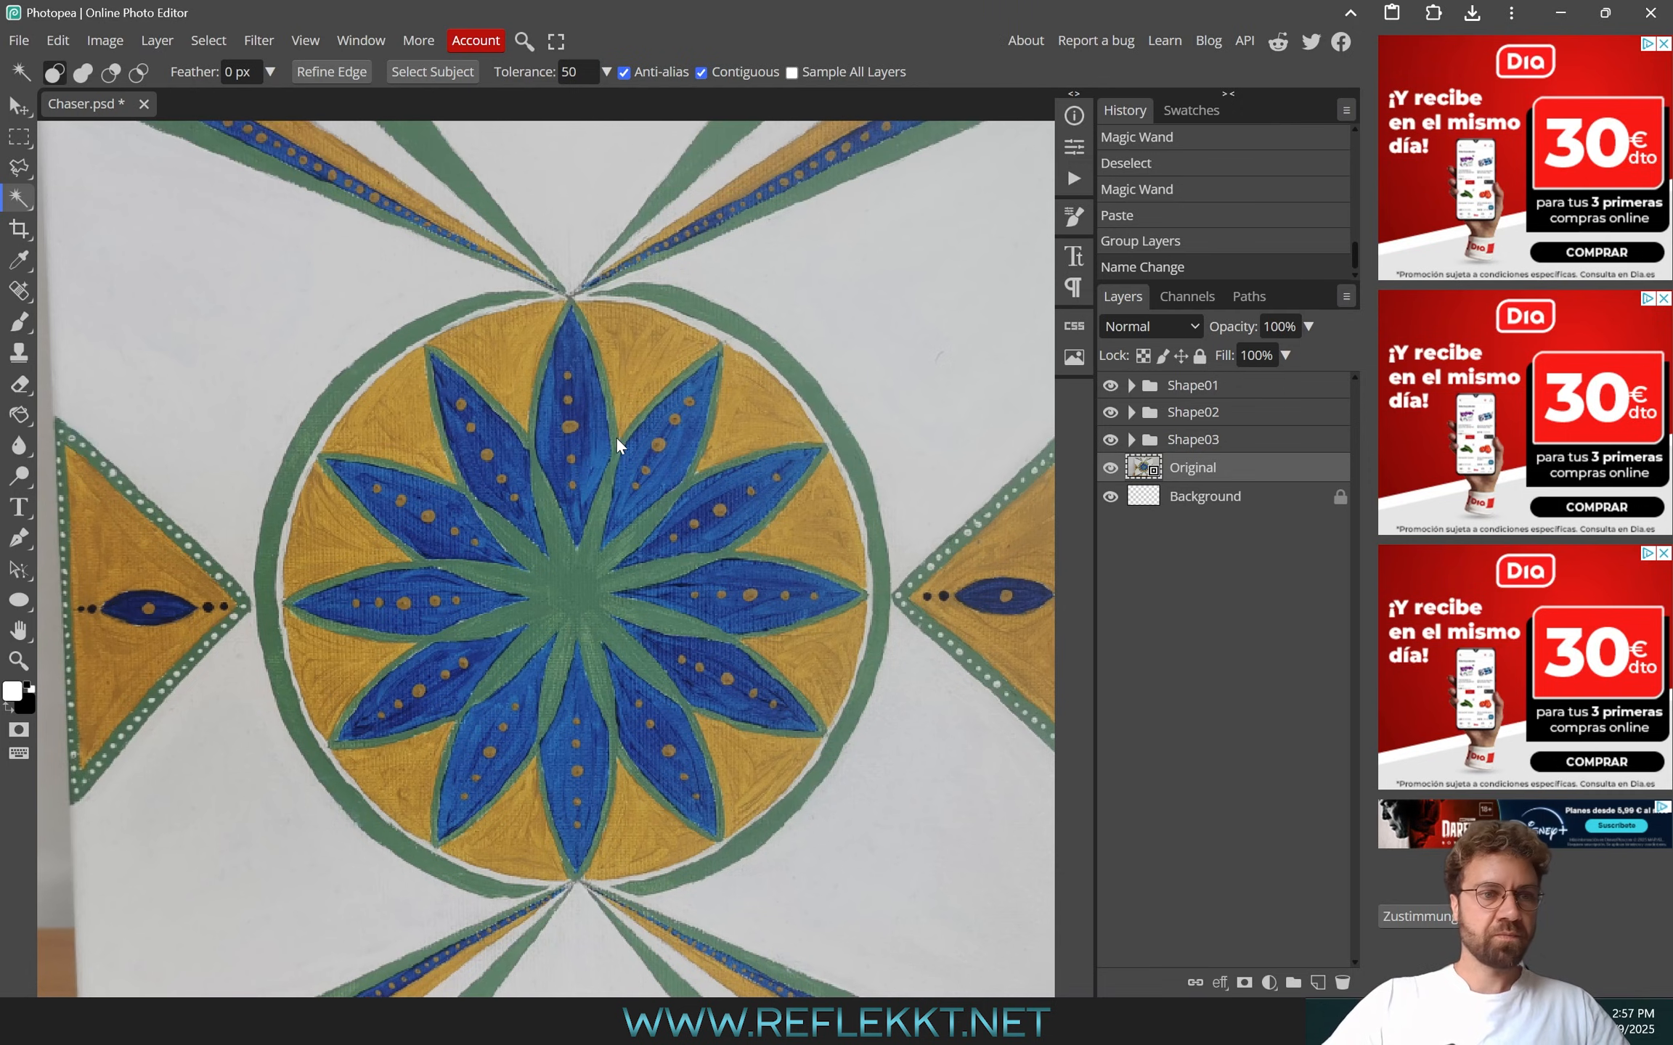
{"action": "scroll", "coordinate": [794, 410], "scroll_direction": "down", "scroll_amount": 2}
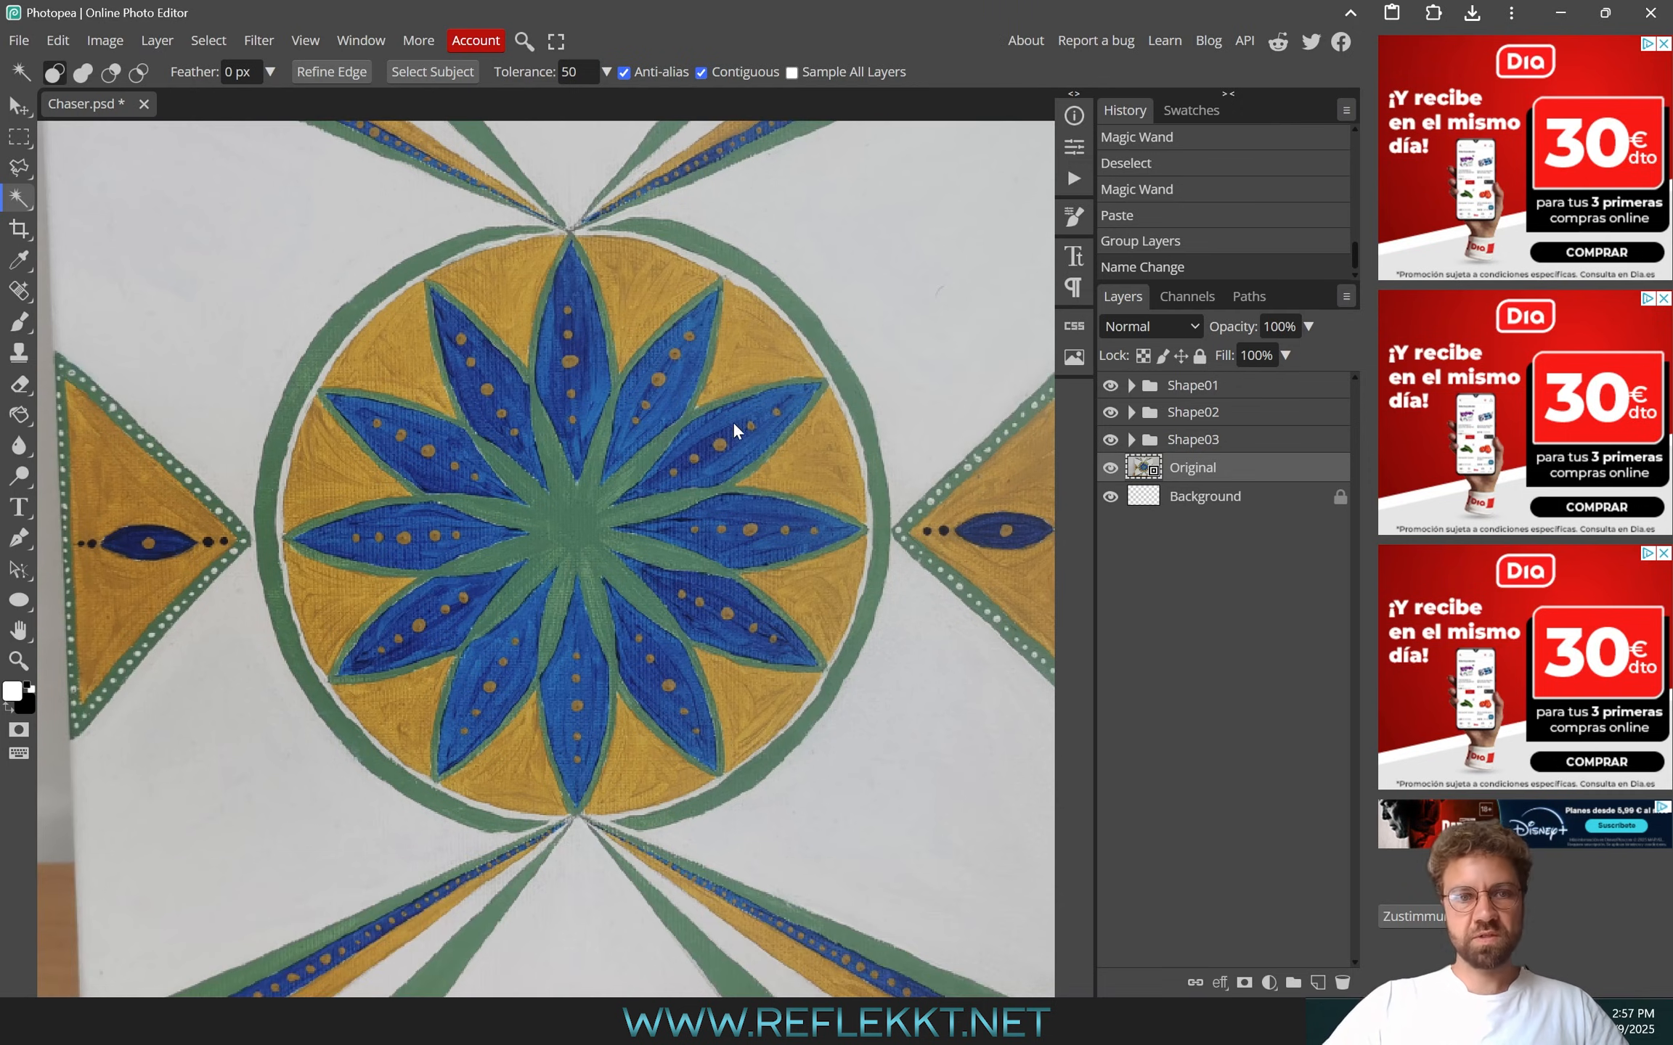
{"action": "scroll", "coordinate": [578, 421], "scroll_direction": "up", "scroll_amount": 1, "text": "alt"}
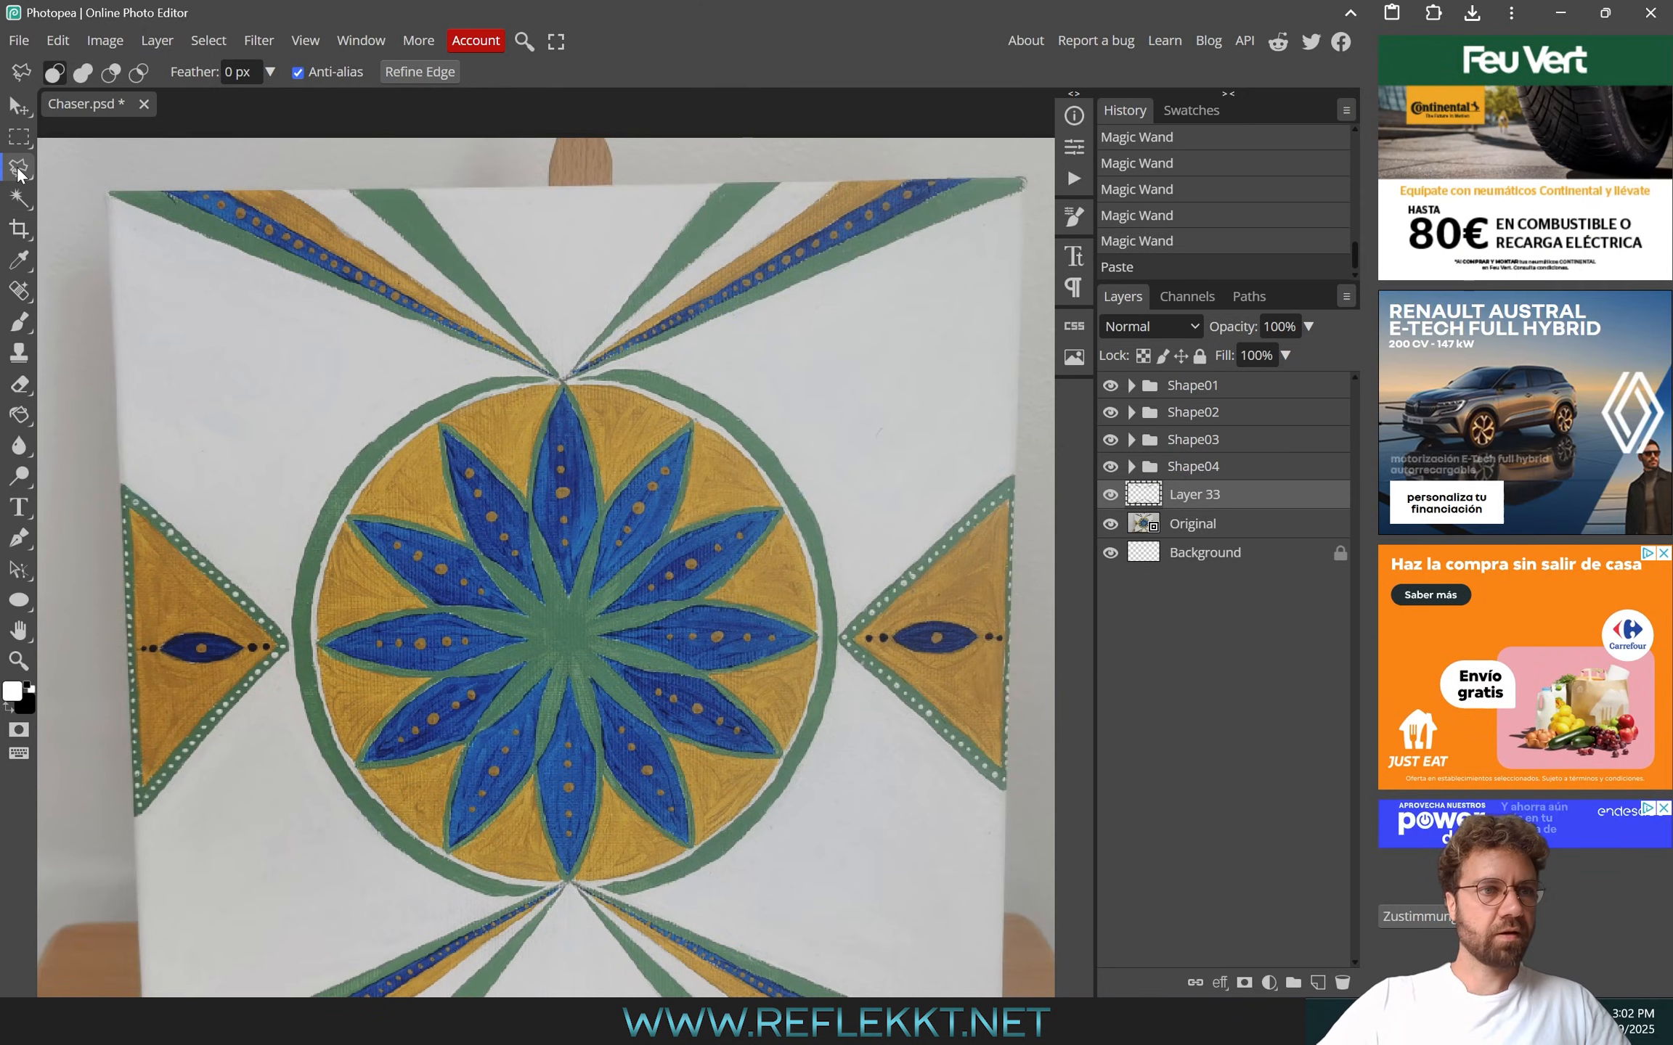
Outline the rays' dotted blue stripes on the Original layer with the Polygonal Lasso and copy them onto their own layers
{"action": "right_click", "coordinate": [18, 169]}
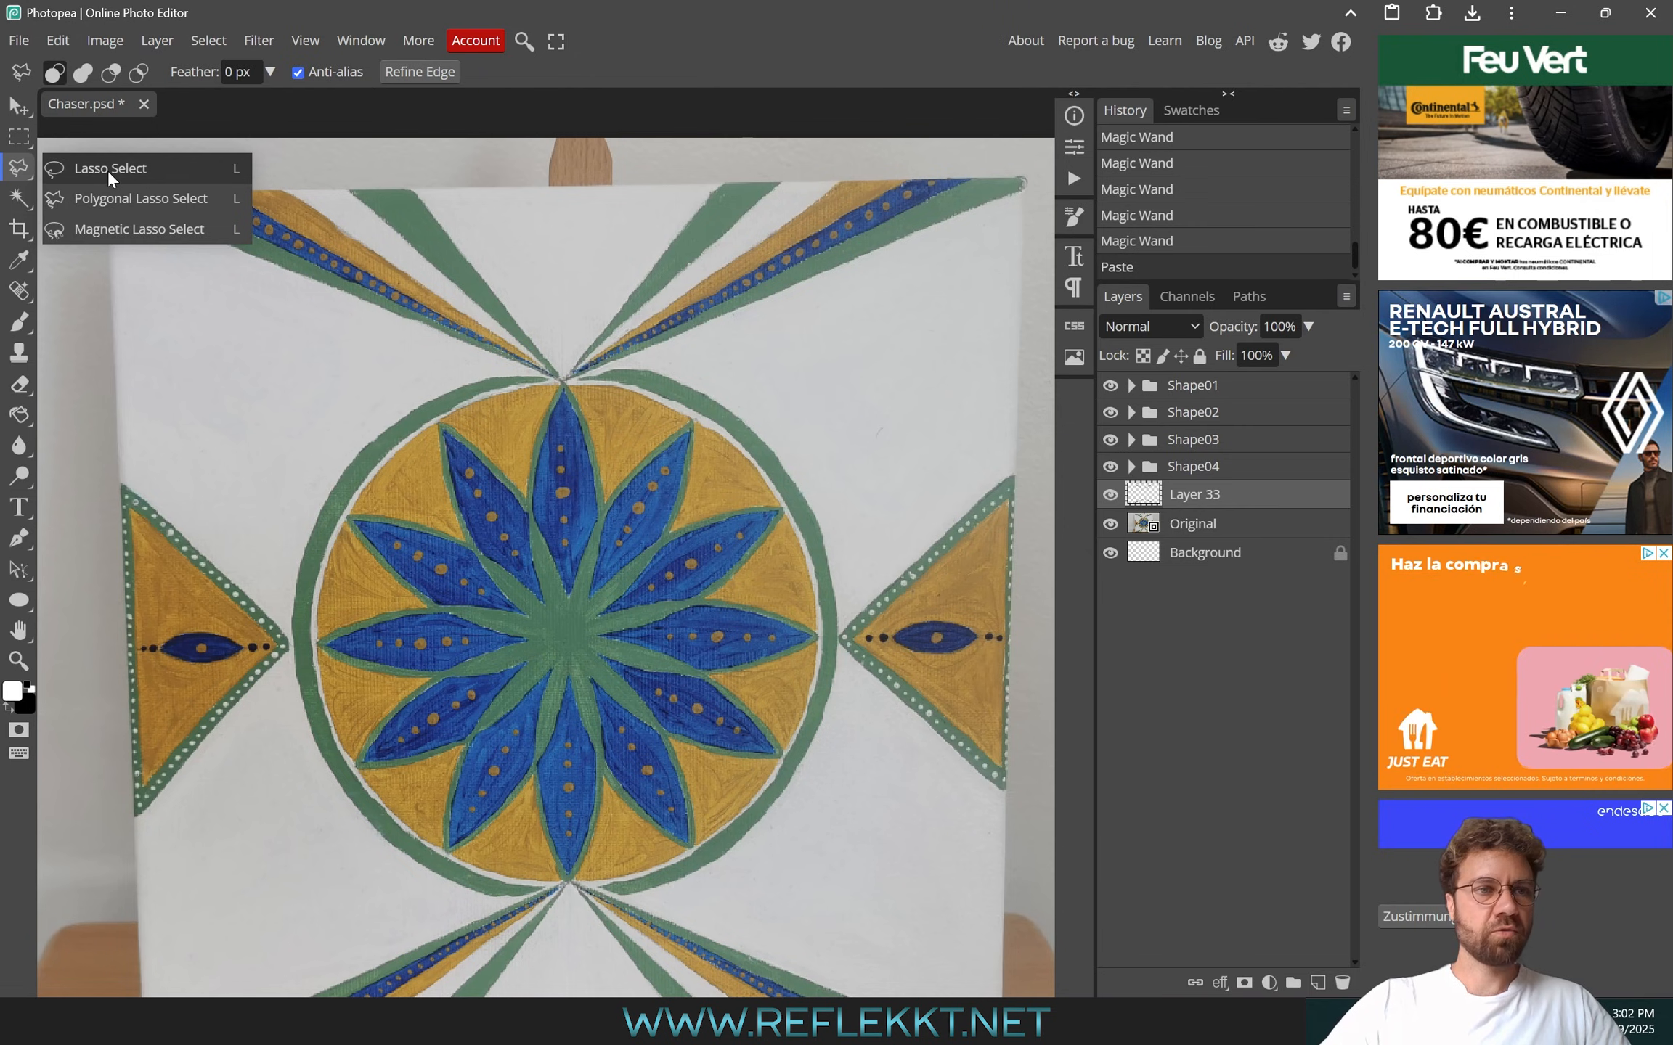
{"action": "left_click", "coordinate": [16, 174]}
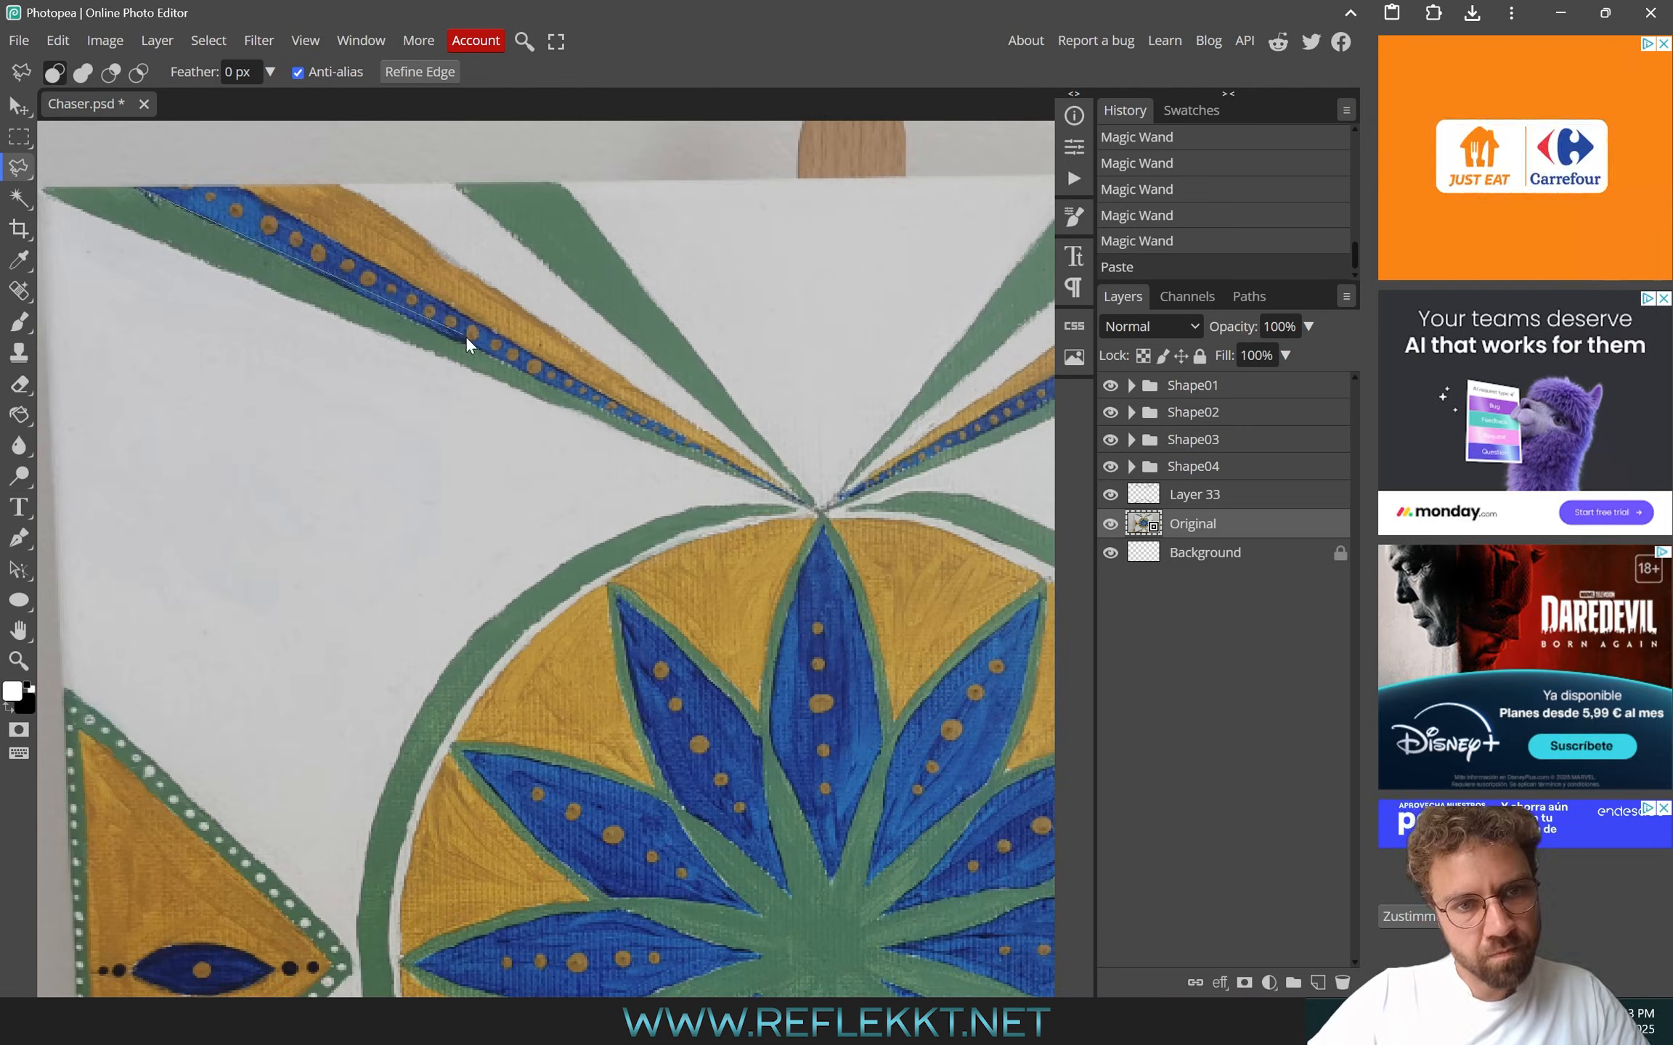
{"action": "left_click_drag", "start_coordinate": [465, 336], "coordinate": [152, 186]}
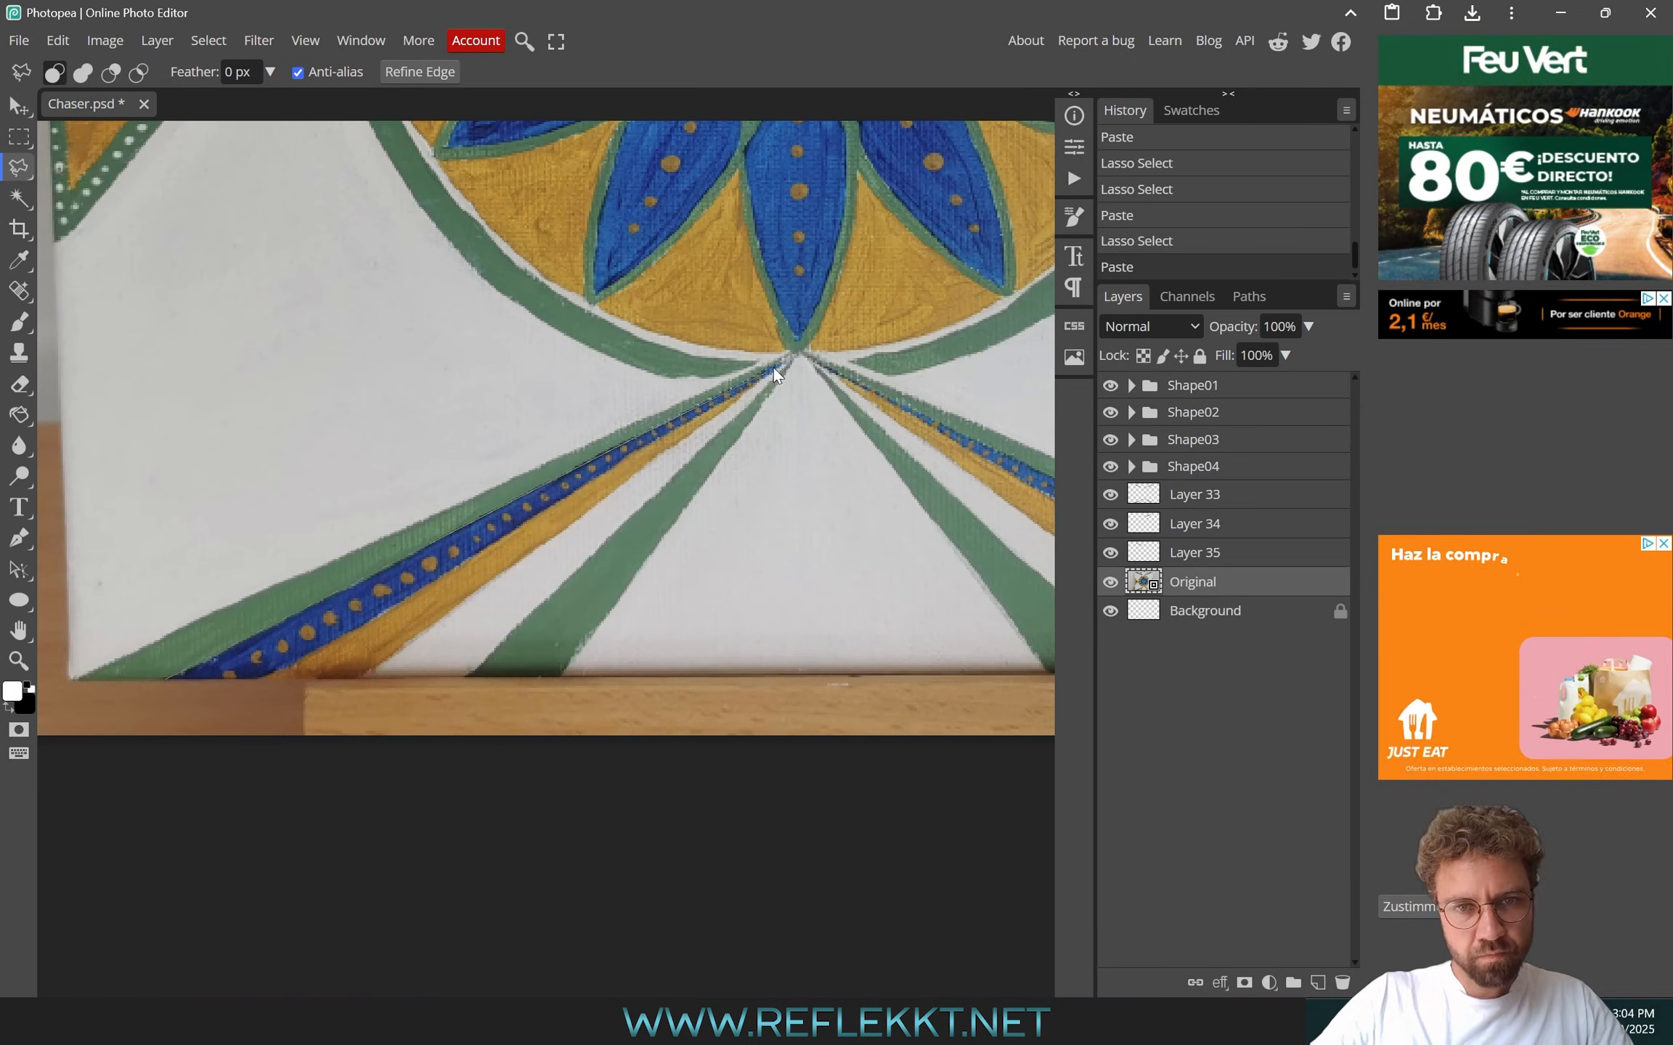
{"action": "scroll", "coordinate": [774, 367], "scroll_direction": "right", "scroll_amount": 5}
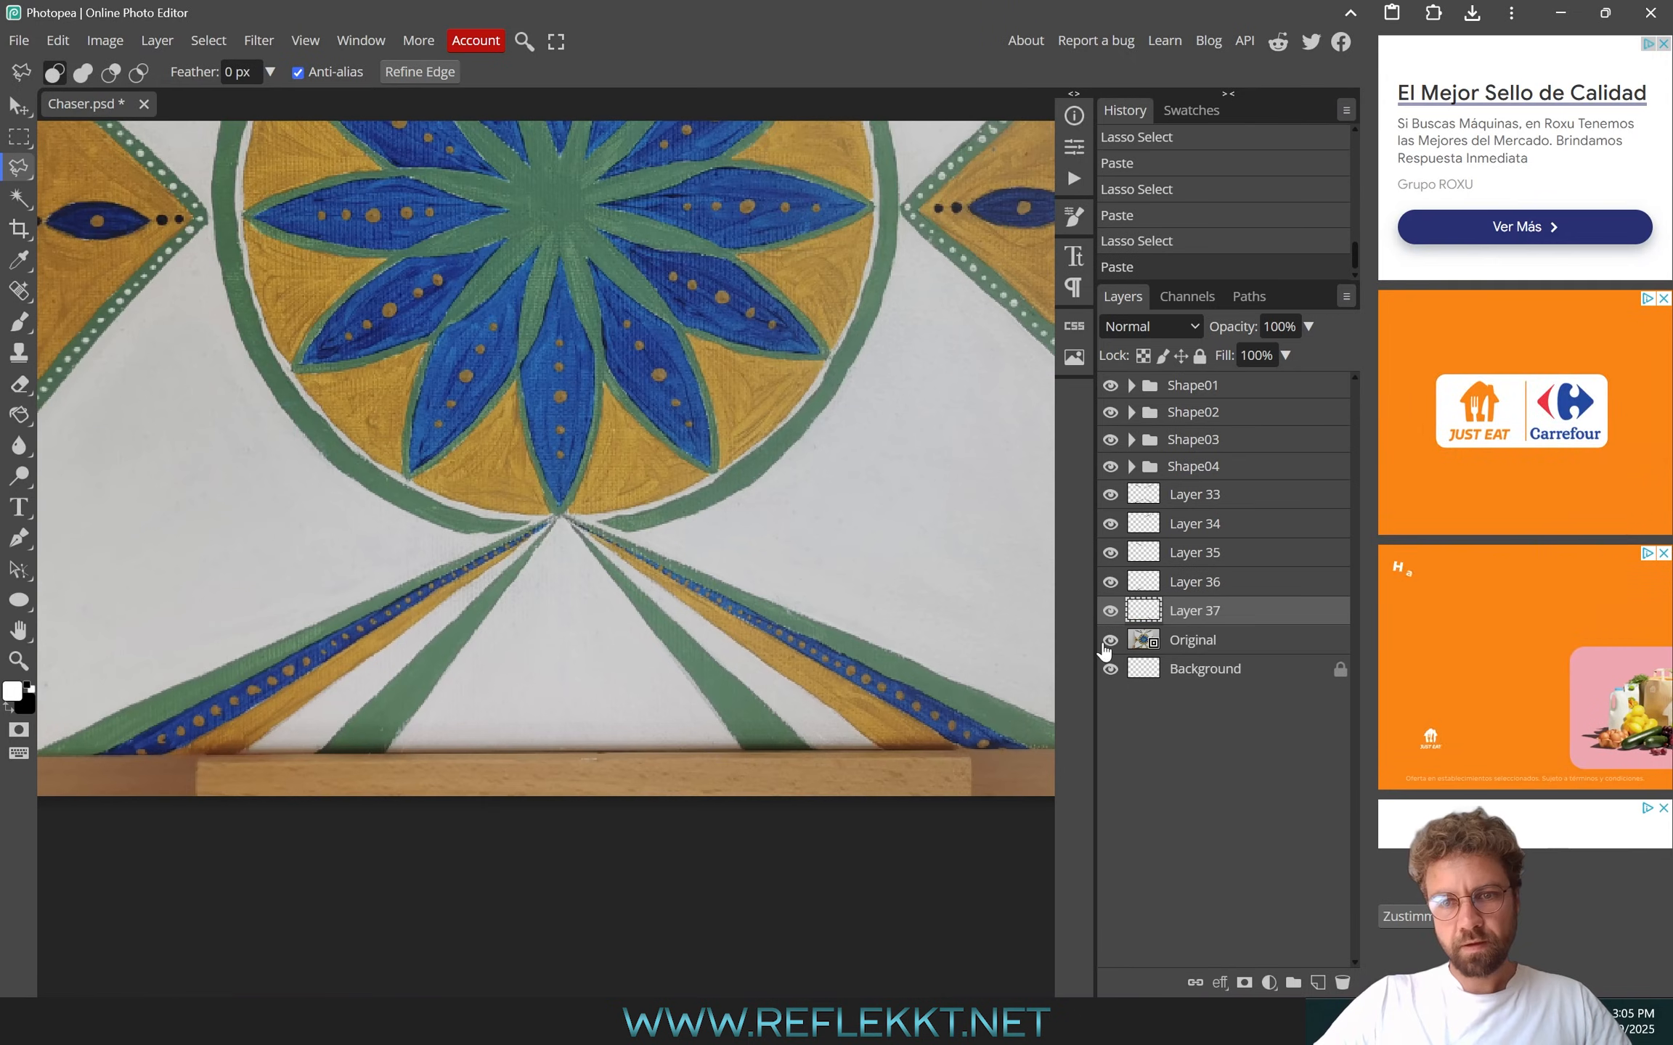
Hide the Original layer and the Shape01 through Shape04 folders to check the separated ray layers
{"action": "left_click", "coordinate": [1110, 639]}
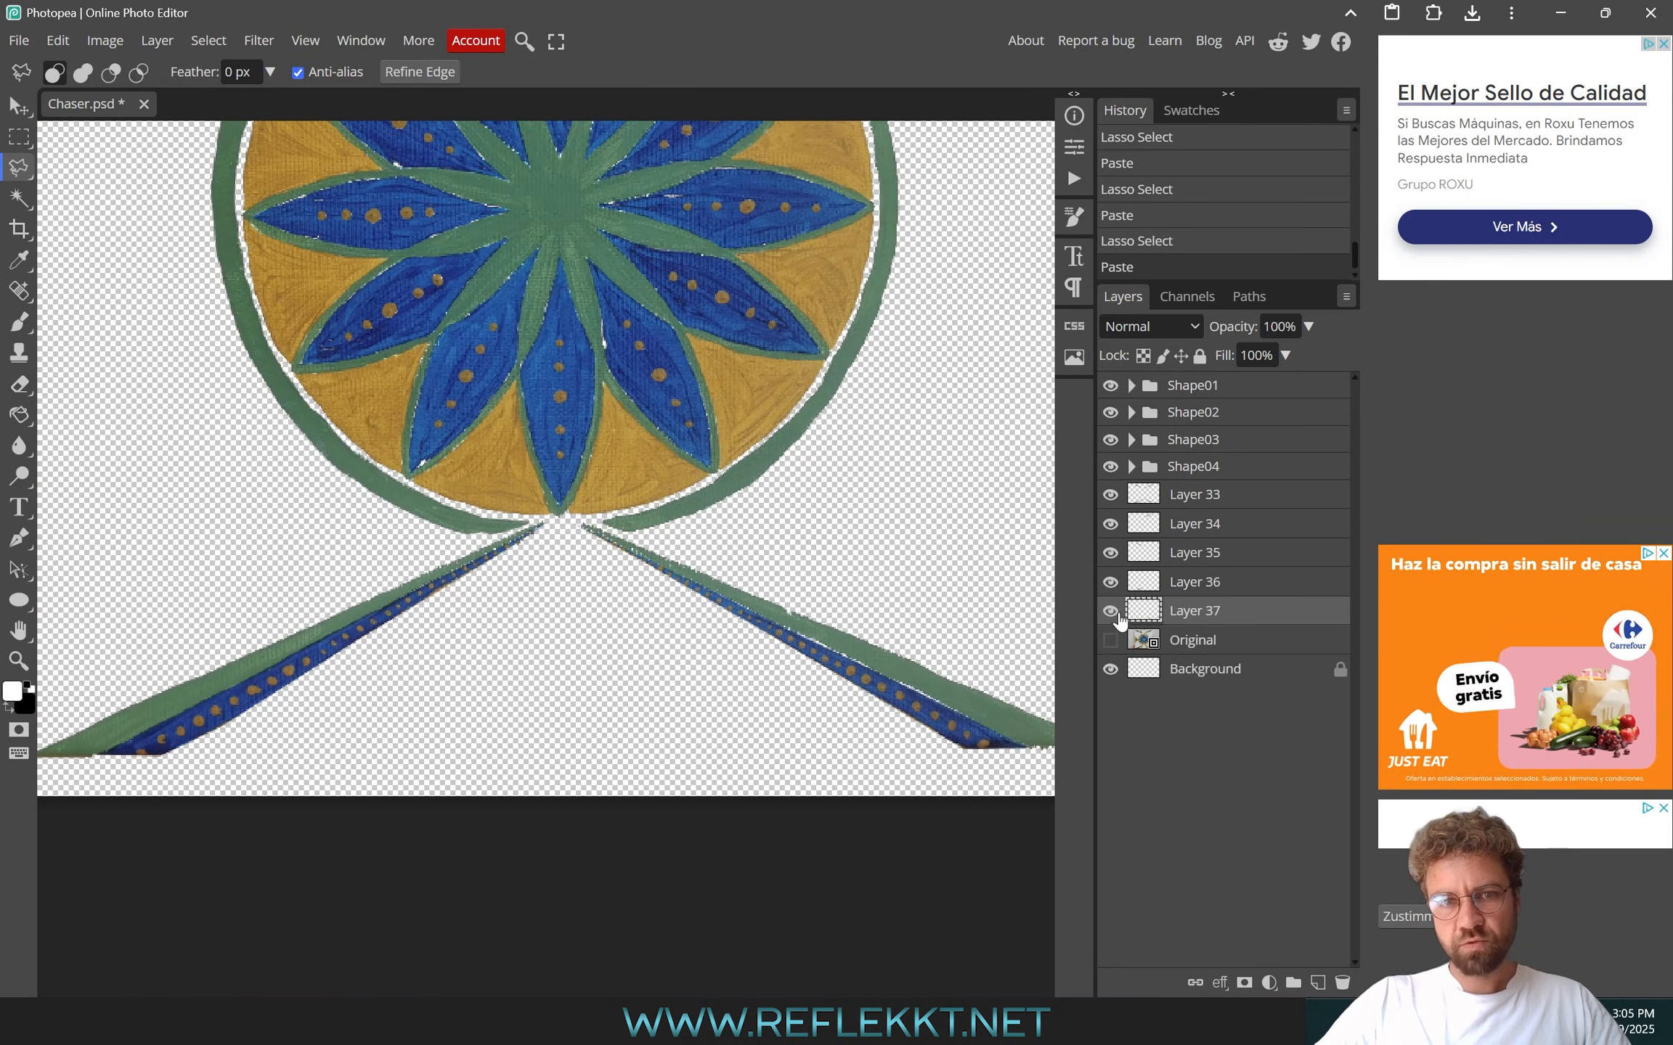
{"action": "left_click_drag", "start_coordinate": [1110, 467], "coordinate": [1110, 385]}
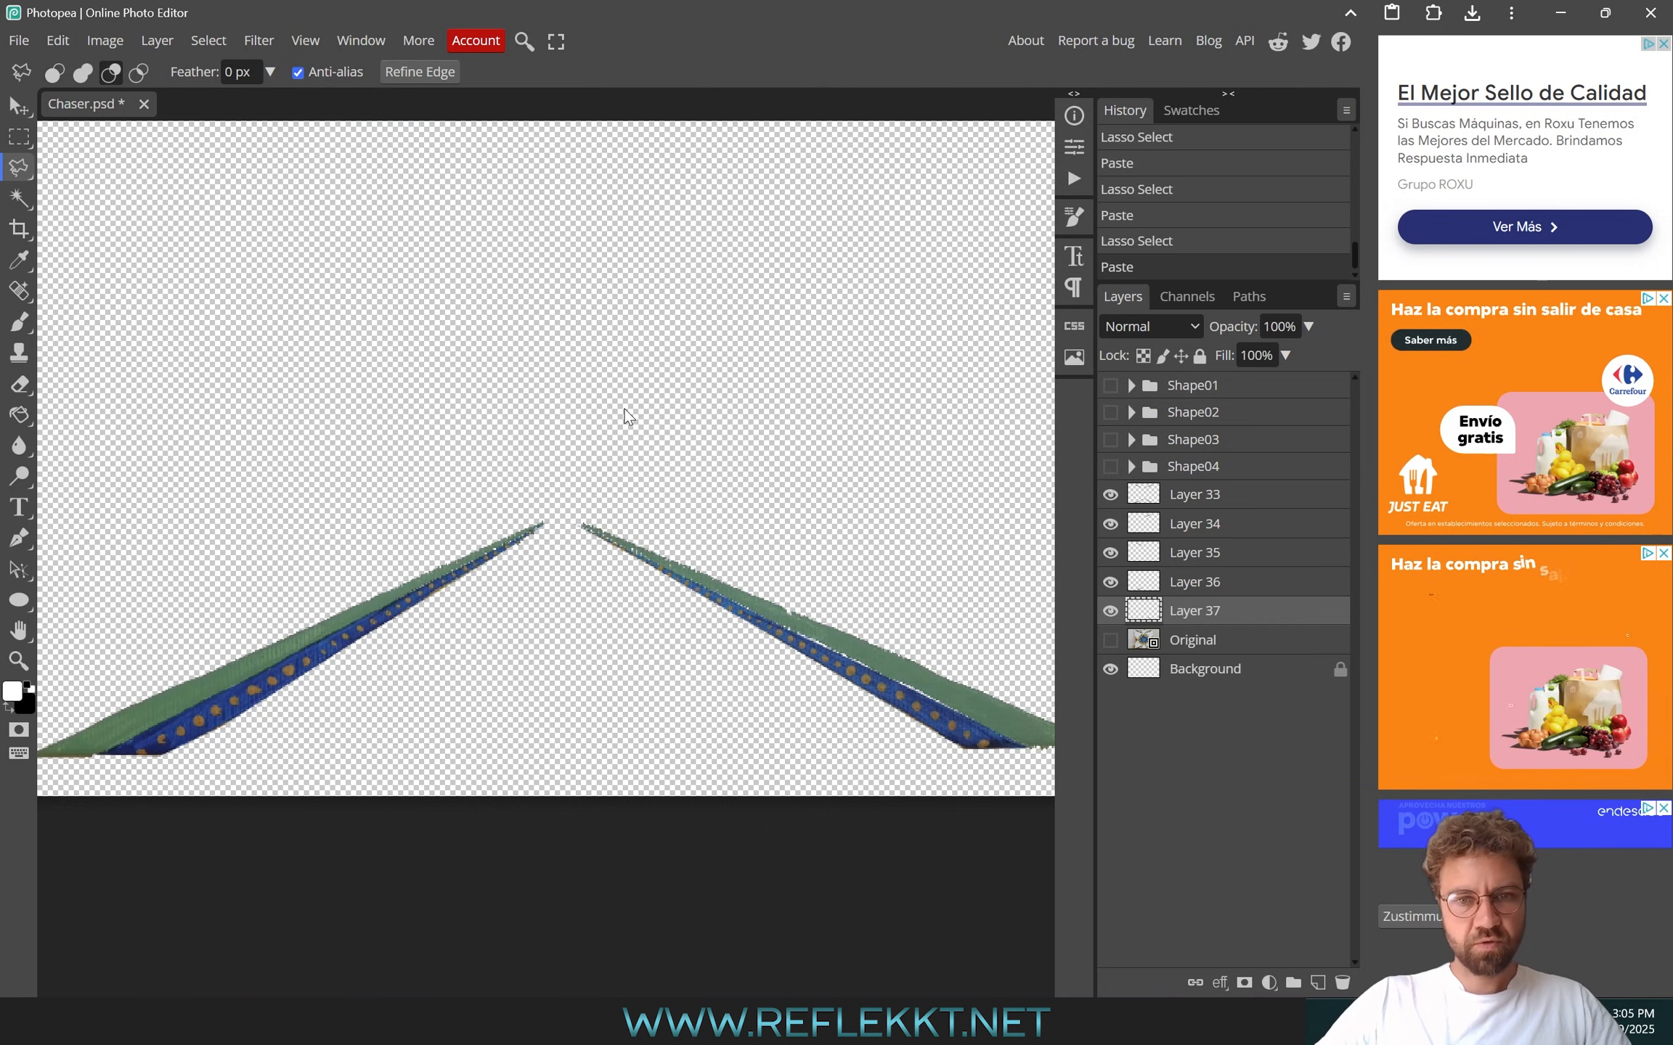
{"action": "scroll", "coordinate": [625, 409], "scroll_direction": "up", "scroll_amount": 5}
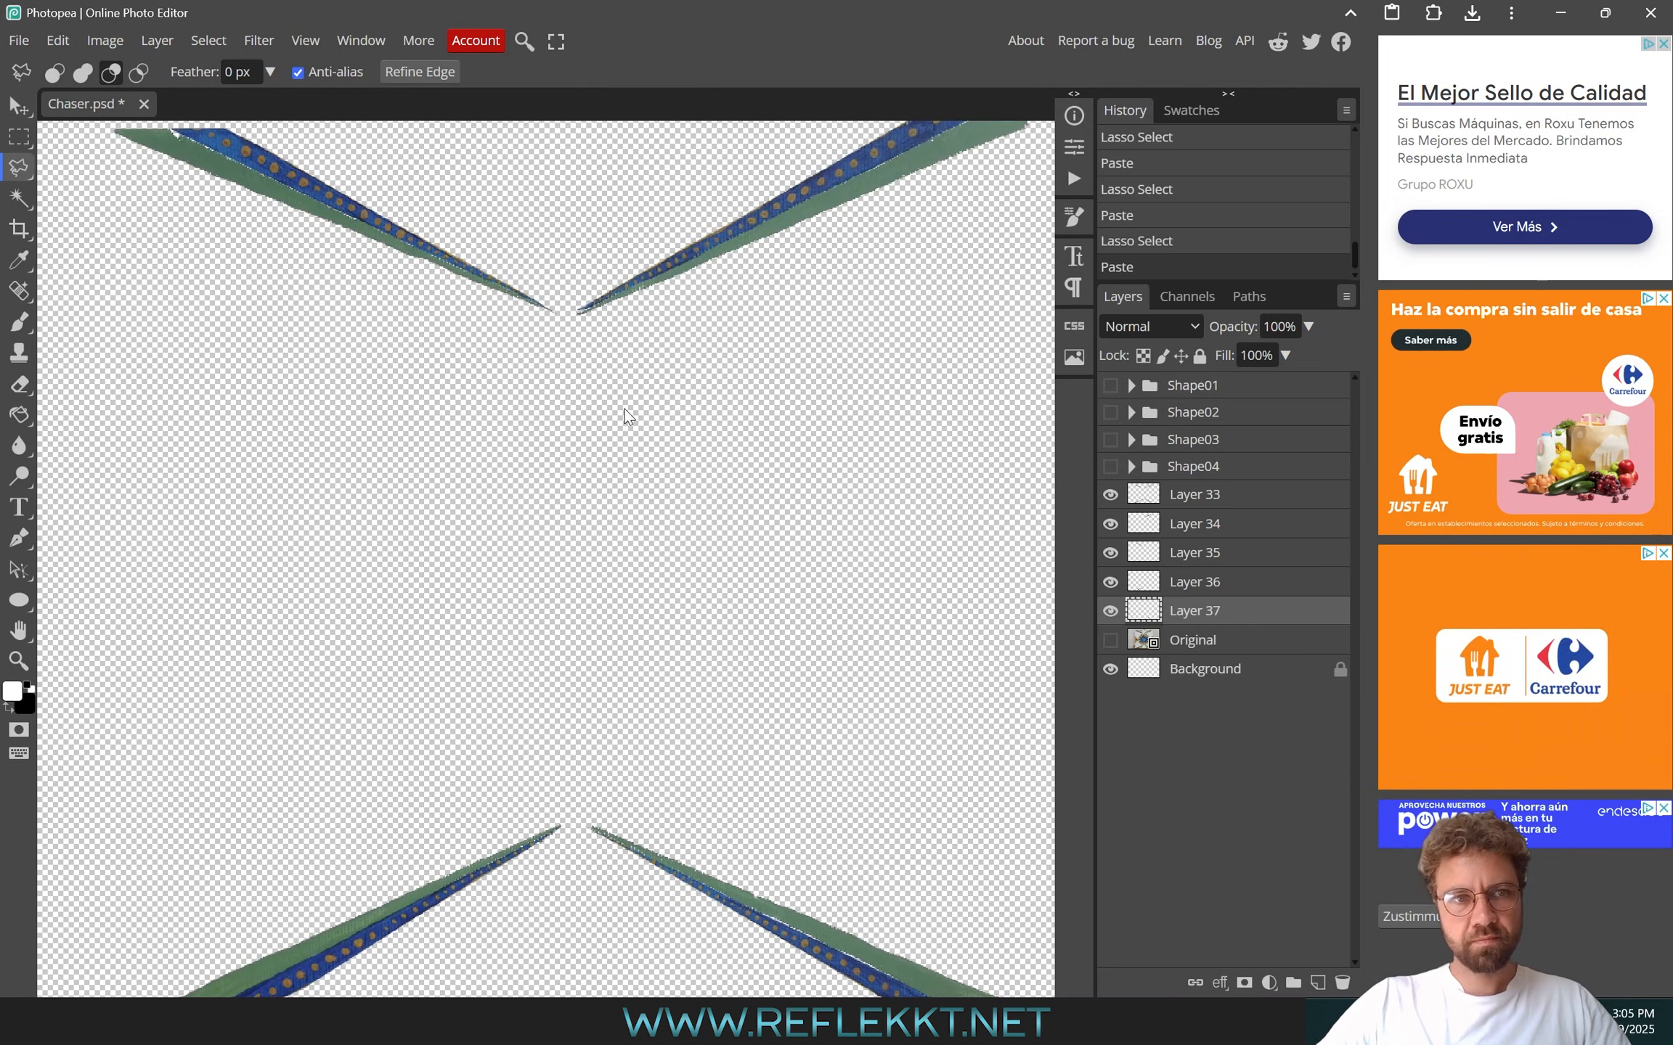
{"action": "scroll", "coordinate": [624, 409], "scroll_direction": "down", "scroll_amount": 1, "text": "alt"}
Hide Layer 33 and merge the blue stripe layers, Layer 34 through Layer 37, into one layer
{"action": "left_click", "coordinate": [1109, 494]}
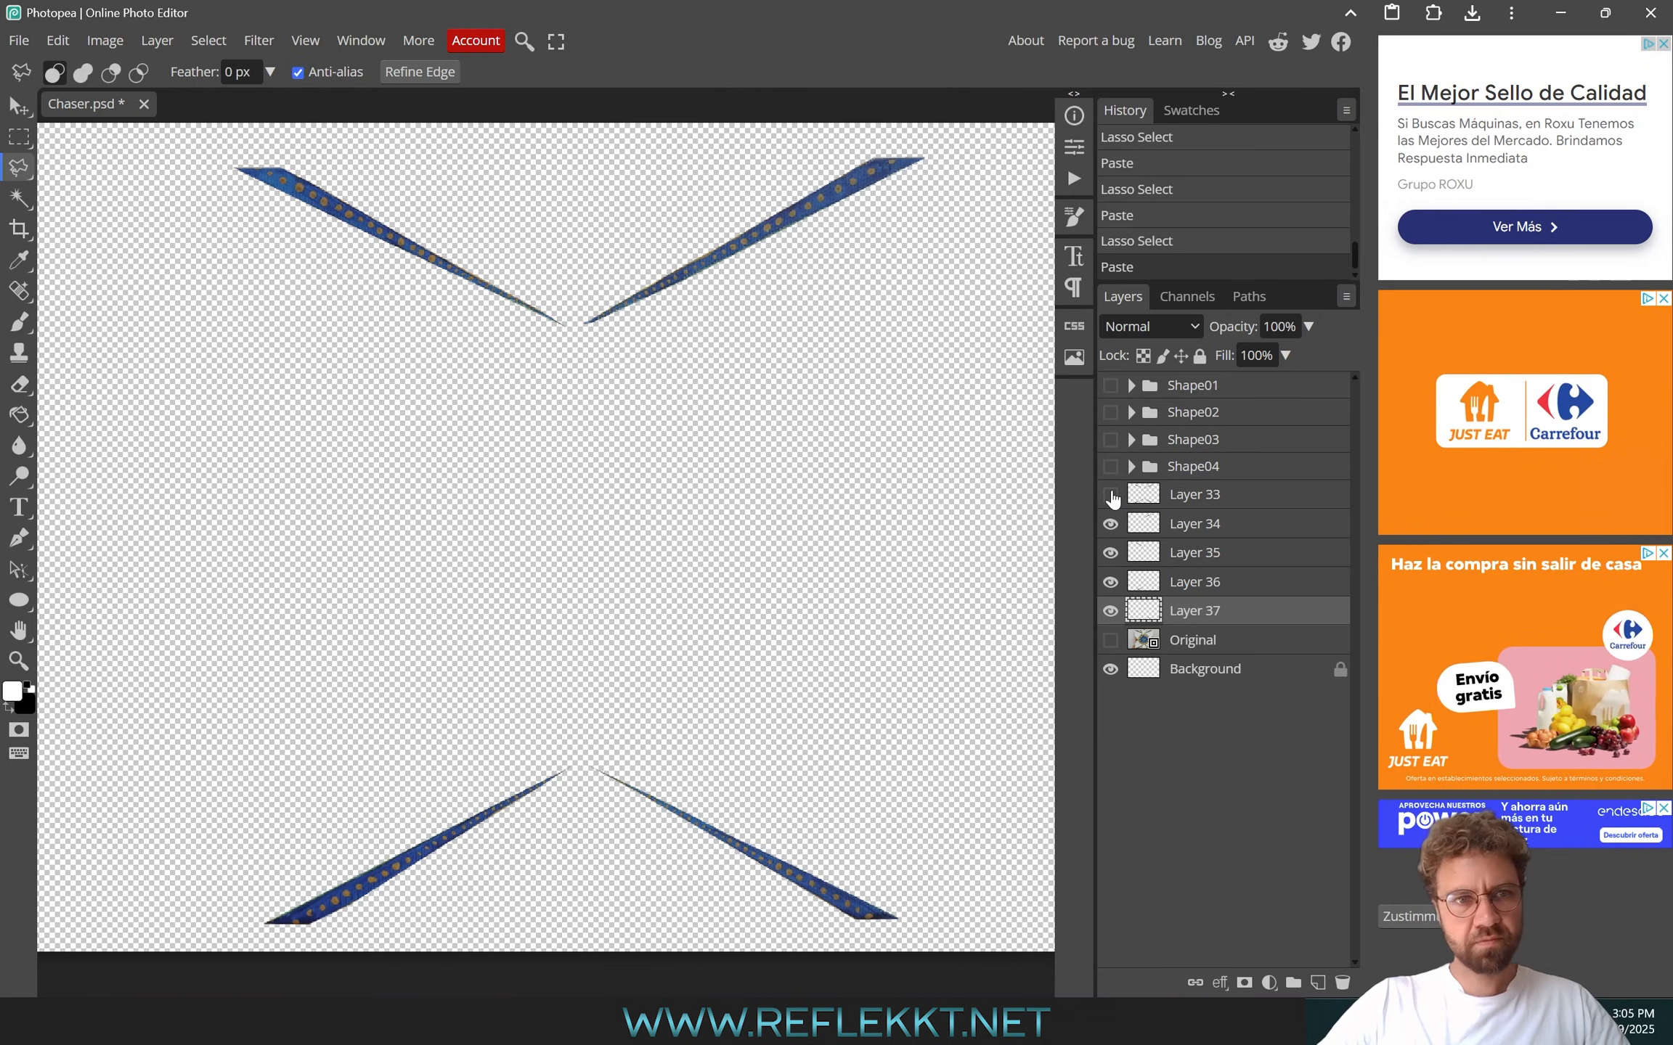
{"action": "left_click", "coordinate": [1190, 525], "text": "shift"}
{"action": "right_click", "coordinate": [1210, 611]}
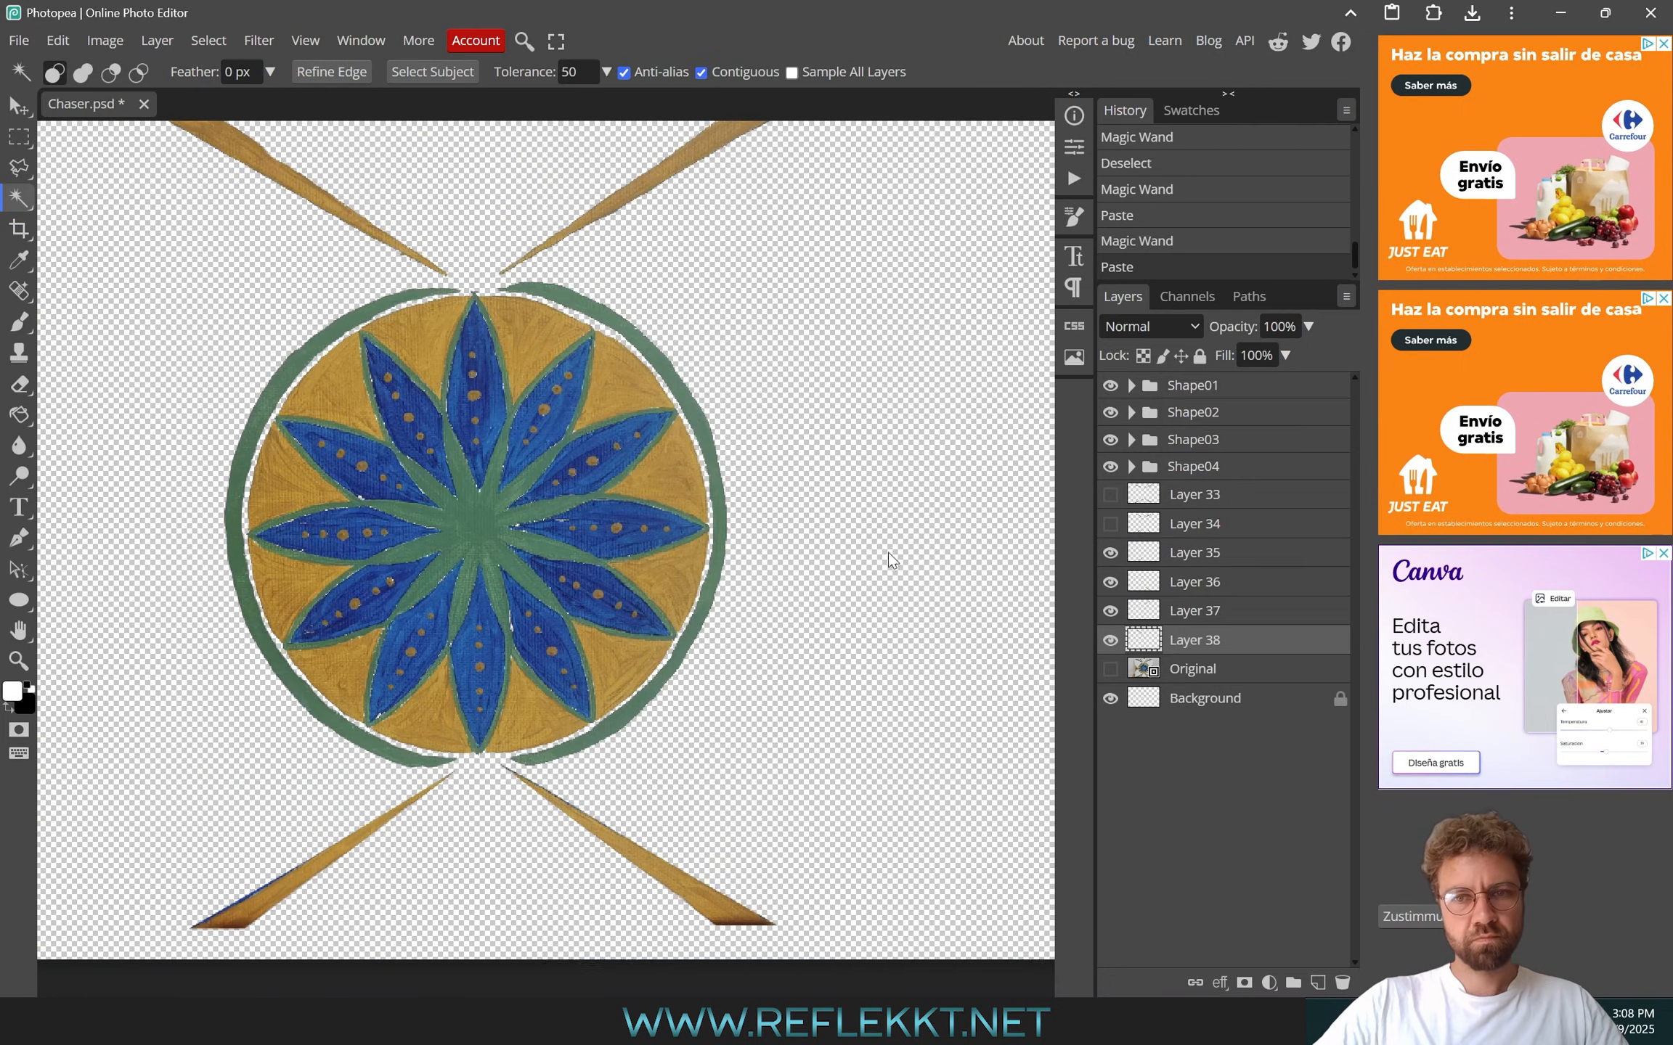
Merge the golden stripe layers, Layer 35 through Layer 38, hide the merged layer and show the Original layer
{"action": "left_click", "coordinate": [1198, 553]}
{"action": "left_click", "coordinate": [1207, 643], "text": "shift"}
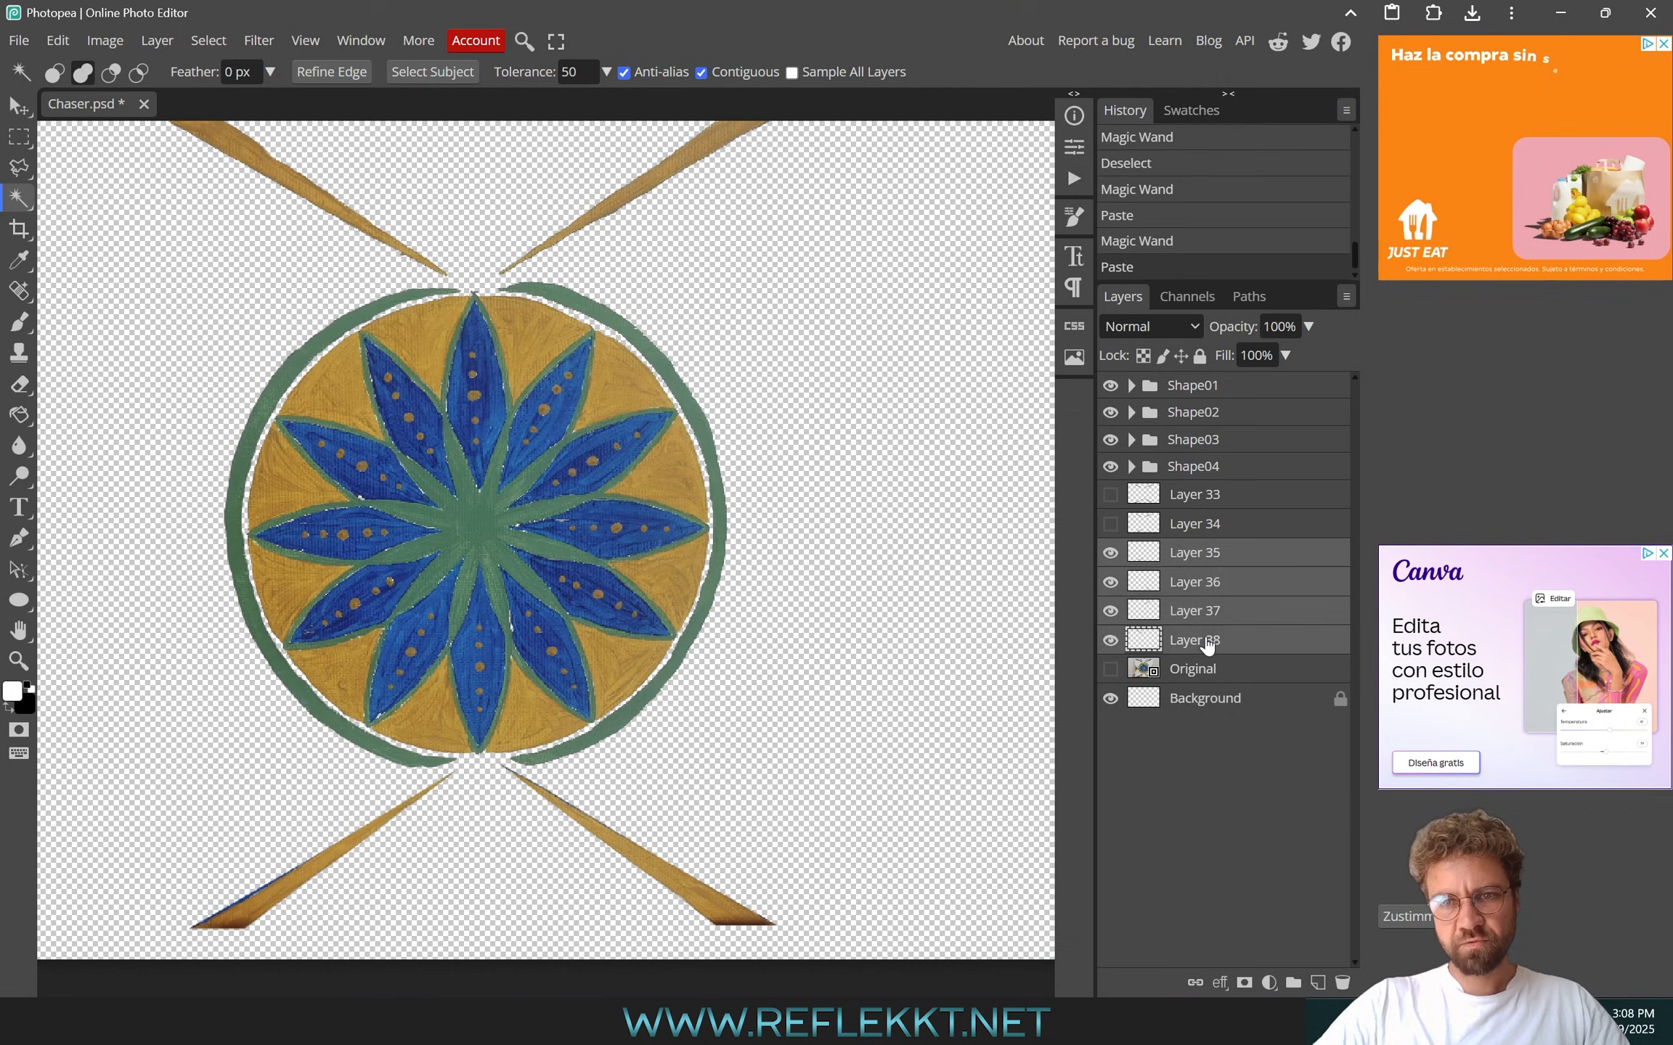
{"action": "right_click", "coordinate": [1197, 565]}
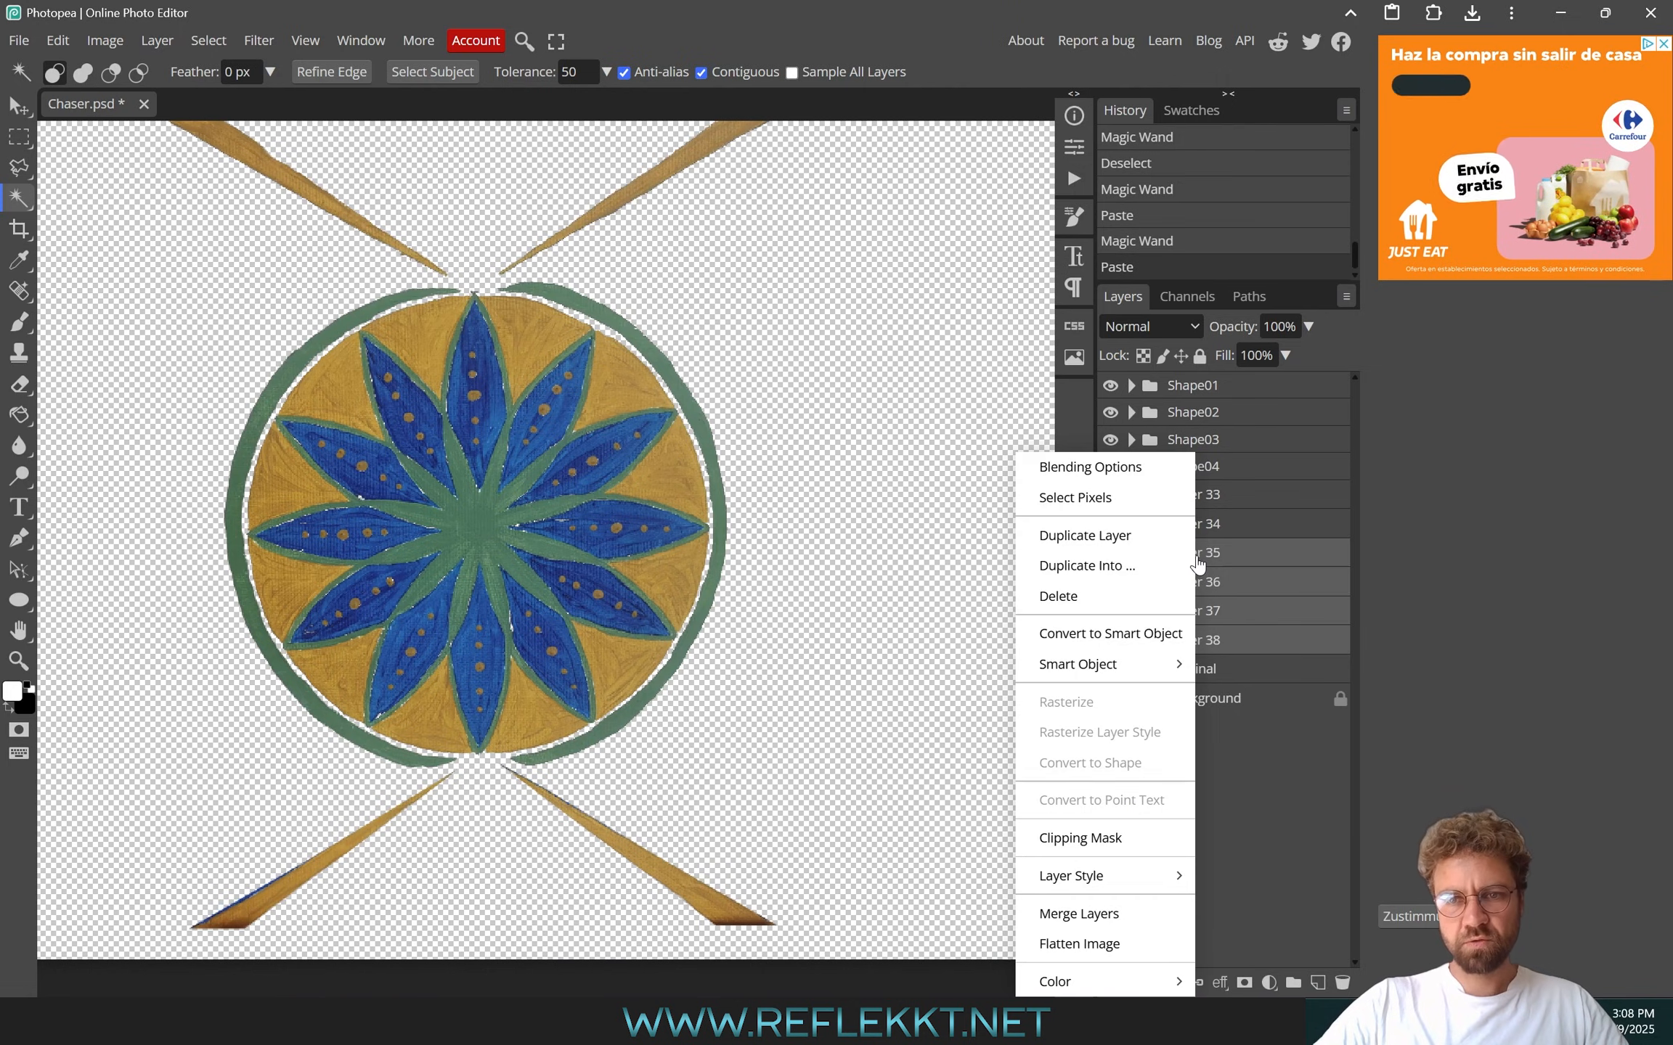
{"action": "left_click", "coordinate": [1124, 922]}
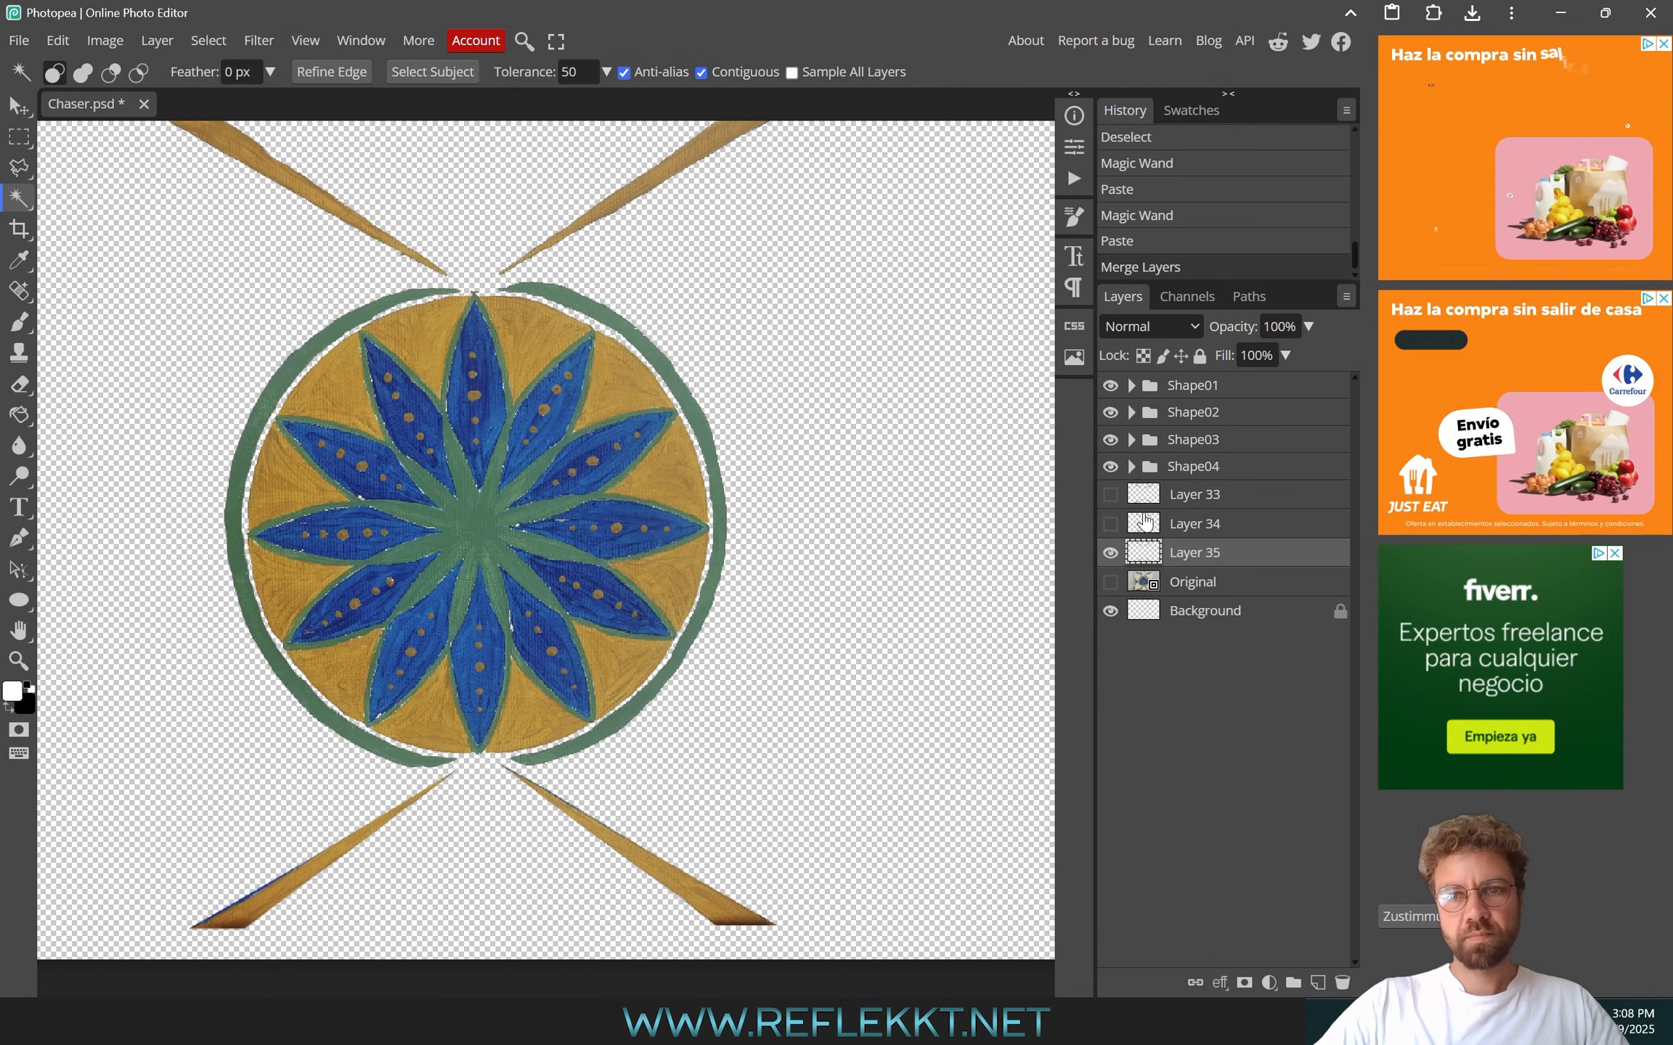
{"action": "left_click", "coordinate": [1111, 550]}
{"action": "left_click", "coordinate": [1110, 582]}
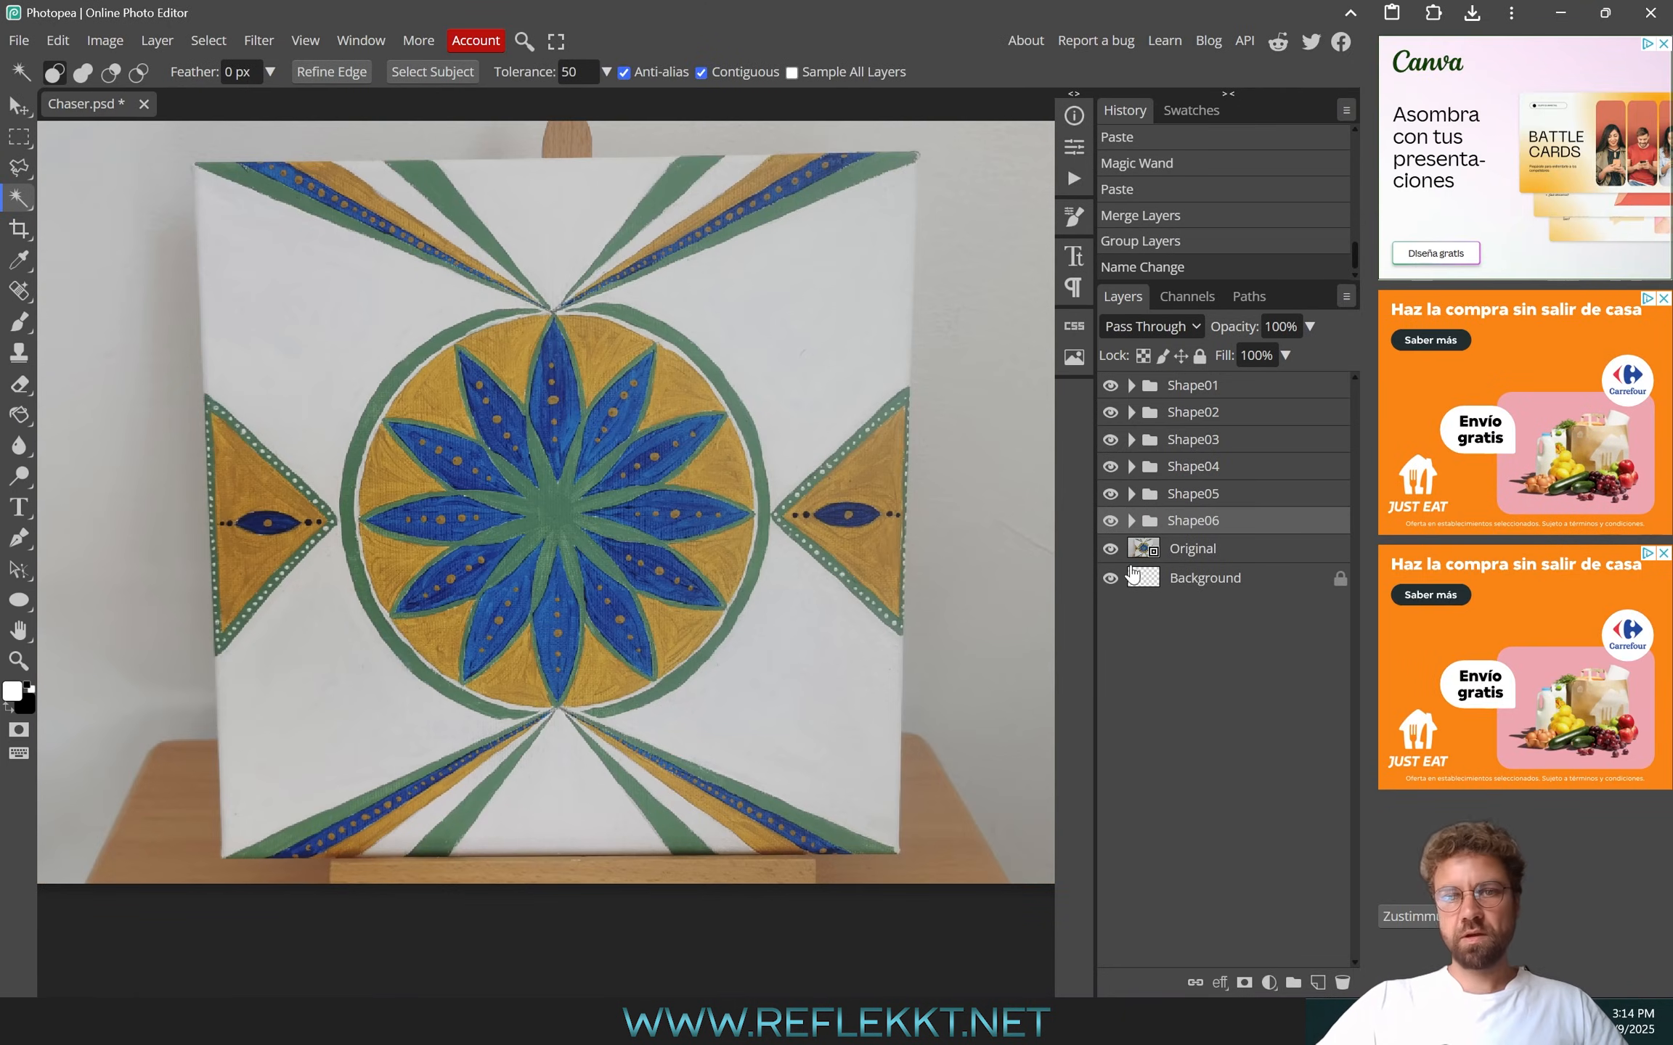
Hide the Original layer and the Shape01 through Shape06 folders one by one to review what each folder contains
{"action": "left_click", "coordinate": [1110, 550]}
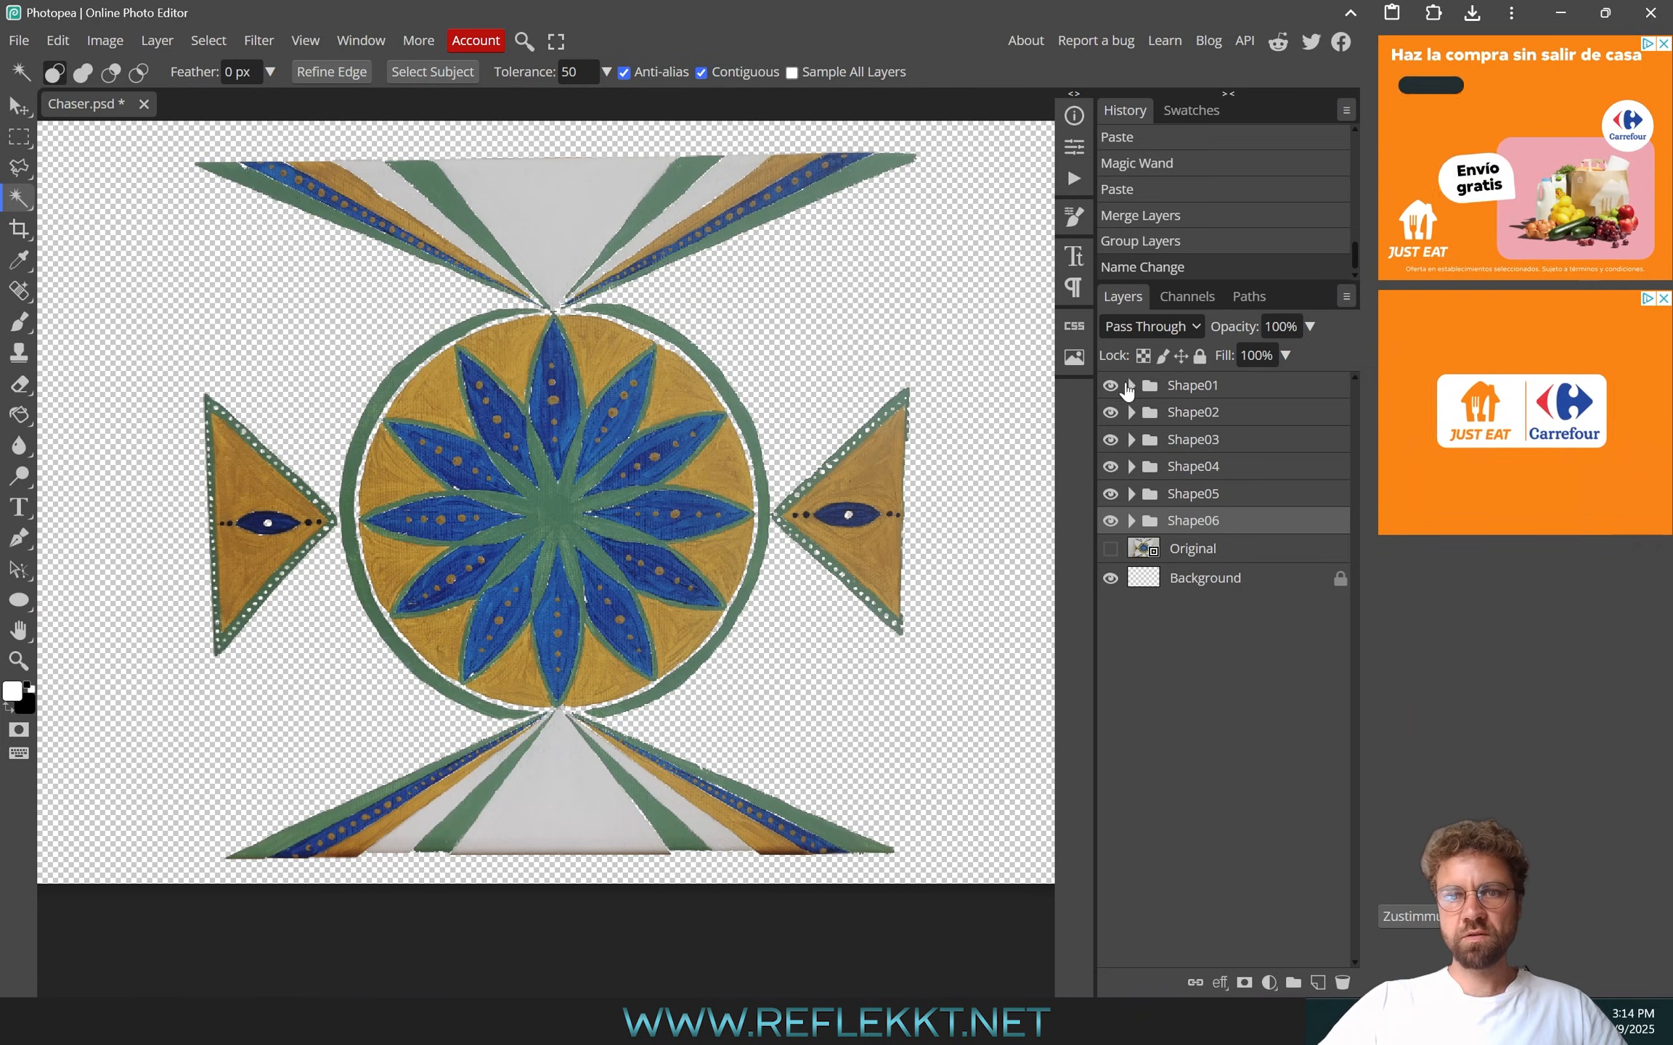
{"action": "left_click", "coordinate": [1109, 388]}
{"action": "left_click", "coordinate": [1108, 412]}
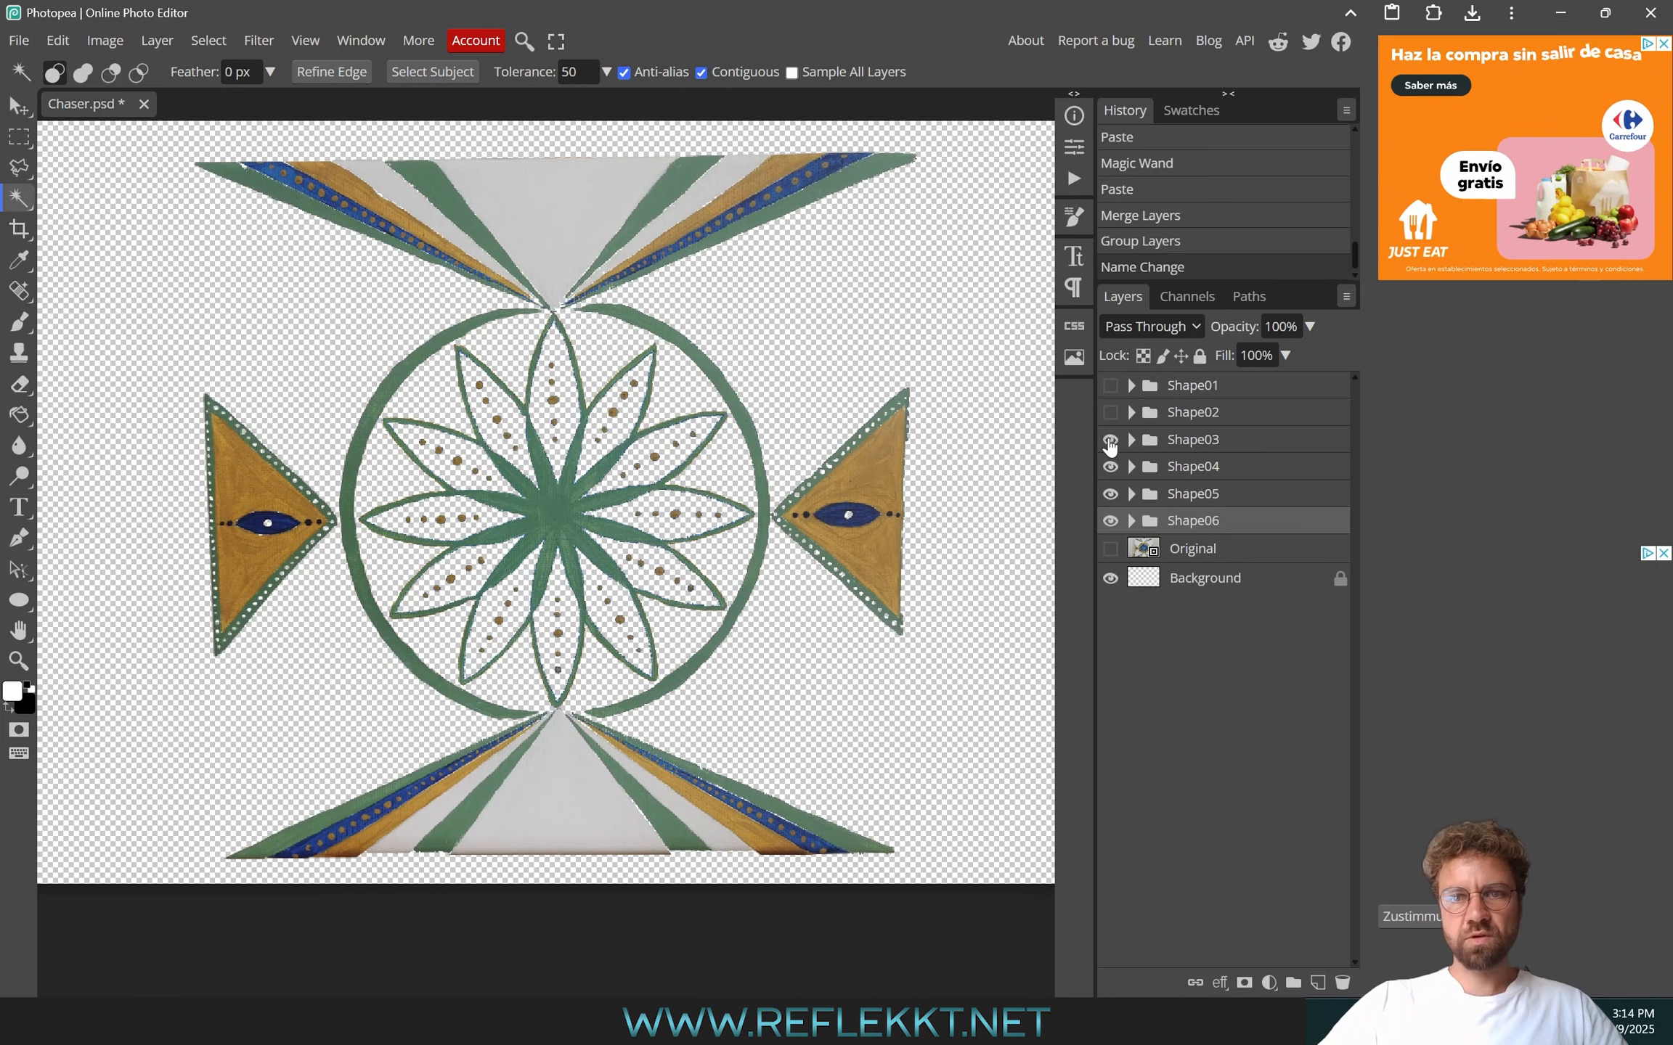
{"action": "left_click", "coordinate": [1110, 439]}
{"action": "left_click", "coordinate": [1110, 466]}
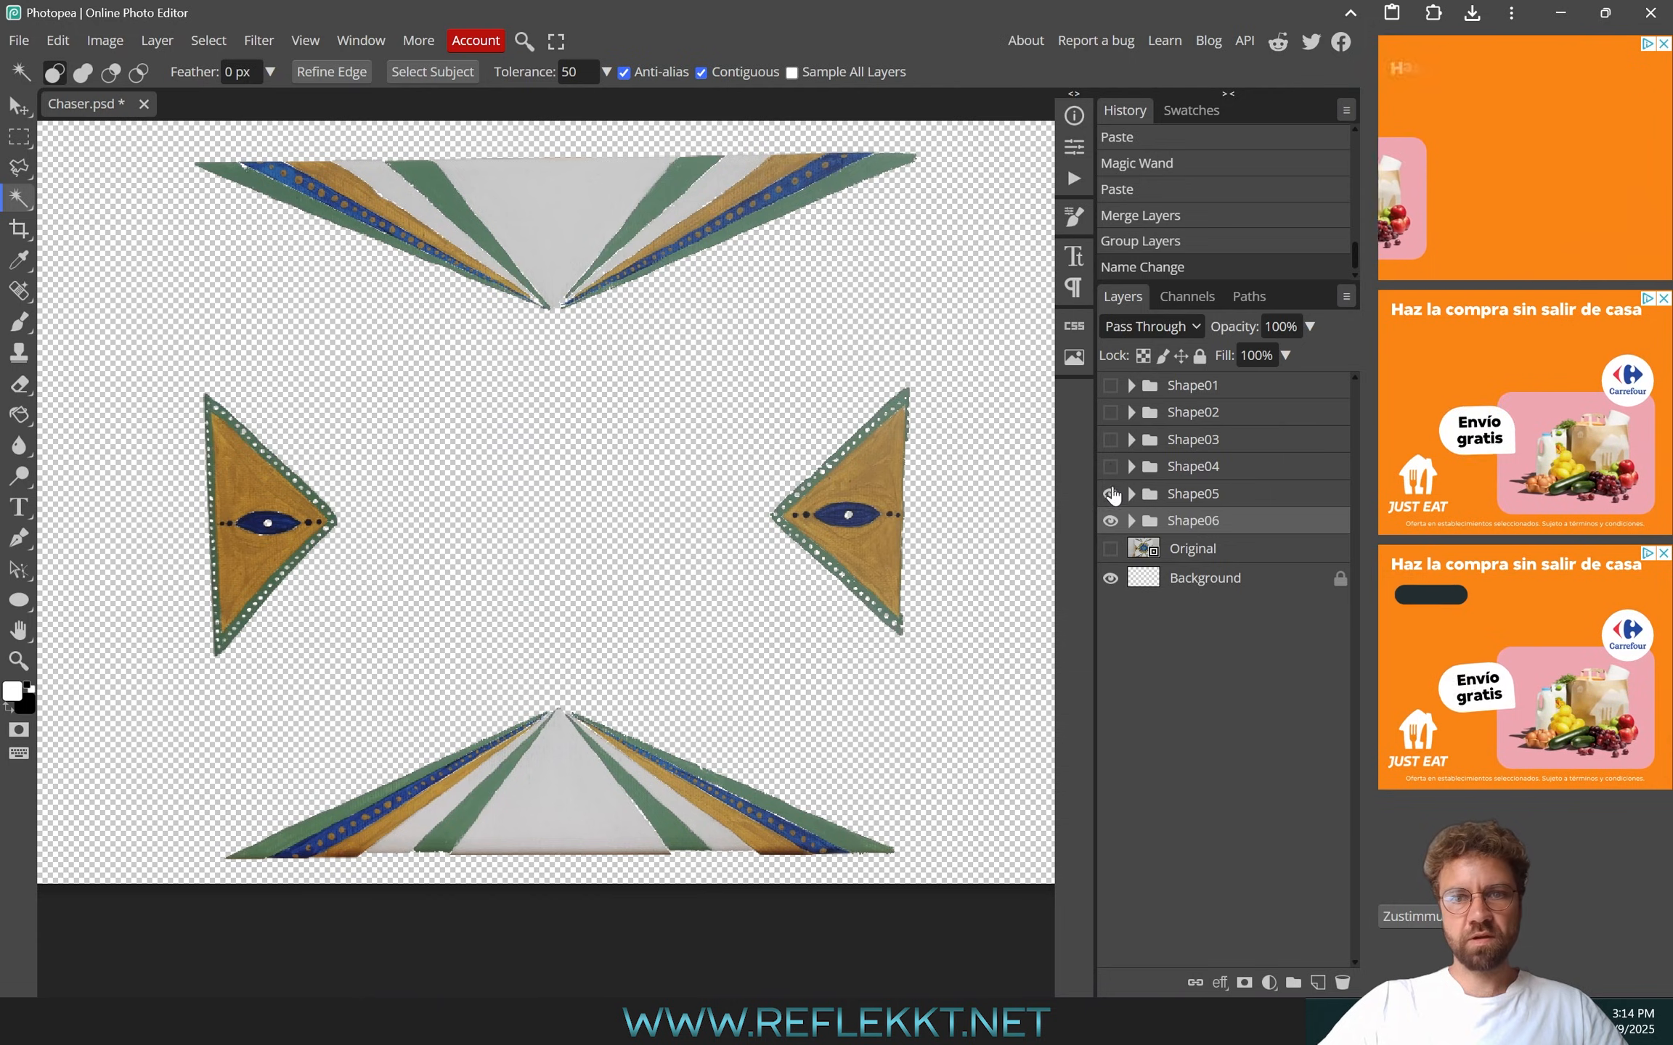
{"action": "left_click", "coordinate": [1110, 494]}
{"action": "left_click", "coordinate": [1110, 520]}
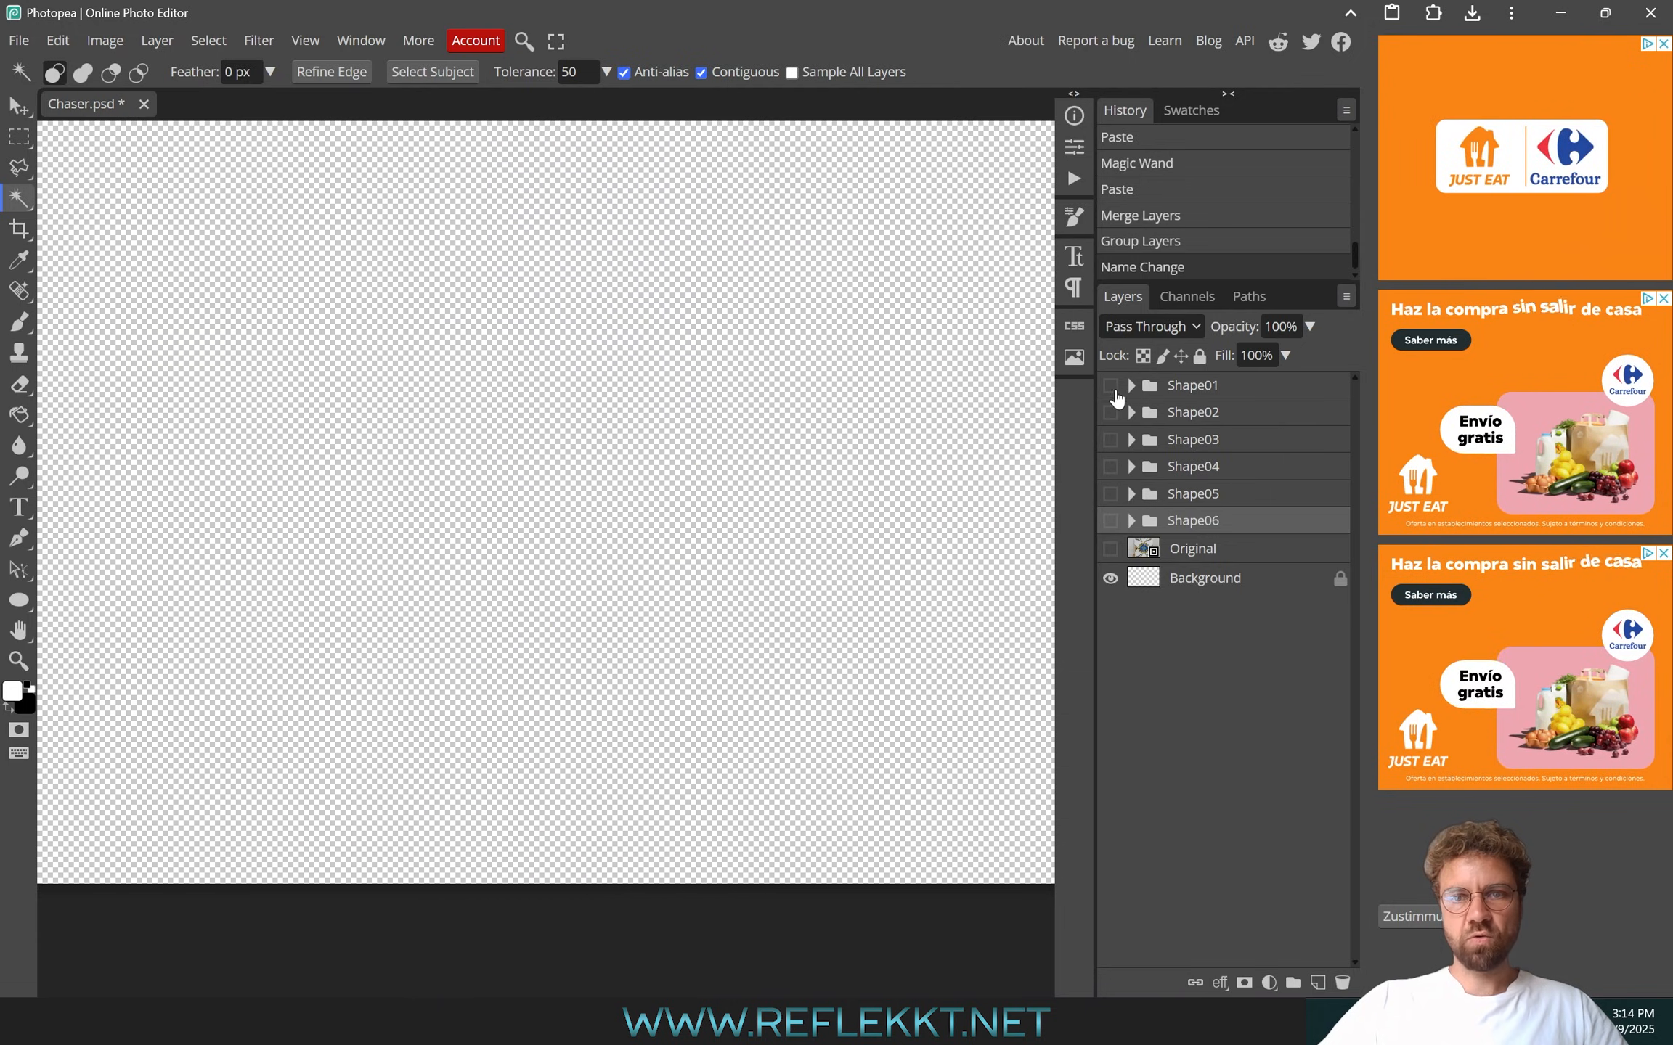
Show the Shape01 through Shape06 folders and the Original layer again, one after another
{"action": "left_click", "coordinate": [1110, 386]}
{"action": "left_click", "coordinate": [1111, 413]}
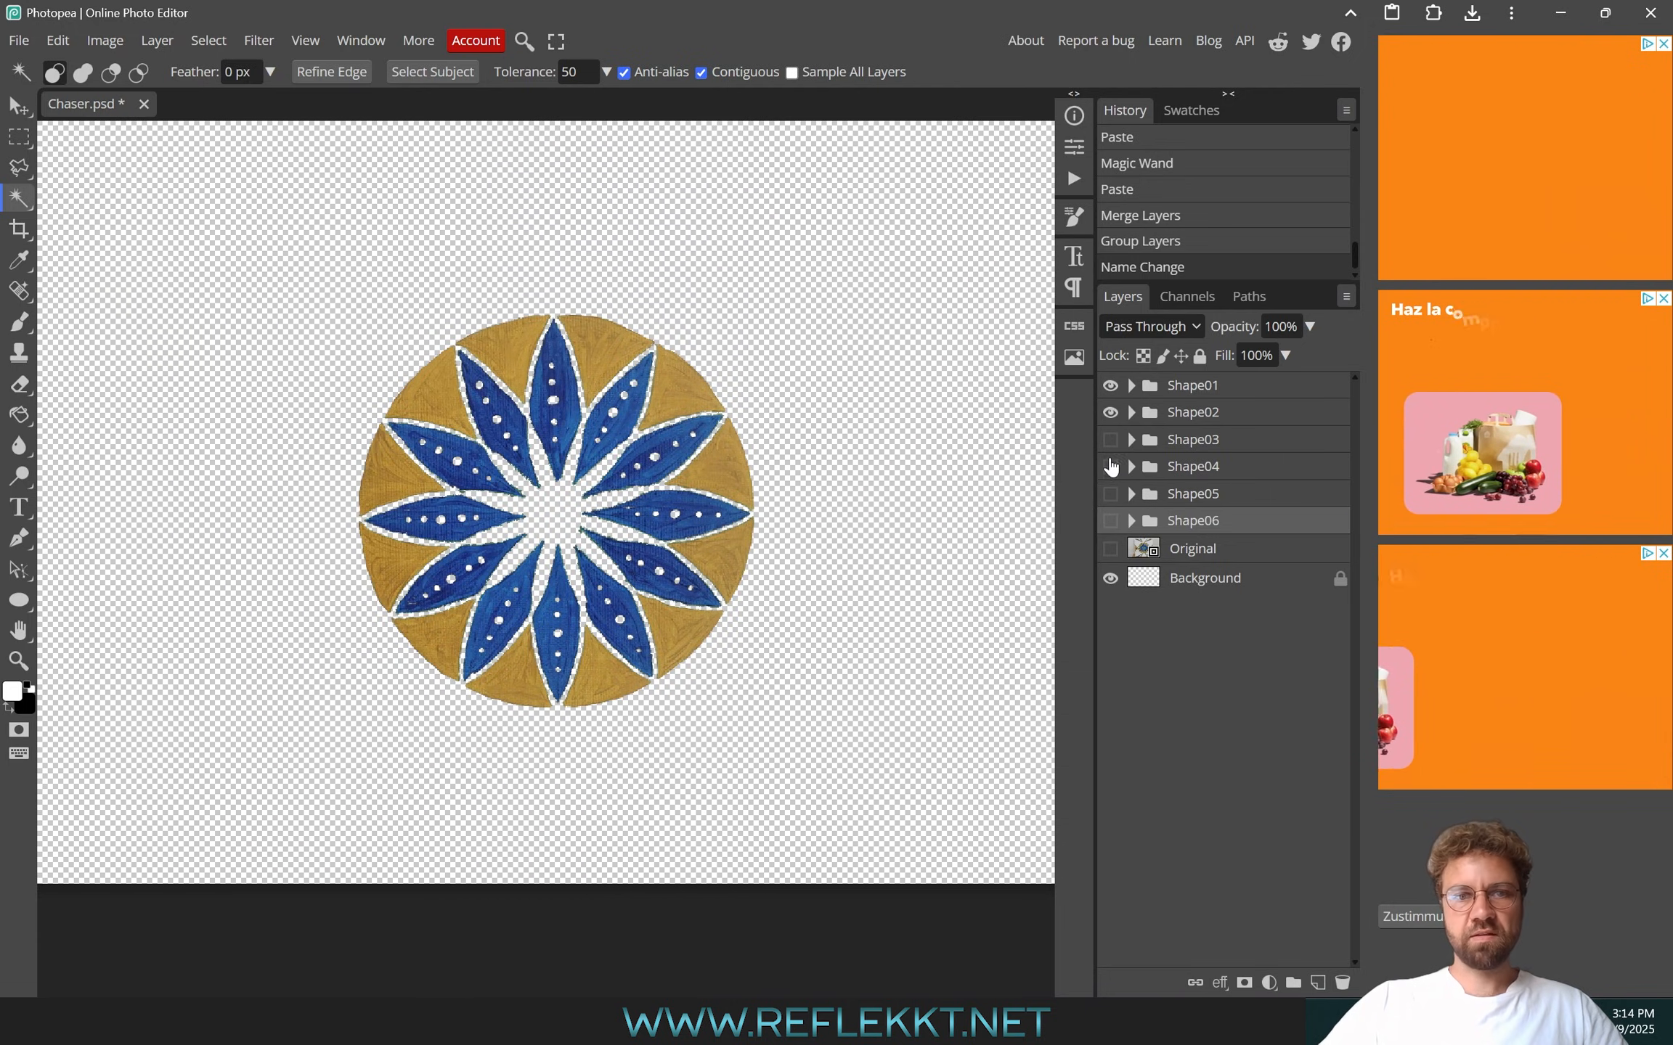
{"action": "left_click", "coordinate": [1110, 439]}
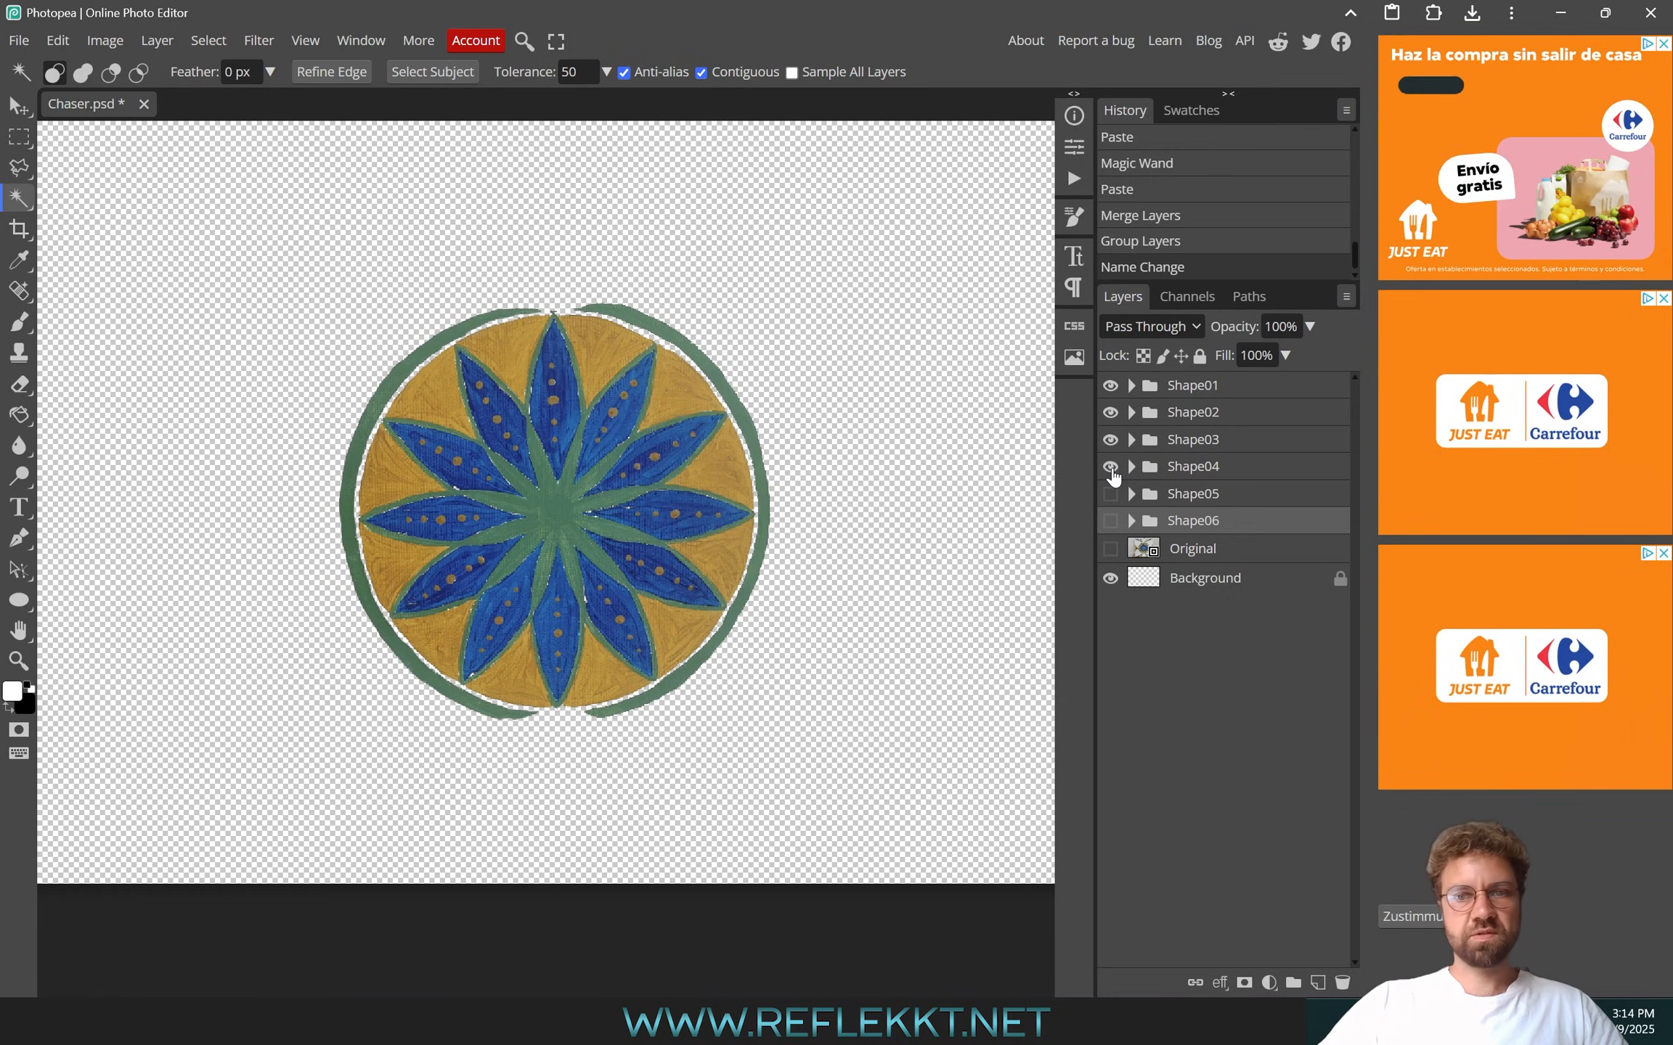
{"action": "left_click", "coordinate": [1110, 494]}
{"action": "left_click", "coordinate": [1109, 520]}
{"action": "left_click", "coordinate": [1110, 548]}
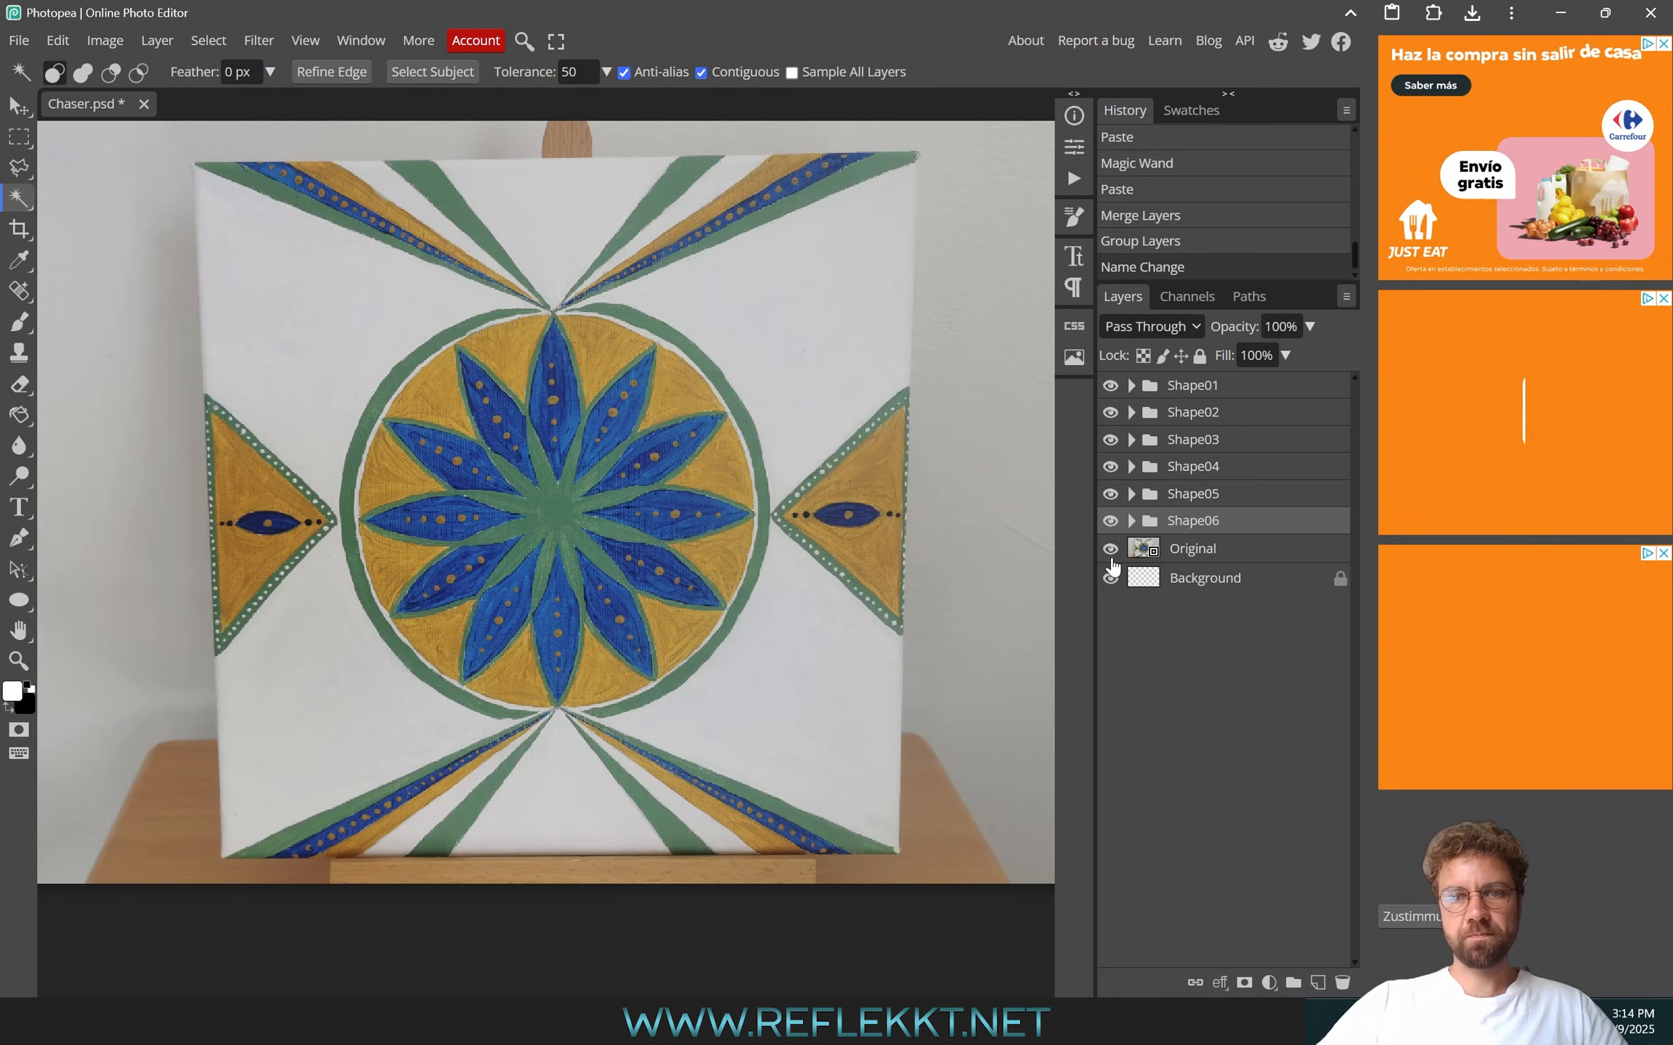
Set up the PNG layer export with the "-e-" name filter, removal of parts outside the canvas and transparent trimming turned off
{"action": "left_click", "coordinate": [1220, 385]}
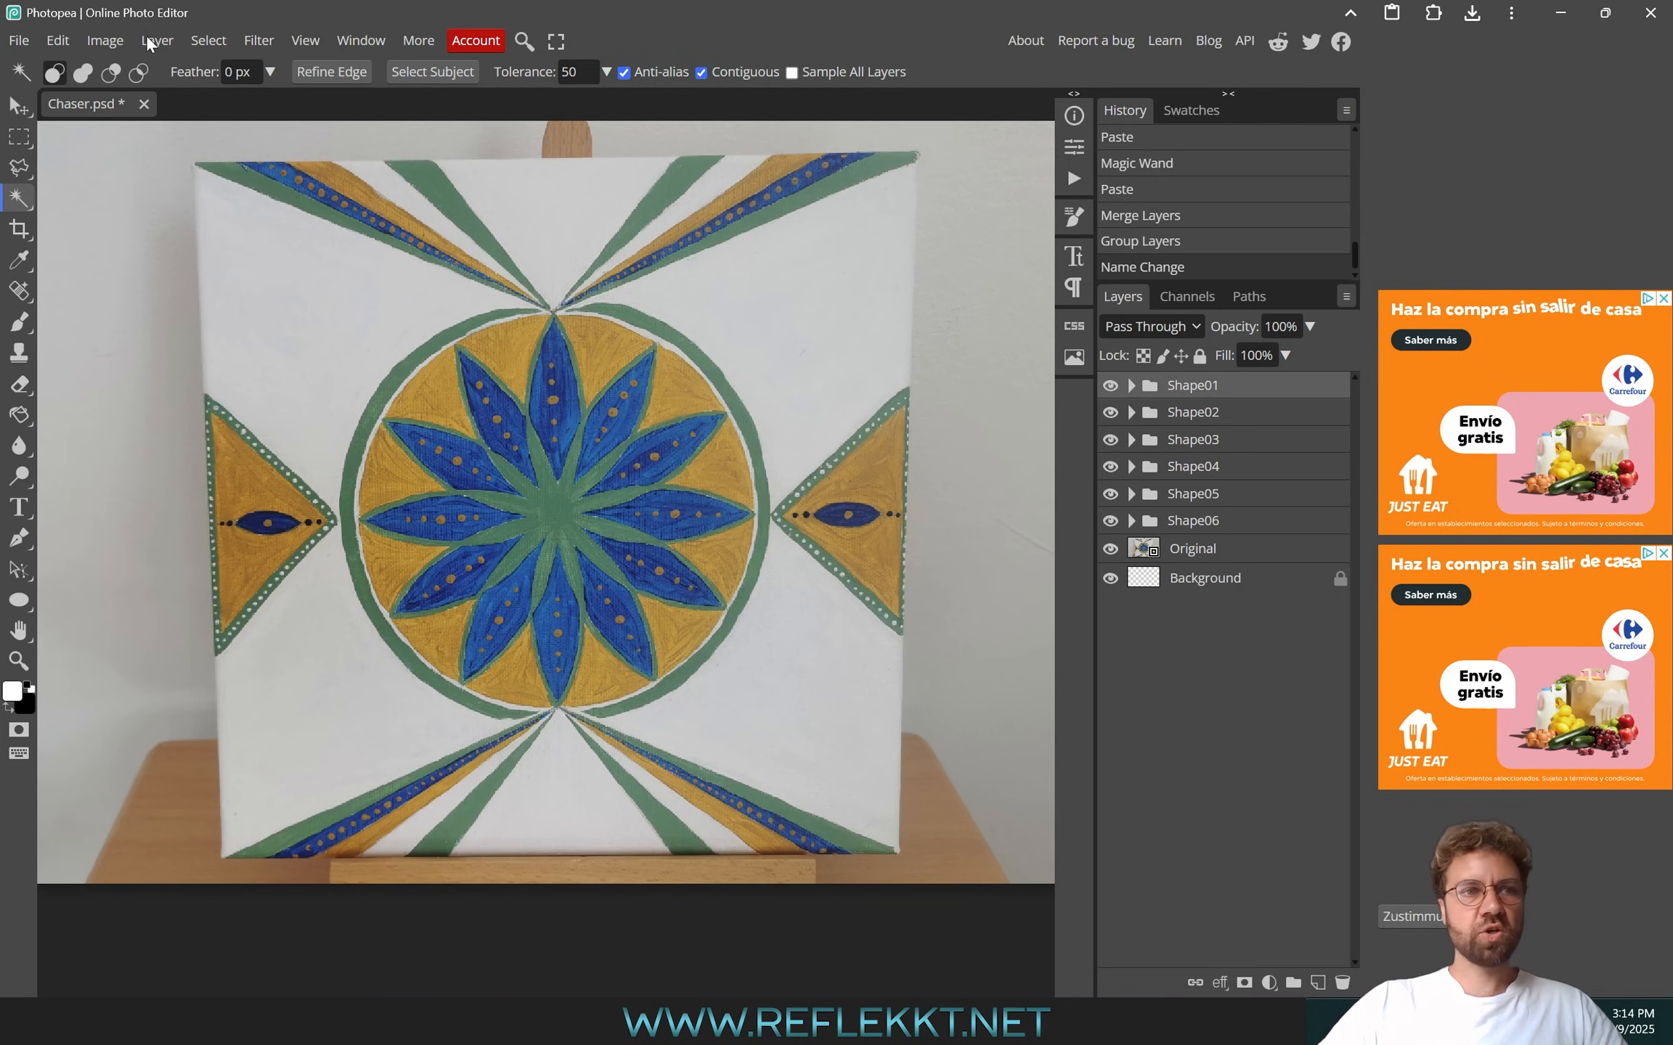
{"action": "left_click", "coordinate": [19, 41]}
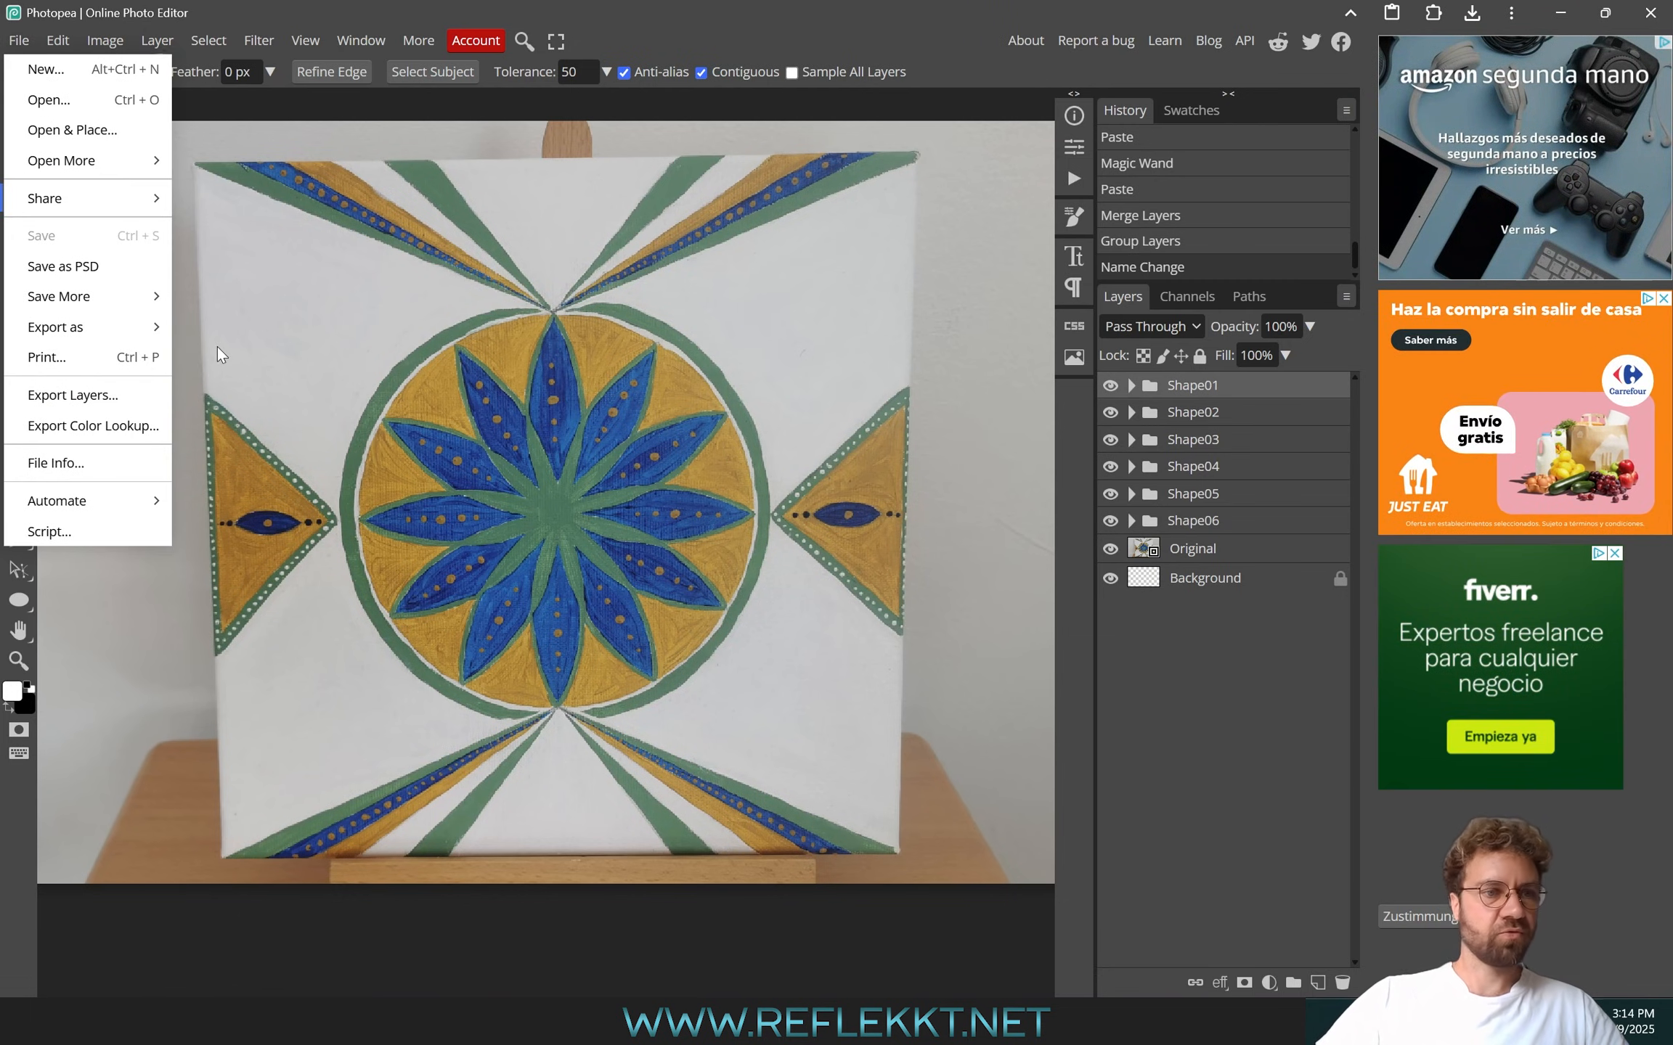
{"action": "left_click", "coordinate": [80, 395]}
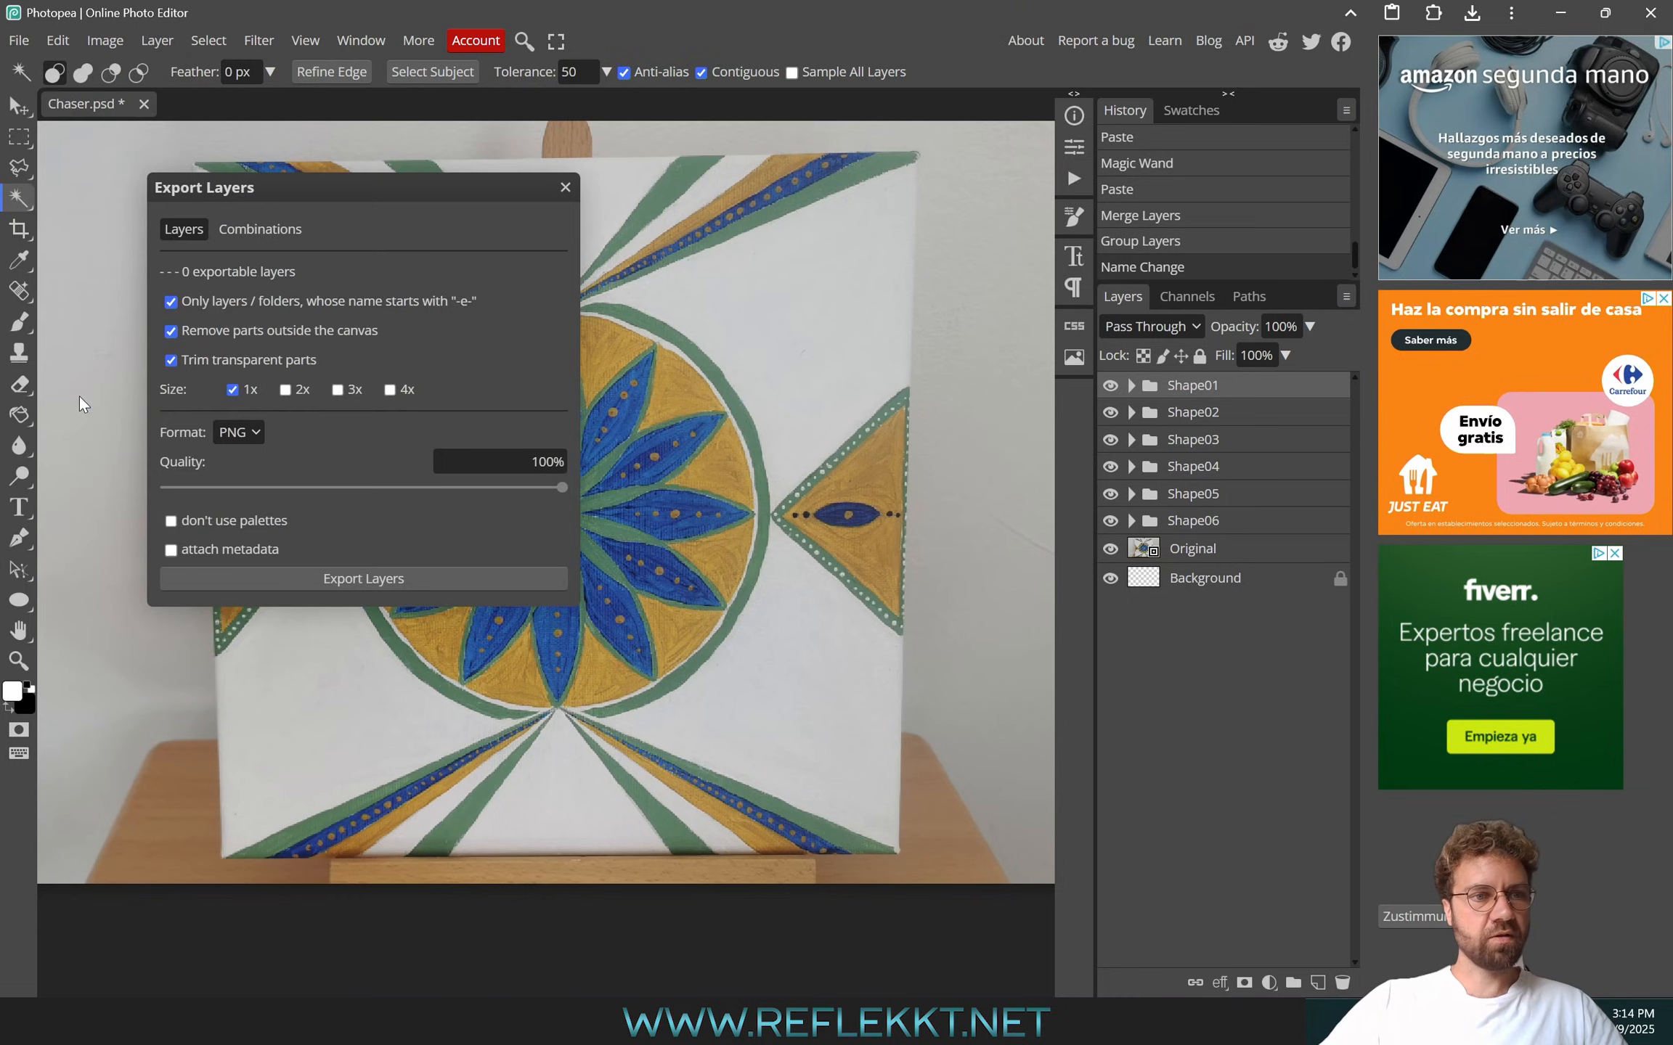
{"action": "left_click", "coordinate": [275, 332]}
{"action": "left_click", "coordinate": [258, 357]}
{"action": "left_click", "coordinate": [283, 299]}
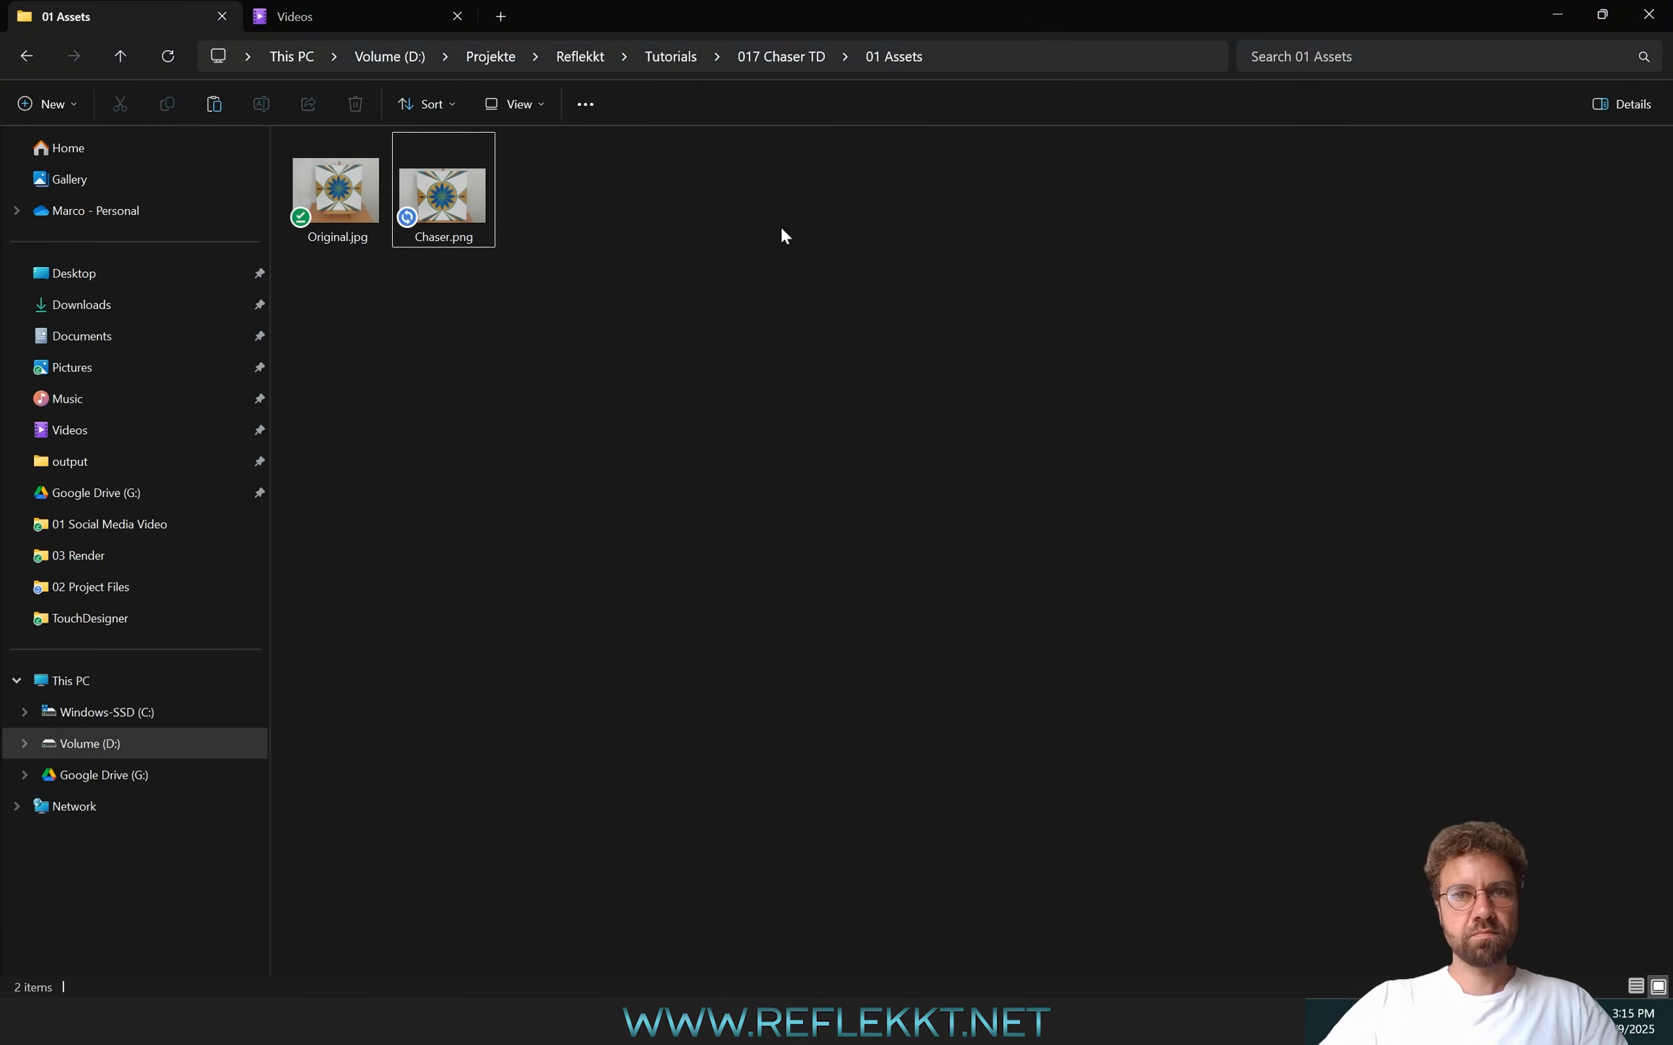
In File Explorer, paste Chaser.zip into the 01 Assets folder and show the extracted Chaser folder's contents with larger thumbnails
{"action": "key", "text": "ctrl+v"}
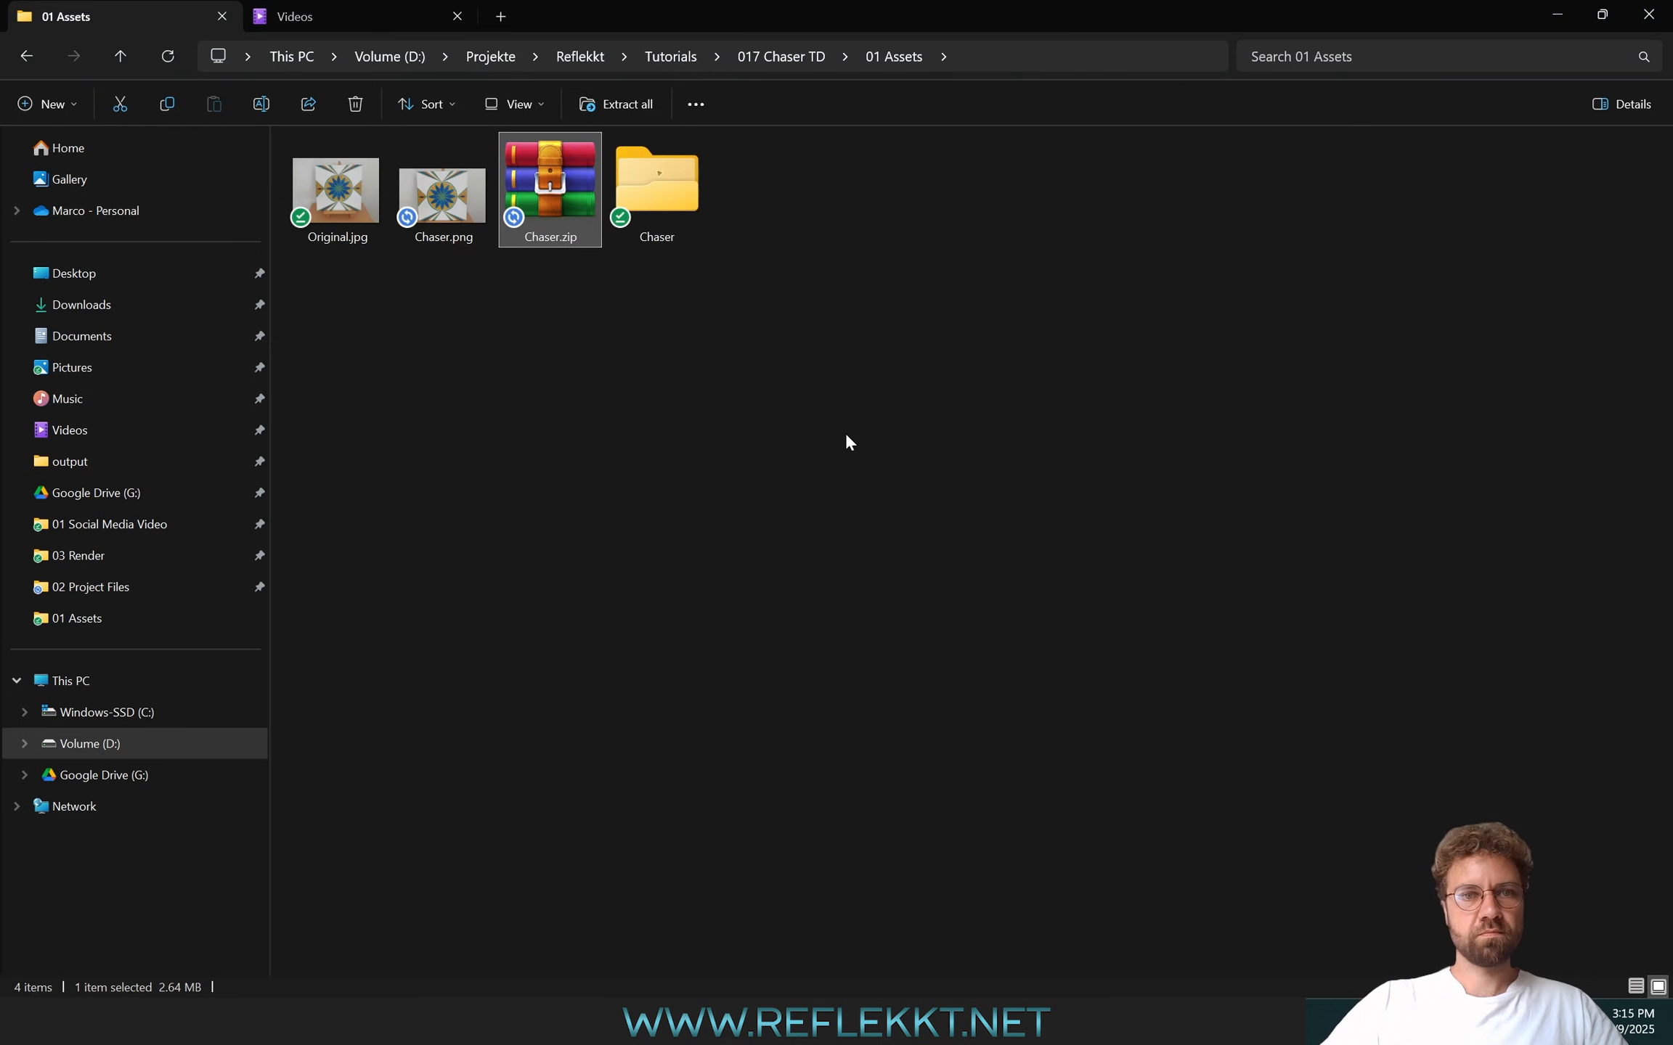
{"action": "double_click", "coordinate": [653, 185]}
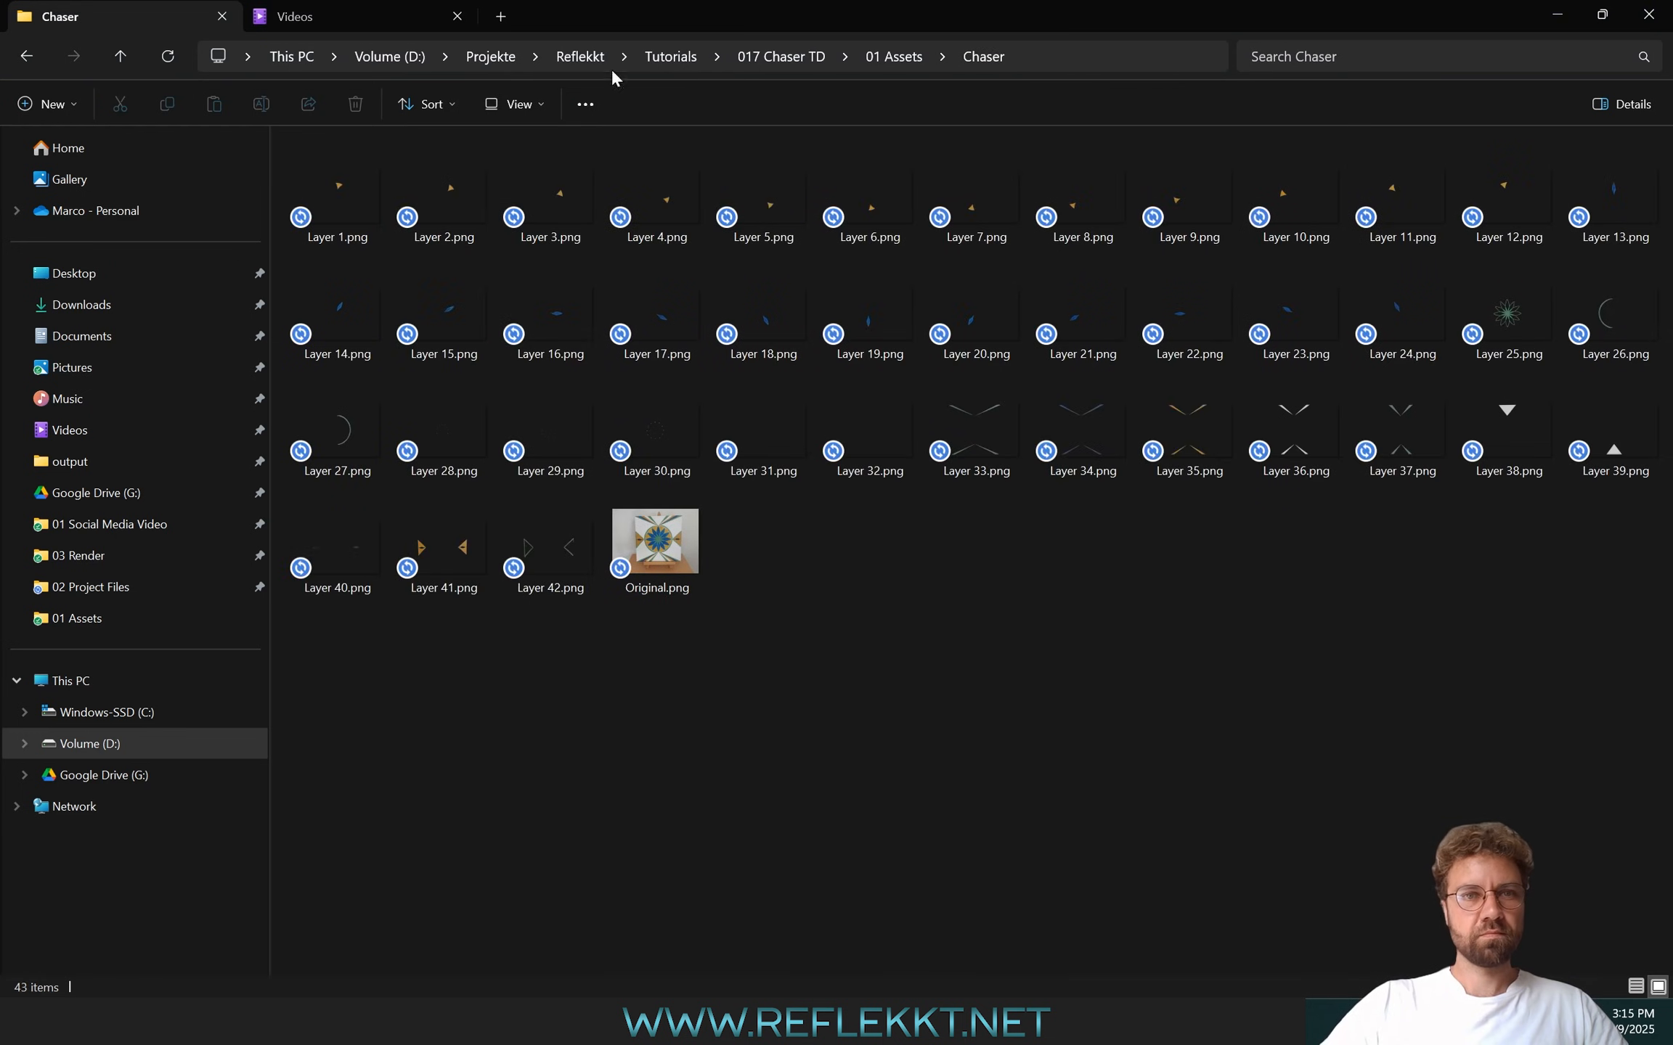
{"action": "left_click", "coordinate": [514, 104]}
{"action": "left_click", "coordinate": [528, 150]}
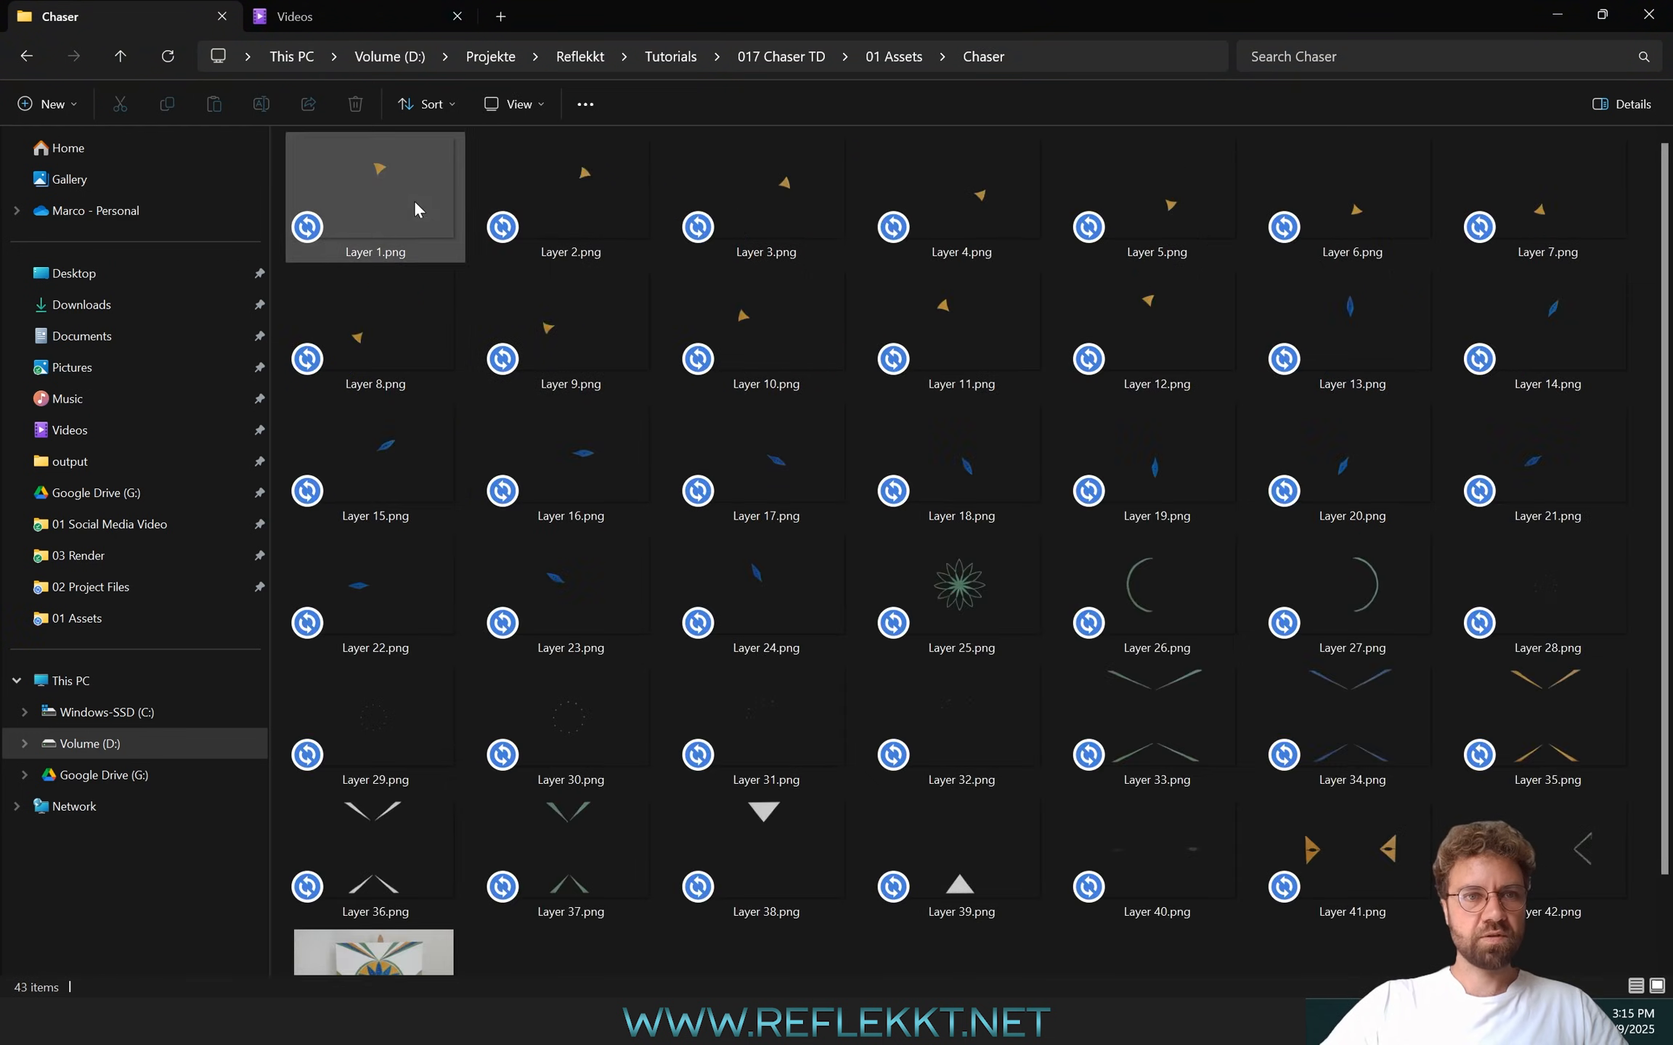
View Layer 1.png and the following exported images full screen to check each shape's position, and close the viewer
{"action": "double_click", "coordinate": [396, 190]}
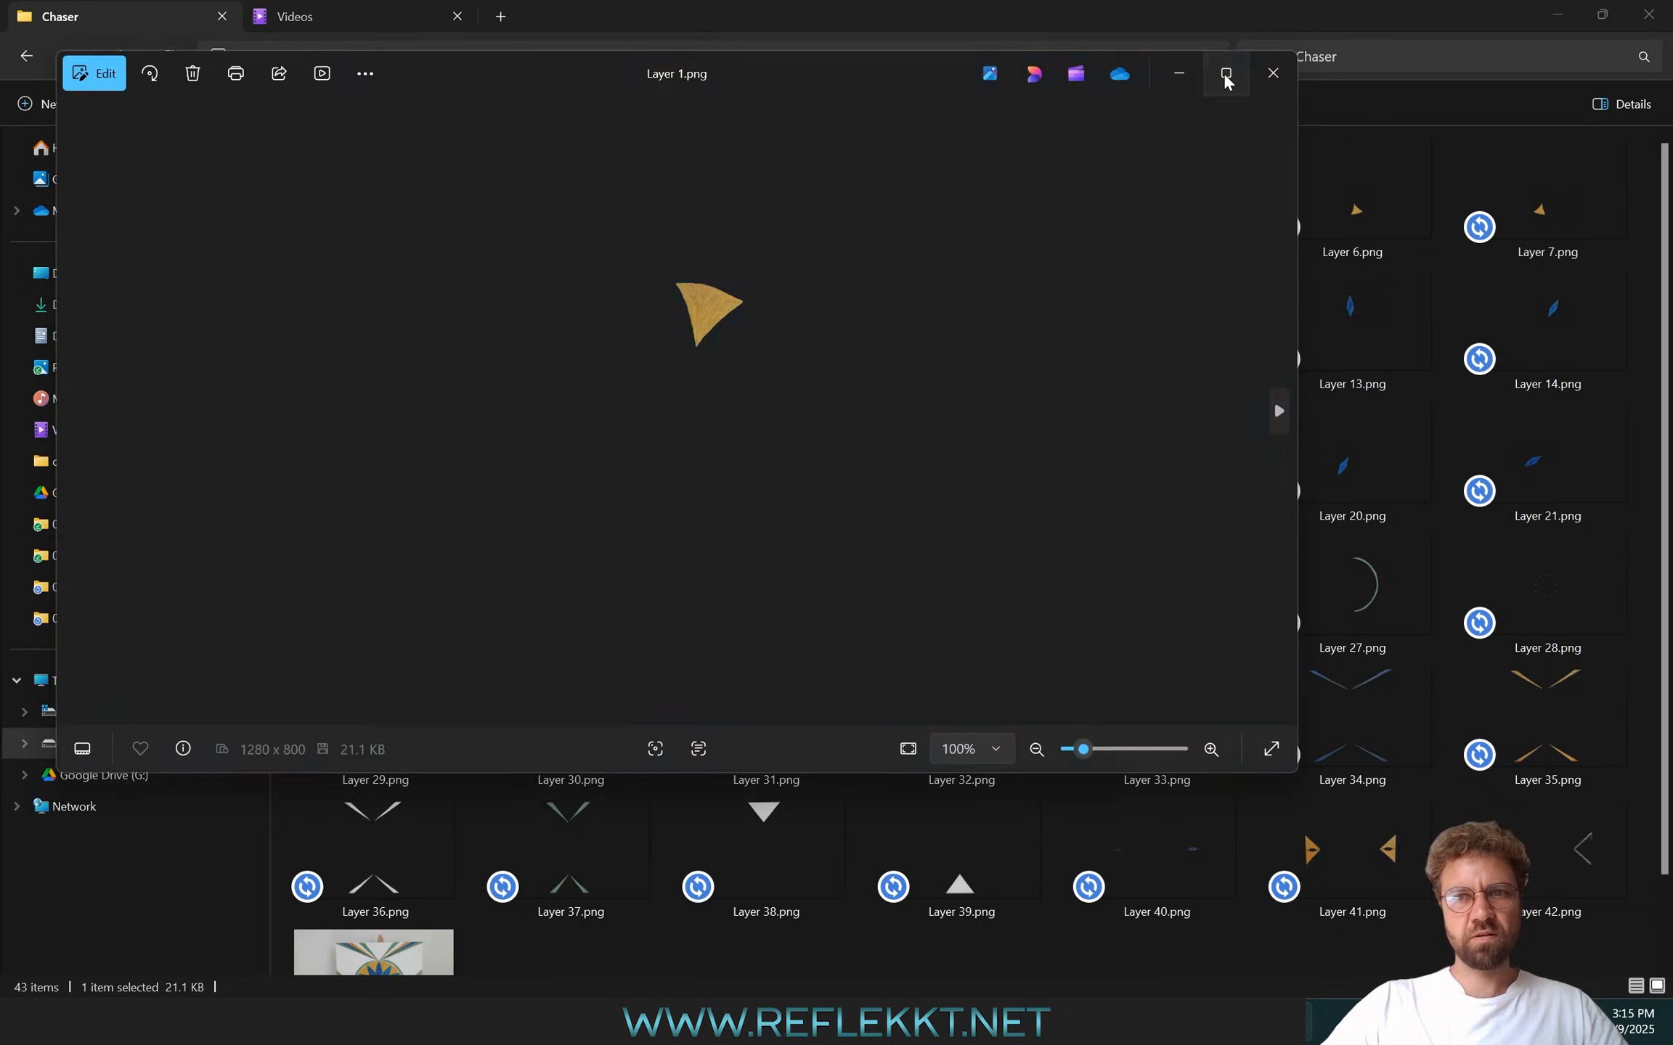
{"action": "left_click", "coordinate": [1224, 73]}
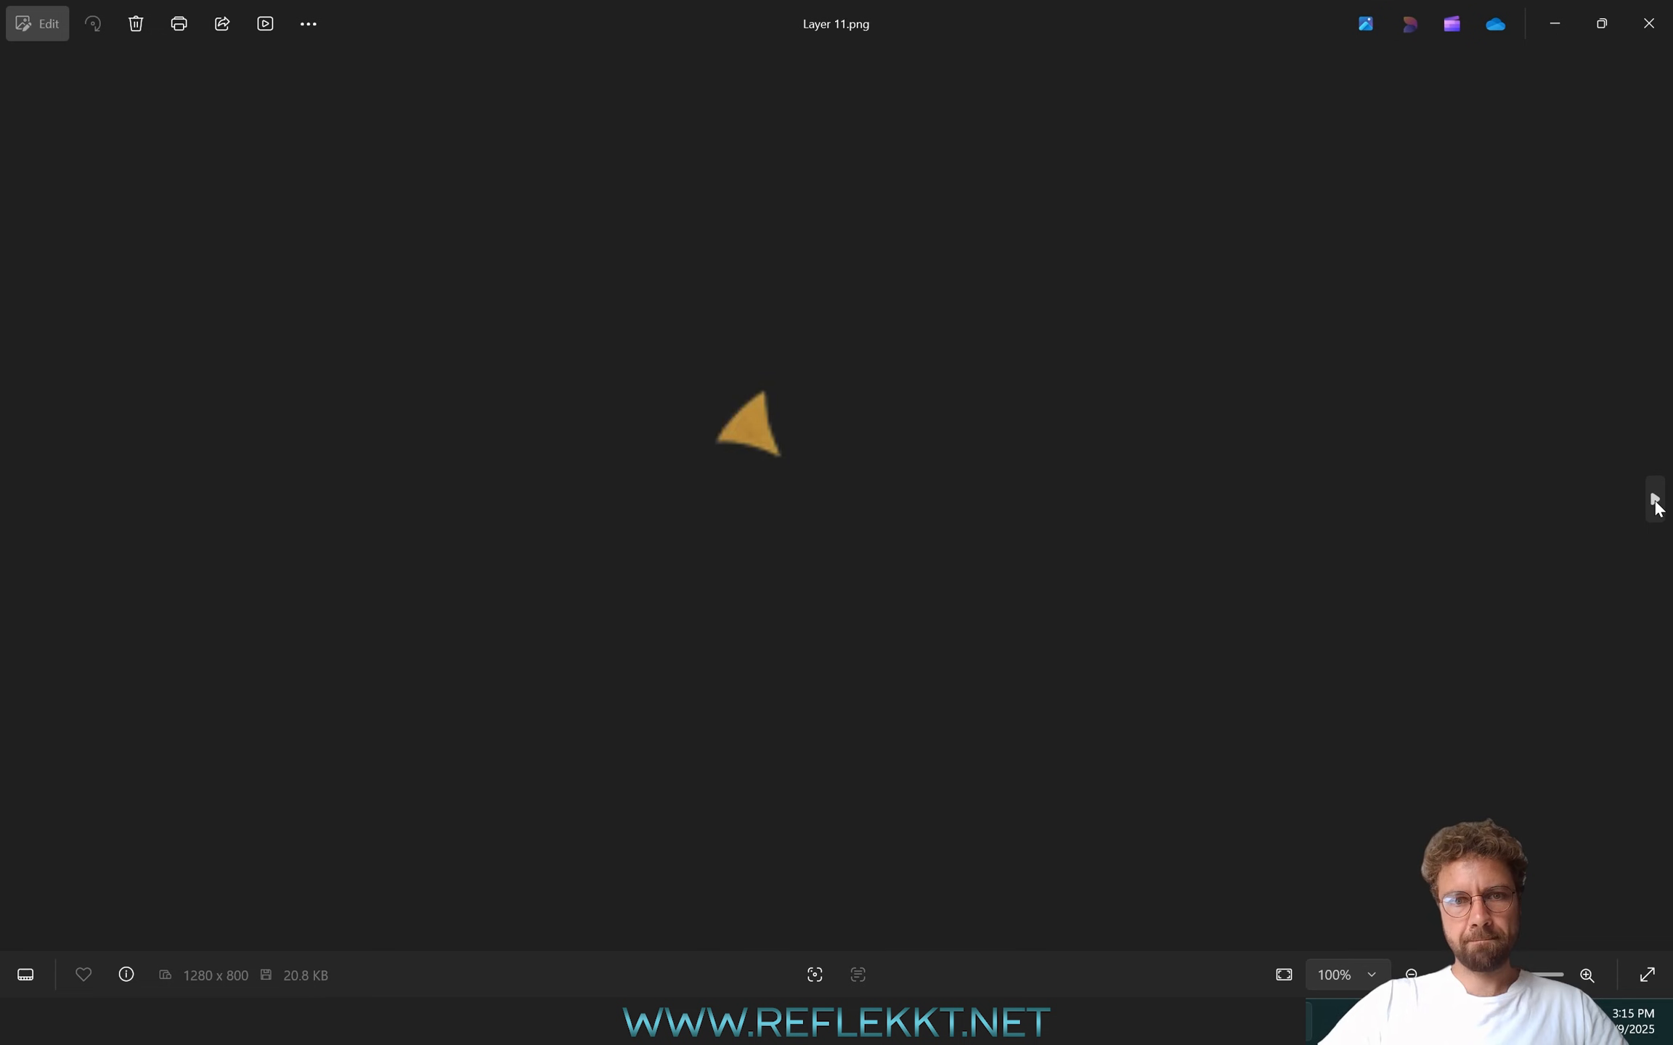
{"action": "left_click", "coordinate": [1648, 23]}
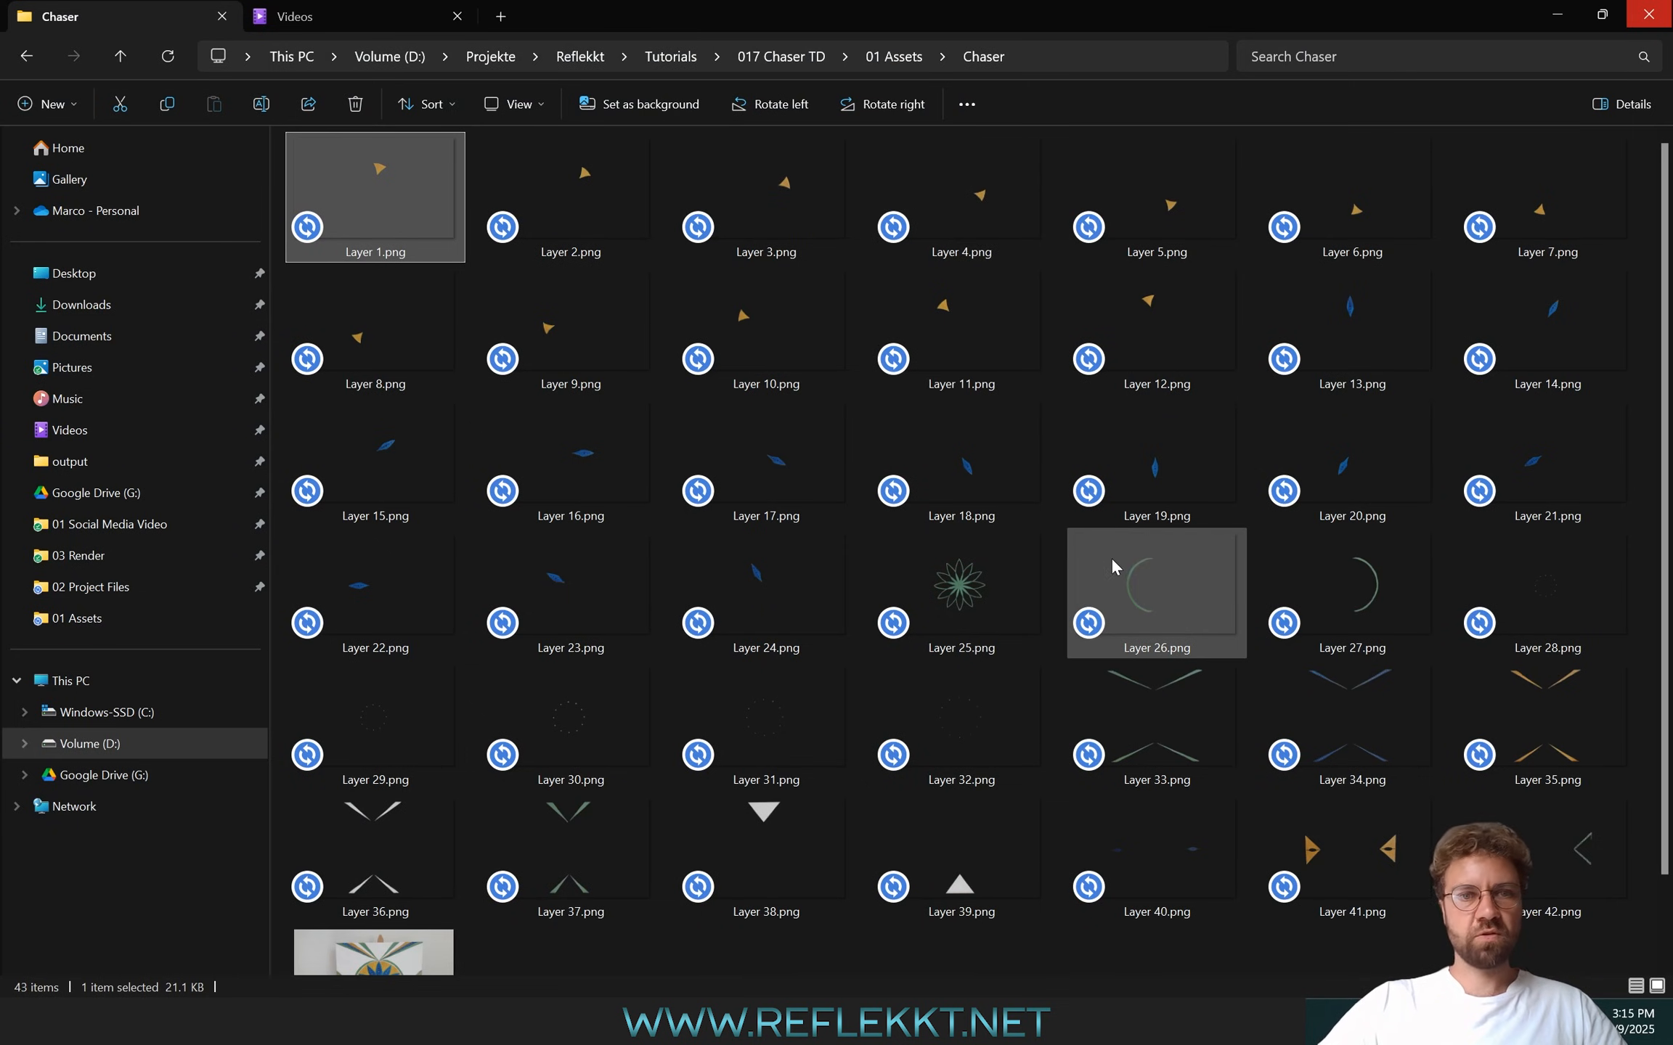
Switch to Photopea, close the layer export dialog and expand Shape01 to check which layers belong to it
{"action": "left_click", "coordinate": [1267, 1021]}
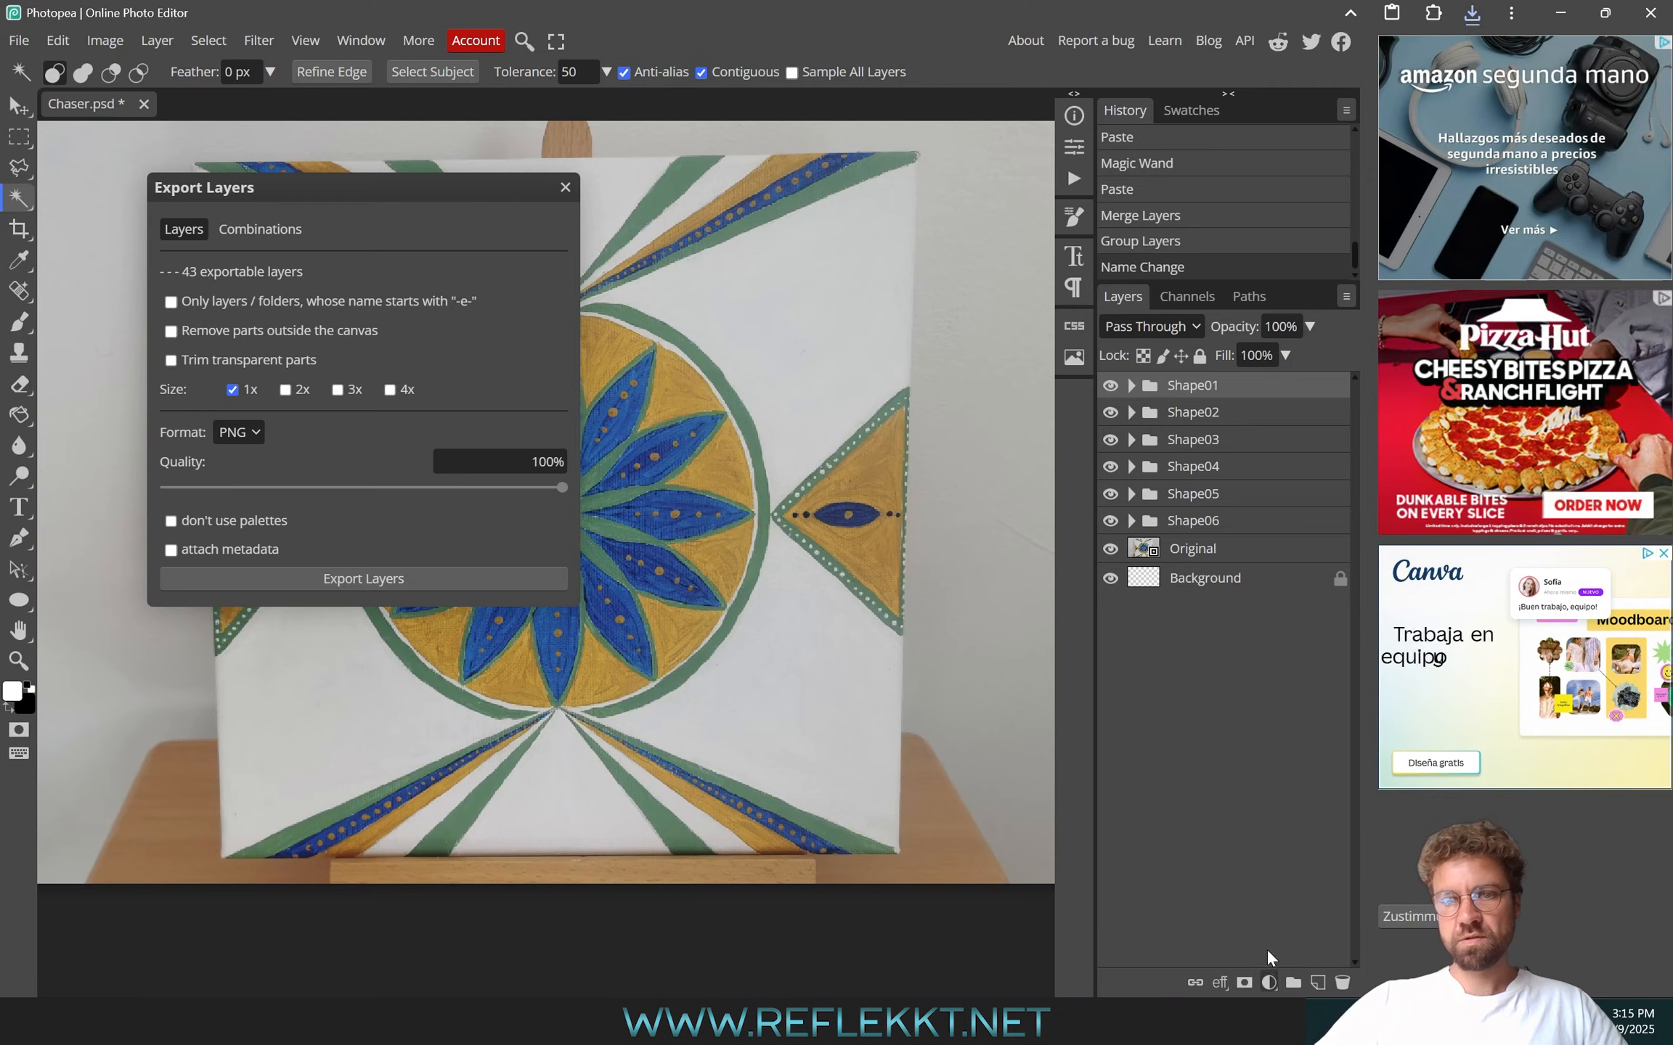
{"action": "left_click", "coordinate": [564, 188]}
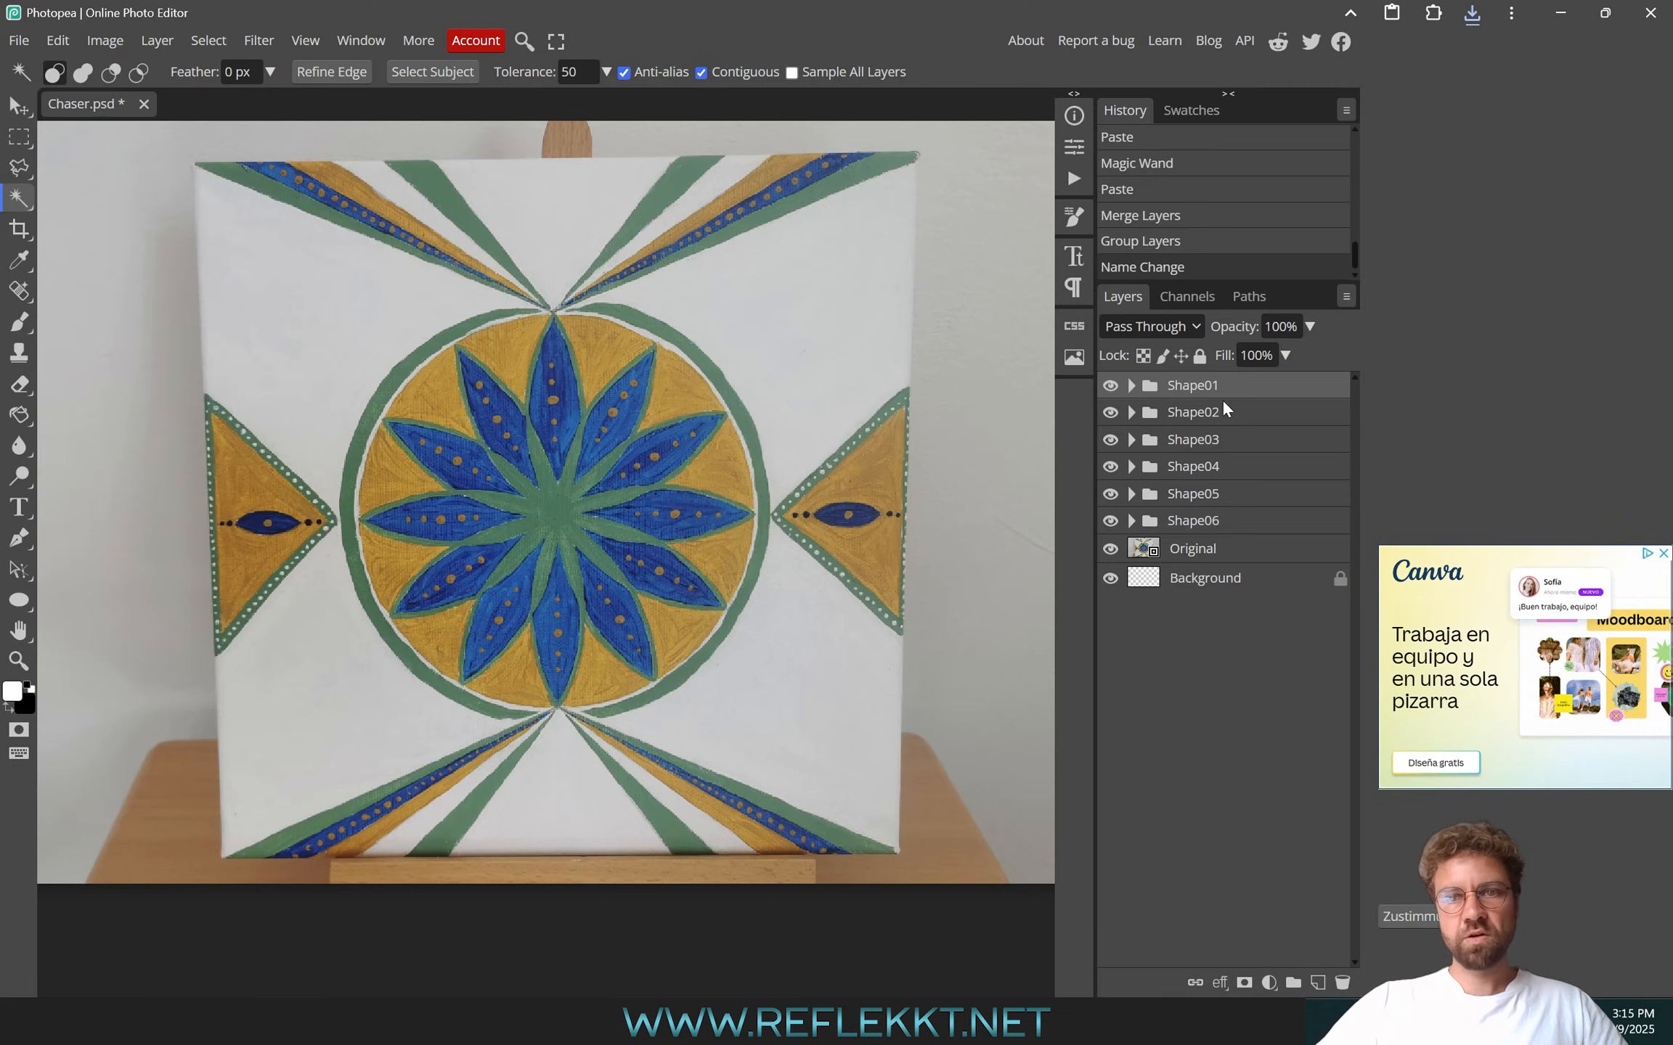
{"action": "left_click", "coordinate": [1132, 386]}
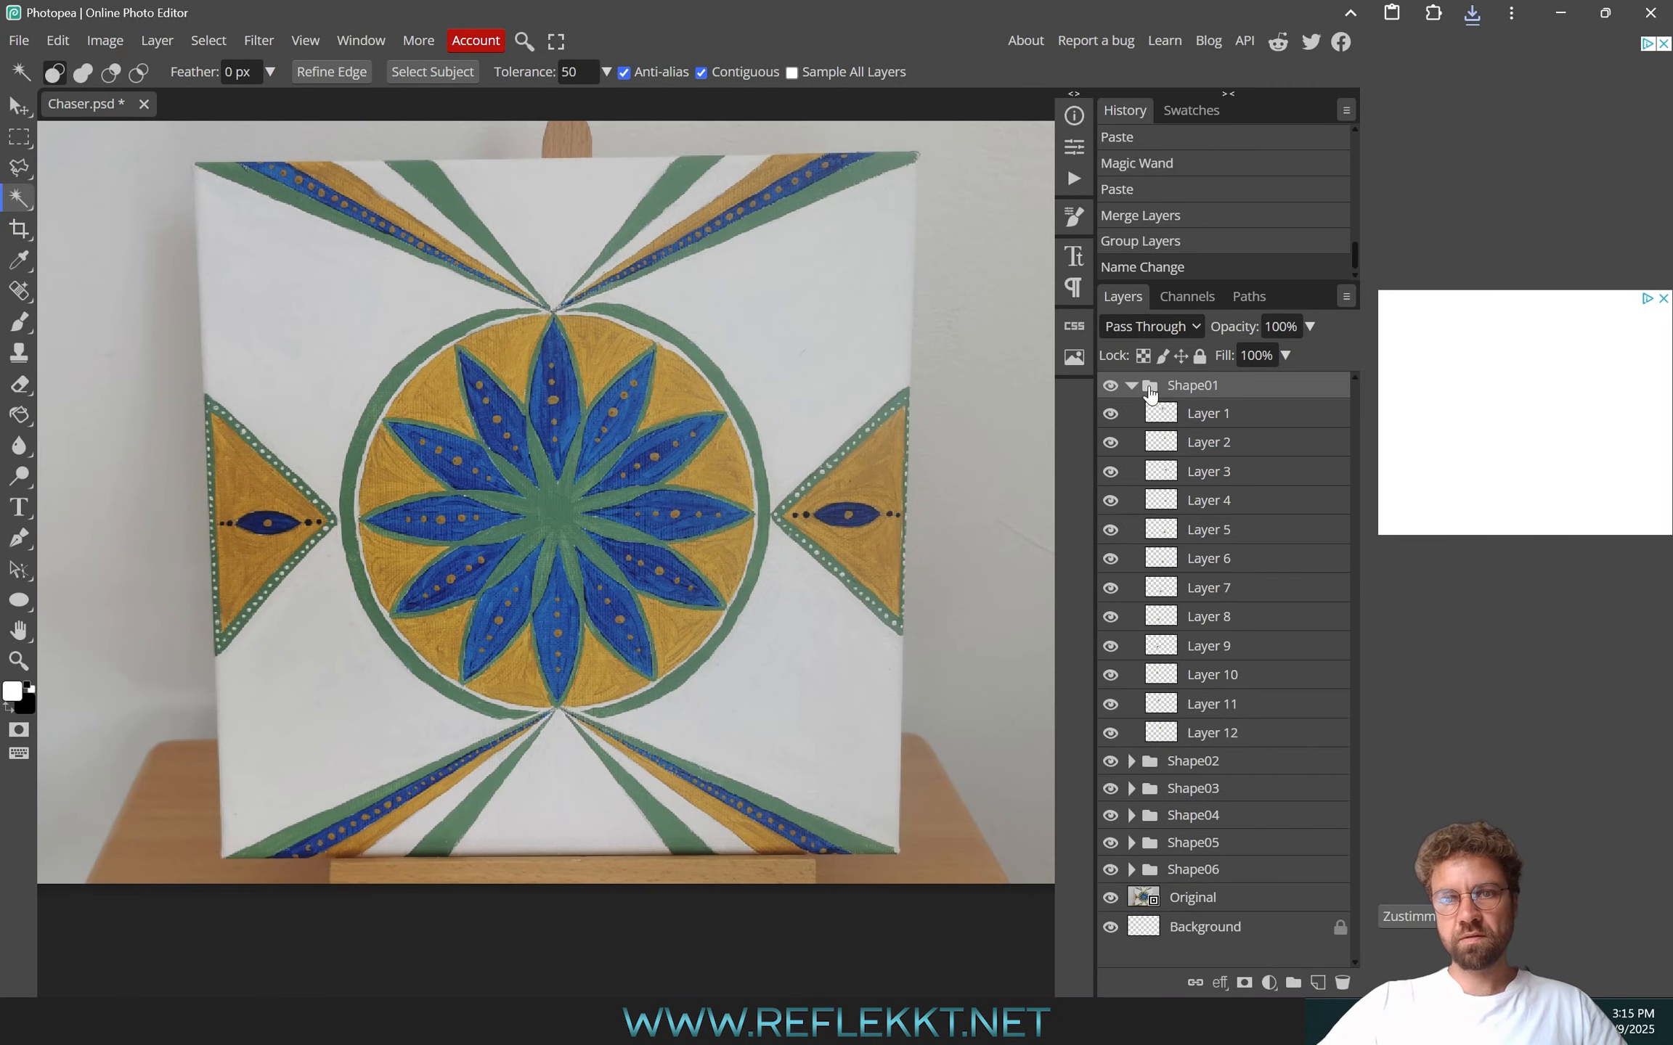
{"action": "left_click", "coordinate": [1211, 419]}
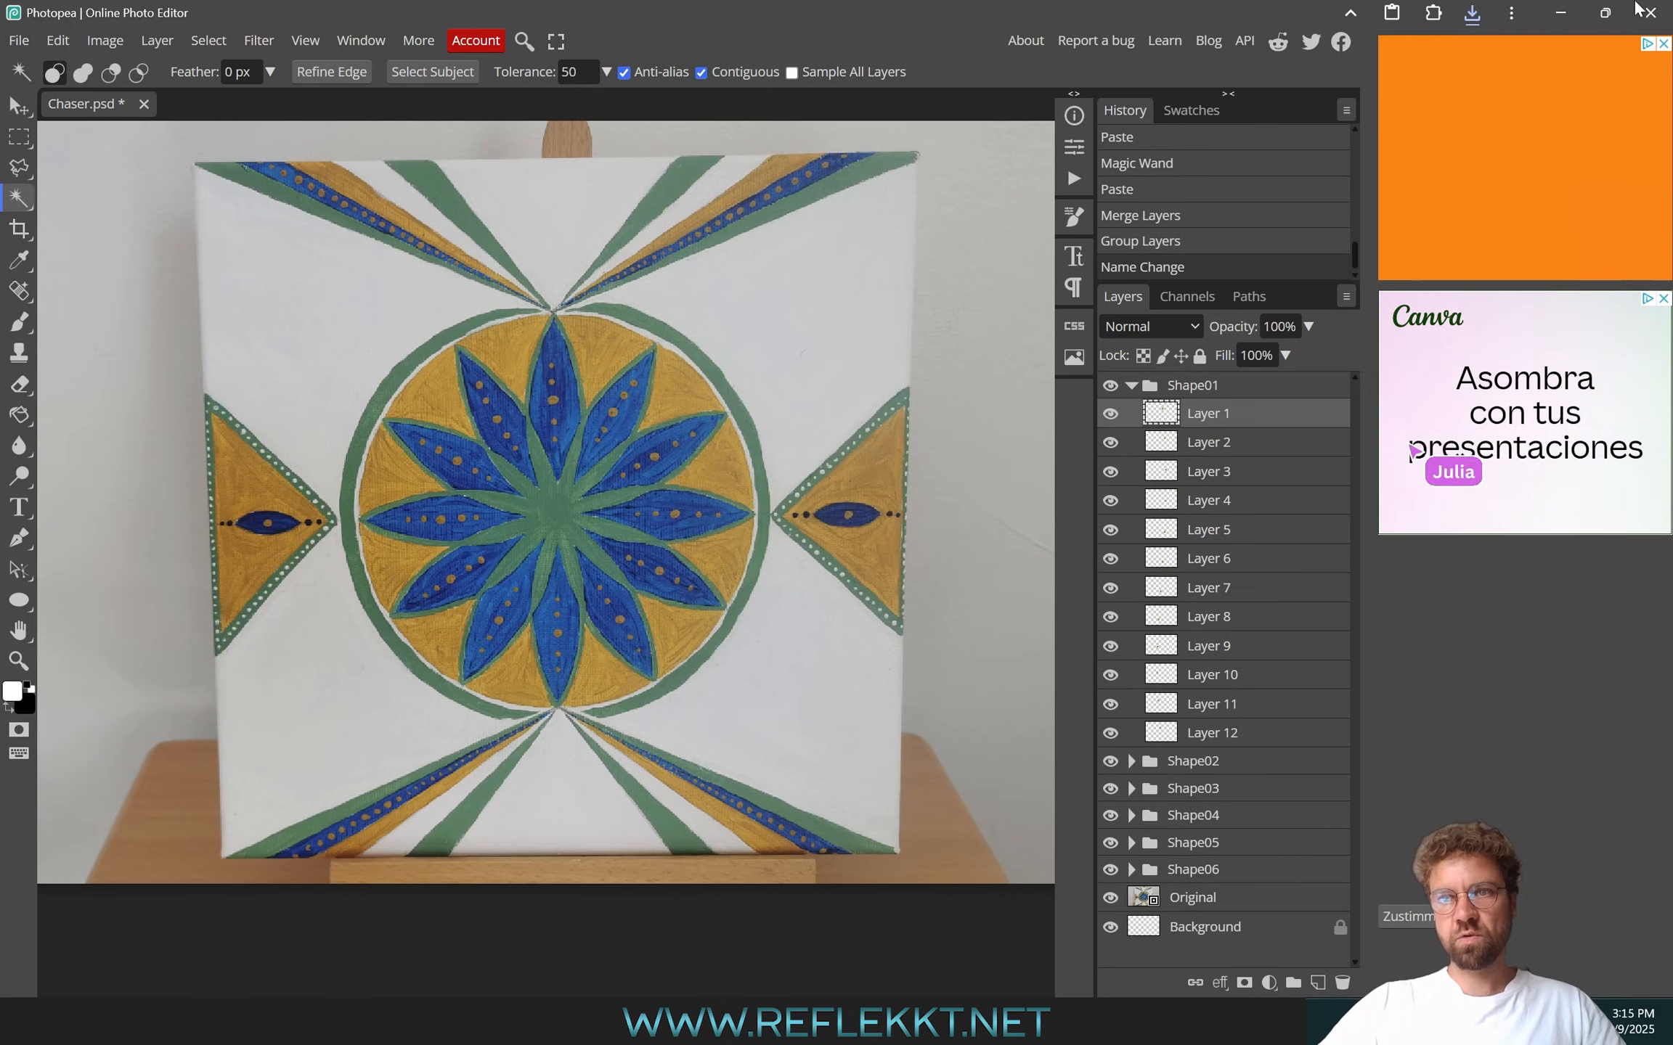
{"action": "left_click", "coordinate": [1562, 14]}
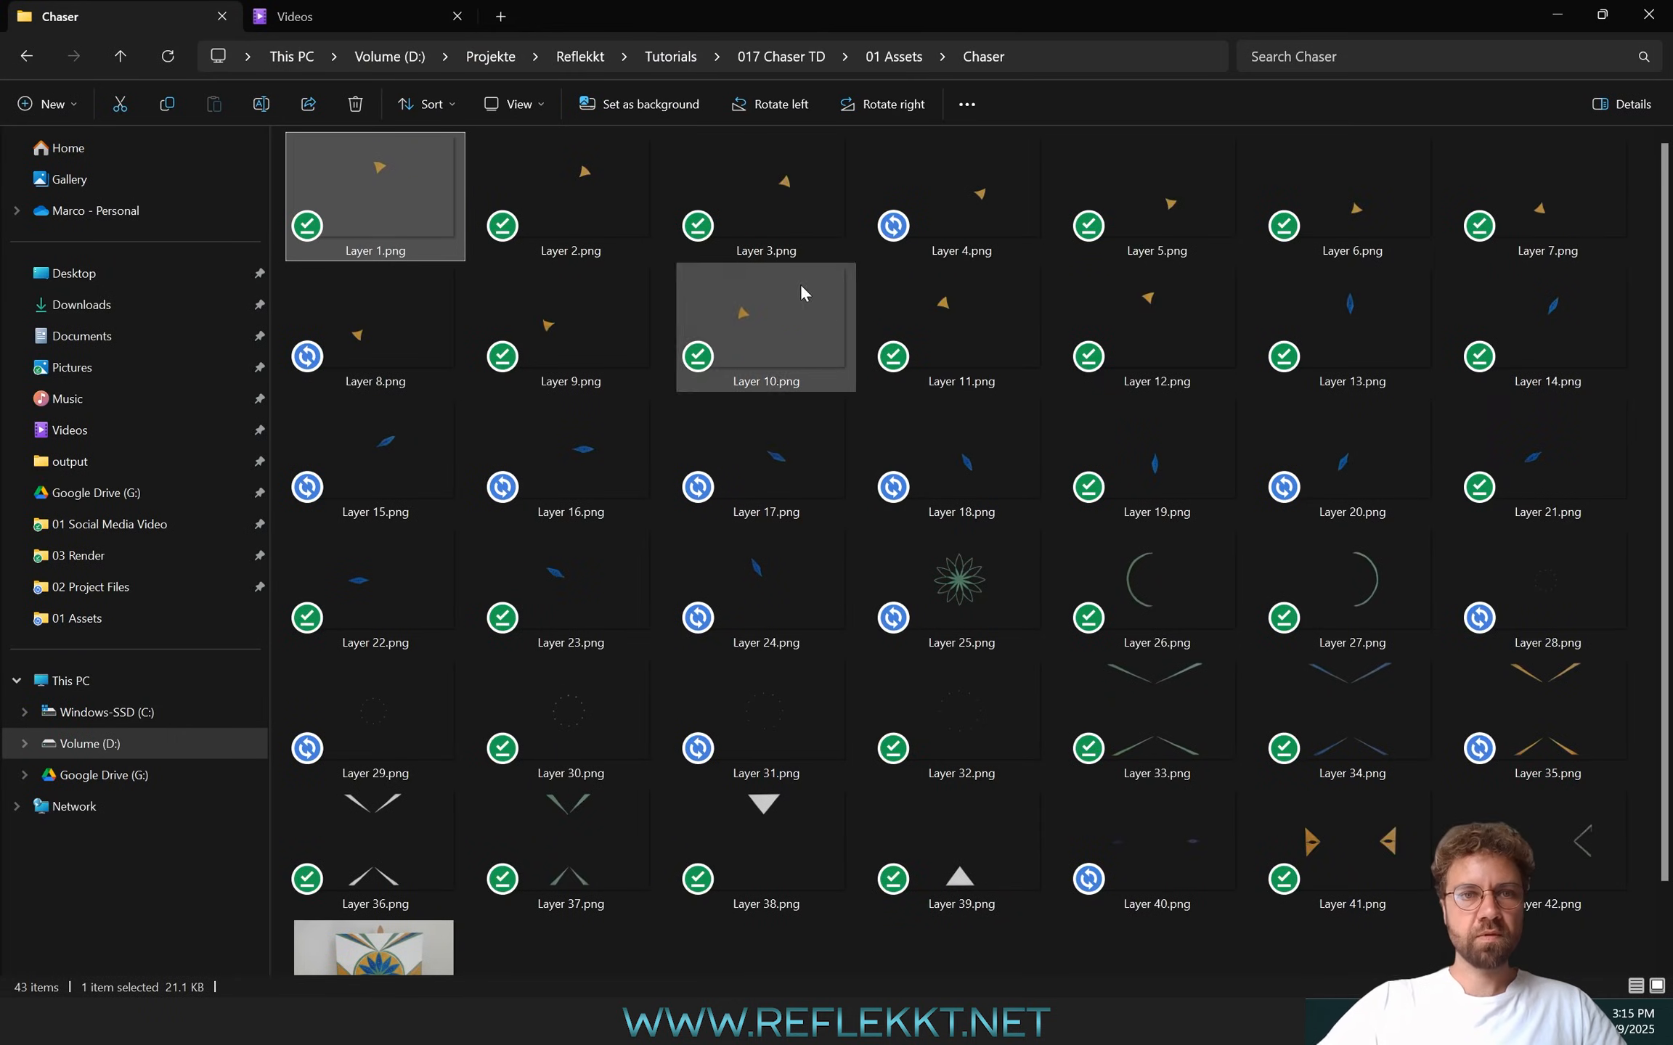
Cut Layer 1.png through Layer 12.png, and create and open a new folder named 01 inside the Chaser folder
{"action": "left_click", "coordinate": [1175, 340], "text": "shift"}
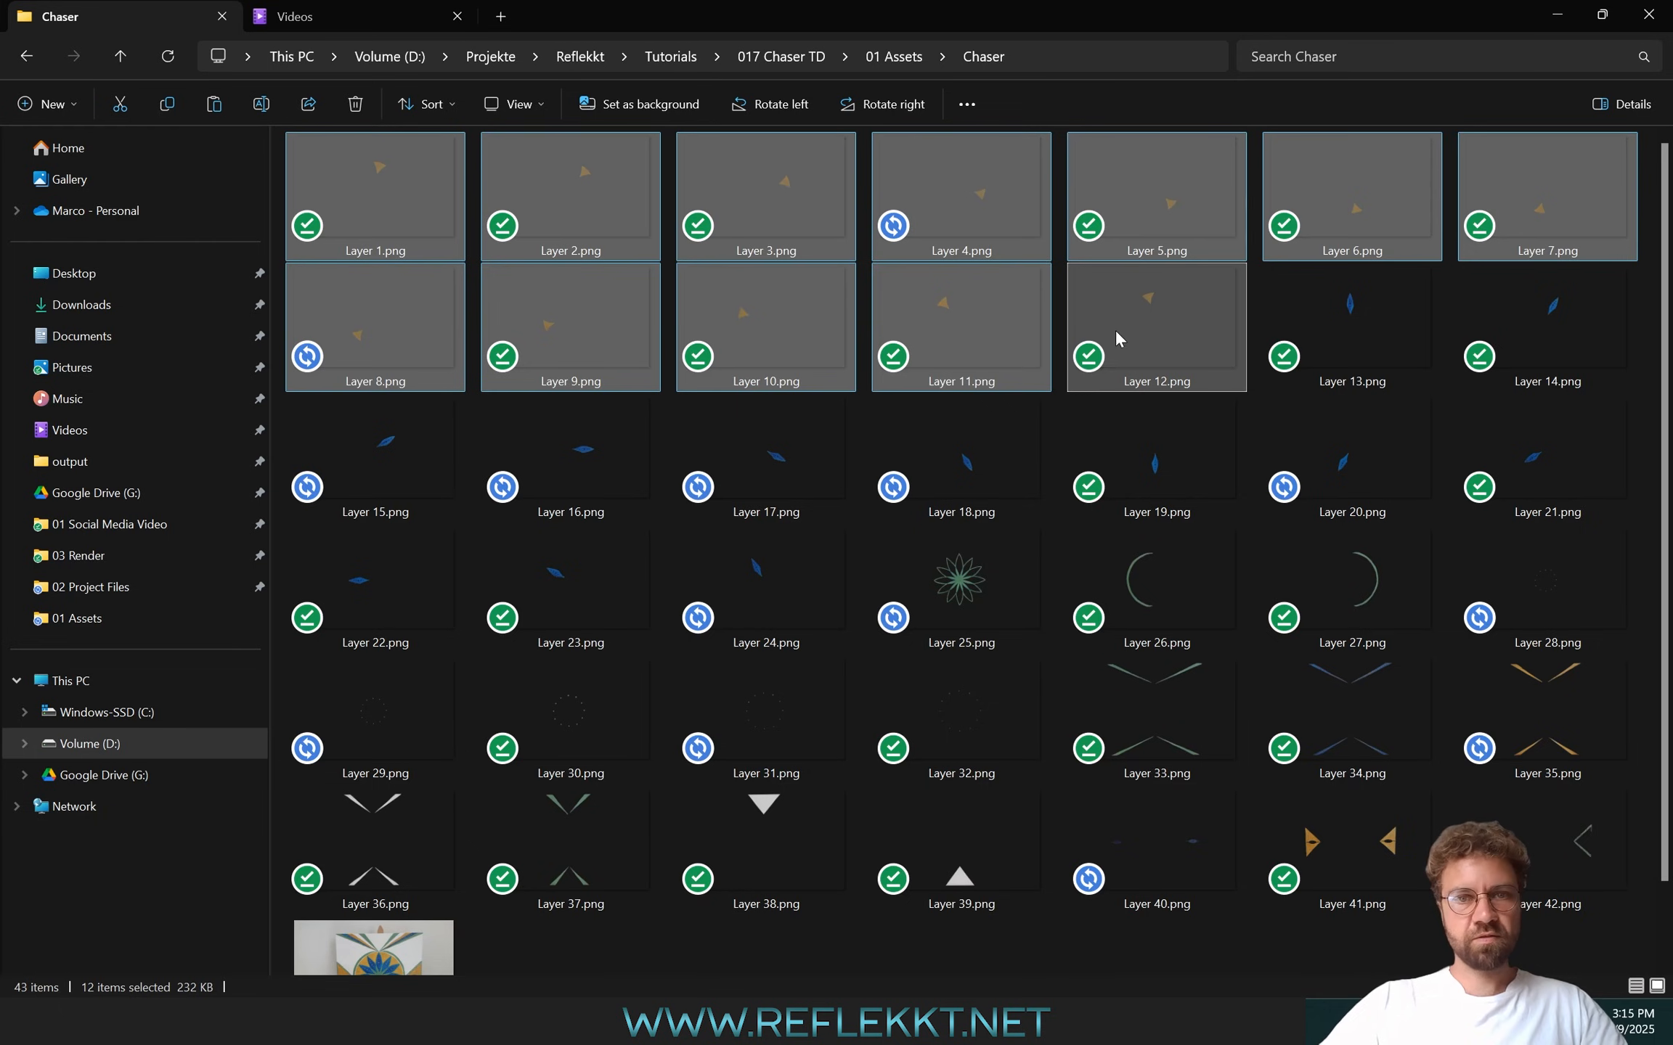
{"action": "scroll", "coordinate": [1072, 449], "scroll_direction": "down", "scroll_amount": 2}
{"action": "right_click", "coordinate": [849, 891]}
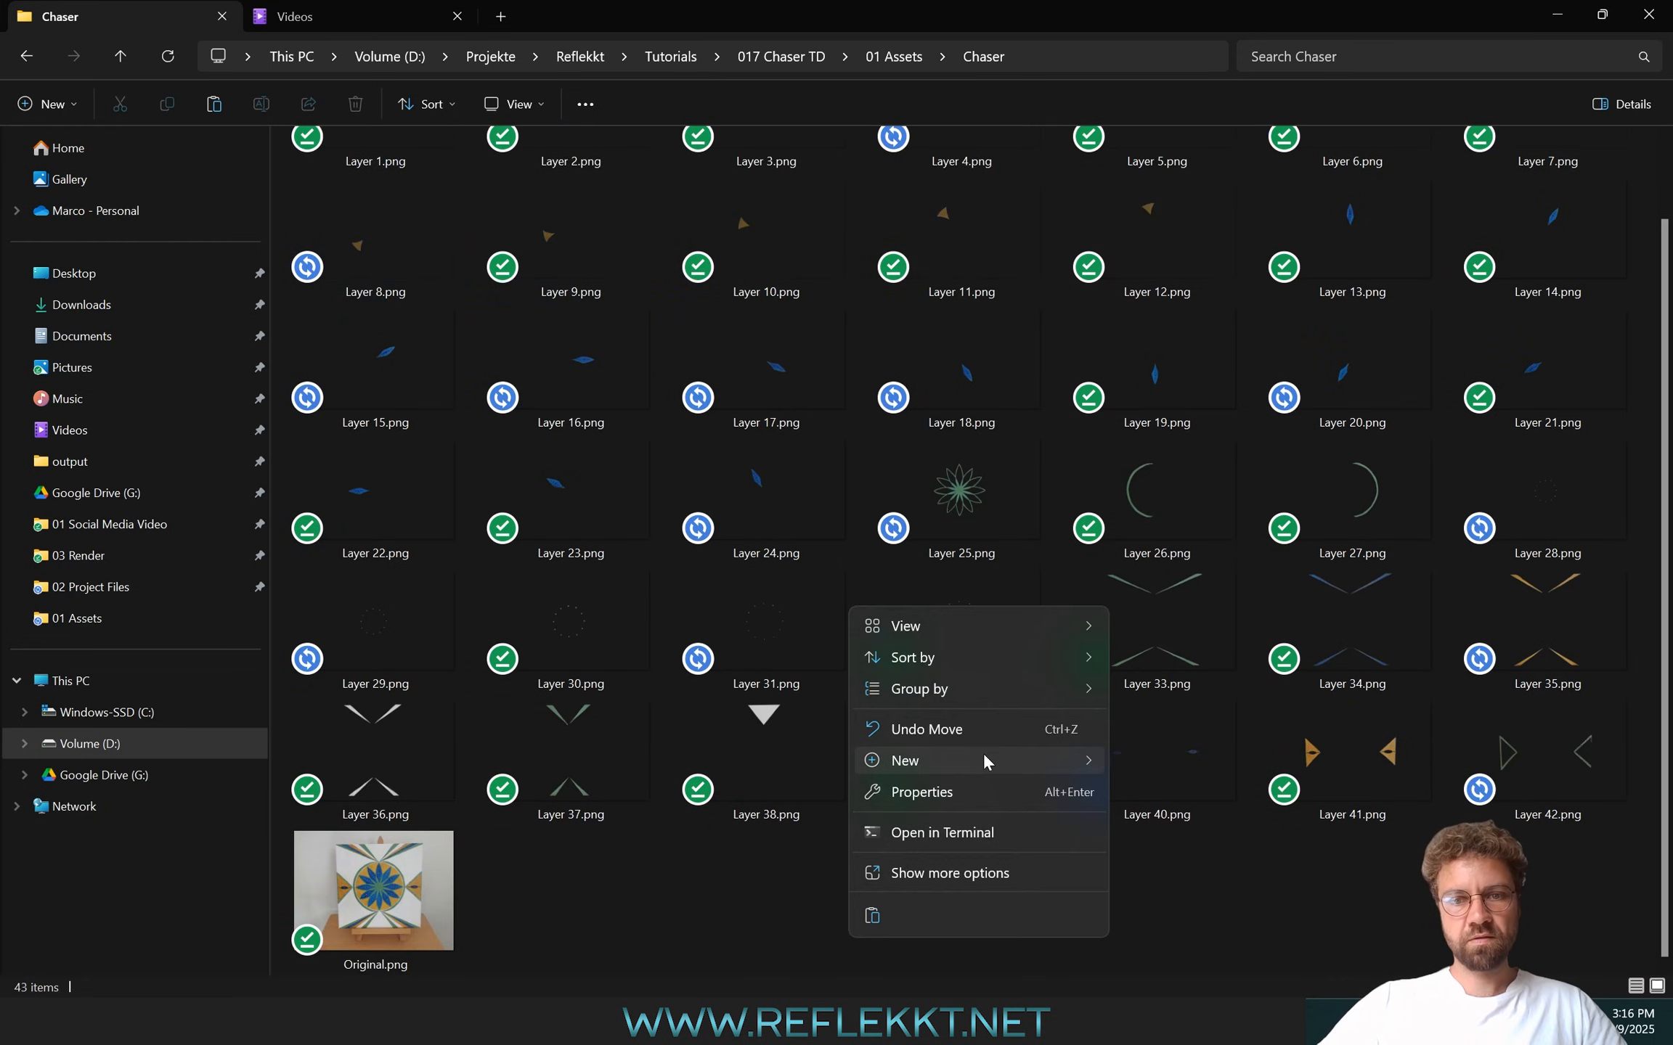
{"action": "mouse_move", "coordinate": [982, 753]}
{"action": "left_click", "coordinate": [1194, 332]}
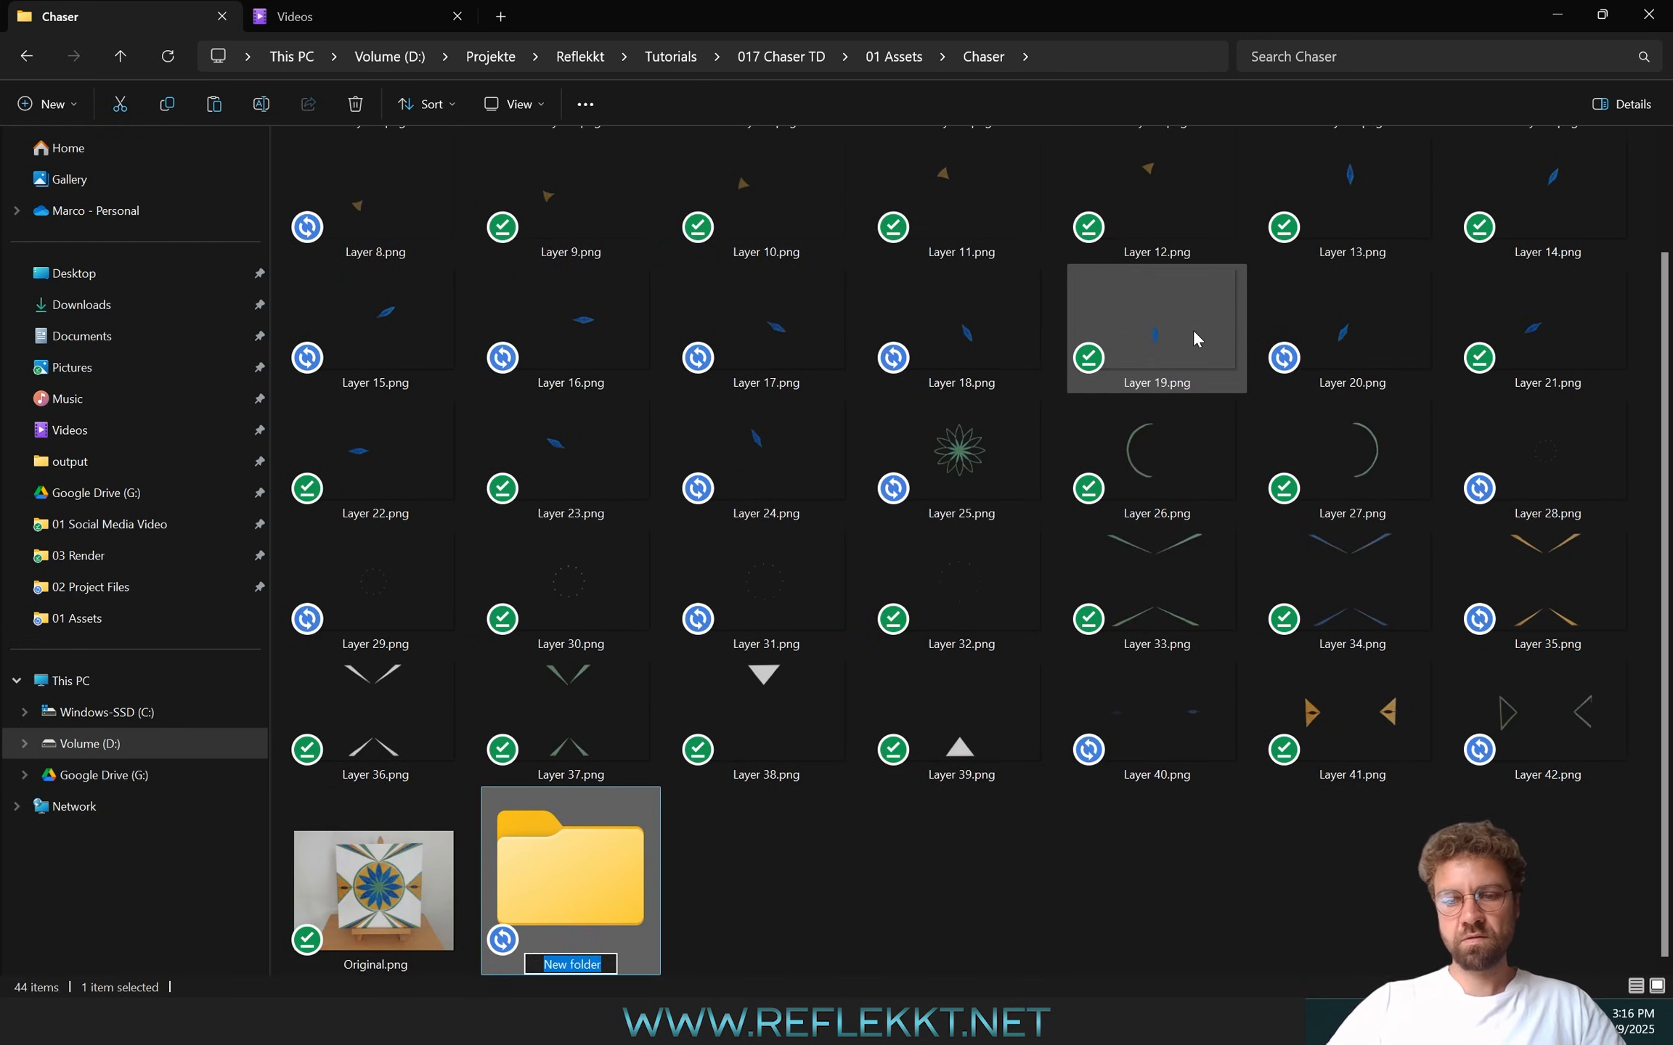
{"action": "type", "text": "01"}
{"action": "key", "text": "Return"}
{"action": "key", "text": "Return"}
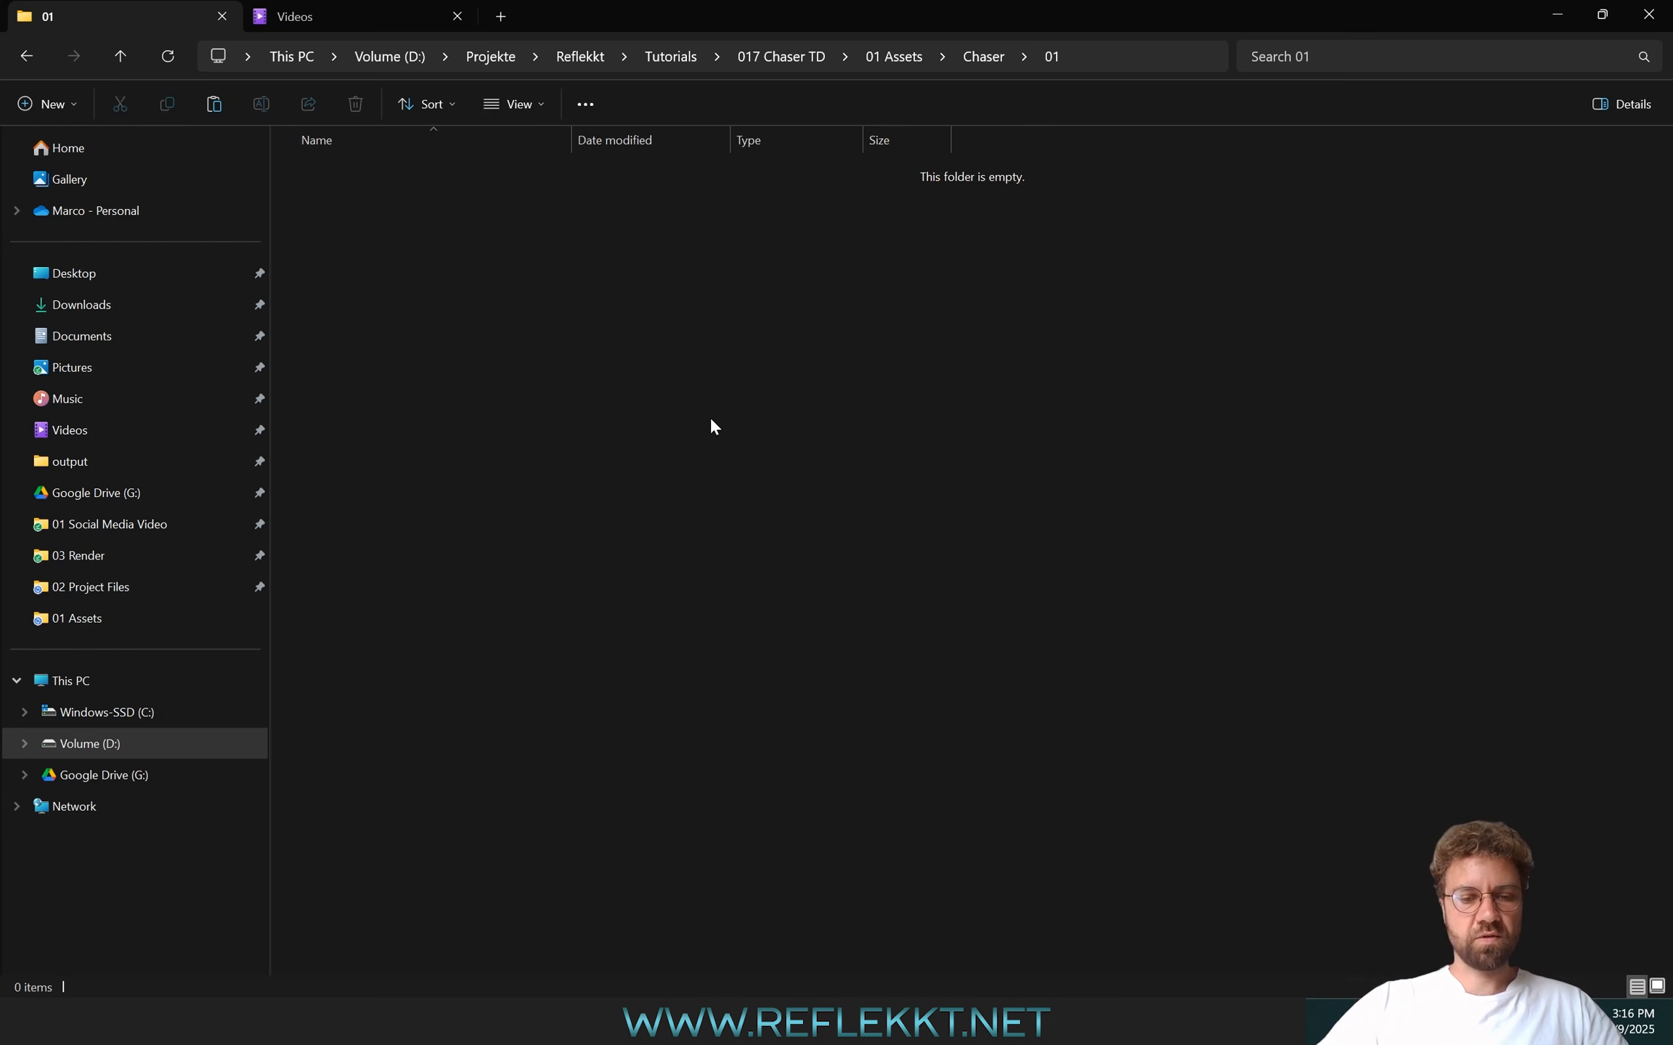
Paste Layer 1.png through Layer 12.png into folder 01 and return to the Chaser folder
{"action": "key", "text": "ctrl+v"}
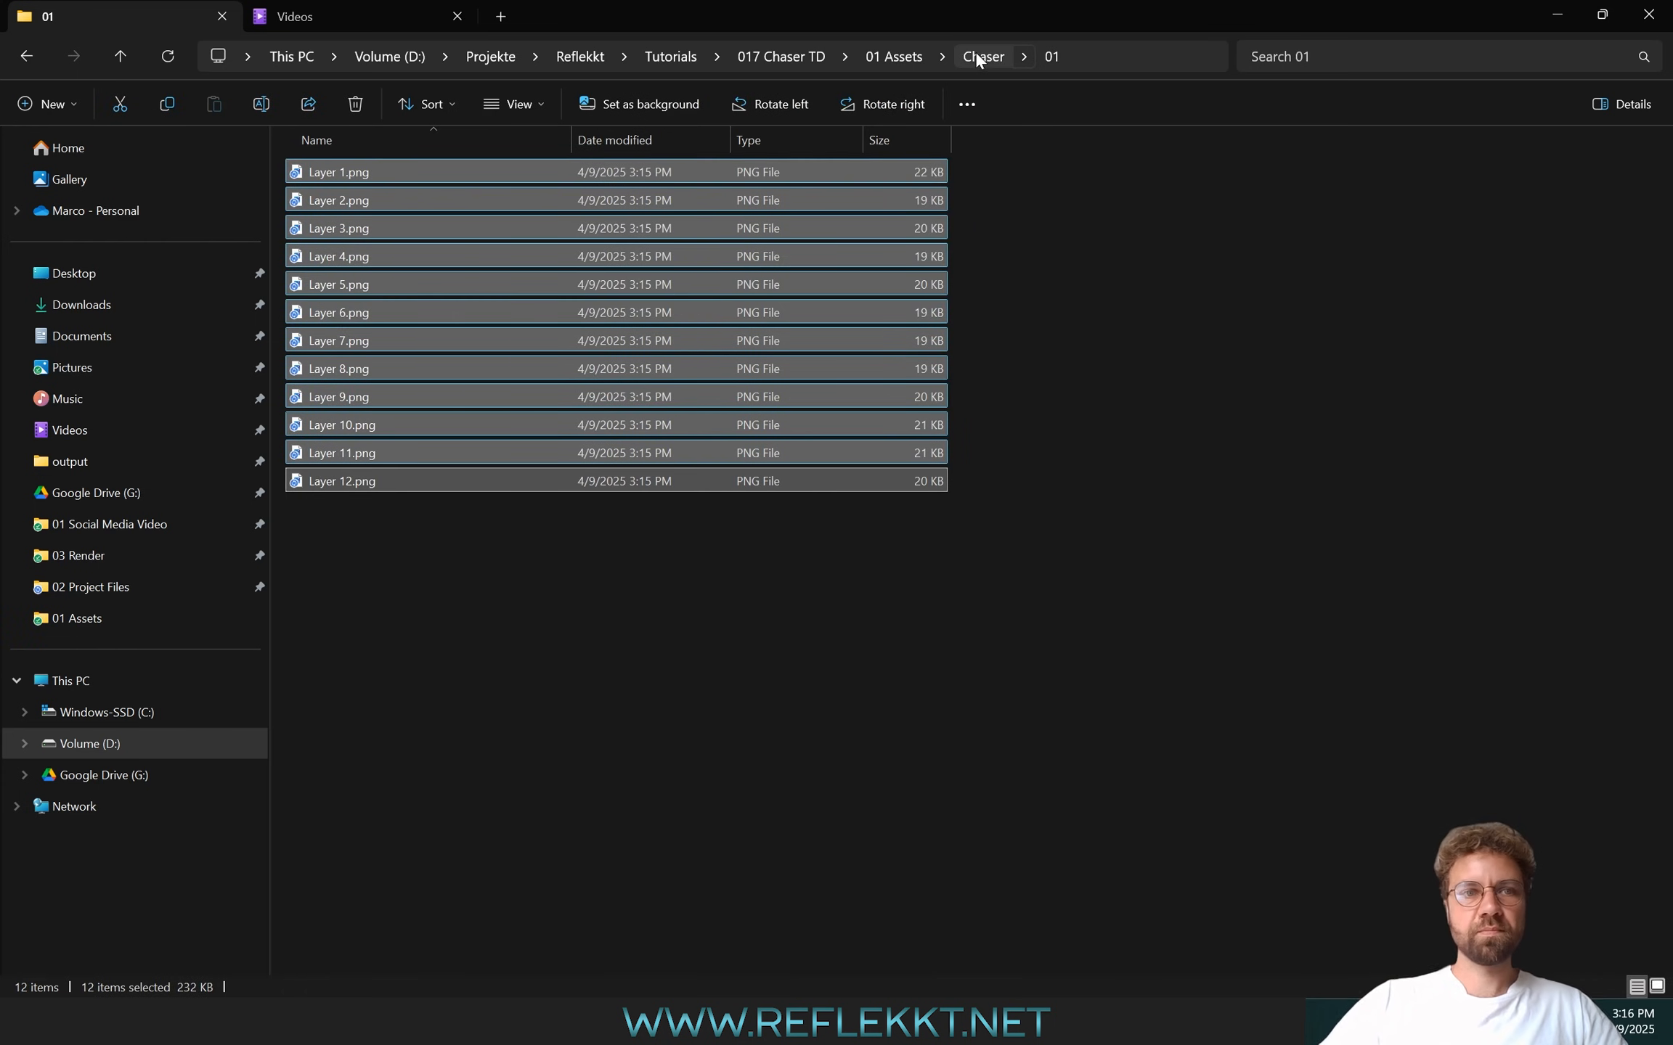
{"action": "left_click", "coordinate": [976, 54]}
Switch to Photopea, collapse Shape01 and expand Shape02 to check which layers belong to it
{"action": "left_click", "coordinate": [1040, 1022]}
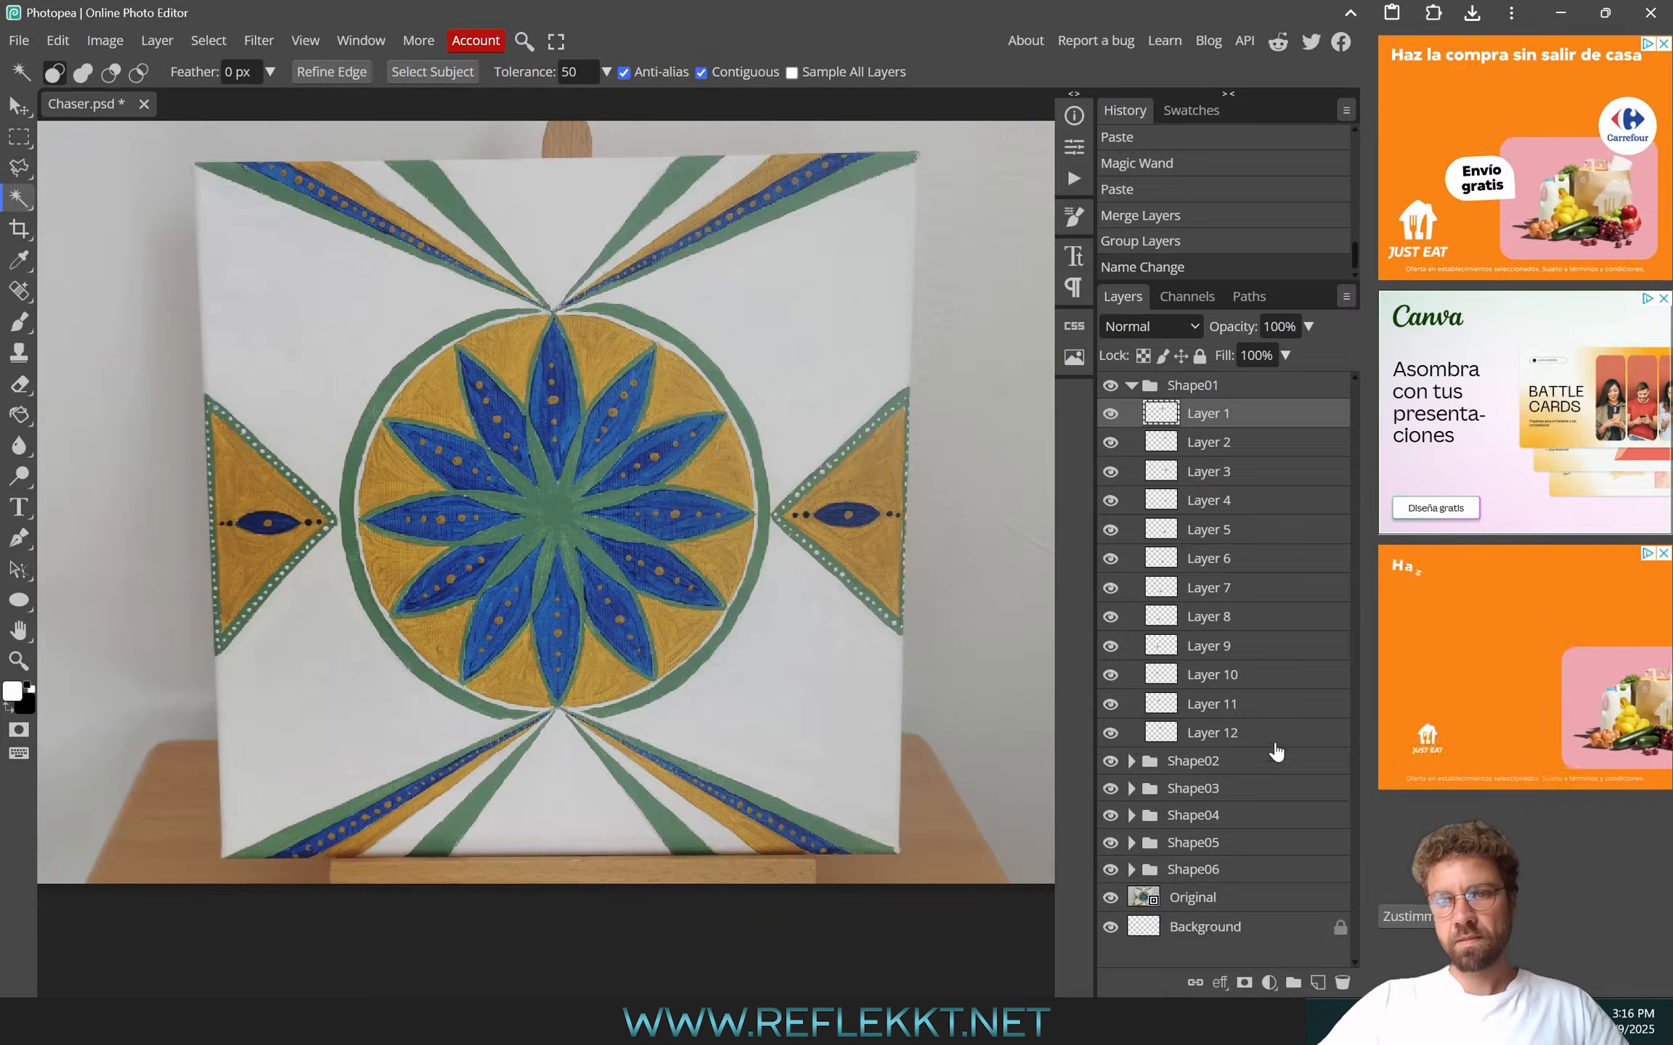
{"action": "left_click", "coordinate": [1131, 385]}
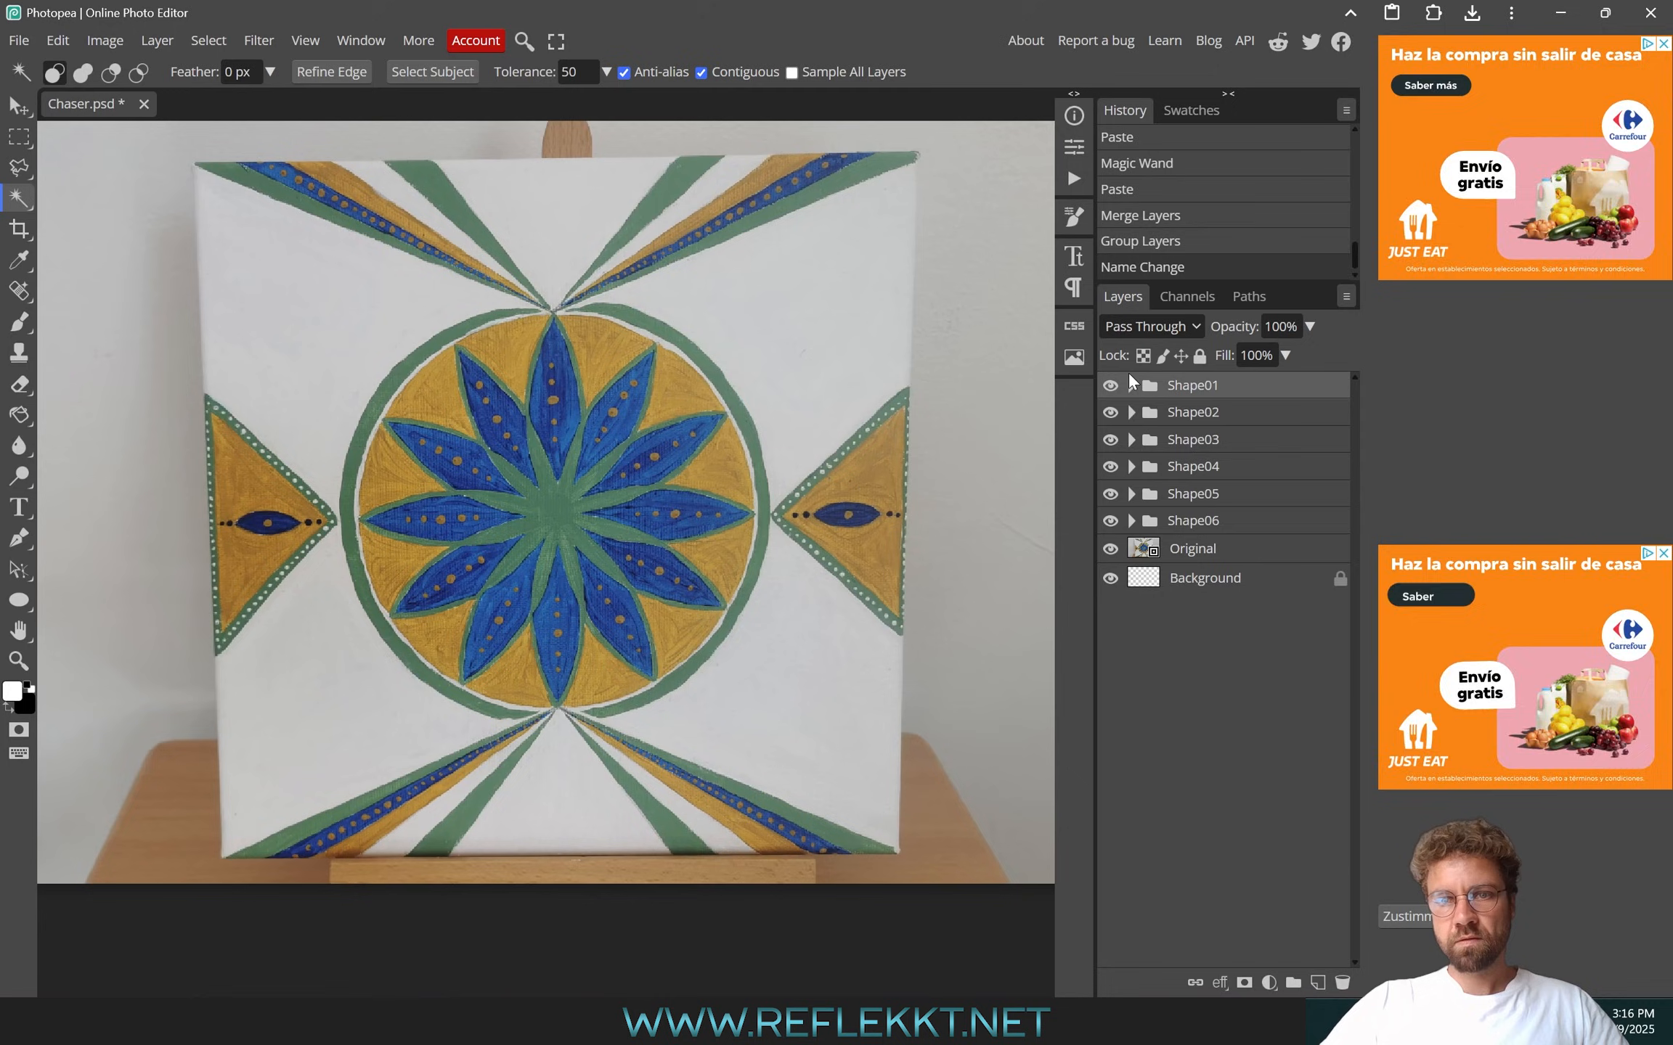
{"action": "left_click", "coordinate": [1129, 412]}
{"action": "left_click", "coordinate": [1227, 441]}
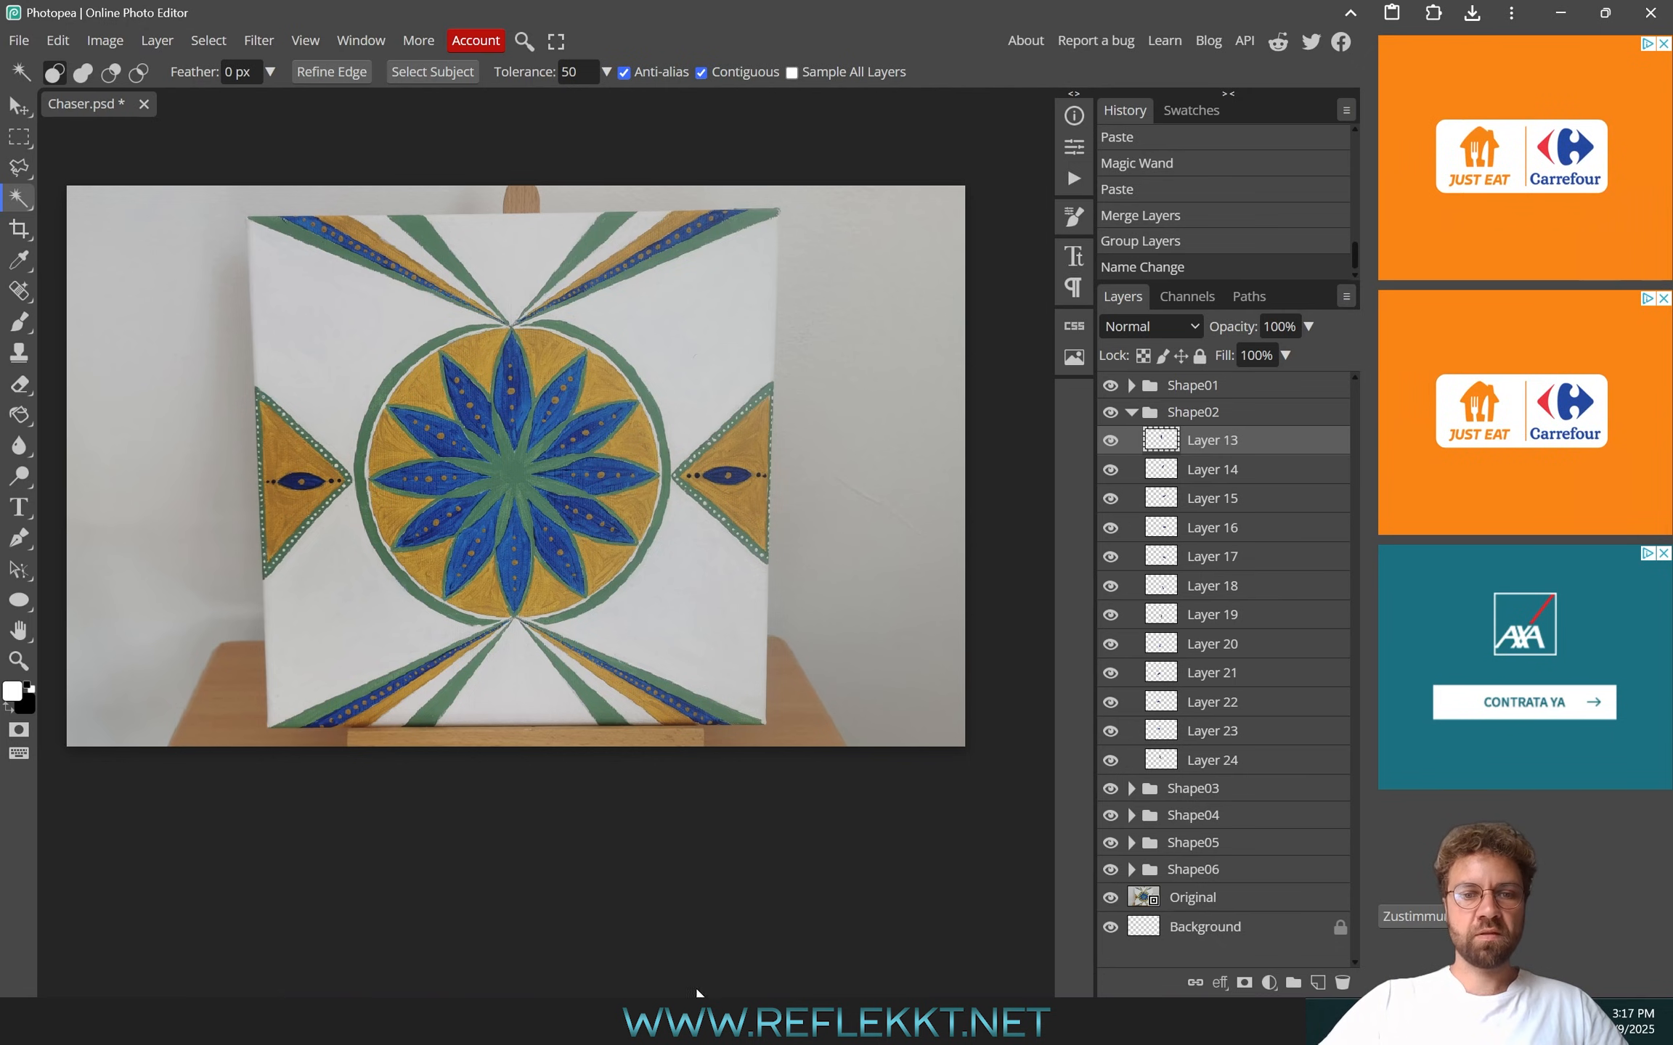
{"action": "left_click", "coordinate": [798, 937]}
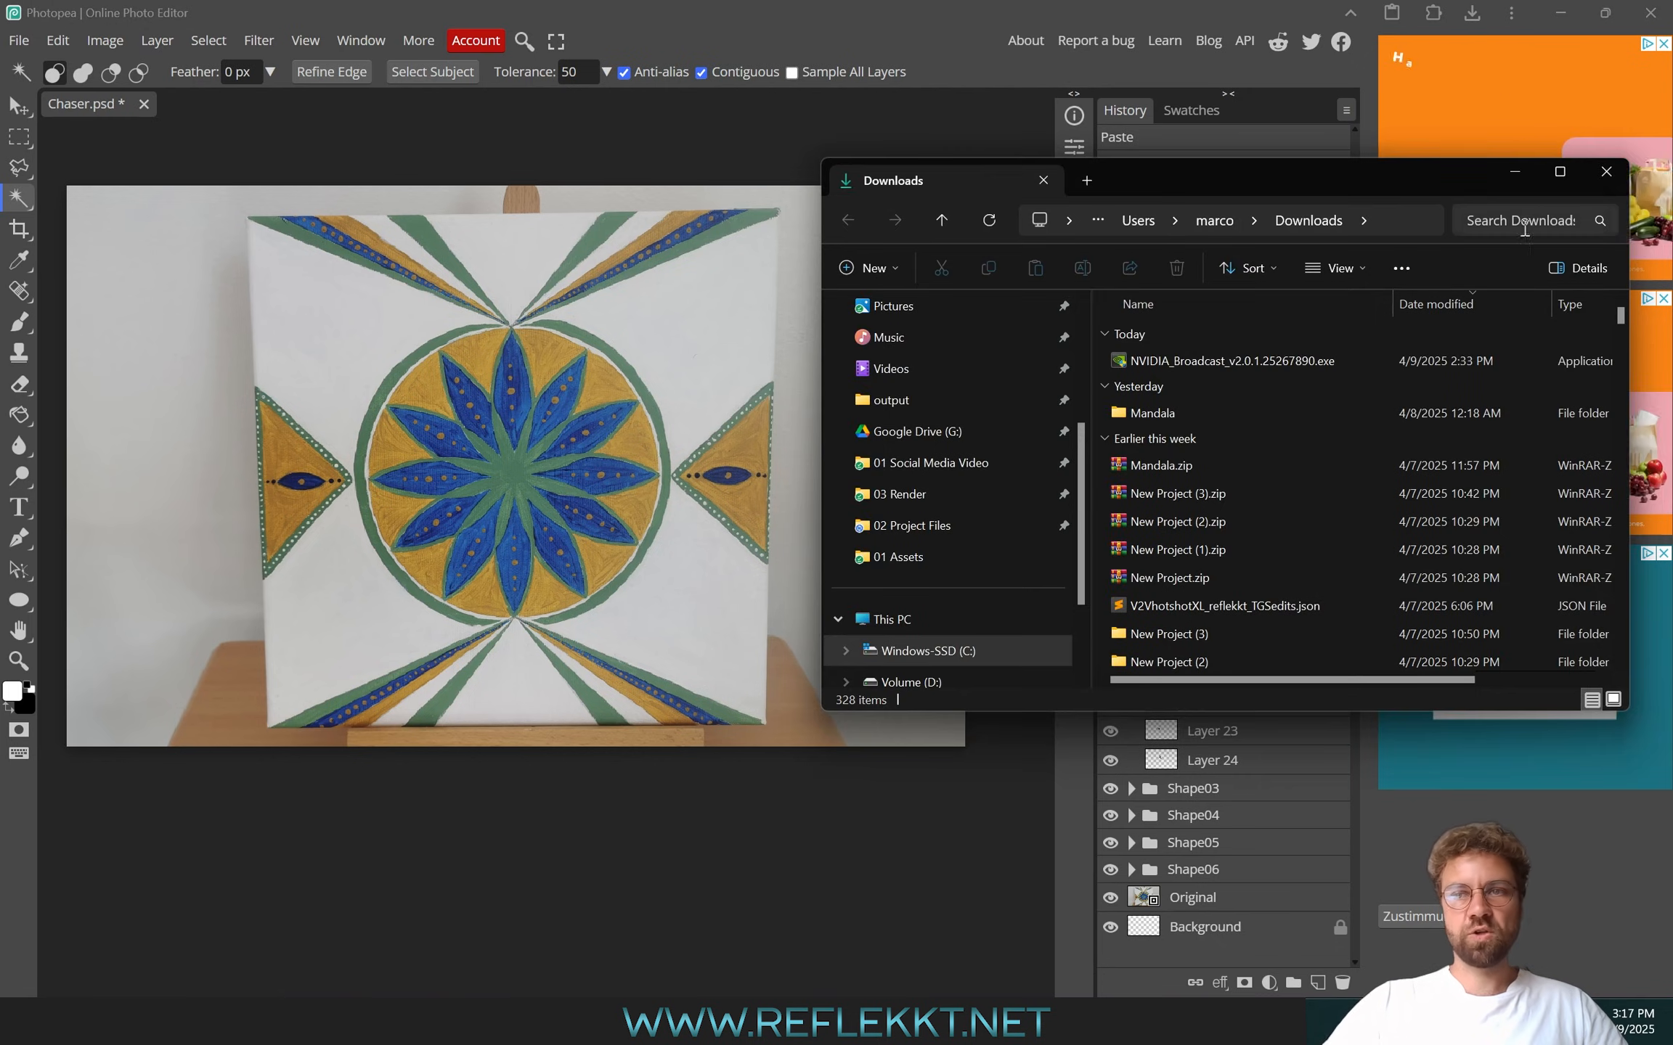
{"action": "left_click", "coordinate": [1607, 172]}
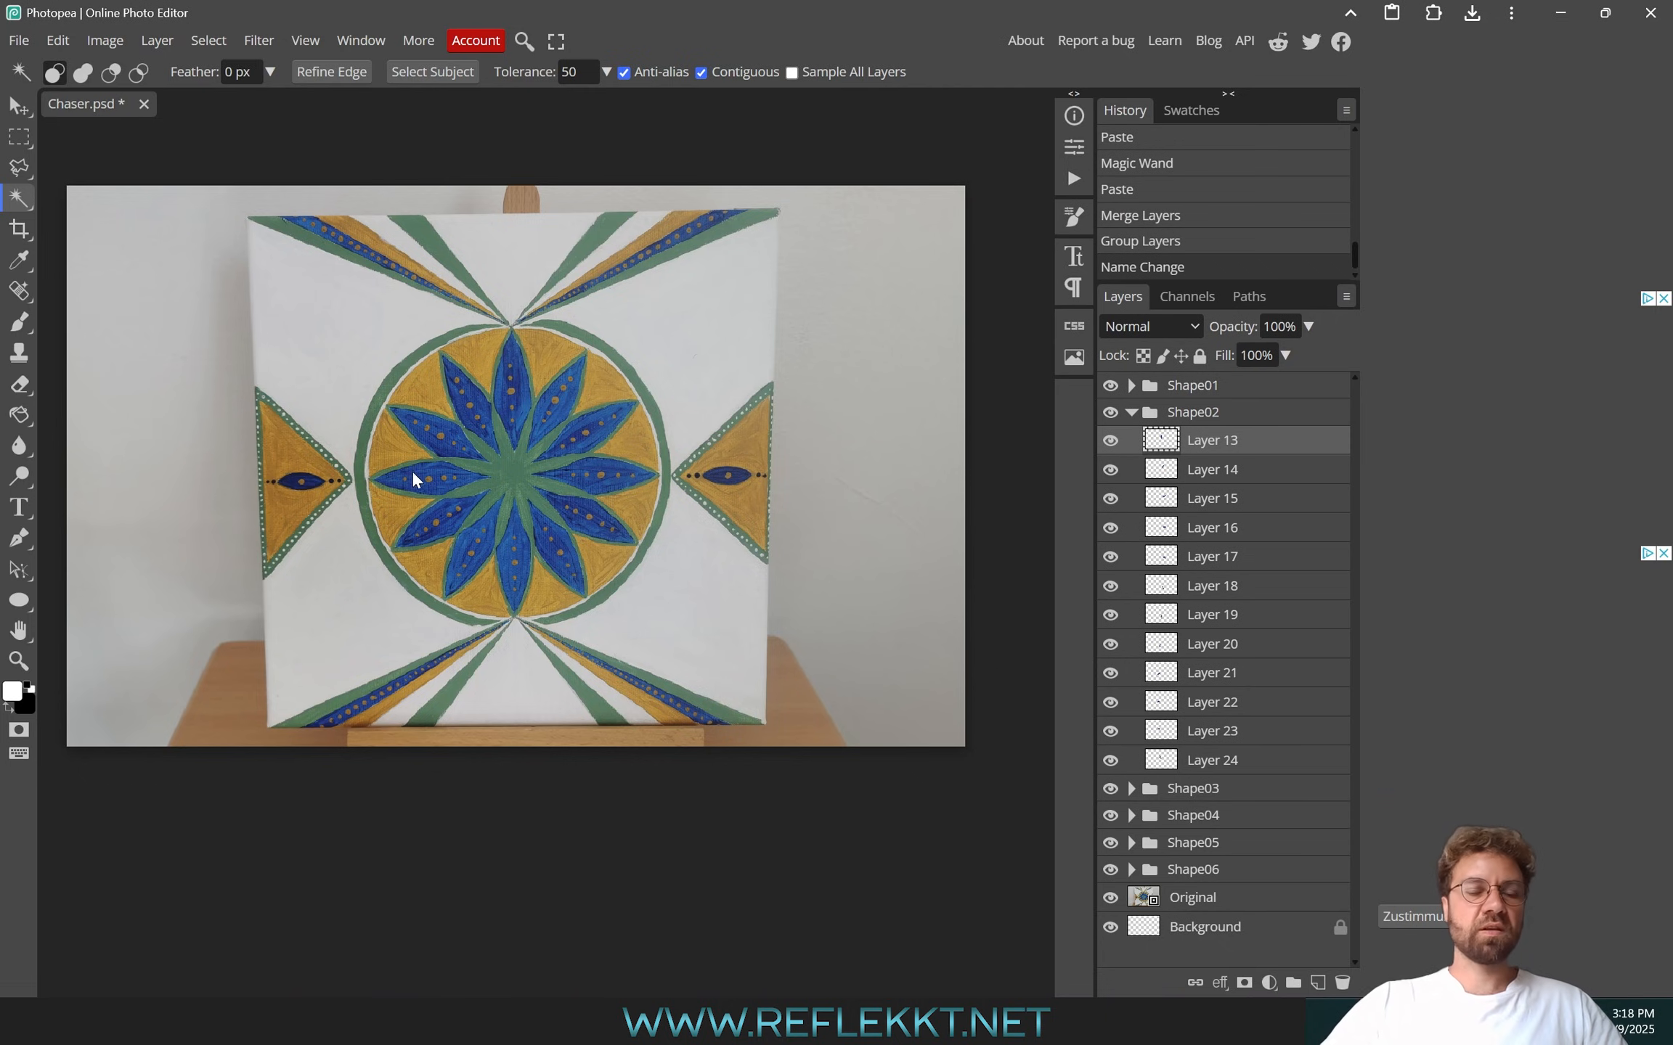
Collapse Shape02, hide the Original layer and toggle the visibility of shape groups to preview the cut-outs, and show everything again
{"action": "left_click", "coordinate": [1131, 412]}
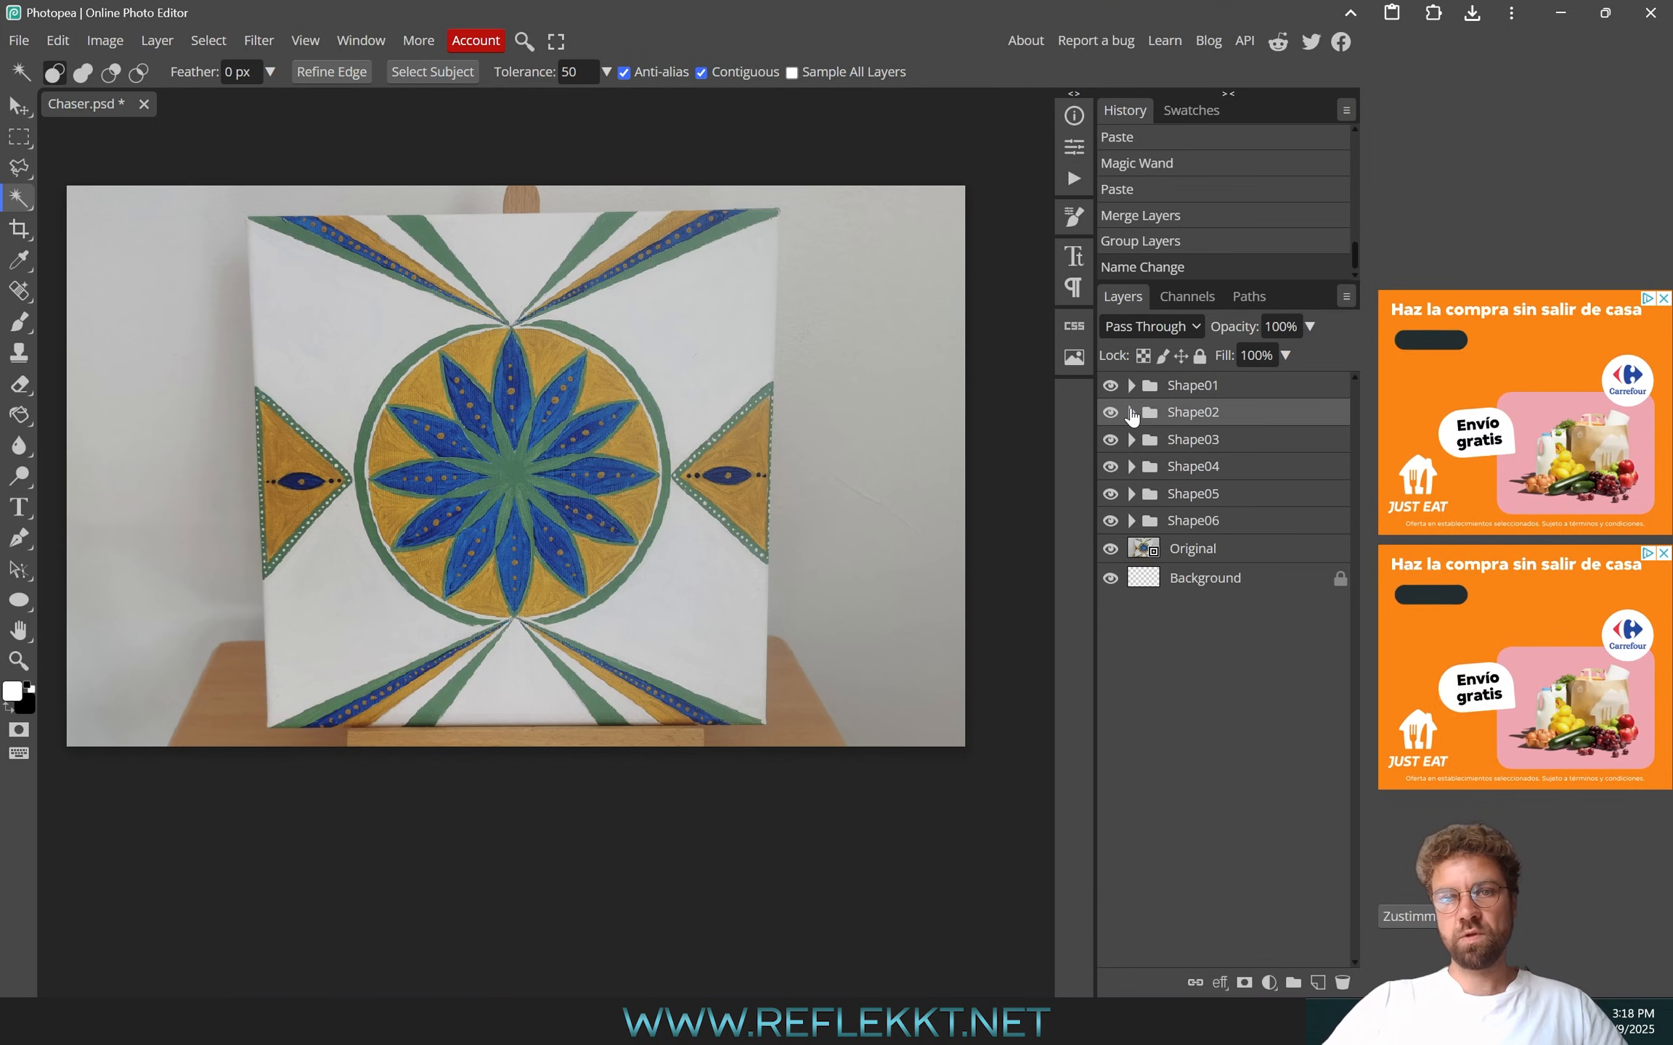
{"action": "left_click", "coordinate": [1110, 549]}
{"action": "left_click", "coordinate": [1113, 517]}
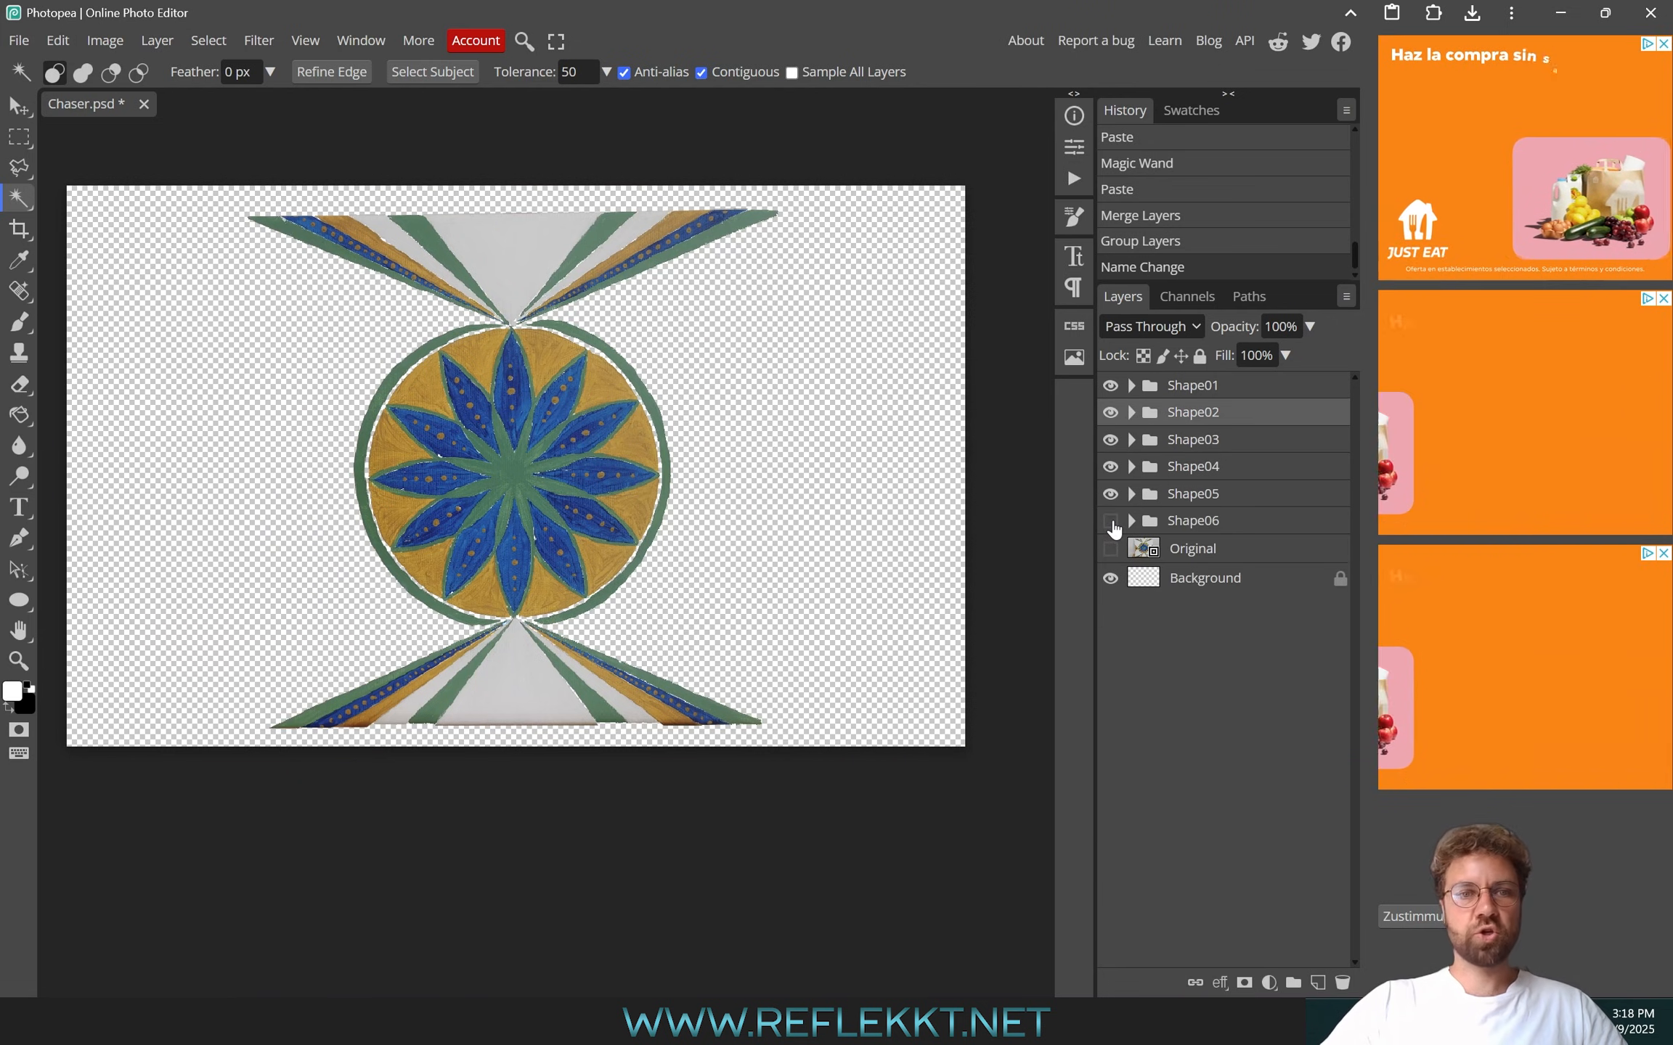
{"action": "left_click", "coordinate": [1113, 517]}
{"action": "left_click", "coordinate": [1113, 507]}
{"action": "left_click", "coordinate": [1113, 506]}
{"action": "left_click", "coordinate": [1110, 548]}
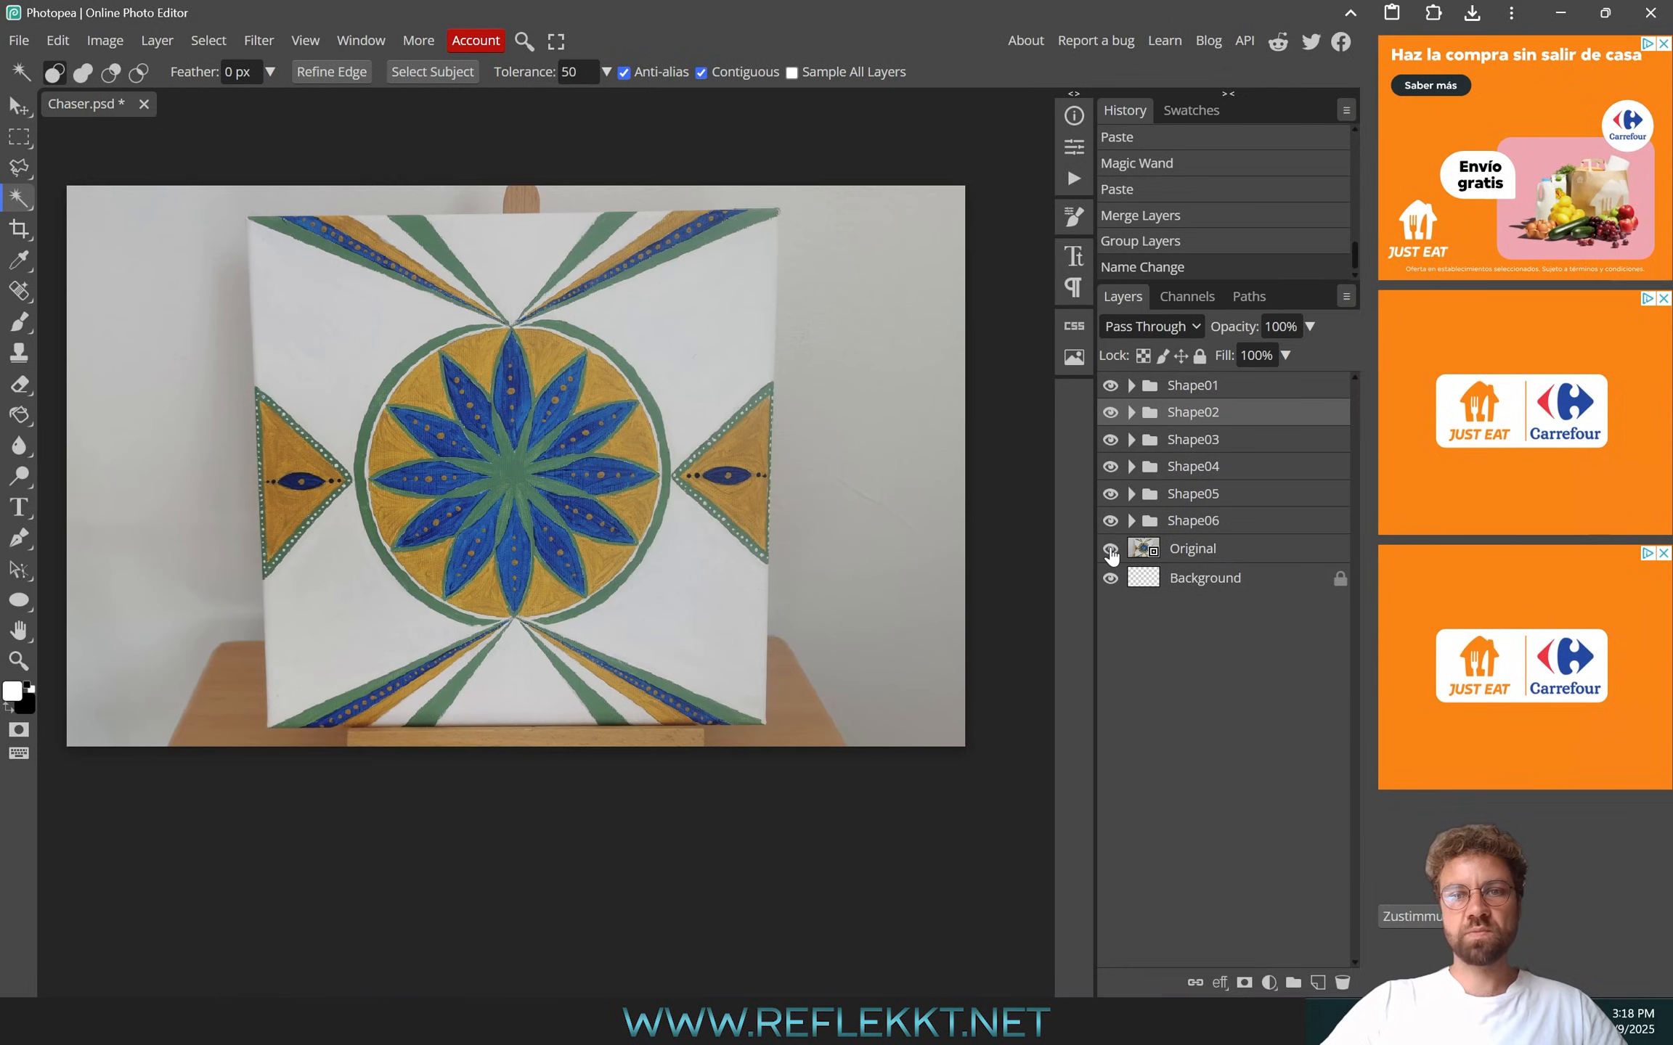
Switch to File Explorer, check the sorted images in folders 01 and 02, and return to the Chaser folder
{"action": "left_click", "coordinate": [22, 41]}
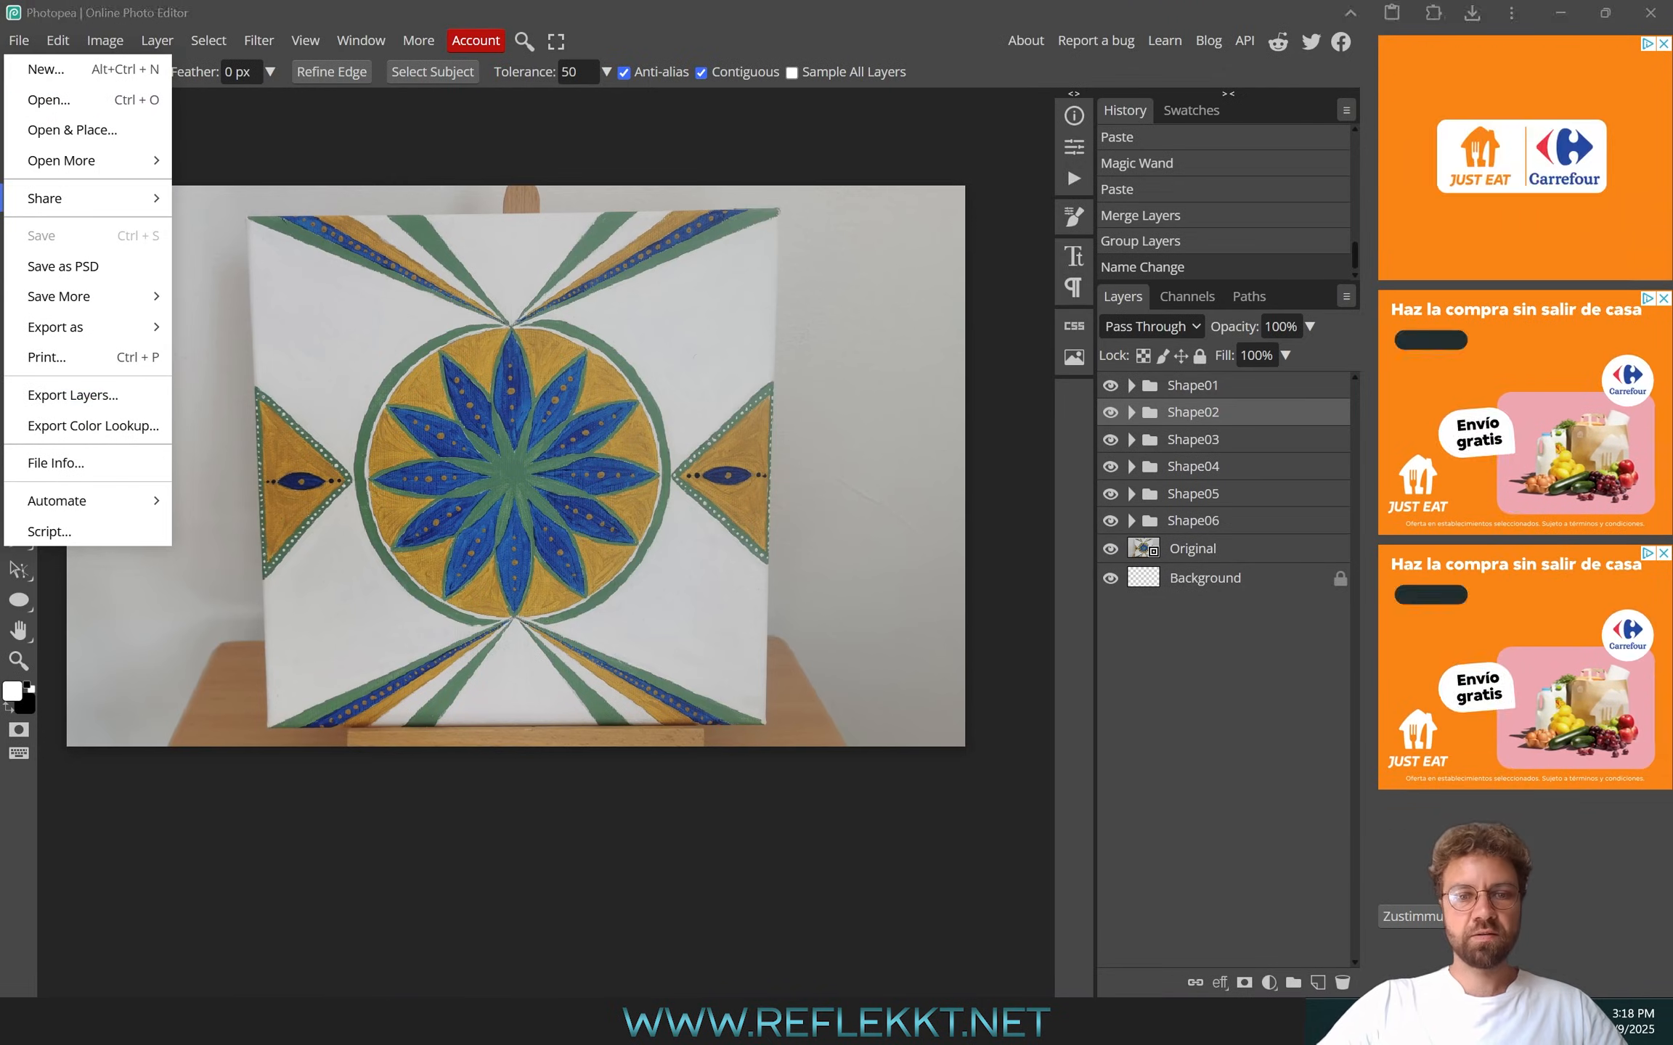
{"action": "left_click", "coordinate": [819, 1022]}
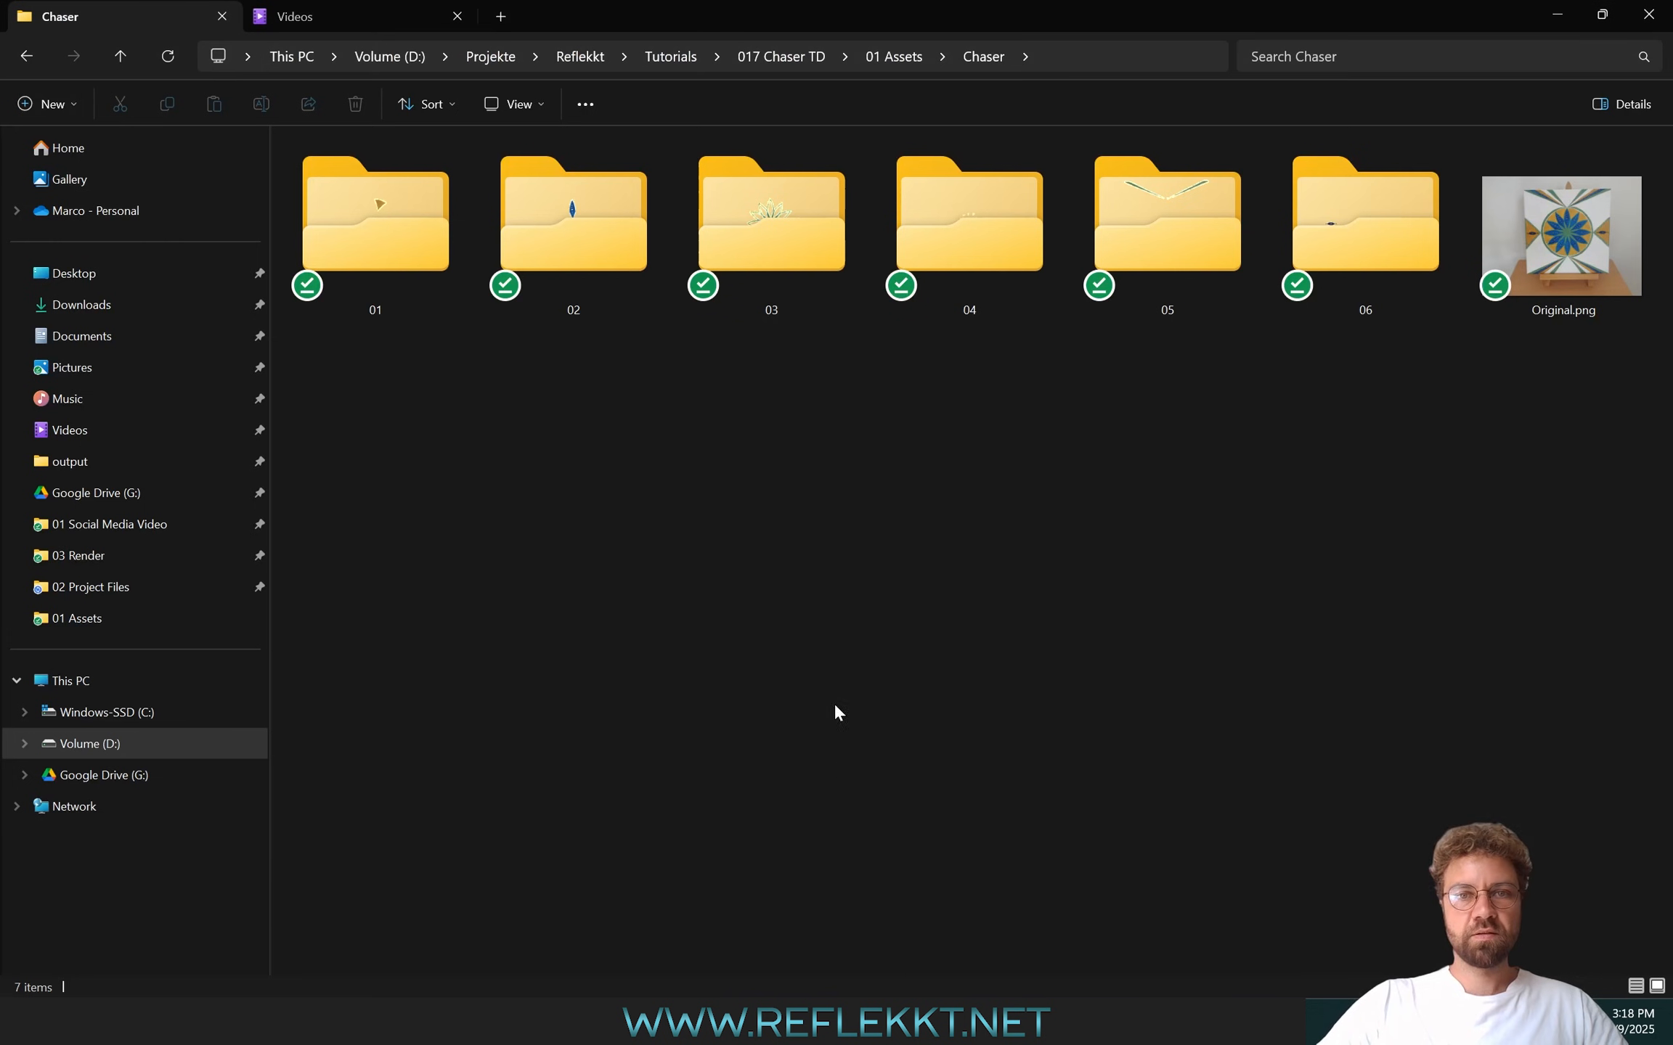
{"action": "double_click", "coordinate": [396, 240]}
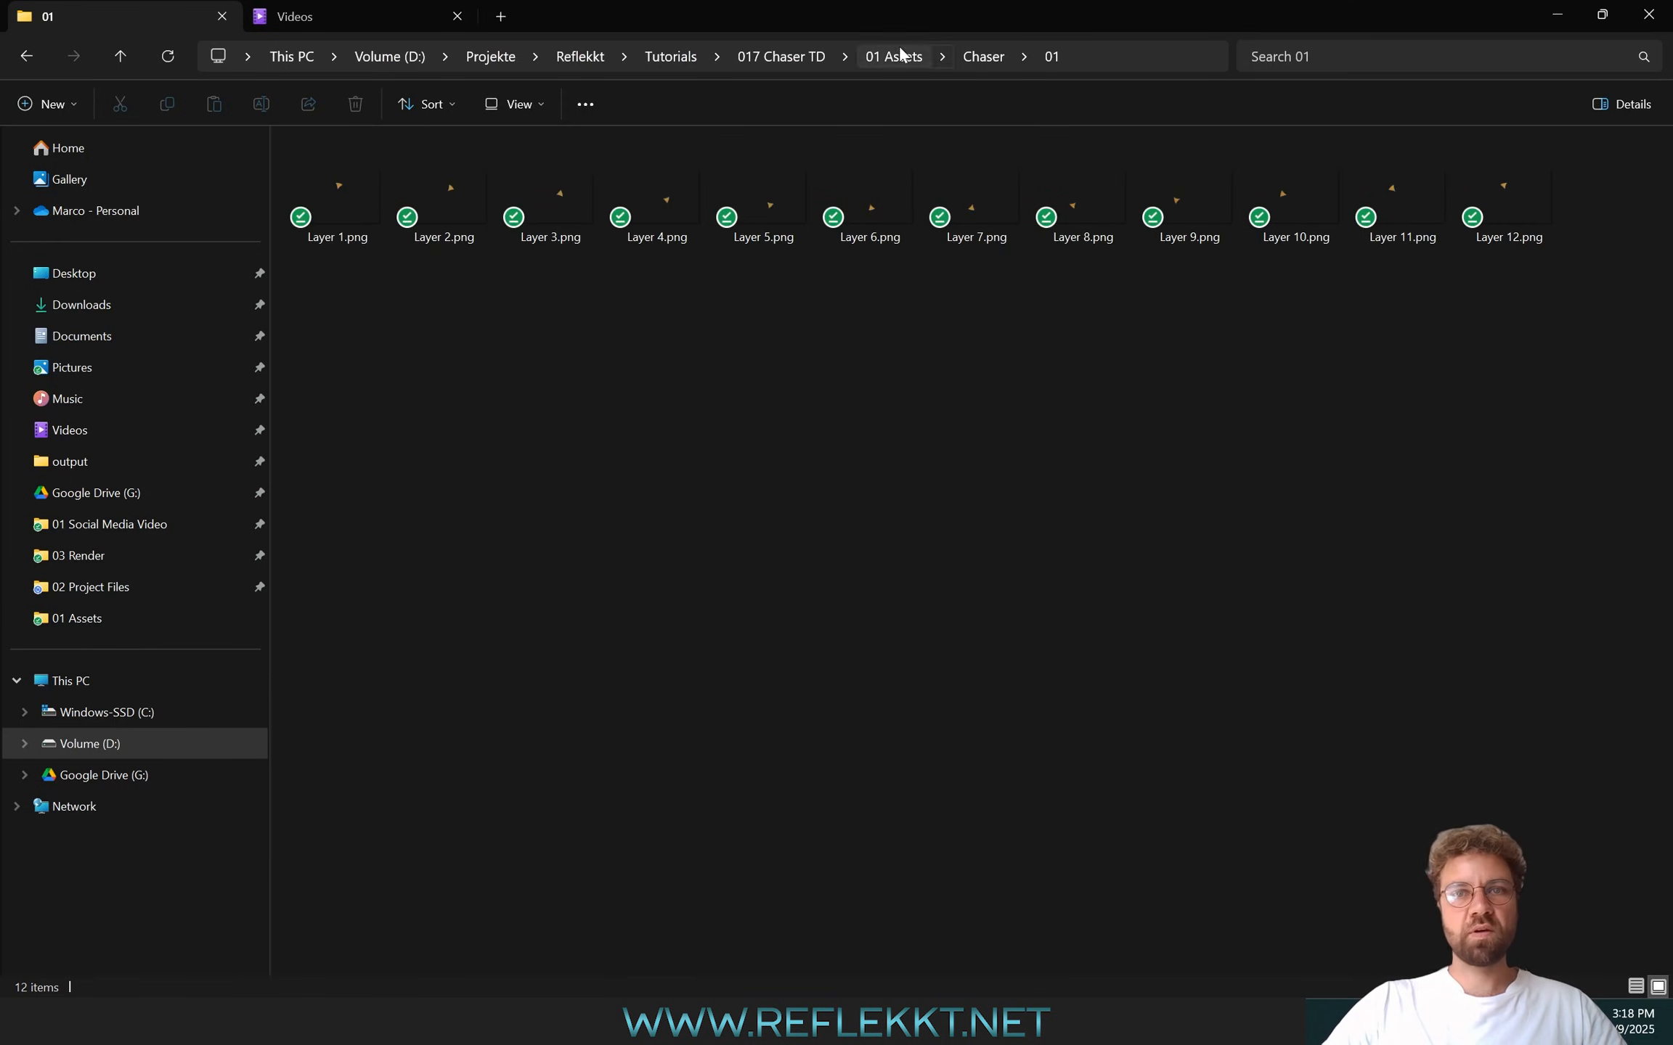
{"action": "left_click", "coordinate": [980, 58]}
{"action": "double_click", "coordinate": [527, 235]}
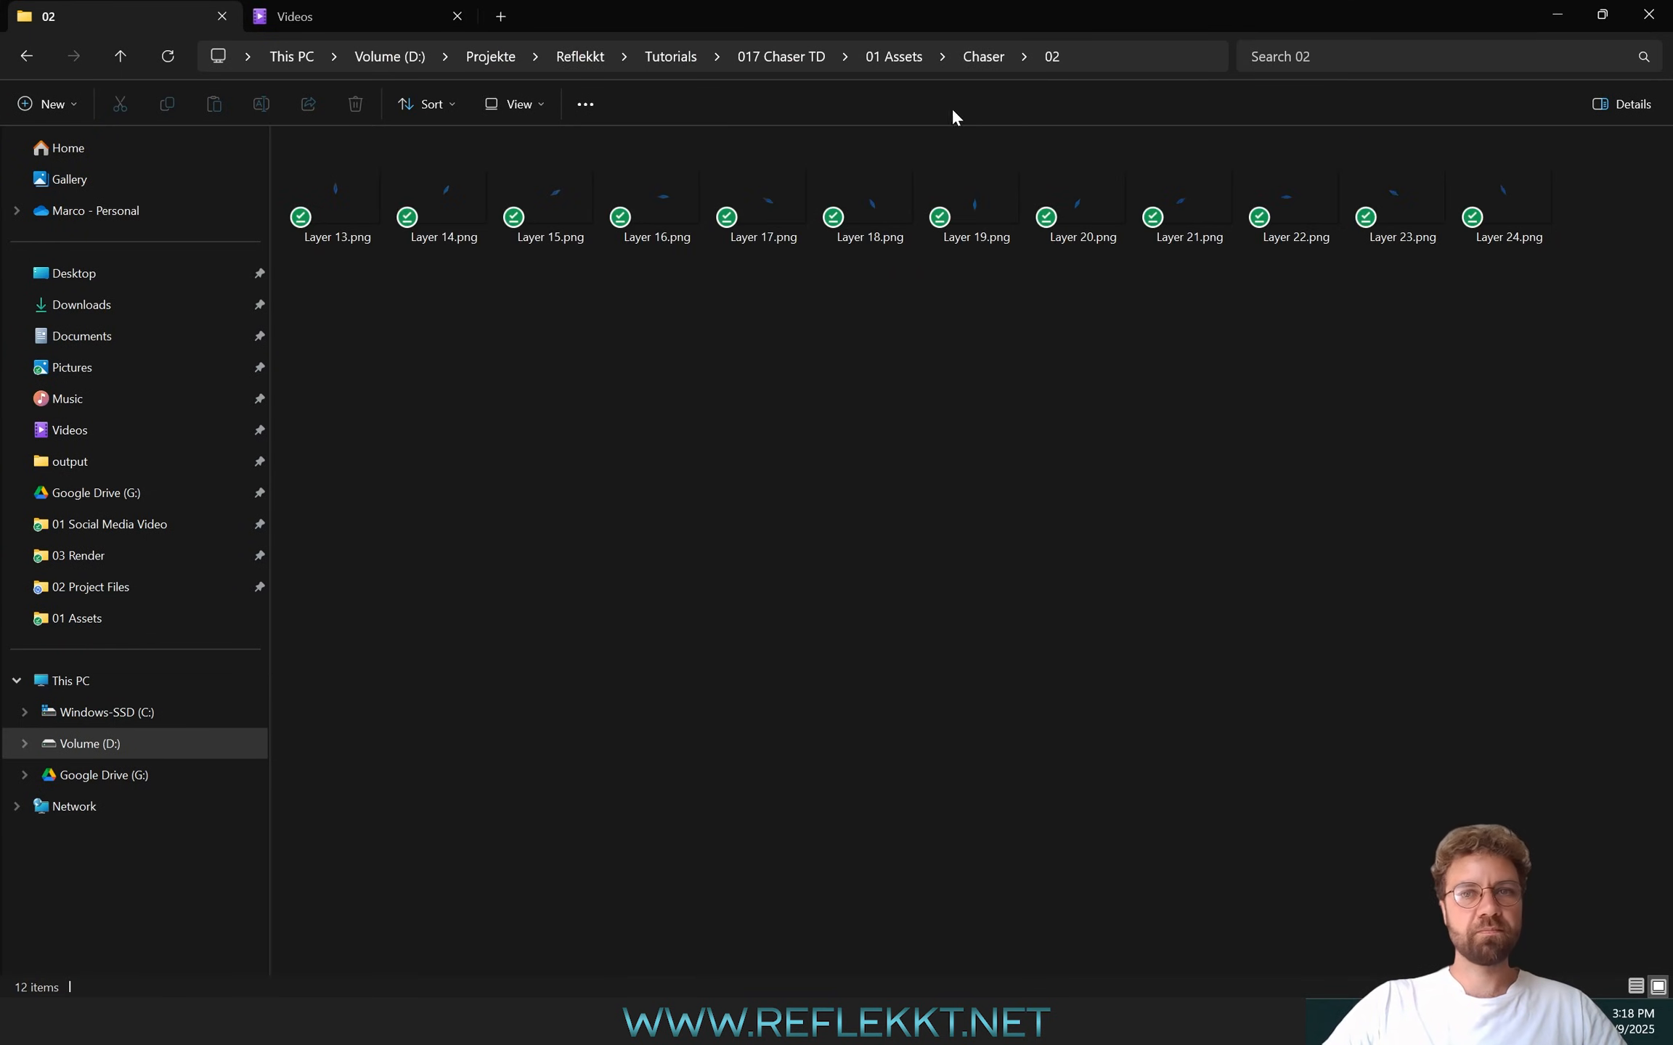
{"action": "left_click", "coordinate": [983, 57]}
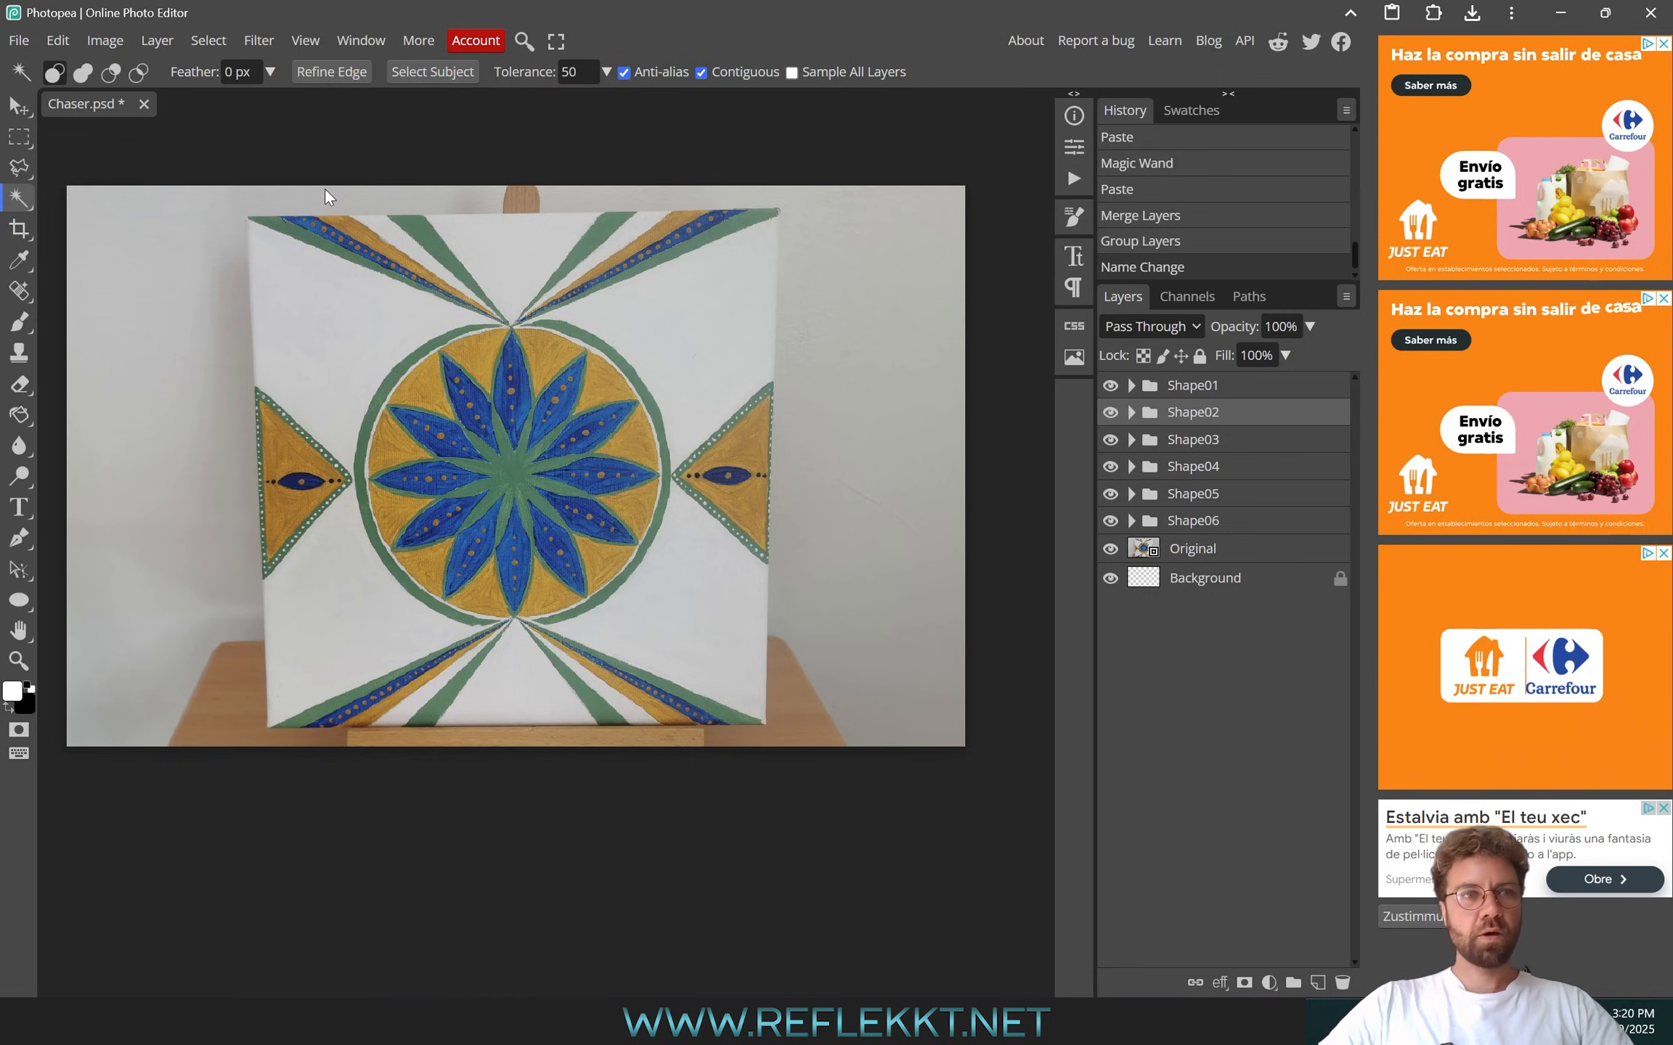
In Photopea, save the document as Chaser.psd in the 02 Project Files folder
{"action": "left_click", "coordinate": [19, 45]}
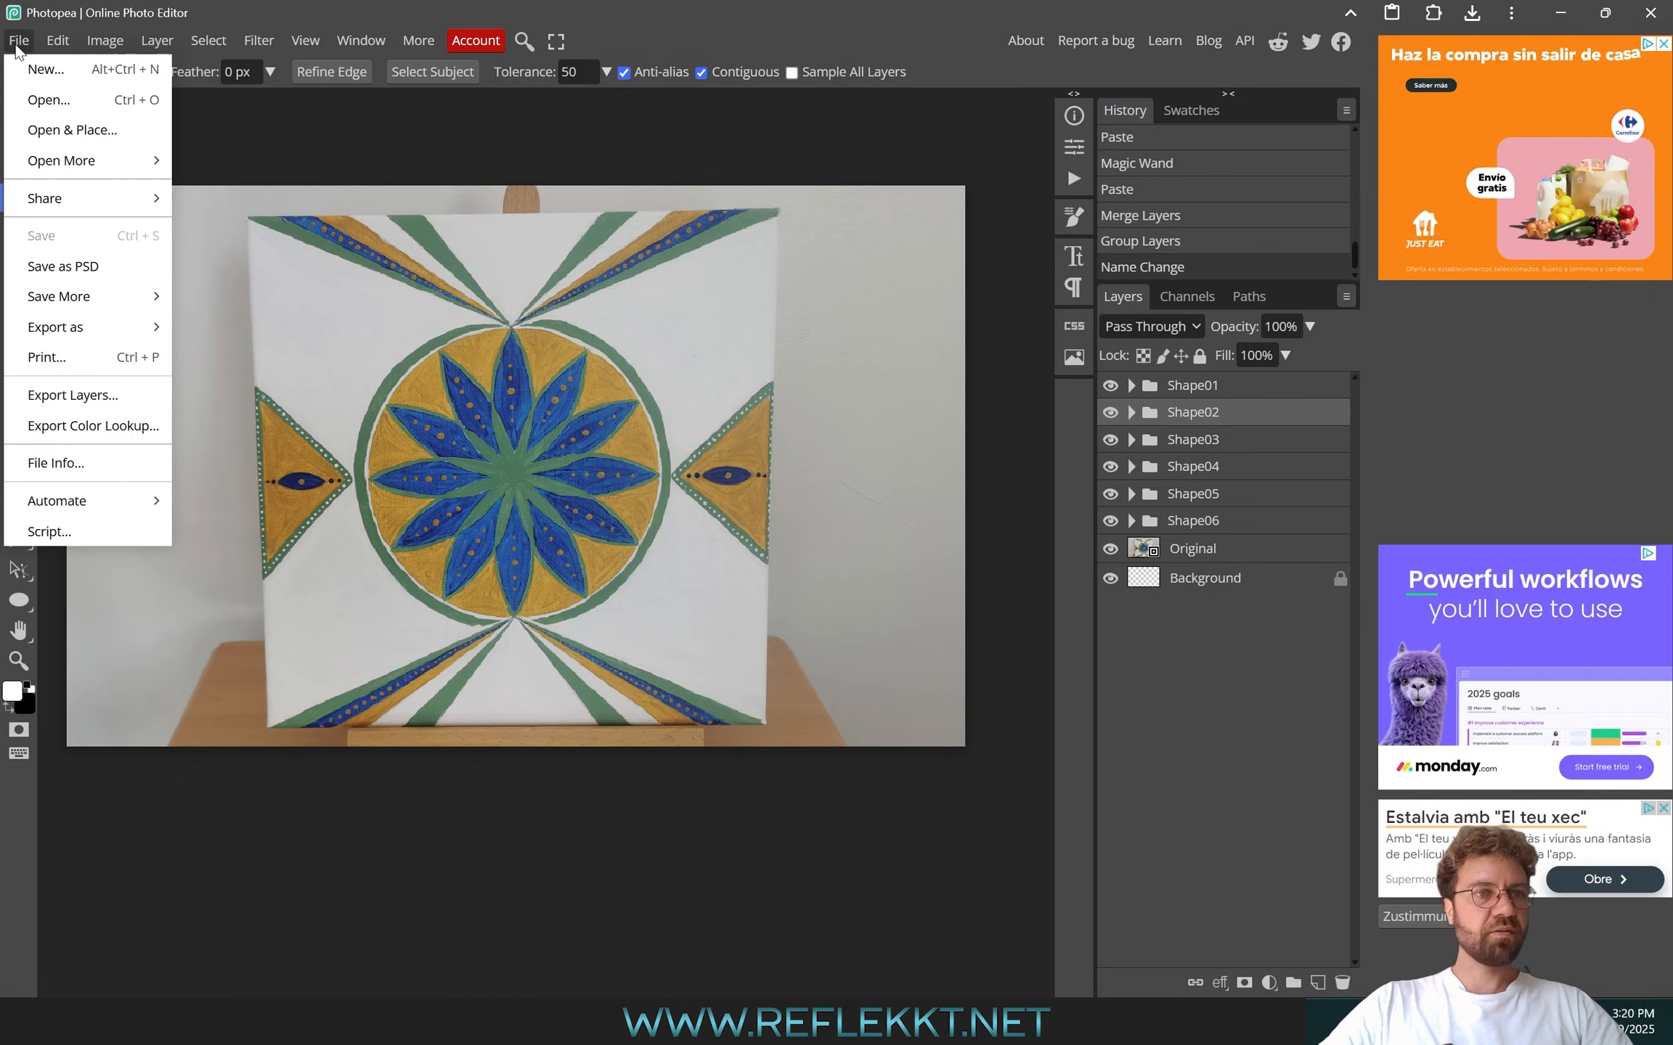
{"action": "left_click", "coordinate": [108, 274]}
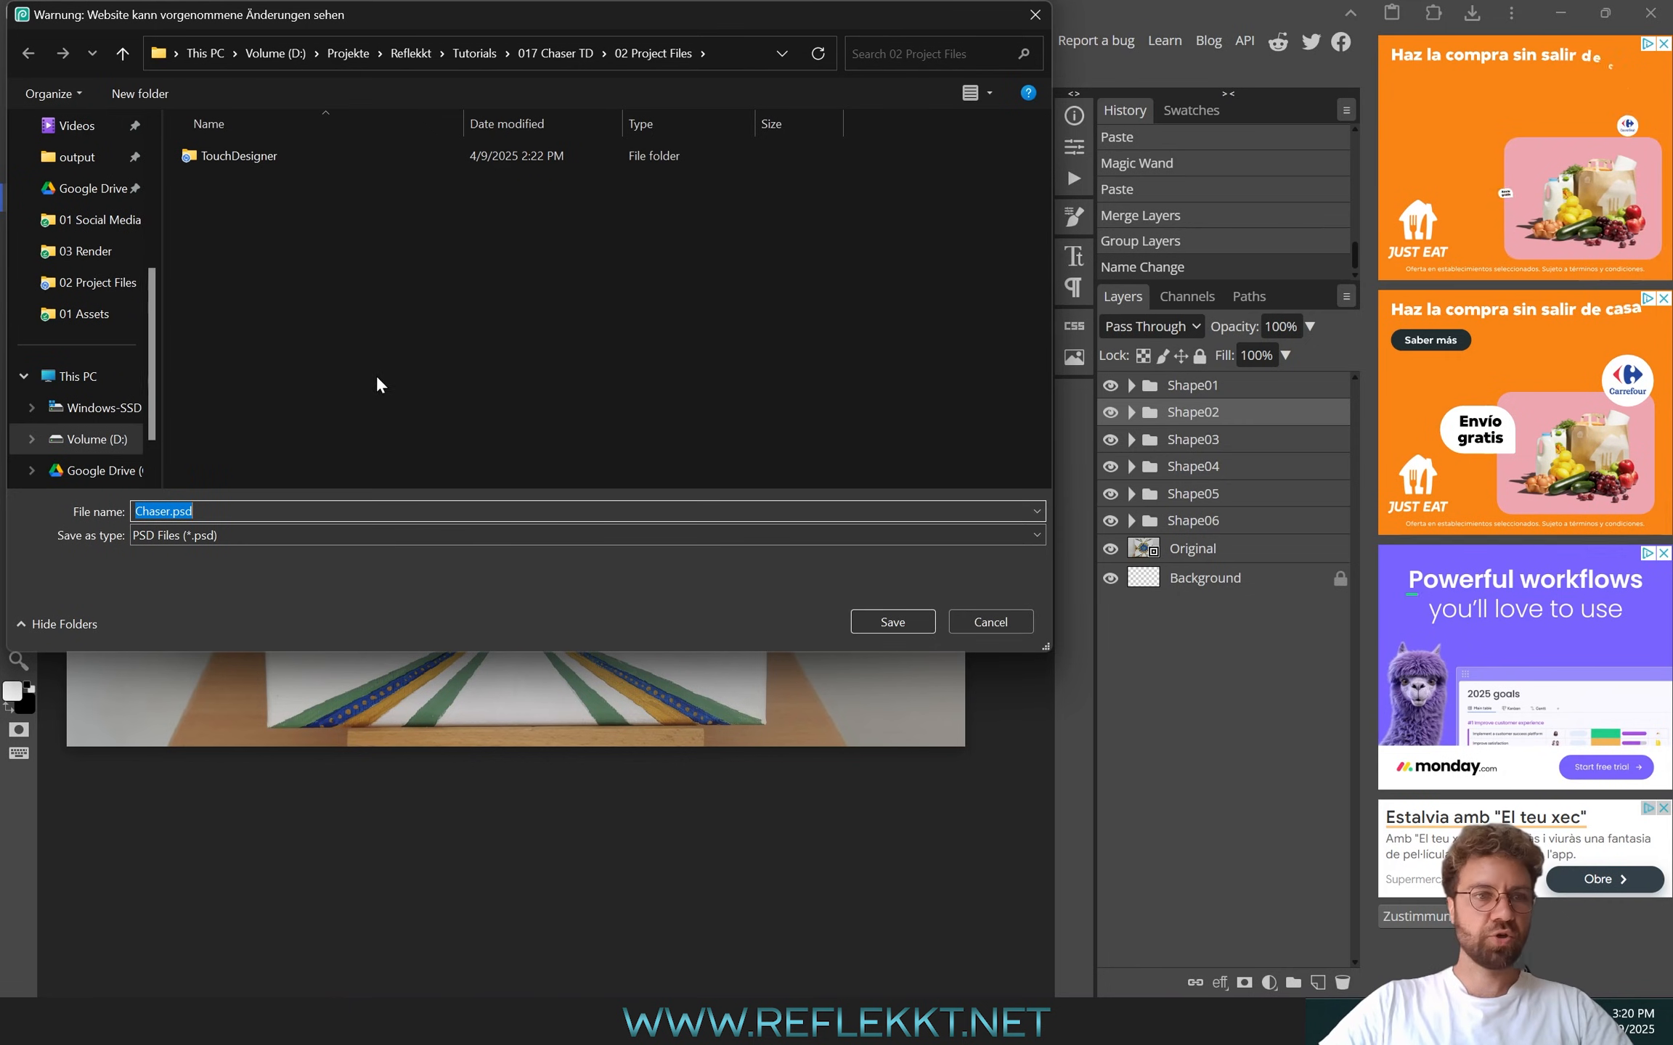
{"action": "left_click", "coordinate": [900, 622]}
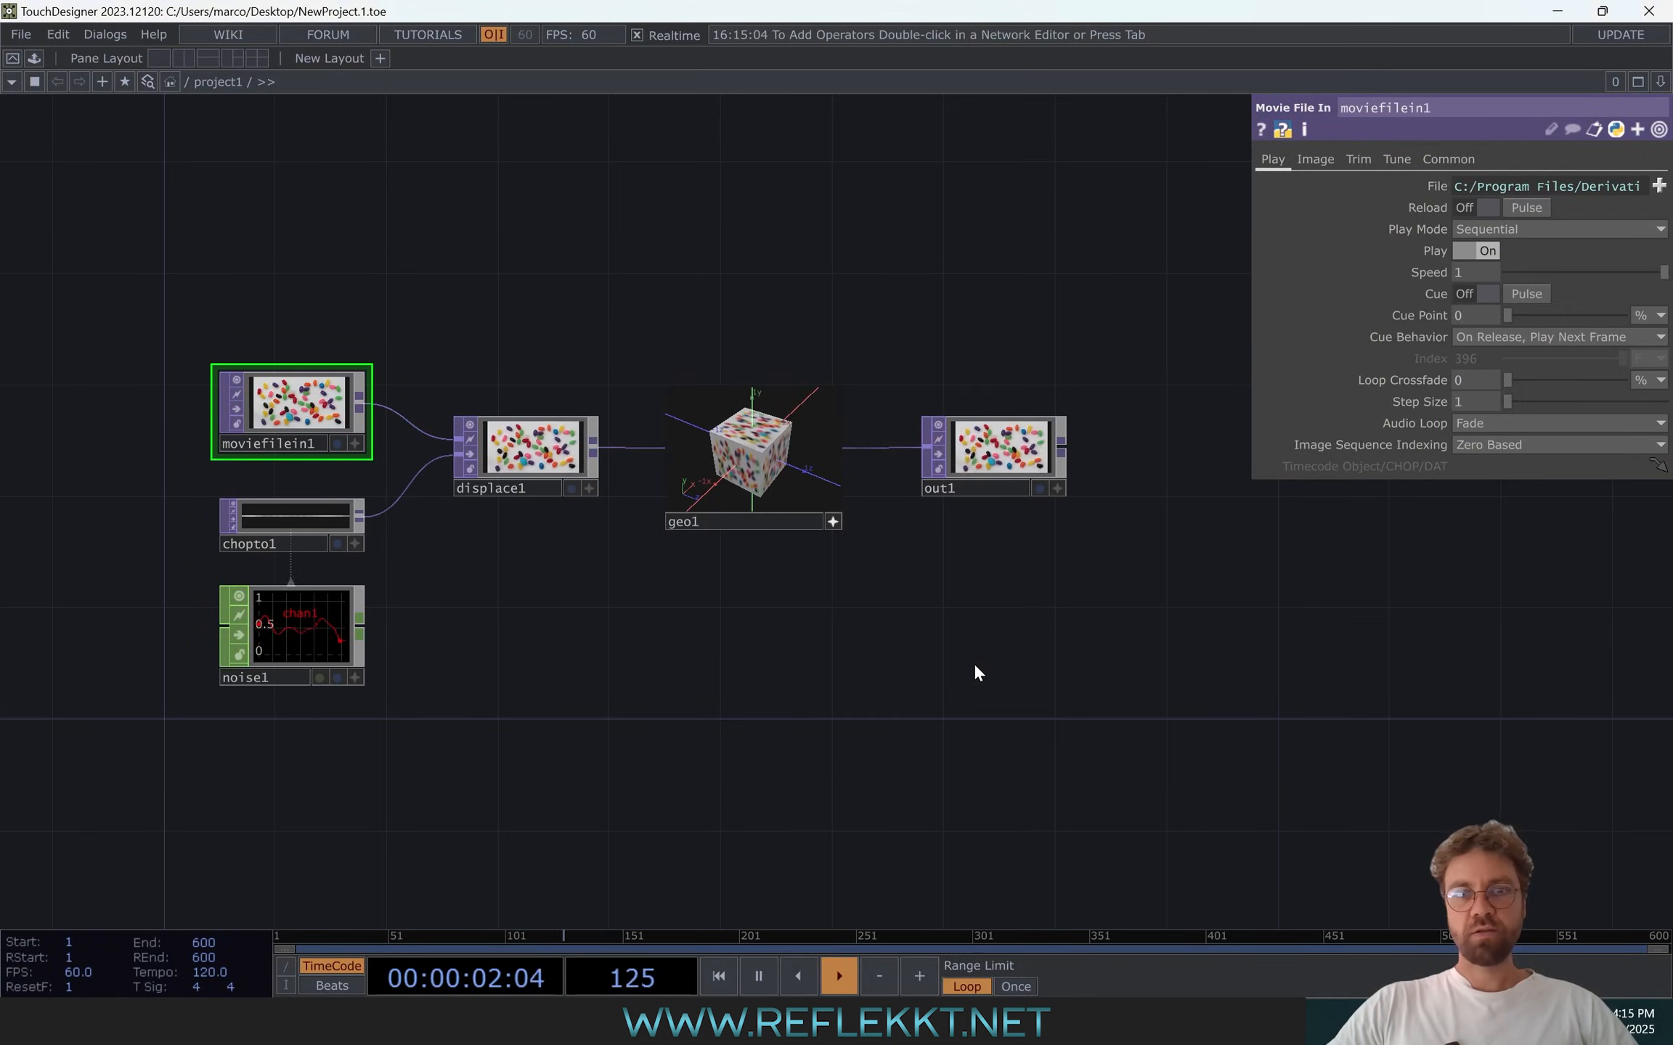
In TouchDesigner, delete all the default operators from the project1 network
{"action": "left_click_drag", "start_coordinate": [1046, 682], "coordinate": [305, 342]}
{"action": "key", "text": "Delete"}
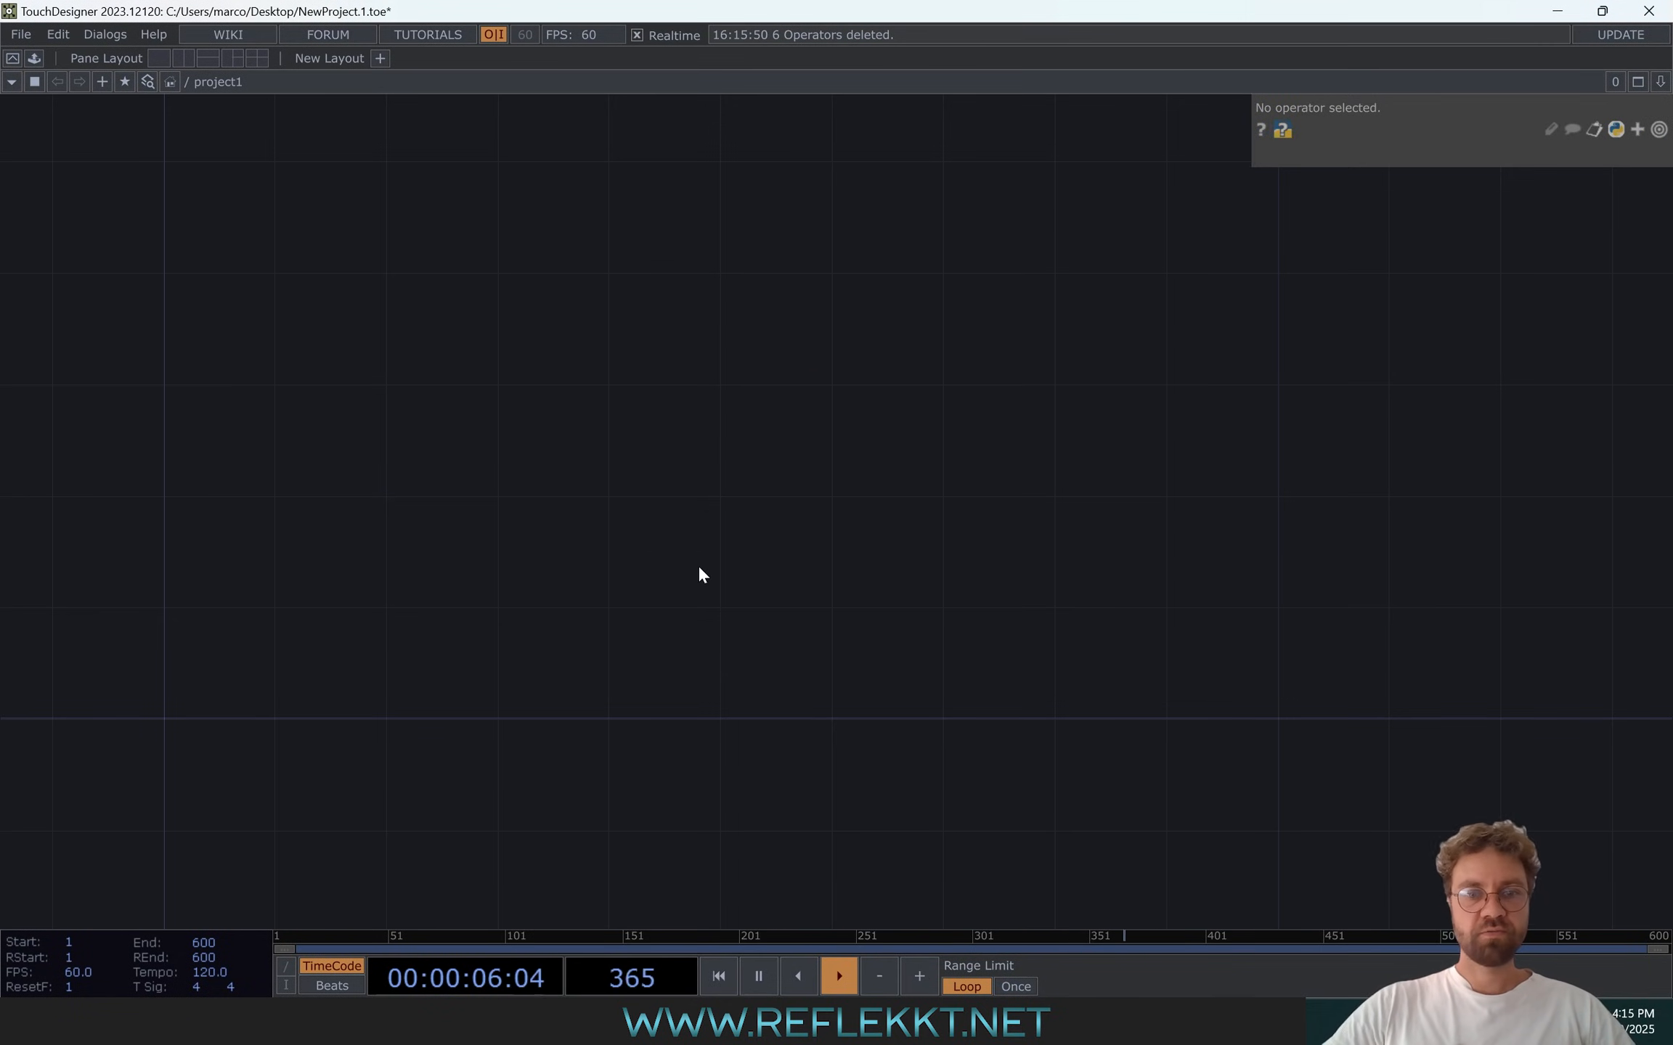
Import all twelve layer PNGs from the Chaser folder's 01 subfolder into the network as stacked Movie File In TOPs
{"action": "left_click", "coordinate": [835, 1022]}
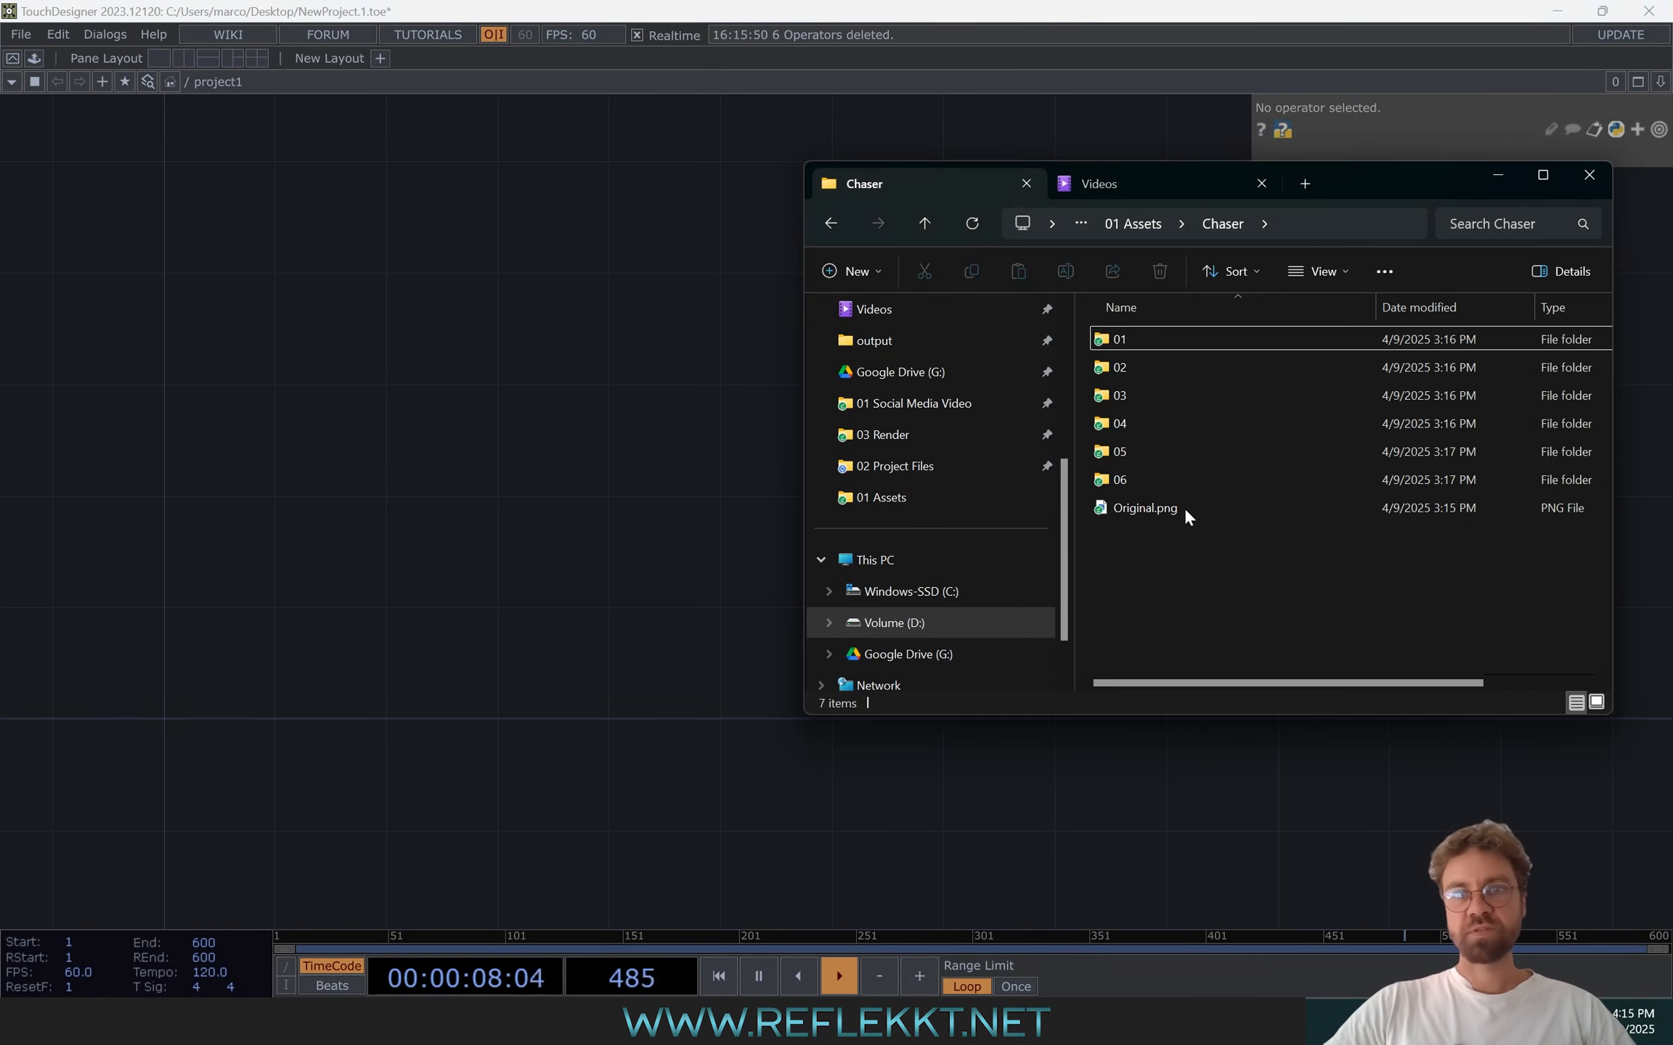
{"action": "double_click", "coordinate": [1122, 341]}
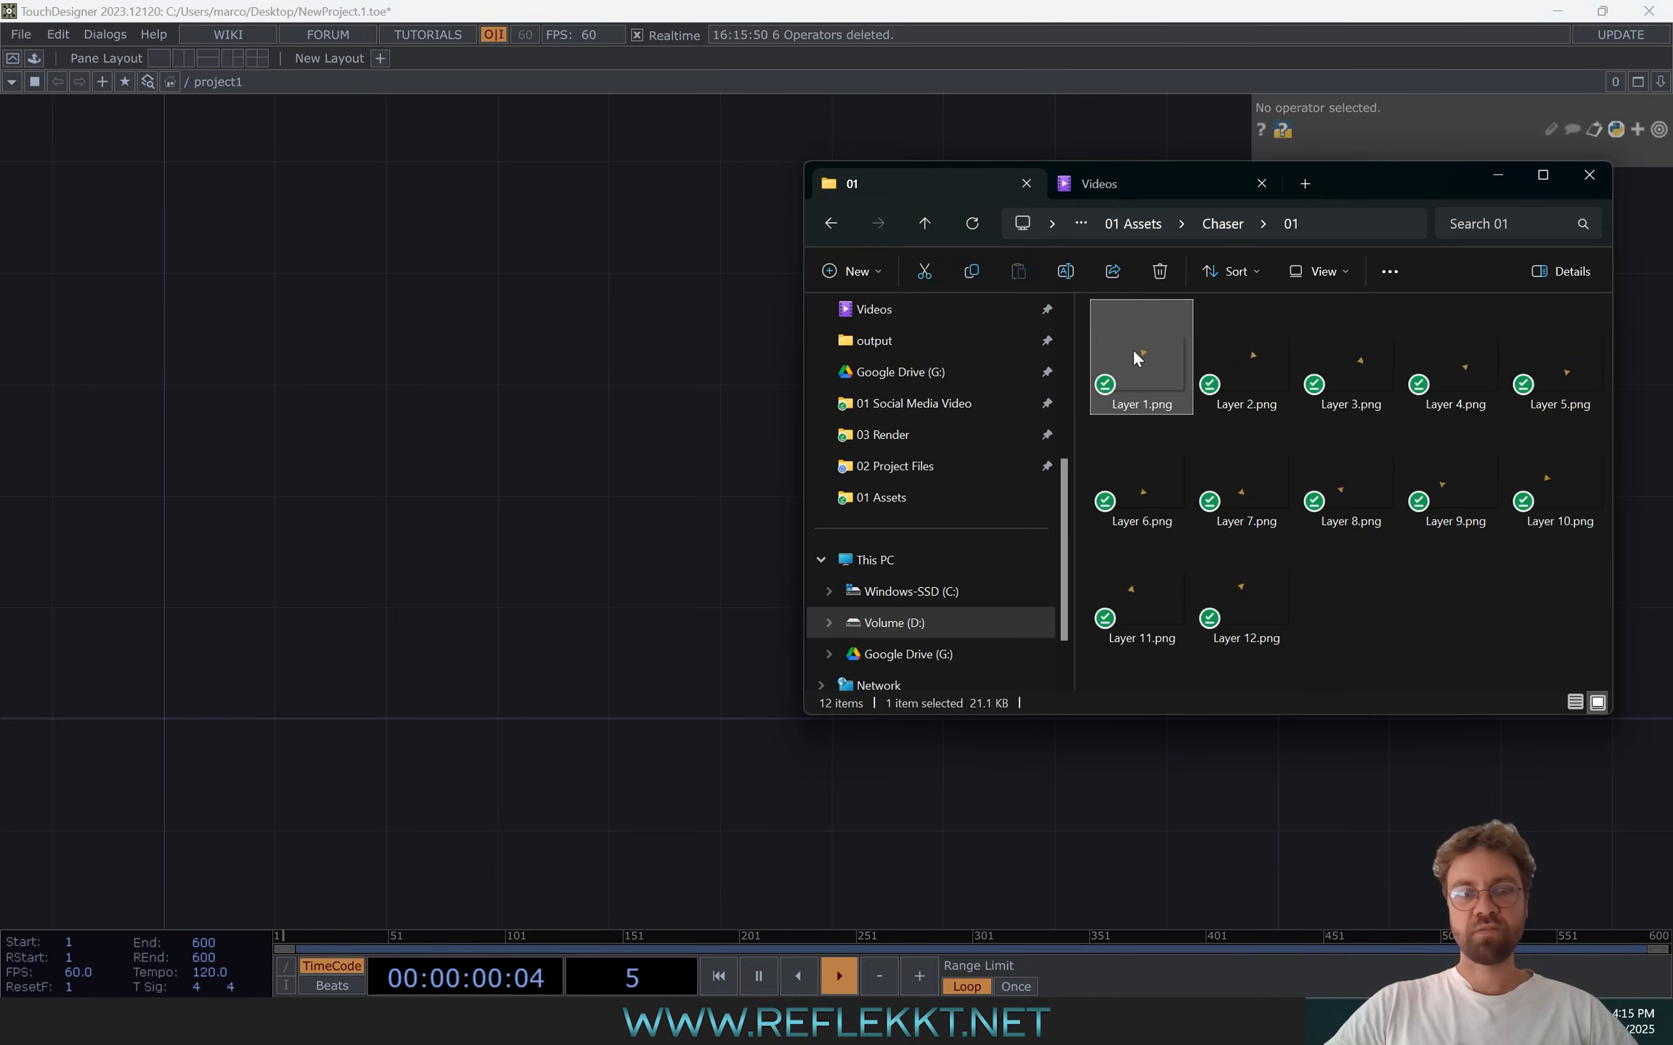
{"action": "key", "text": "ctrl+a"}
{"action": "left_click_drag", "start_coordinate": [1139, 354], "coordinate": [553, 469]}
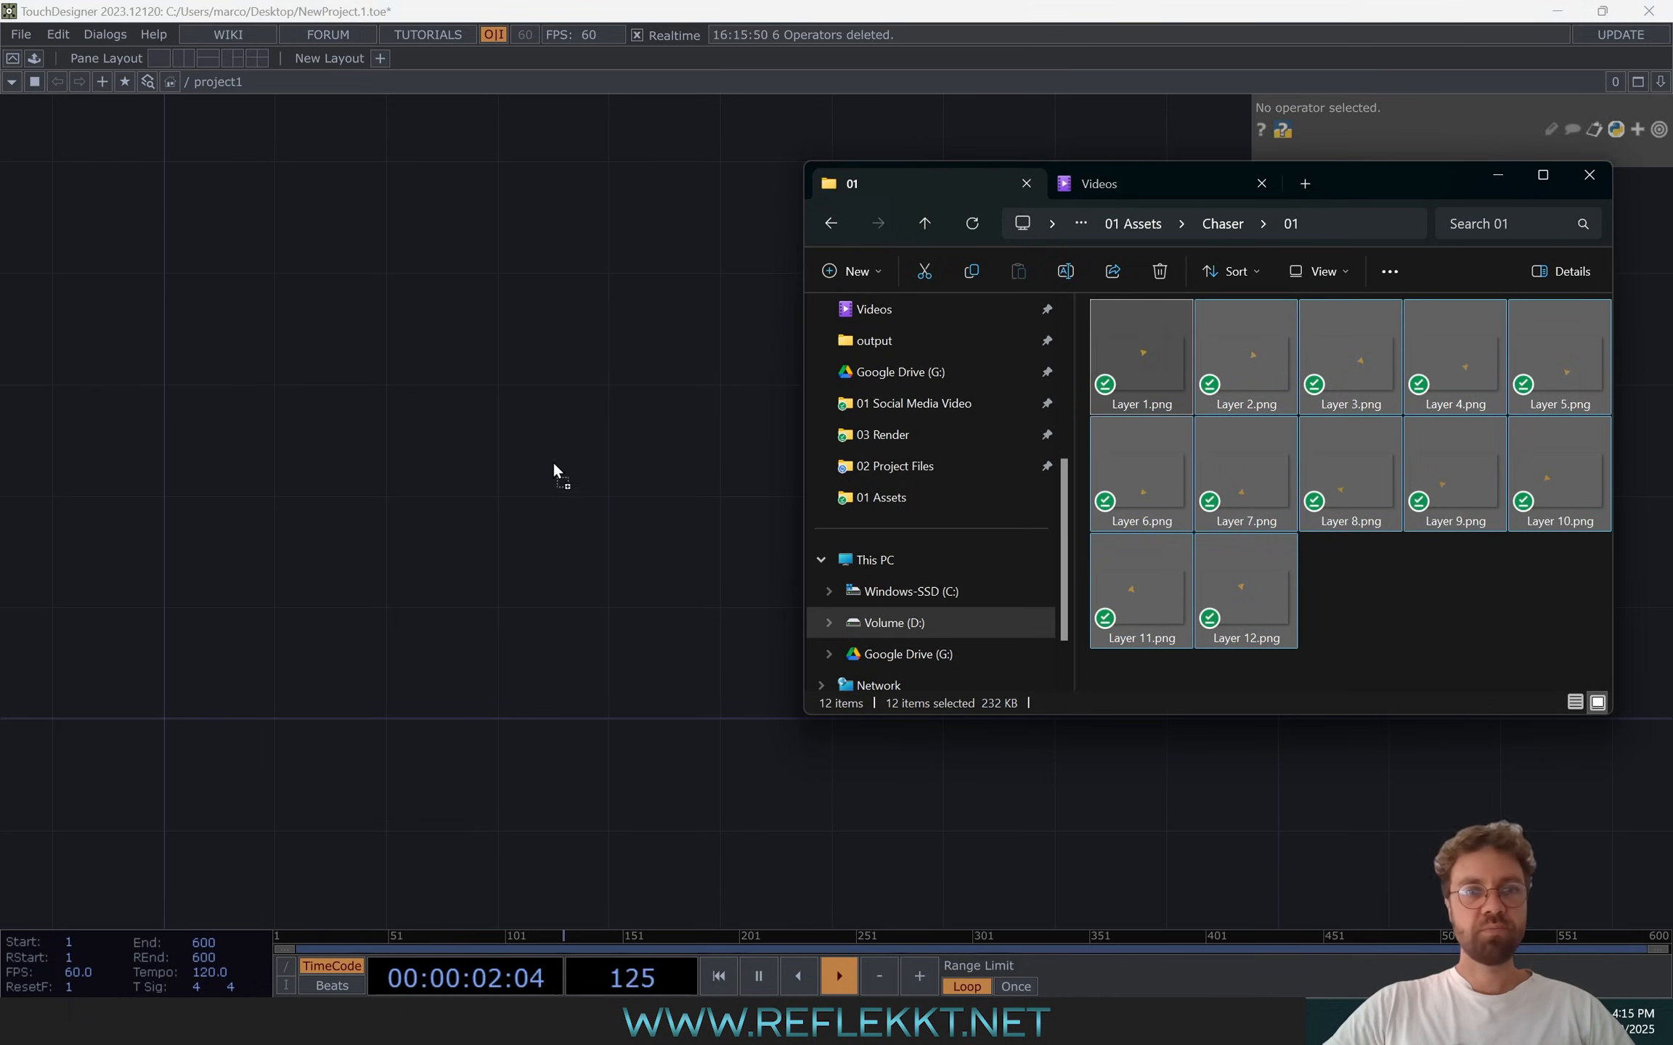
{"action": "left_click", "coordinate": [455, 278]}
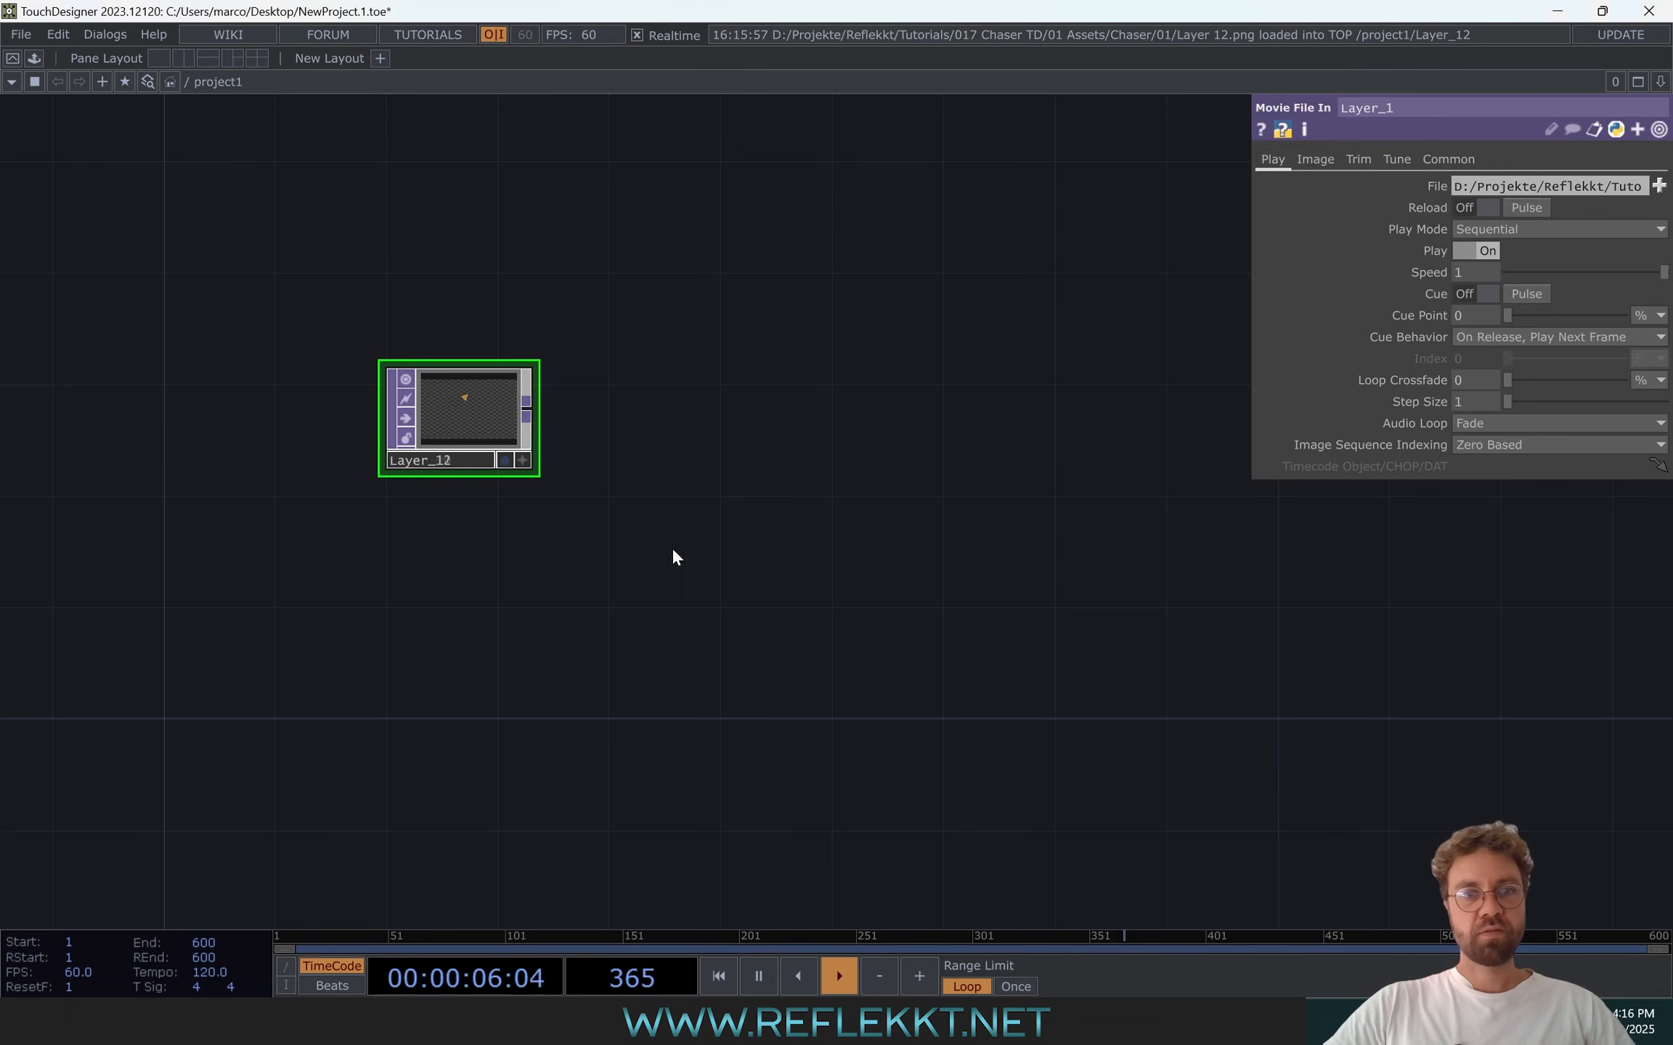
Add a Switch TOP beside the stacked layer images and connect all of them to its input
{"action": "key", "text": "Tab"}
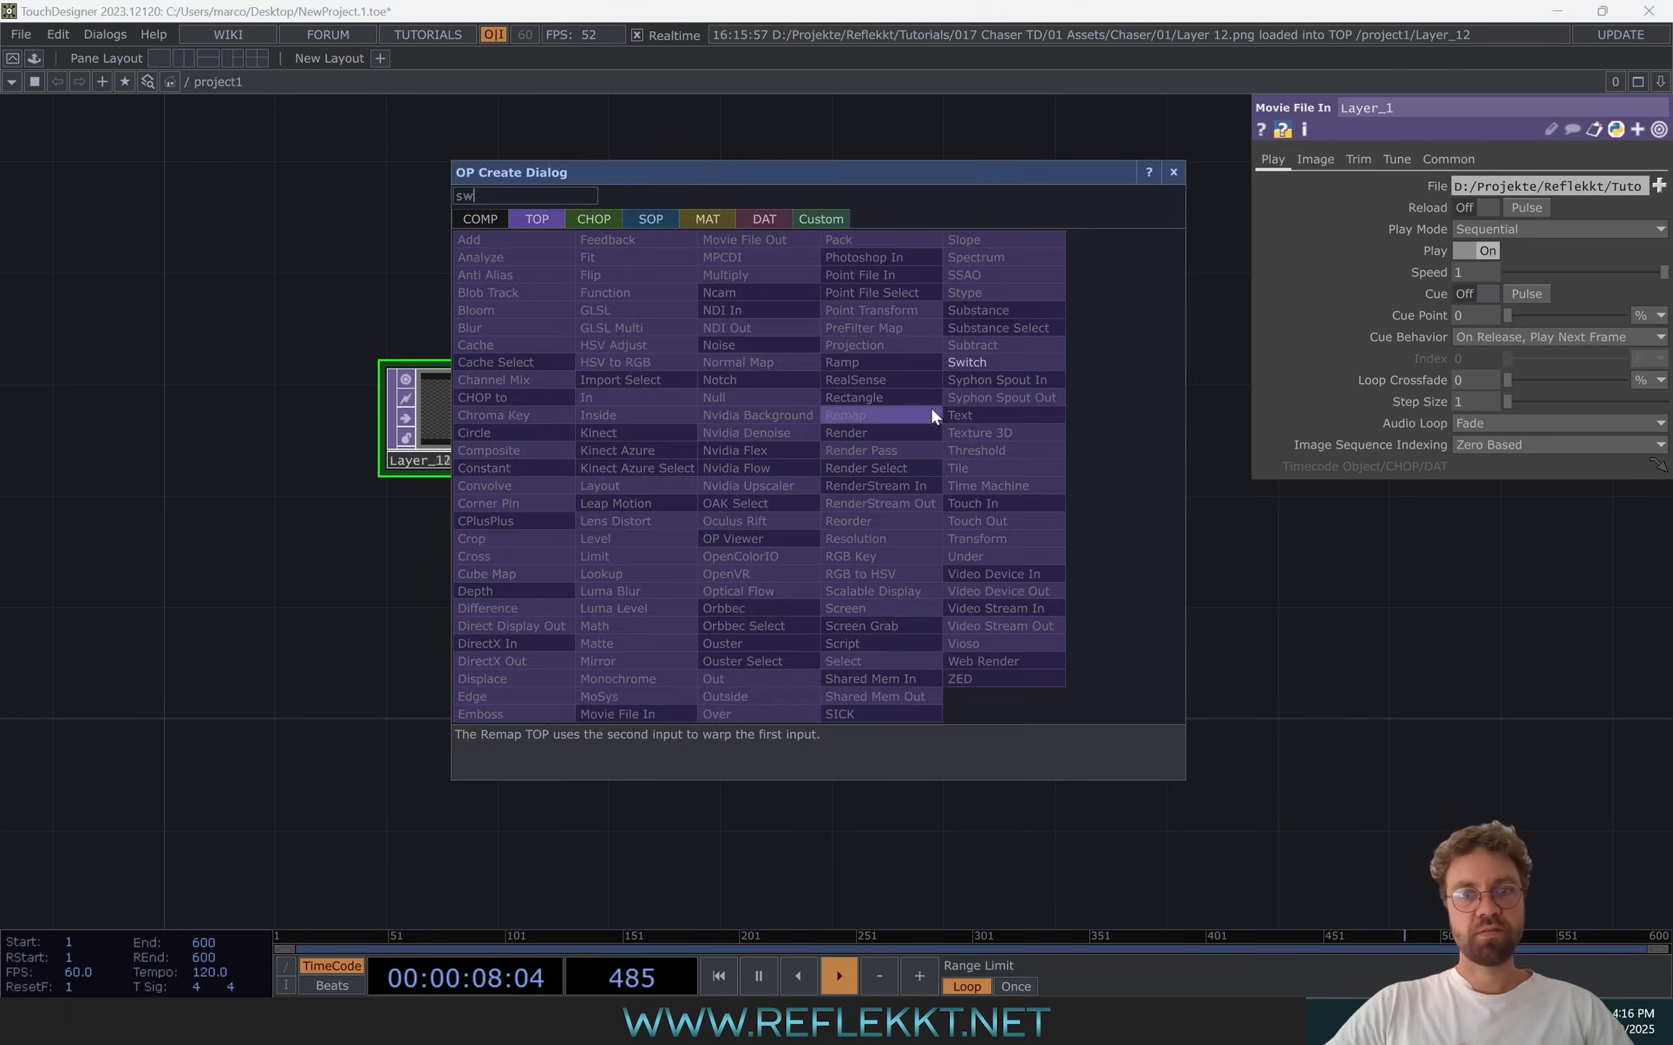
{"action": "left_click", "coordinate": [954, 372]}
{"action": "left_click", "coordinate": [694, 429]}
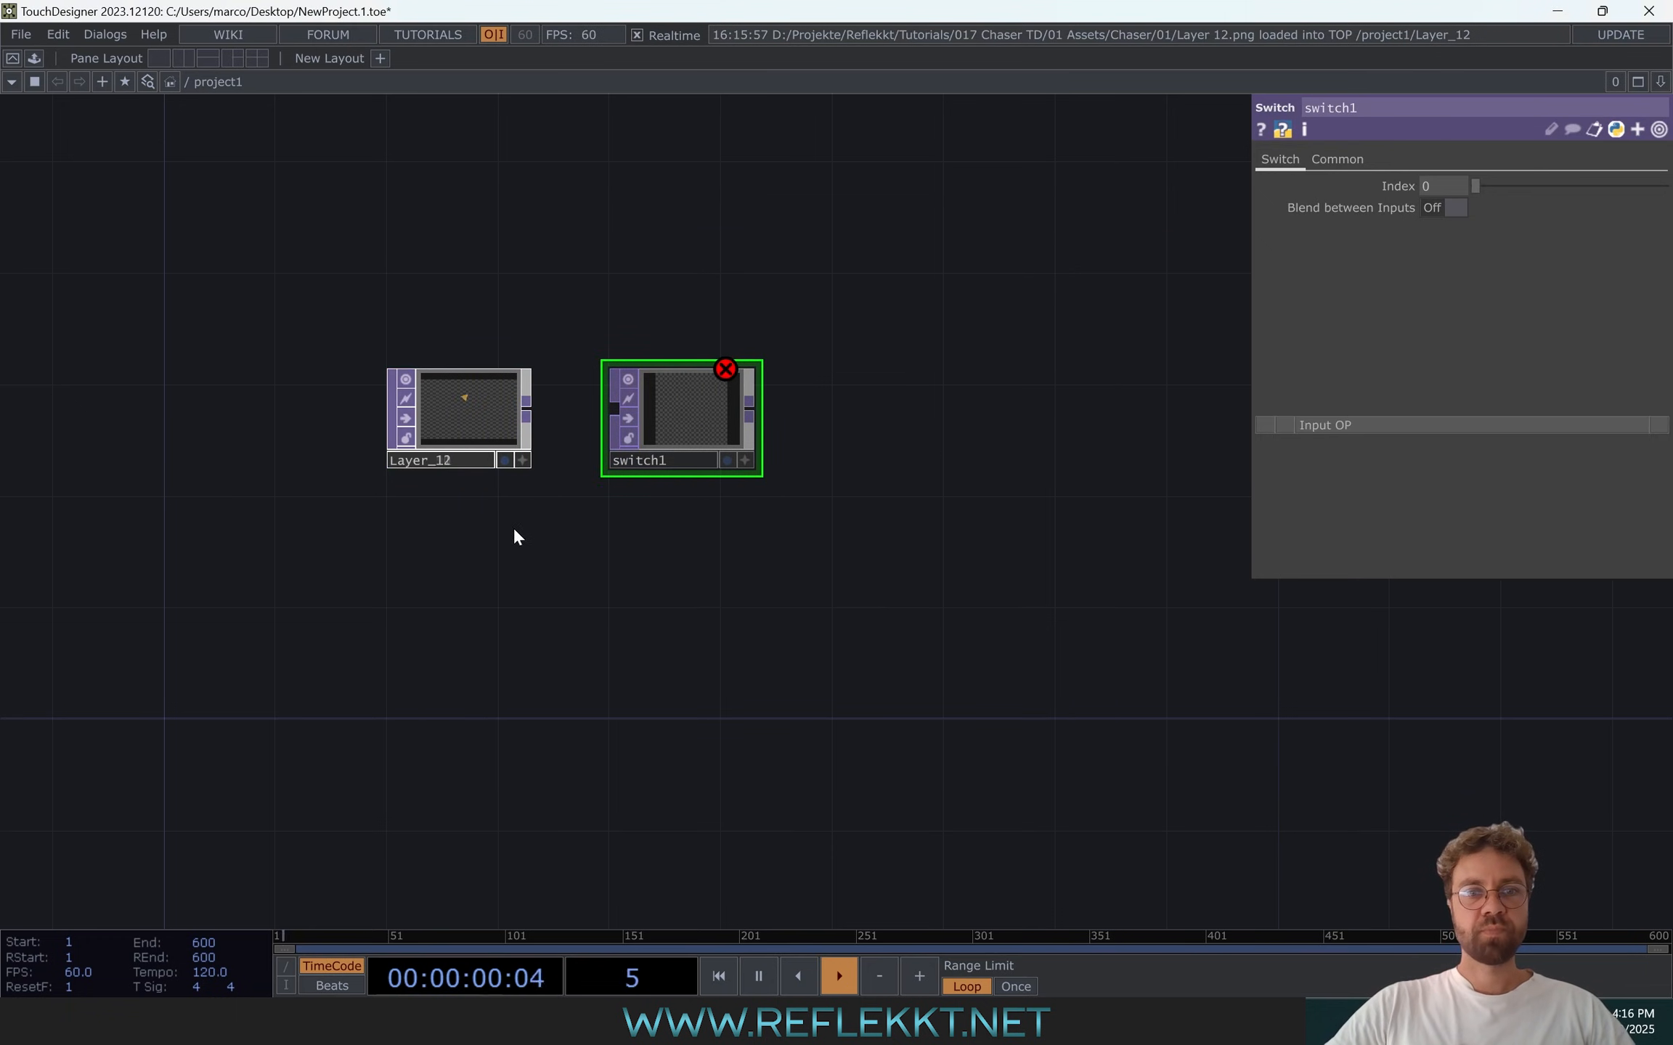
{"action": "left_click_drag", "start_coordinate": [549, 510], "coordinate": [382, 356]}
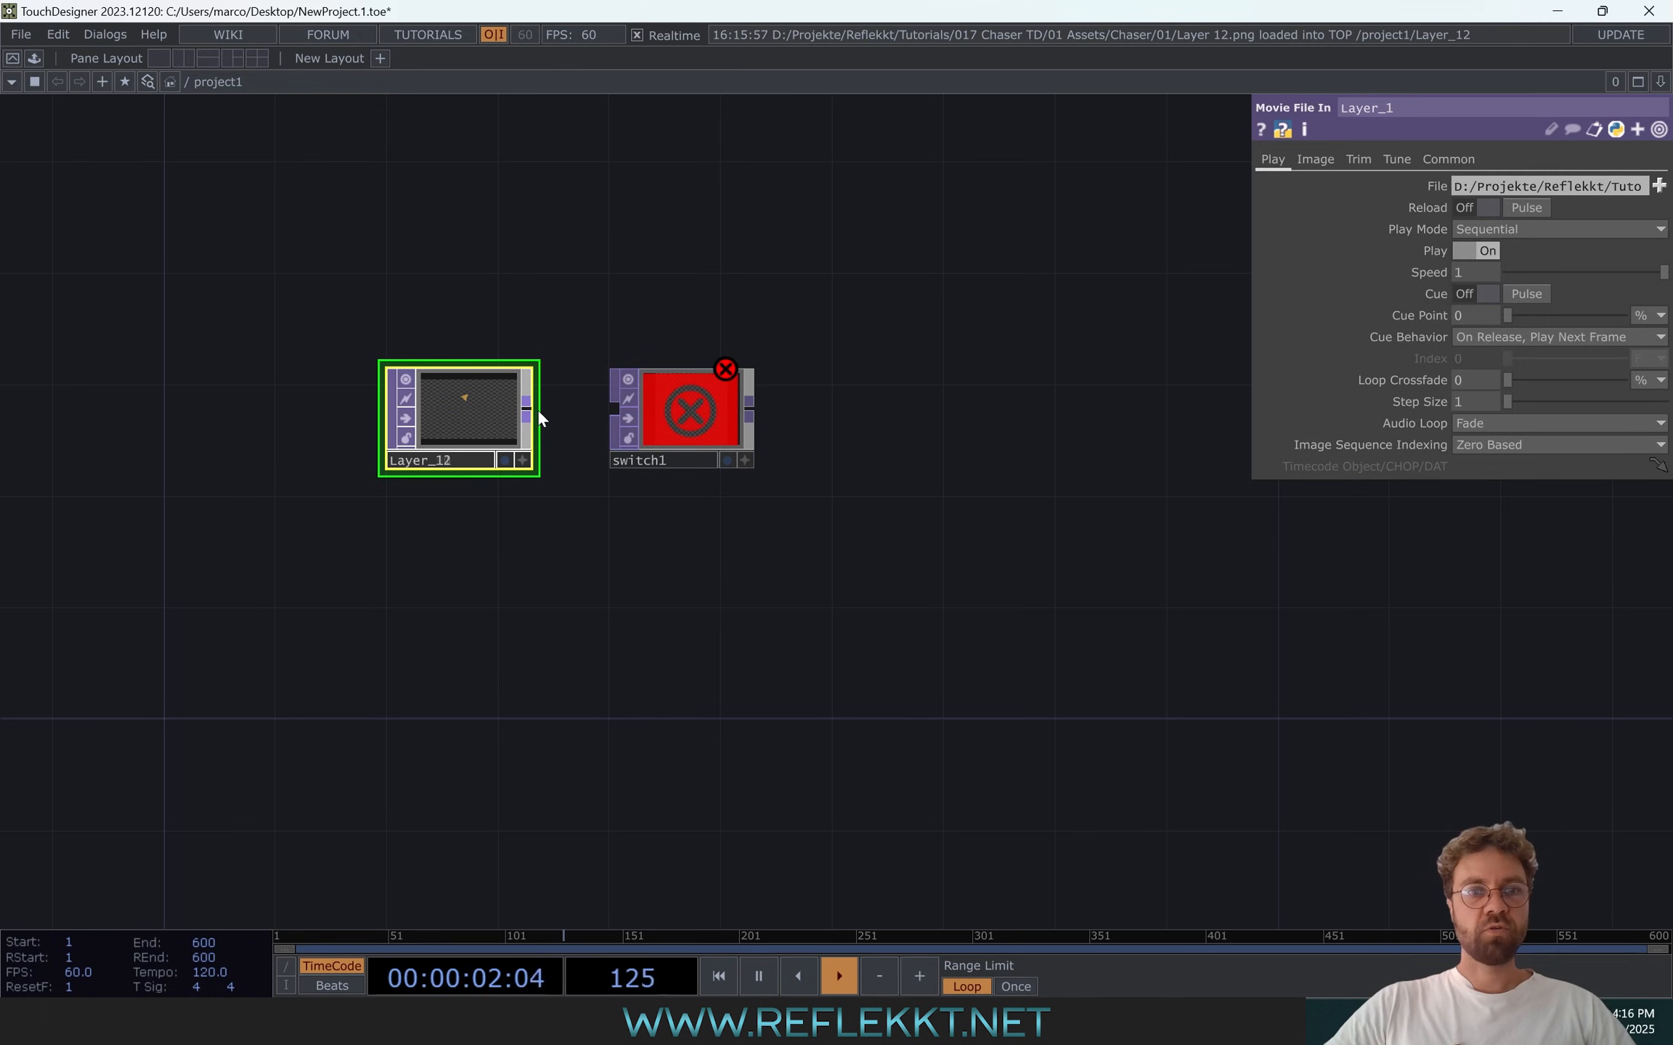
Add a Null TOP after the Switch and display its output as the network background
{"action": "right_click", "coordinate": [753, 415]}
{"action": "left_click", "coordinate": [710, 350]}
{"action": "left_click", "coordinate": [898, 425]}
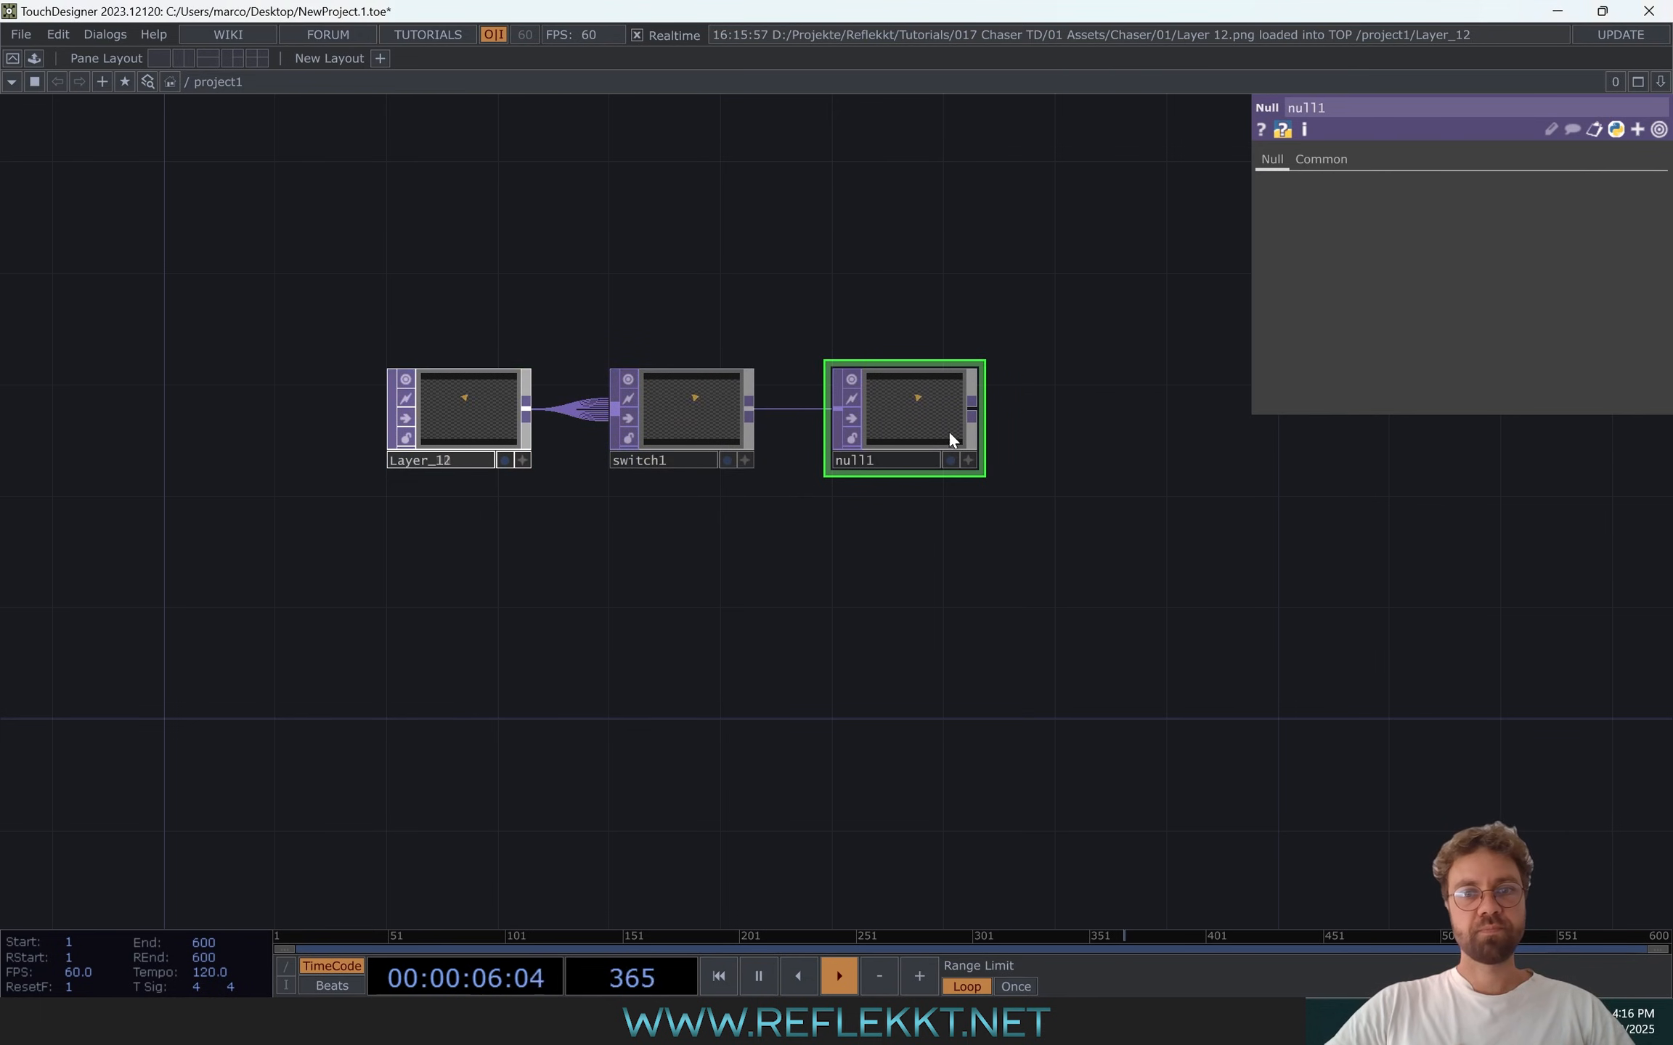
{"action": "left_click", "coordinate": [950, 461]}
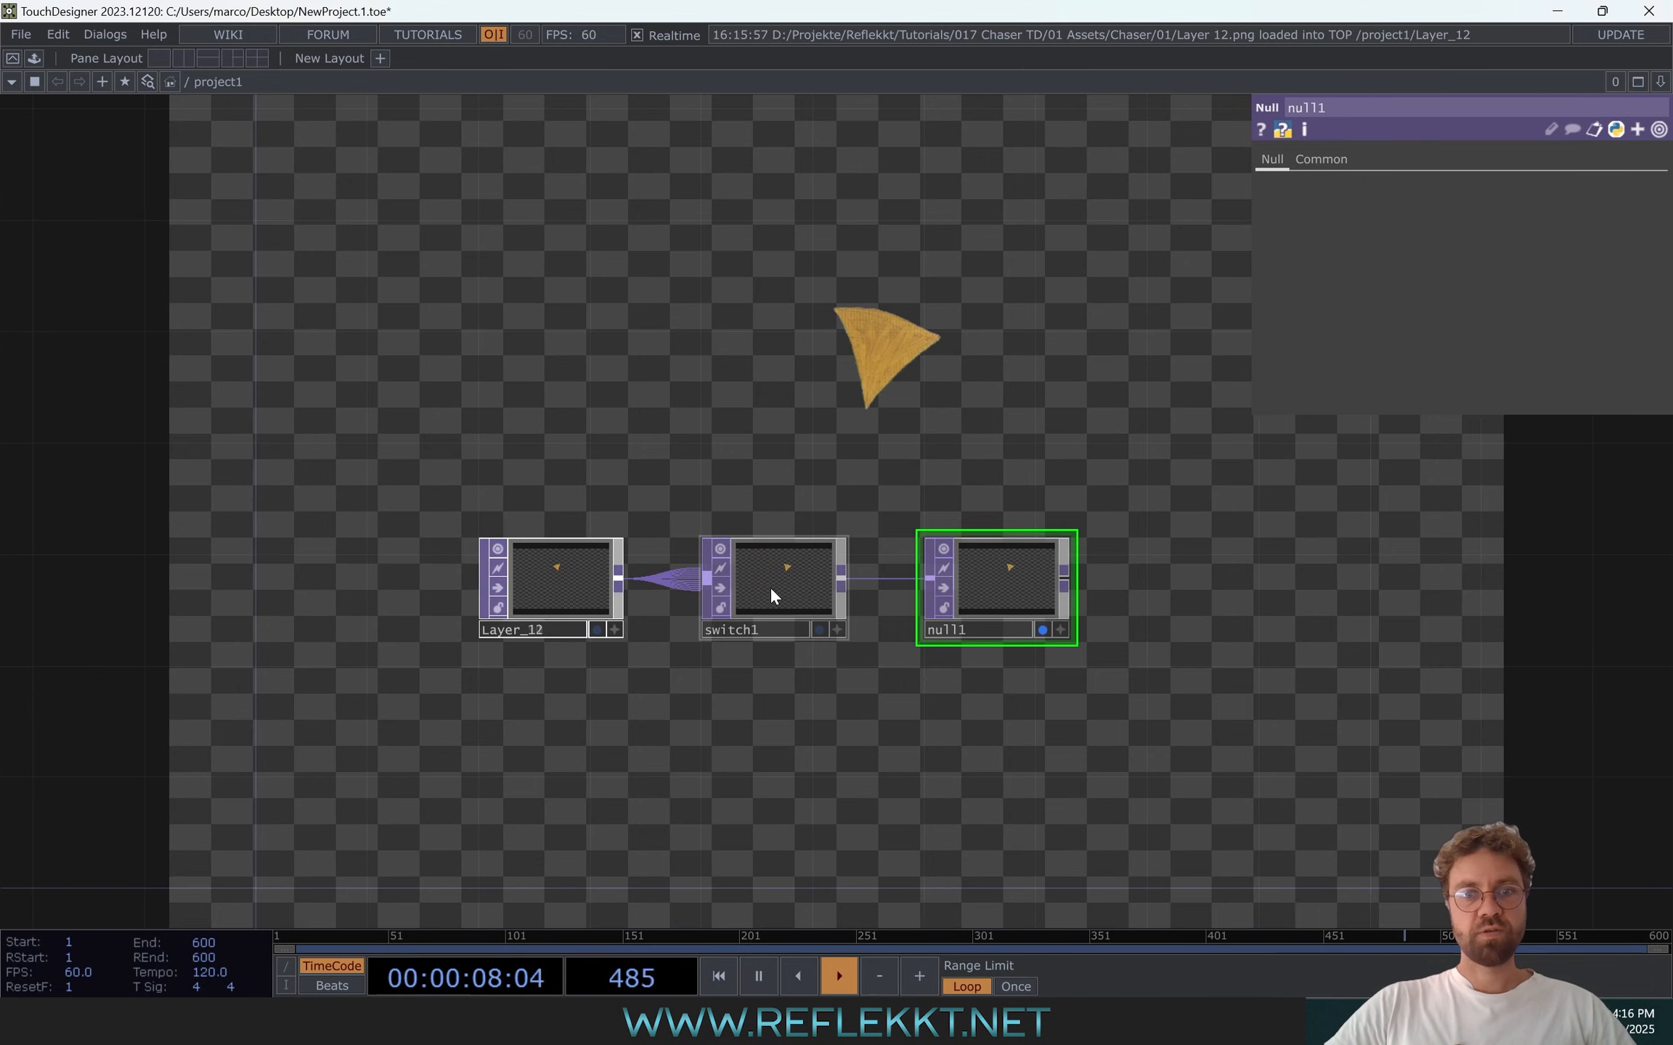
Select the Switch TOP and examine how its Index parameter chooses between the connected layers
{"action": "left_click", "coordinate": [770, 585]}
{"action": "left_click_drag", "start_coordinate": [1476, 184], "coordinate": [1129, 297]}
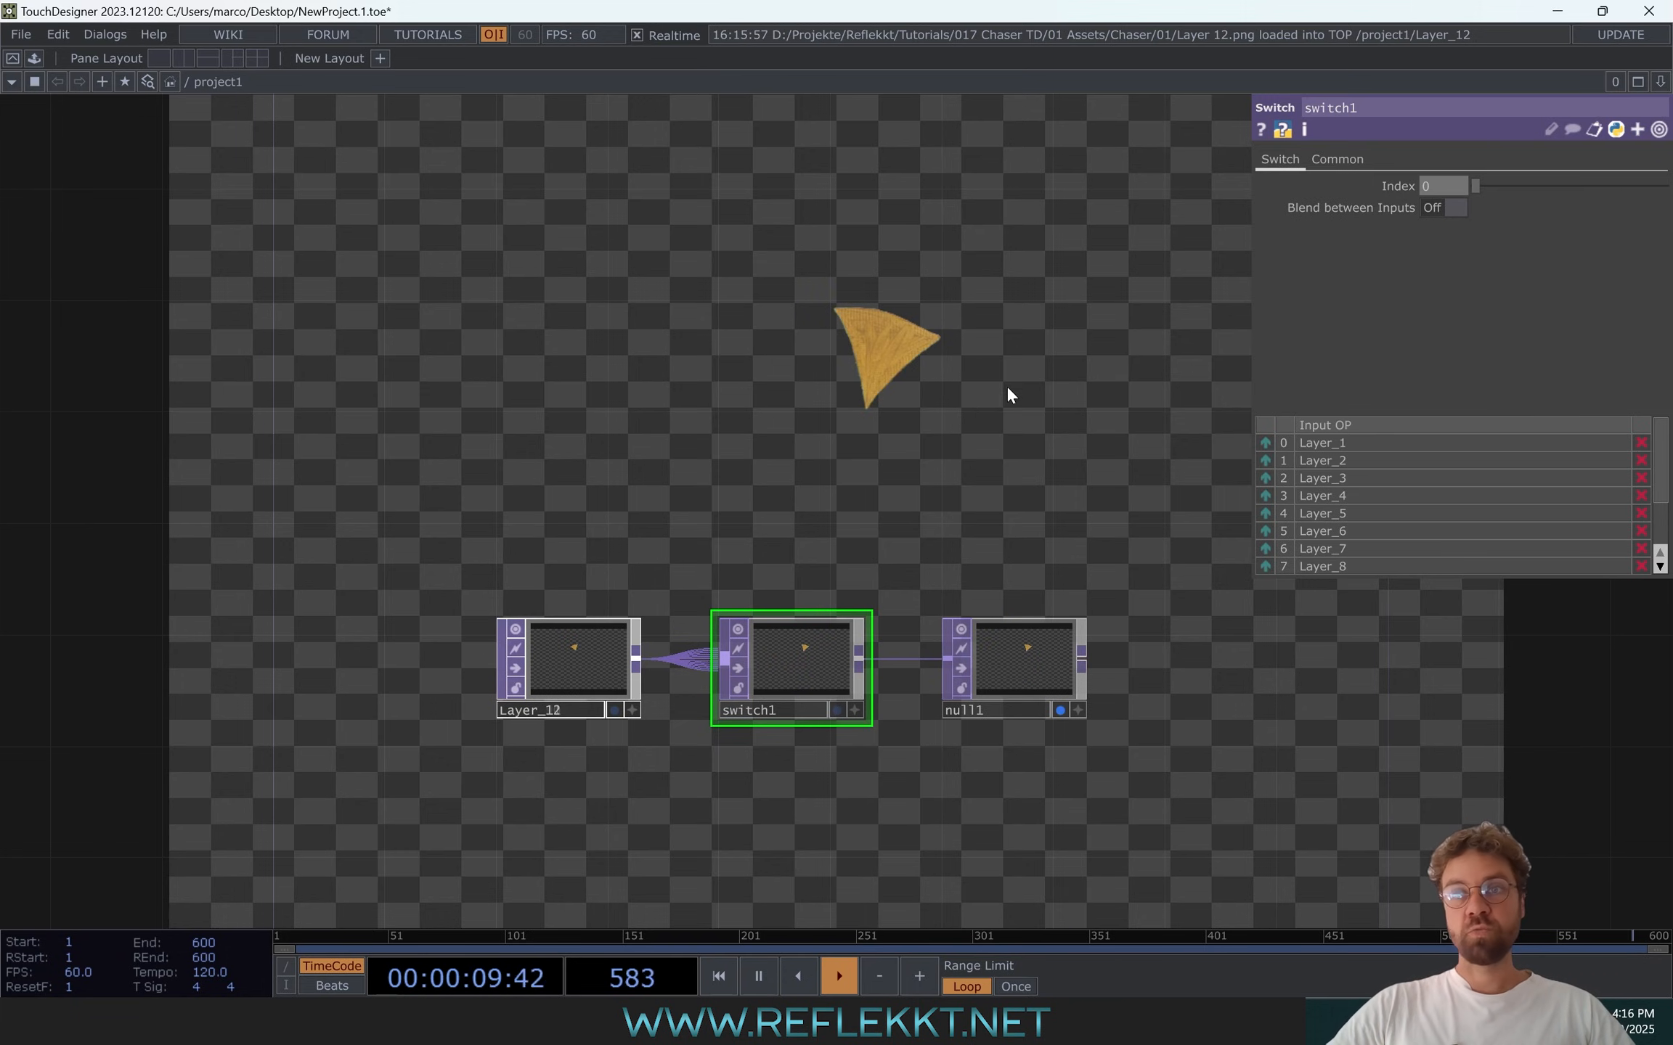
{"action": "left_click_drag", "start_coordinate": [1007, 390], "coordinate": [1440, 186]}
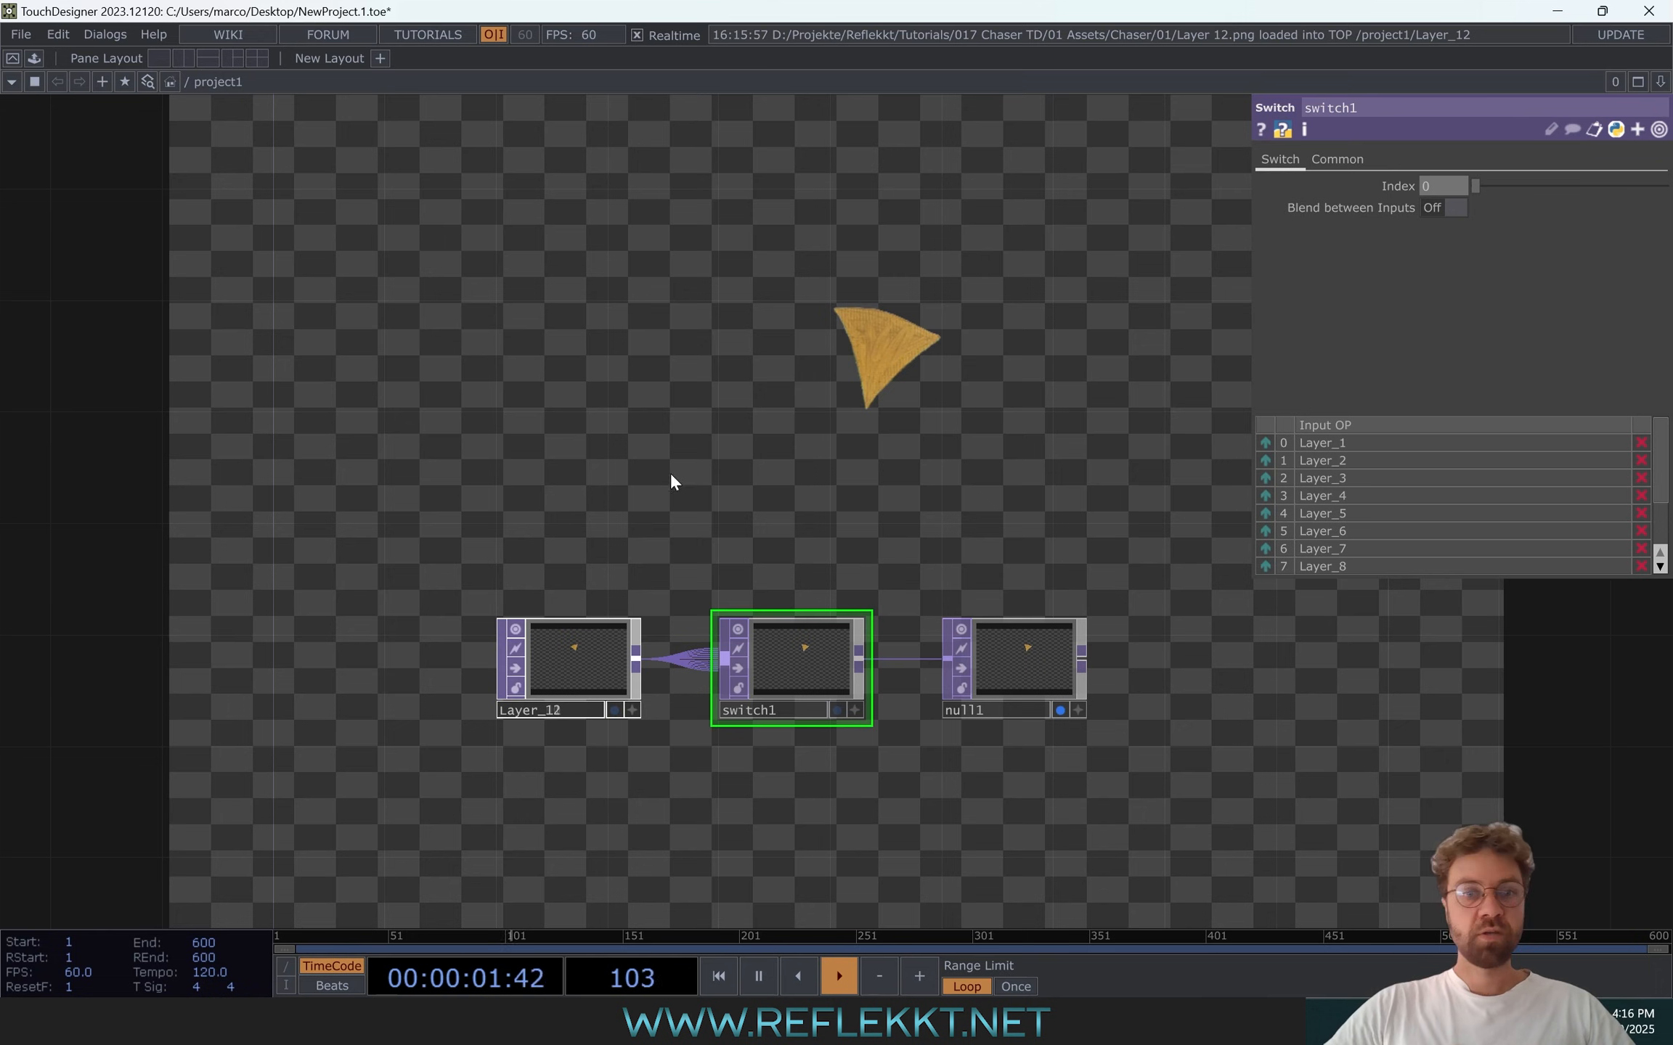
Add a Timer CHOP above the stacked layer images
{"action": "scroll", "coordinate": [715, 471], "scroll_direction": "down", "scroll_amount": 1}
{"action": "key", "text": "Tab"}
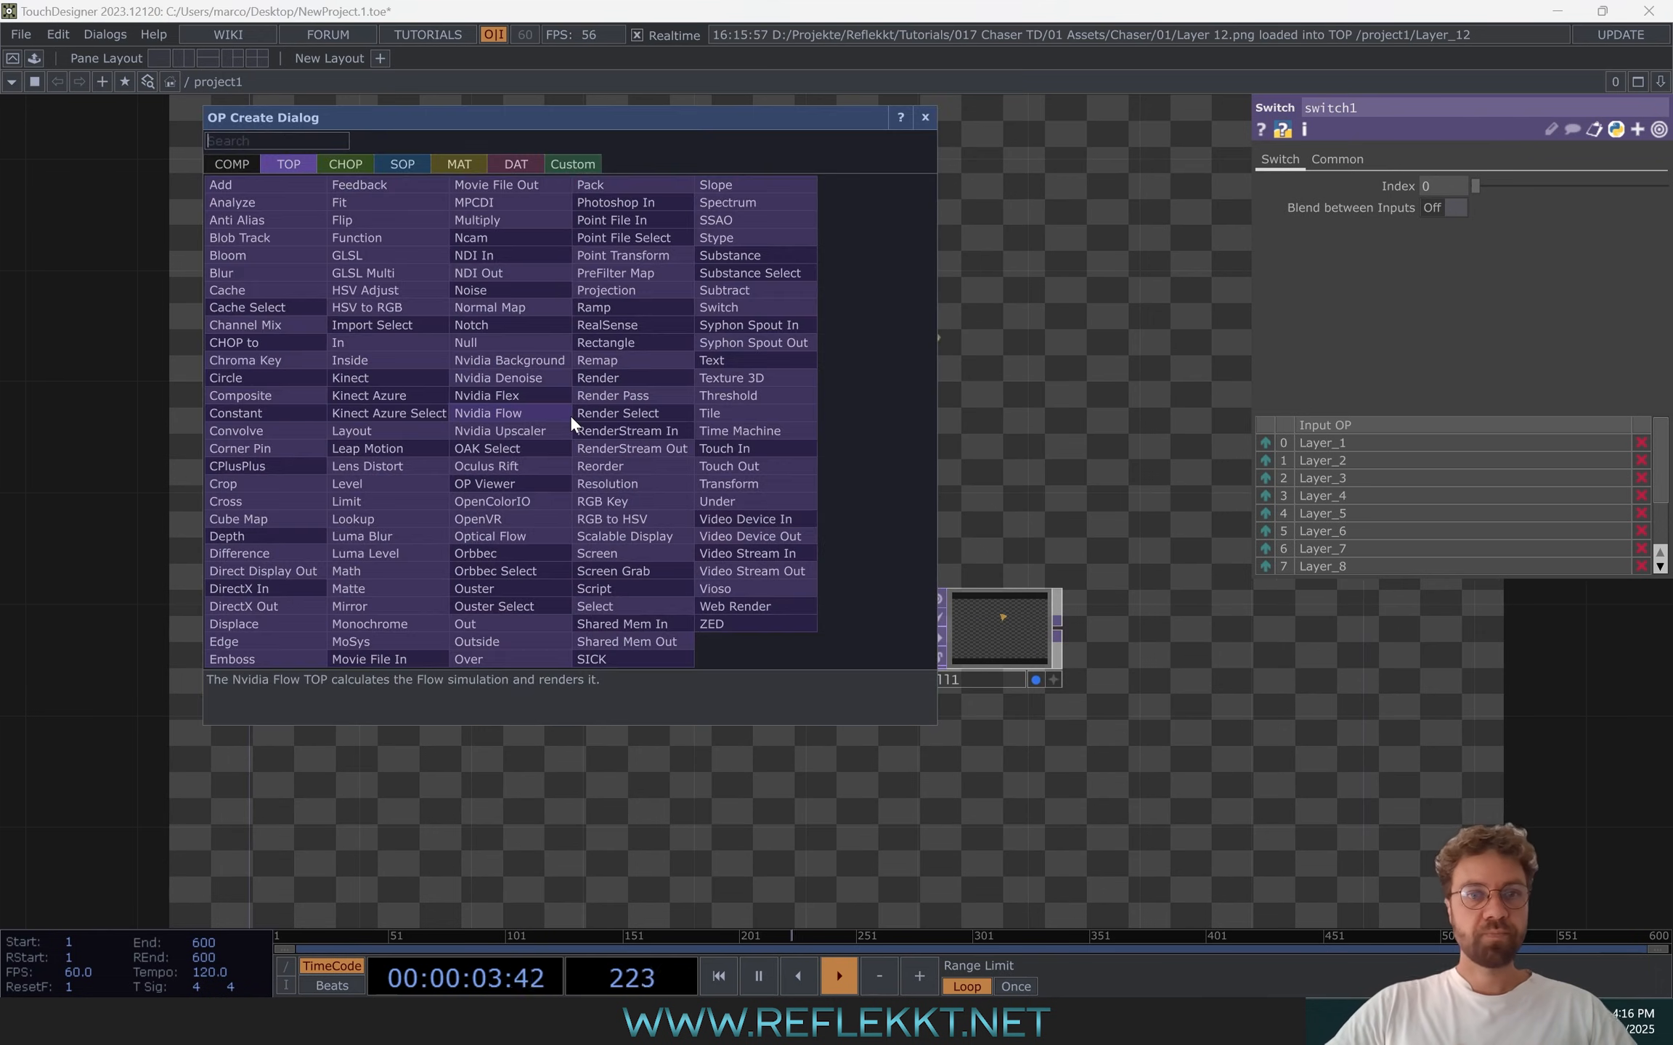
{"action": "type", "text": "timer"}
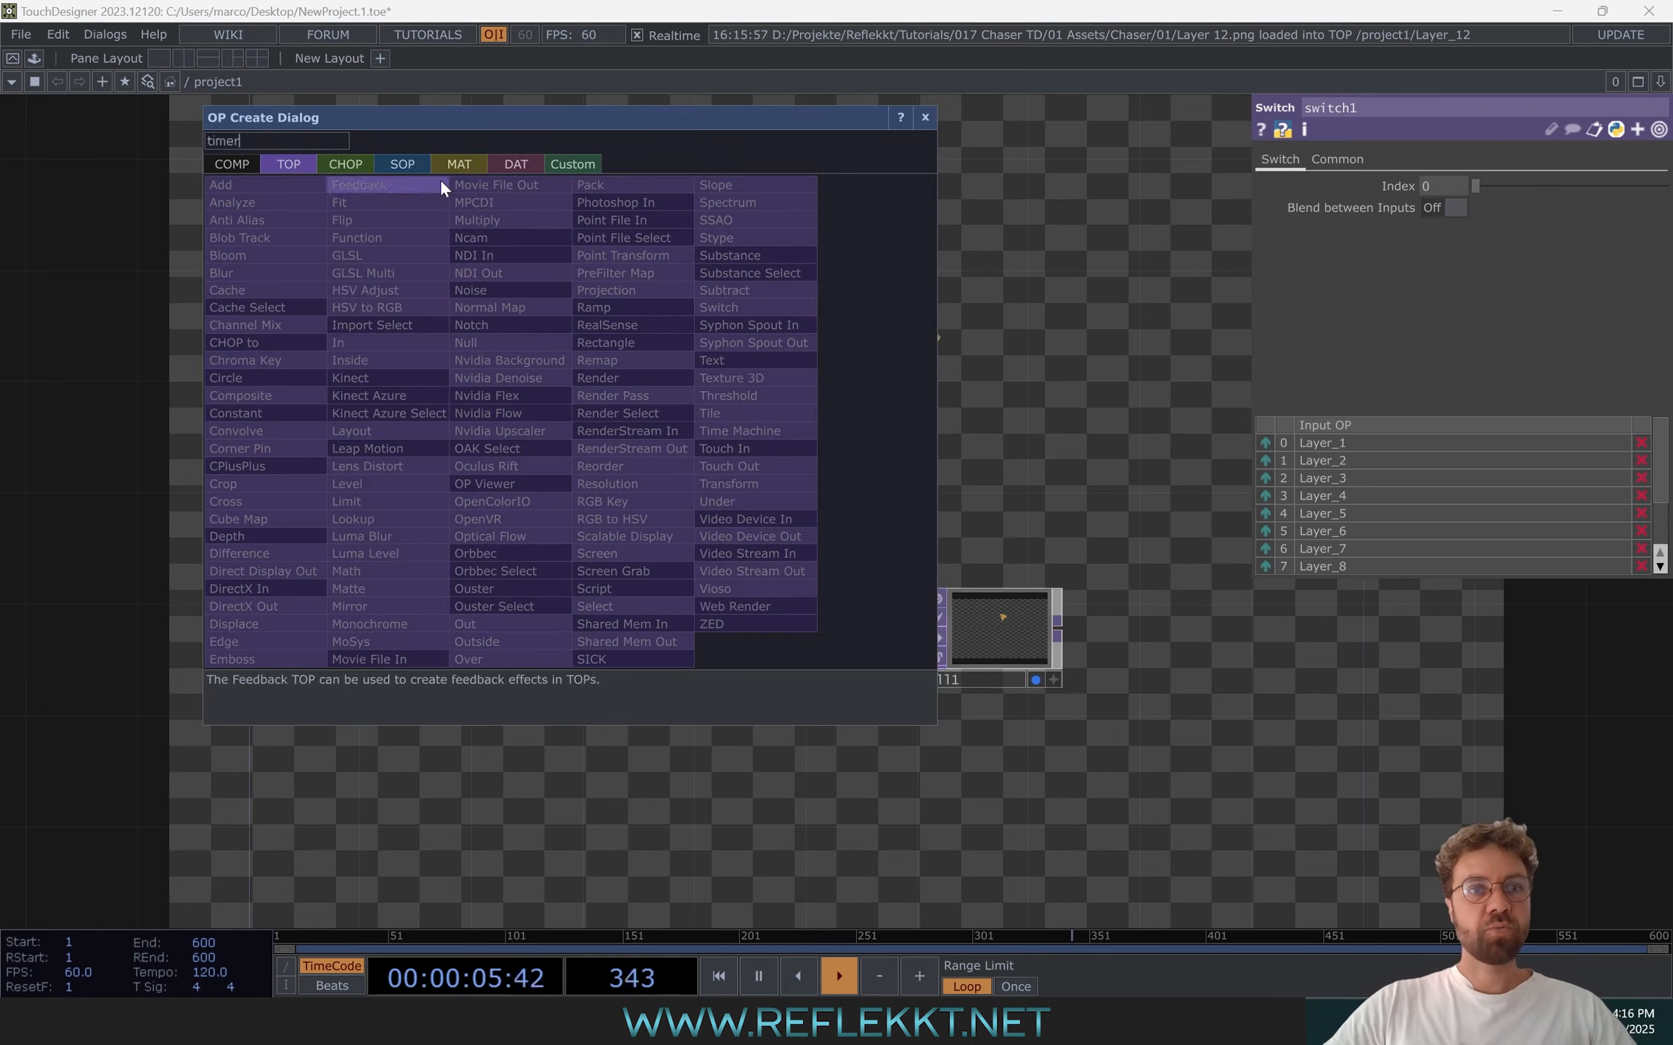
{"action": "left_click", "coordinate": [345, 163]}
{"action": "left_click", "coordinate": [726, 361]}
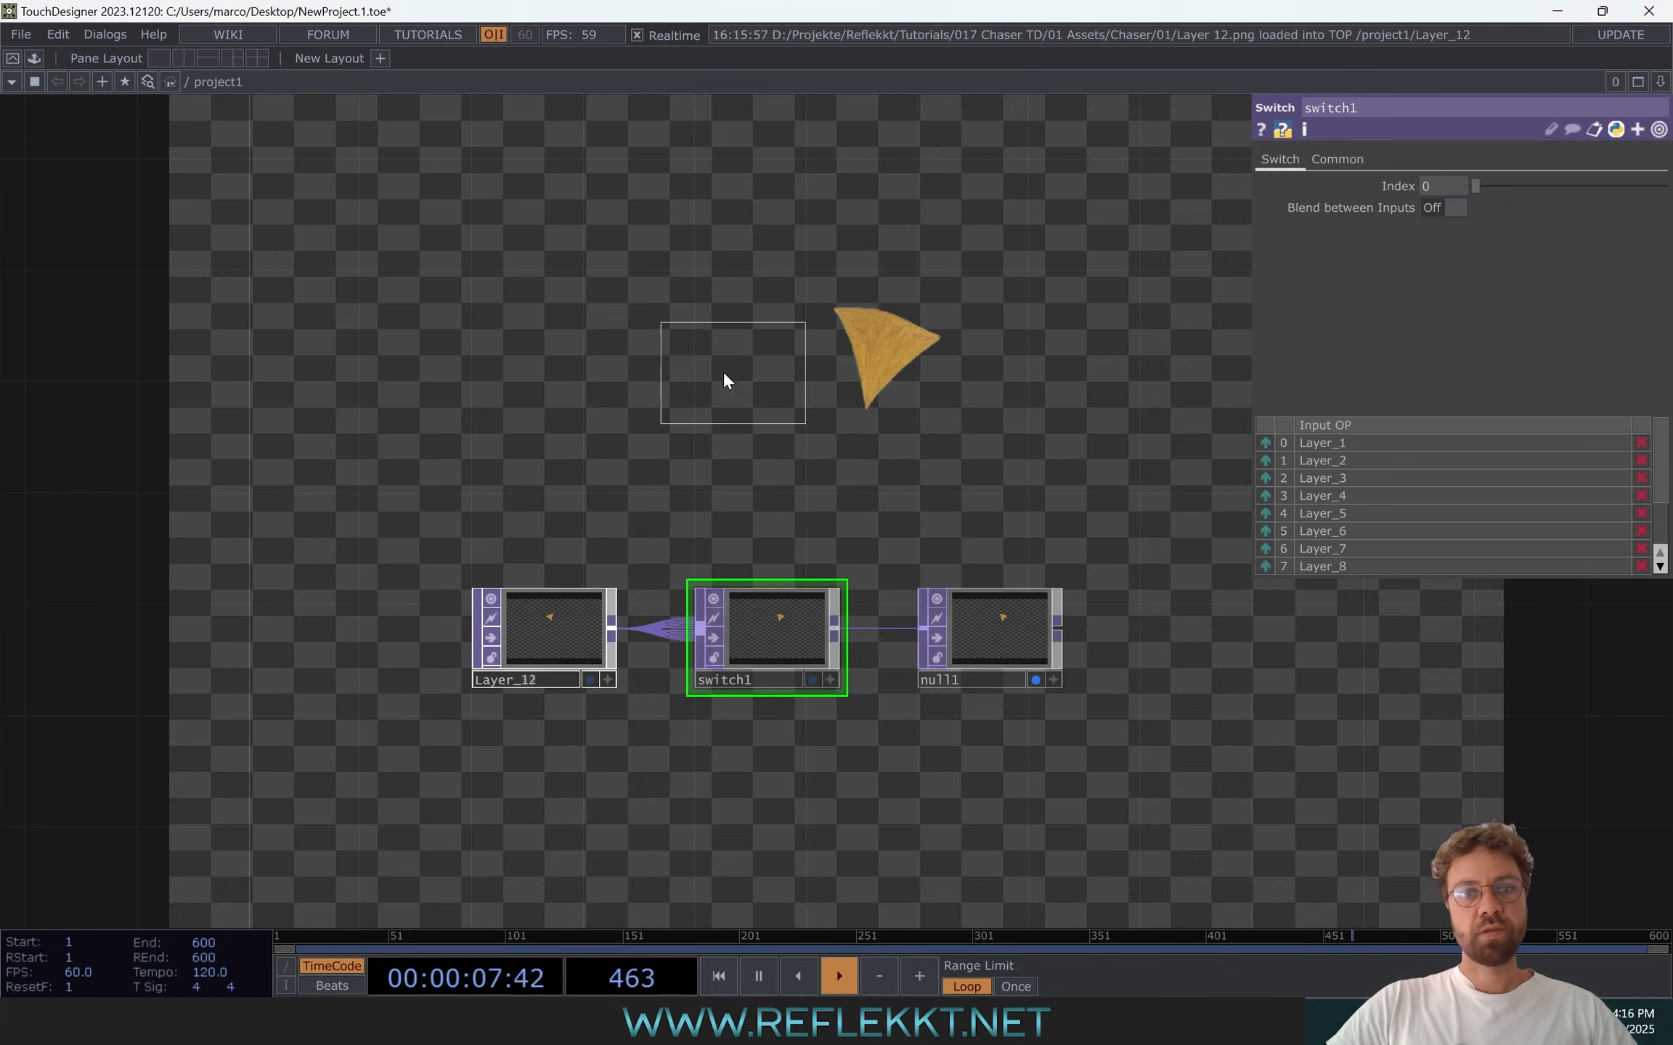
{"action": "left_click", "coordinate": [537, 366]}
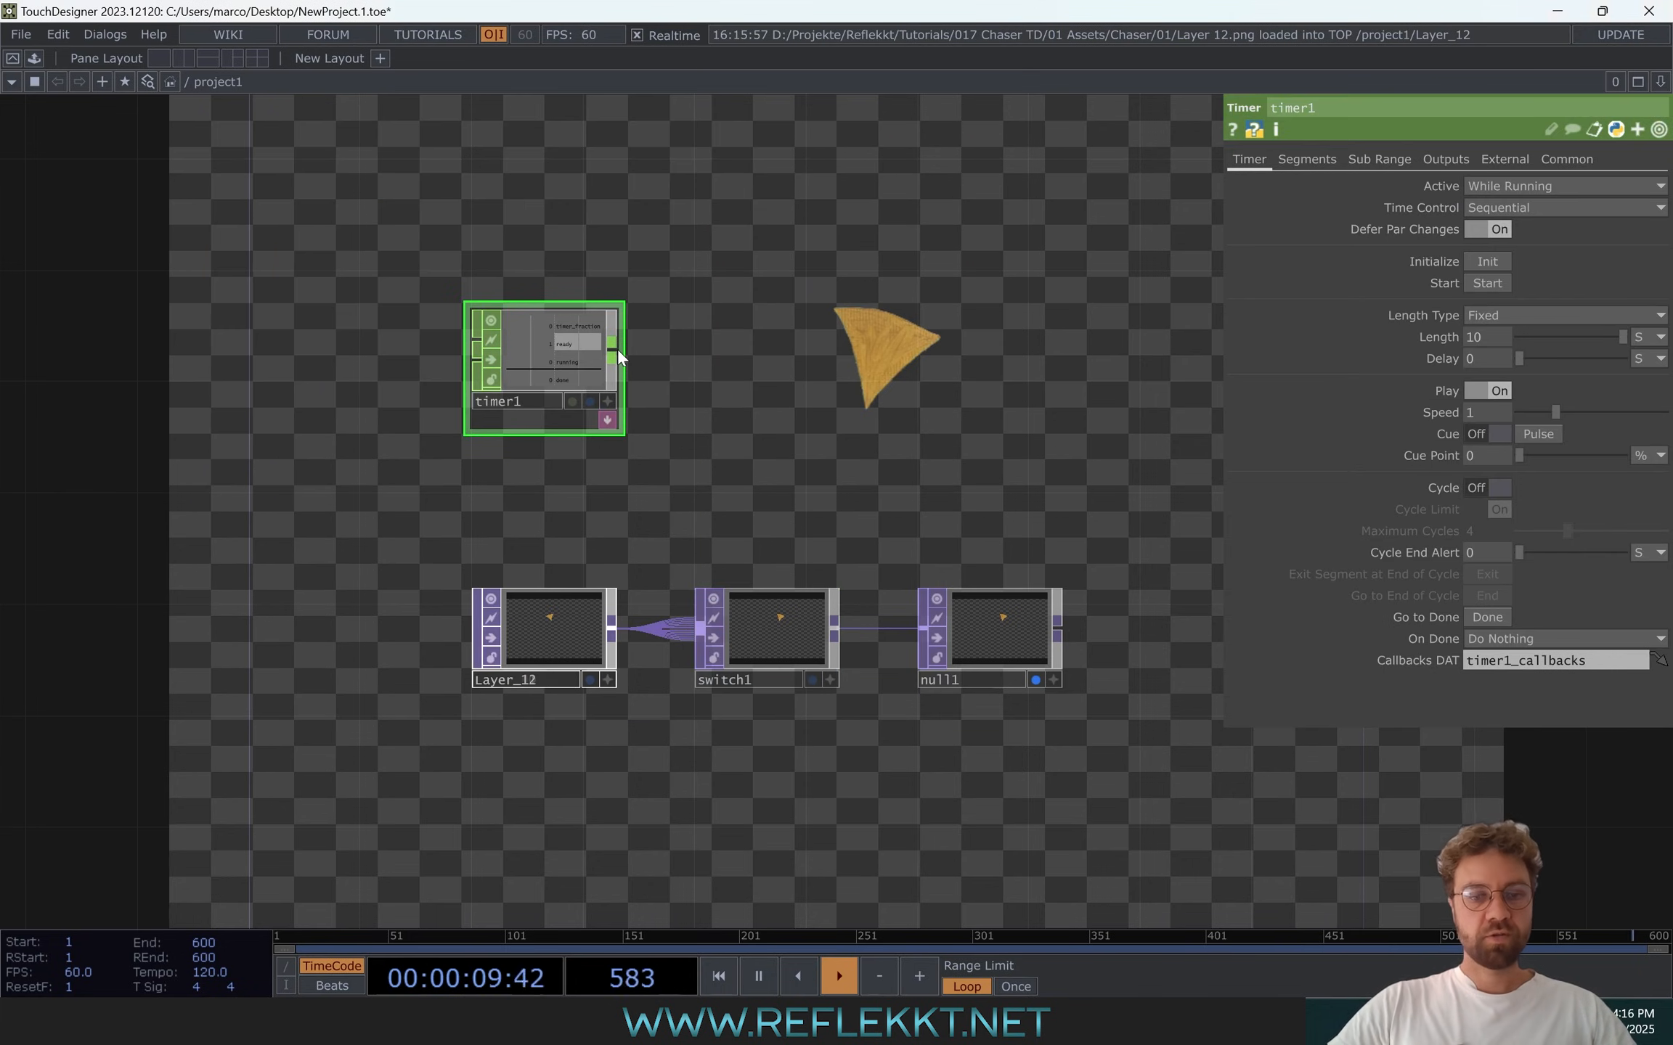
Add a Count CHOP after the Timer CHOP and a Null CHOP after the Count
{"action": "key", "text": "Tab"}
{"action": "type", "text": "co"}
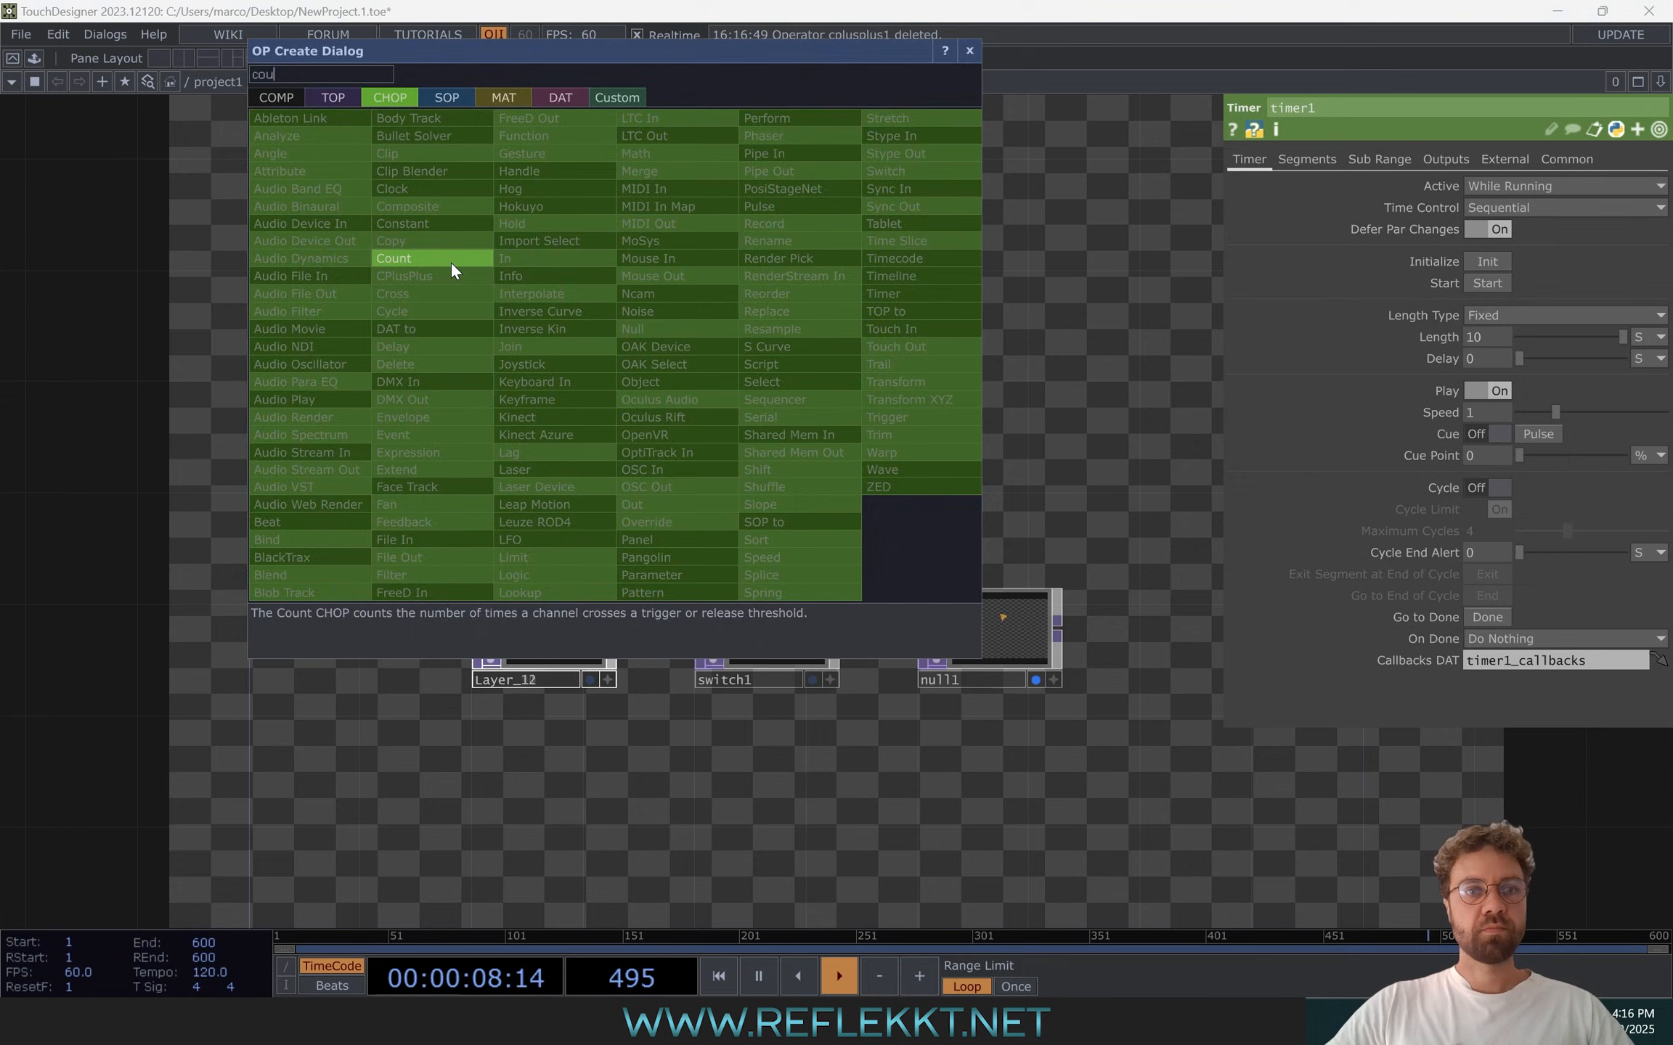
{"action": "left_click", "coordinate": [450, 260]}
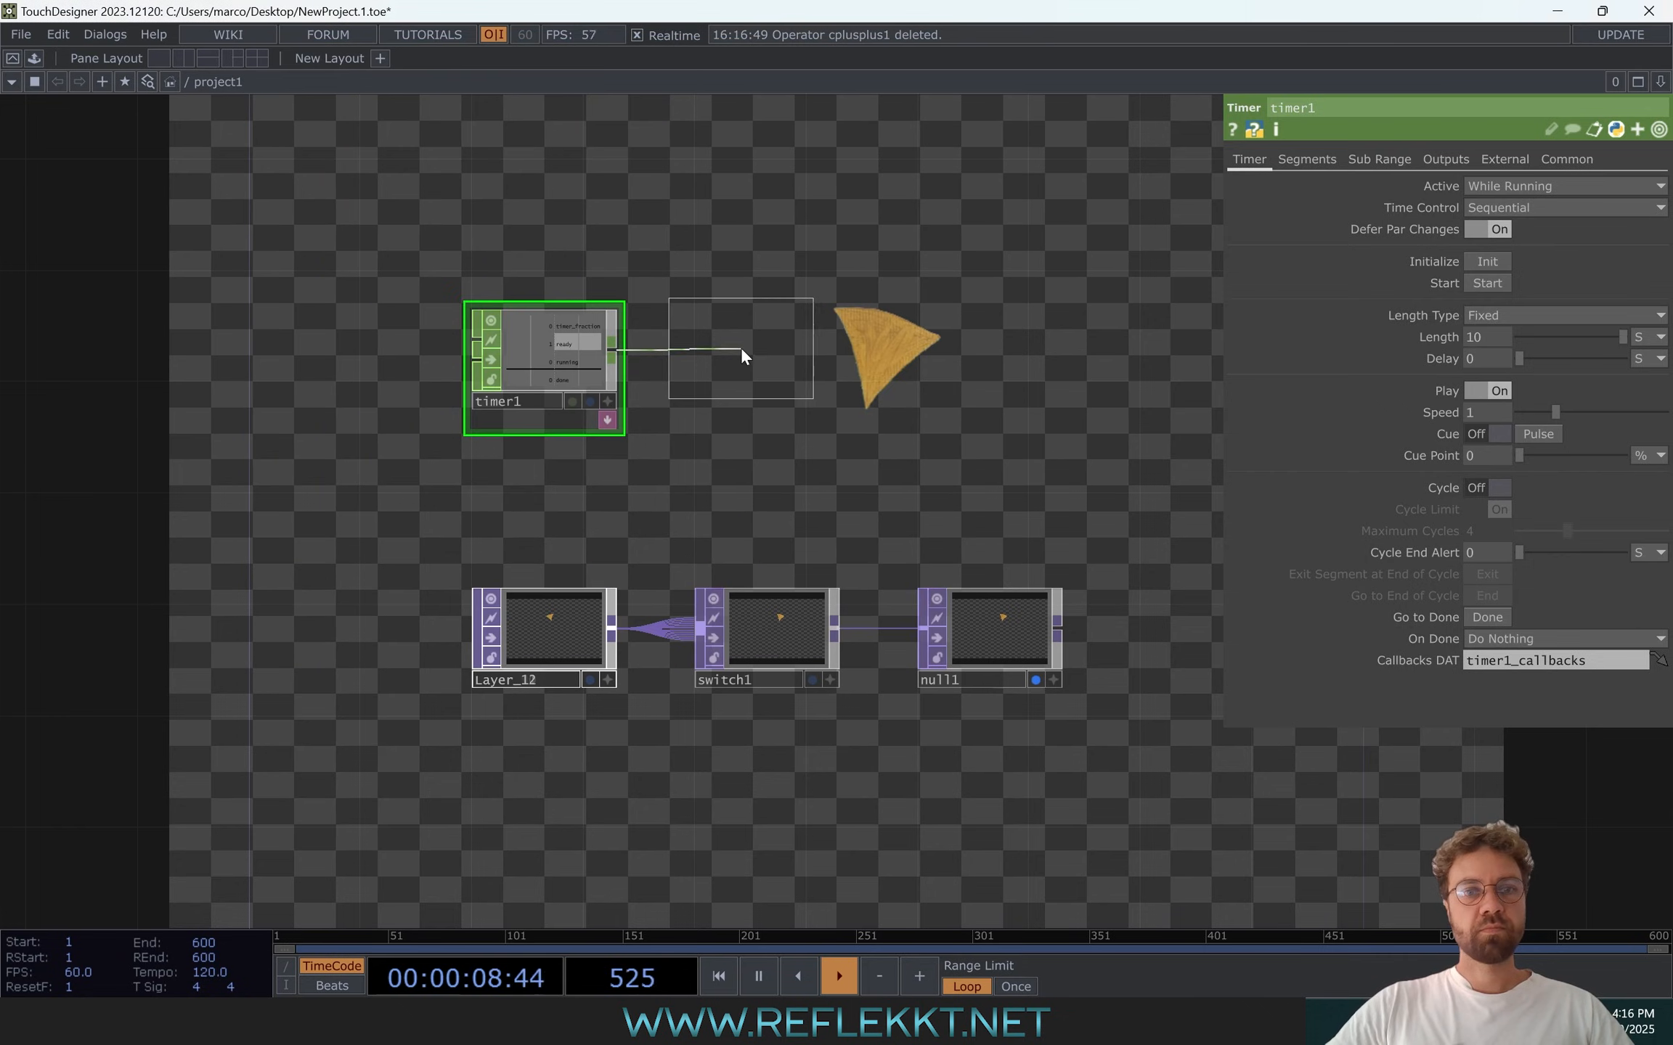
{"action": "left_click", "coordinate": [741, 348]}
{"action": "key", "text": "Tab"}
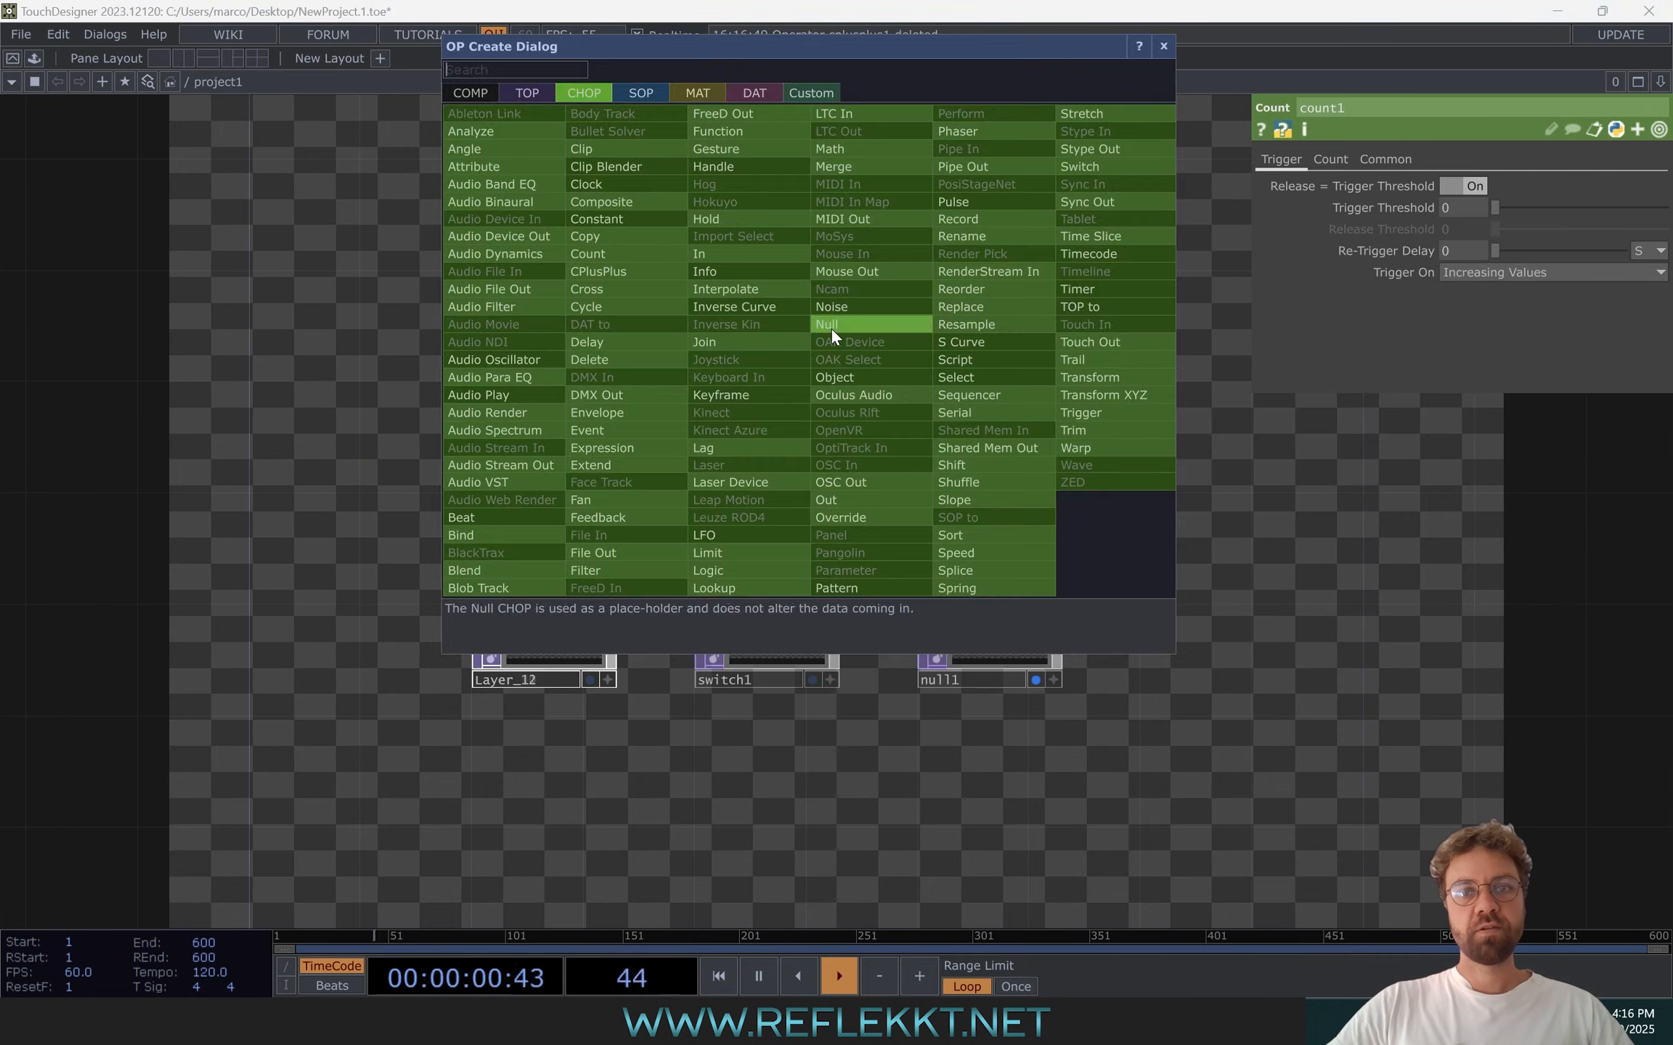
{"action": "left_click", "coordinate": [831, 327]}
{"action": "left_click", "coordinate": [944, 352]}
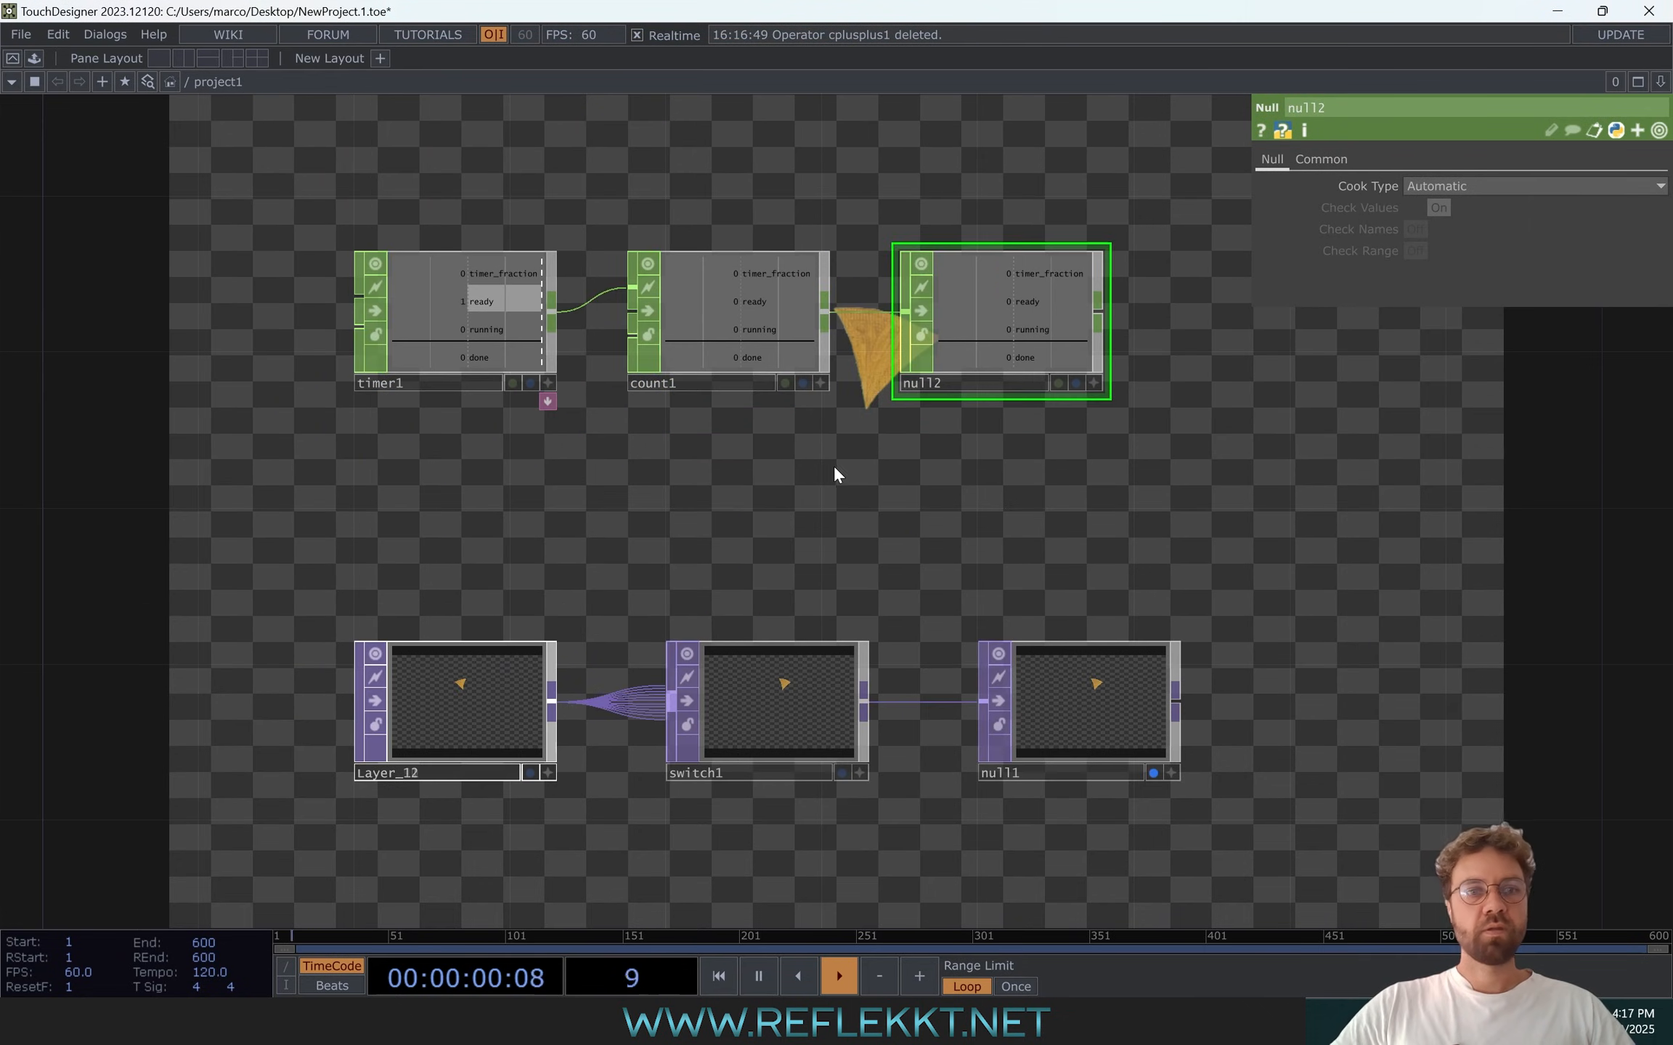
Set the Timer CHOP's length to 1 second, turn off Defer Par Changes, and enable cycling with no cycle limit
{"action": "left_click", "coordinate": [448, 314]}
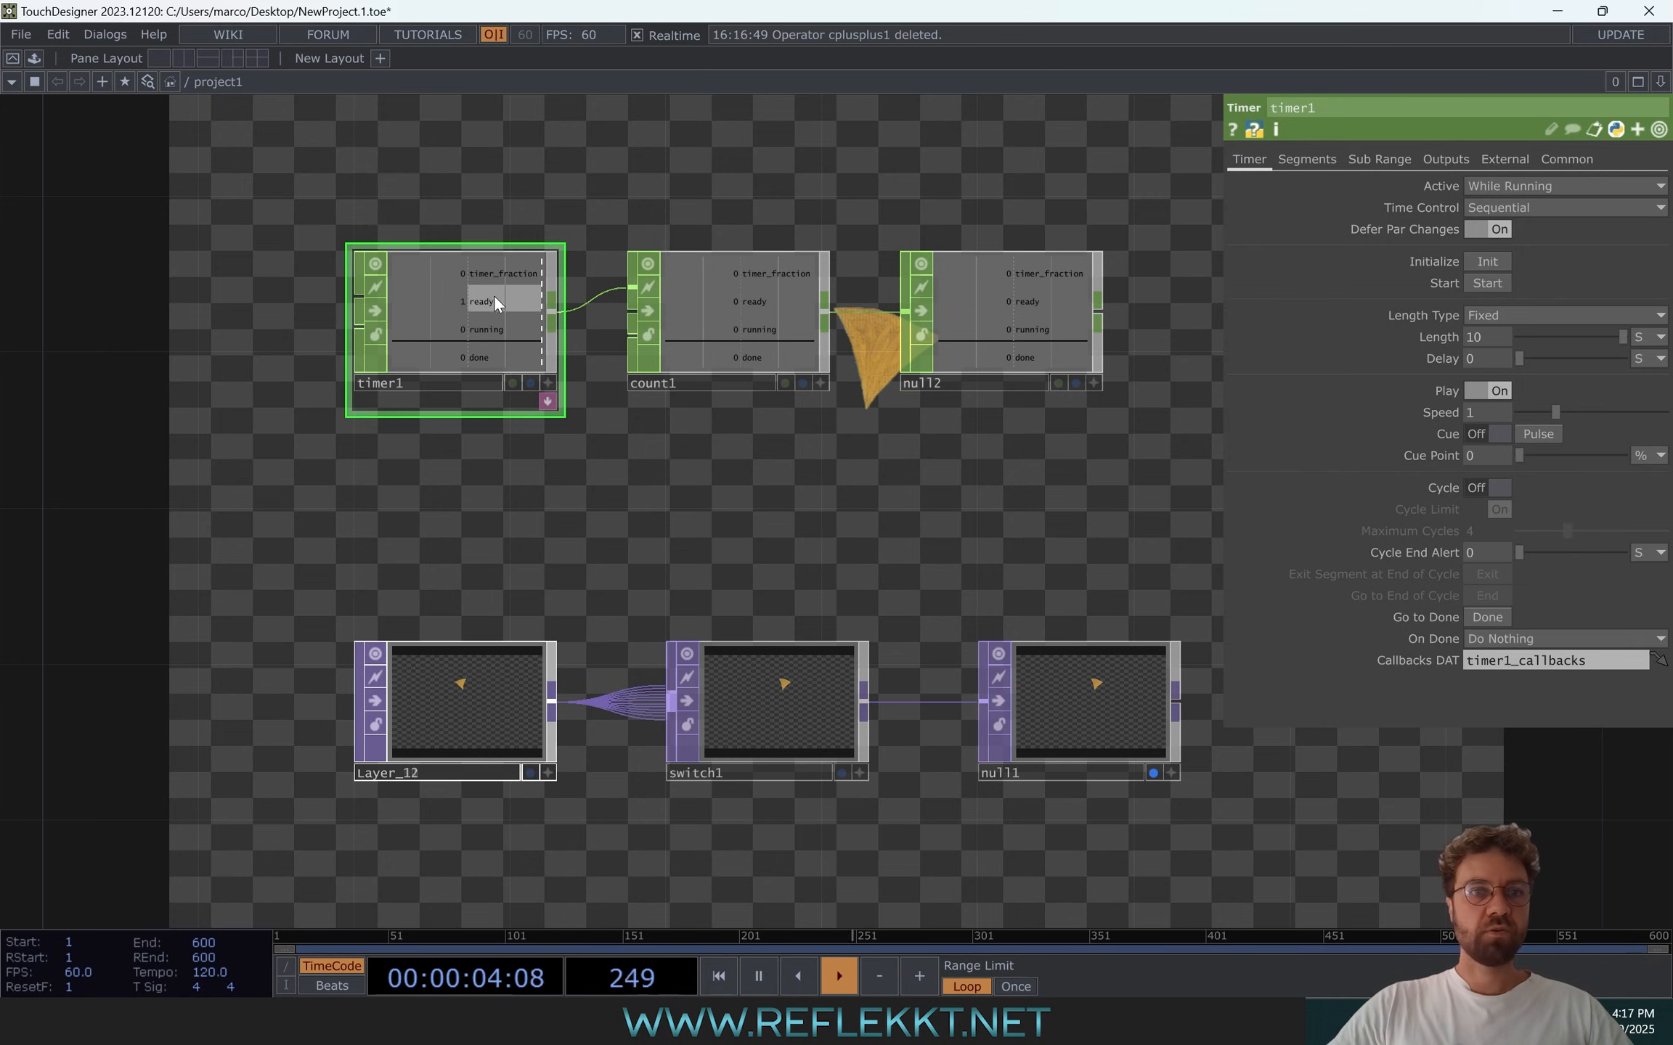
{"action": "left_click", "coordinate": [1483, 227]}
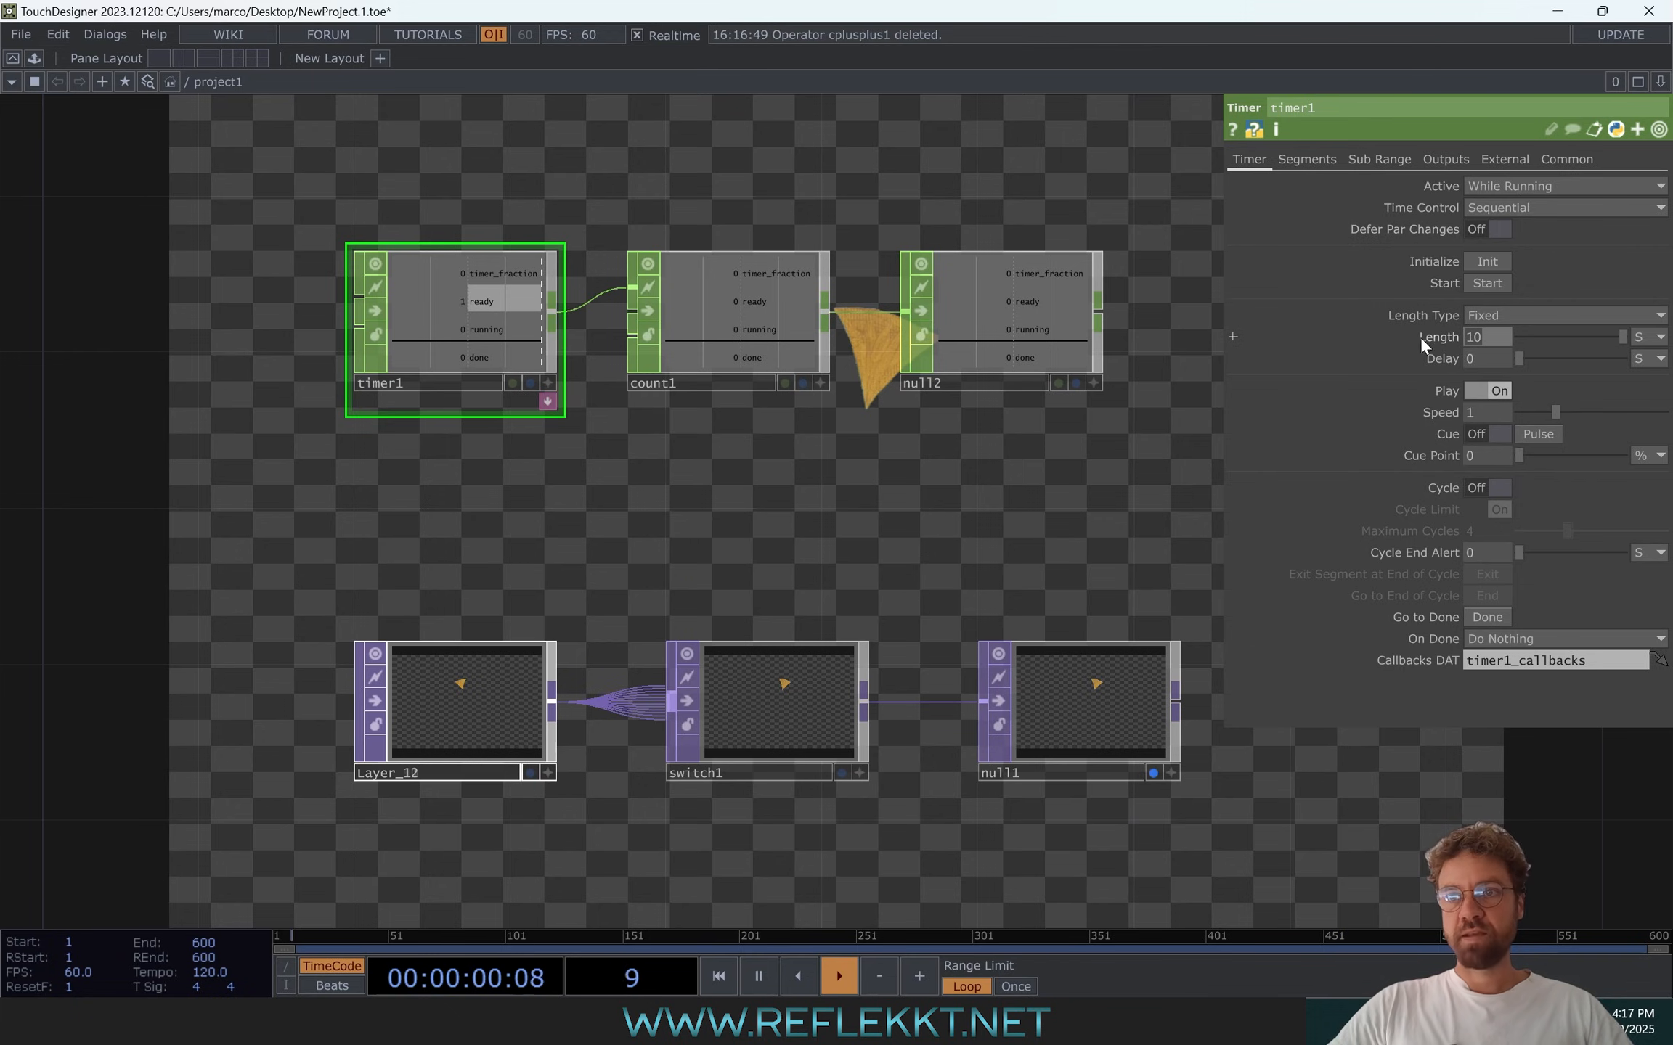
{"action": "type", "text": "1"}
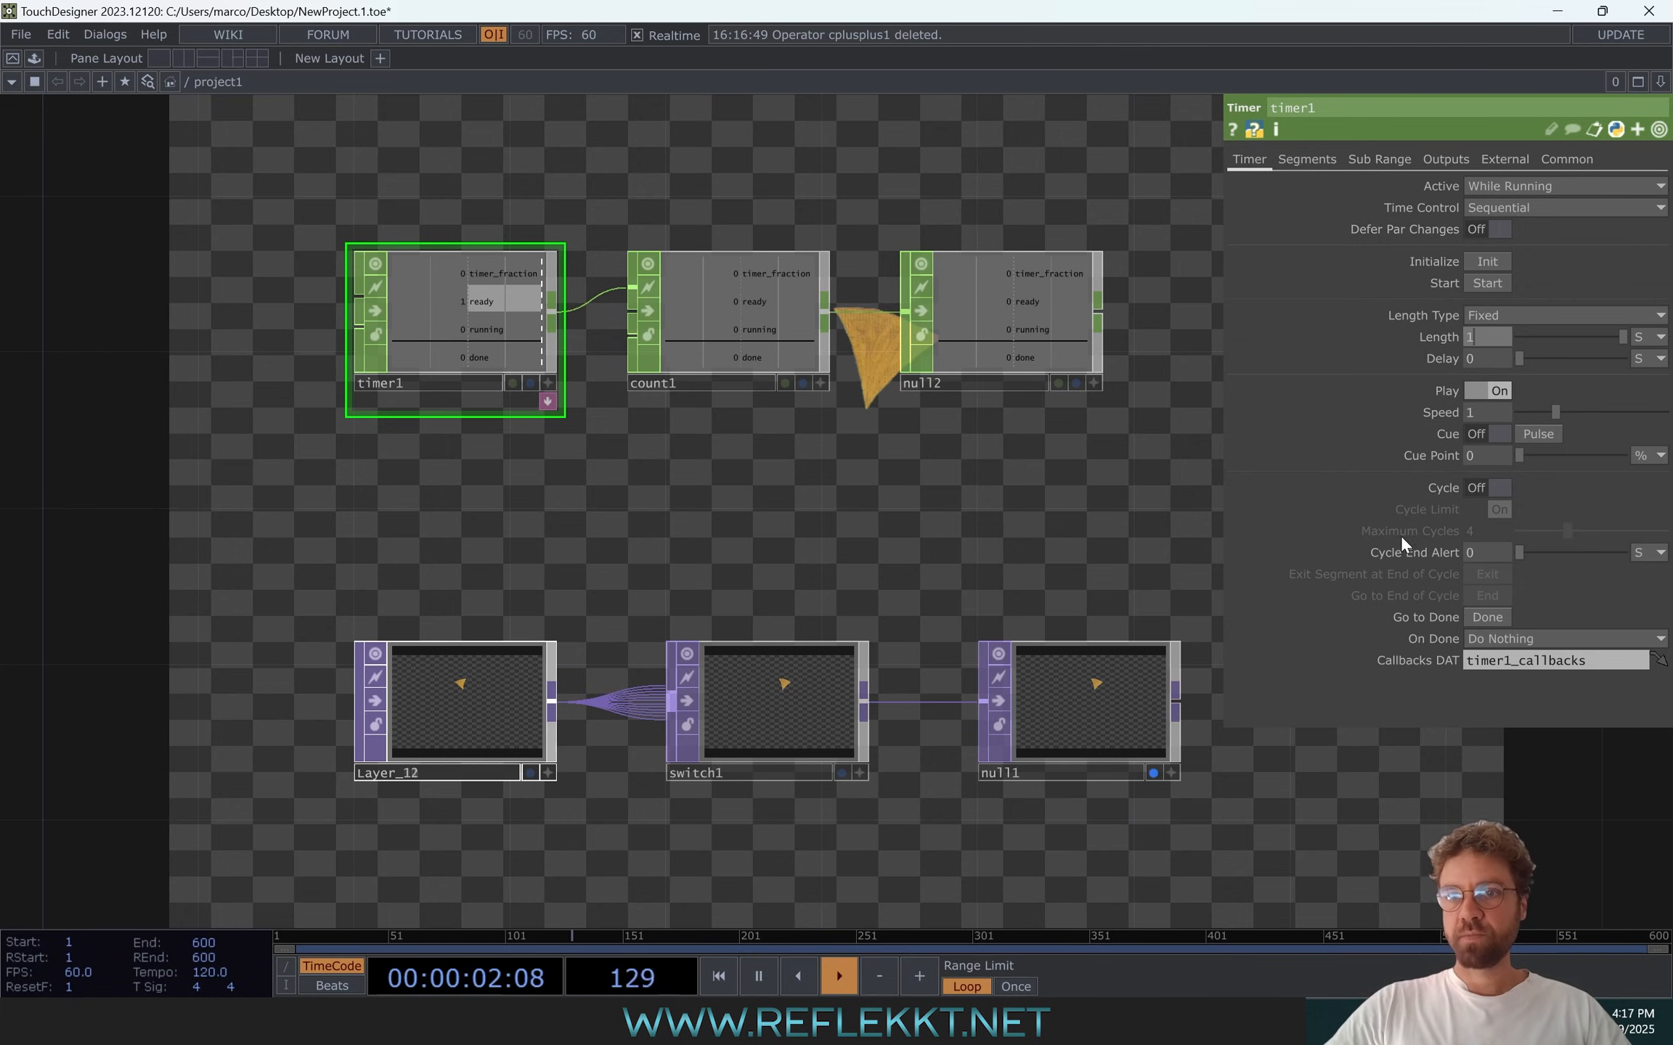
{"action": "left_click", "coordinate": [1486, 487]}
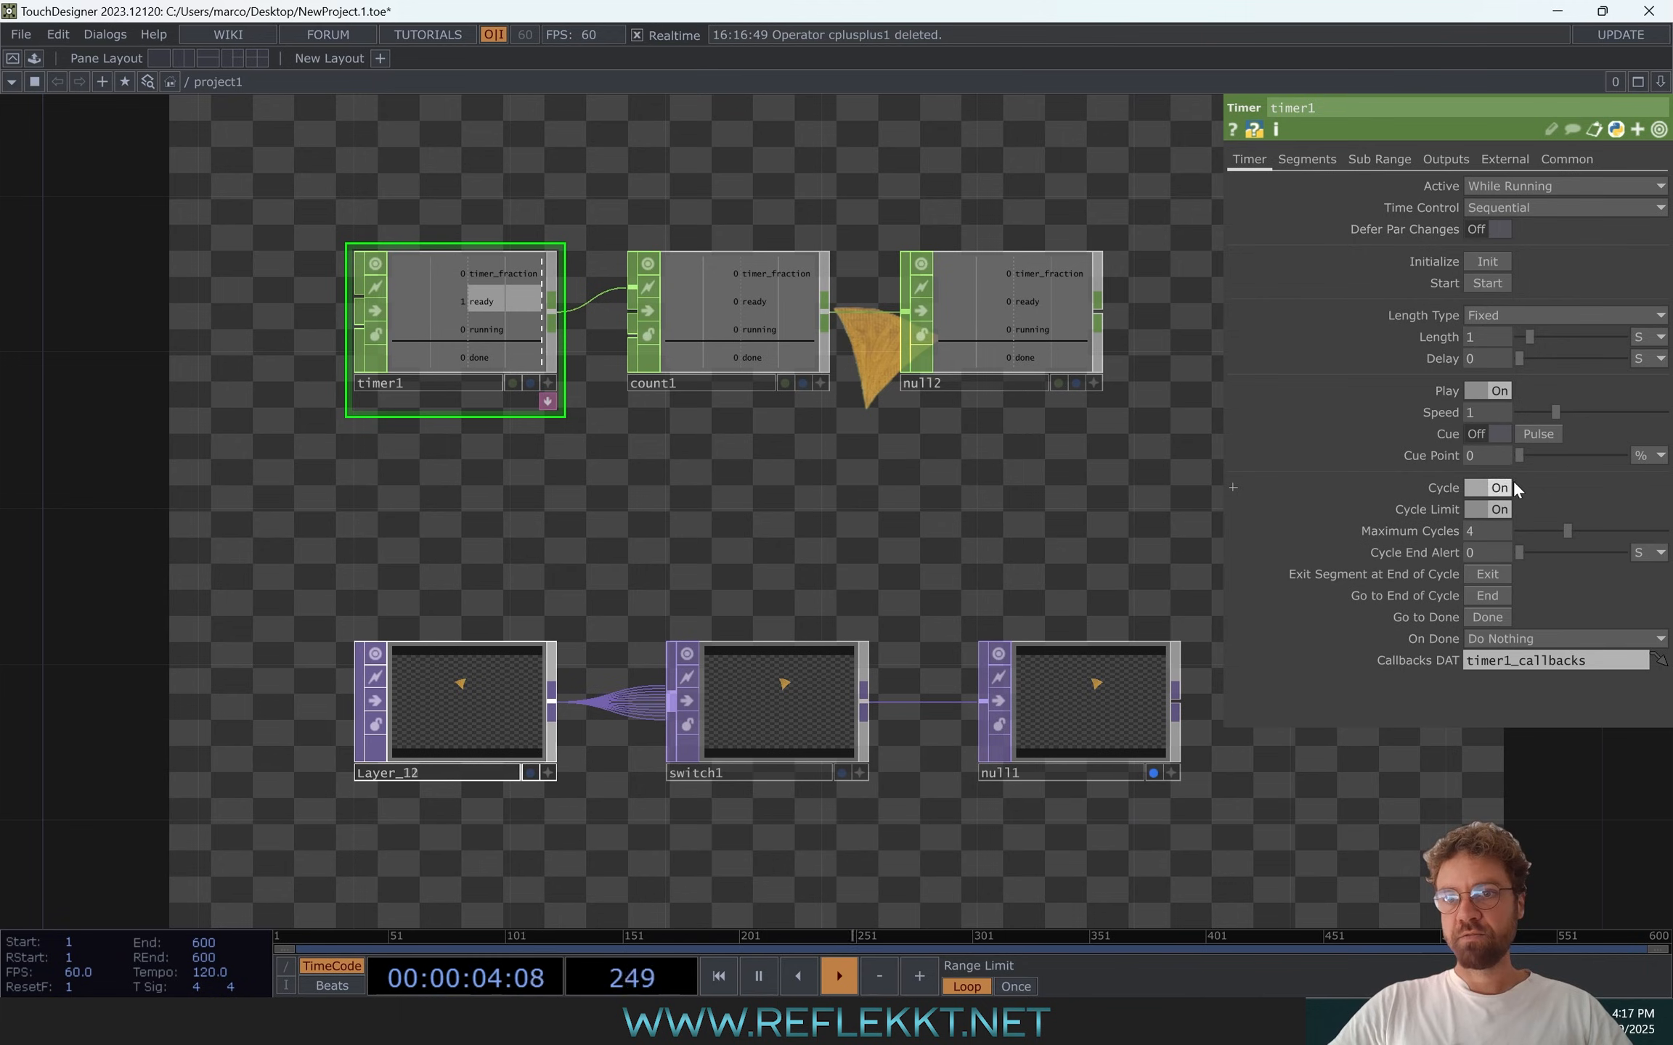
{"action": "left_click", "coordinate": [1475, 509]}
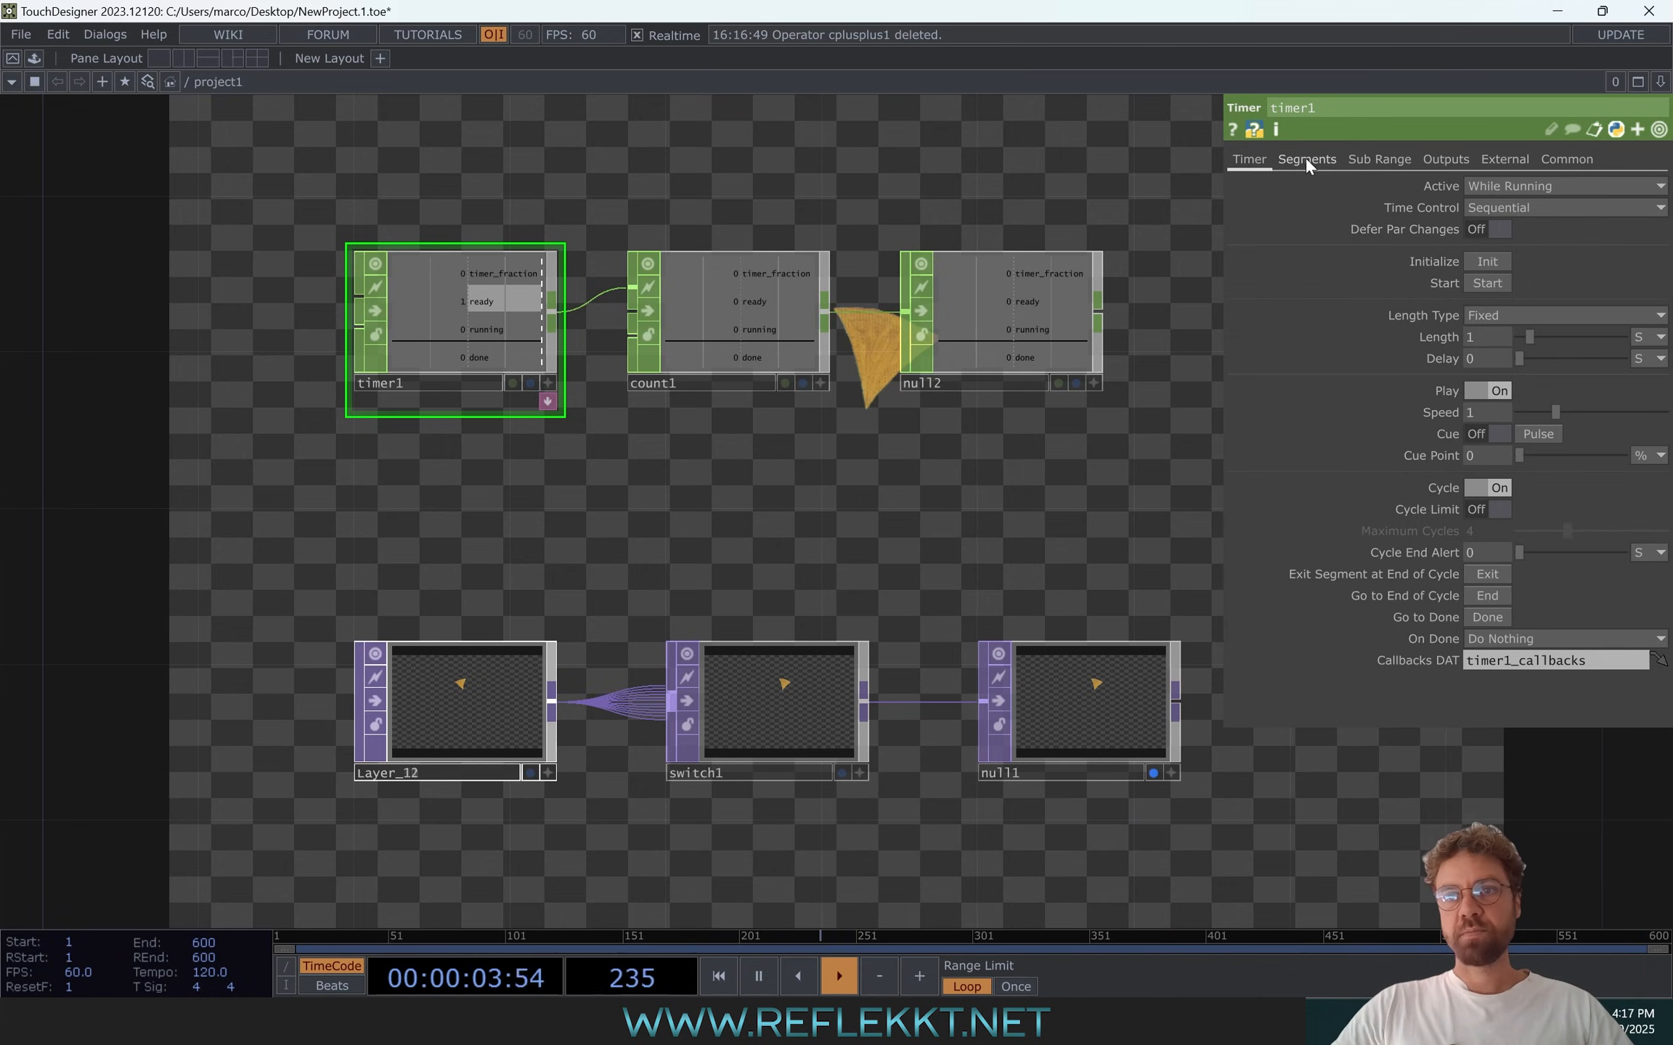
Turn off the Timer CHOP's Timer Fraction, Ready, Running and Done outputs and enable only Cycle Pulse
{"action": "left_click", "coordinate": [1305, 158]}
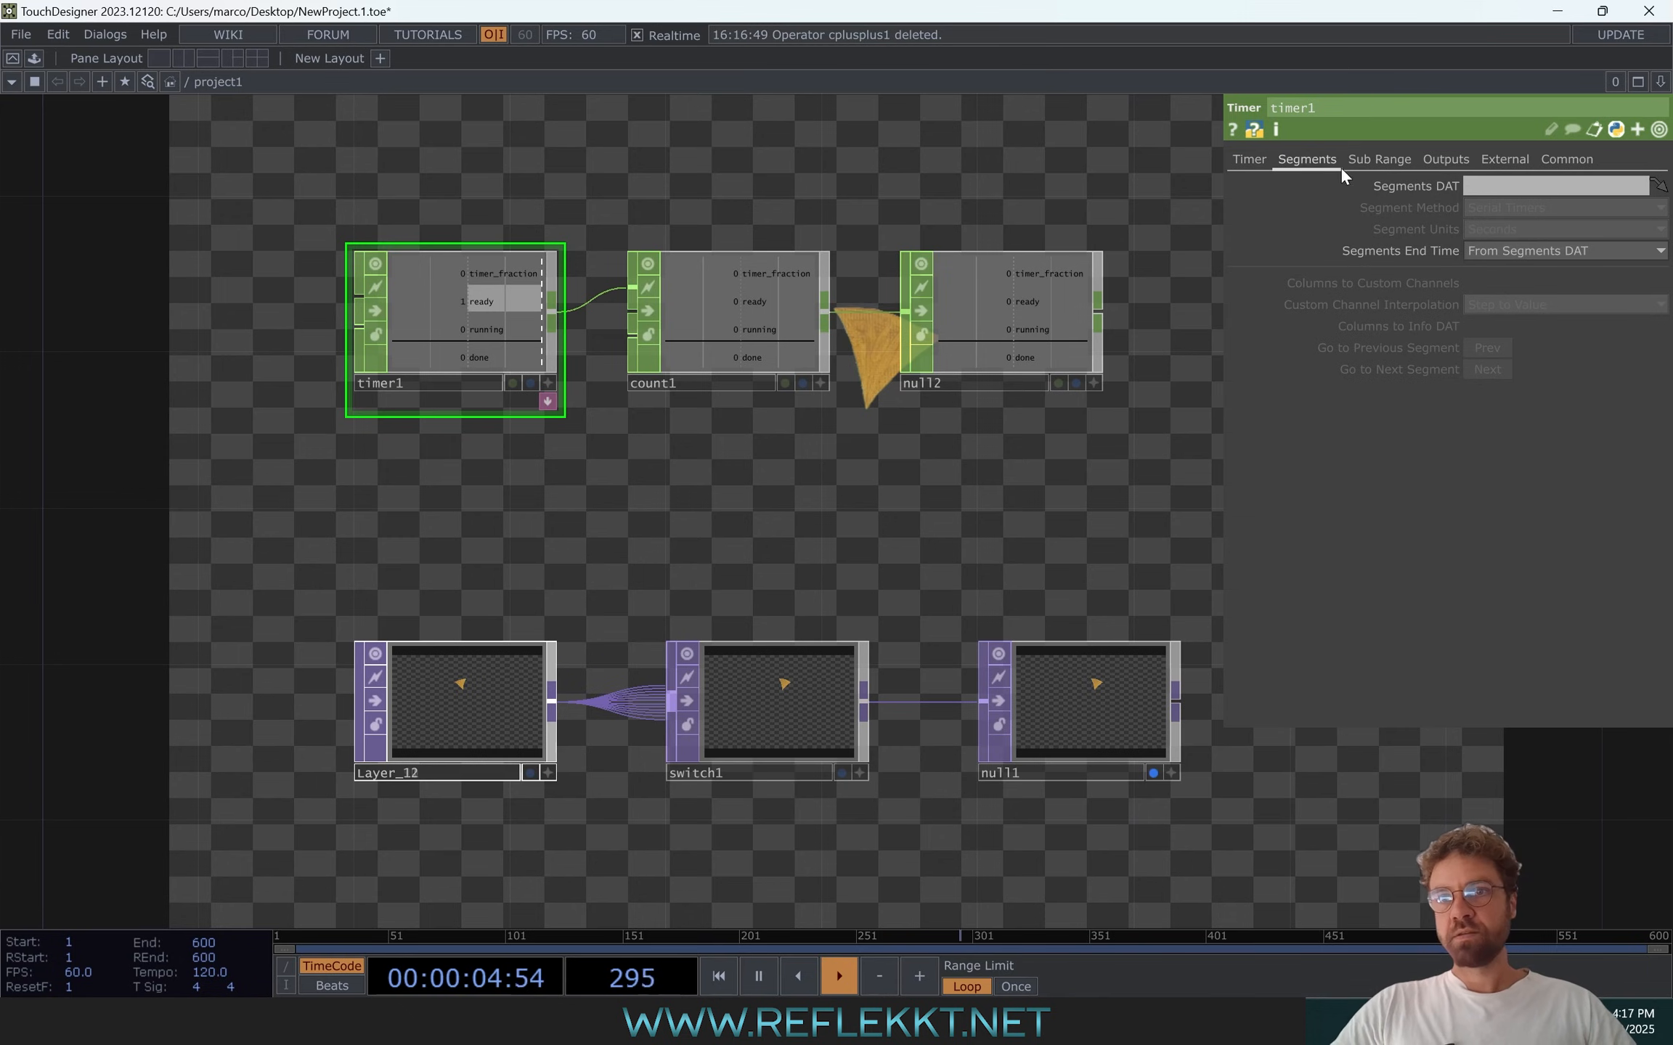
{"action": "left_click", "coordinate": [1448, 160]}
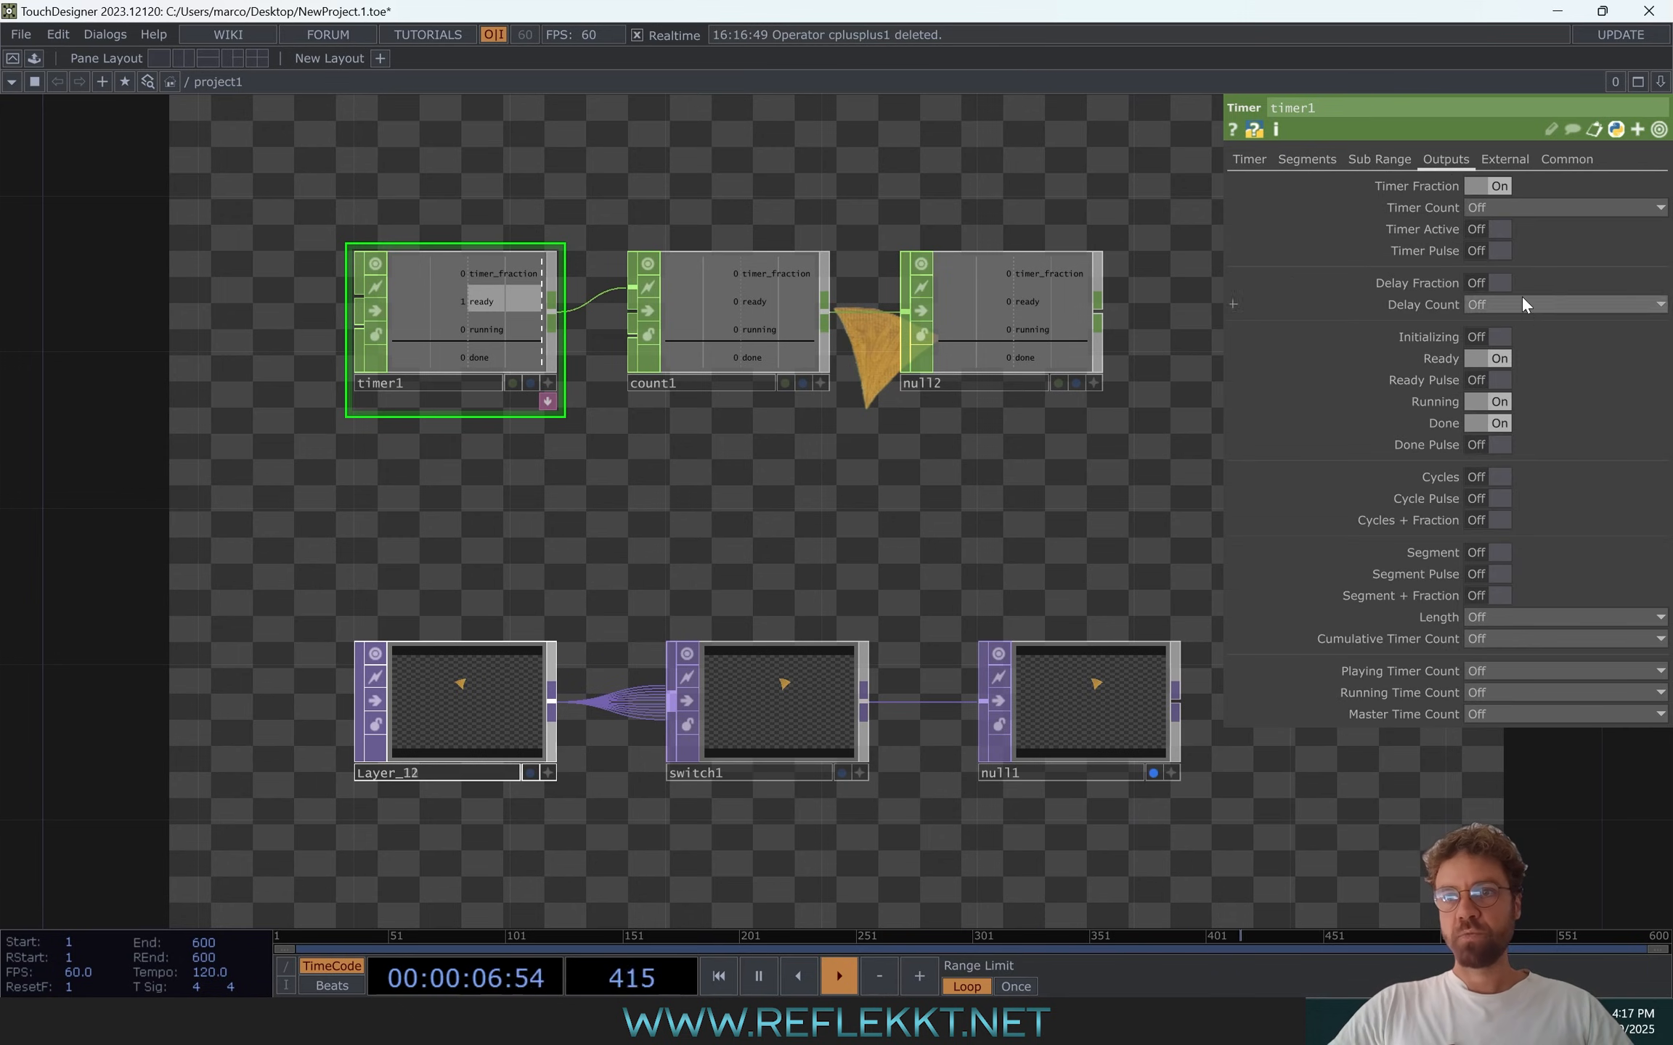
{"action": "left_click", "coordinate": [1494, 187]}
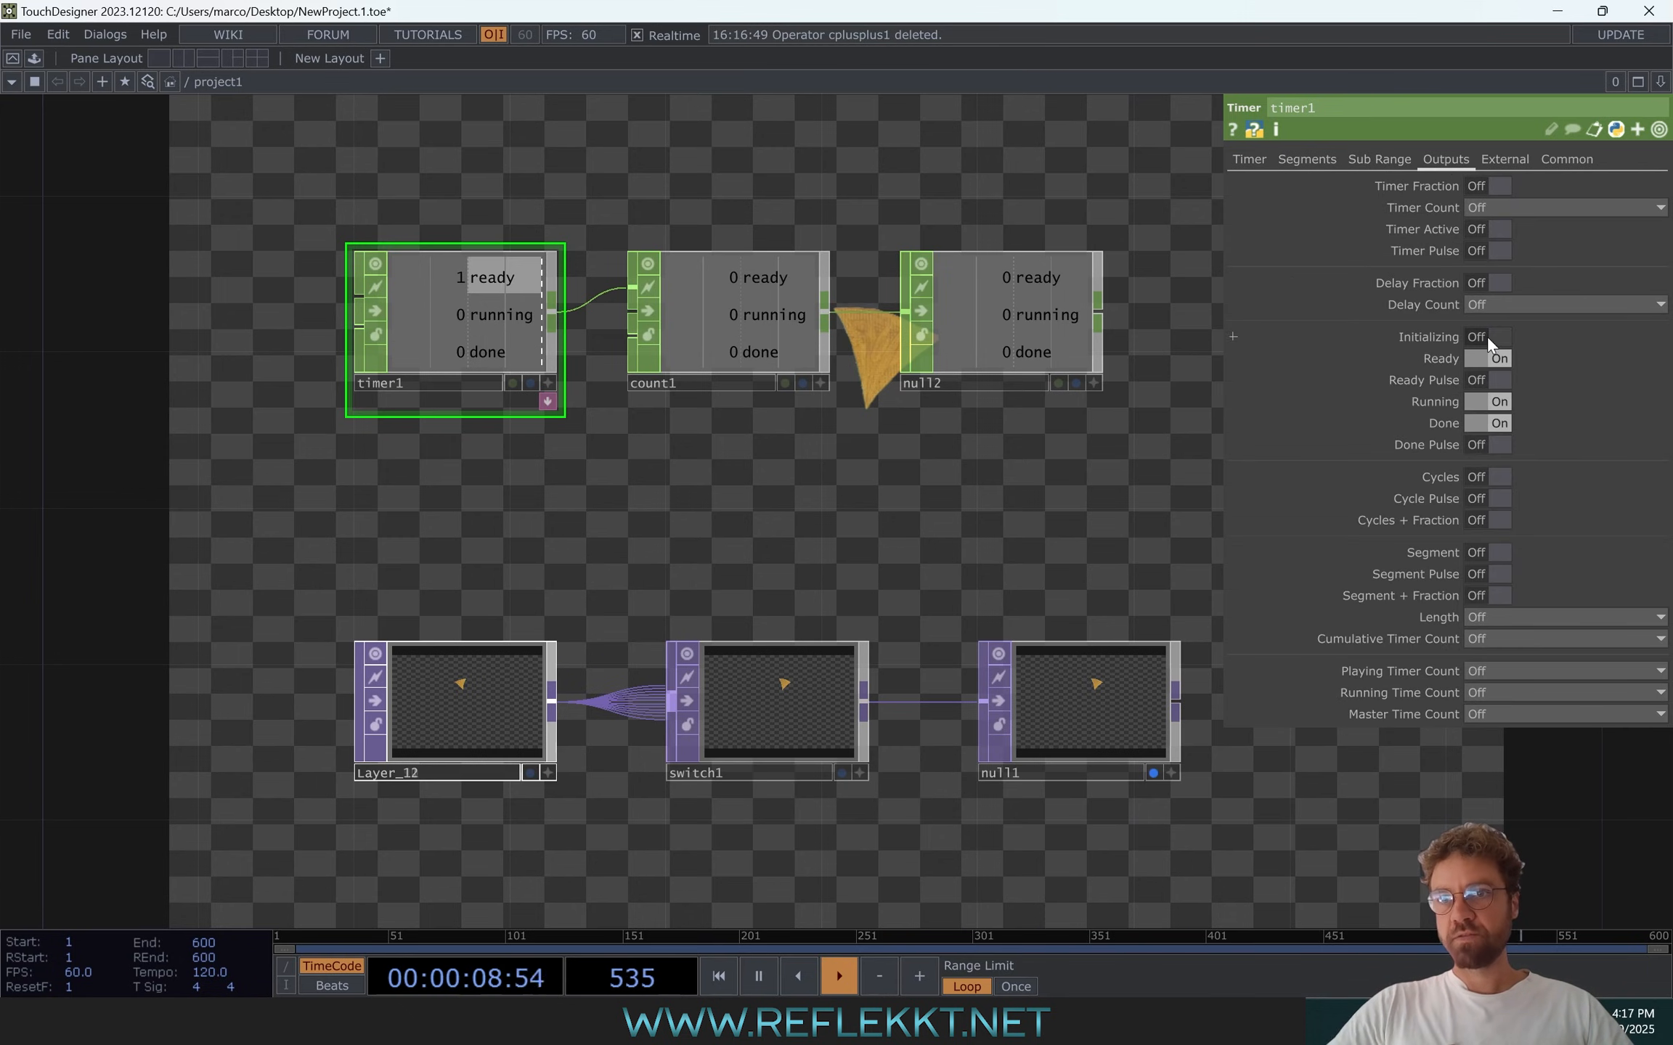
{"action": "left_click", "coordinate": [1488, 358]}
{"action": "left_click", "coordinate": [1488, 402]}
{"action": "left_click", "coordinate": [1487, 422]}
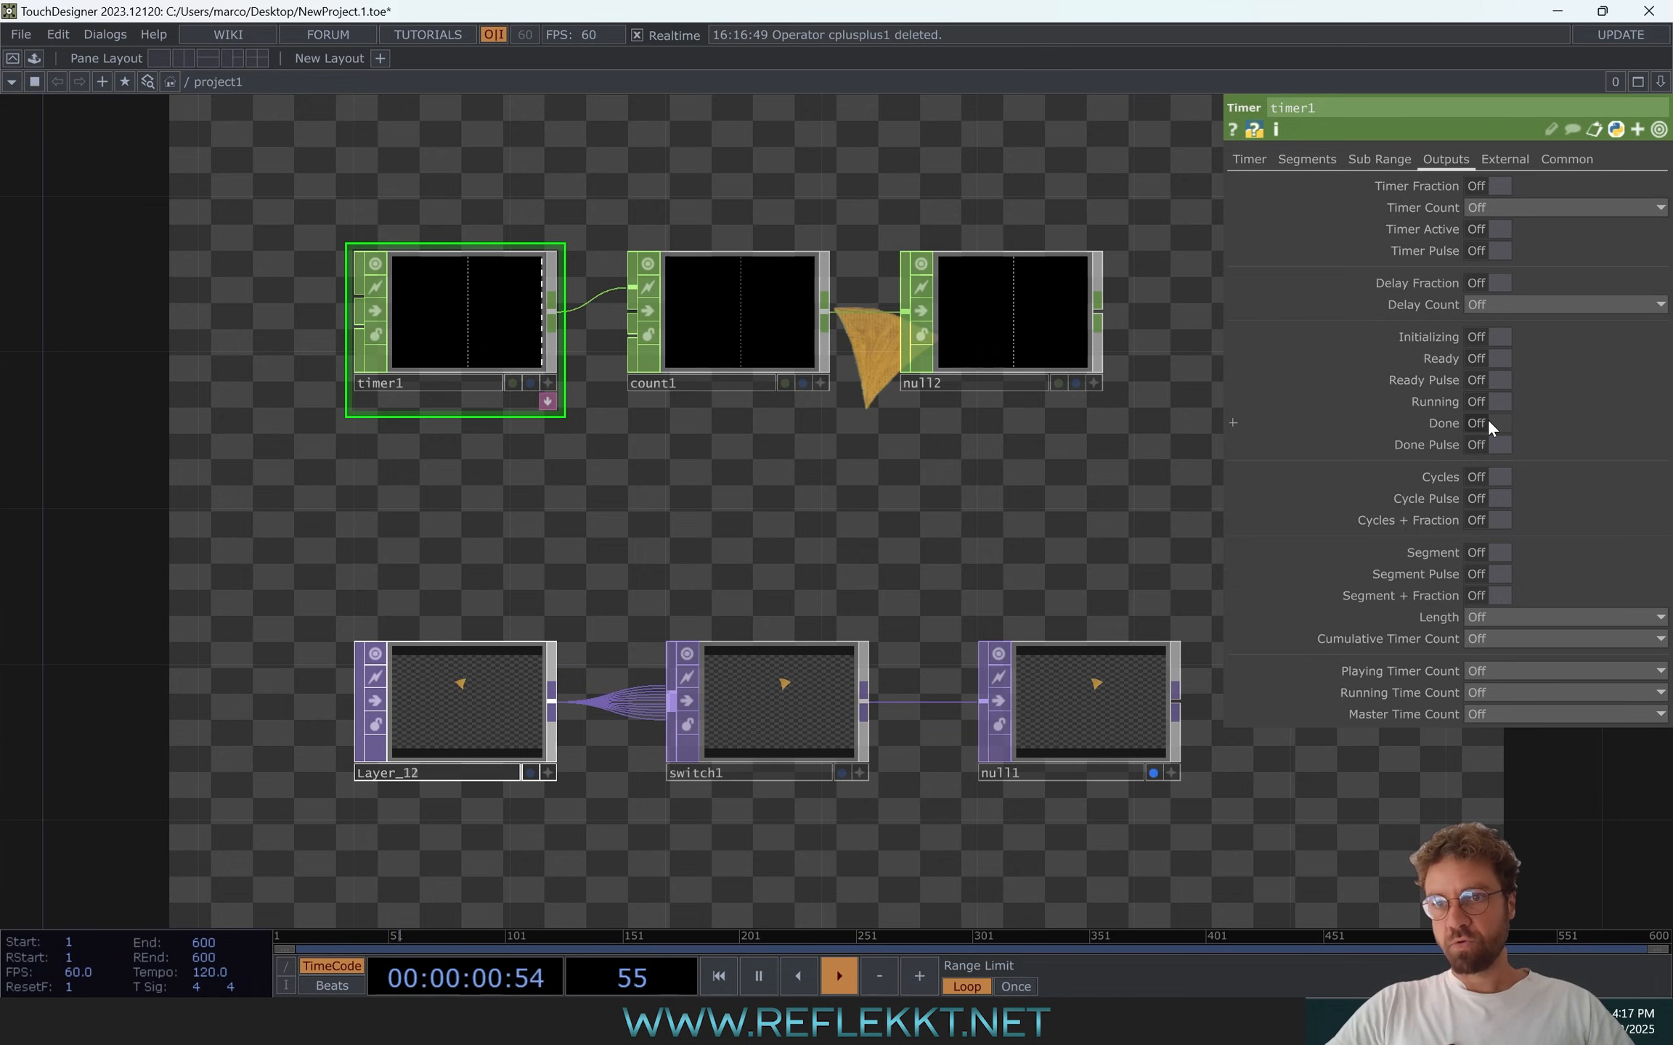
{"action": "left_click", "coordinate": [1484, 499]}
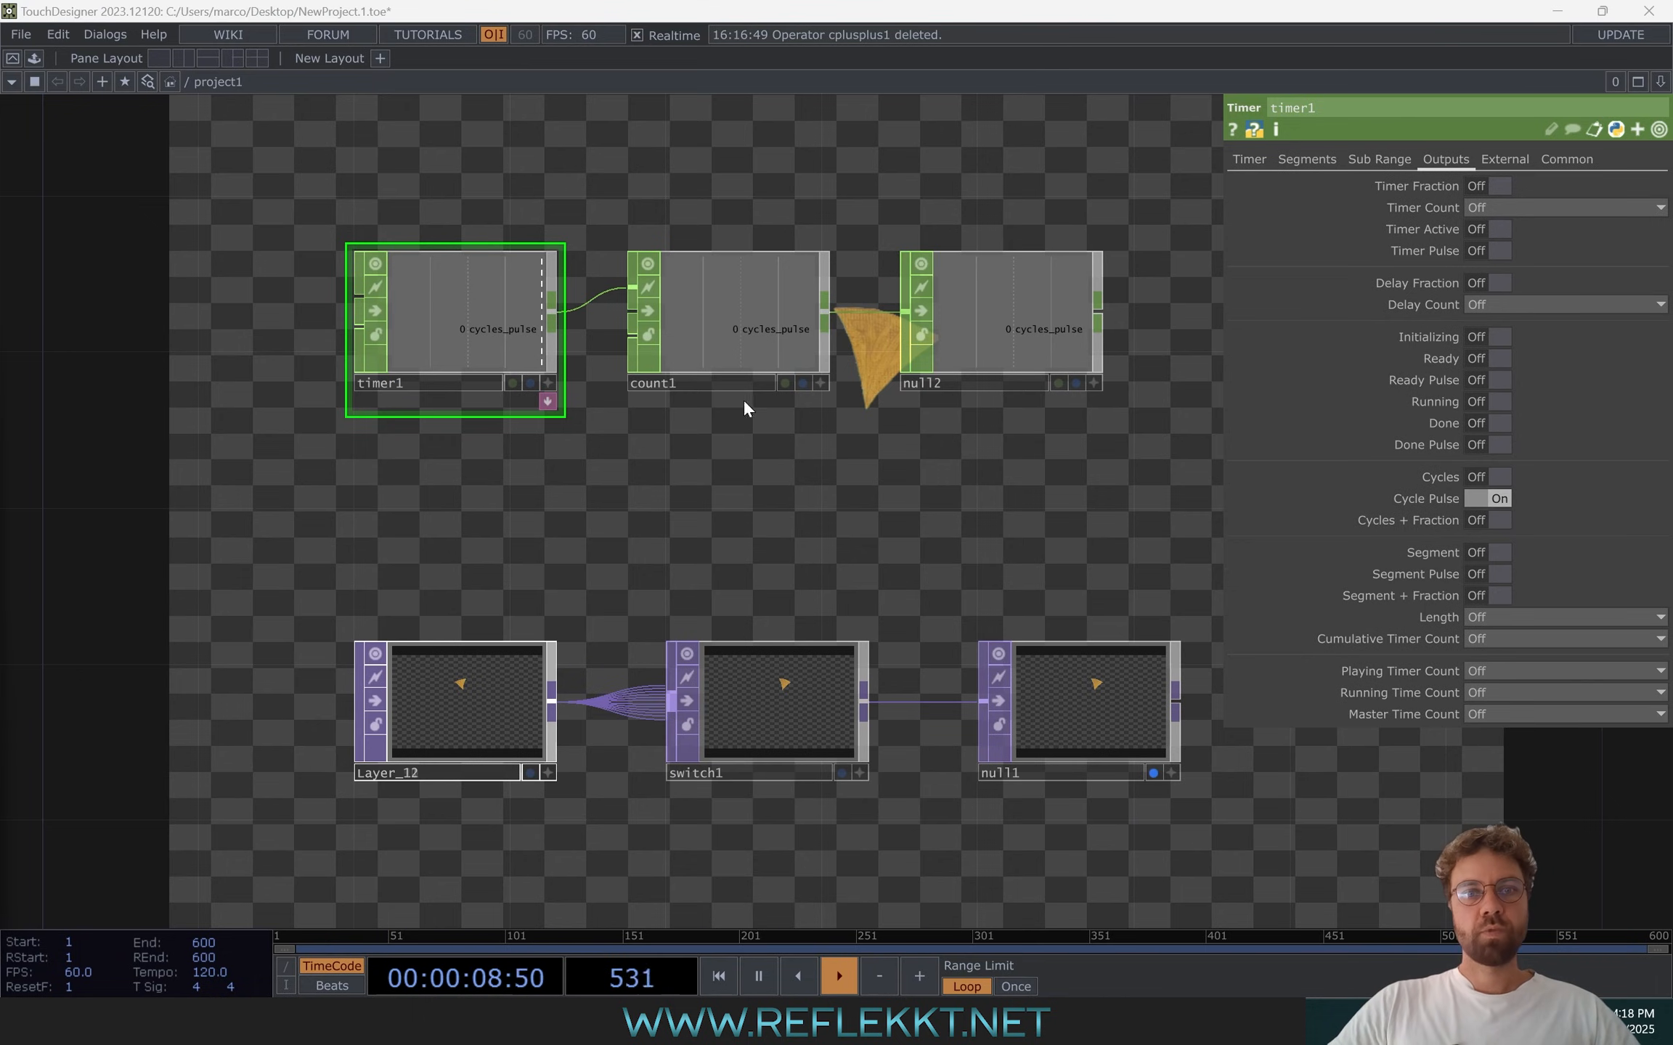
Set the Count CHOP's Limit to Loop Min/Max with the Limit Maximum expression len(op('switch1').inputs)-1
{"action": "left_click", "coordinate": [735, 310]}
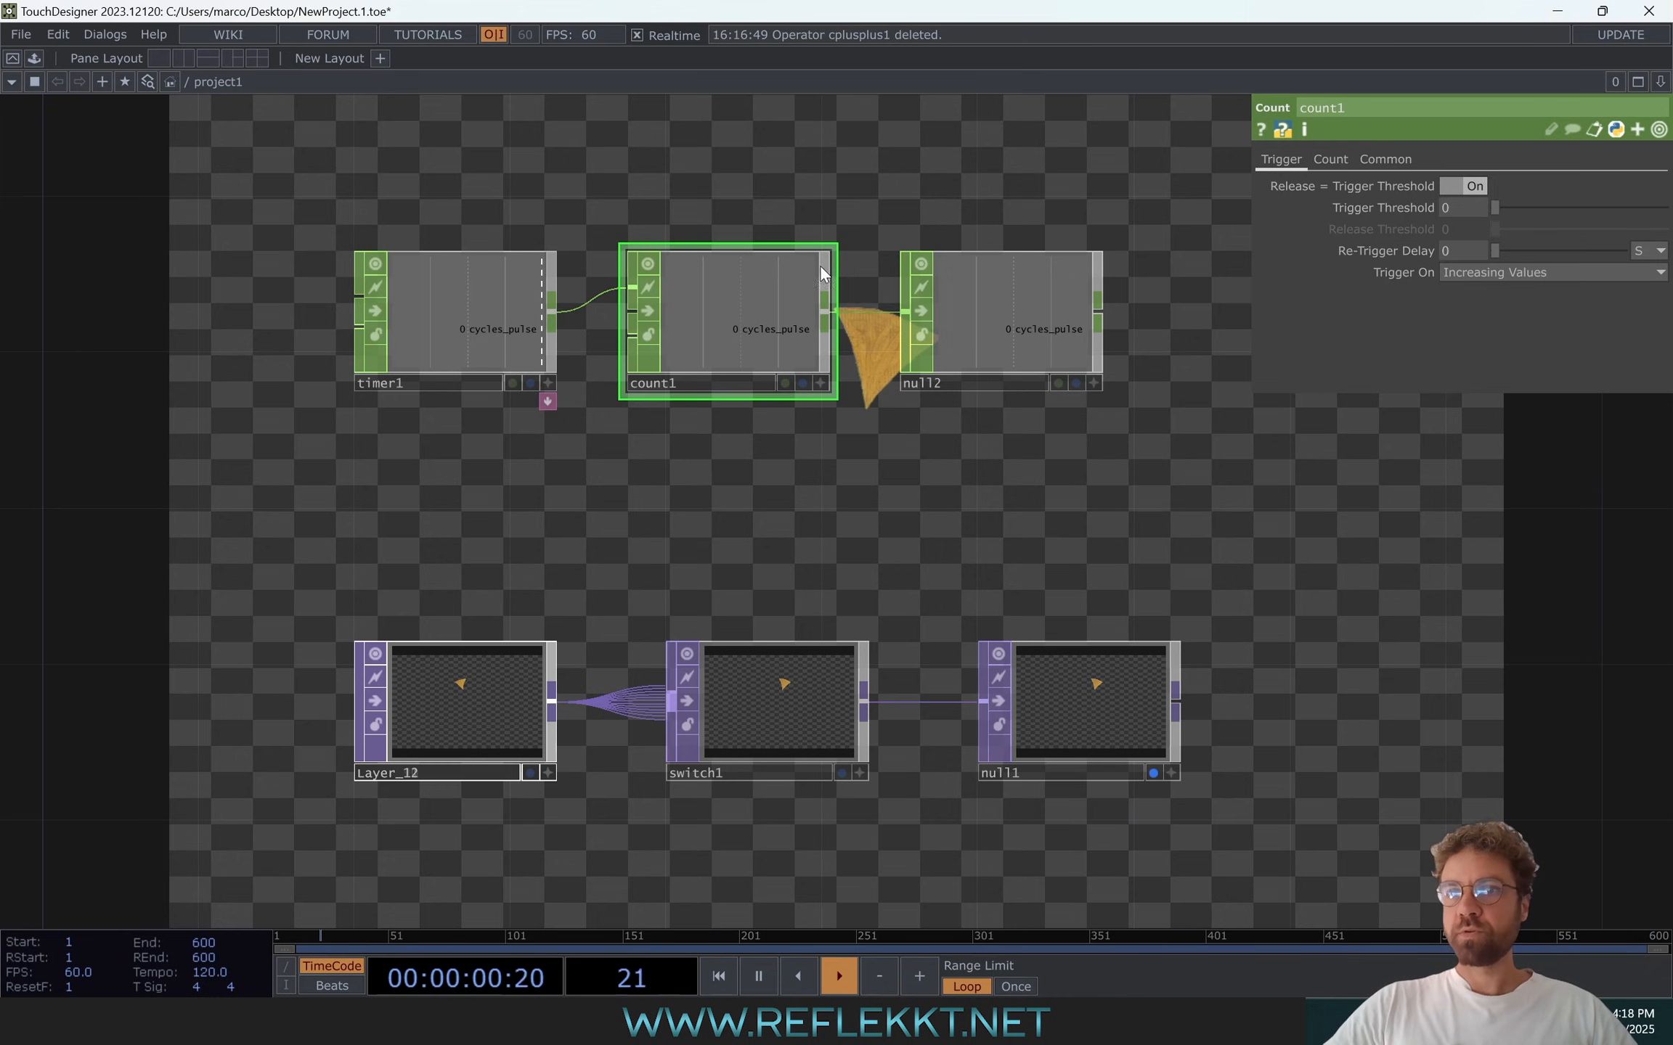
{"action": "left_click", "coordinate": [1332, 159]}
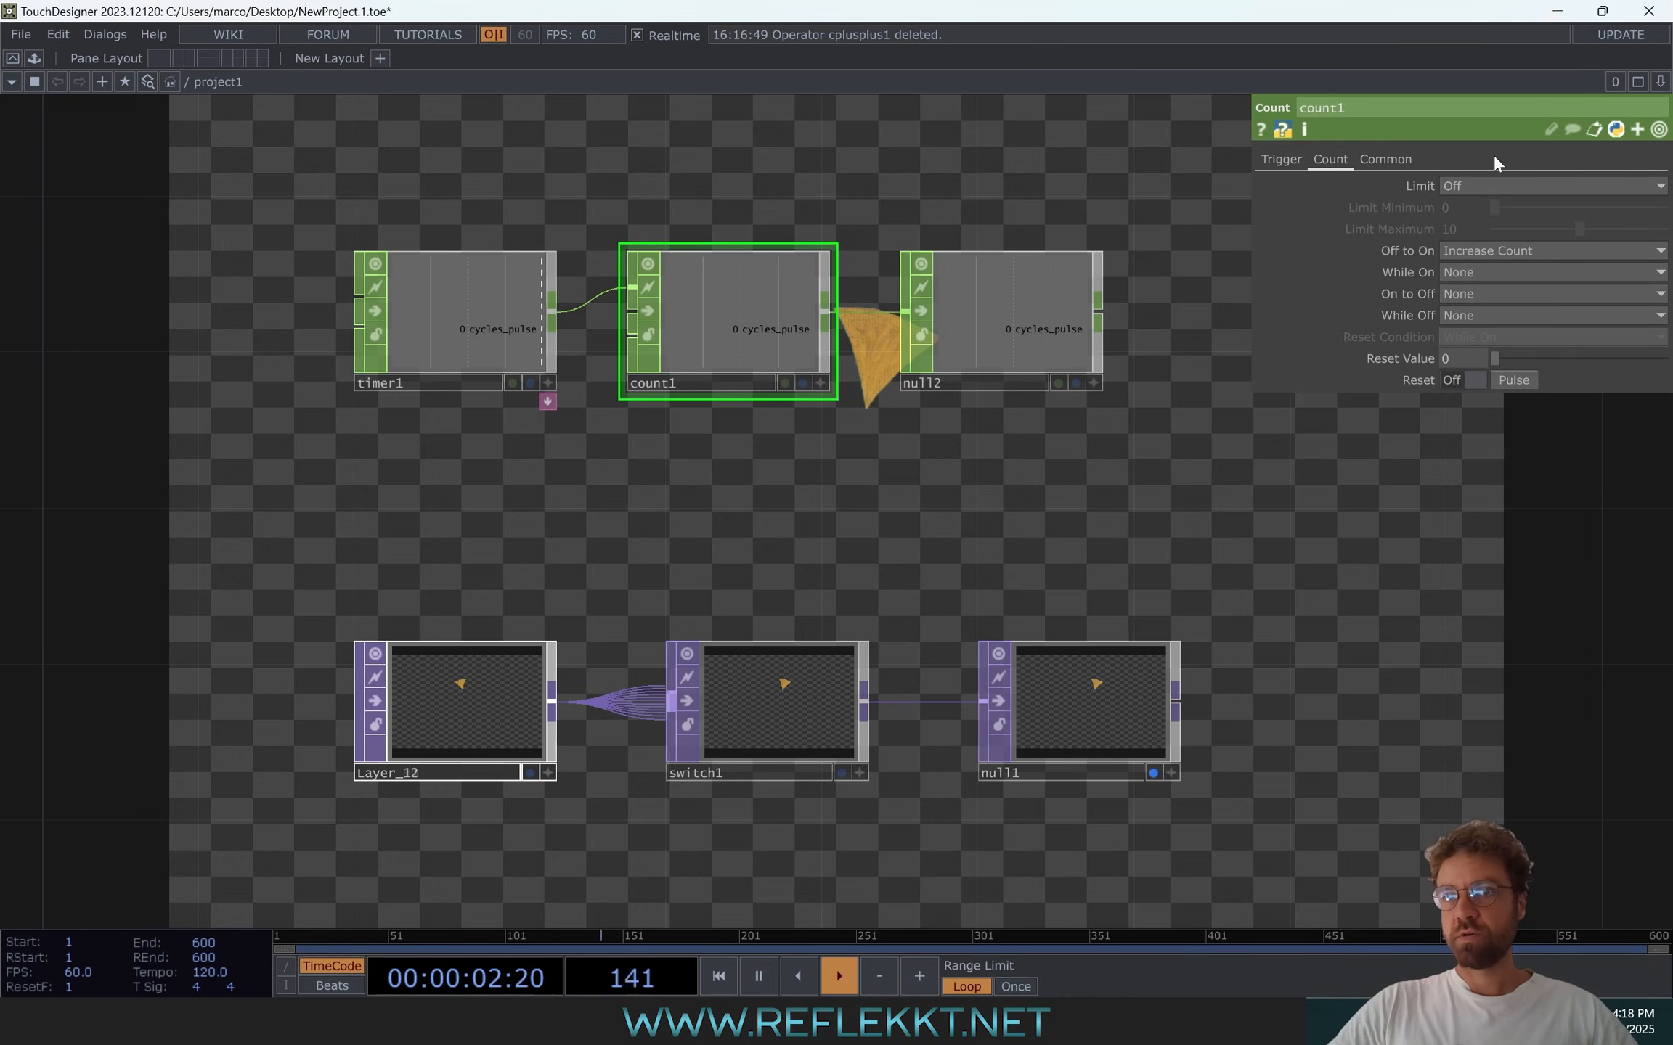
{"action": "left_click", "coordinate": [1488, 182]}
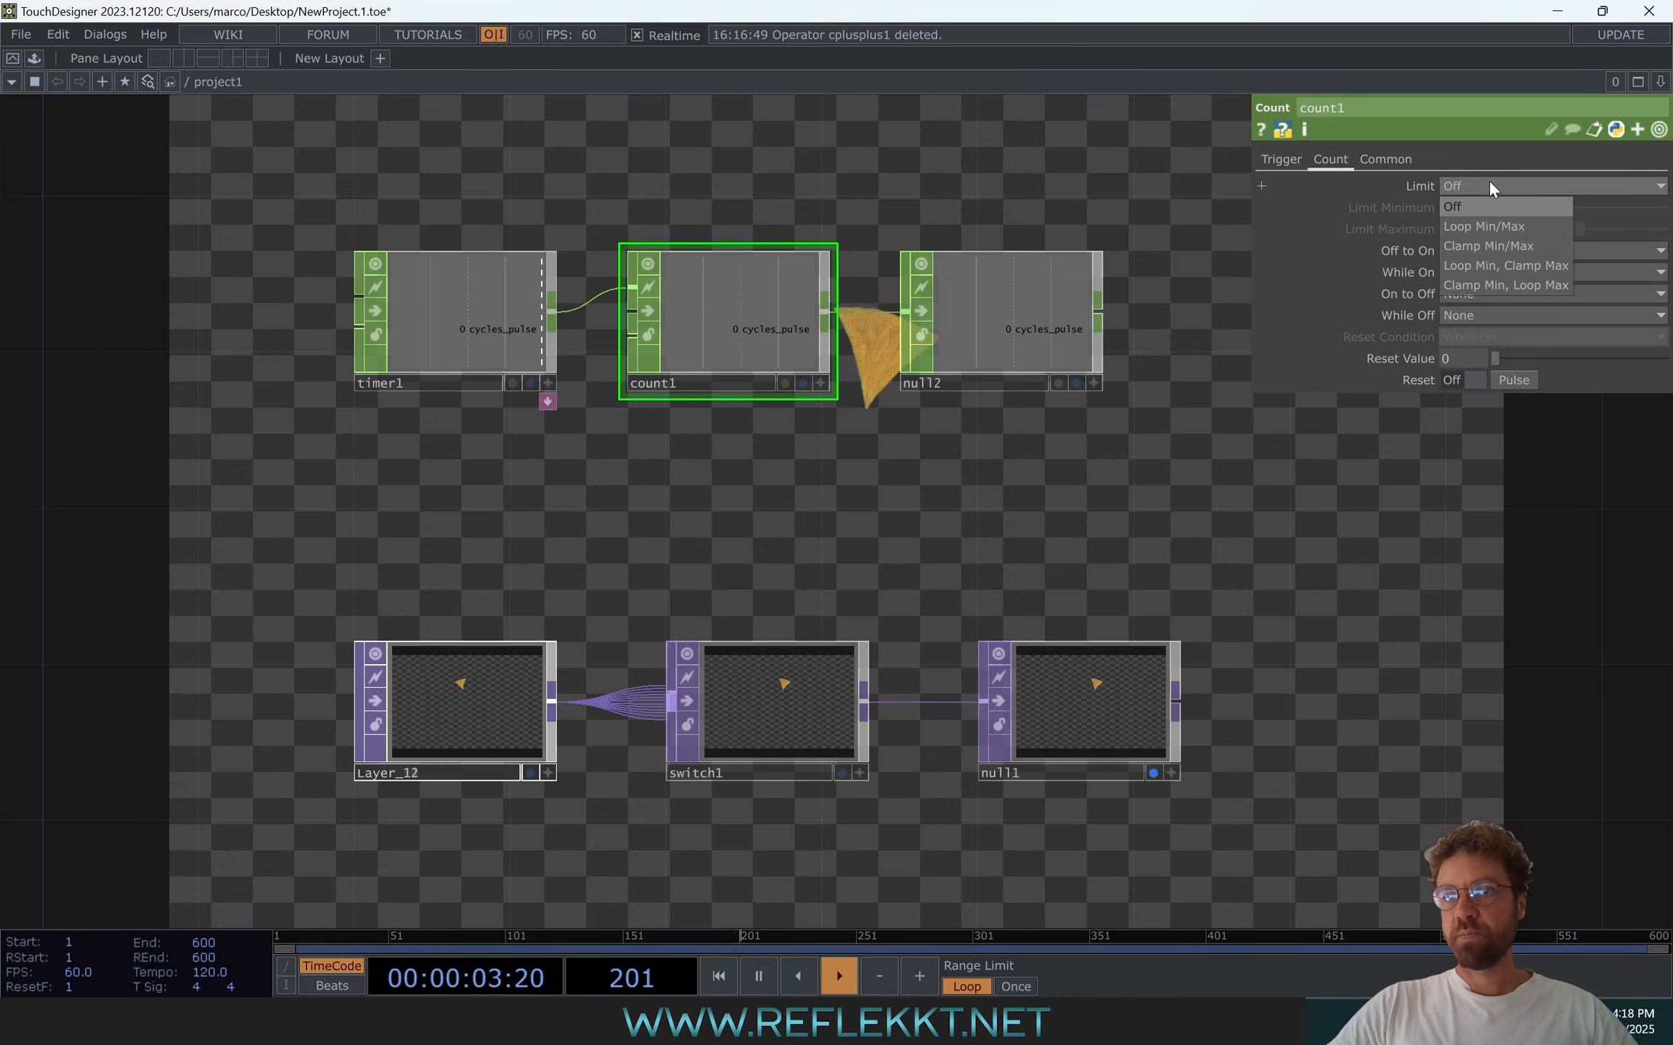
{"action": "left_click", "coordinate": [1507, 224]}
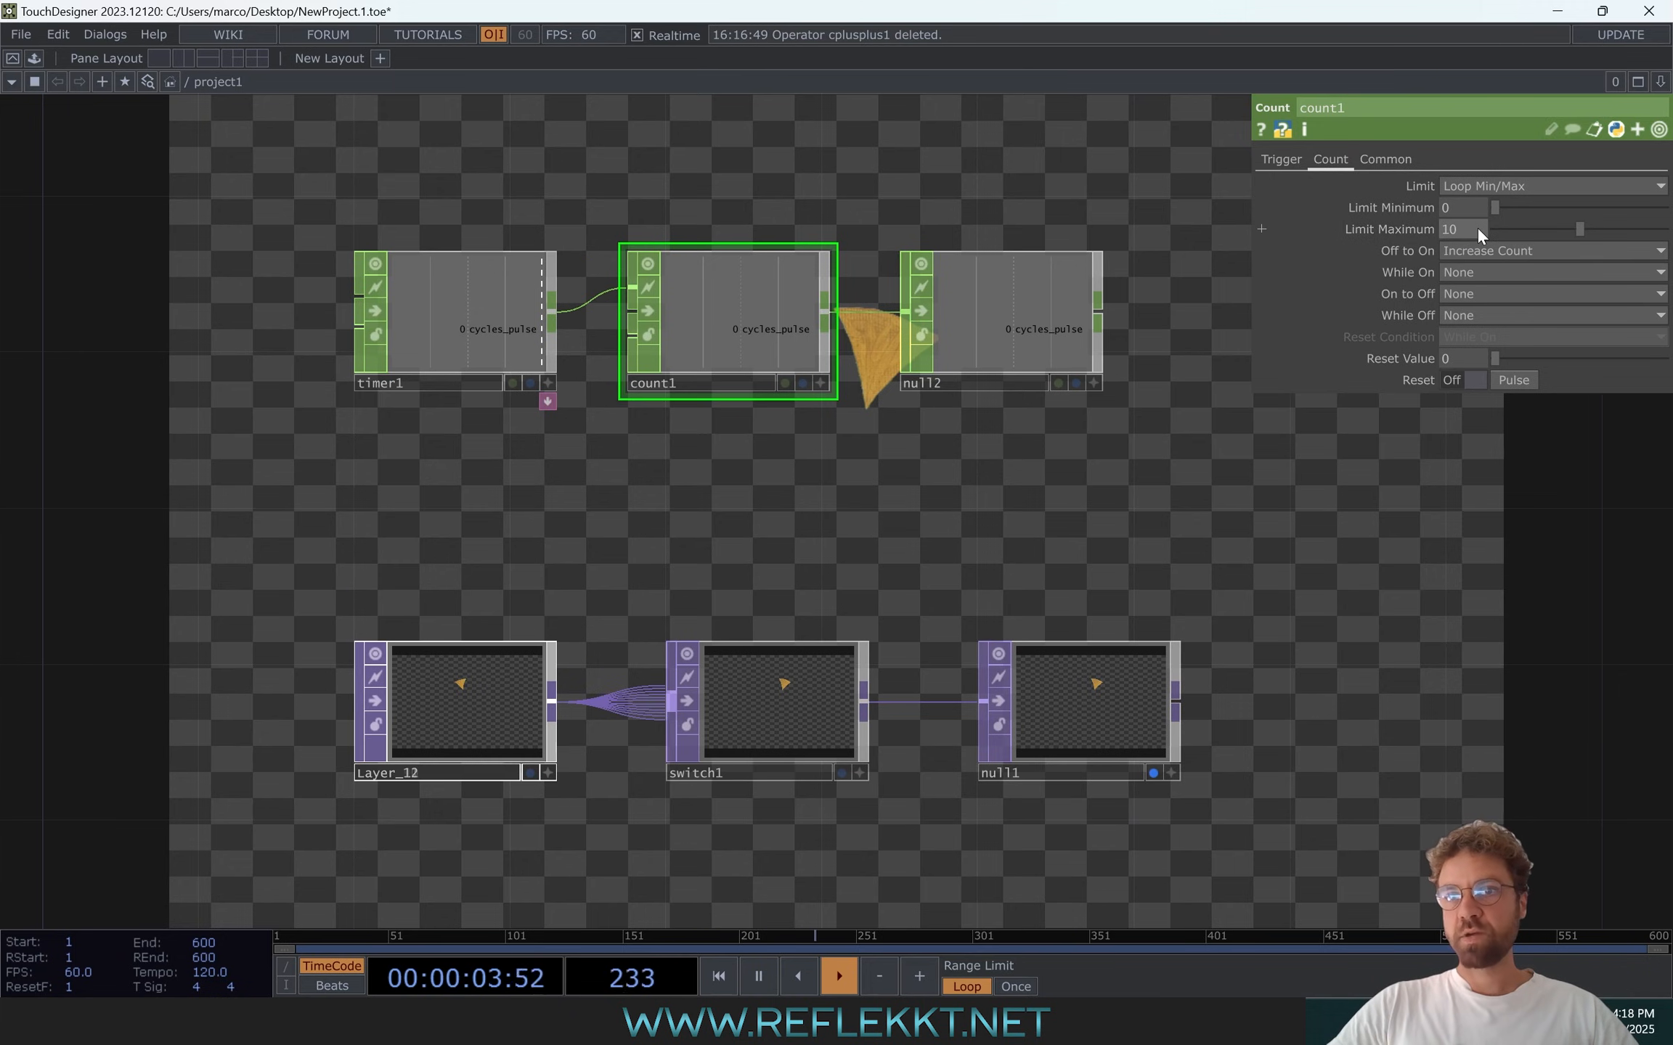
{"action": "left_click", "coordinate": [1390, 231]}
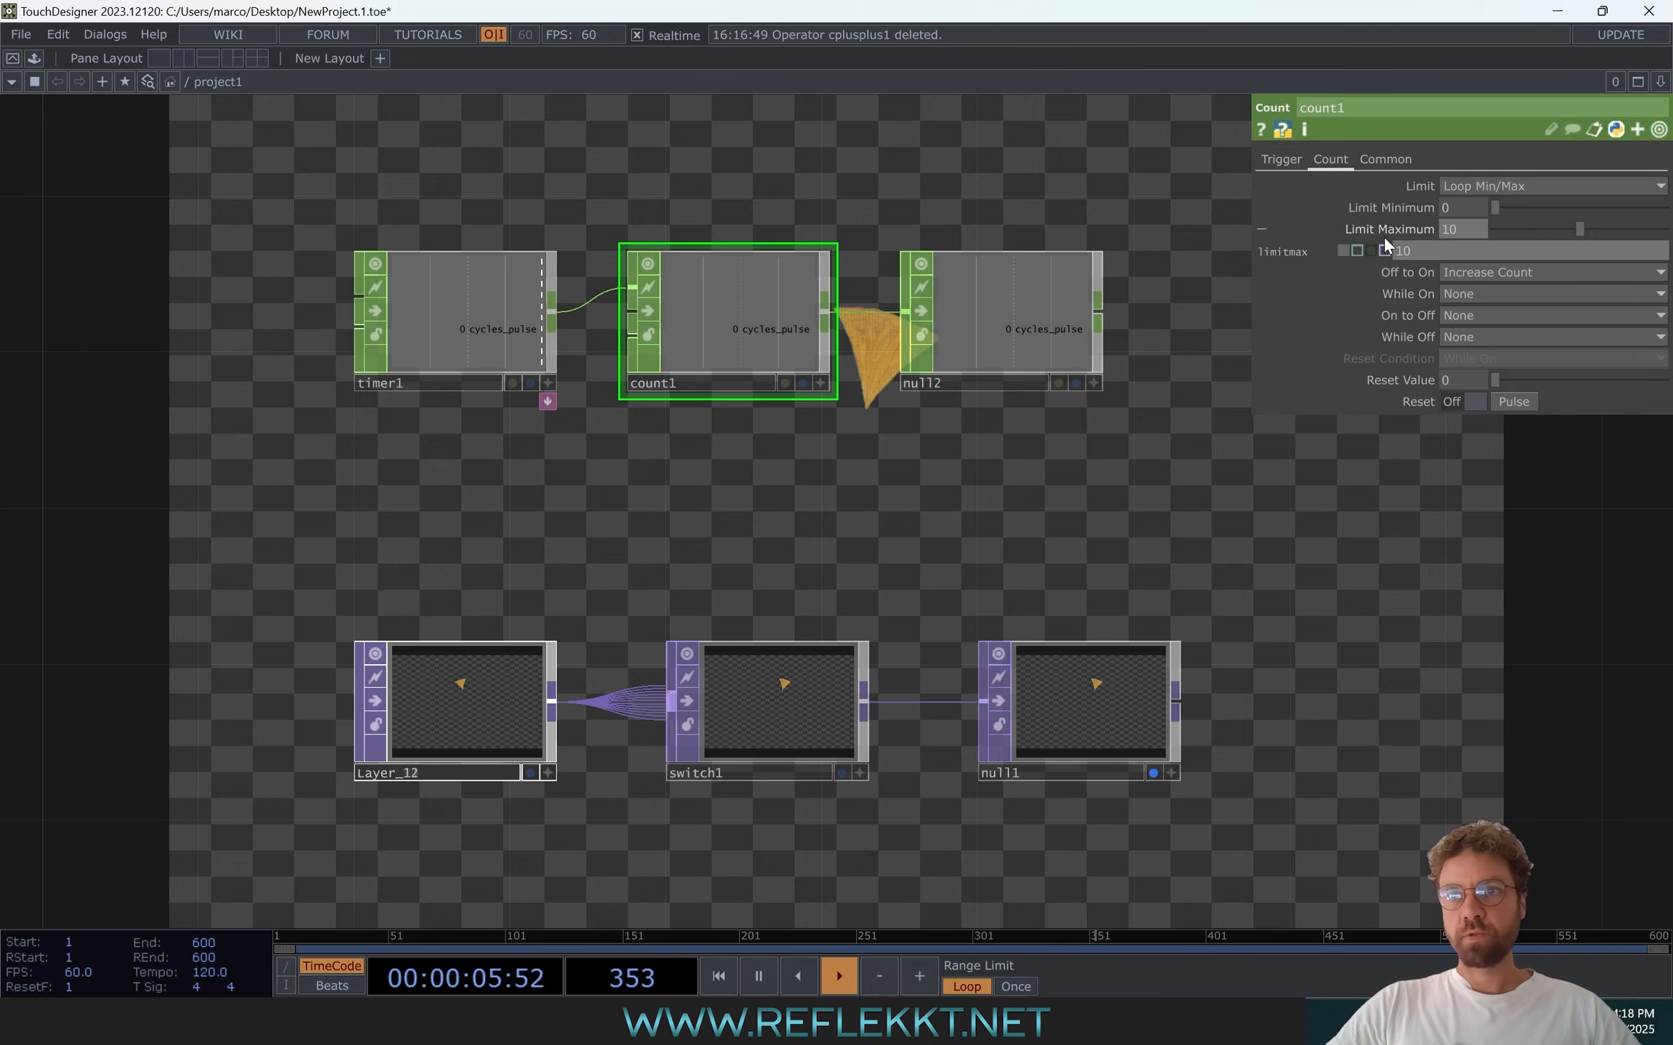
{"action": "left_click", "coordinate": [1357, 250]}
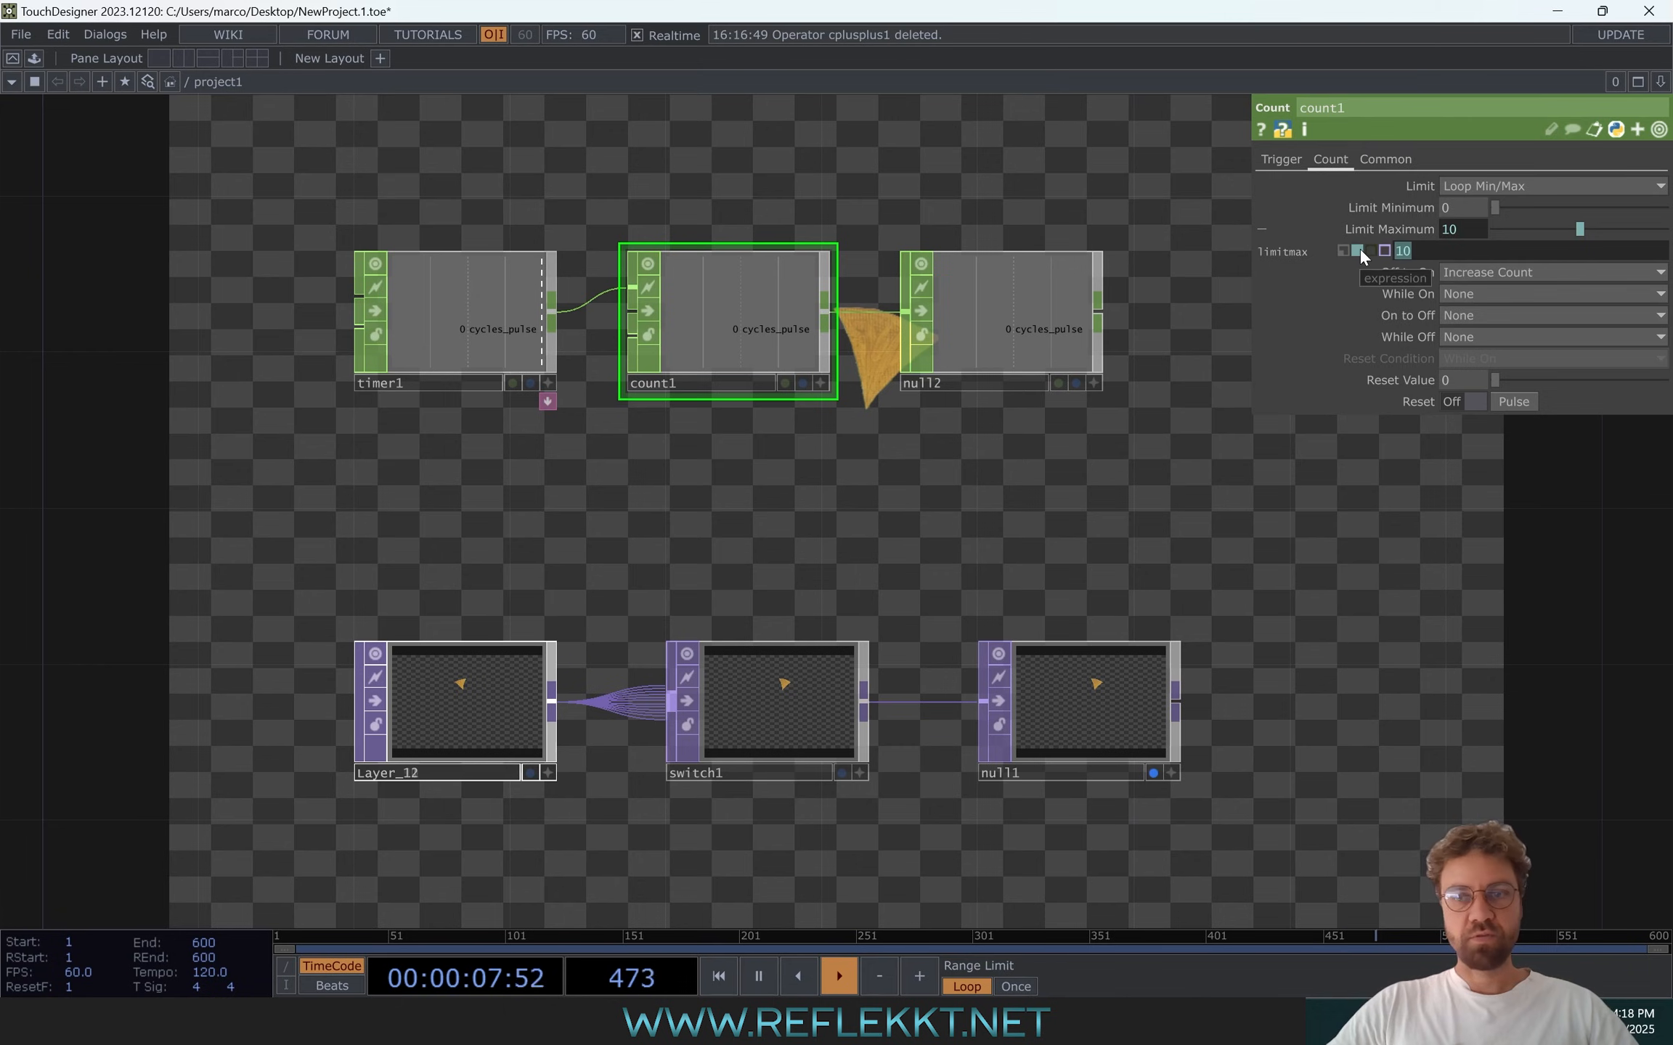
{"action": "type", "text": "len(op('switch1').inputs)-1"}
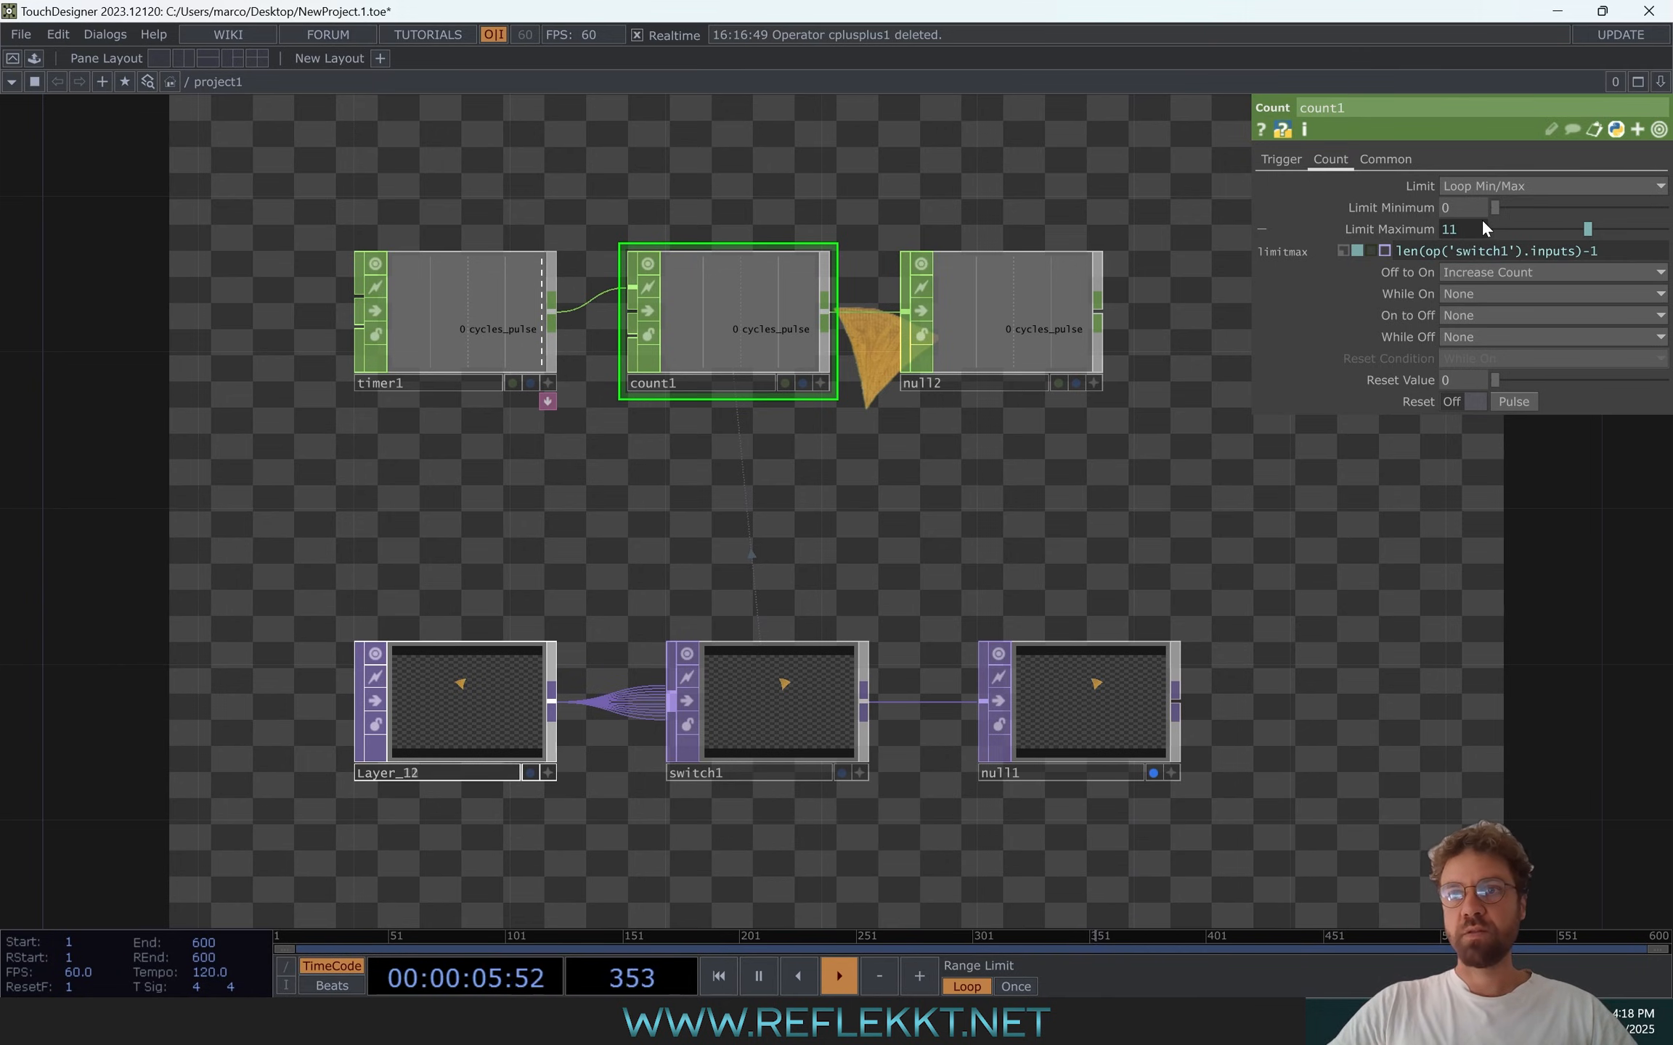
{"action": "left_click", "coordinate": [802, 679]}
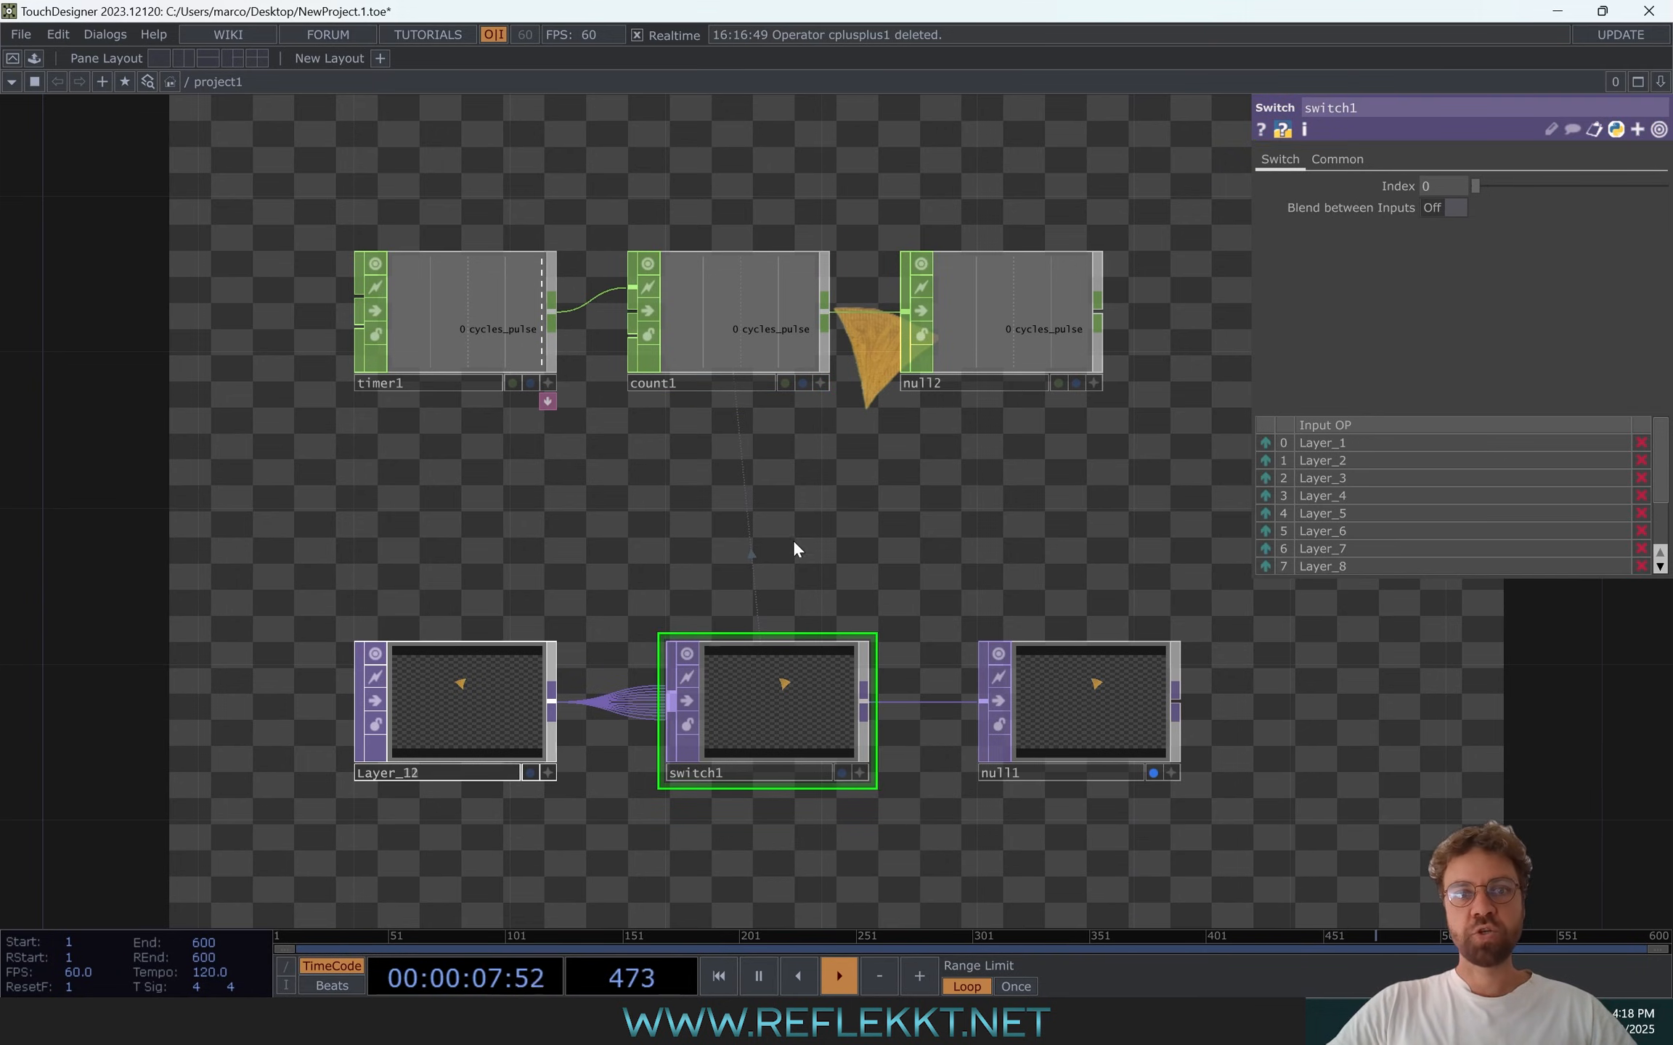
{"action": "left_click", "coordinate": [735, 314]}
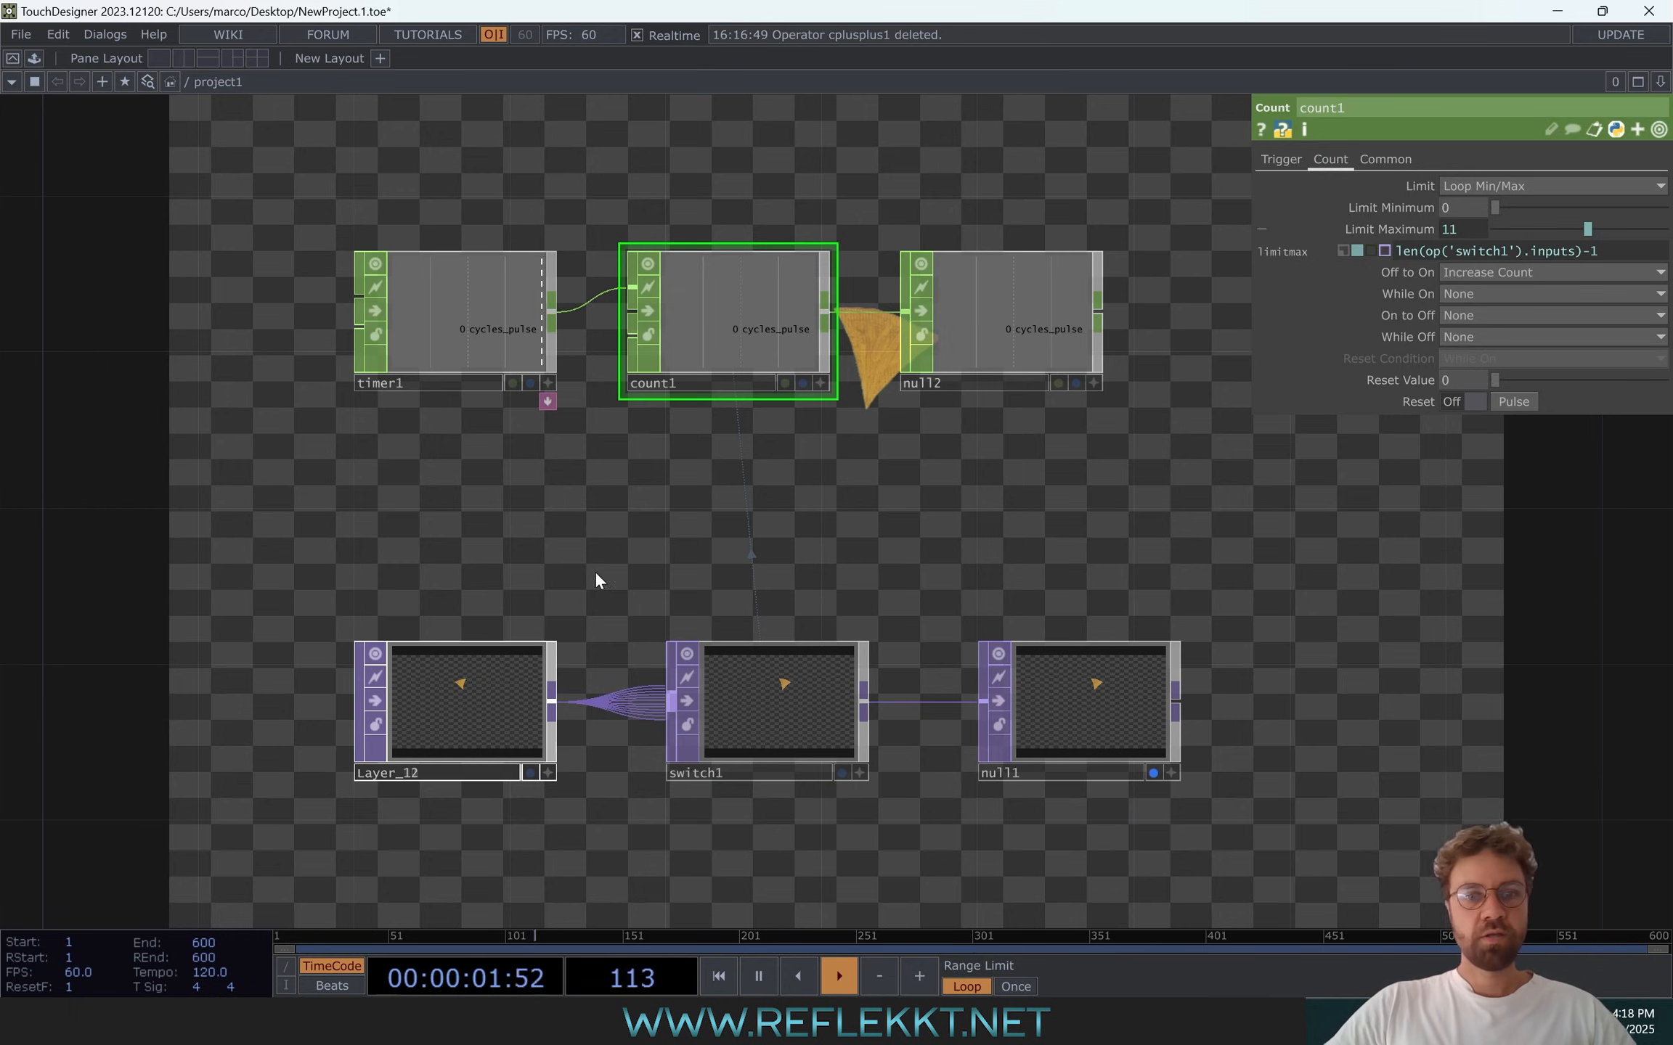
Start the Timer CHOP so its cycle pulses drive the Count CHOP
{"action": "left_click", "coordinate": [428, 305]}
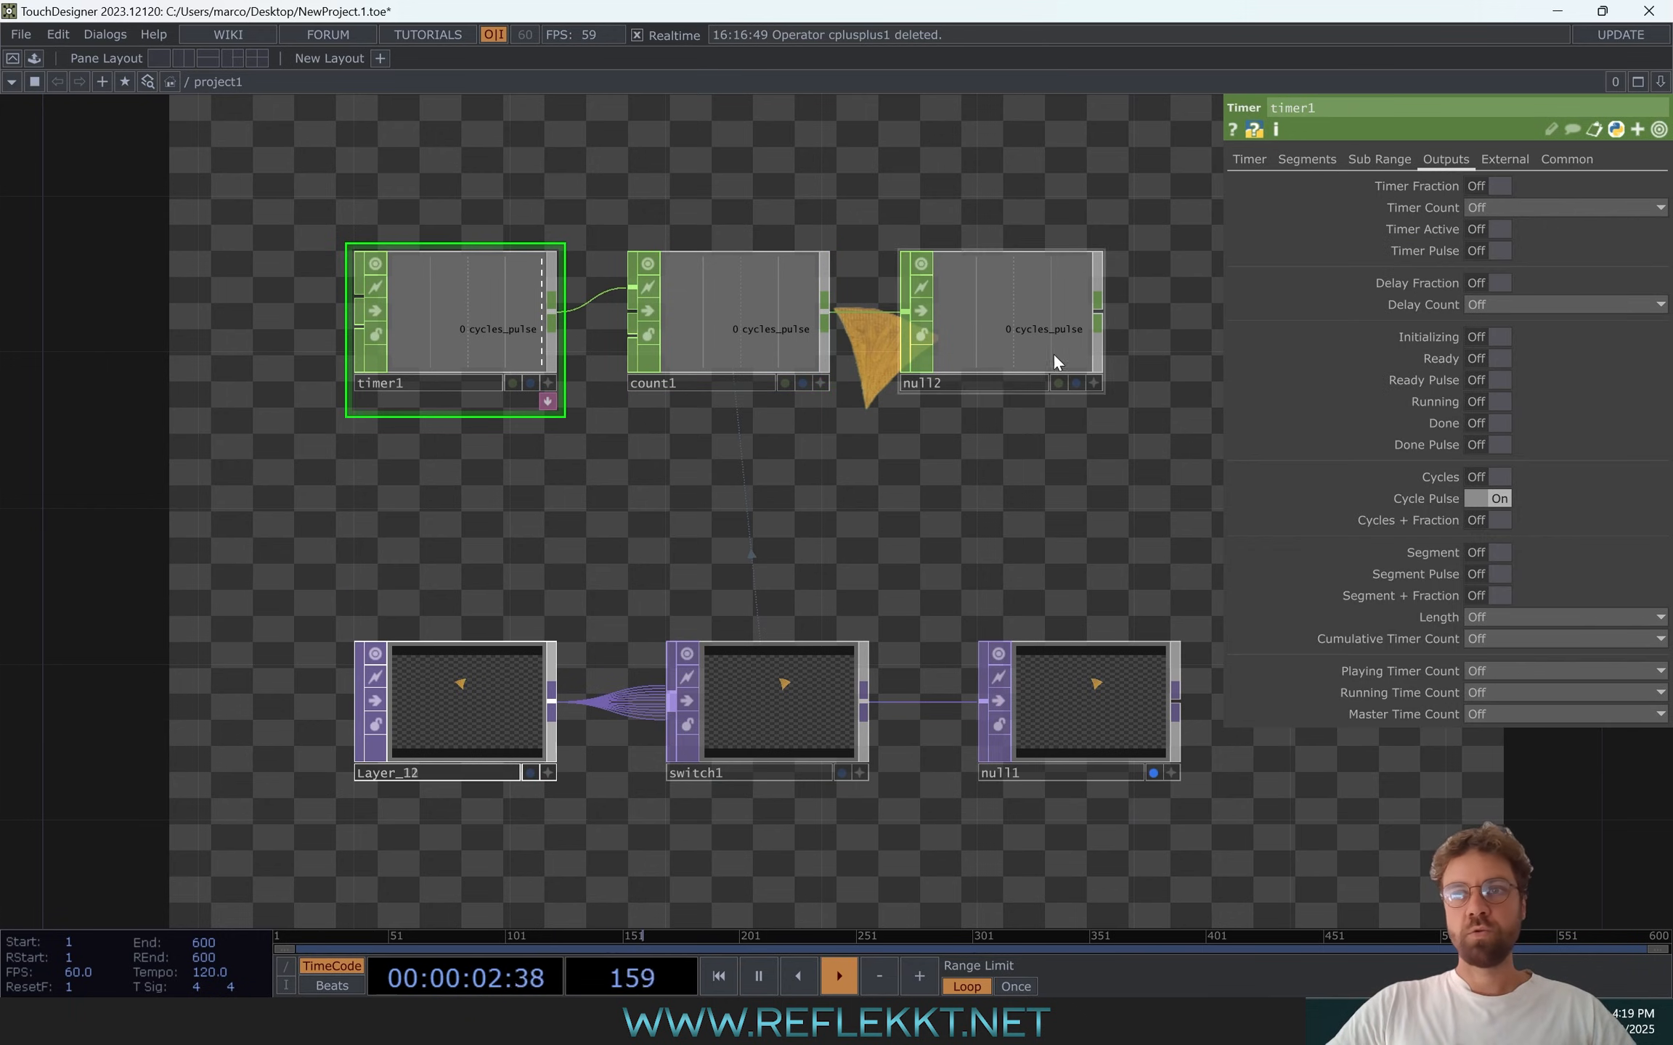
{"action": "left_click", "coordinate": [1256, 157]}
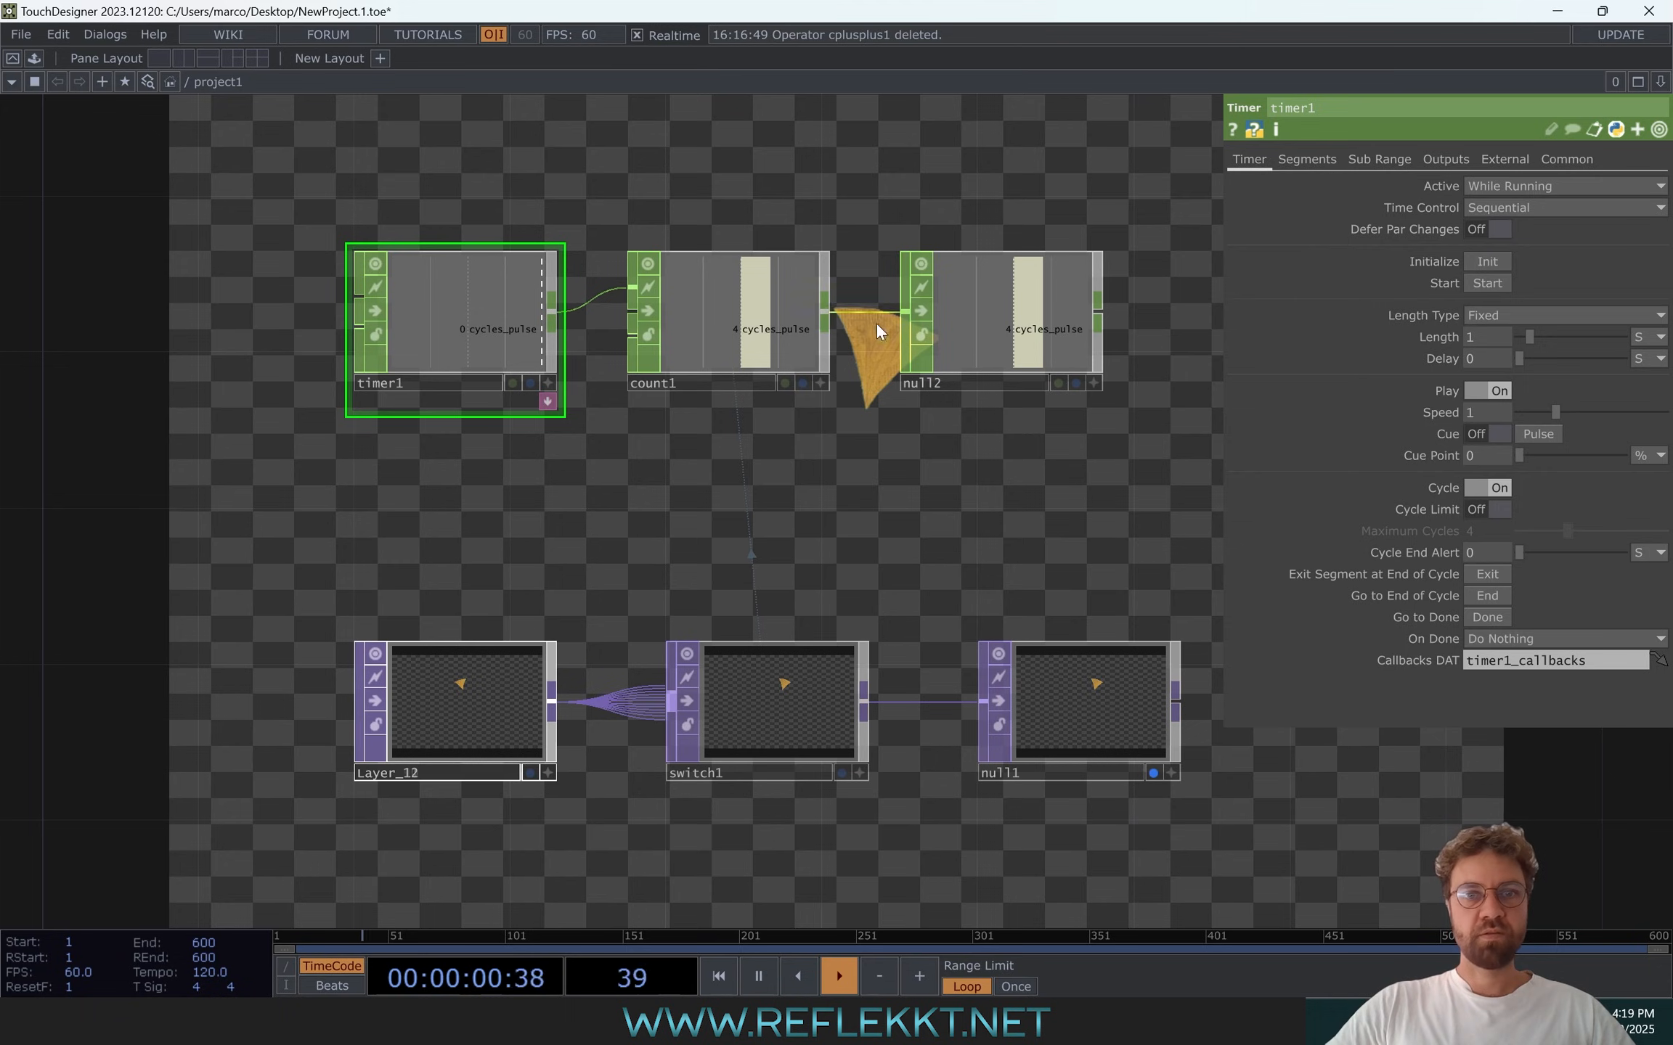
{"action": "left_click_drag", "start_coordinate": [920, 568], "coordinate": [857, 532]}
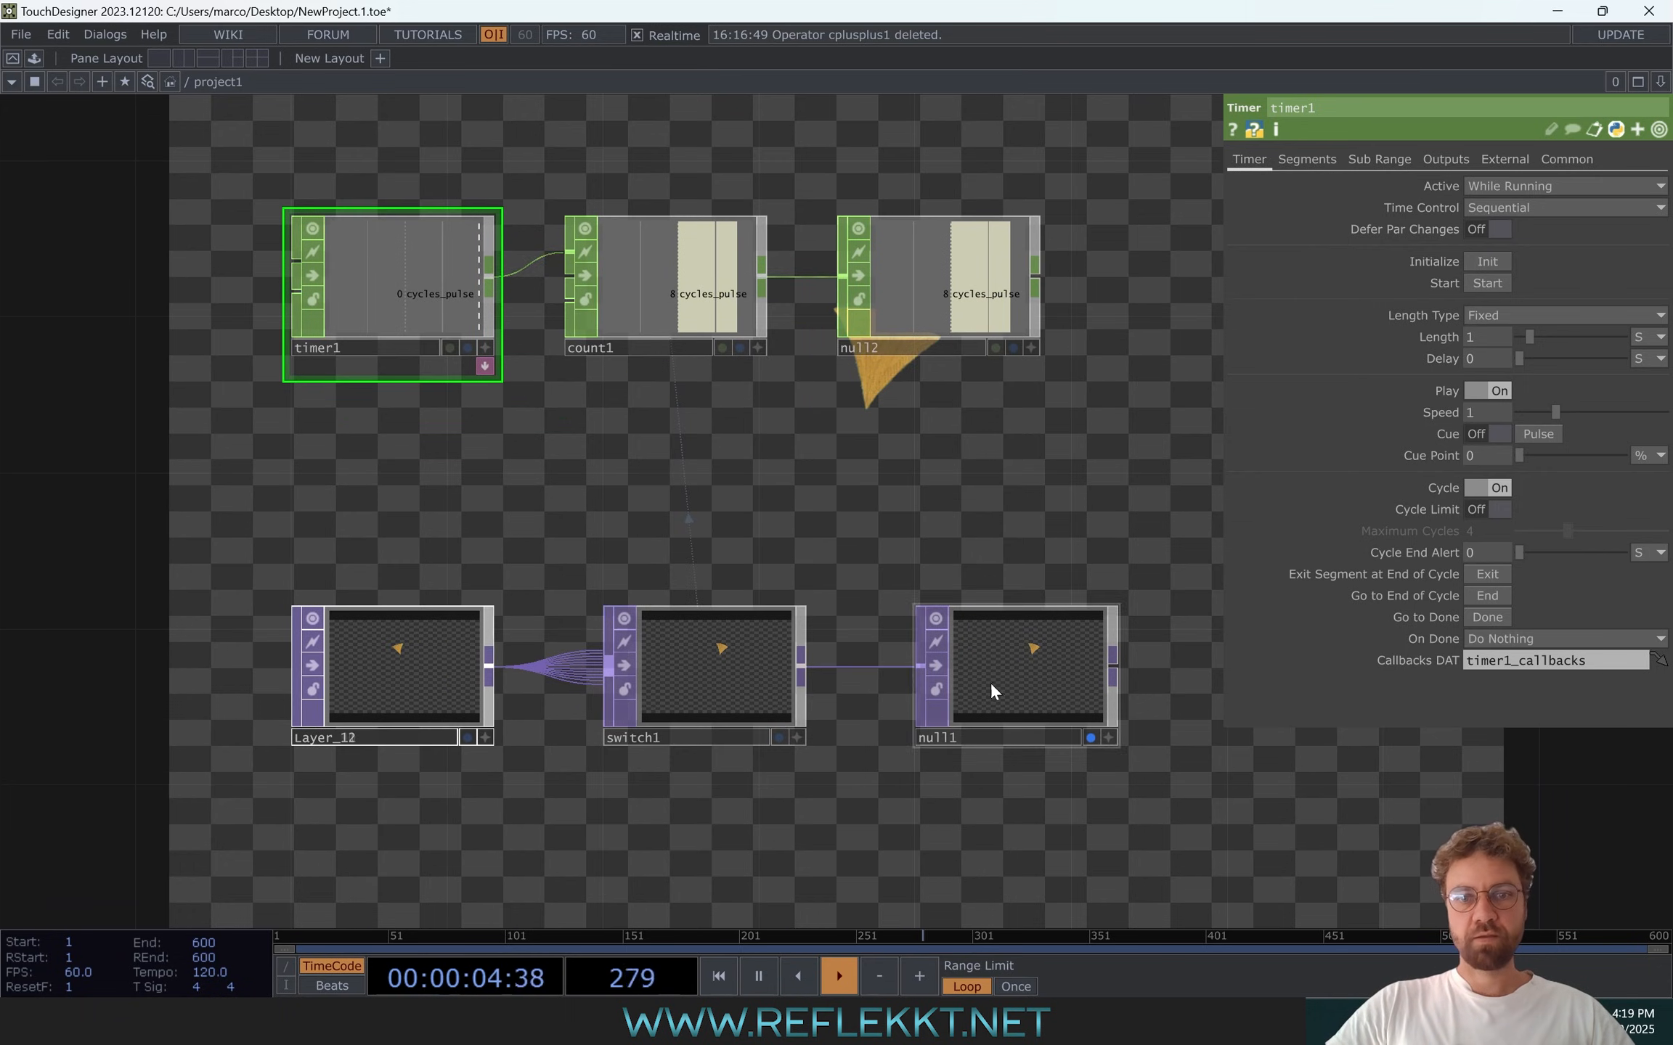
Link the Null CHOP's cycles_pulse channel to the Switch TOP's Index and check the switching layer images
{"action": "left_click", "coordinate": [709, 686]}
{"action": "left_click", "coordinate": [1031, 346]}
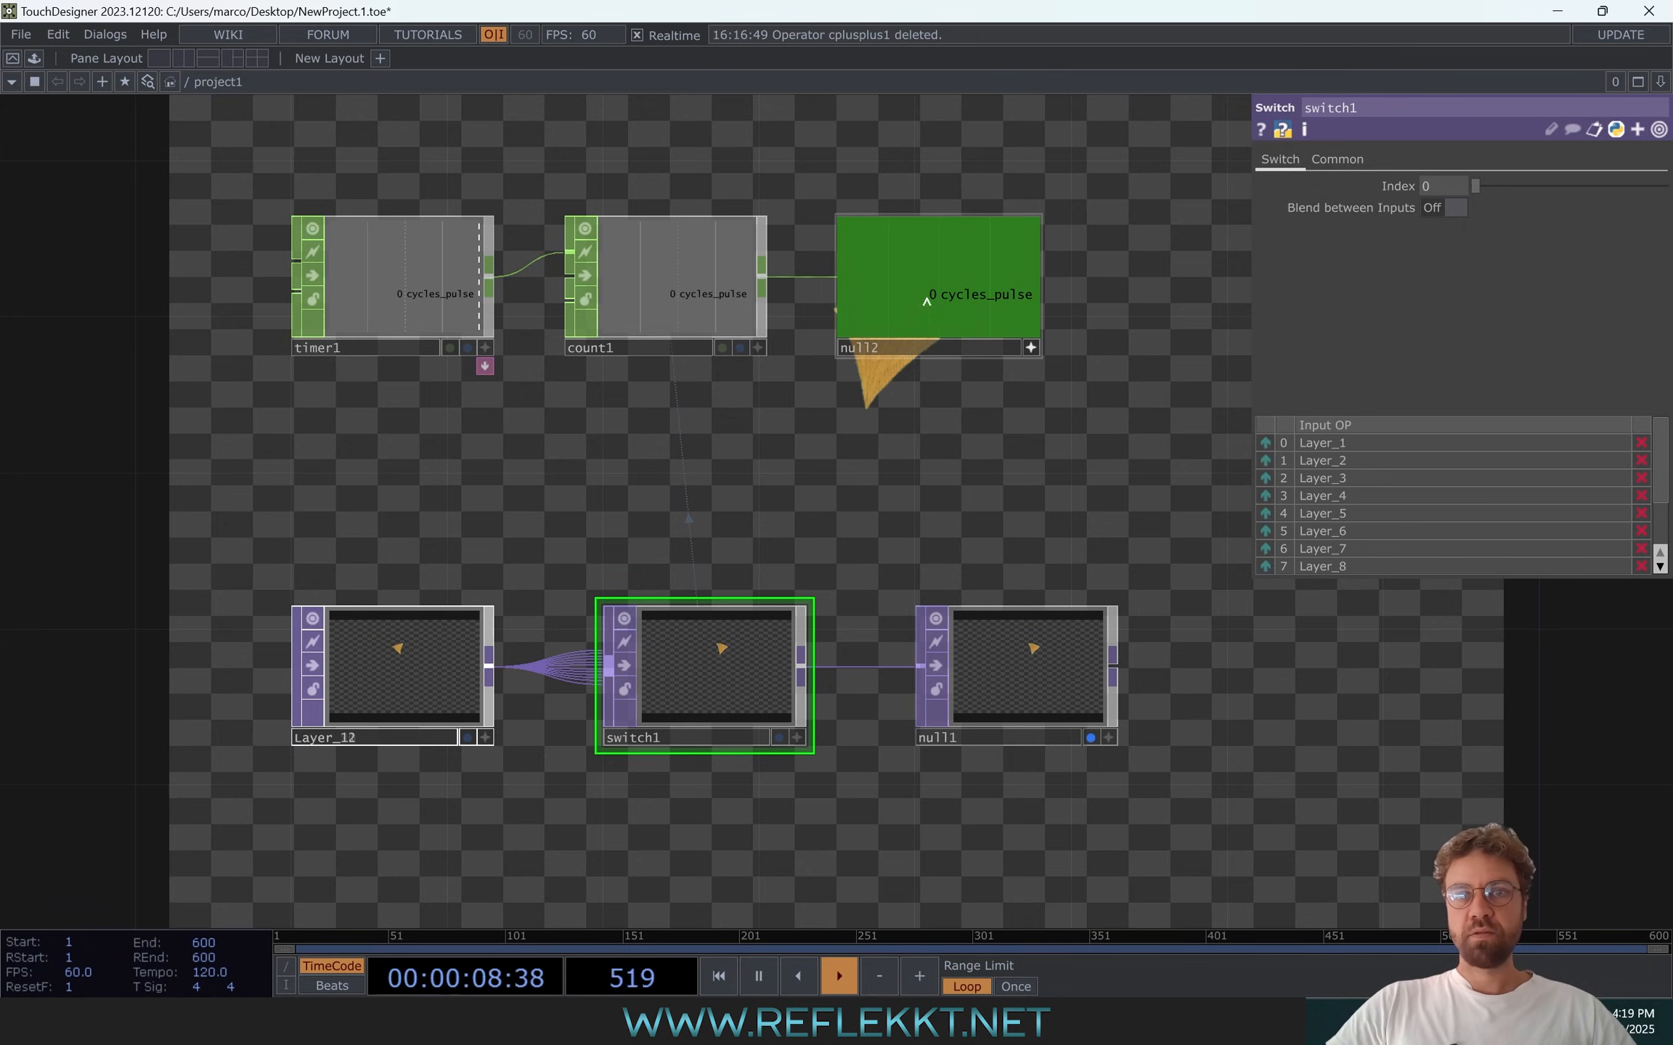
{"action": "left_click_drag", "start_coordinate": [926, 300], "coordinate": [1444, 186]}
{"action": "left_click", "coordinate": [1447, 183]}
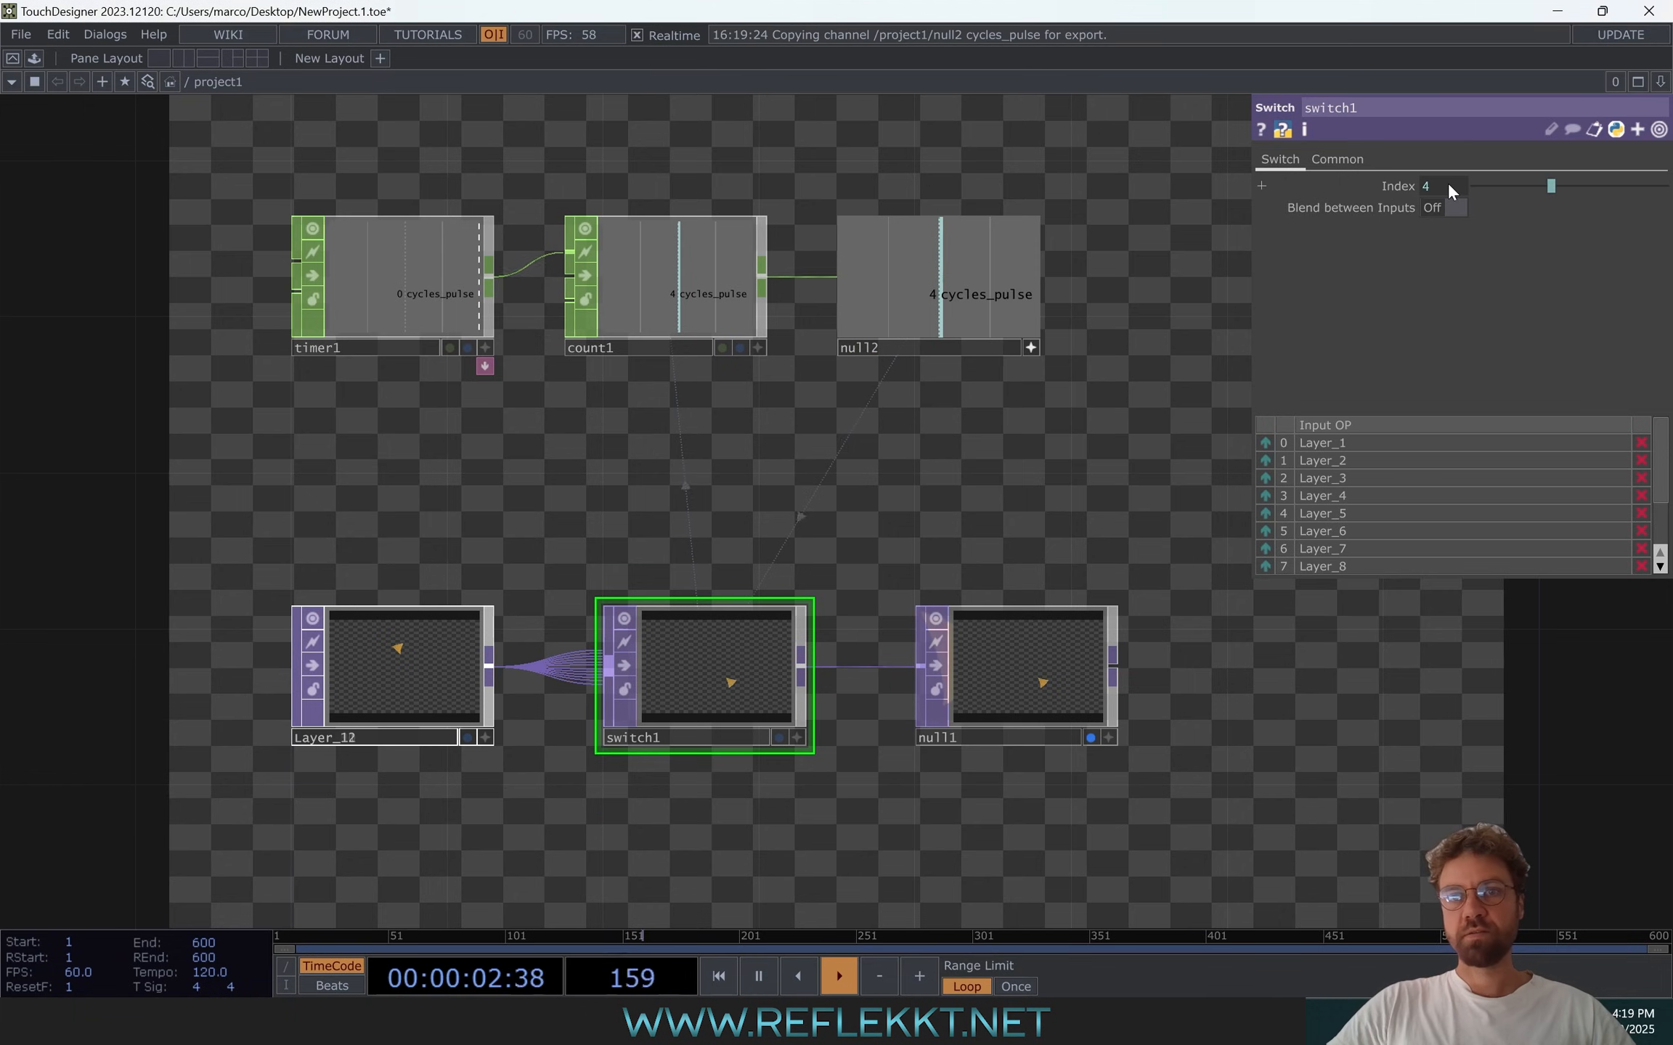
{"action": "left_click_drag", "start_coordinate": [989, 474], "coordinate": [676, 276]}
{"action": "scroll", "coordinate": [723, 490], "scroll_direction": "up", "scroll_amount": 5}
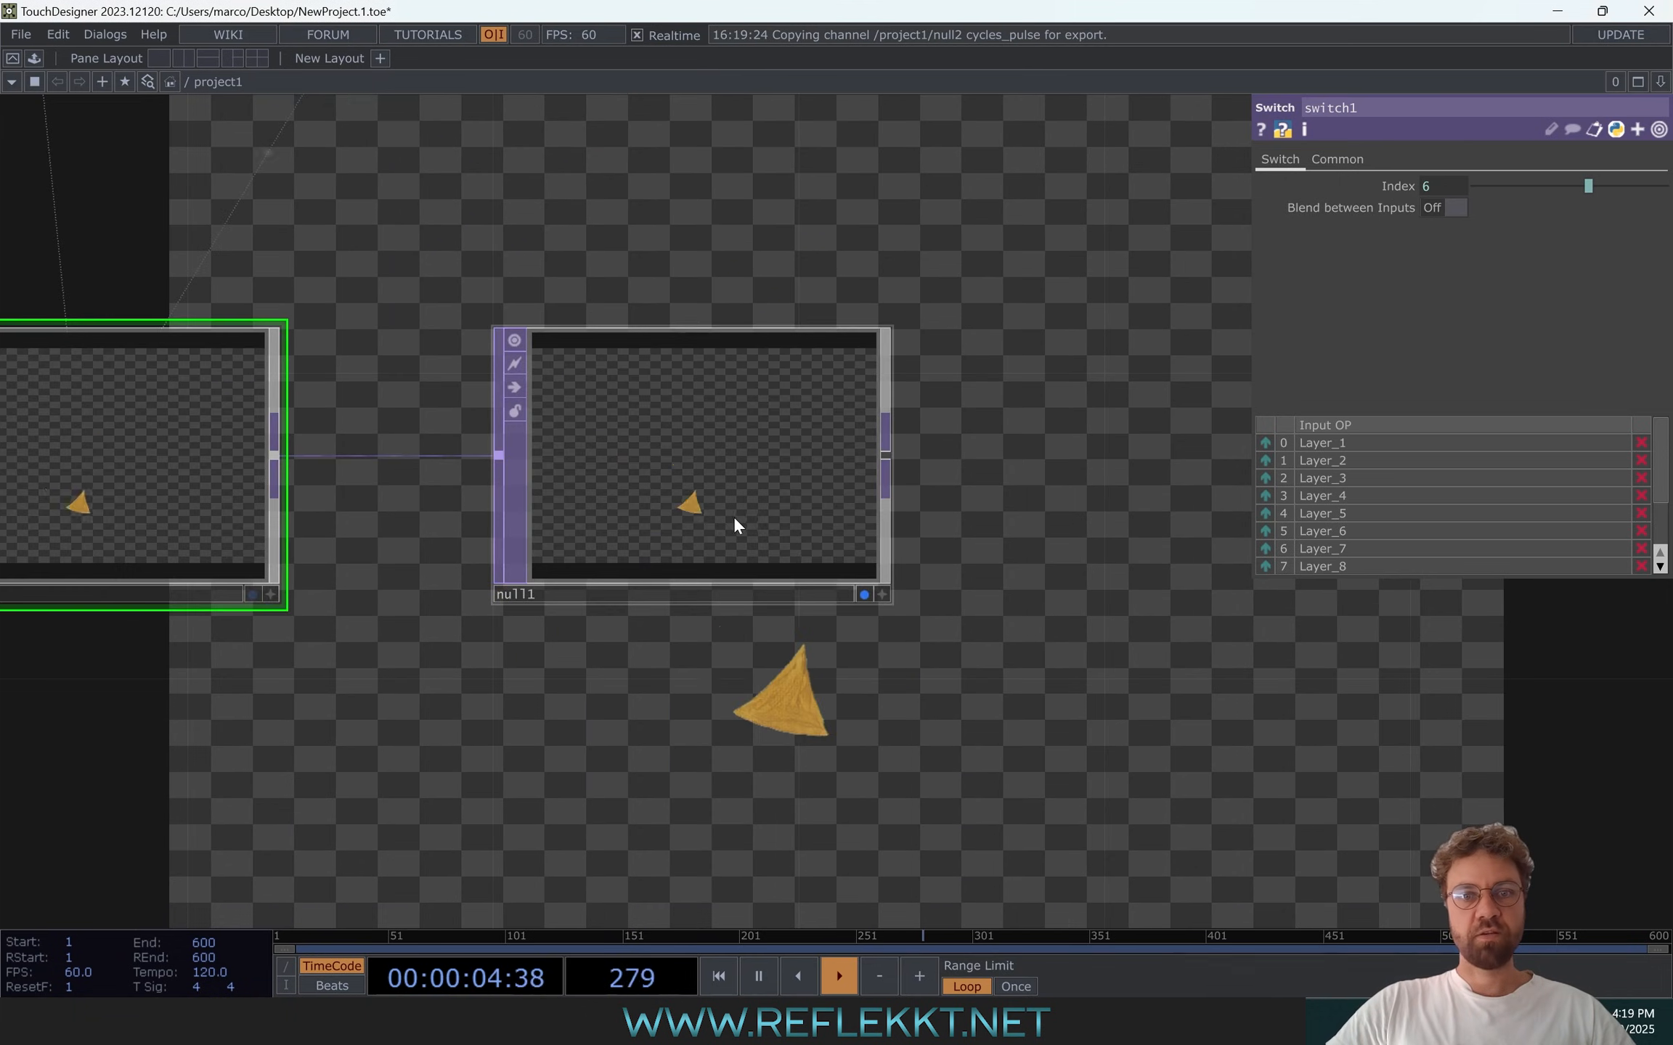
{"action": "scroll", "coordinate": [733, 517], "scroll_direction": "down", "scroll_amount": 5}
{"action": "left_click_drag", "start_coordinate": [685, 437], "coordinate": [758, 474]}
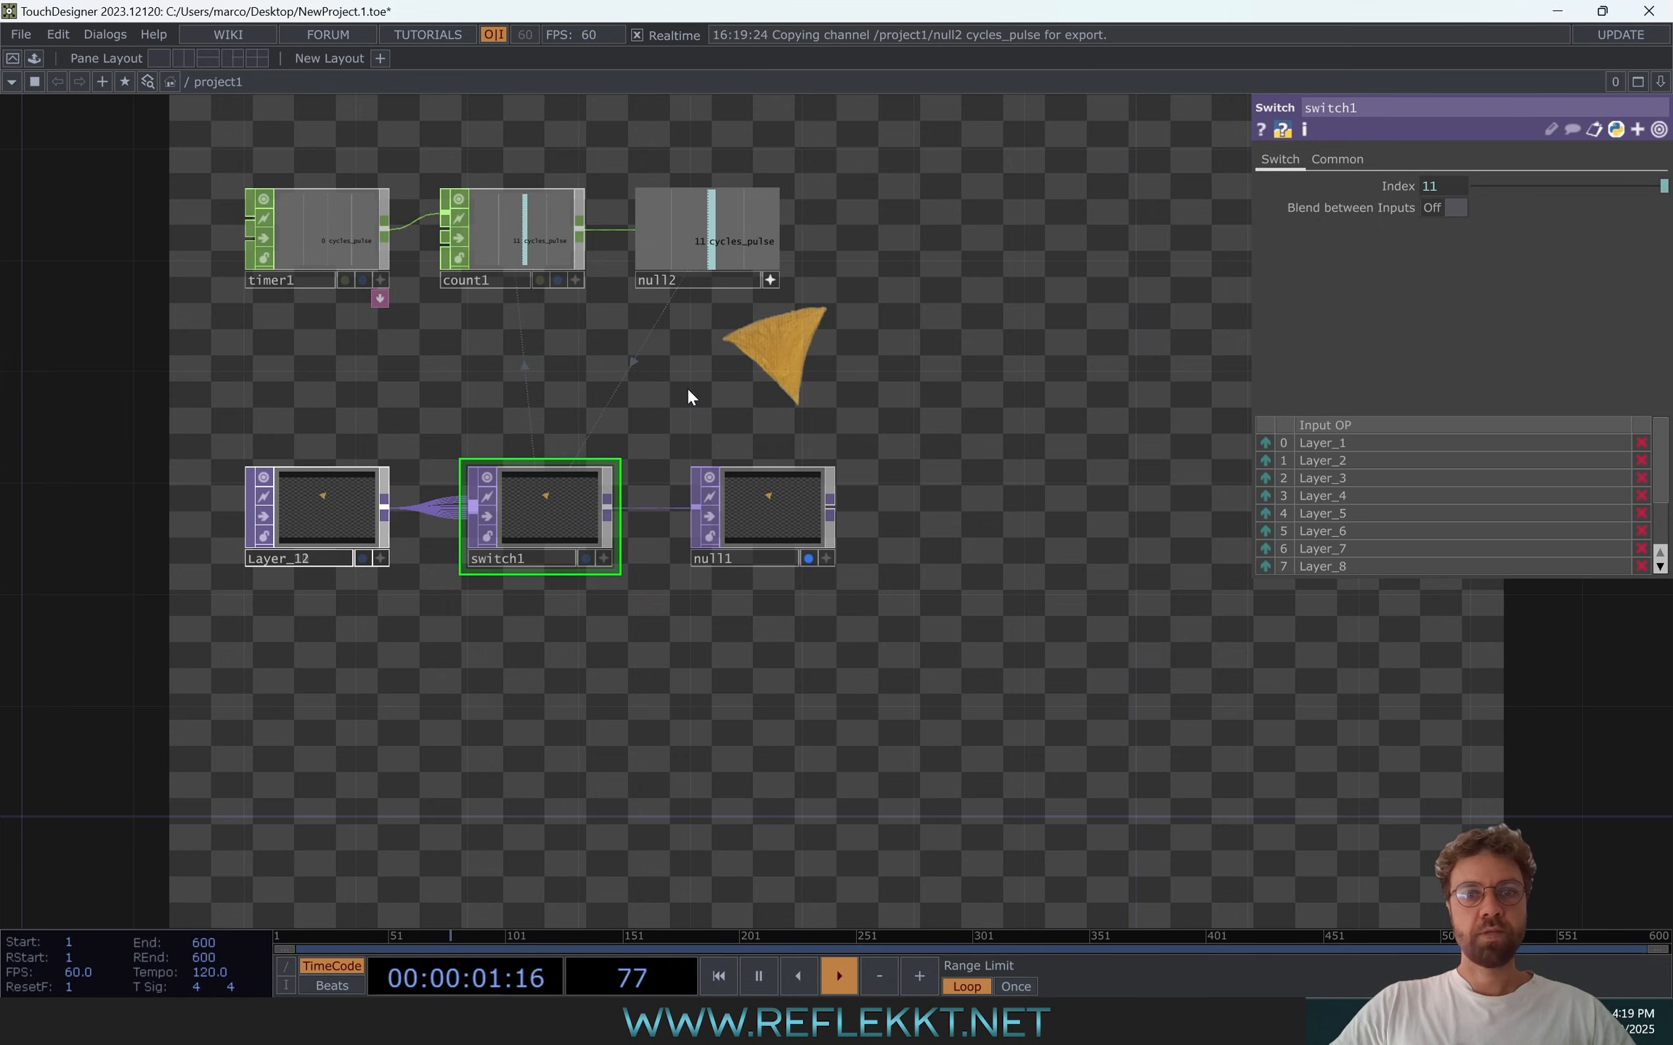
Add a Feedback TOP fed by the Null TOP, placed above and beyond it
{"action": "left_click_drag", "start_coordinate": [704, 385], "coordinate": [446, 409]}
{"action": "left_click_drag", "start_coordinate": [670, 428], "coordinate": [664, 471]}
{"action": "scroll", "coordinate": [664, 470], "scroll_direction": "down", "scroll_amount": 3}
{"action": "right_click", "coordinate": [602, 541]}
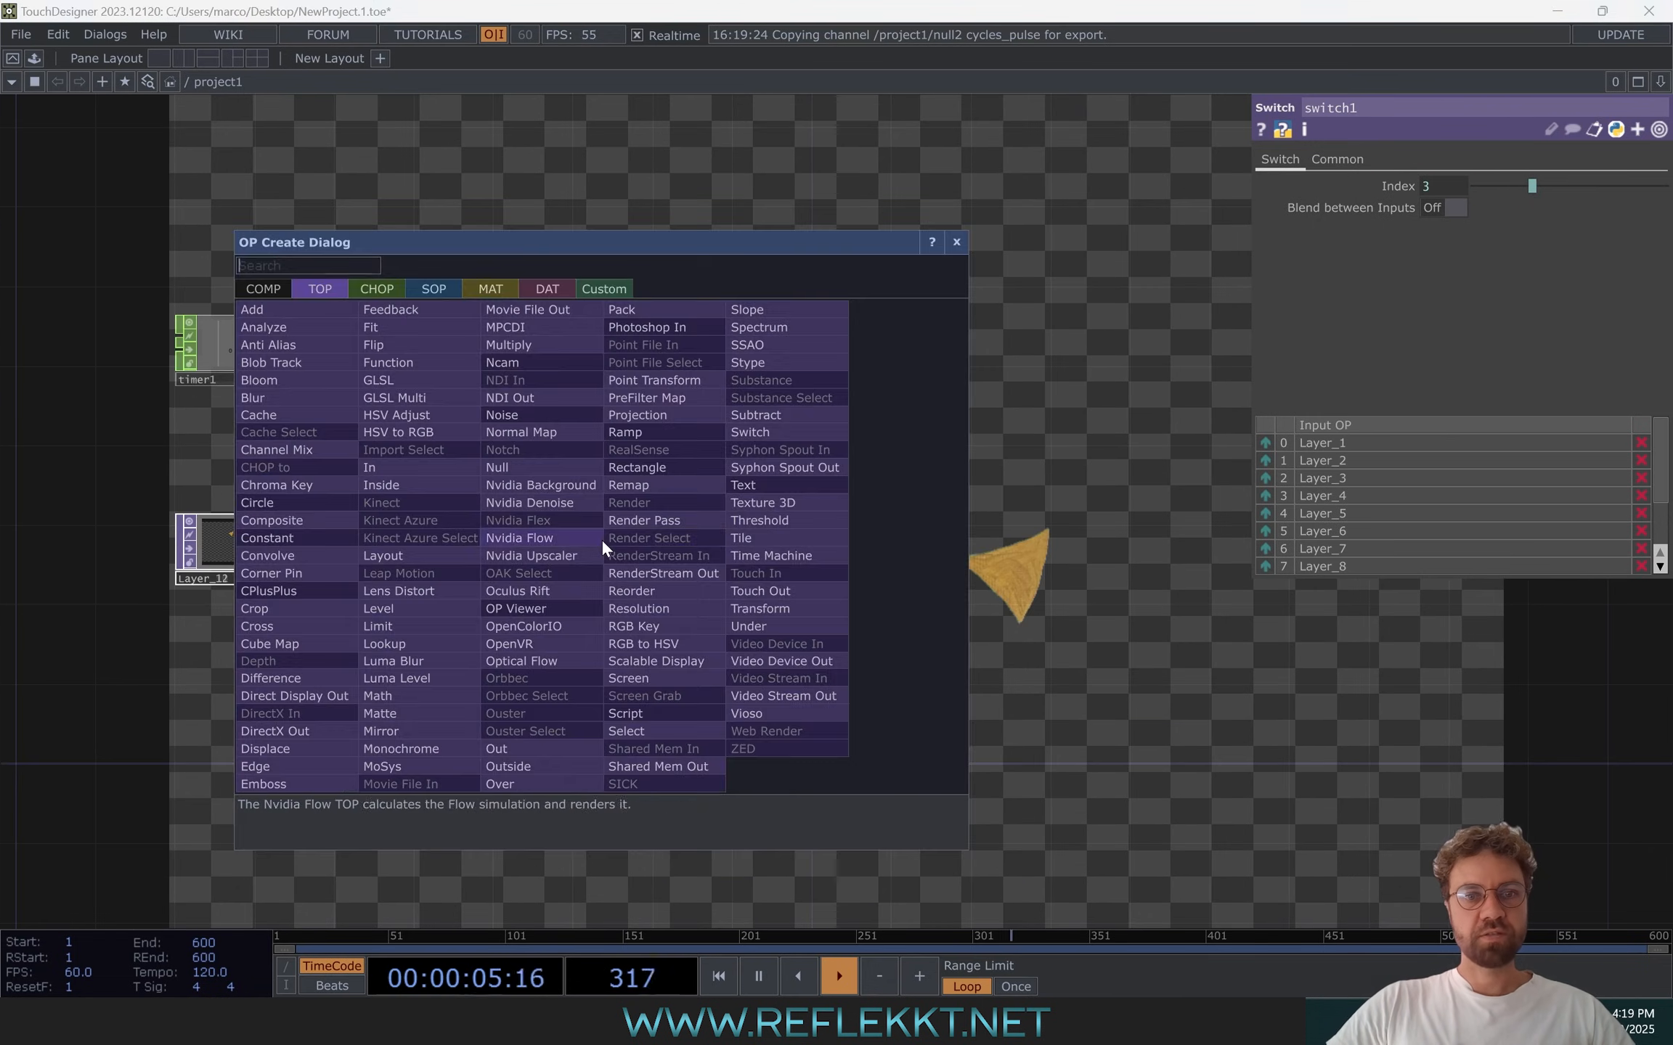
{"action": "type", "text": "feed"}
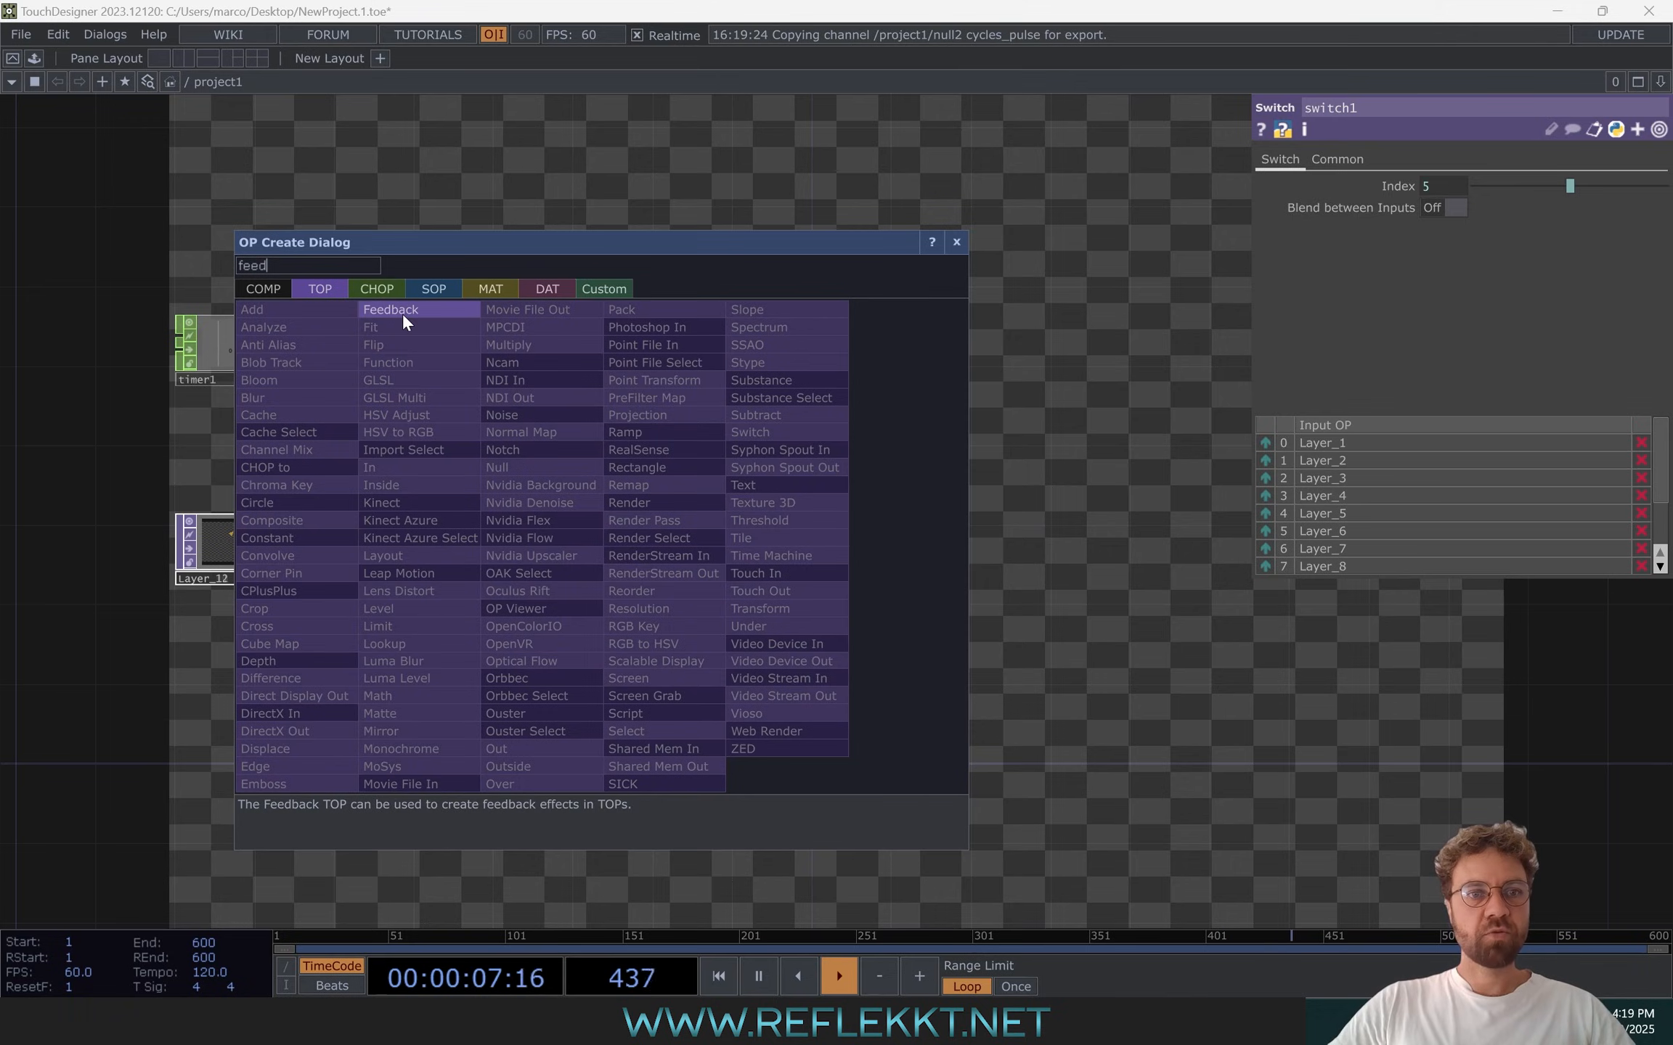
{"action": "left_click", "coordinate": [402, 313]}
{"action": "left_click", "coordinate": [761, 439]}
Add a Level TOP after the Feedback TOP
{"action": "scroll", "coordinate": [780, 437], "scroll_direction": "up", "scroll_amount": 4}
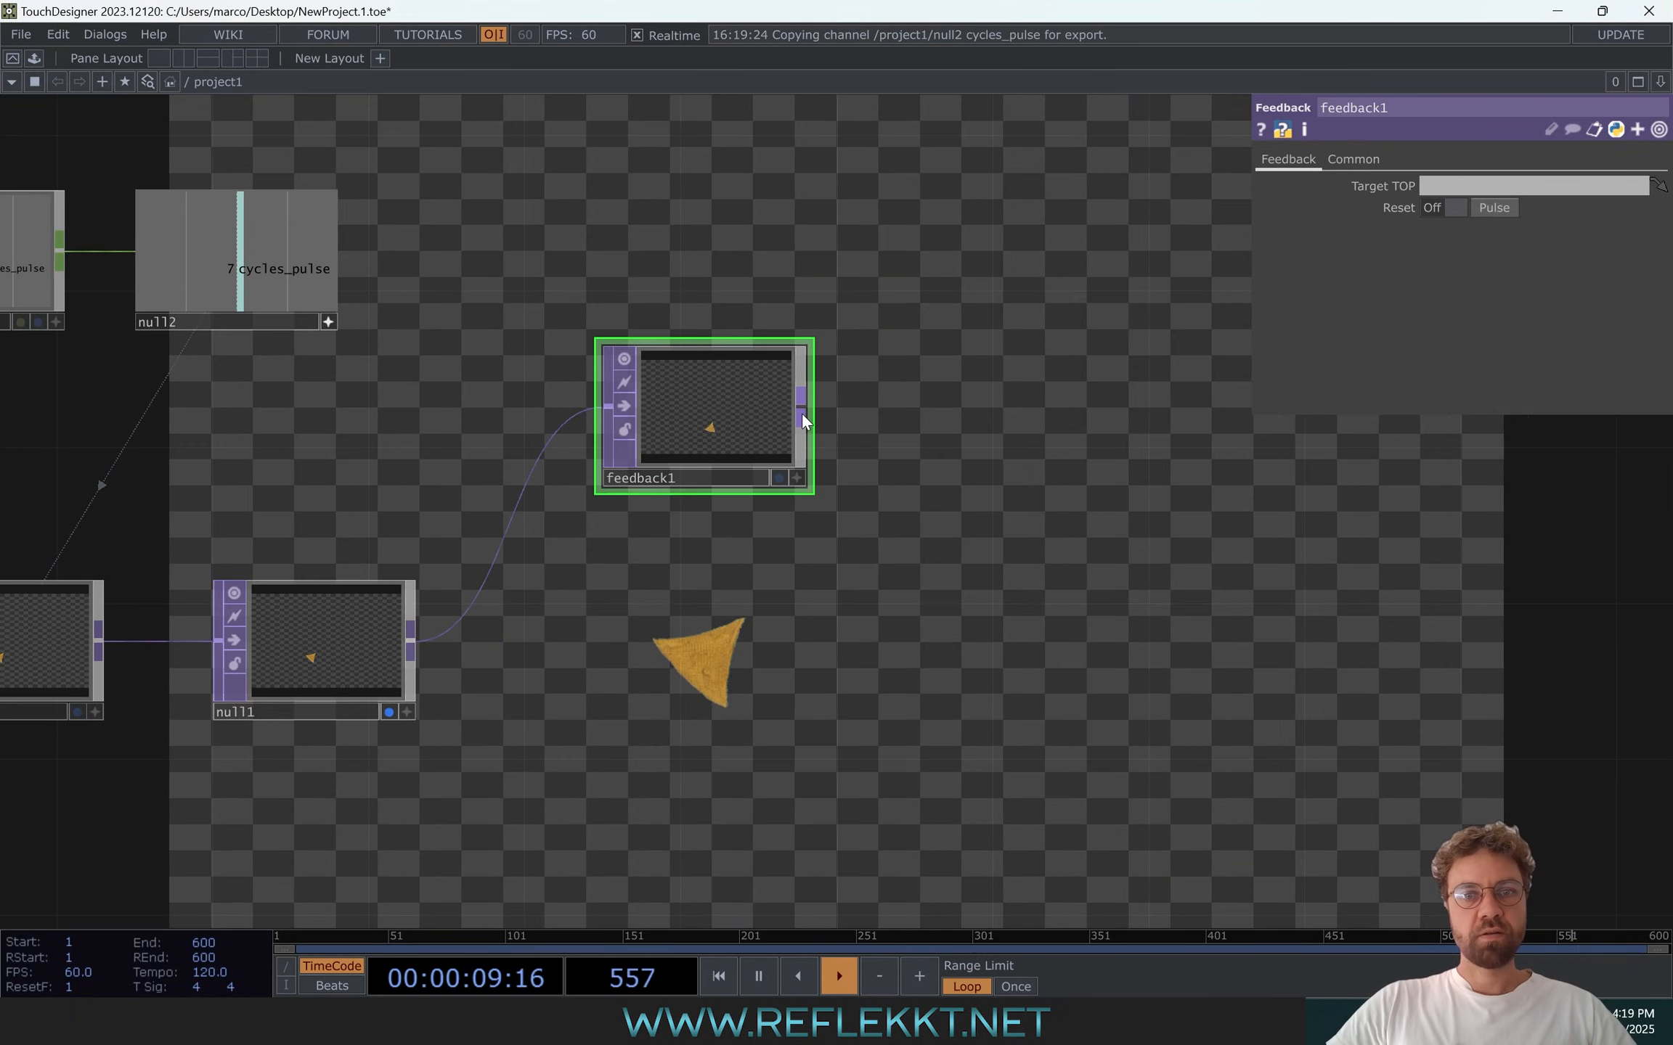
{"action": "right_click", "coordinate": [802, 420]}
{"action": "type", "text": "lev"}
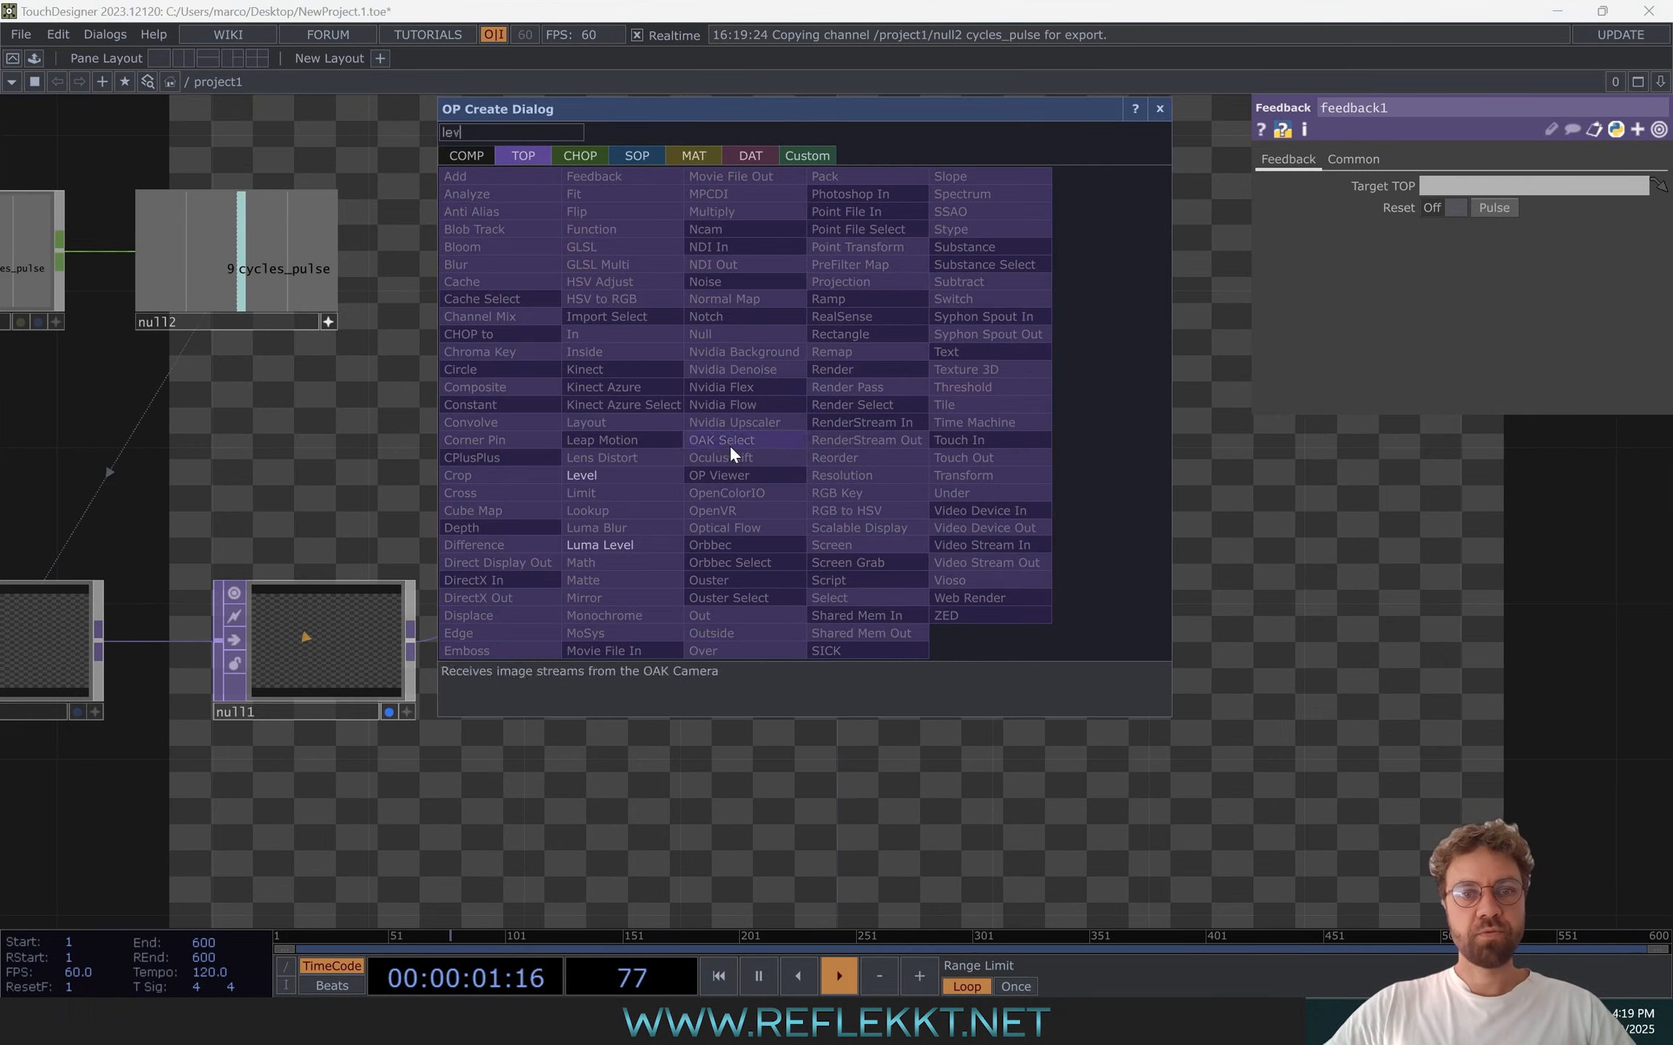
{"action": "left_click", "coordinate": [645, 476]}
{"action": "left_click", "coordinate": [1019, 414]}
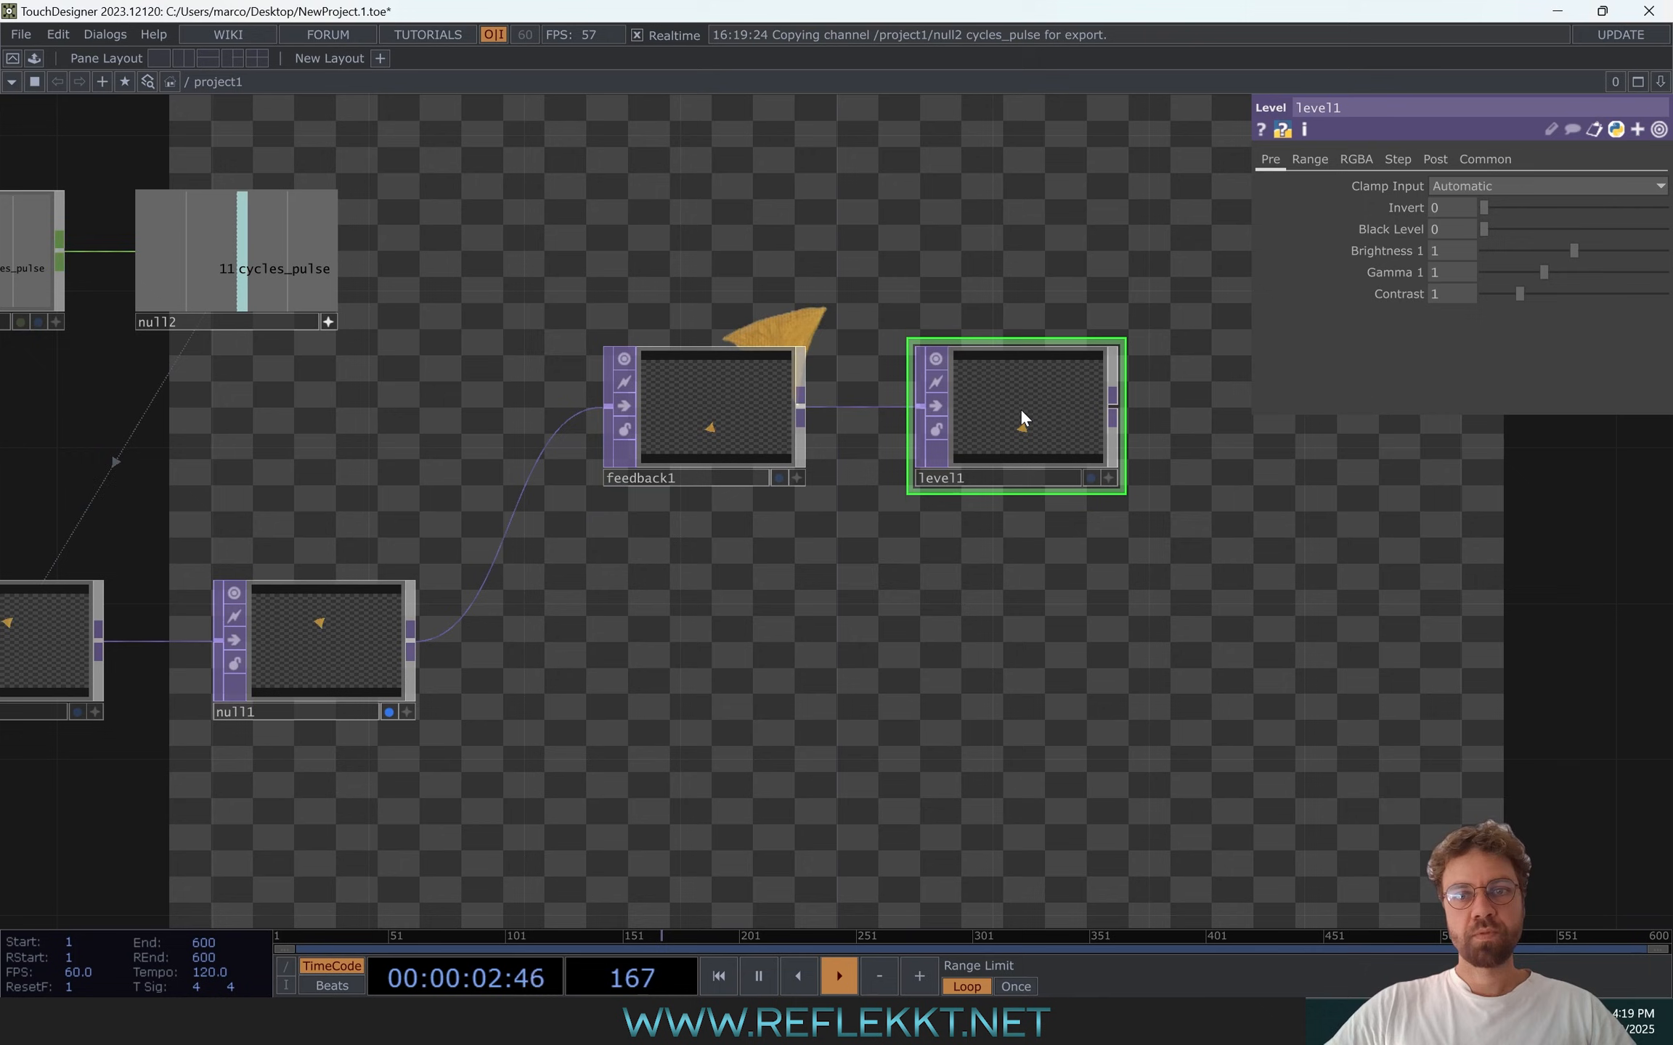
Add a Composite TOP fed by the Level TOP and assign it as the Feedback TOP's target
{"action": "right_click", "coordinate": [1115, 407]}
{"action": "type", "text": "com"}
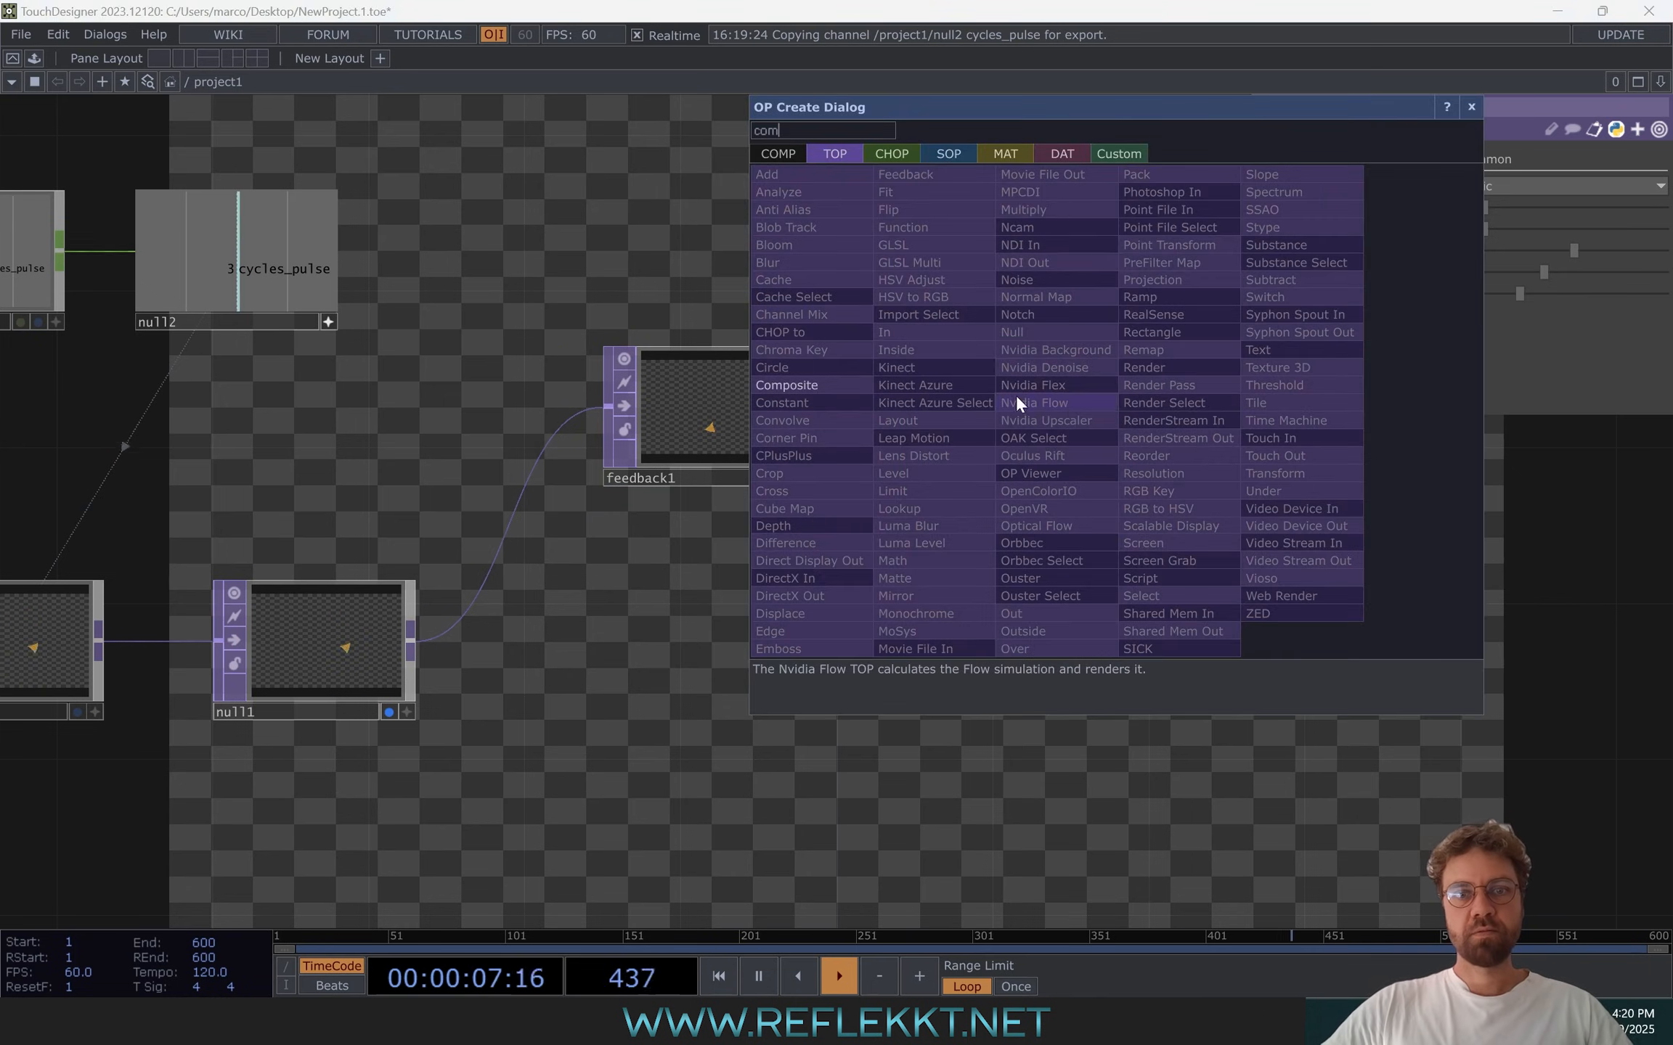
{"action": "left_click", "coordinate": [829, 387]}
{"action": "left_click", "coordinate": [1416, 679]}
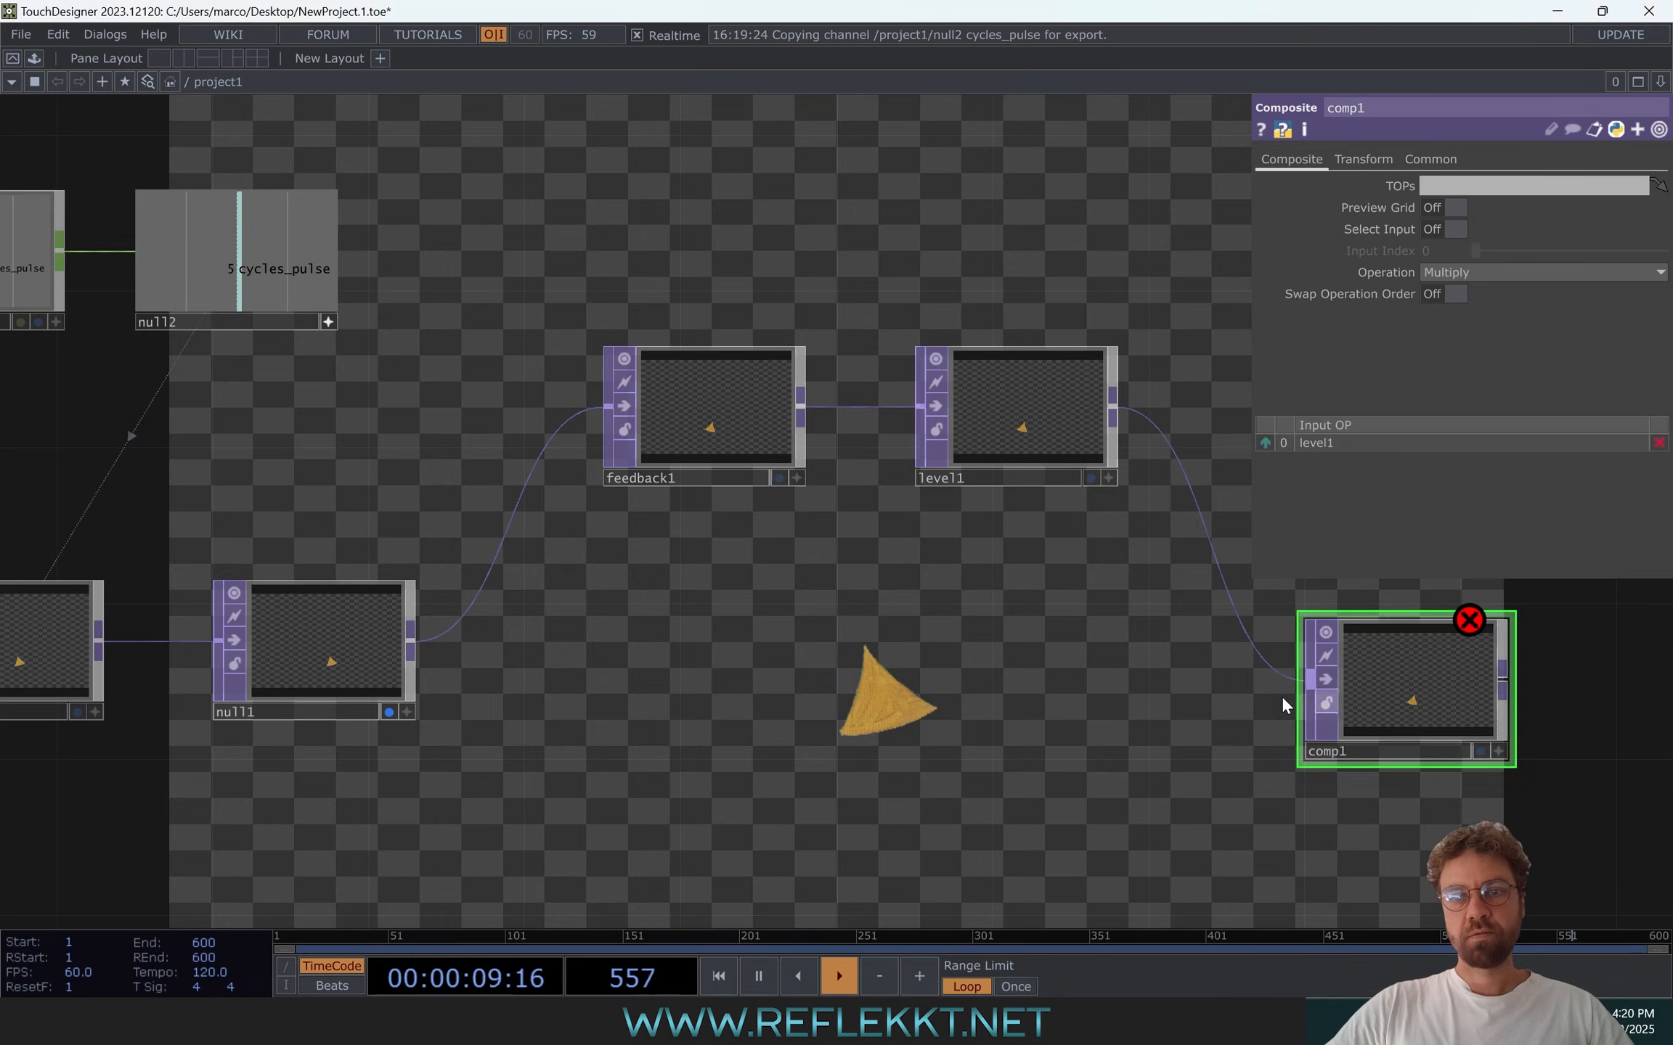
{"action": "left_click_drag", "start_coordinate": [1062, 688], "coordinate": [888, 642]}
{"action": "left_click_drag", "start_coordinate": [1208, 646], "coordinate": [524, 377]}
Connect null1 as the Composite TOP's second input and set its operation to Over
{"action": "left_click", "coordinate": [237, 596]}
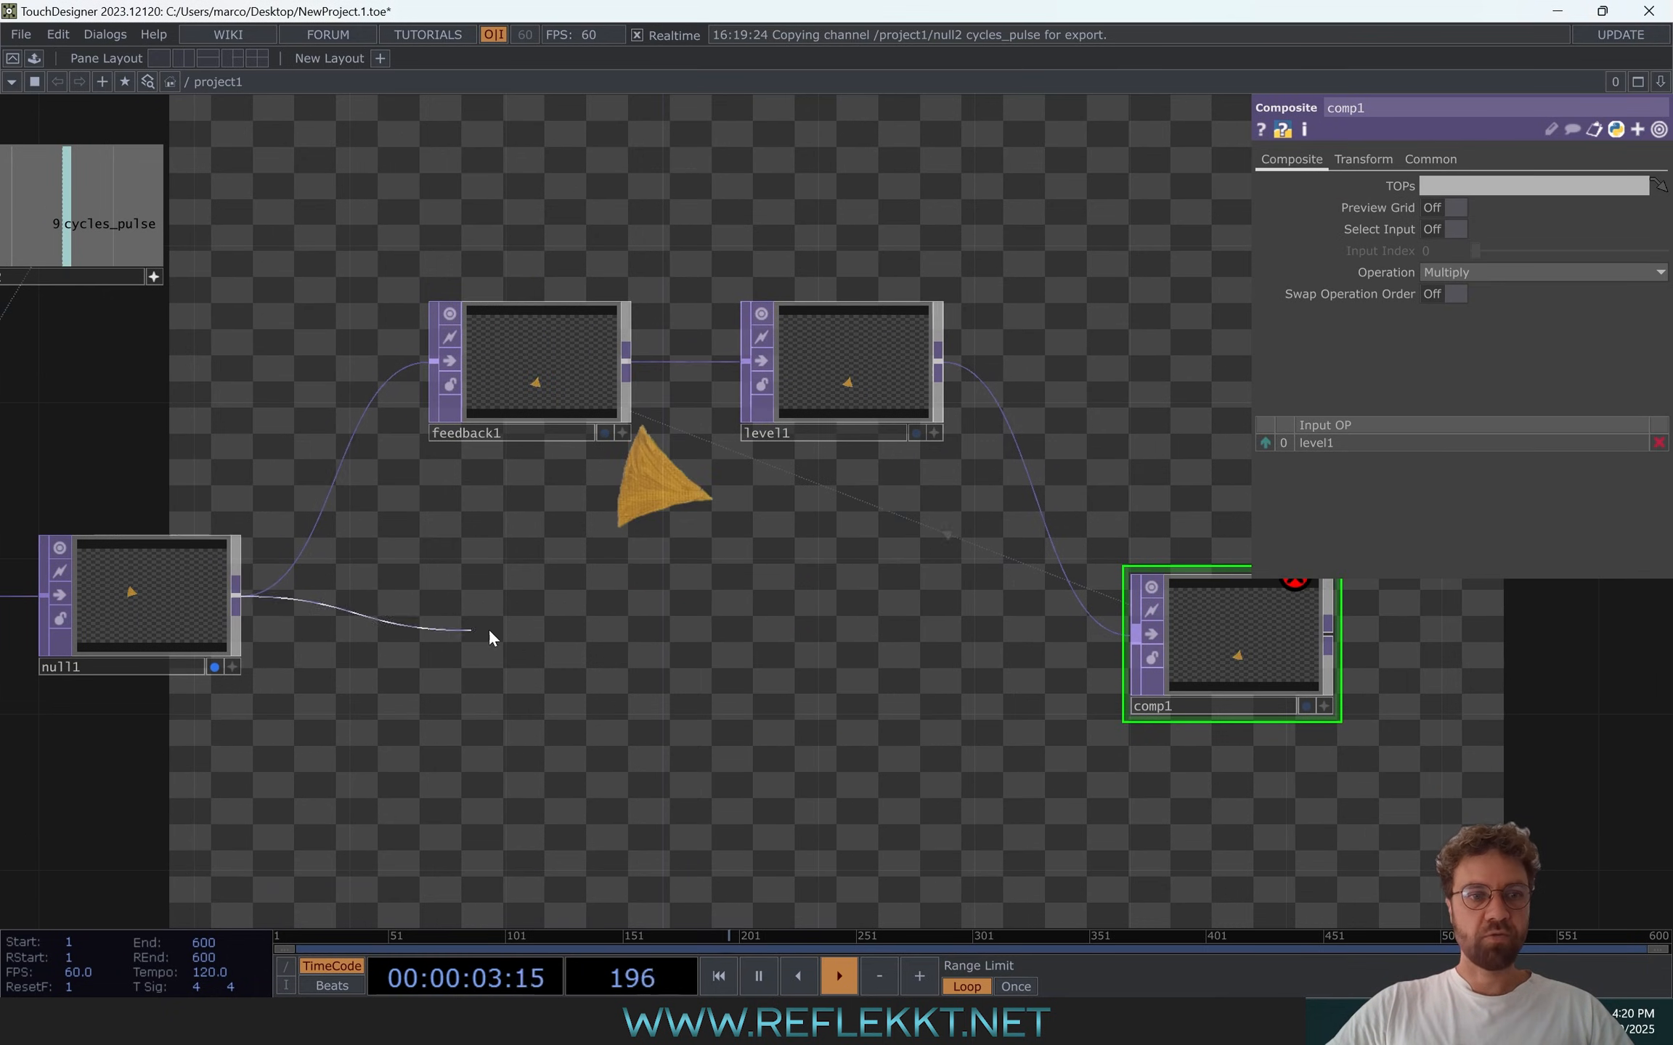
{"action": "left_click", "coordinate": [1136, 635]}
{"action": "left_click_drag", "start_coordinate": [1029, 734], "coordinate": [971, 705]}
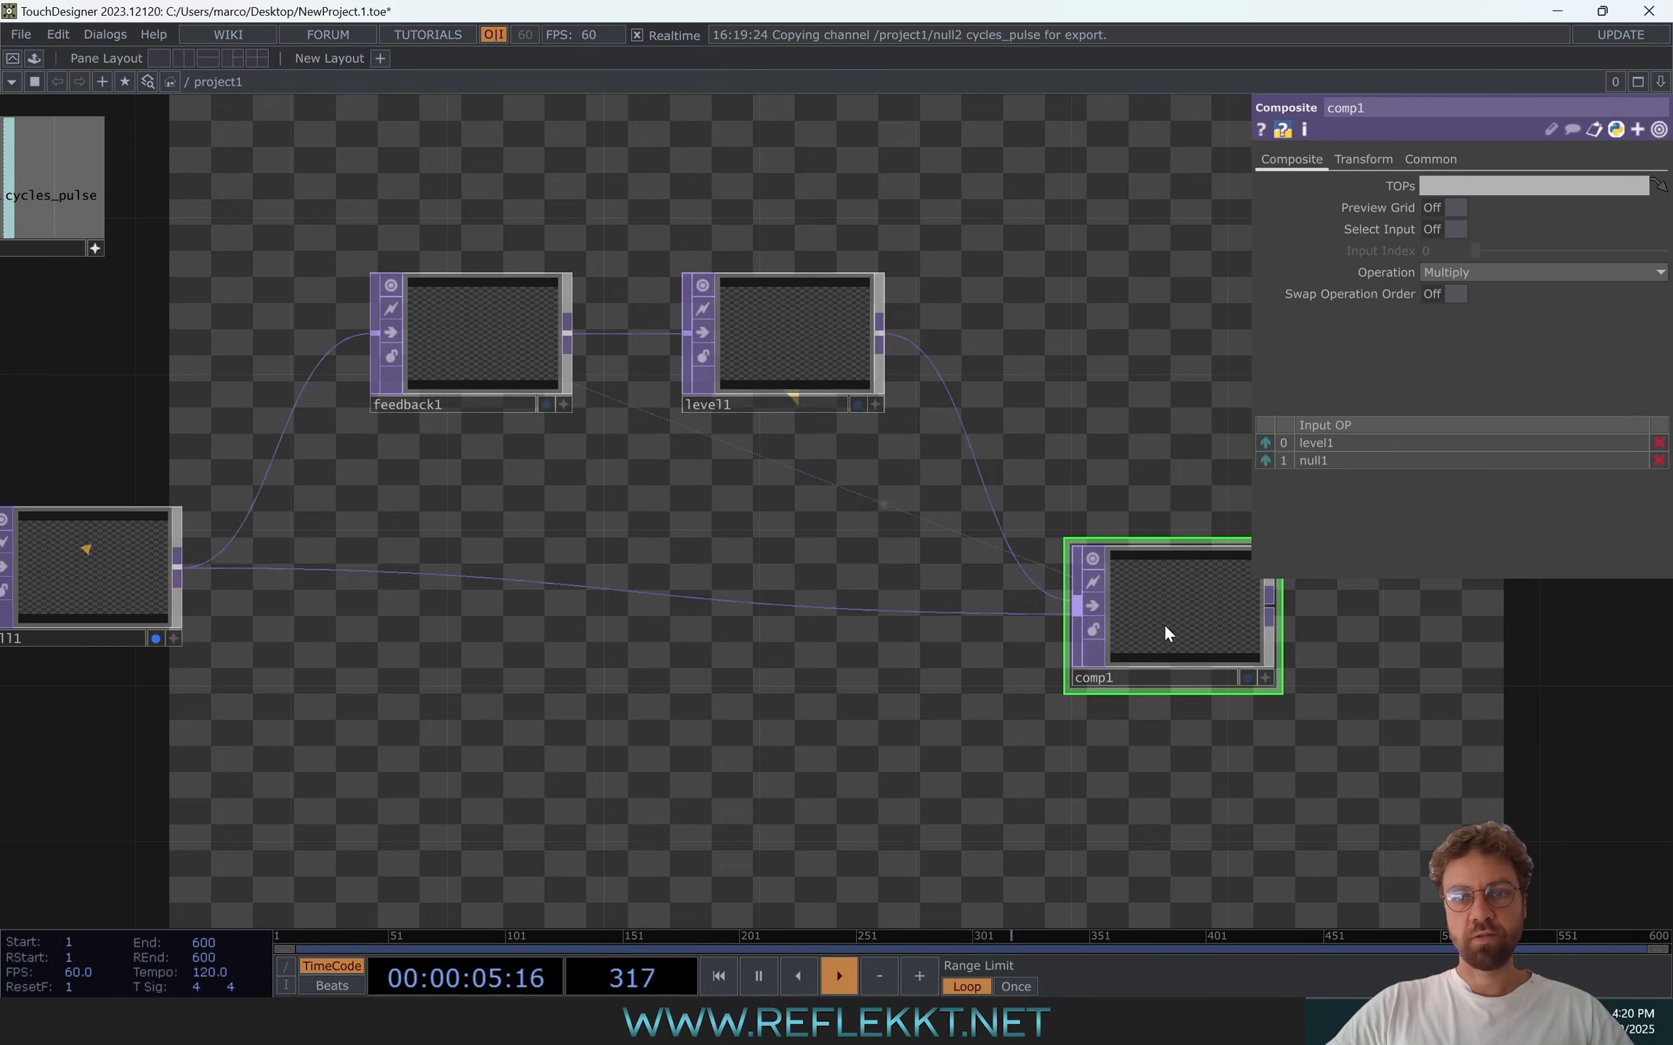
{"action": "left_click", "coordinate": [1493, 273]}
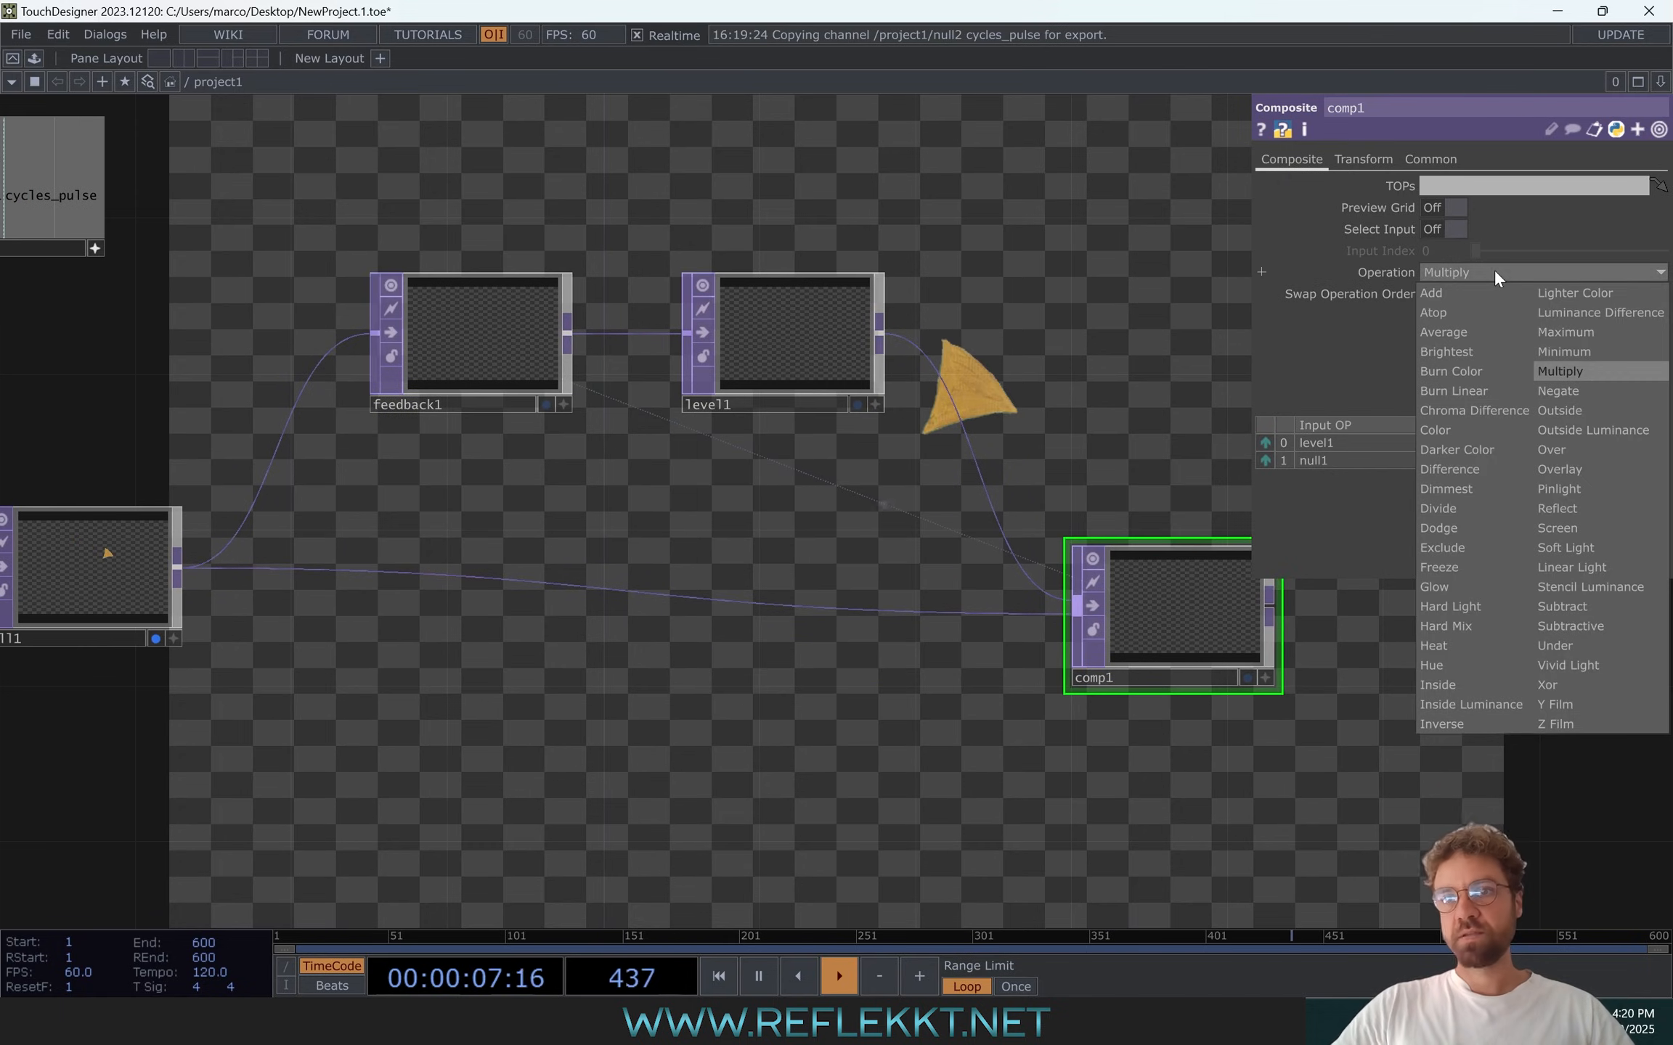
{"action": "left_click", "coordinate": [1584, 448]}
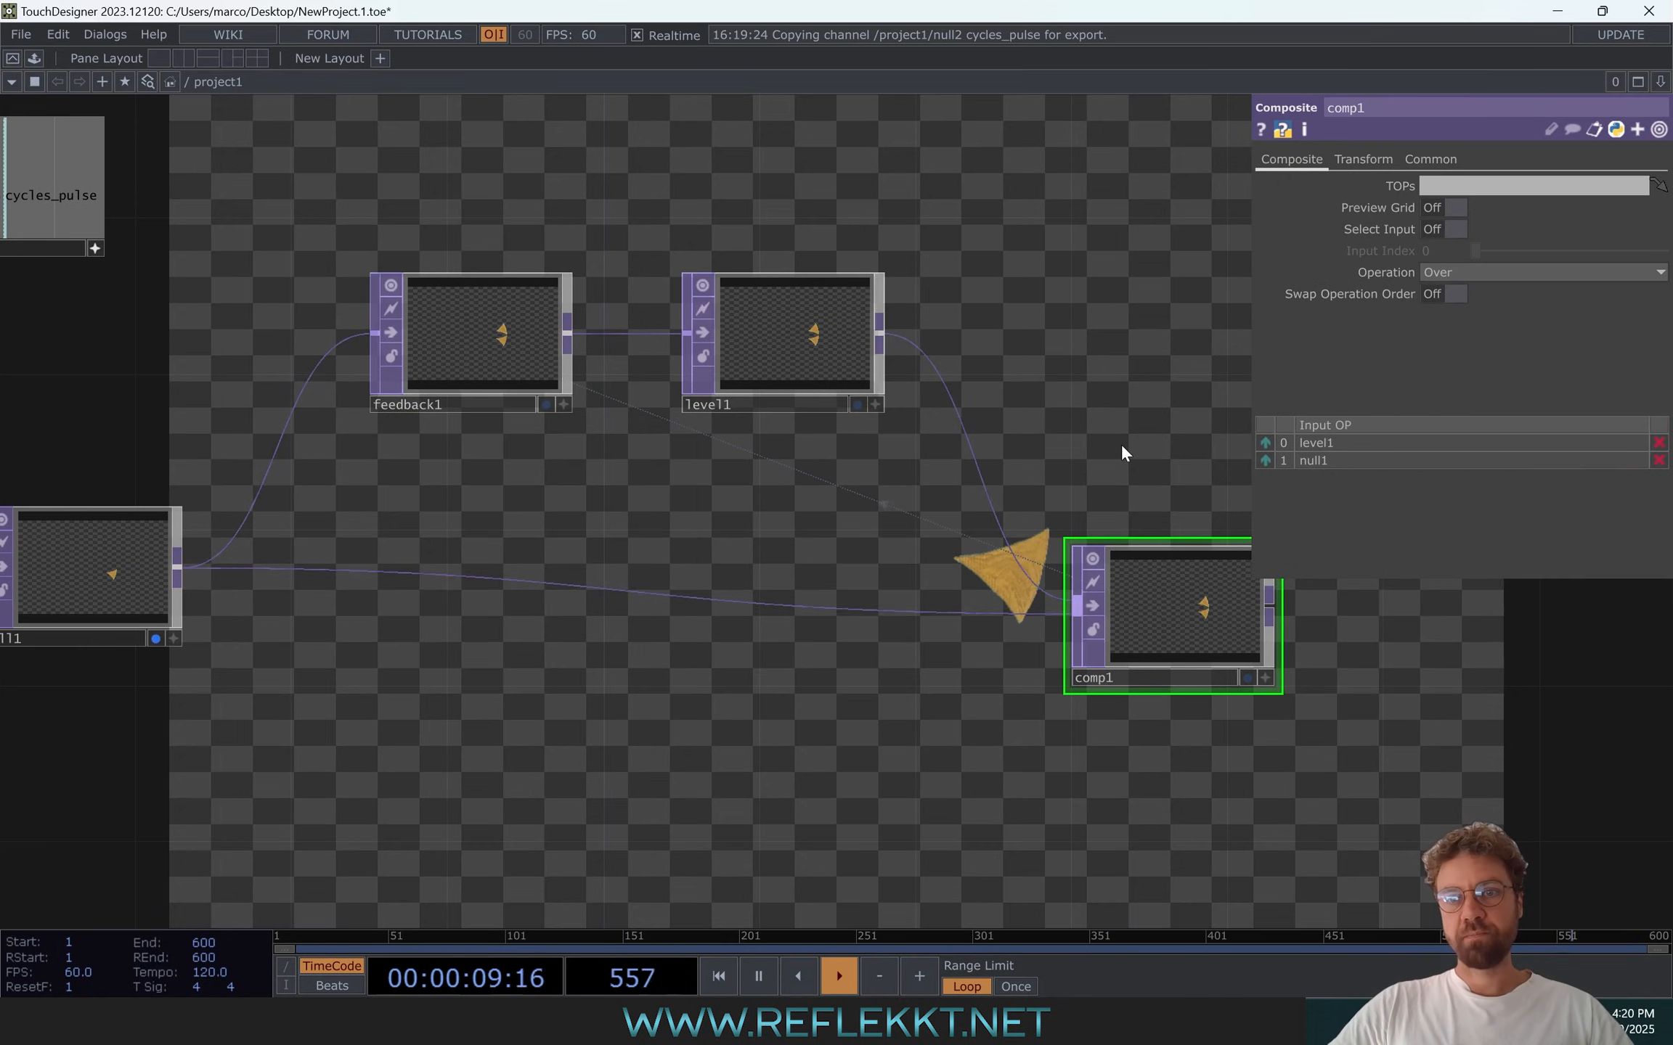
Lower the Level TOP's opacity to about 0.951 so the fed-back images fade
{"action": "left_click", "coordinate": [772, 332]}
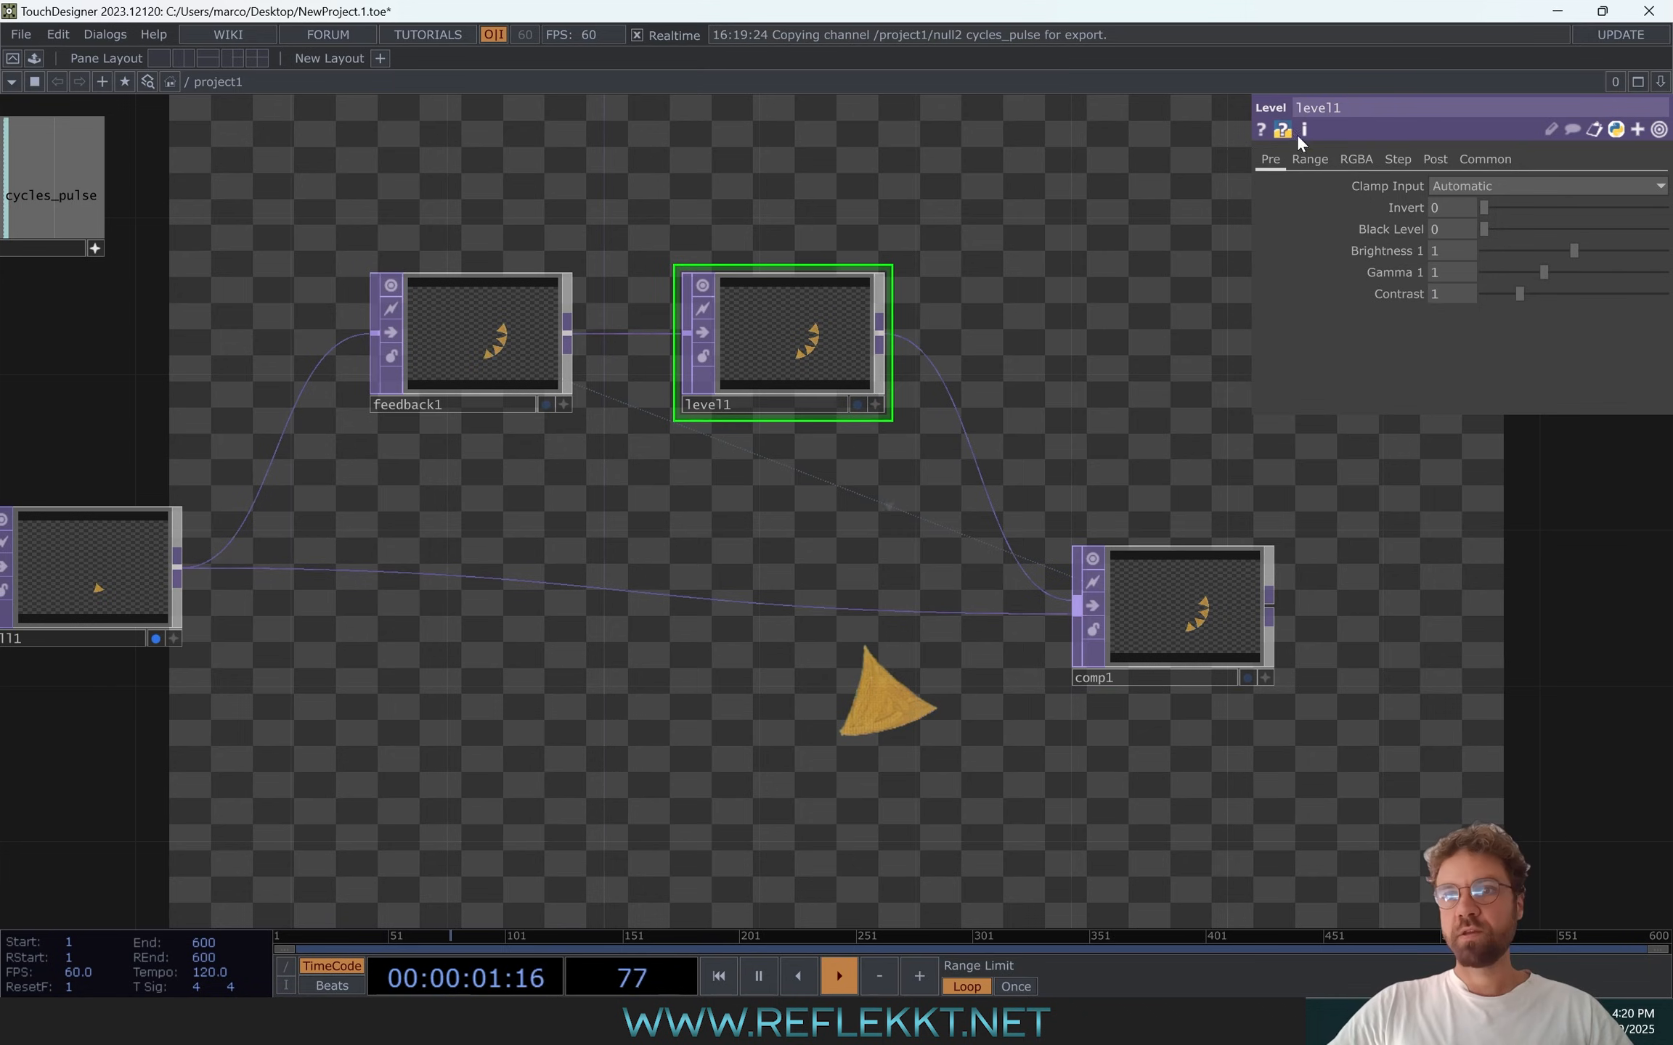
{"action": "left_click", "coordinate": [1437, 158]}
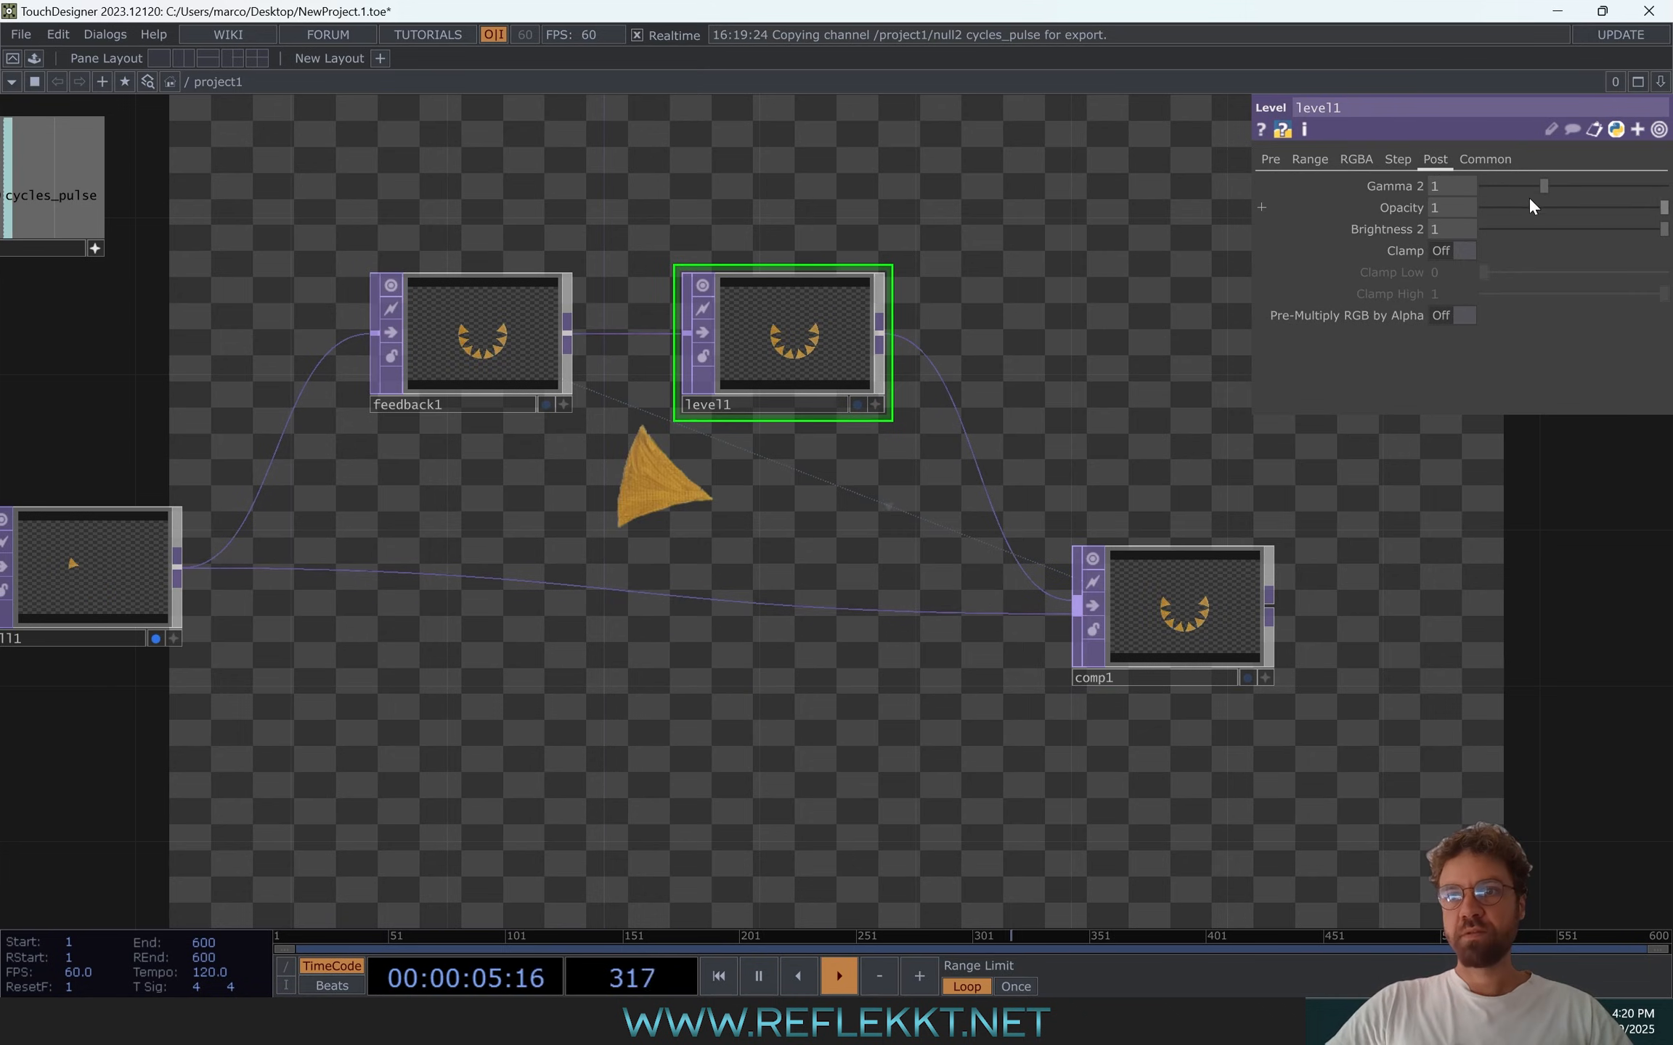
{"action": "left_click_drag", "start_coordinate": [1663, 208], "coordinate": [1655, 210]}
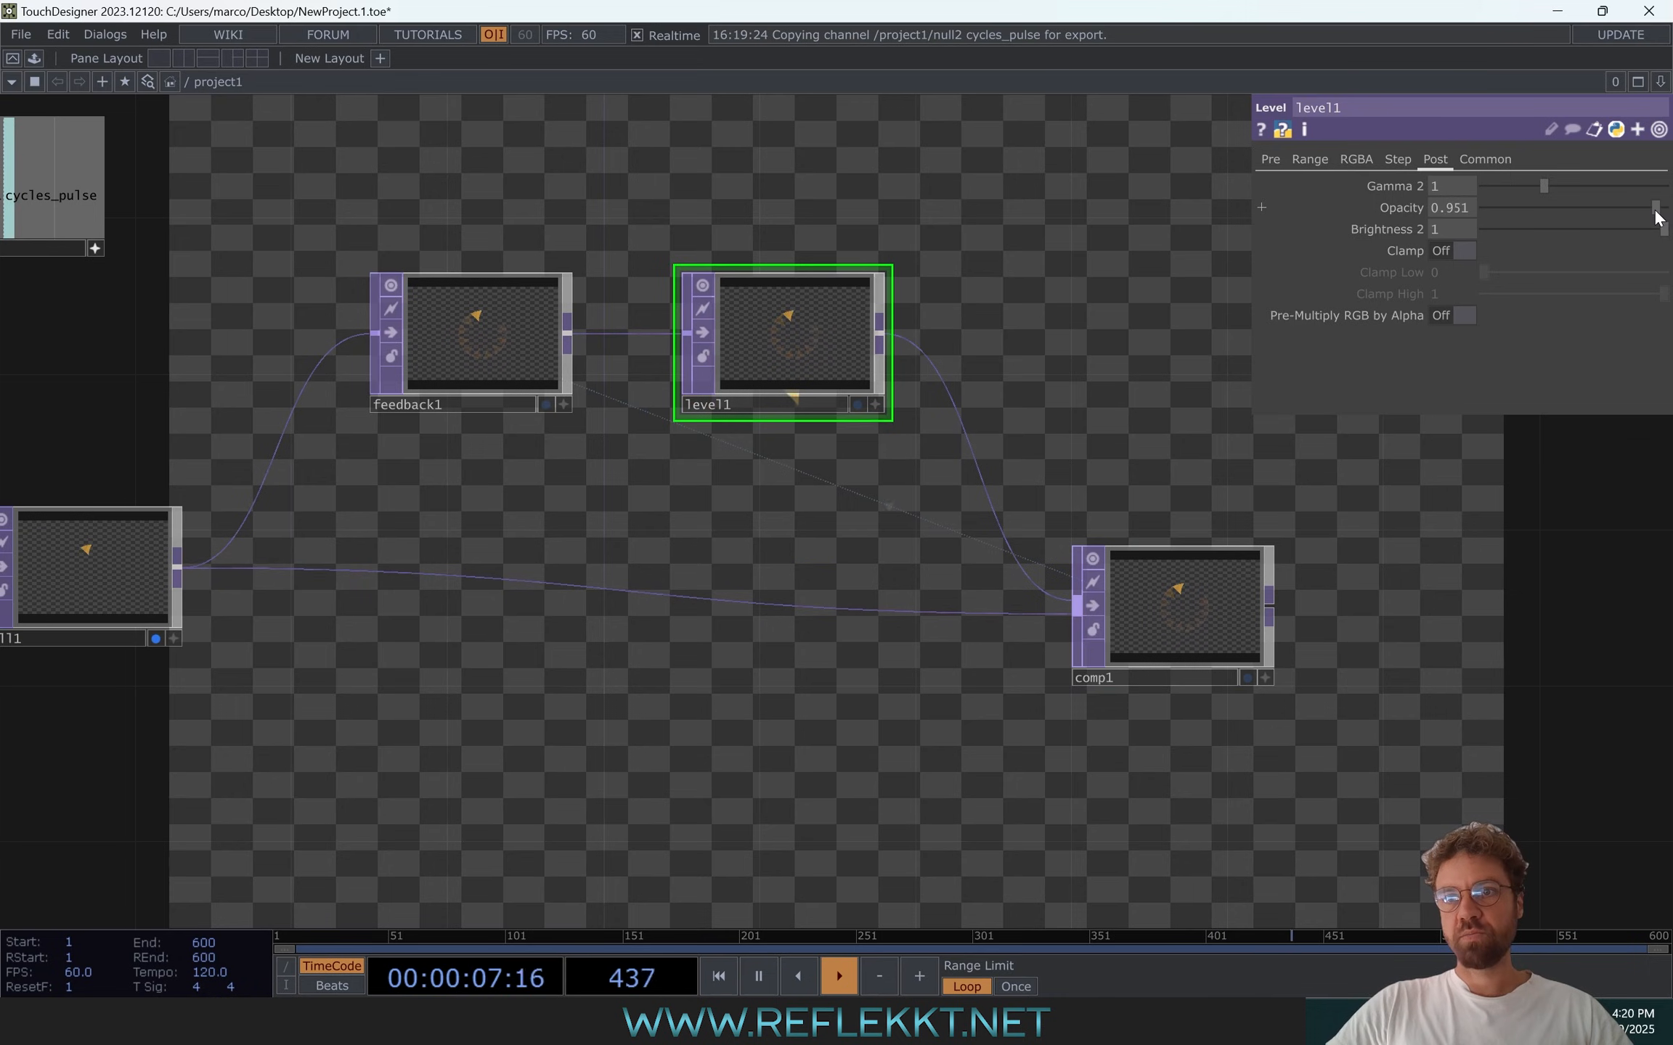
Hide null1 from the background and add a Null TOP after the Composite TOP as the displayed output
{"action": "left_click_drag", "start_coordinate": [1056, 340], "coordinate": [992, 388]}
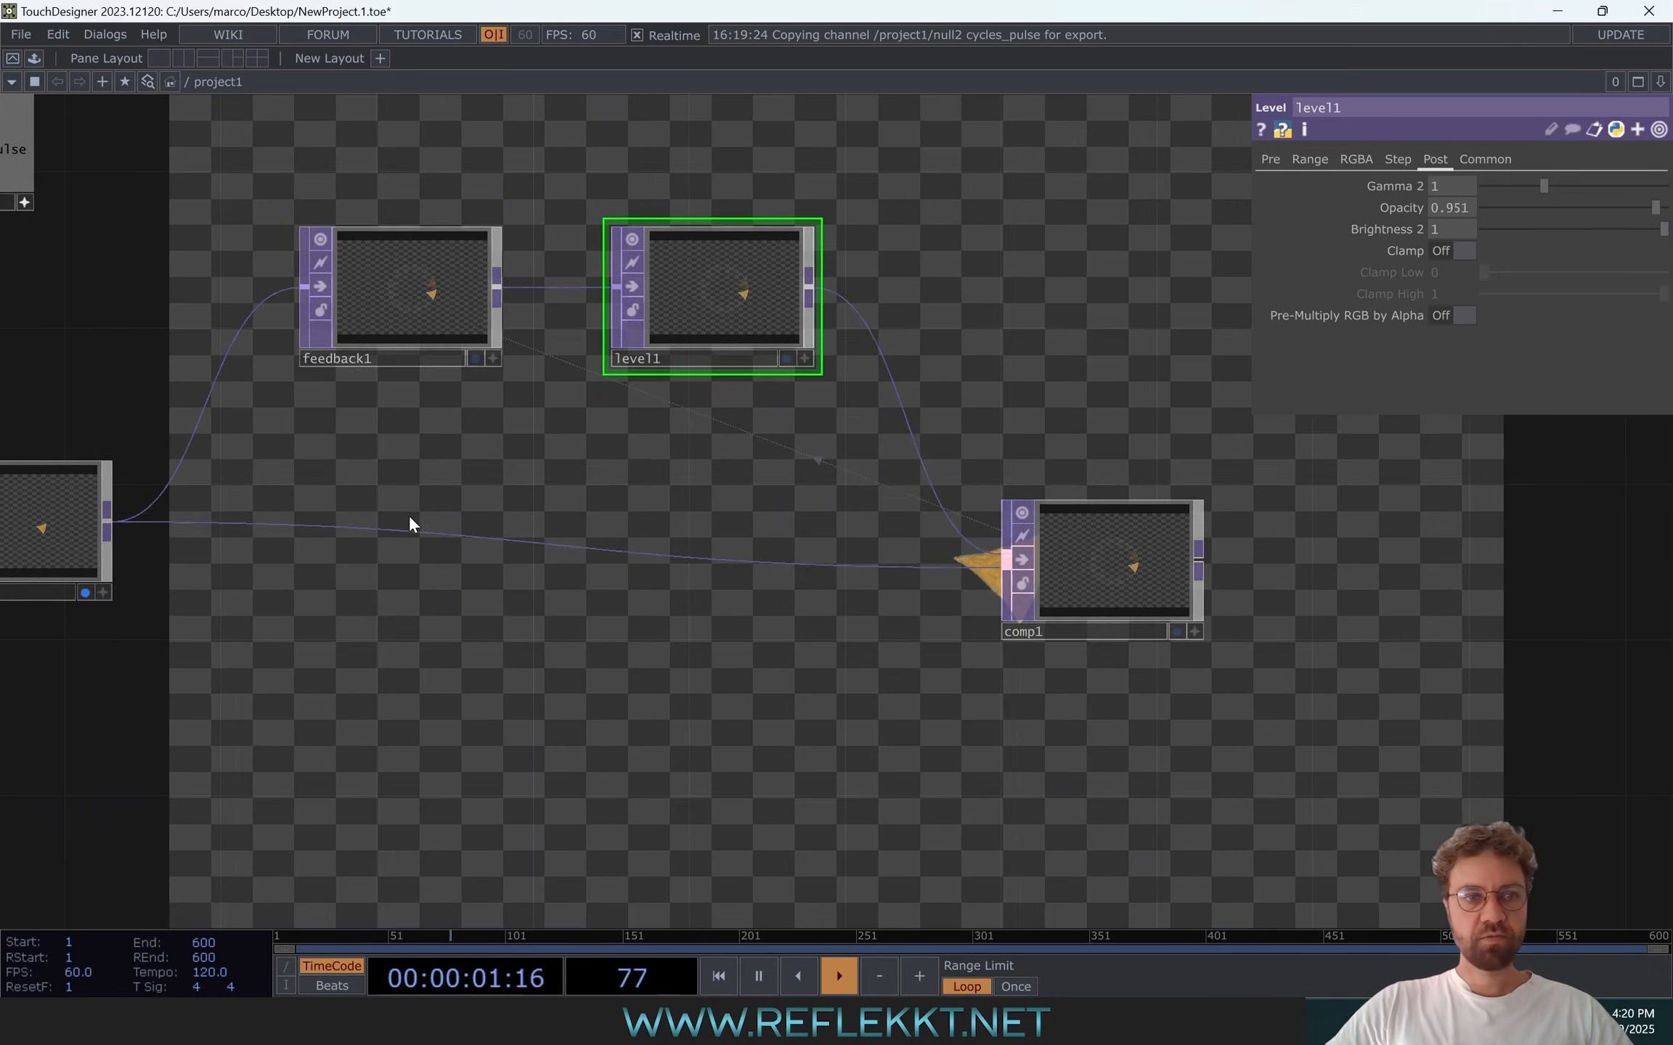
{"action": "left_click_drag", "start_coordinate": [127, 566], "coordinate": [421, 516]}
{"action": "left_click", "coordinate": [385, 546]}
{"action": "left_click_drag", "start_coordinate": [1056, 662], "coordinate": [465, 651]}
{"action": "right_click", "coordinate": [901, 494]}
{"action": "left_click", "coordinate": [834, 439]}
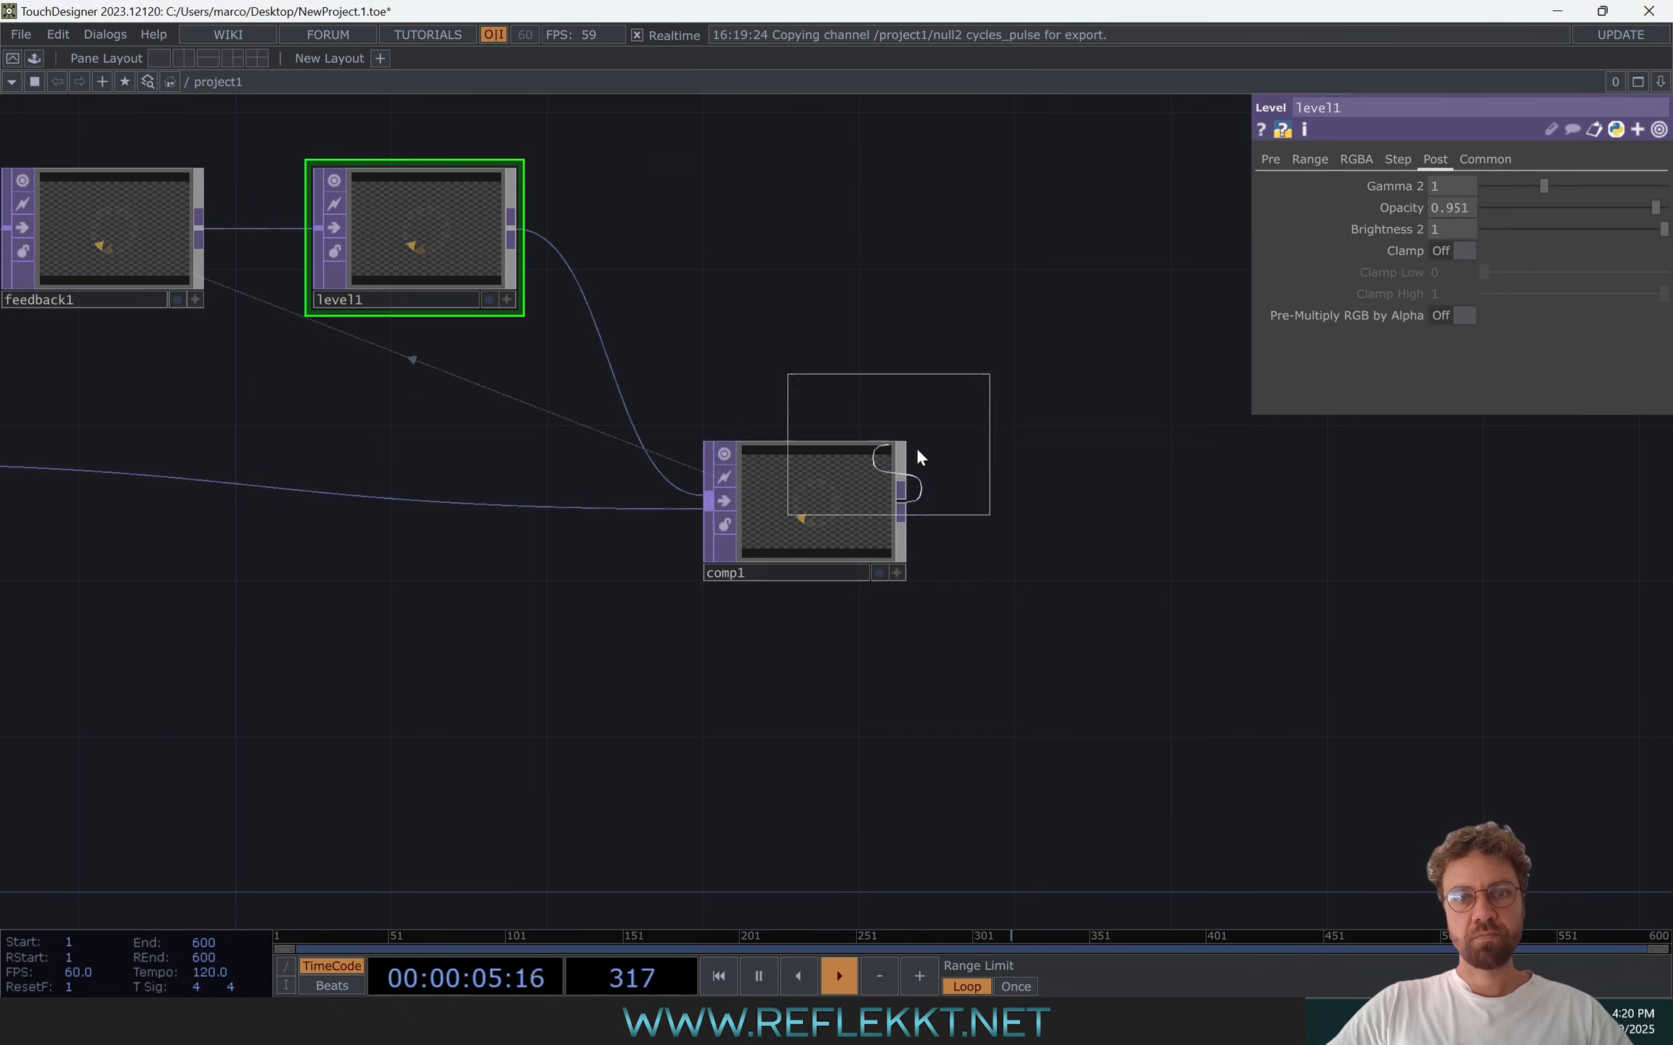
{"action": "left_click", "coordinate": [1184, 515]}
{"action": "left_click", "coordinate": [1229, 573]}
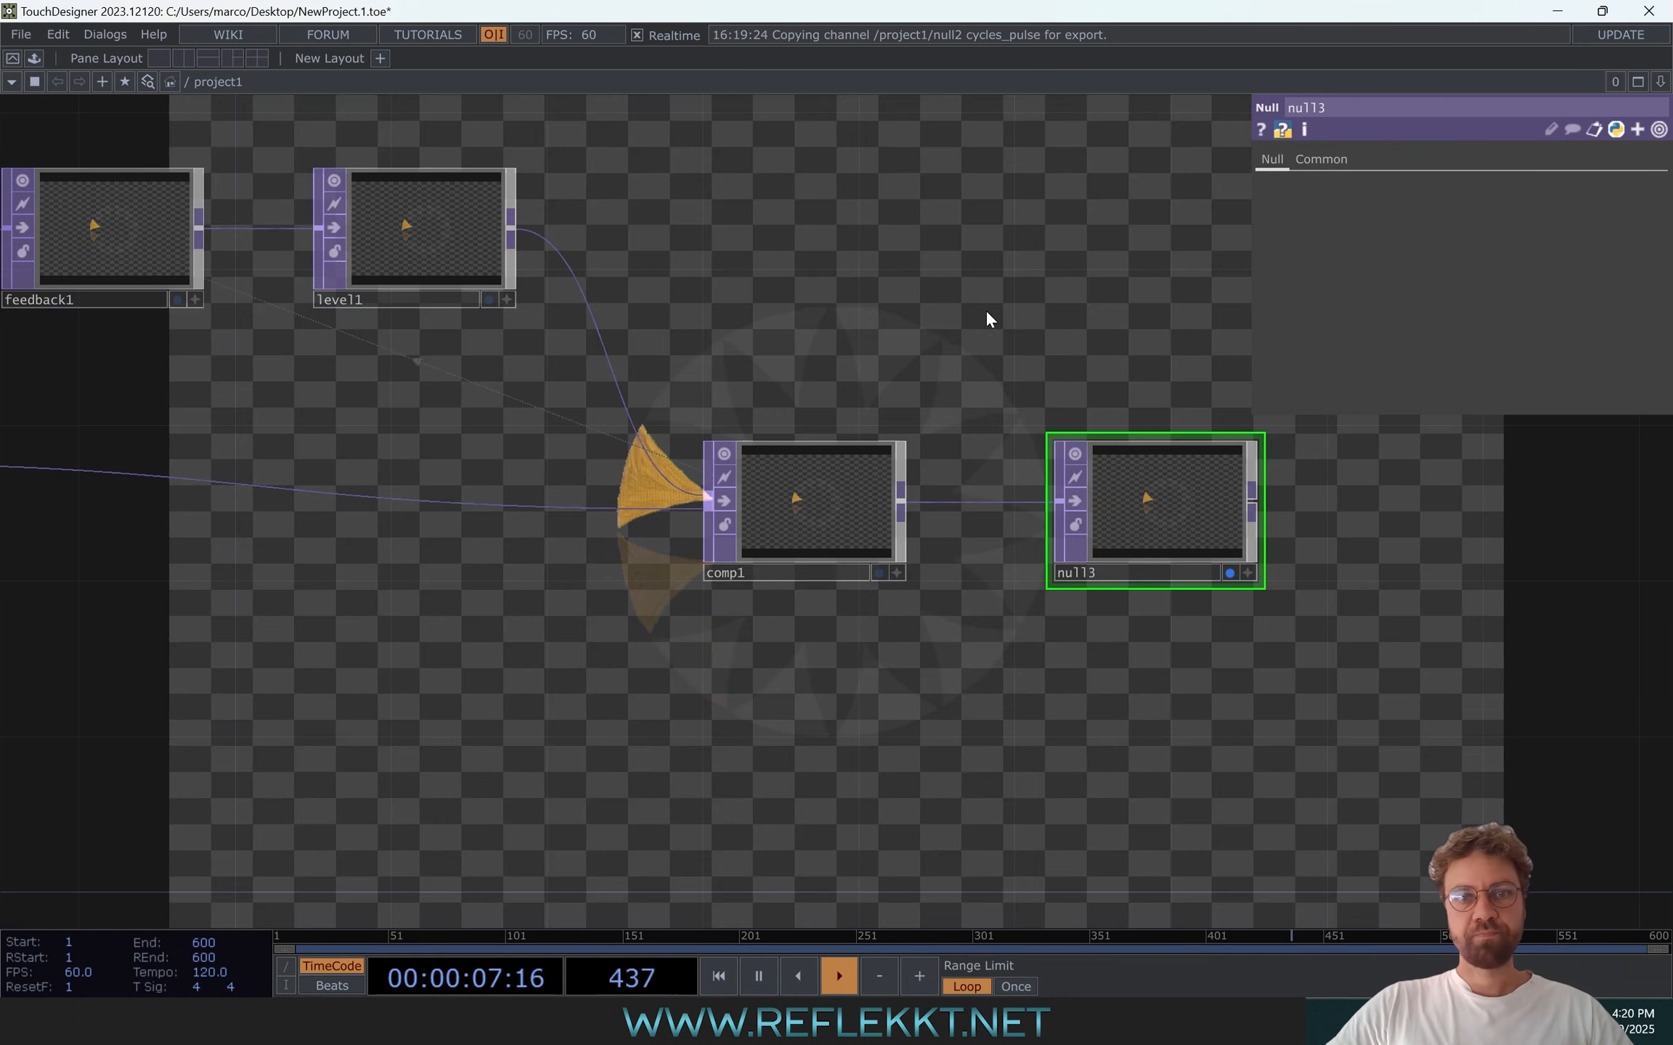
Examine the feedback trail in the Composite TOP's output up close
{"action": "left_click_drag", "start_coordinate": [944, 310], "coordinate": [885, 396]}
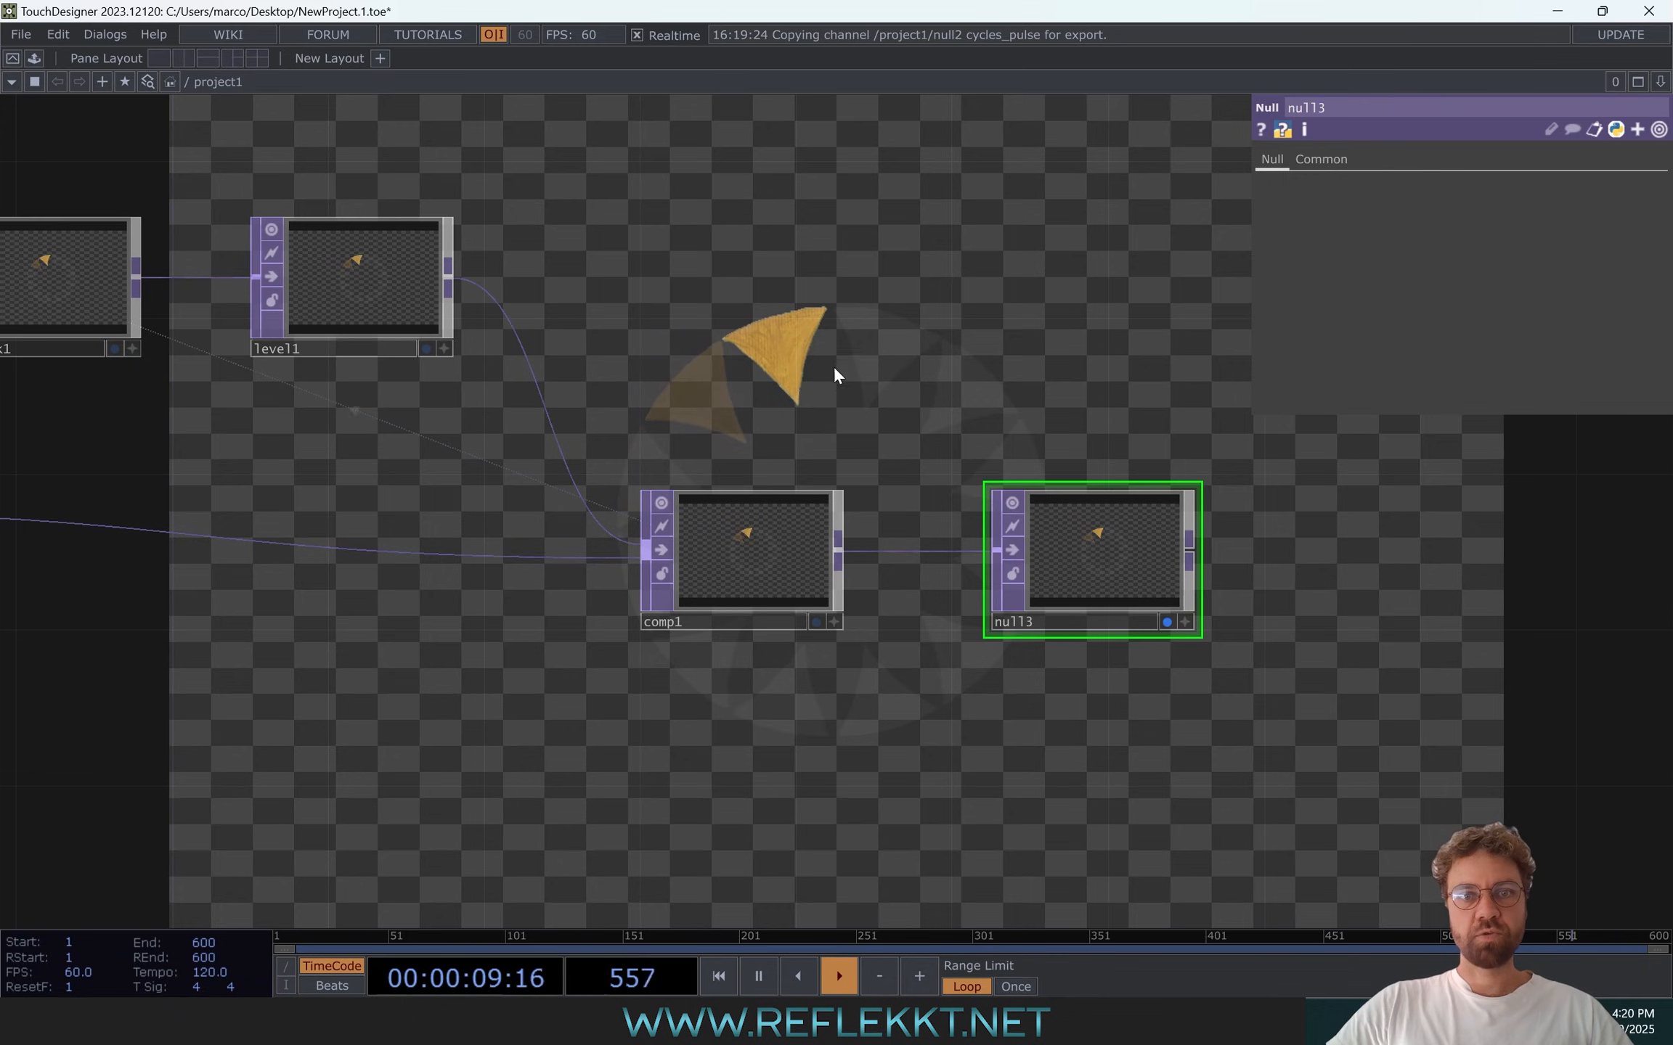
{"action": "scroll", "coordinate": [697, 508], "scroll_direction": "up", "scroll_amount": 5}
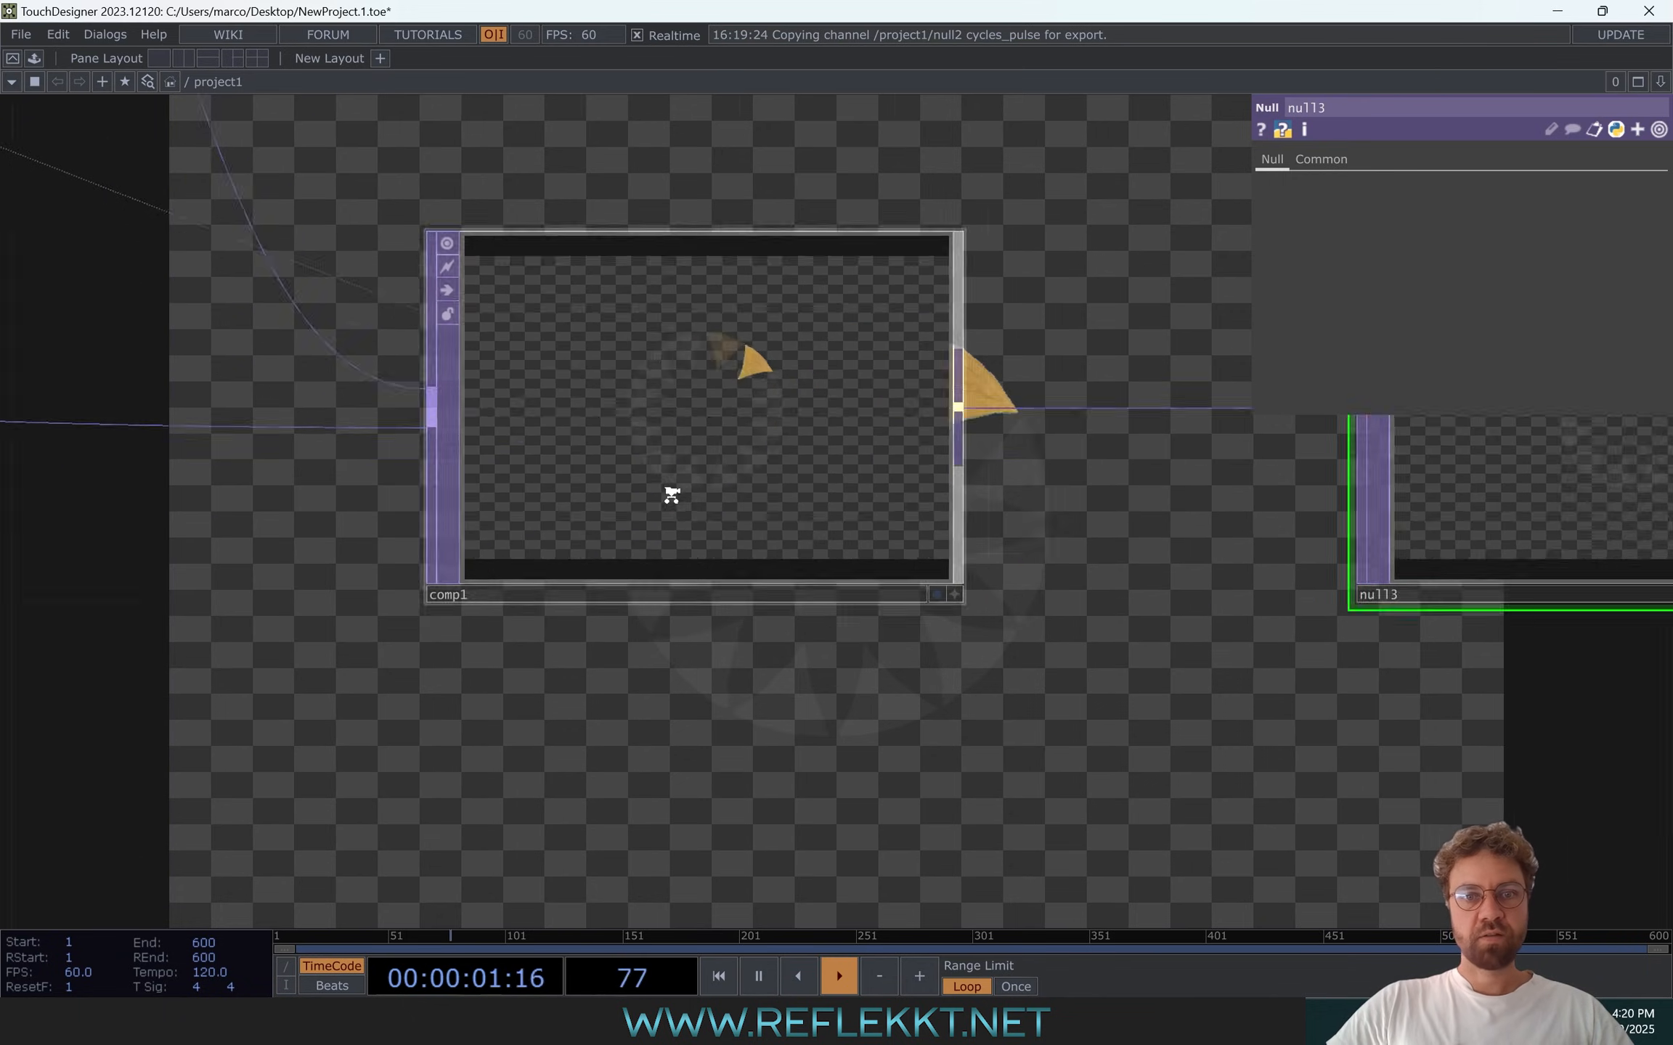
{"action": "scroll", "coordinate": [671, 496], "scroll_direction": "up", "scroll_amount": 5}
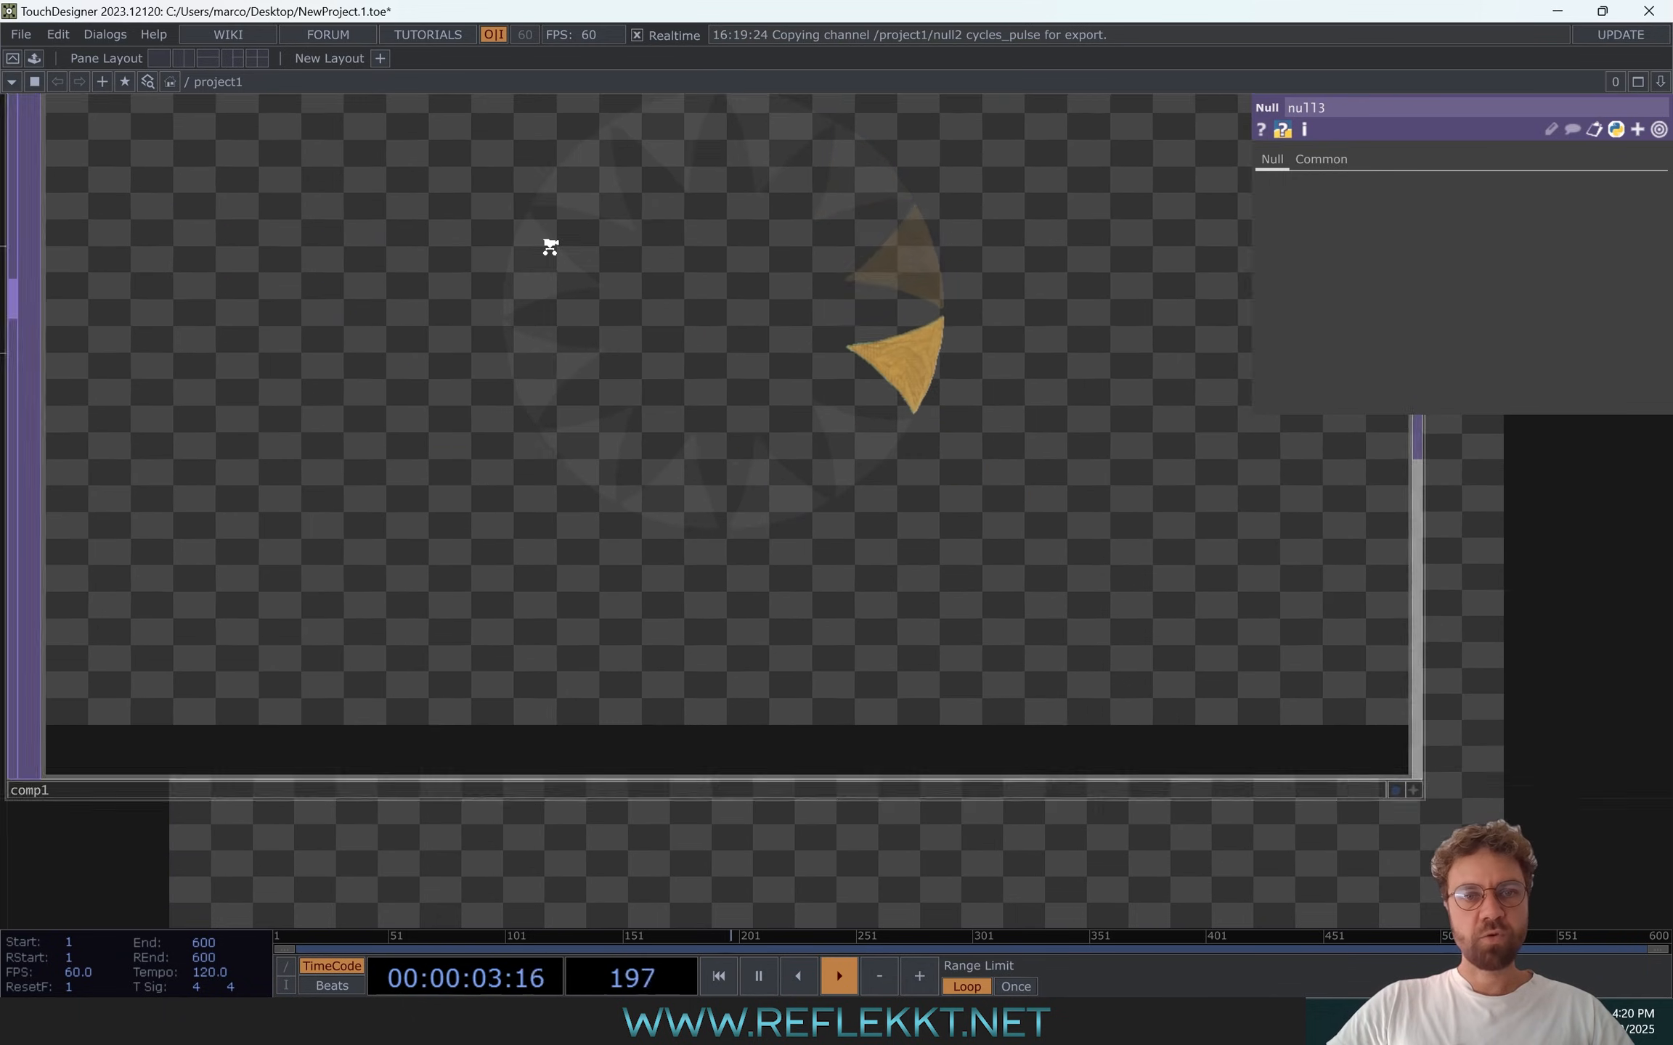
{"action": "scroll", "coordinate": [550, 247], "scroll_direction": "down", "scroll_amount": 10}
{"action": "scroll", "coordinate": [558, 254], "scroll_direction": "up", "scroll_amount": 5}
{"action": "scroll", "coordinate": [552, 256], "scroll_direction": "down", "scroll_amount": 5}
Insert a Resolution TOP into the connection between switch1 and null1
{"action": "left_click_drag", "start_coordinate": [591, 477], "coordinate": [1138, 563]}
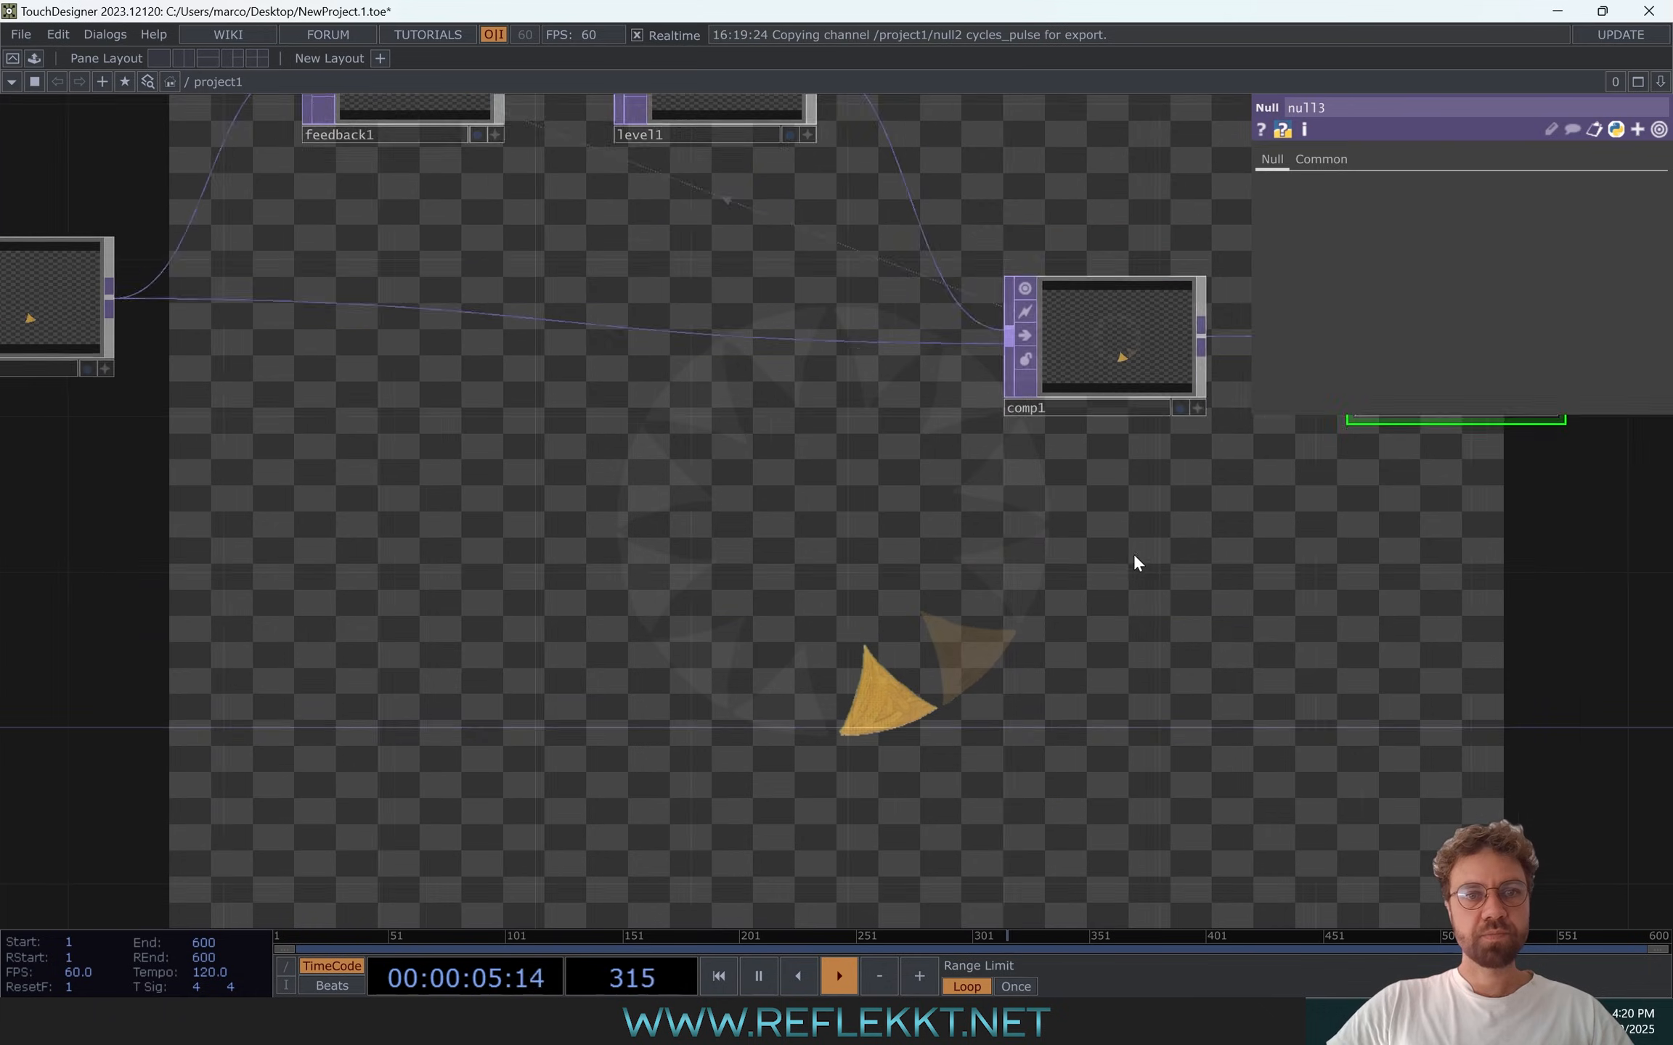
{"action": "left_click_drag", "start_coordinate": [639, 508], "coordinate": [998, 607]}
{"action": "left_click_drag", "start_coordinate": [918, 497], "coordinate": [1399, 557]}
{"action": "left_click_drag", "start_coordinate": [717, 628], "coordinate": [720, 629]}
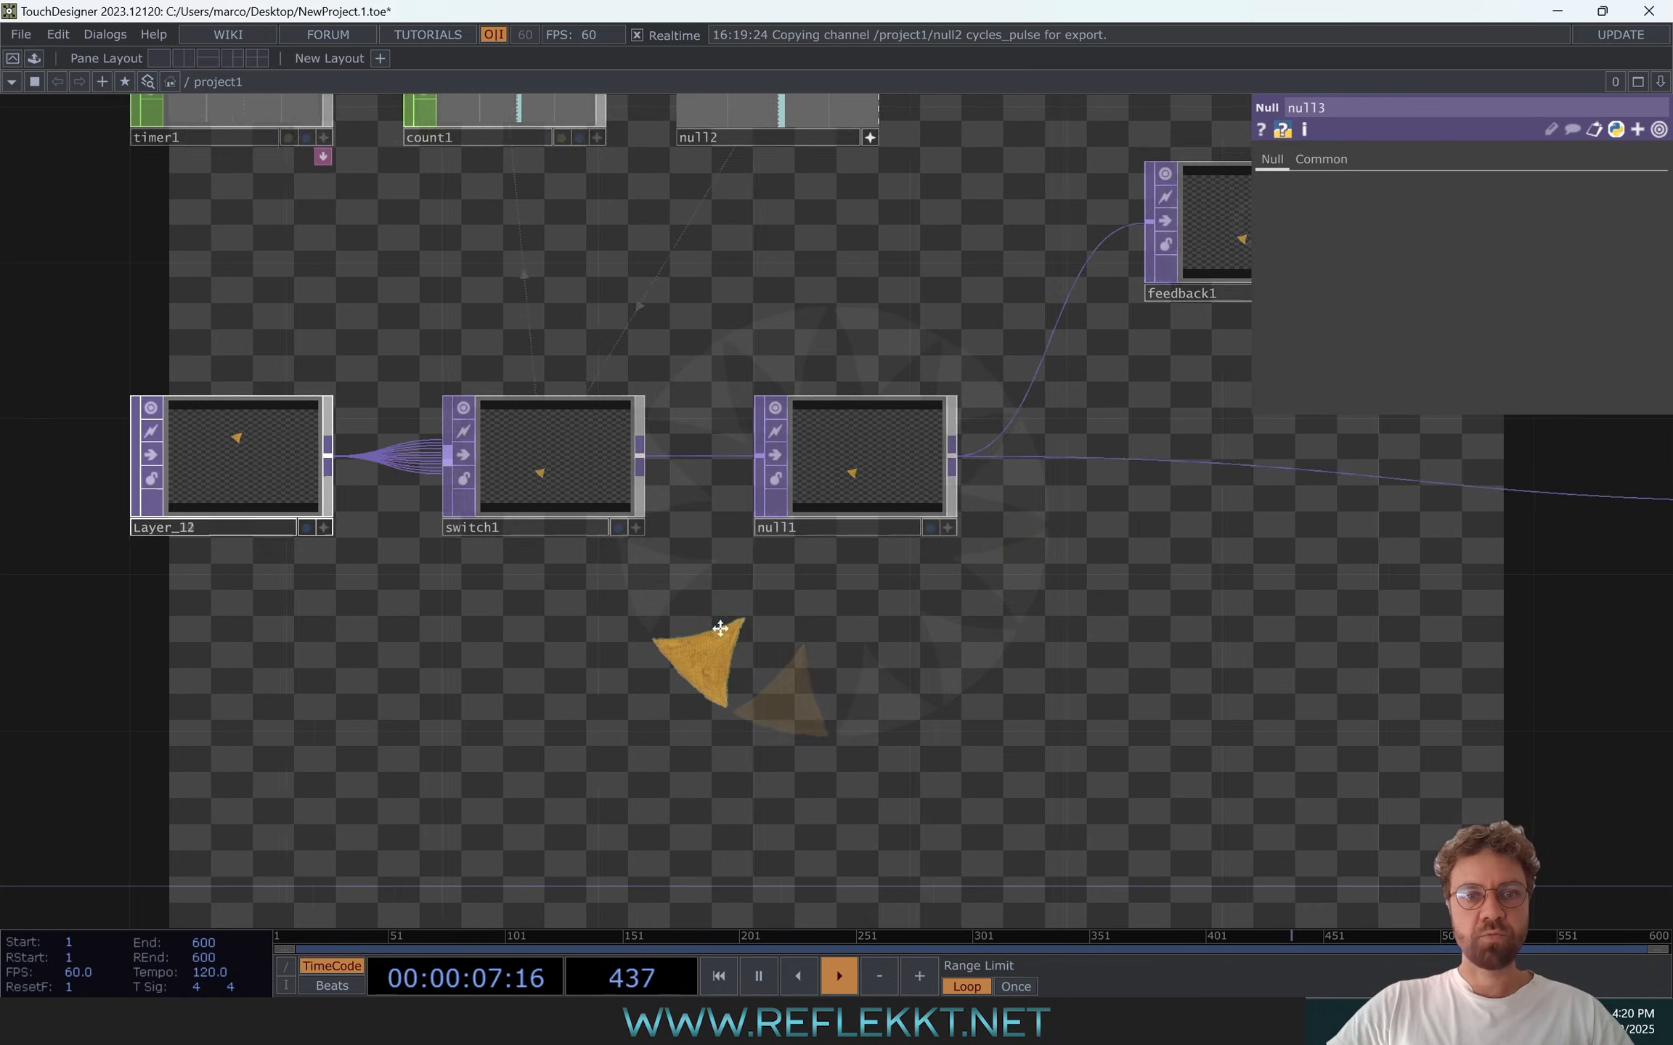
{"action": "scroll", "coordinate": [720, 628], "scroll_direction": "down", "scroll_amount": 4}
{"action": "left_click", "coordinate": [410, 541]}
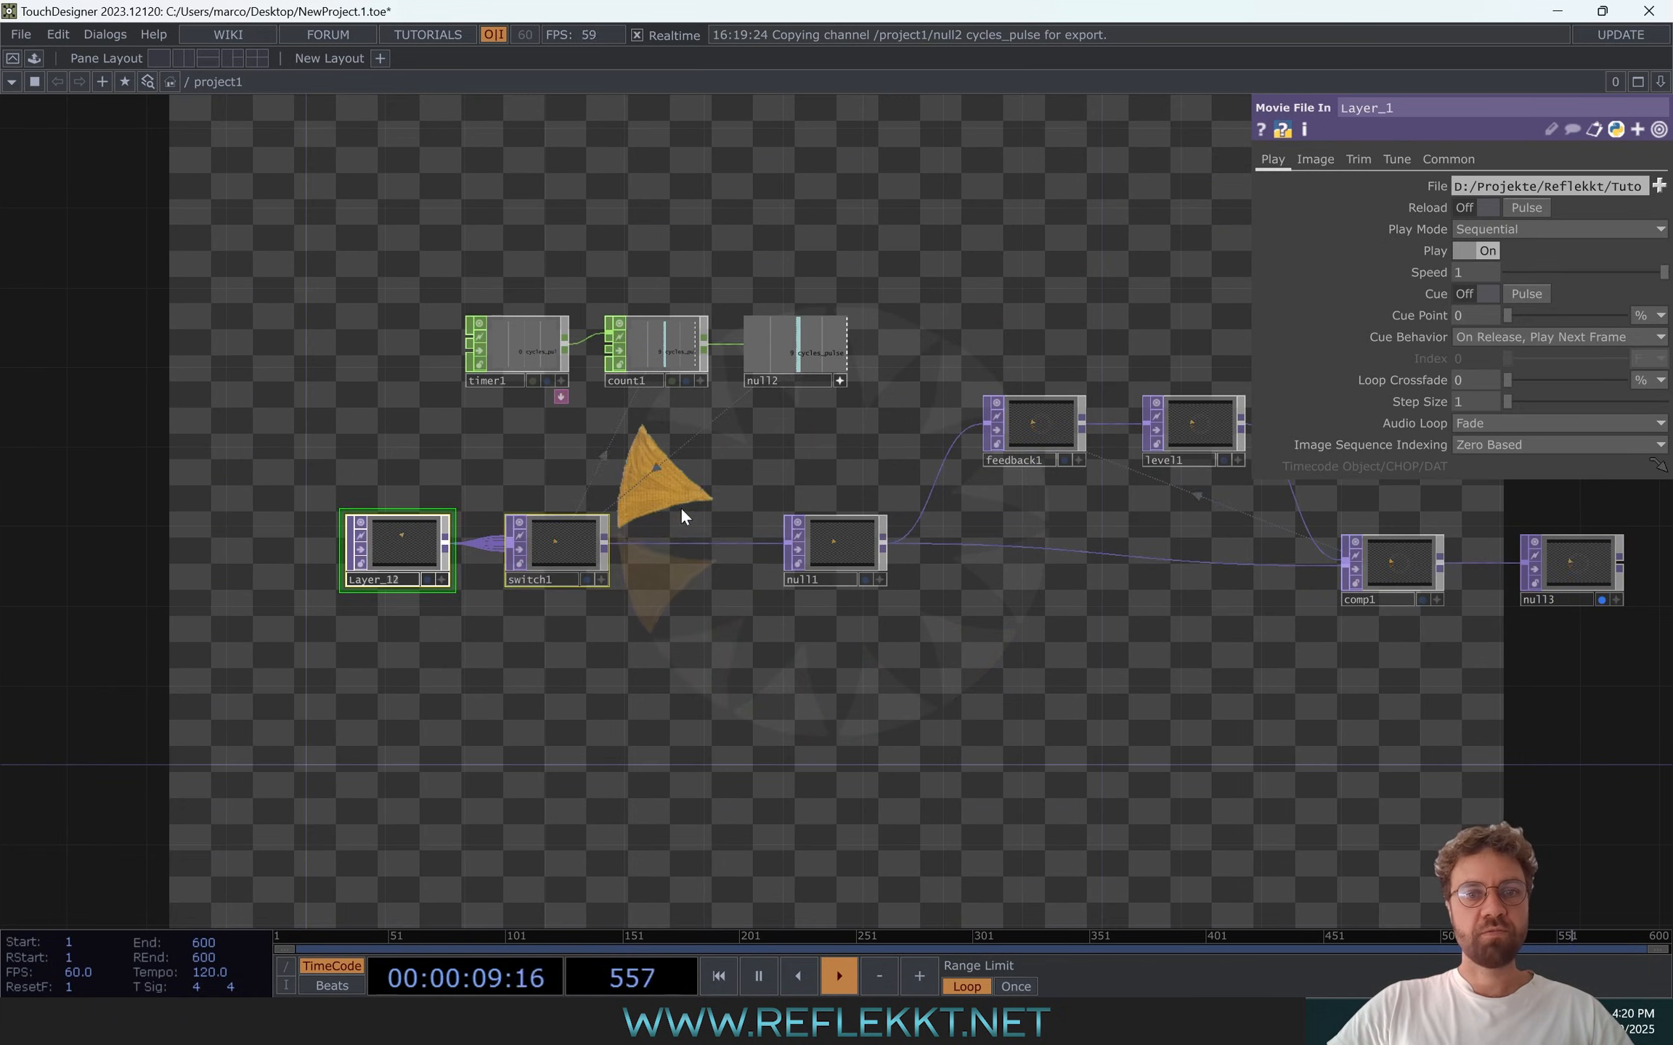
{"action": "scroll", "coordinate": [686, 517], "scroll_direction": "up", "scroll_amount": 5}
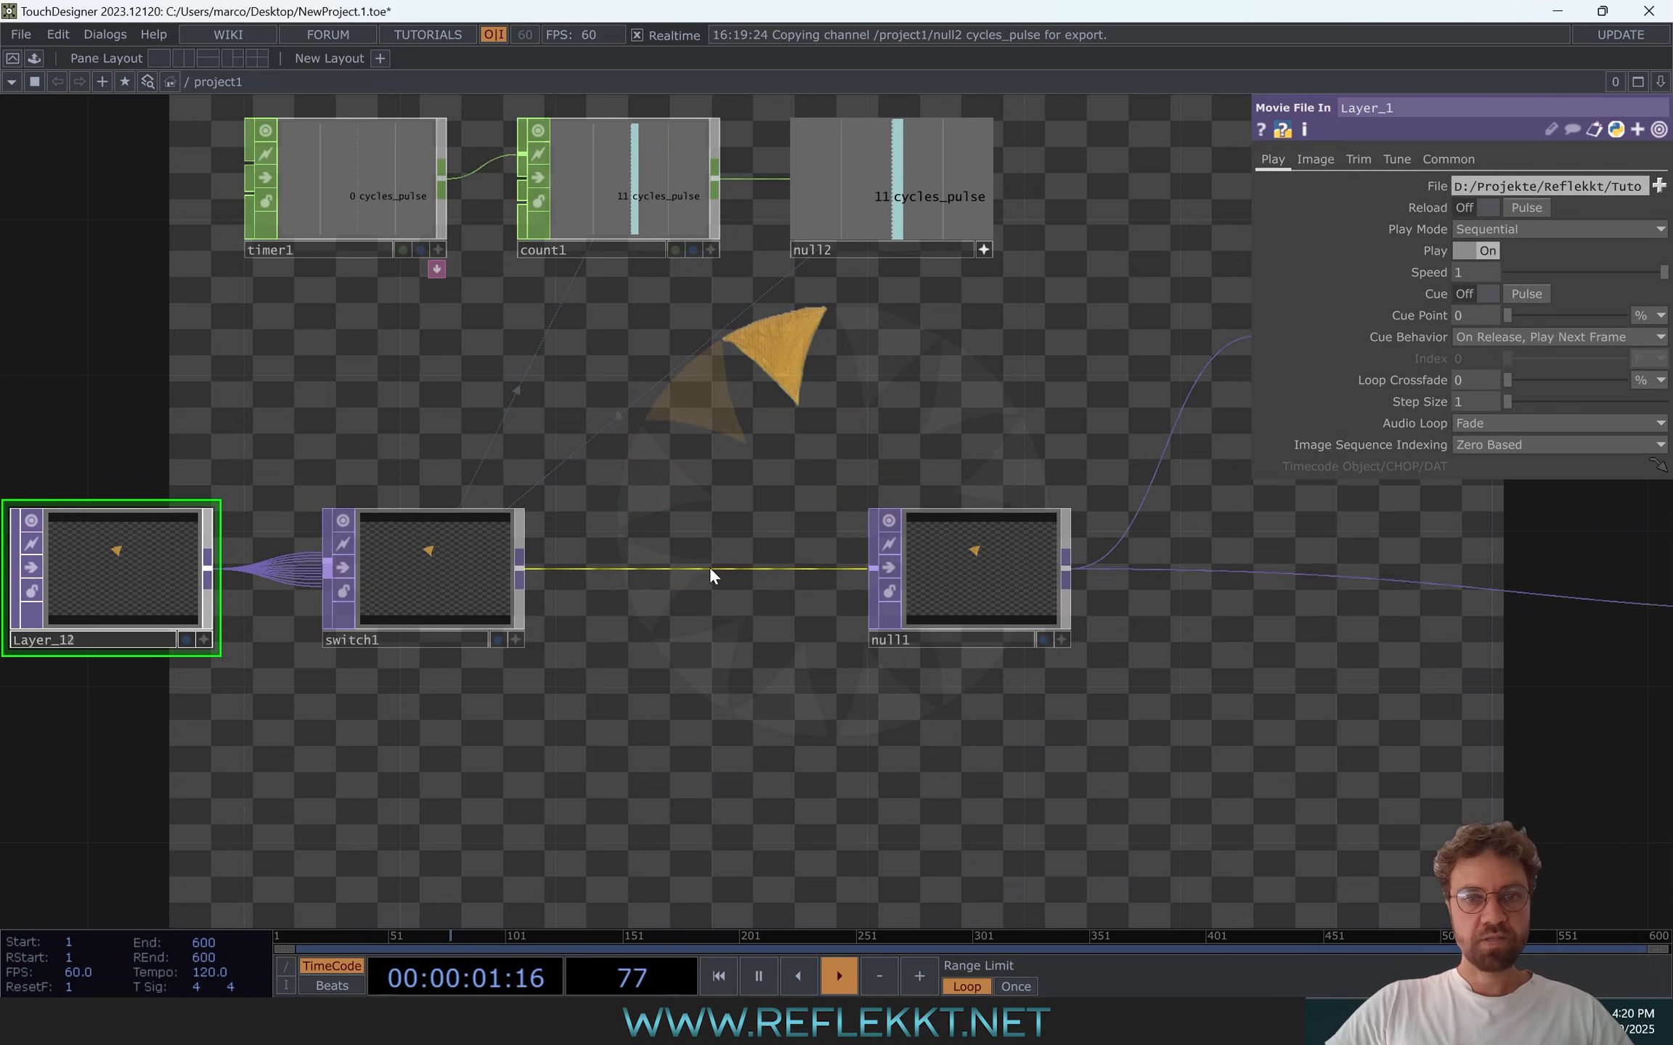
{"action": "right_click", "coordinate": [710, 566]}
{"action": "left_click", "coordinate": [741, 550]}
{"action": "type", "text": "res"}
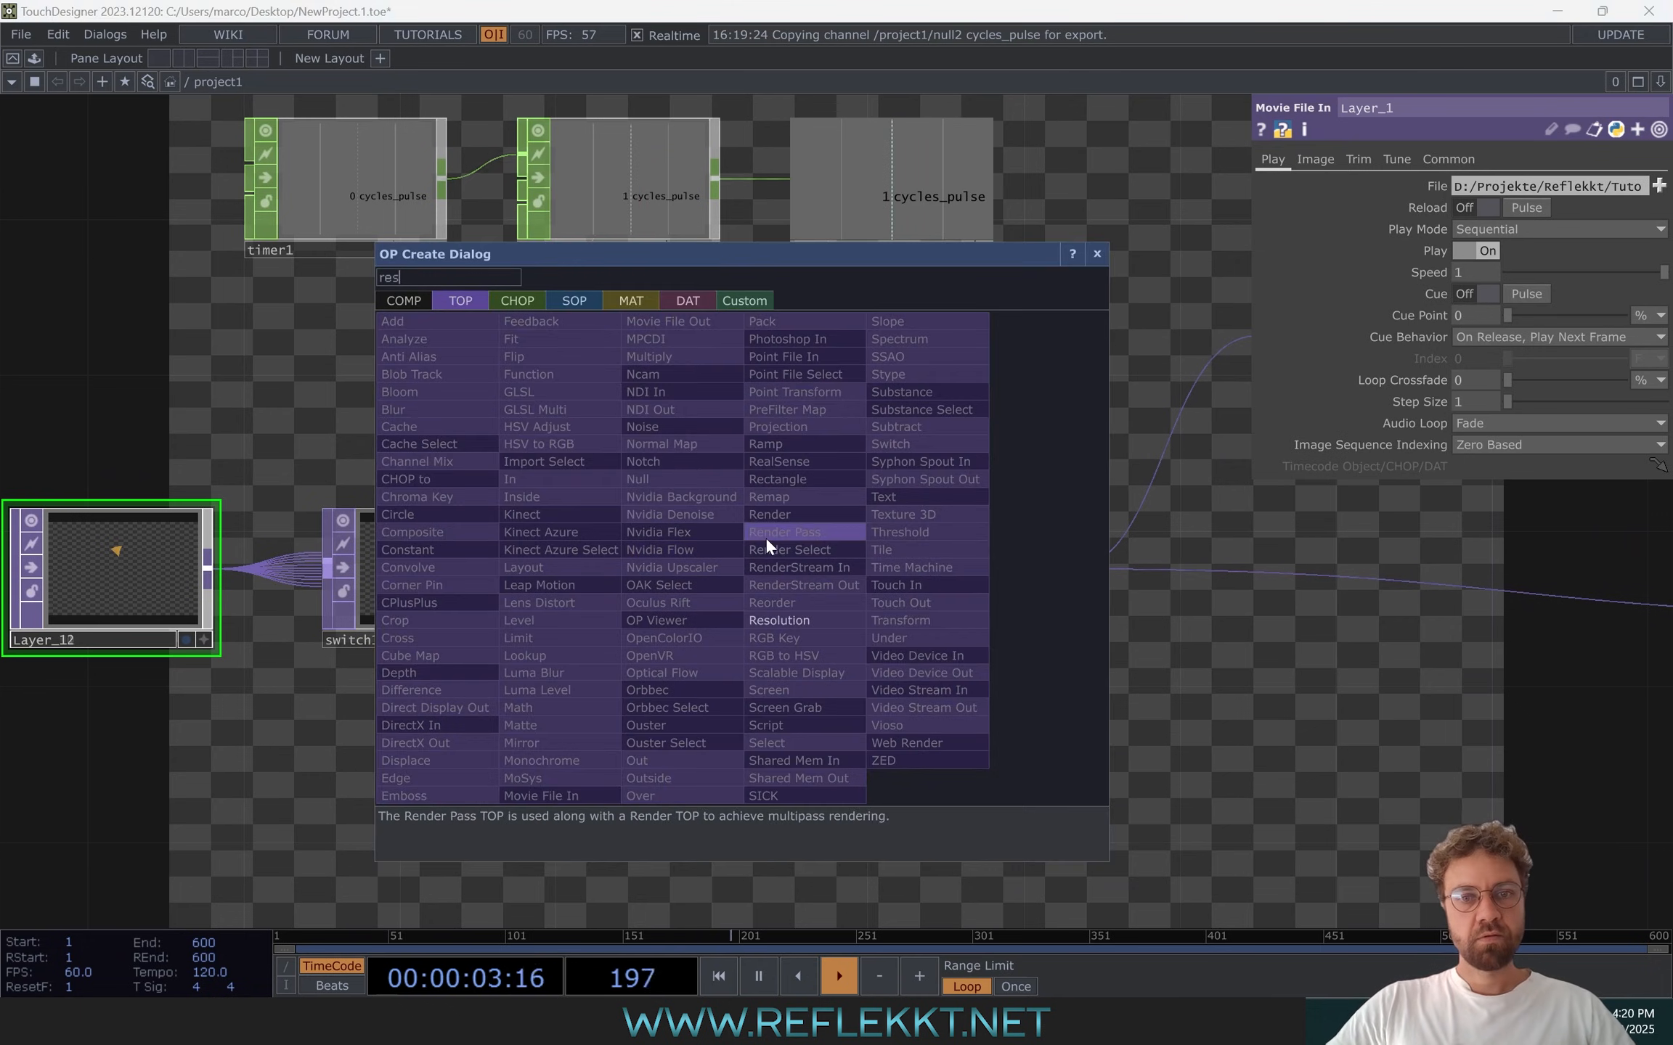
{"action": "left_click", "coordinate": [817, 624]}
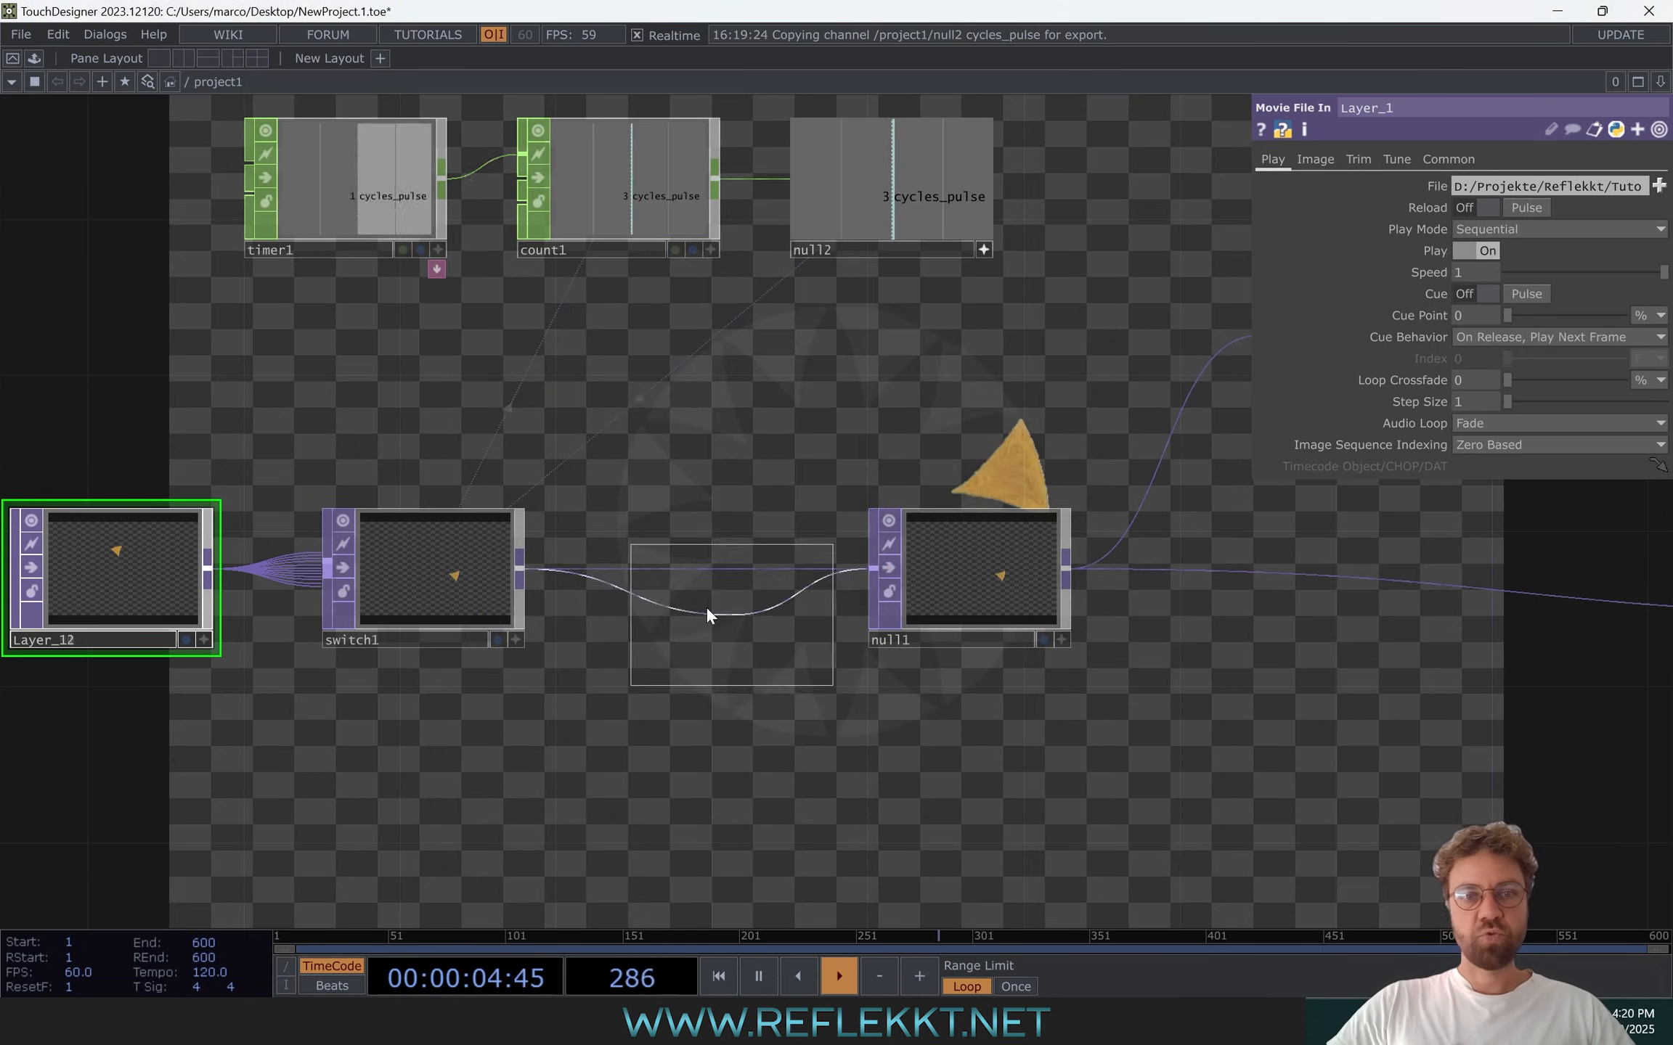
{"action": "left_click", "coordinate": [704, 567]}
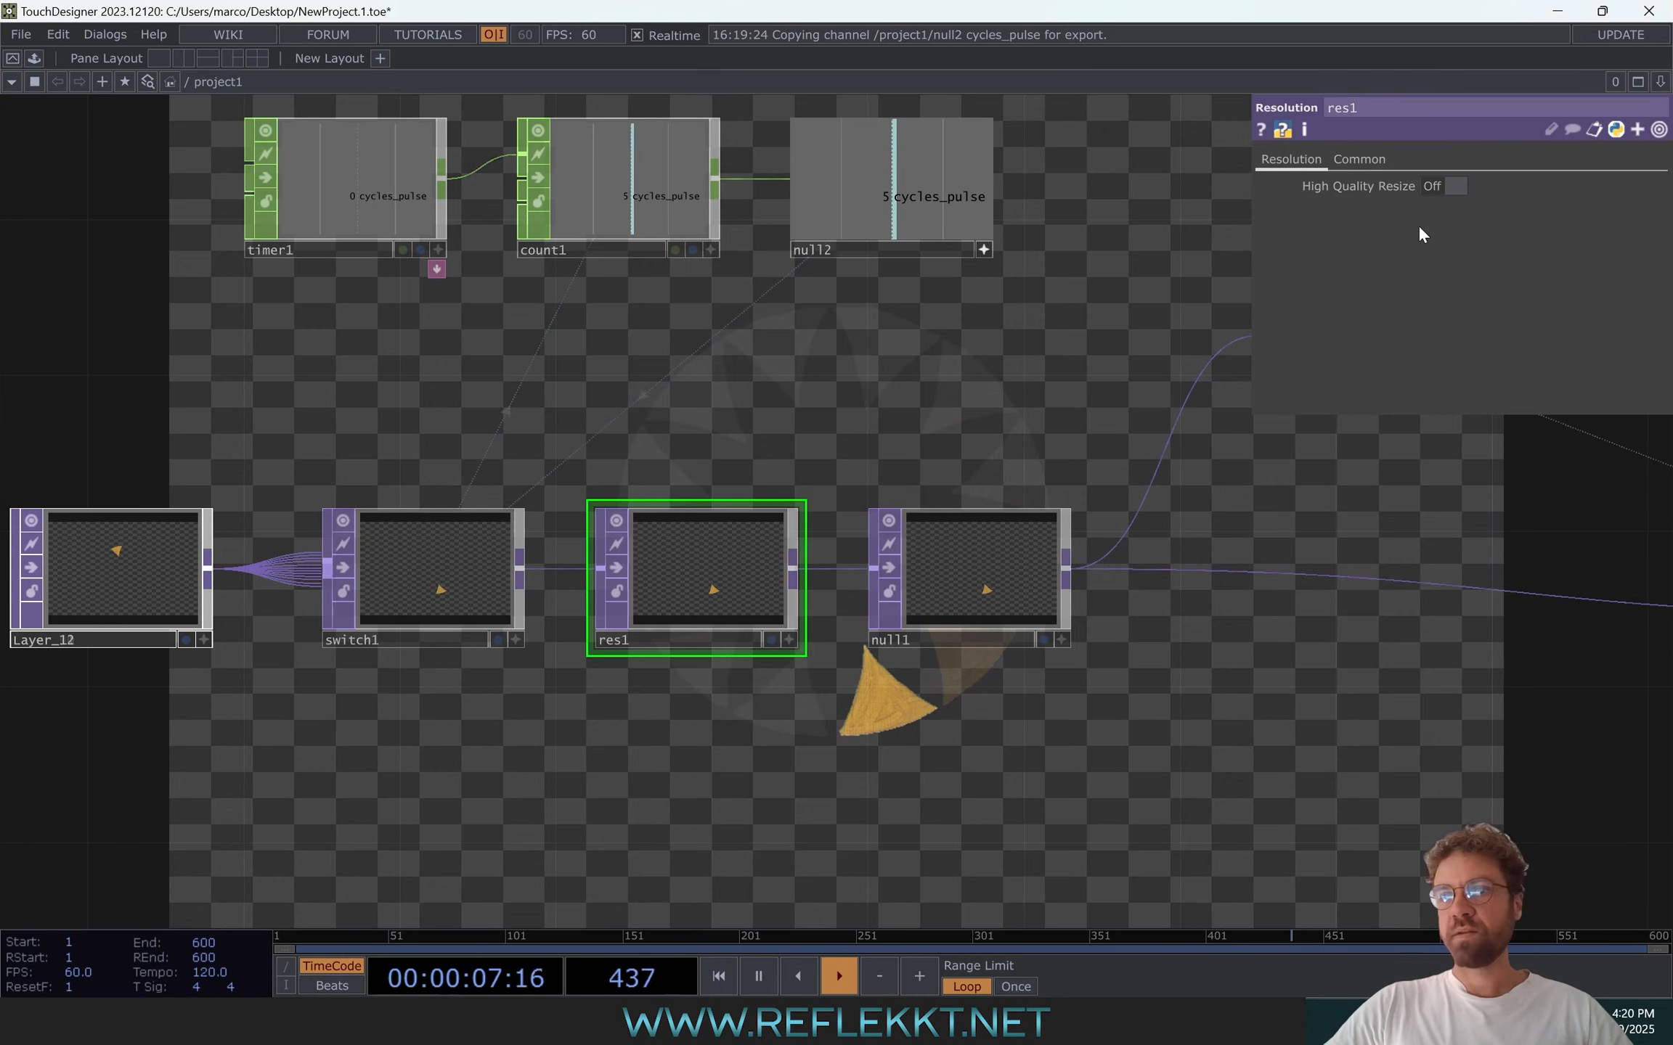
Set the Resolution TOP's pixel format to 32-bit float (RGBA) and check the fading trail in the output
{"action": "left_click", "coordinate": [1362, 158]}
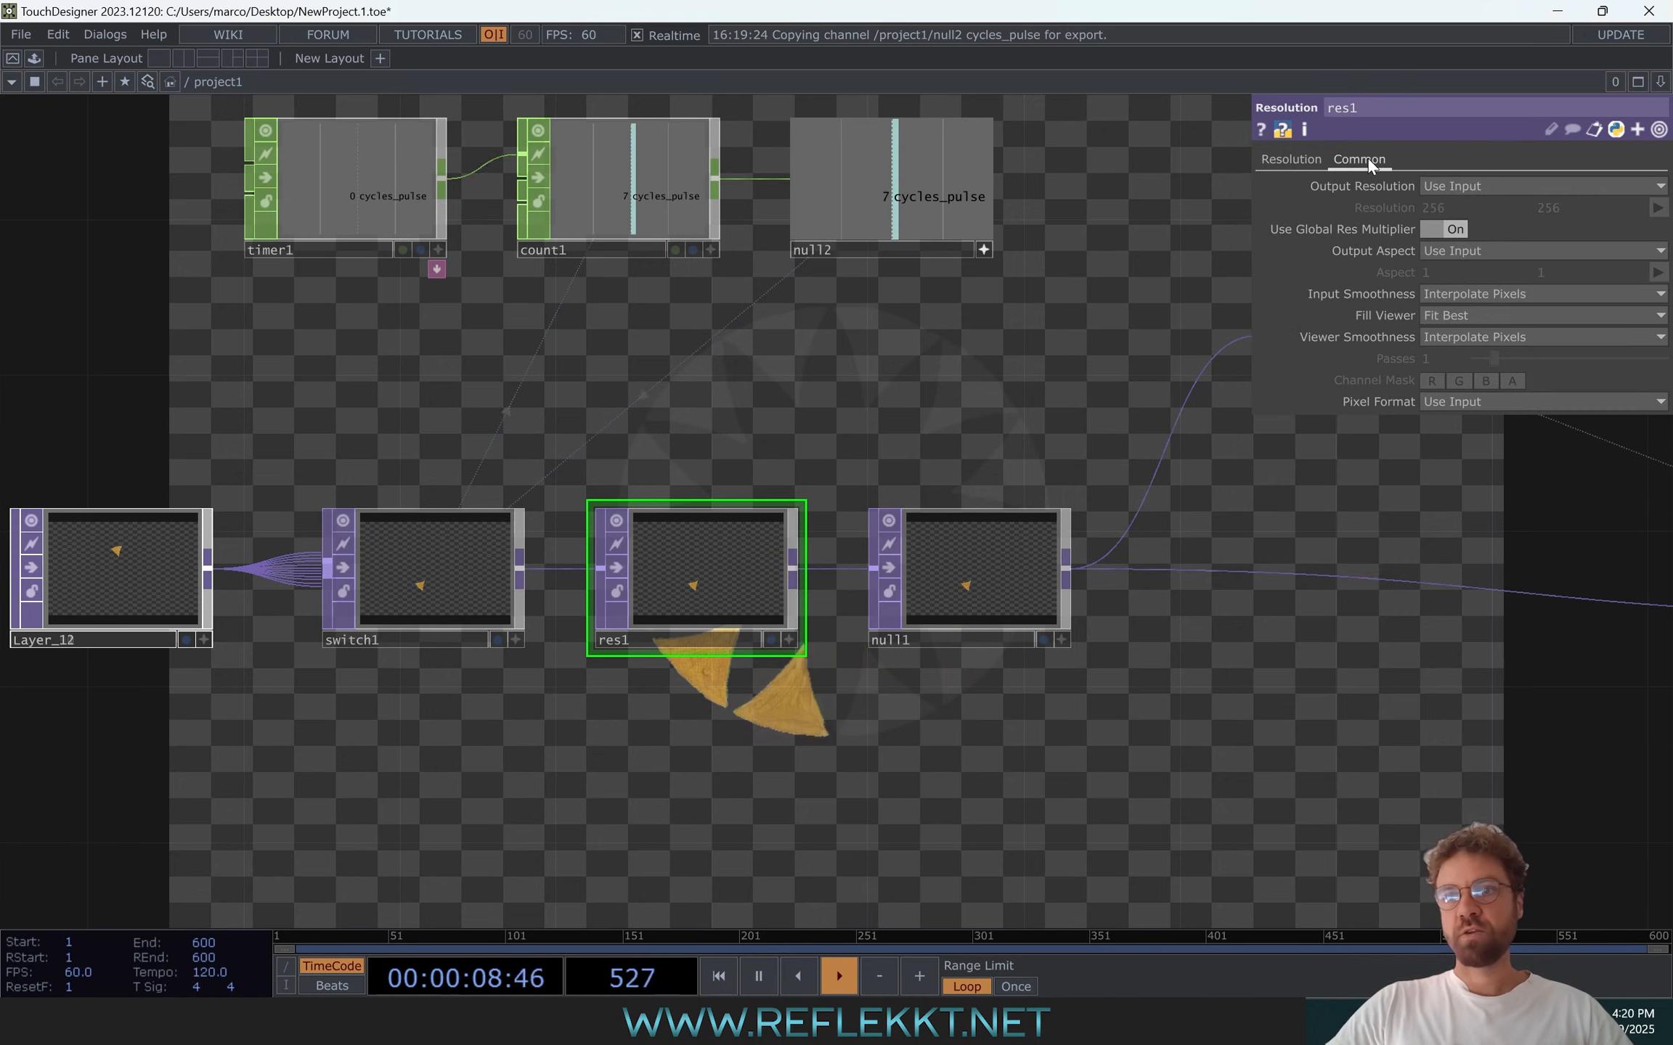
{"action": "left_click", "coordinate": [1474, 401]}
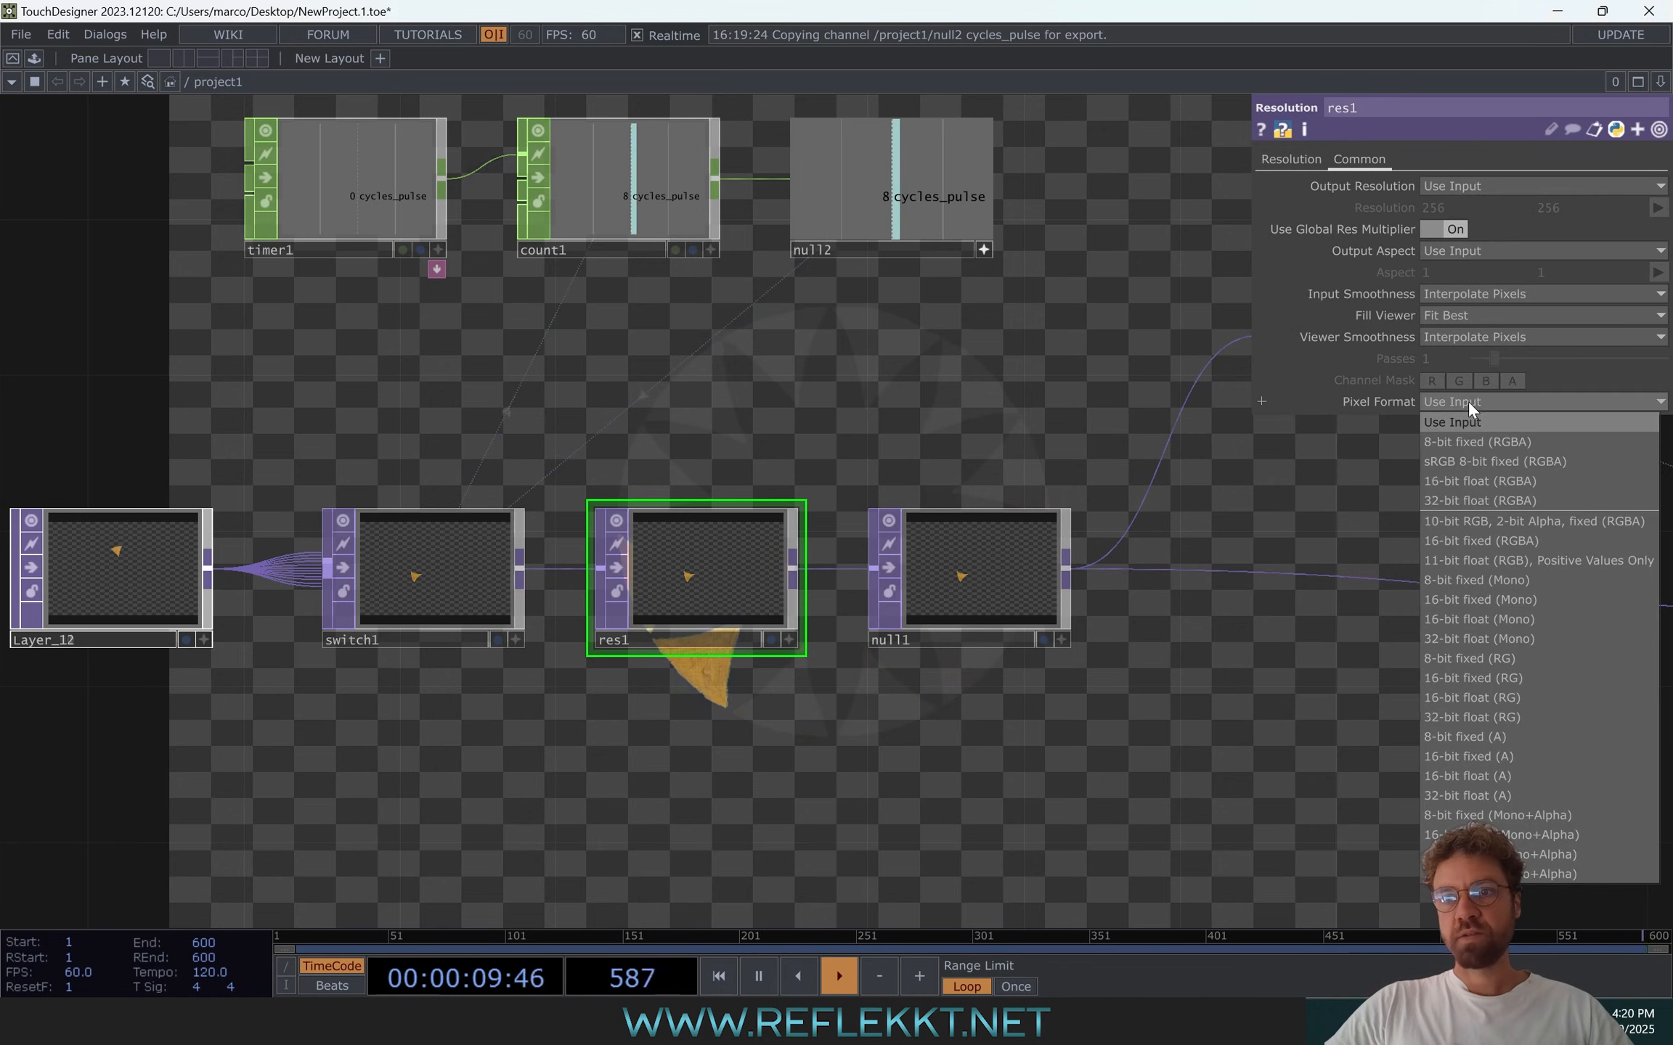
{"action": "left_click", "coordinate": [1483, 500]}
{"action": "left_click_drag", "start_coordinate": [1019, 366], "coordinate": [154, 353]}
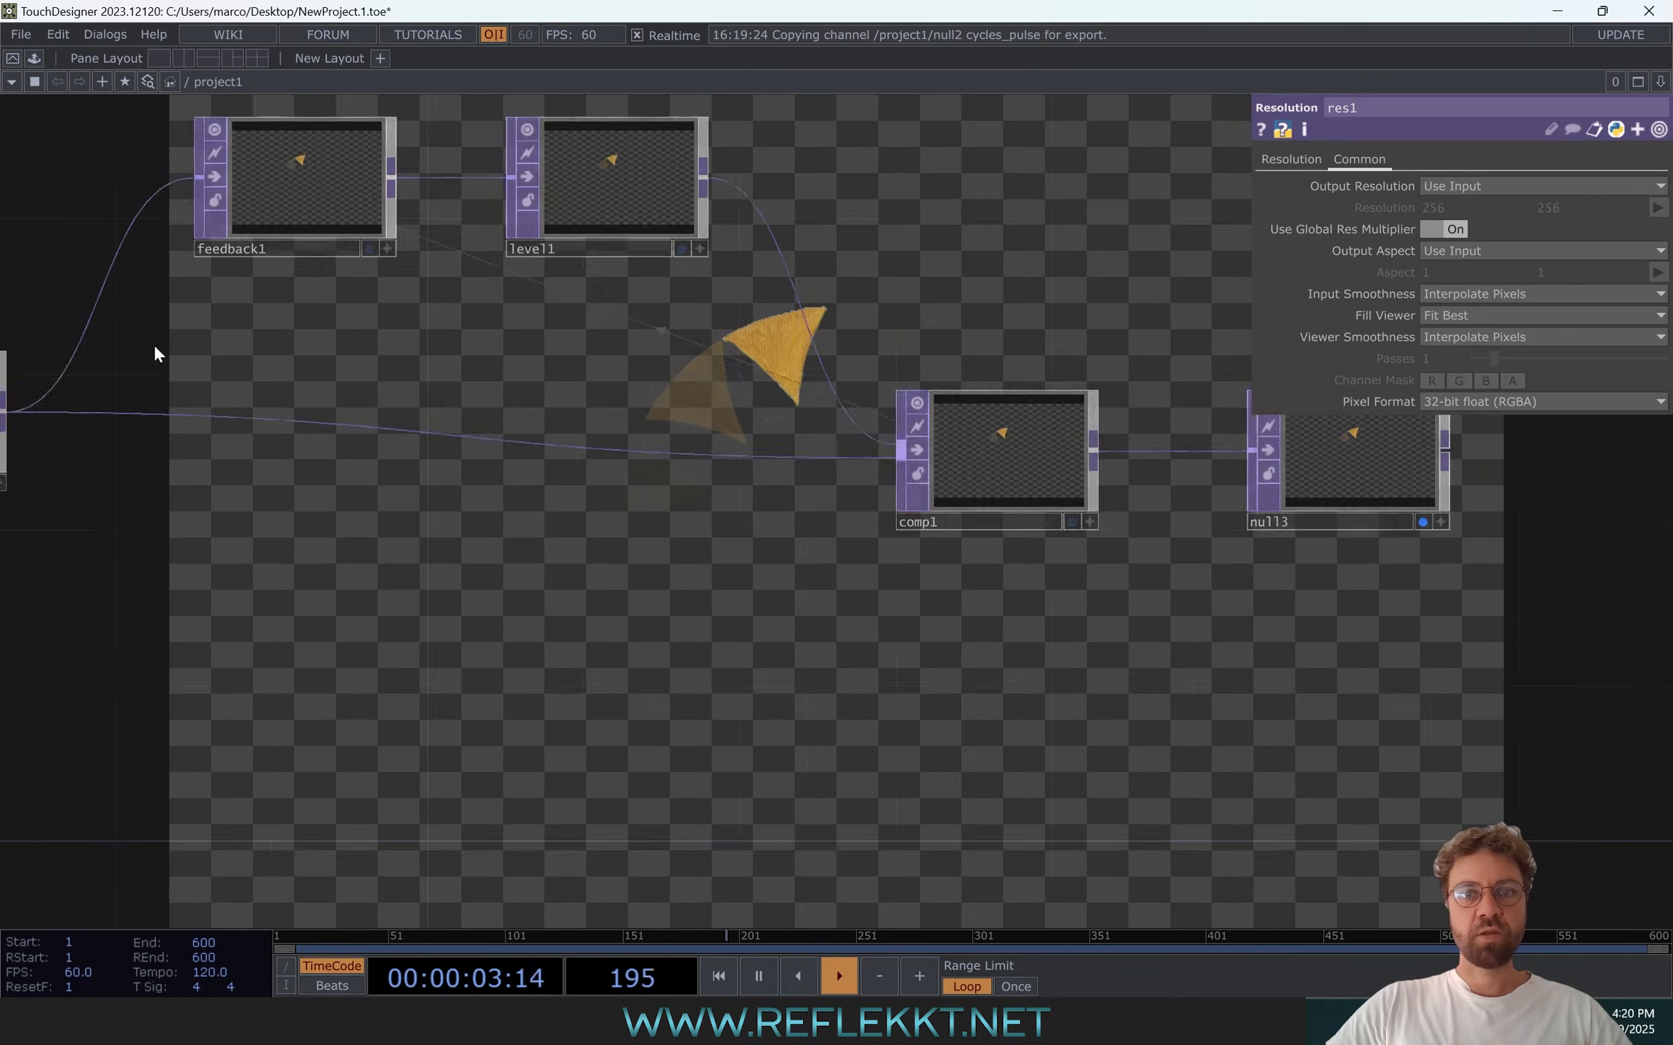
{"action": "scroll", "coordinate": [1026, 407], "scroll_direction": "up", "scroll_amount": 6}
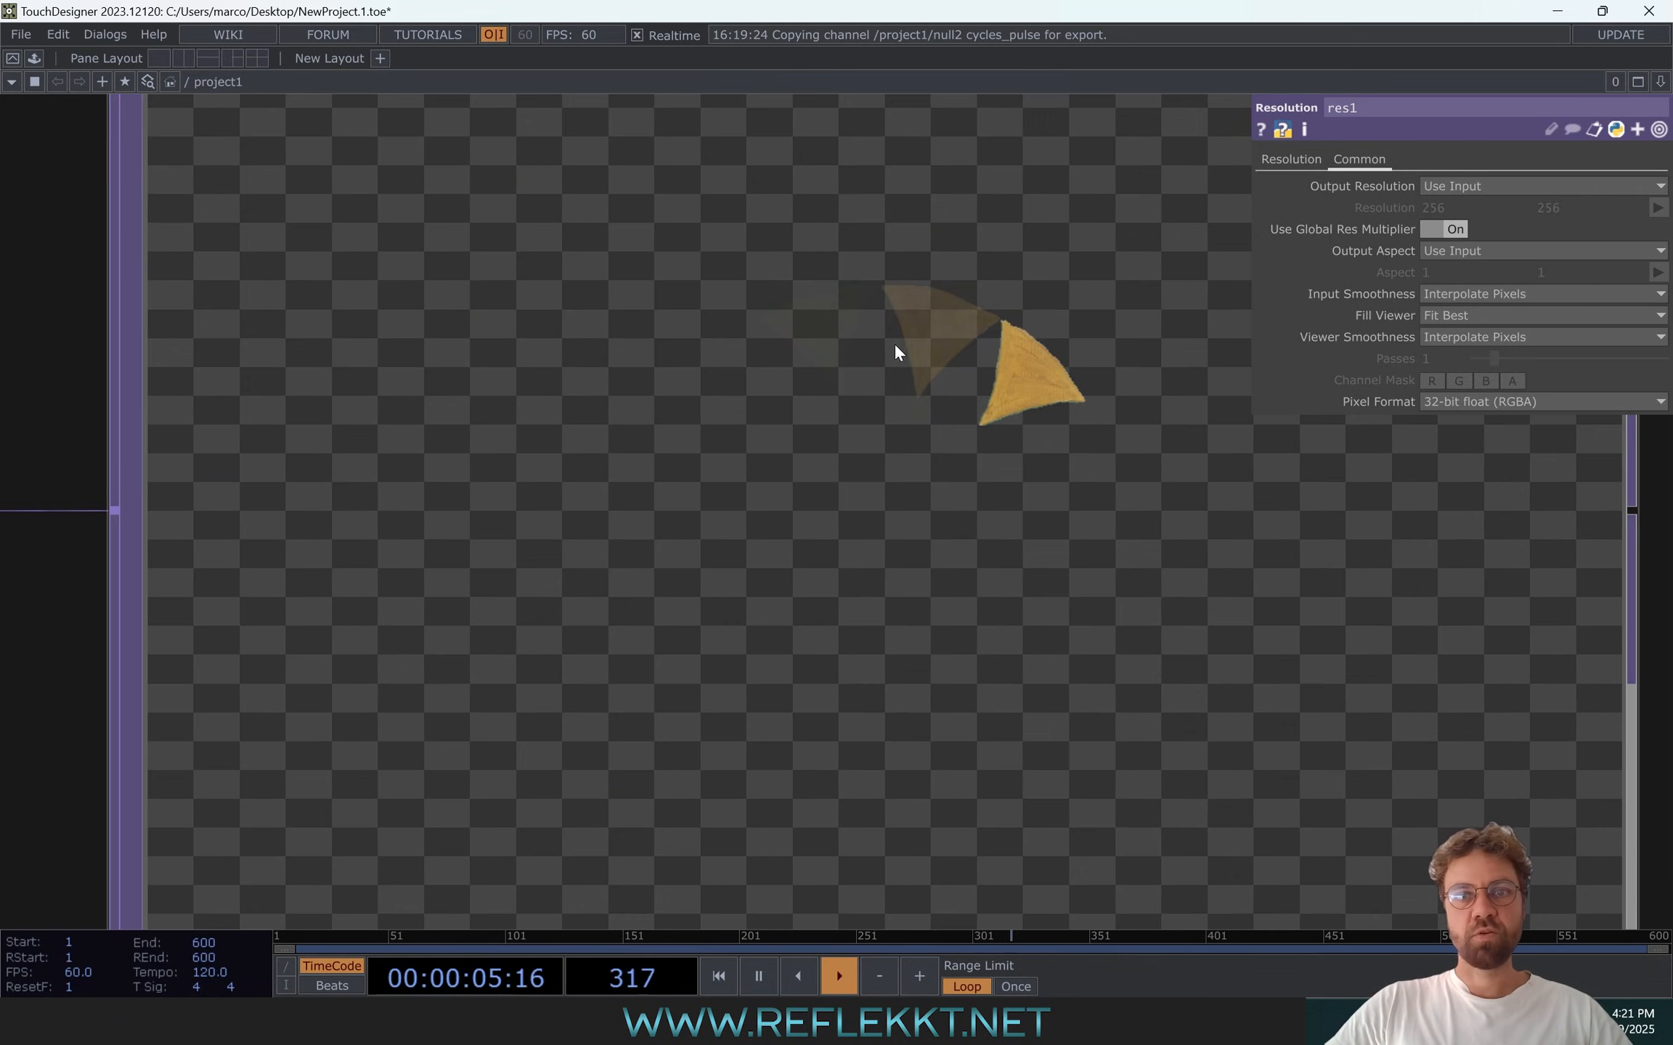
{"action": "scroll", "coordinate": [893, 352], "scroll_direction": "down", "scroll_amount": 6}
Try different cycle lengths on the Timer CHOP, from 0.19 up to 3.2 seconds, ending at 0.2 seconds
{"action": "left_click_drag", "start_coordinate": [396, 511], "coordinate": [1206, 747]}
{"action": "scroll", "coordinate": [965, 654], "scroll_direction": "down", "scroll_amount": 2}
{"action": "left_click_drag", "start_coordinate": [530, 650], "coordinate": [989, 690]}
{"action": "left_click", "coordinate": [351, 335]}
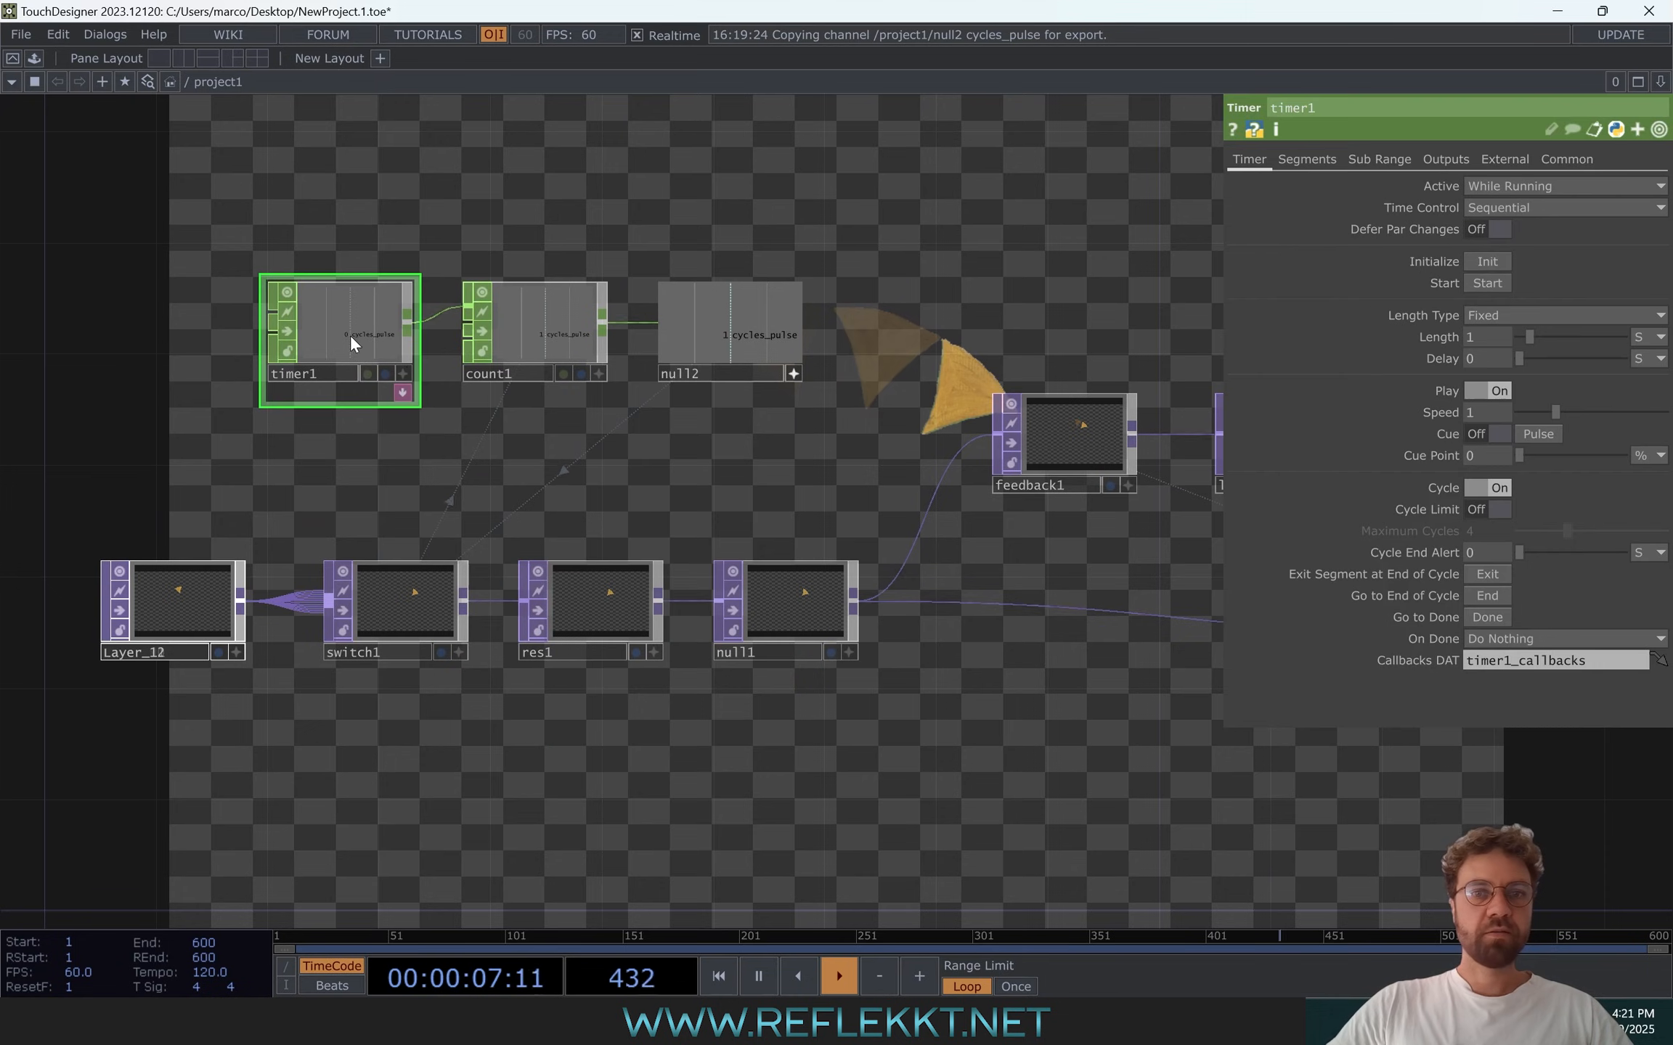
{"action": "left_click_drag", "start_coordinate": [789, 421], "coordinate": [480, 326]}
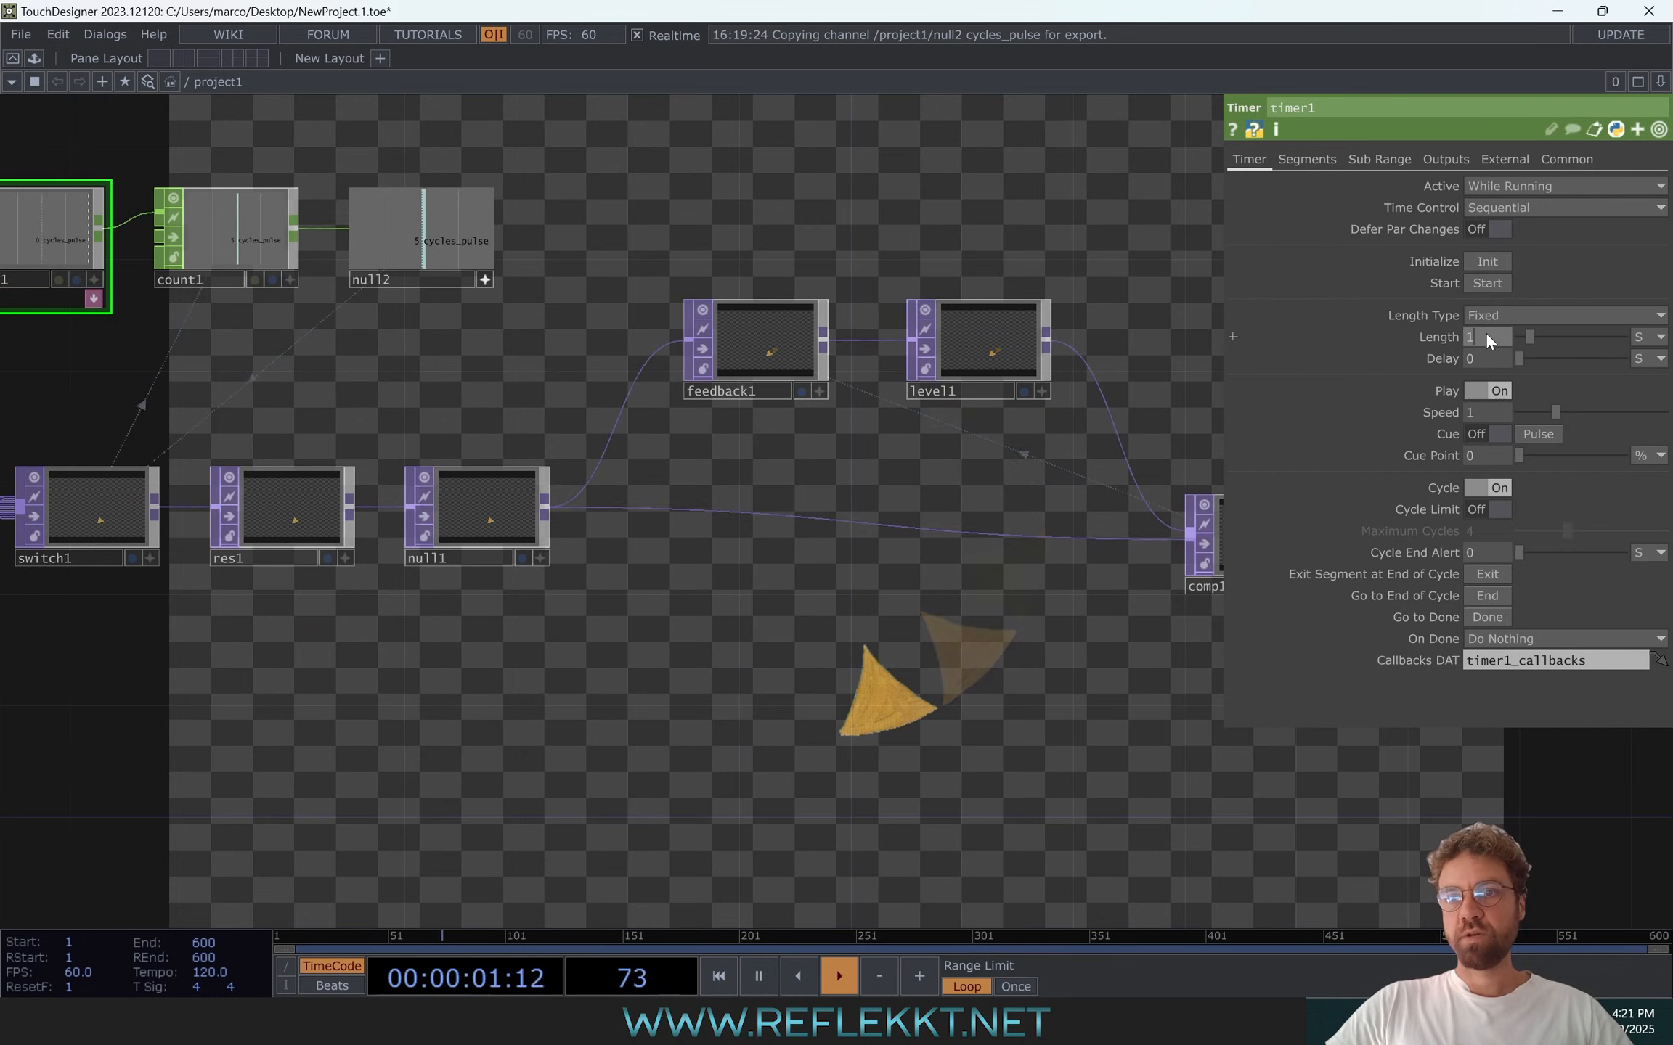
{"action": "mouse_move", "coordinate": [1486, 332]}
{"action": "middle_mouse_down"}
{"action": "mouse_move", "coordinate": [1486, 356]}
{"action": "mouse_move", "coordinate": [1486, 310]}
{"action": "middle_mouse_up"}
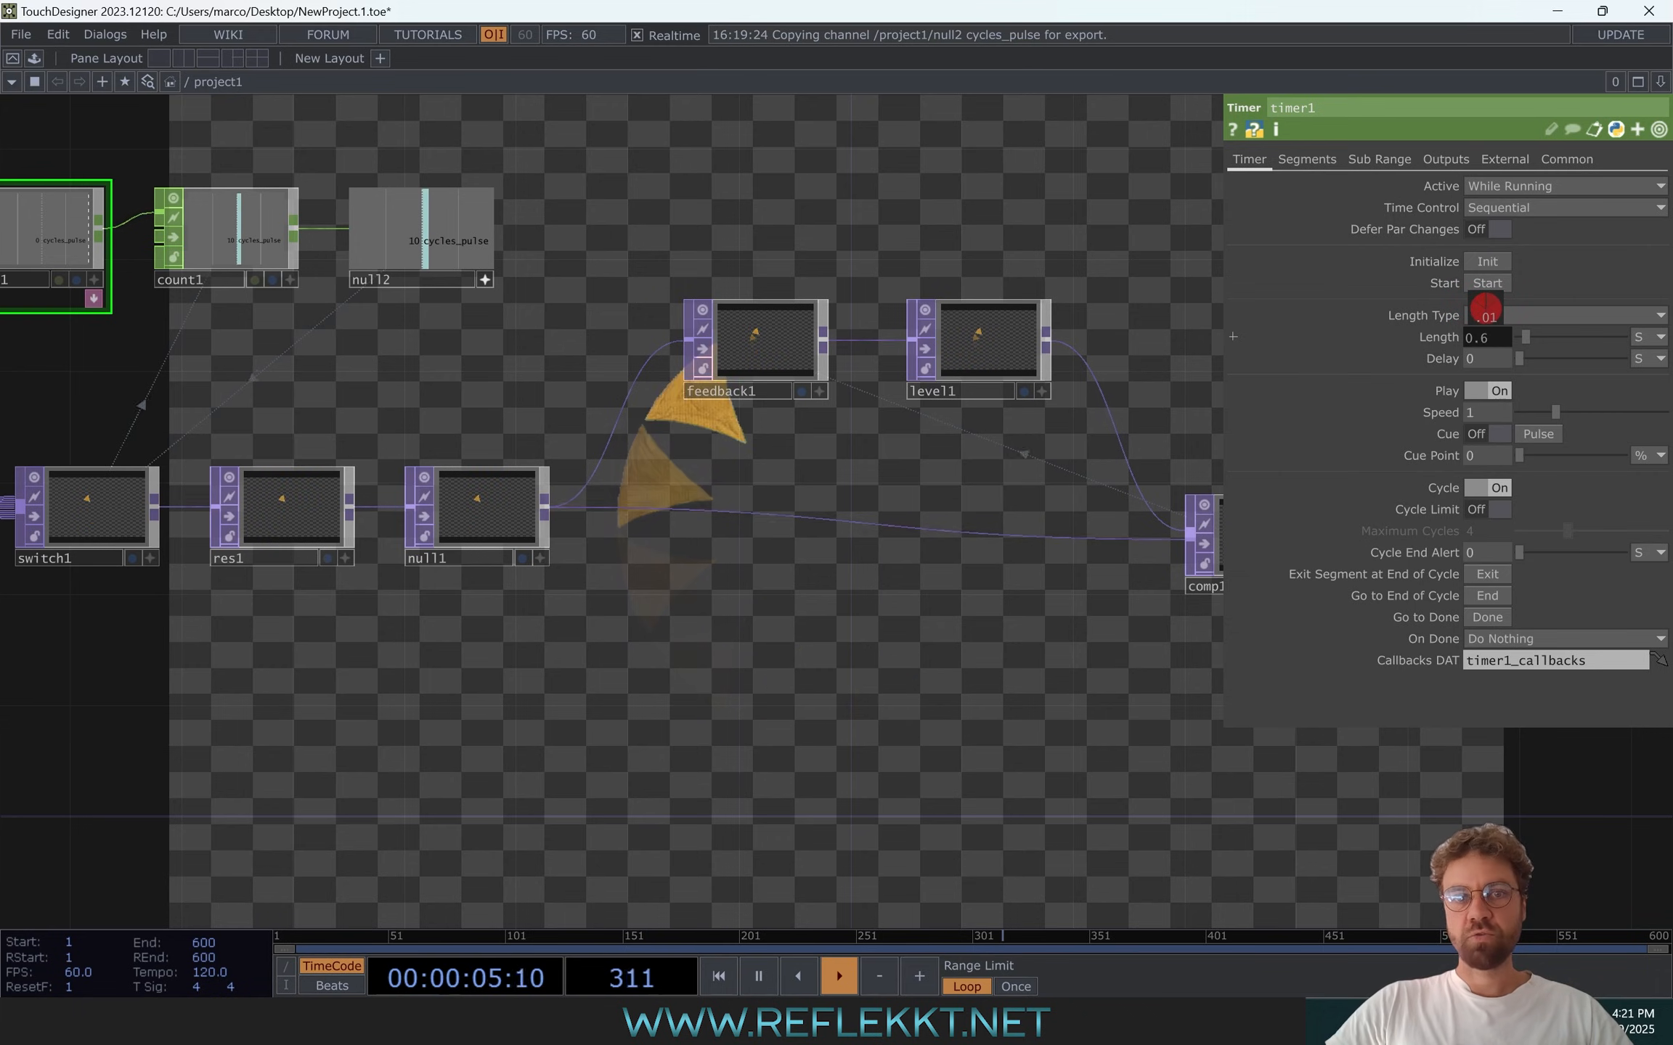
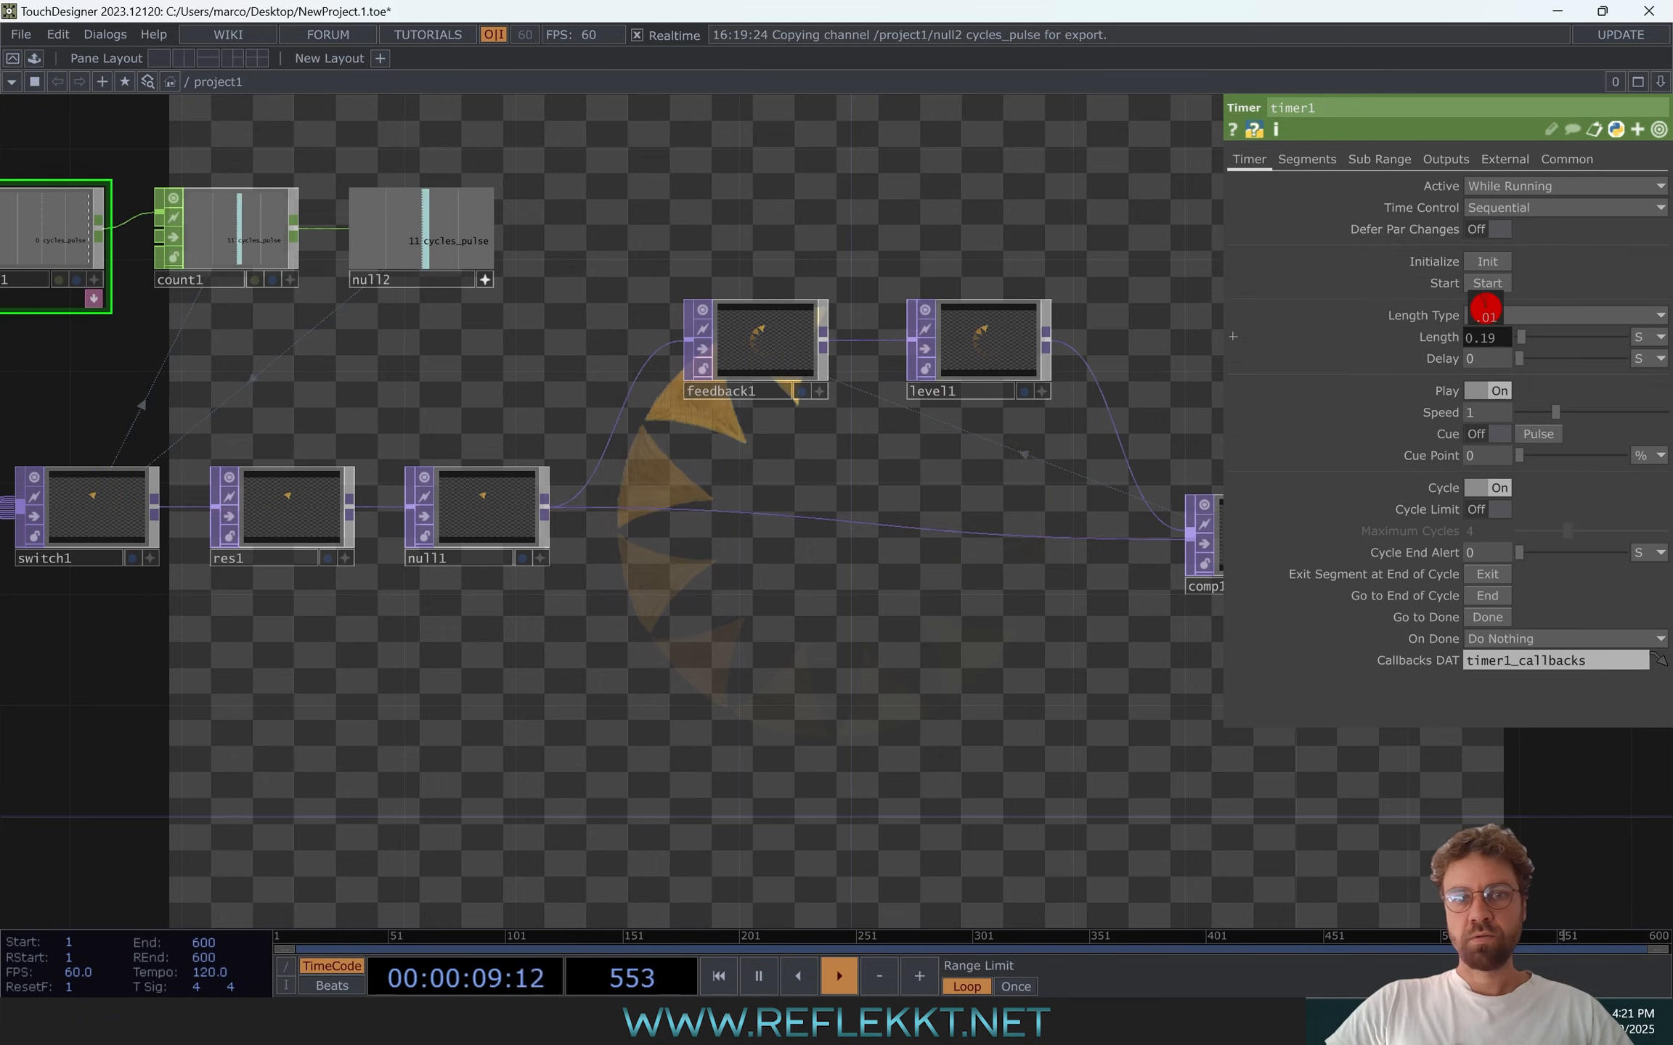
{"action": "mouse_move", "coordinate": [1485, 308]}
{"action": "middle_mouse_down"}
{"action": "mouse_move", "coordinate": [1490, 339]}
{"action": "mouse_move", "coordinate": [1497, 311]}
{"action": "middle_mouse_up"}
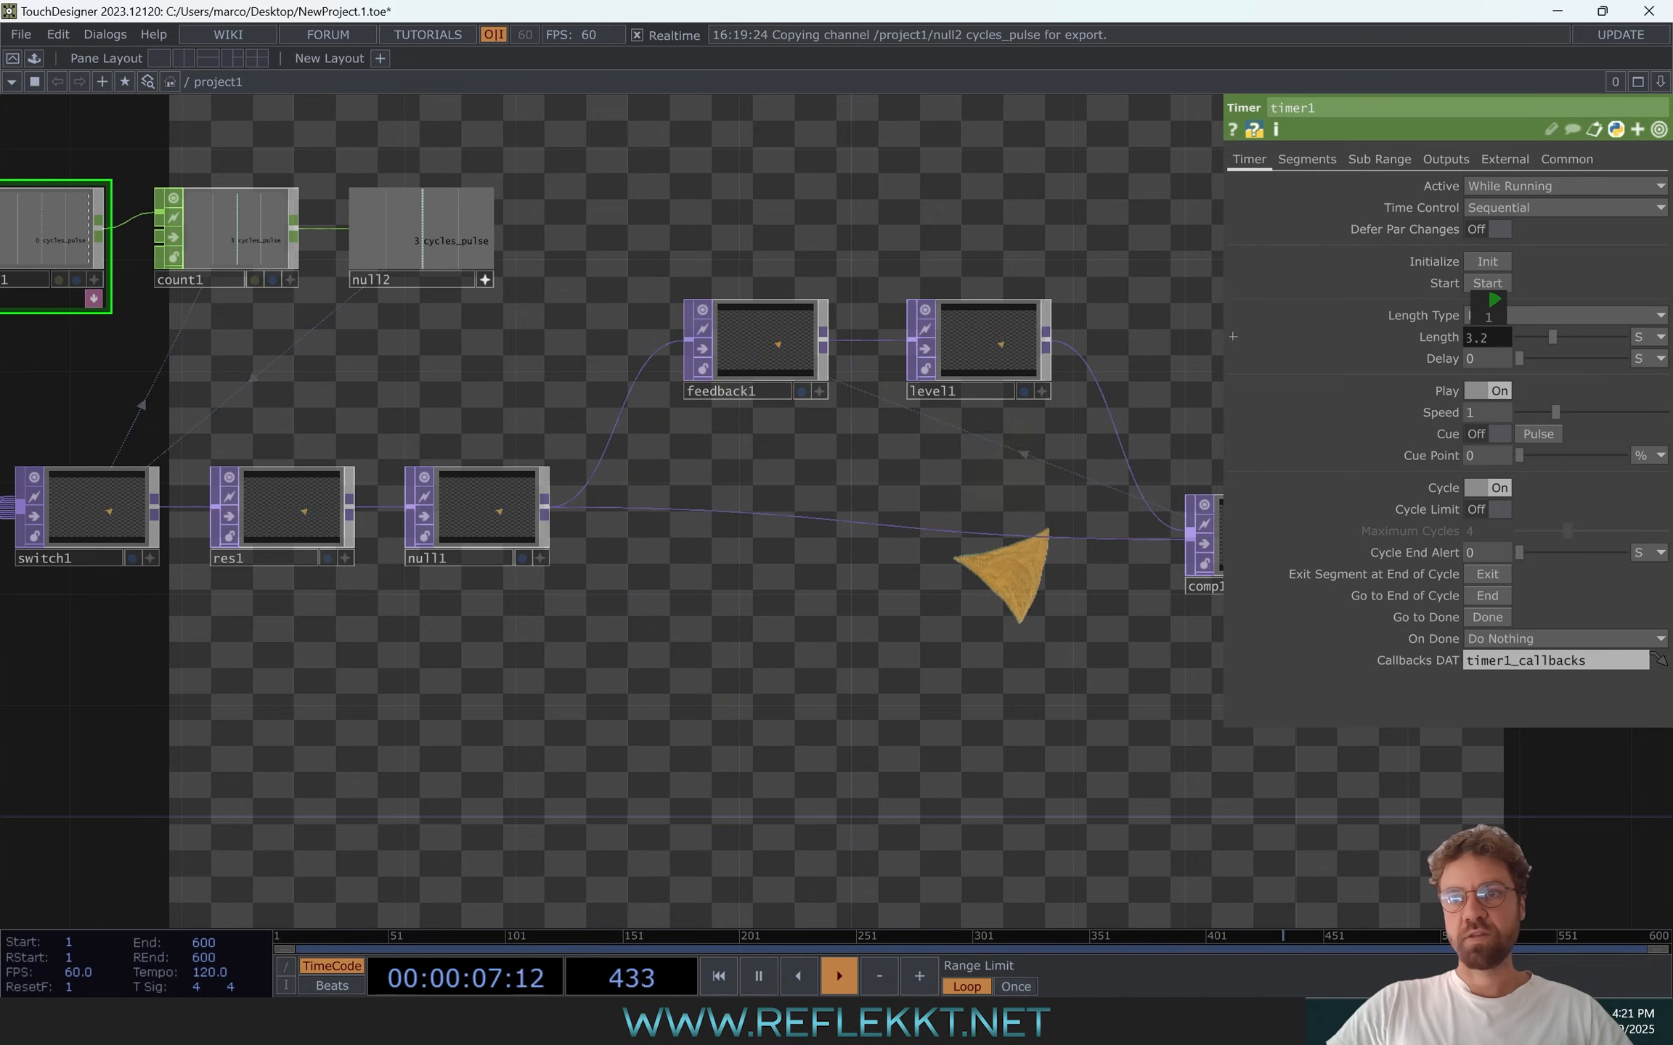
{"action": "middle_click_drag", "start_coordinate": [1488, 314], "coordinate": [1485, 311]}
{"action": "left_click_drag", "start_coordinate": [942, 611], "coordinate": [756, 611]}
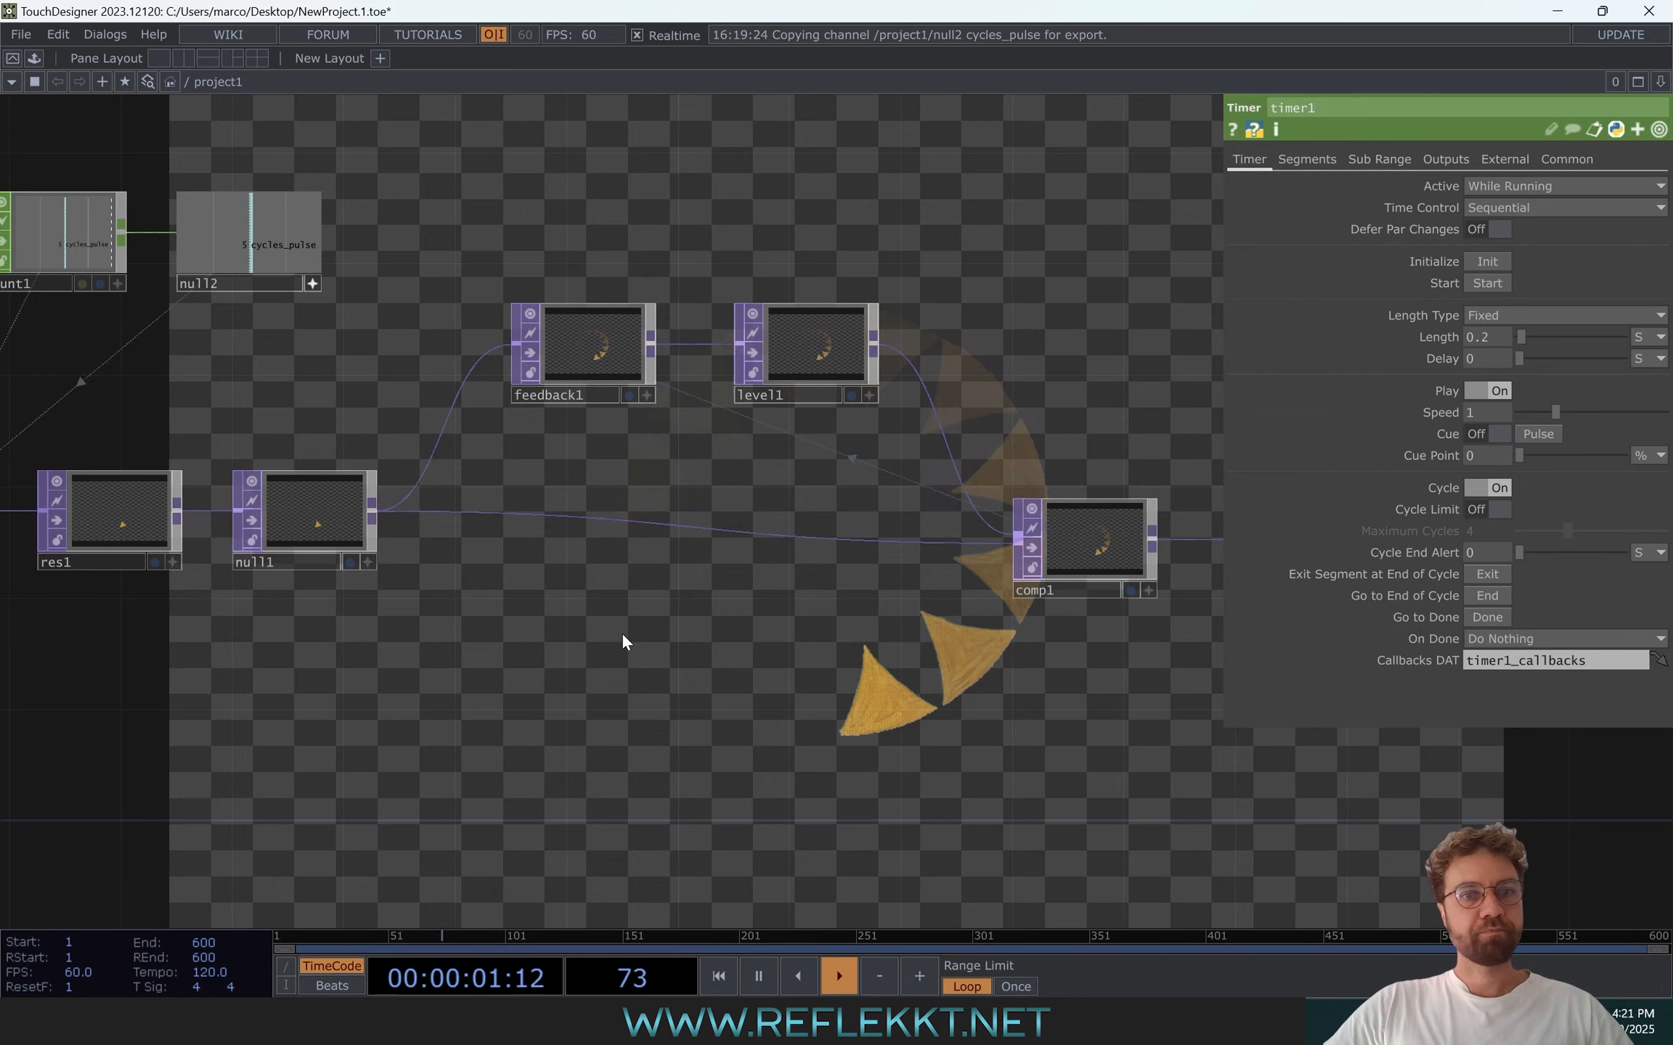
{"action": "left_click_drag", "start_coordinate": [622, 632], "coordinate": [855, 643]}
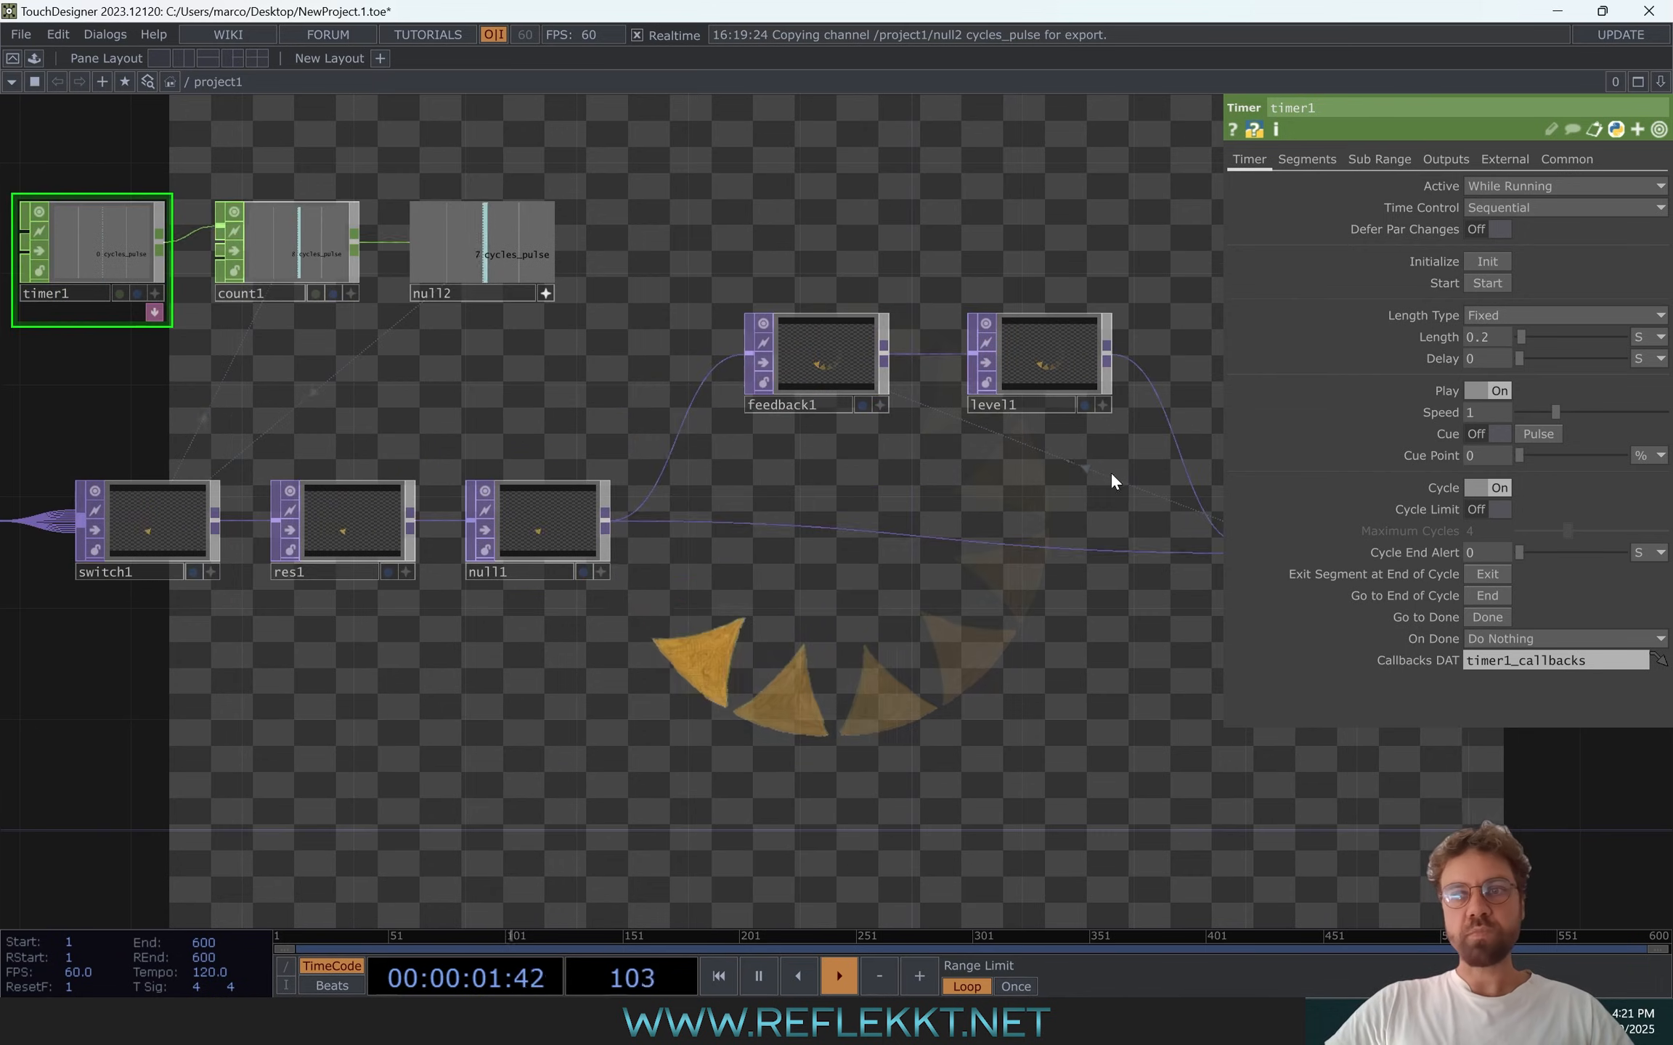
Raise the Level TOP's opacity to lengthen the feedback trail
{"action": "left_click", "coordinate": [1053, 355]}
{"action": "left_click_drag", "start_coordinate": [1157, 232], "coordinate": [1108, 231]}
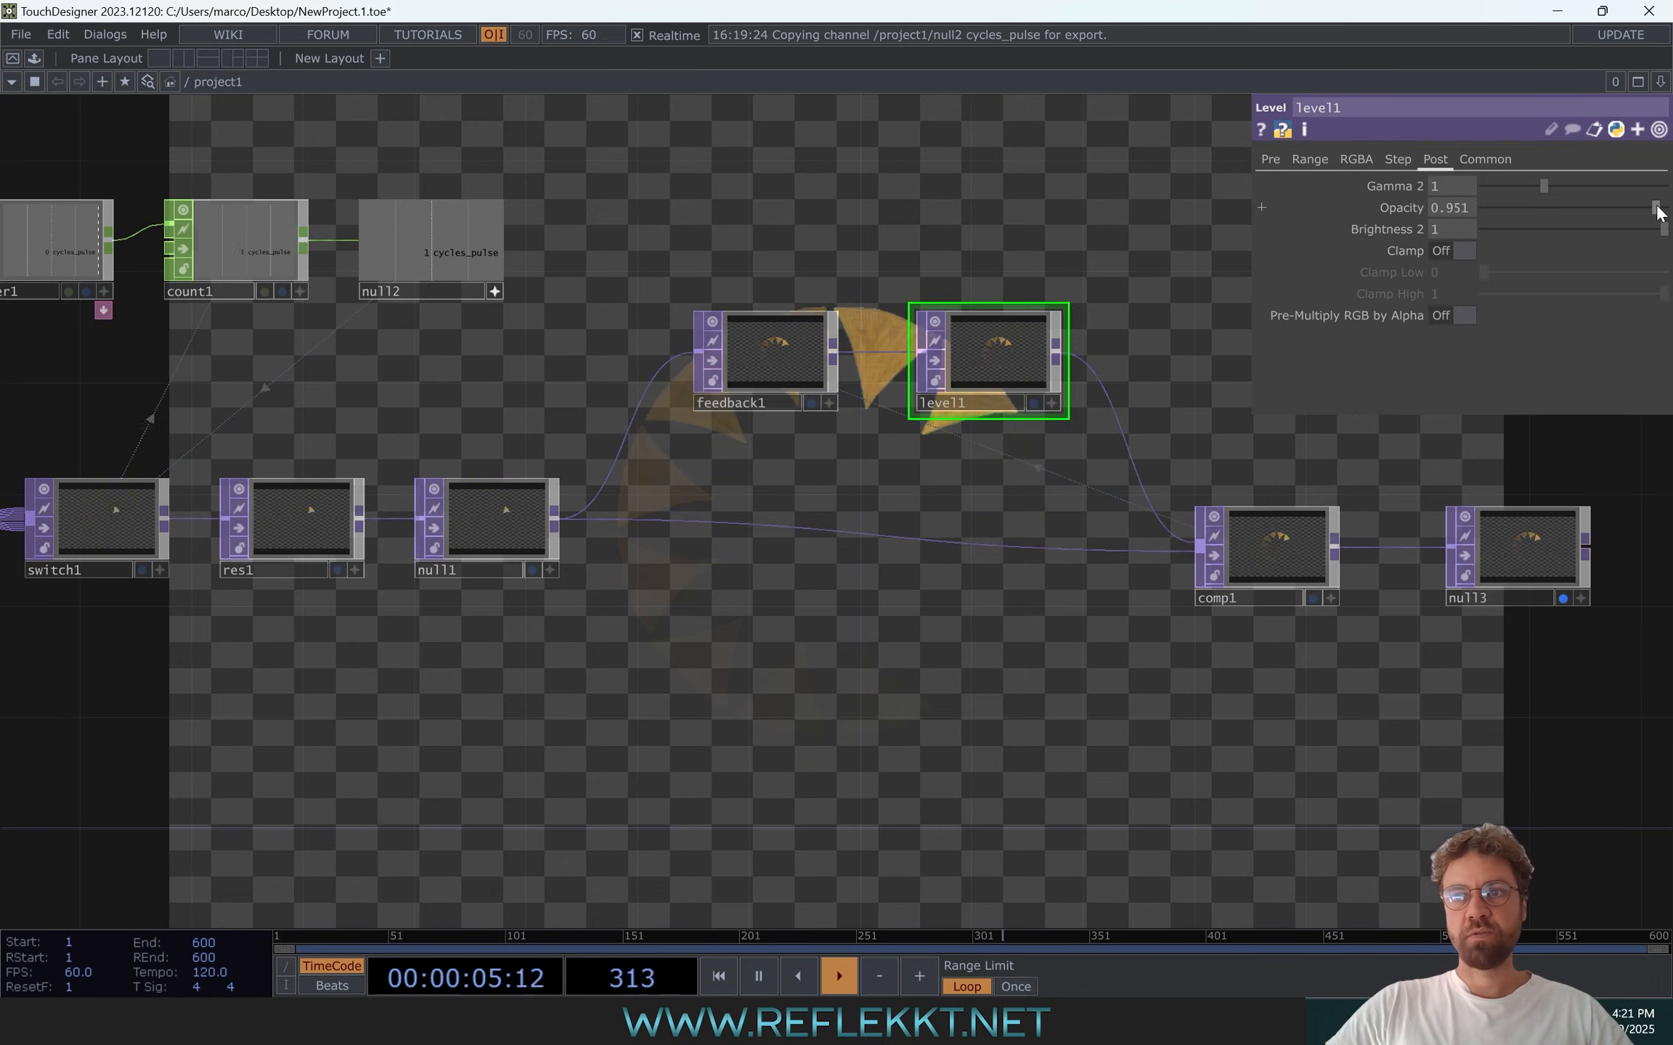
{"action": "mouse_move", "coordinate": [1655, 208]}
{"action": "left_mouse_down"}
{"action": "mouse_move", "coordinate": [1578, 204]}
{"action": "mouse_move", "coordinate": [1664, 211]}
{"action": "left_mouse_up"}
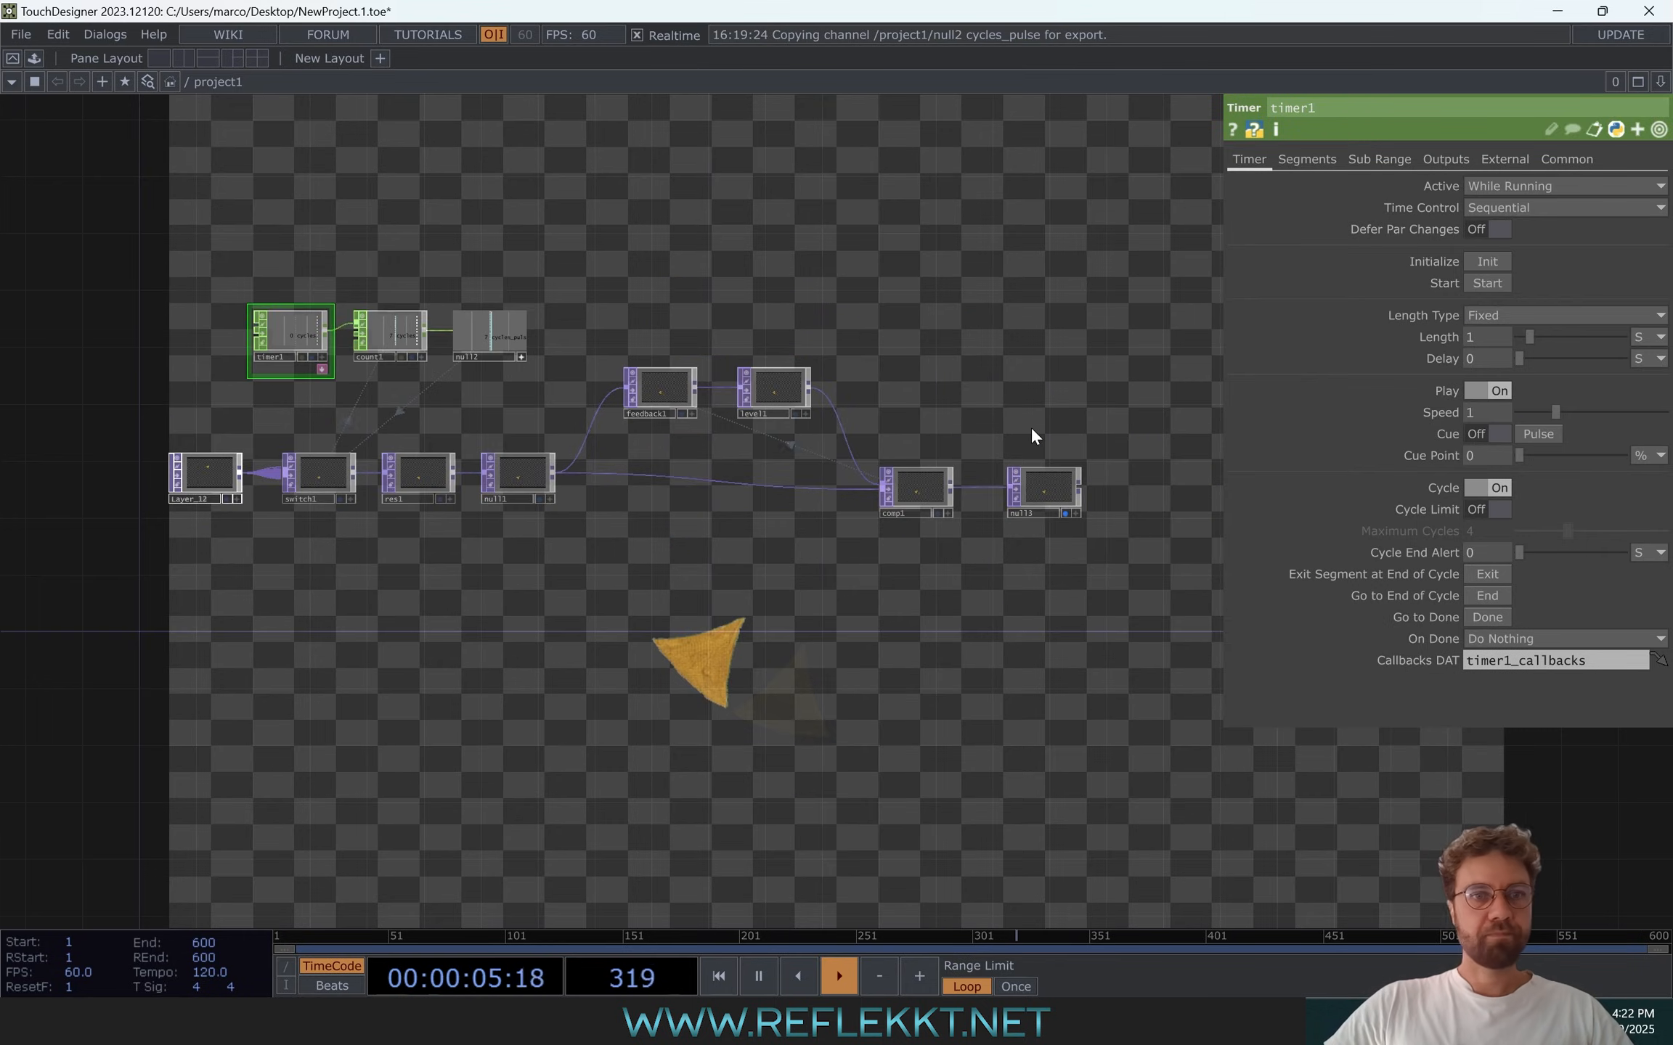
Turn off null3's background display and connect a new Out TOP to its output
{"action": "scroll", "coordinate": [1029, 426], "scroll_direction": "up", "scroll_amount": 2}
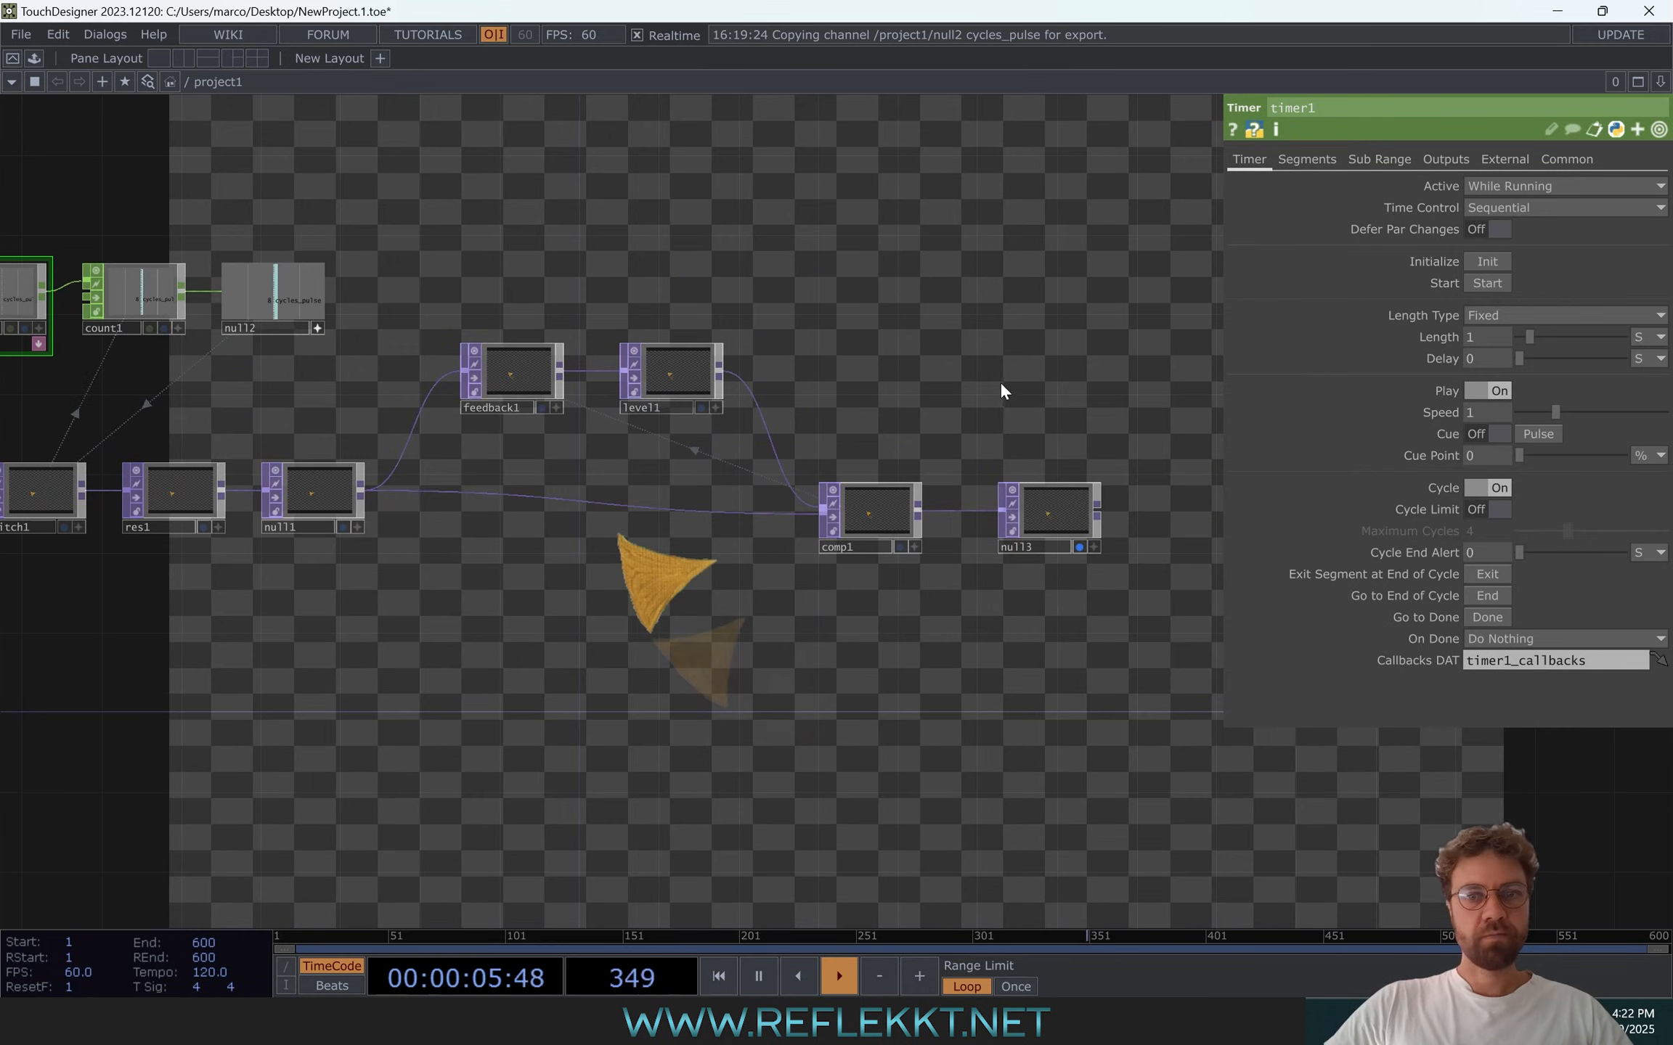
{"action": "left_click", "coordinate": [1078, 548]}
{"action": "left_click_drag", "start_coordinate": [1065, 621], "coordinate": [795, 640]}
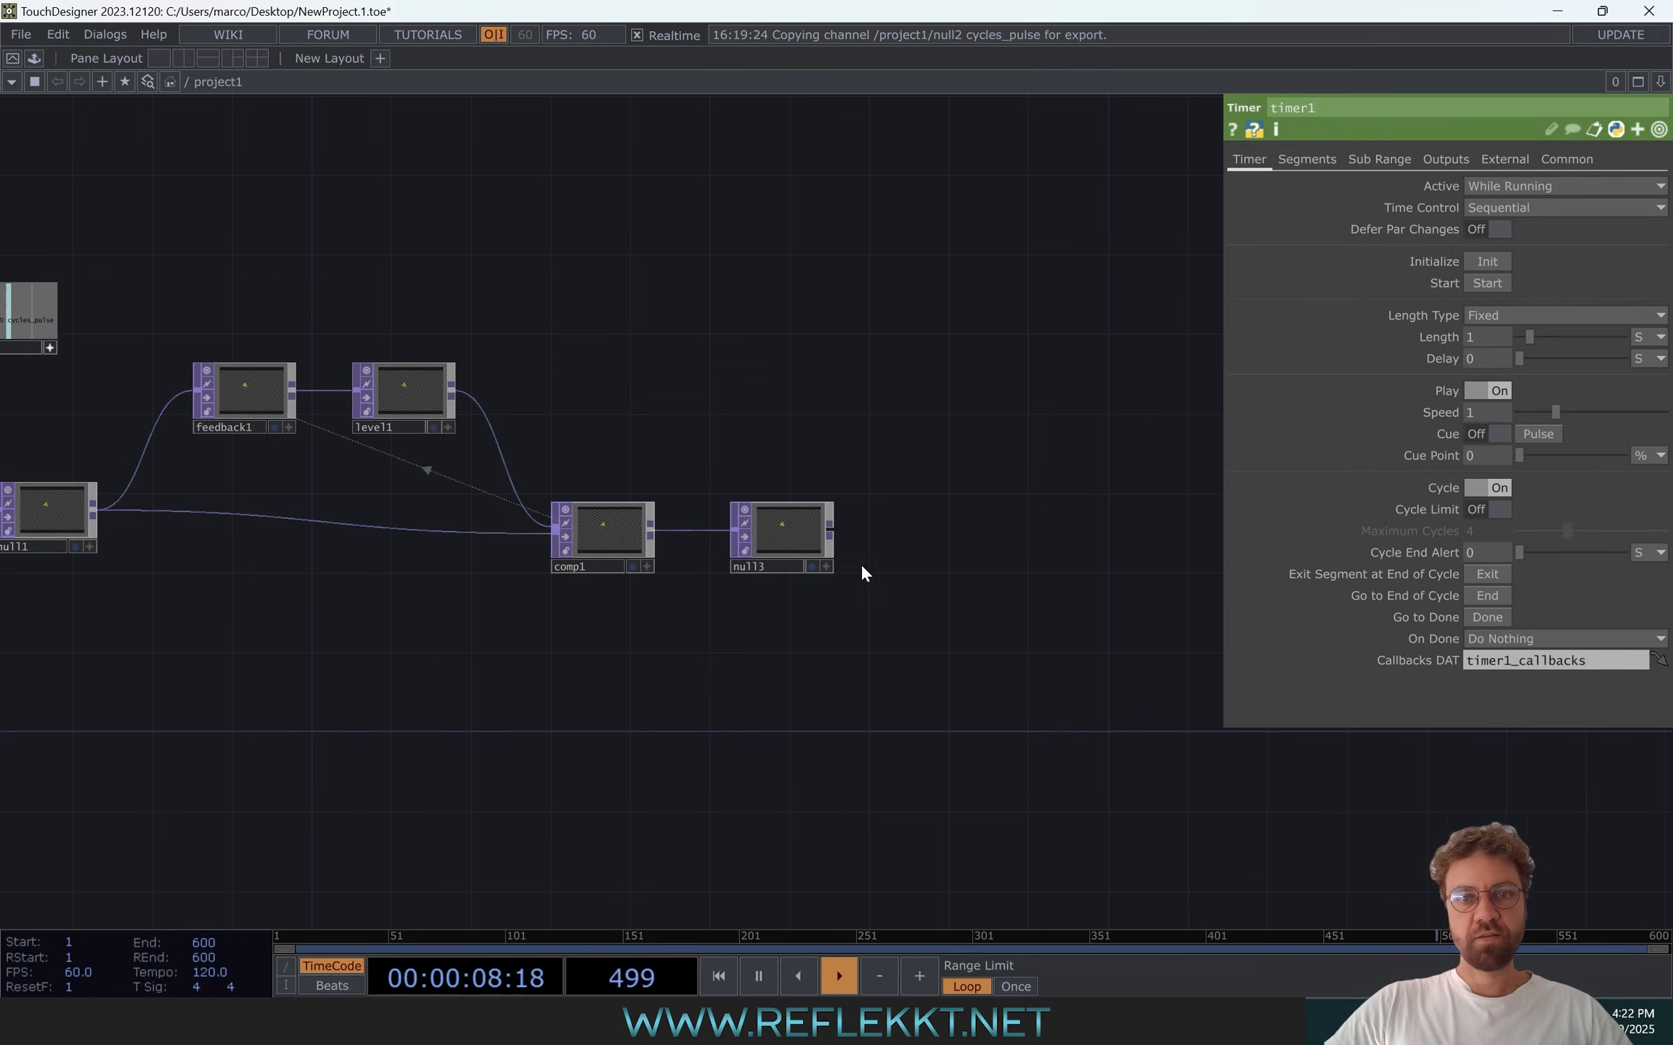
{"action": "right_click", "coordinate": [836, 532]}
{"action": "type", "text": "ou"}
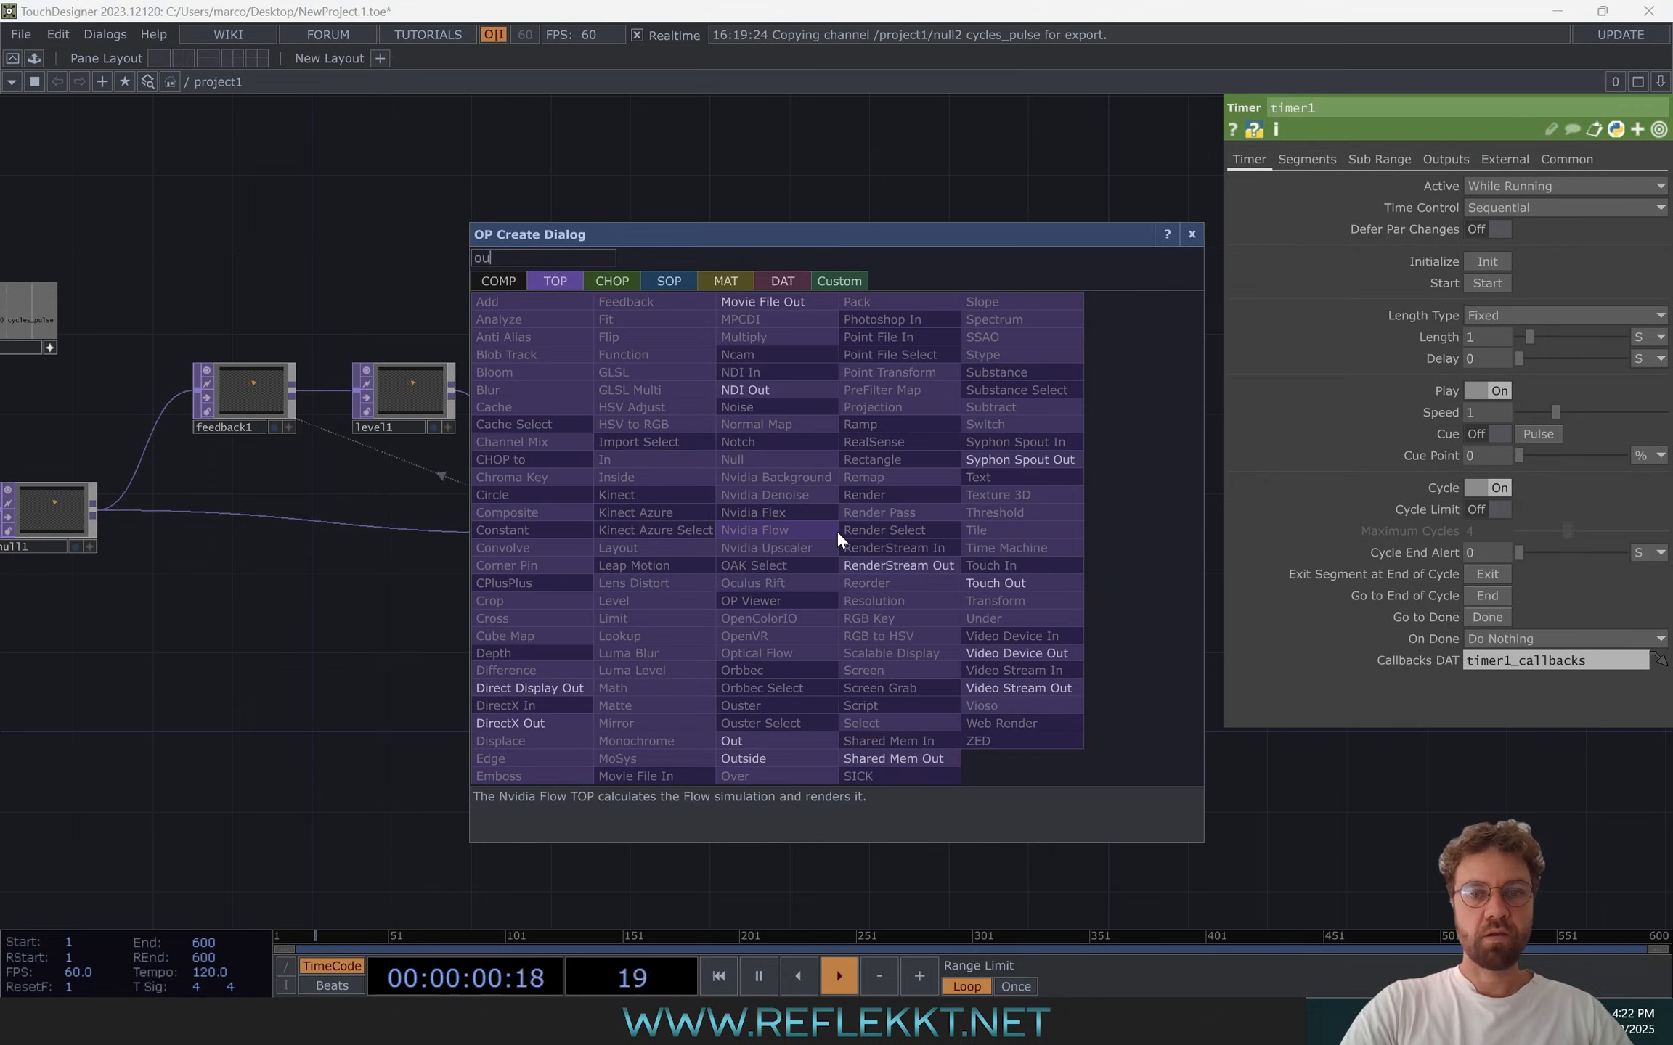
{"action": "left_click", "coordinate": [805, 738]}
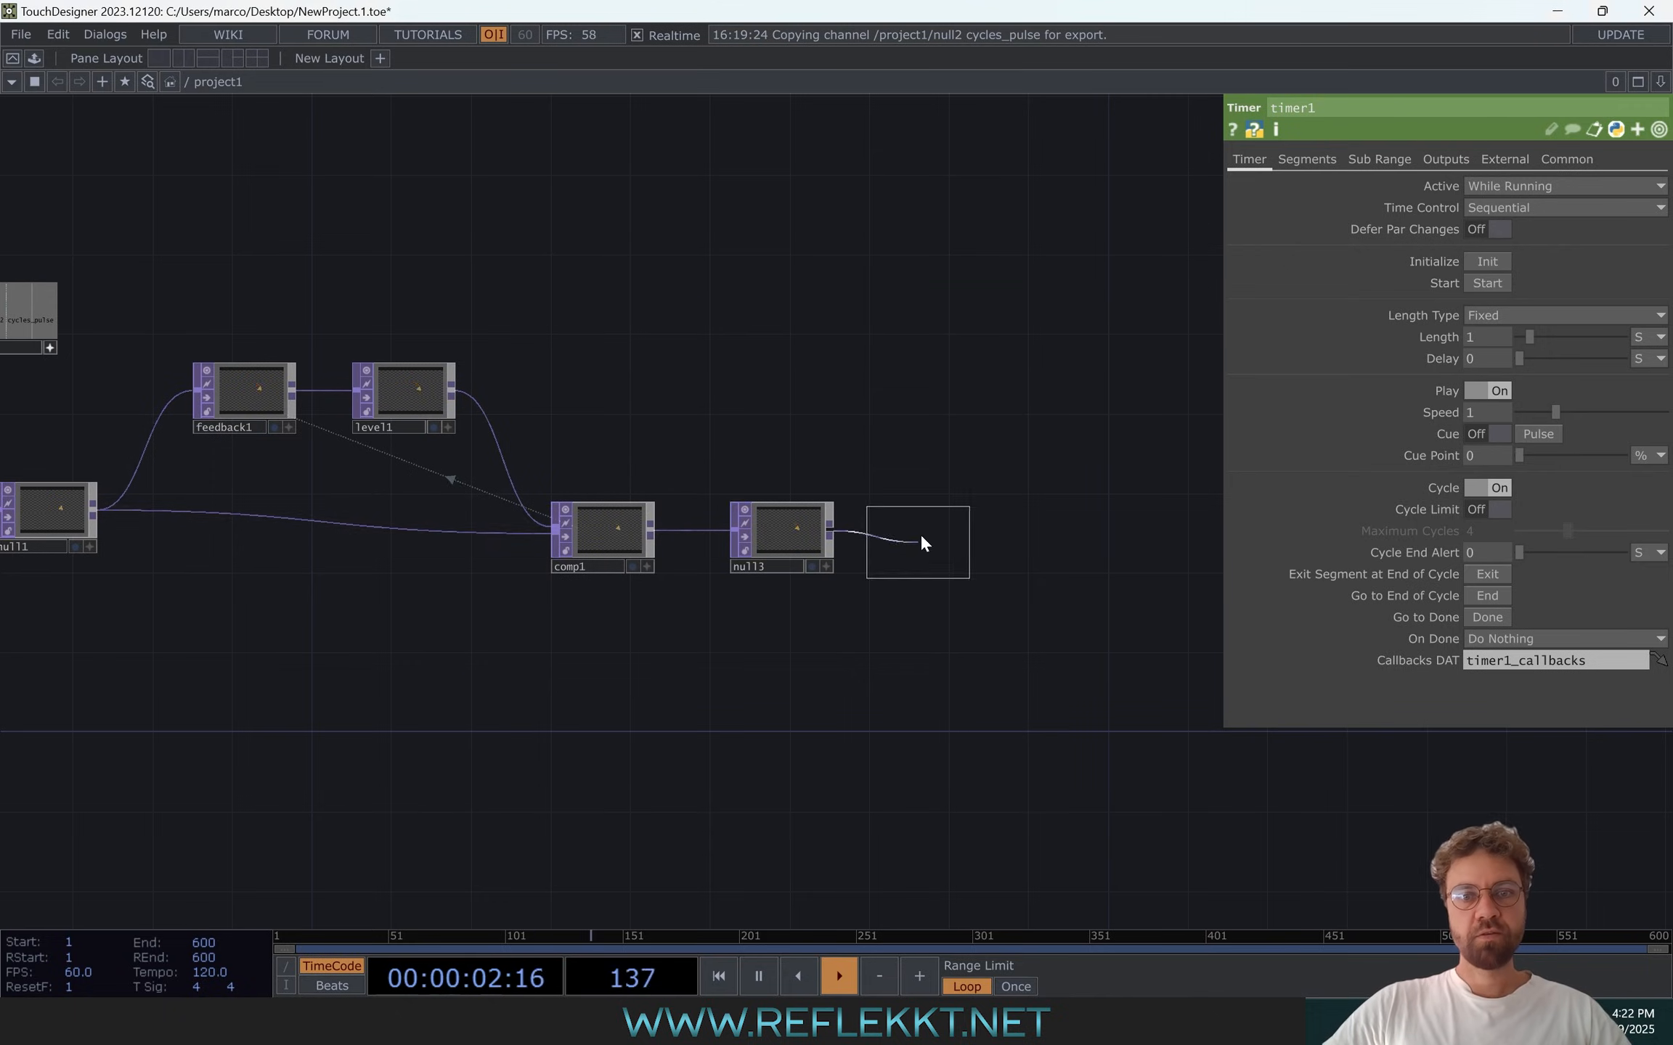
{"action": "left_click", "coordinate": [921, 538]}
Collapse all operators of the chaser network into one Base COMP and look at the network inside it
{"action": "key", "text": "h"}
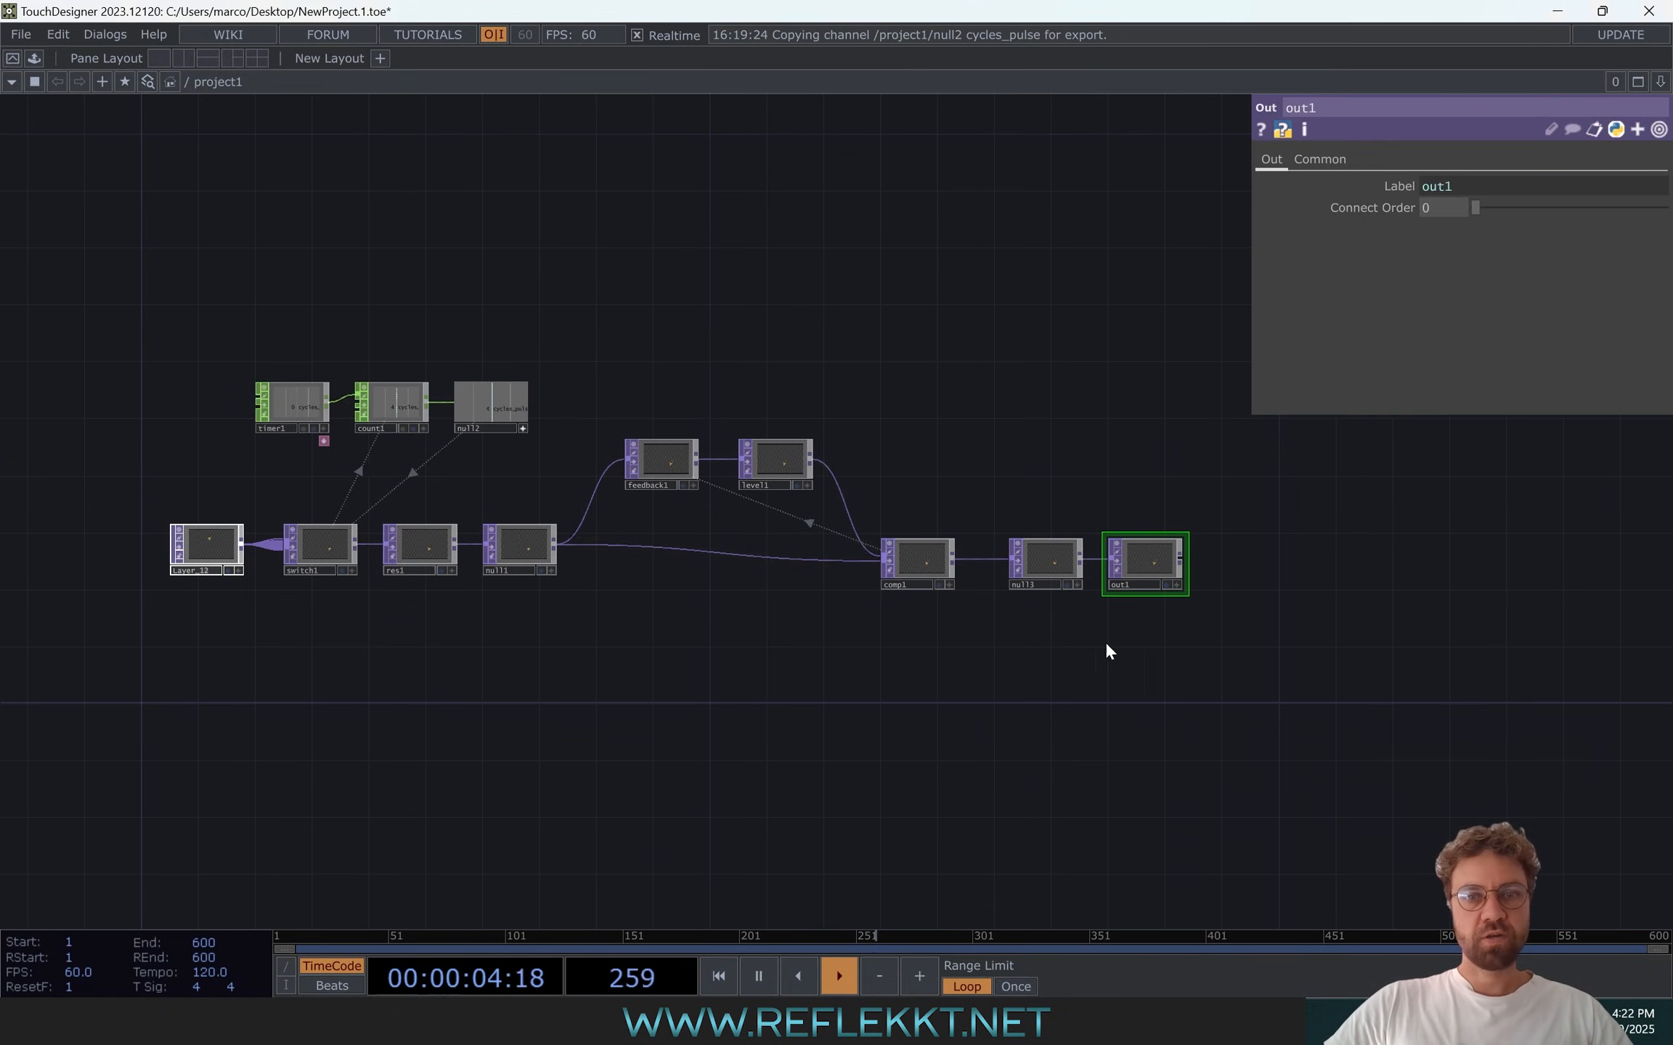
{"action": "right_click_drag", "start_coordinate": [739, 508], "coordinate": [262, 373]}
{"action": "right_click_drag", "start_coordinate": [152, 339], "coordinate": [152, 339]}
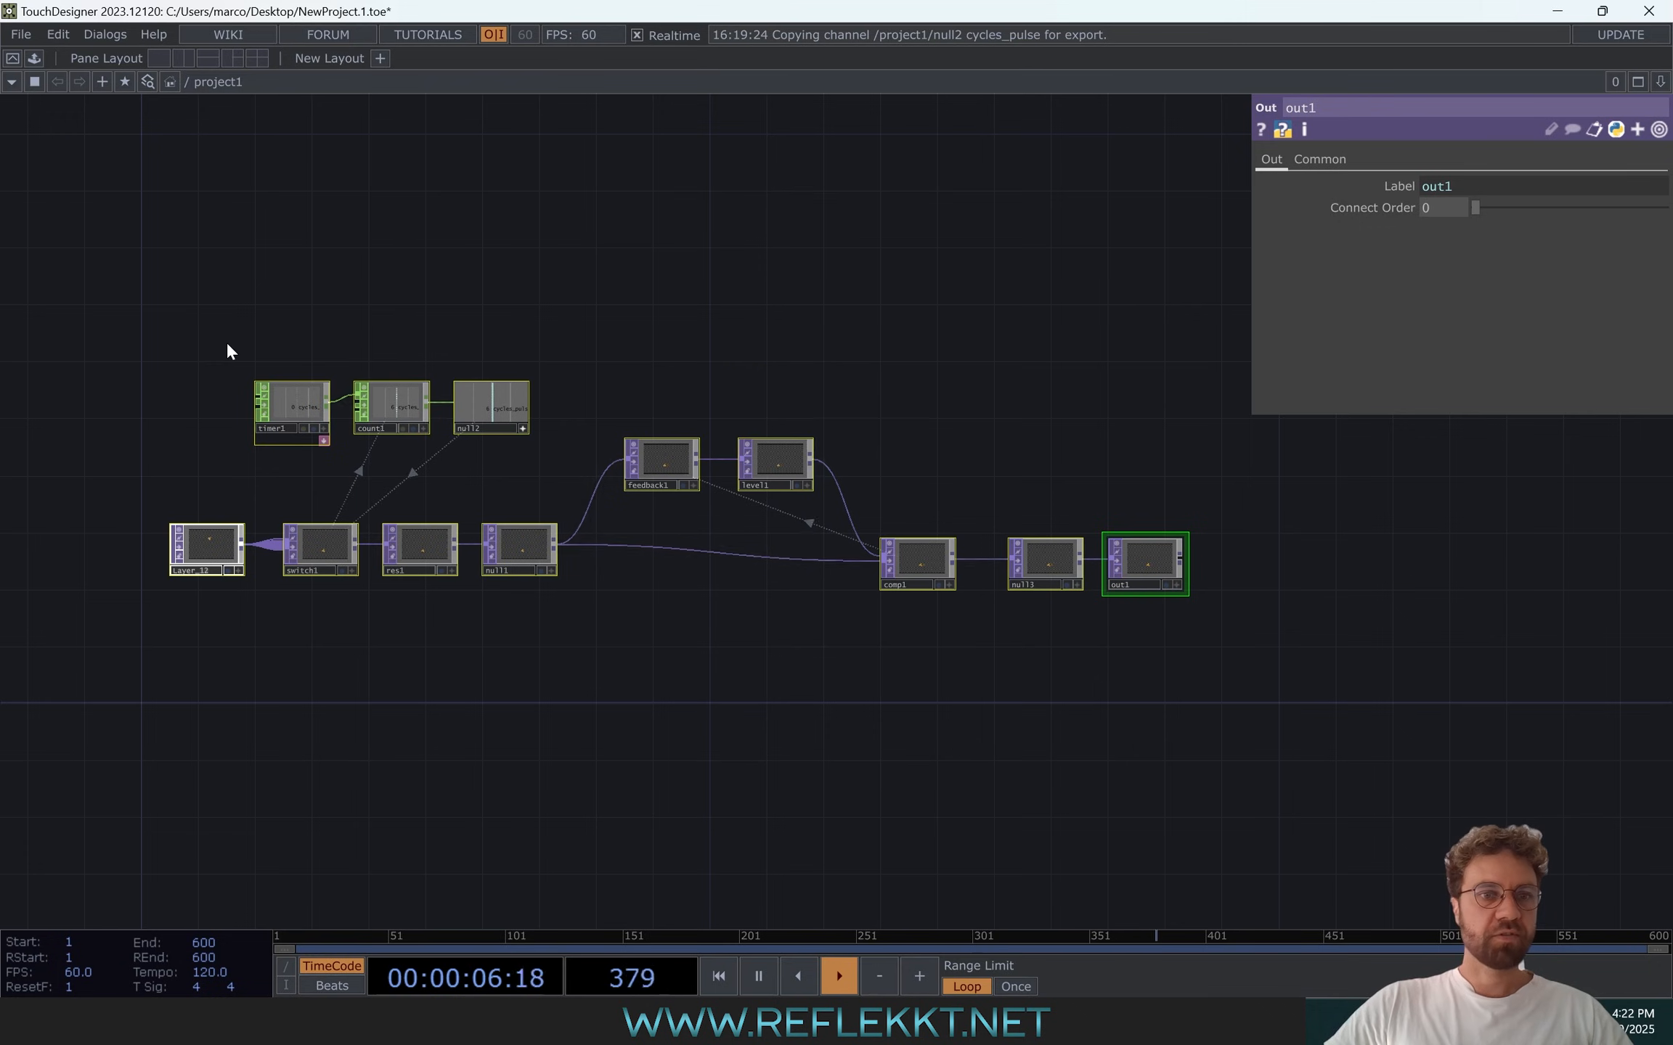
{"action": "right_click", "coordinate": [698, 369]}
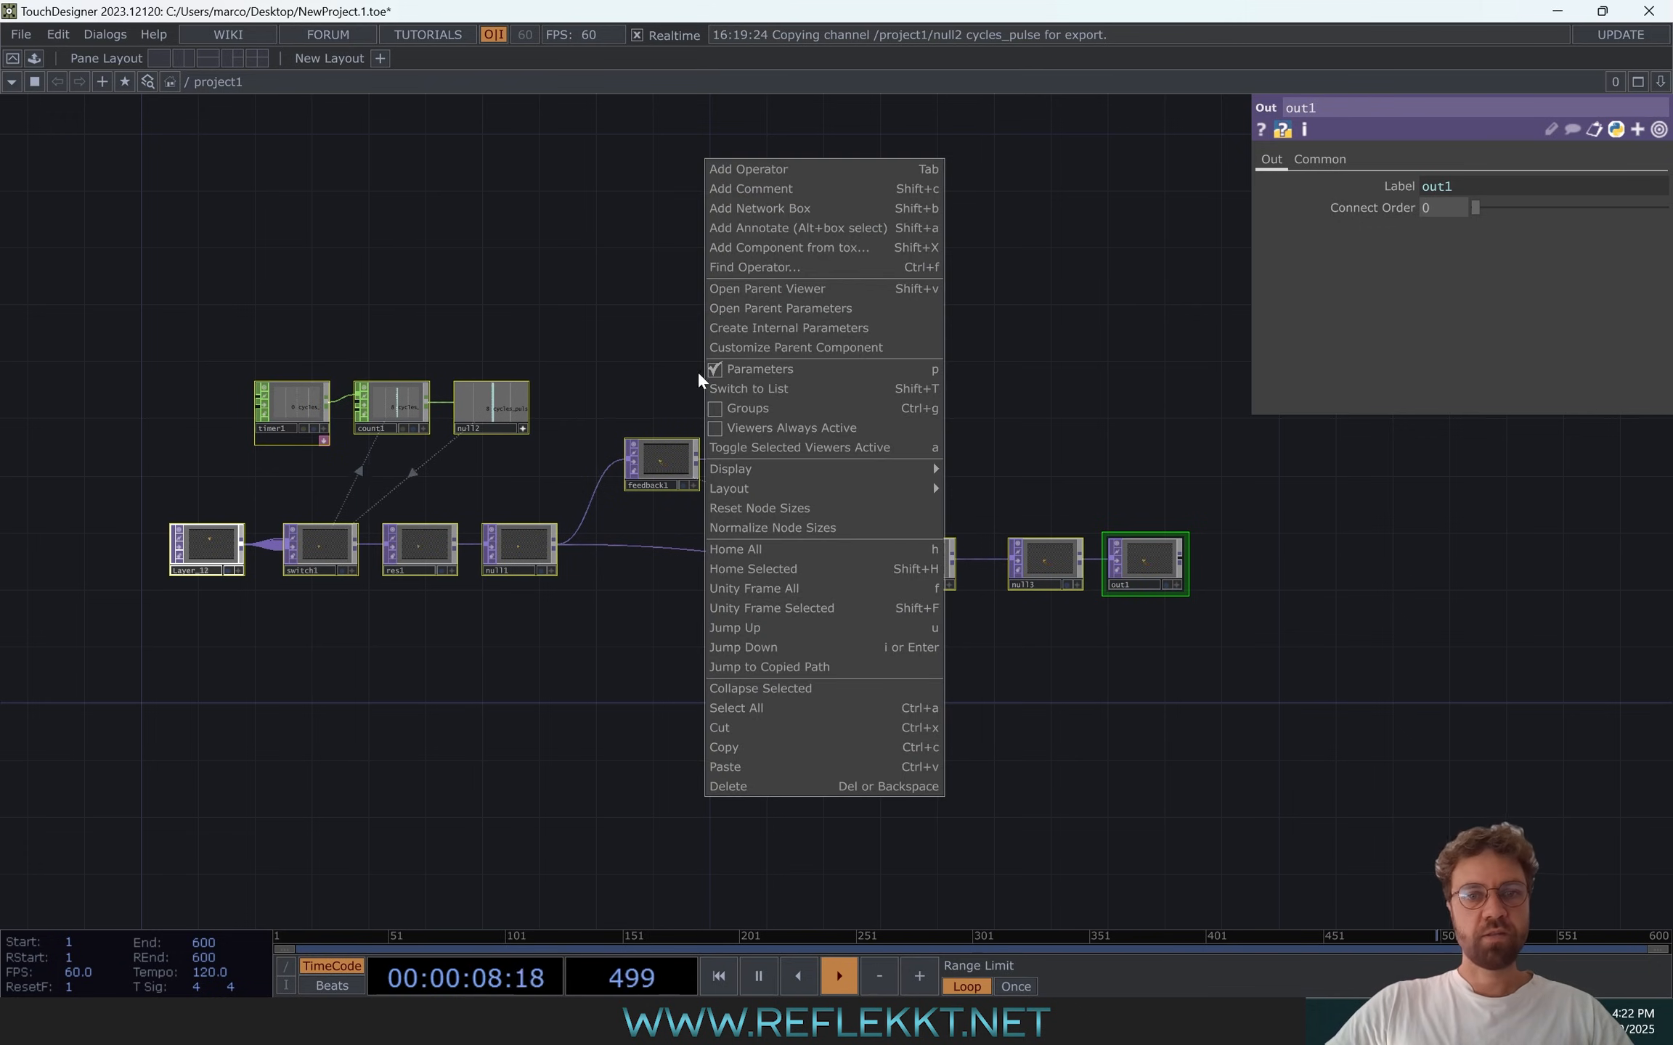
{"action": "left_click", "coordinate": [761, 691]}
{"action": "scroll", "coordinate": [640, 389], "scroll_direction": "up", "scroll_amount": 3}
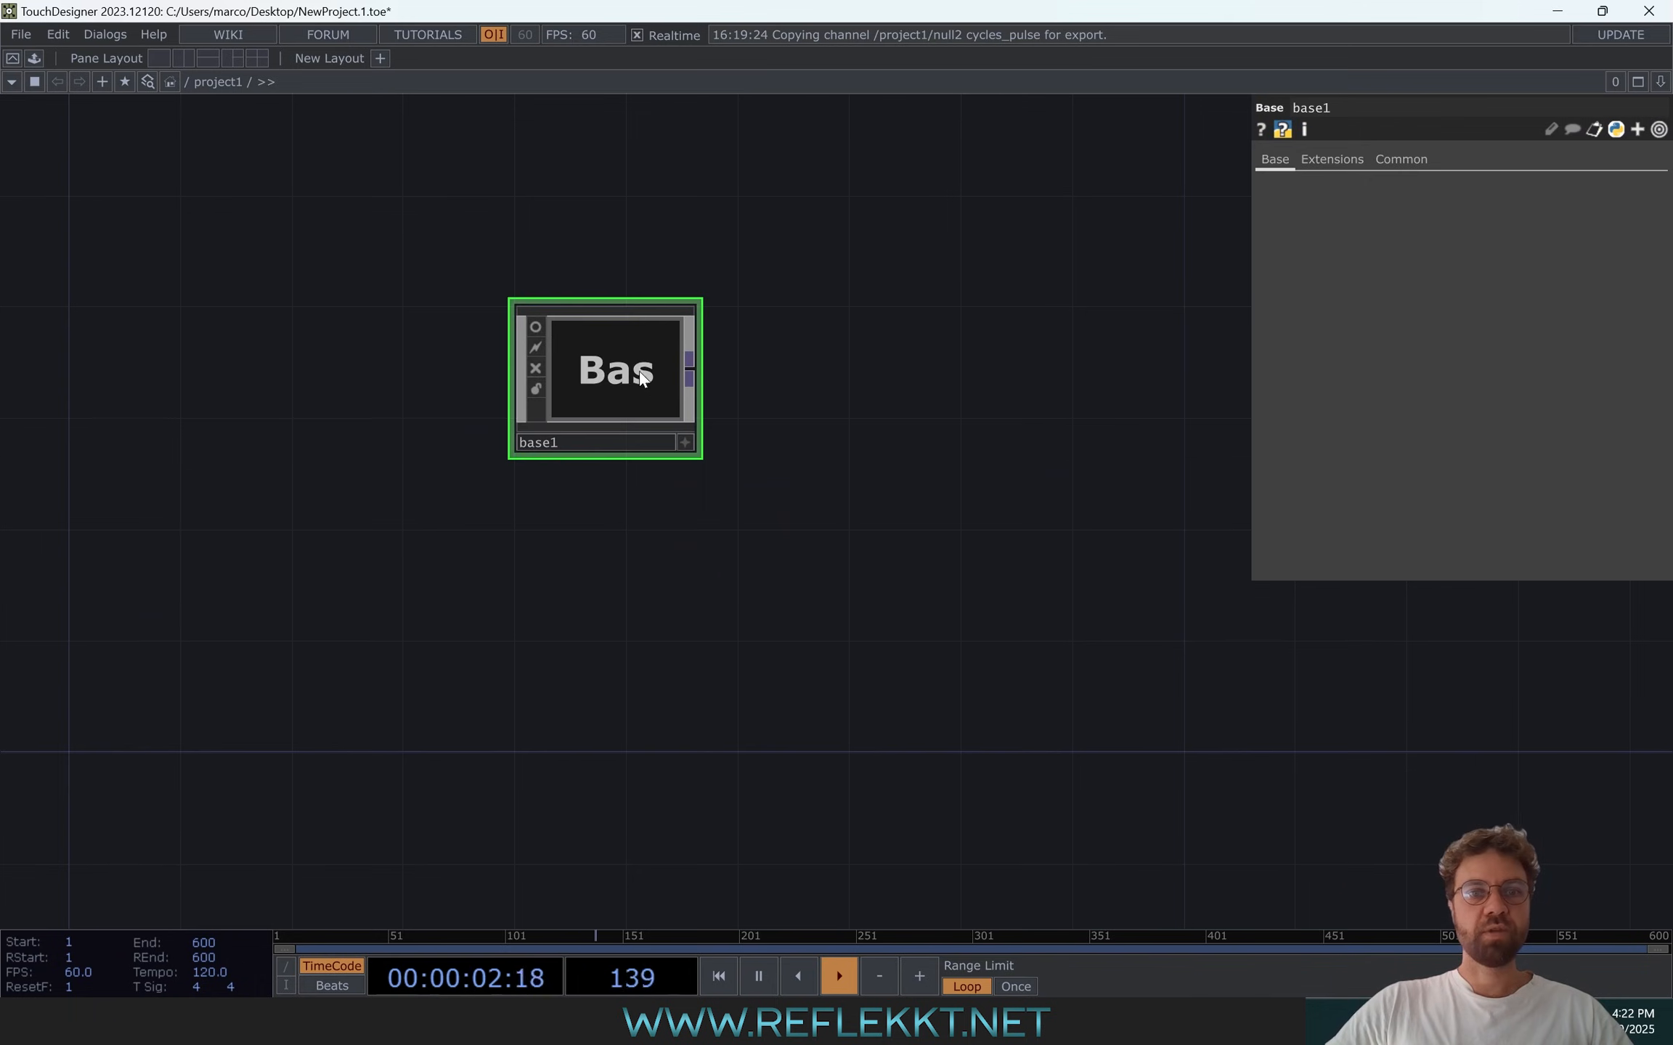
{"action": "double_click", "coordinate": [592, 383]}
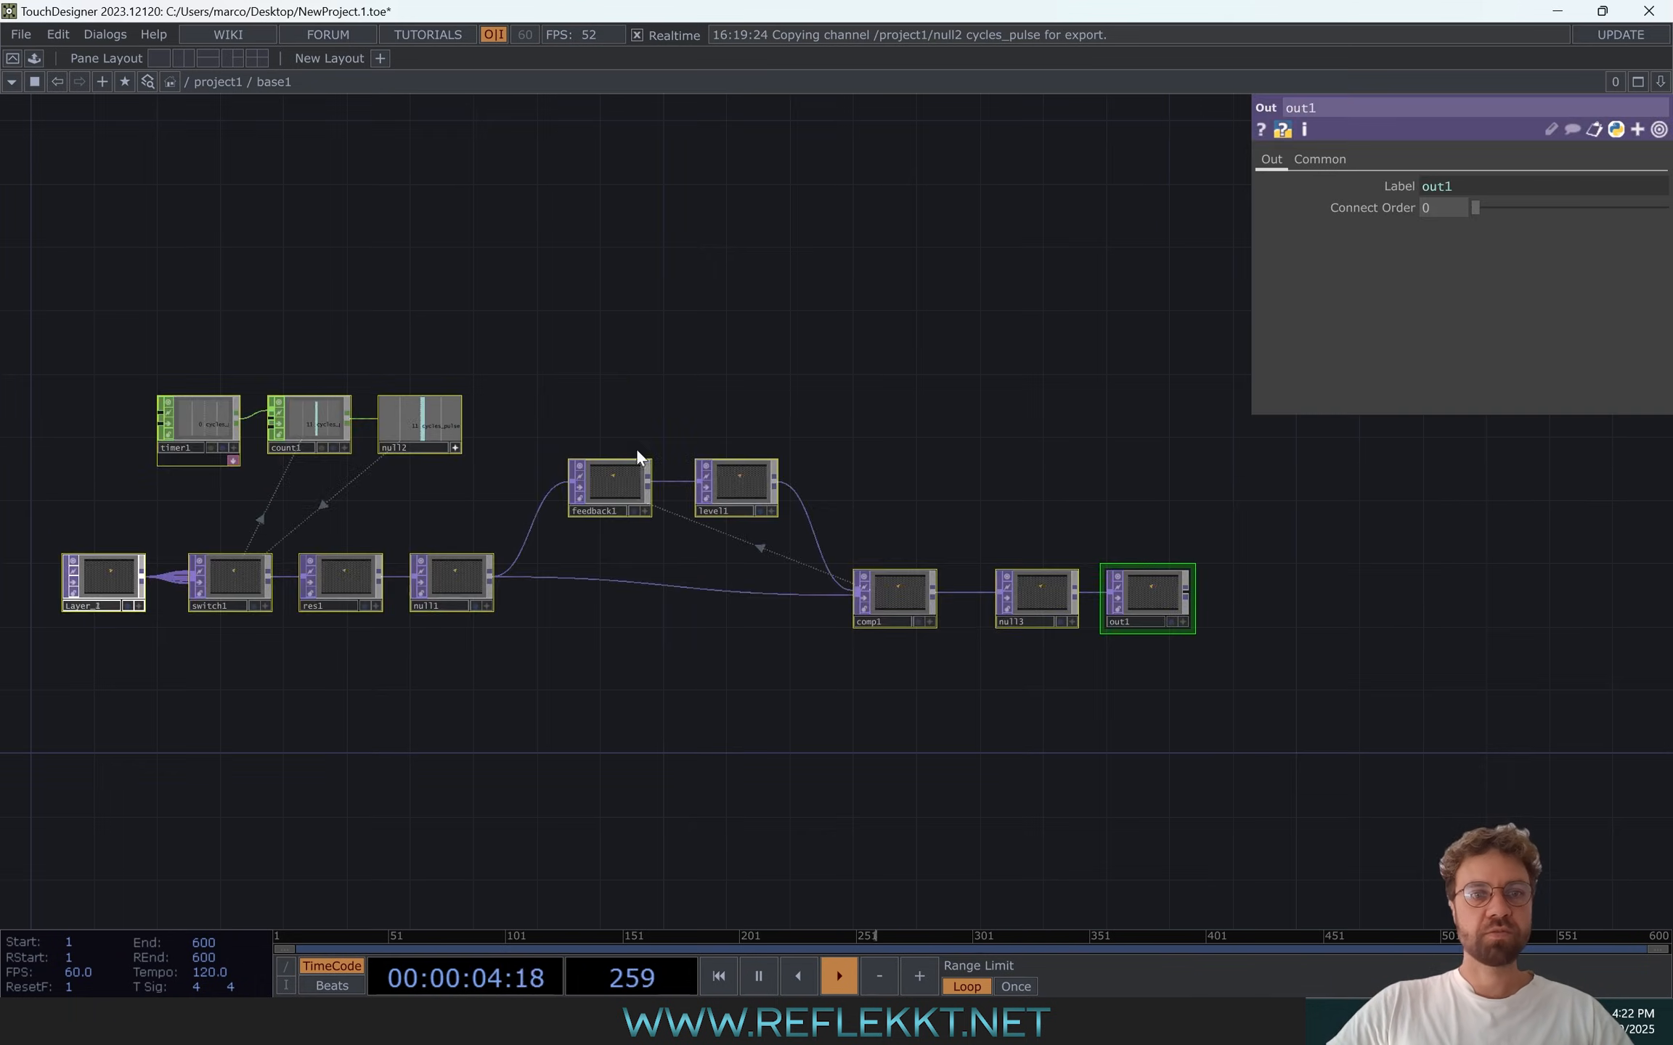
{"action": "scroll", "coordinate": [741, 309], "scroll_direction": "down", "scroll_amount": 3}
{"action": "scroll", "coordinate": [742, 309], "scroll_direction": "down", "scroll_amount": 3}
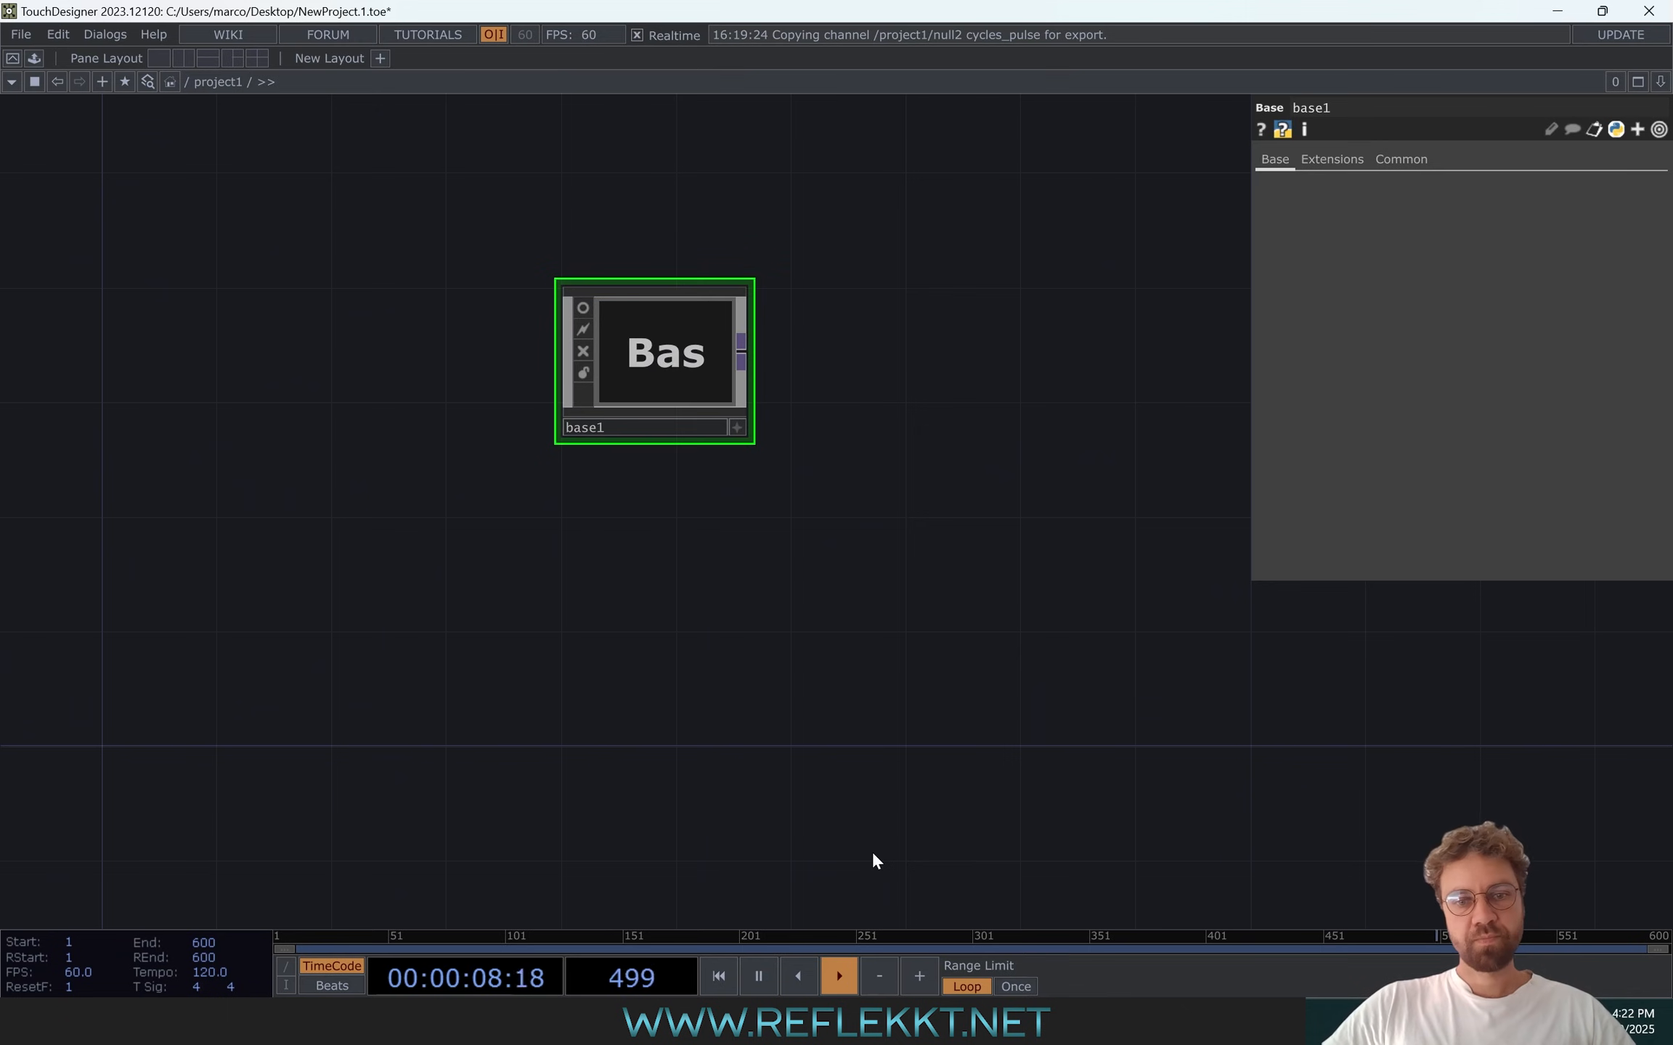
Open the Chaser asset folder in File Explorer, then return to TouchDesigner and paste five copies of base1 into the project network
{"action": "key", "text": "alt+Tab"}
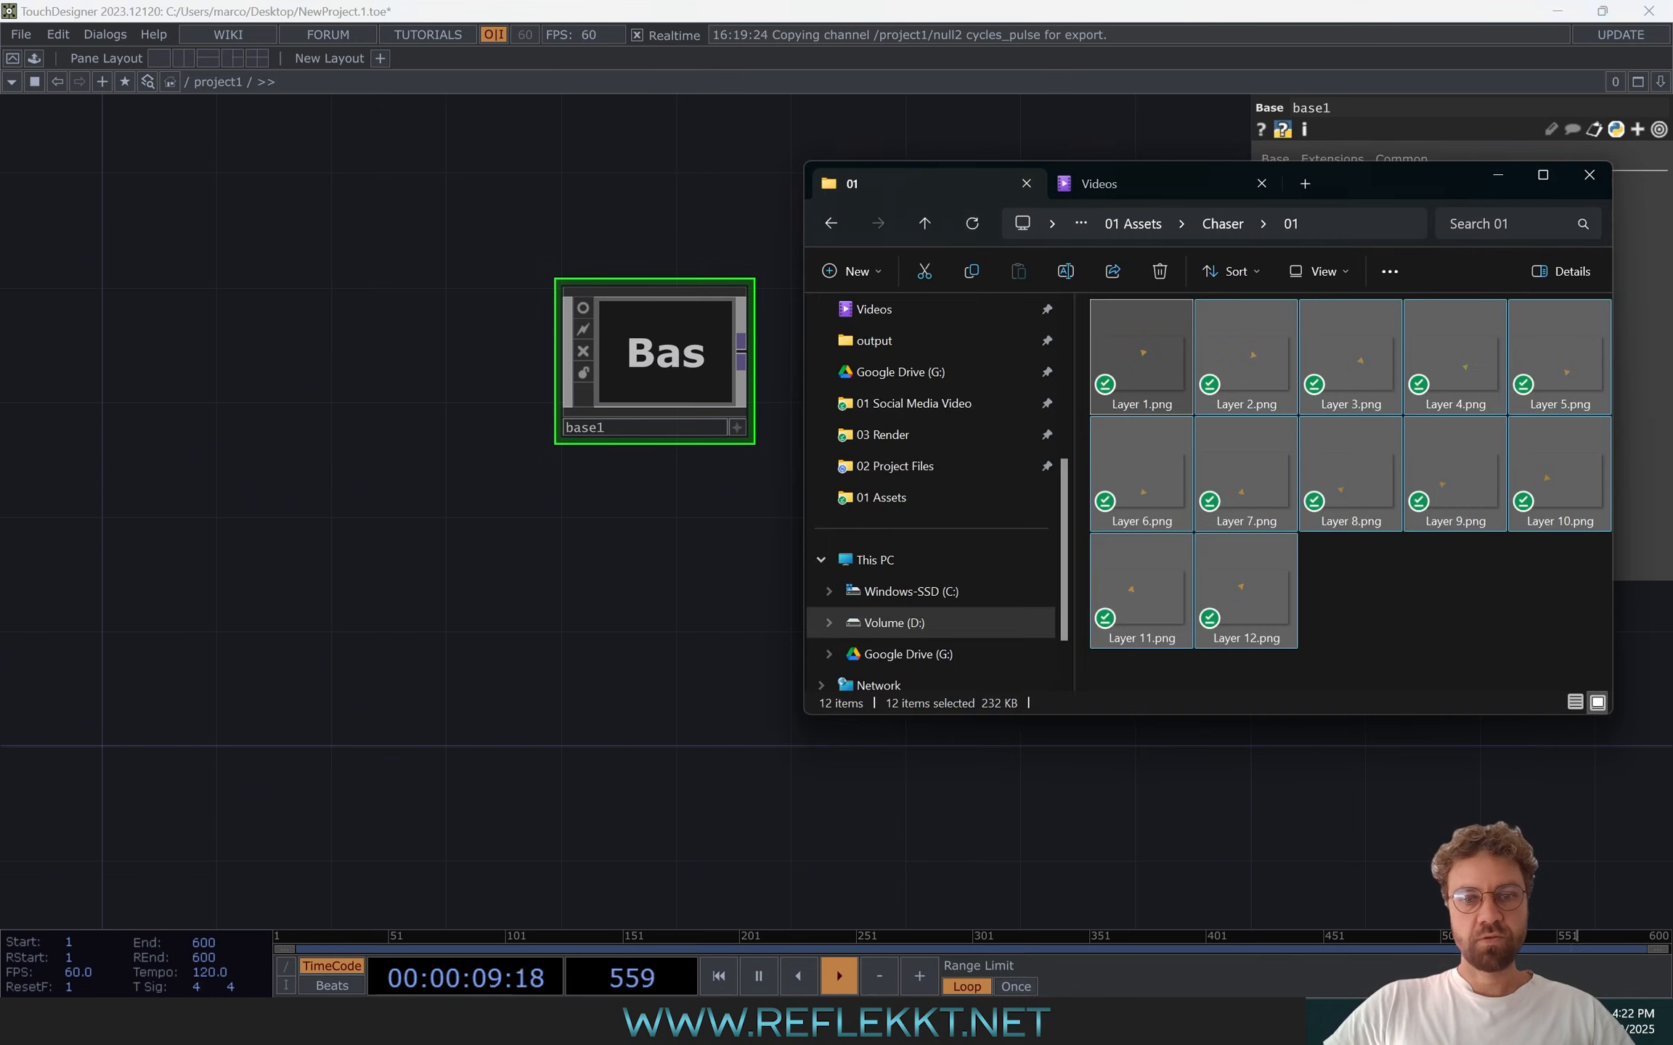
{"action": "left_click", "coordinate": [1227, 225]}
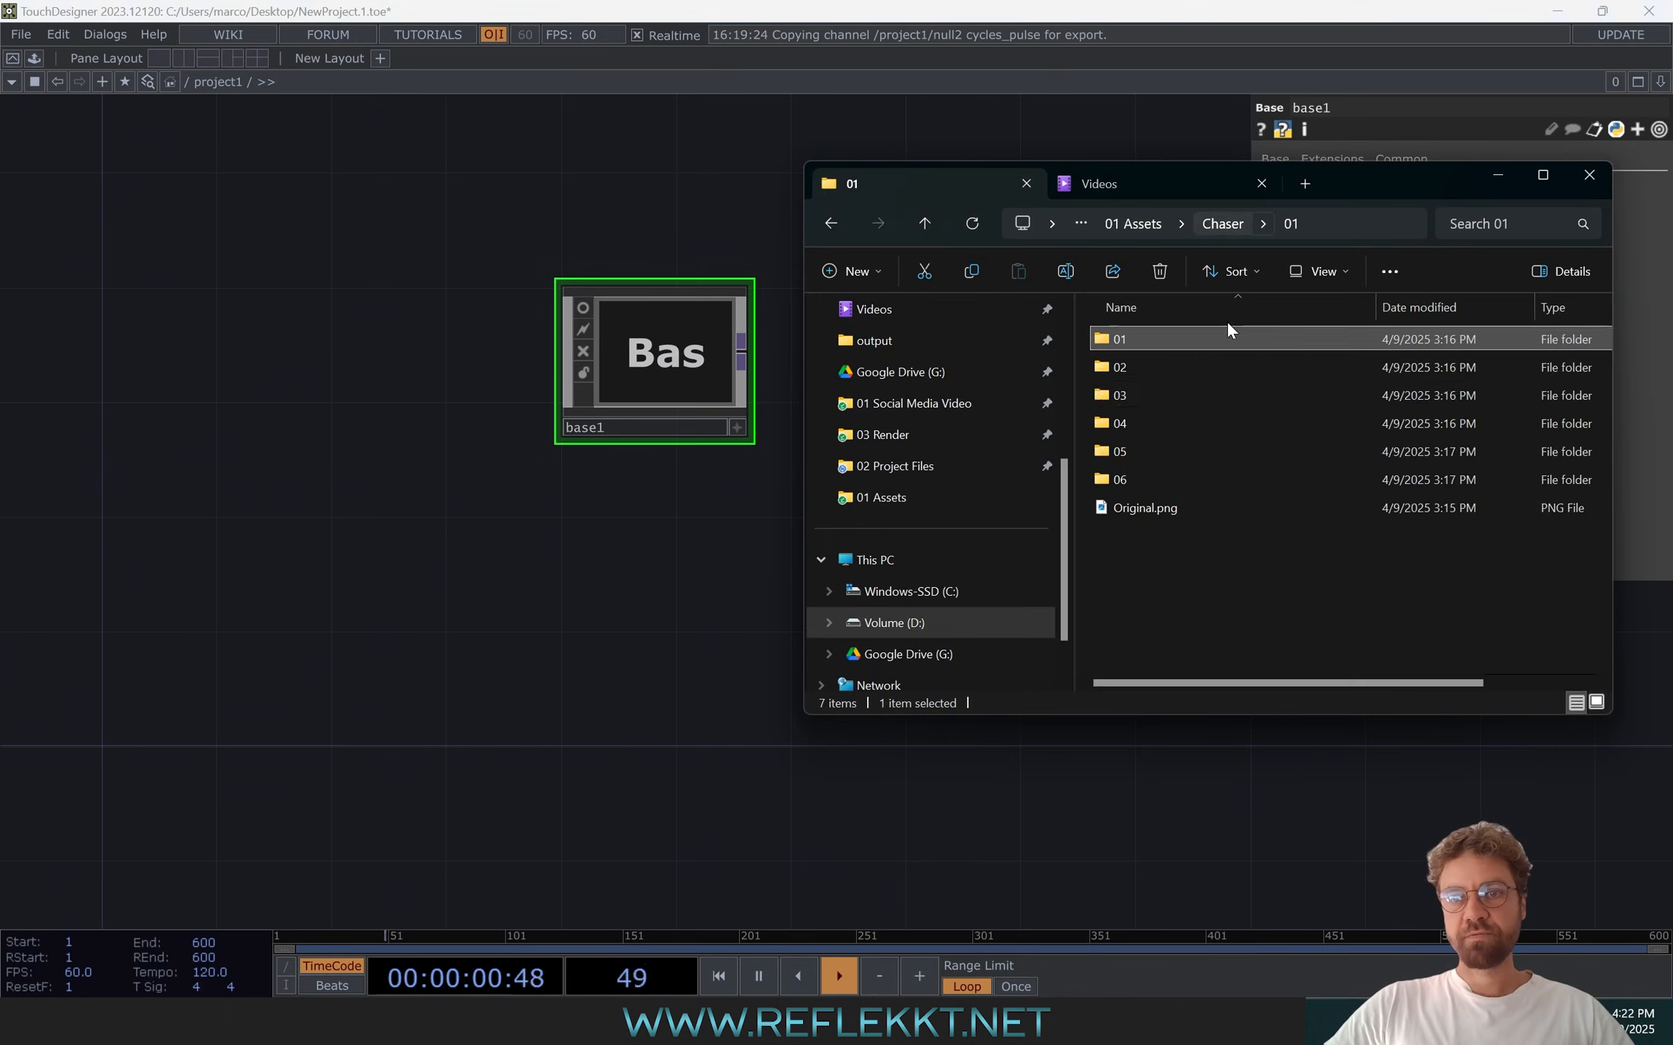
{"action": "left_click", "coordinate": [553, 491]}
{"action": "key", "text": "ctrl+c"}
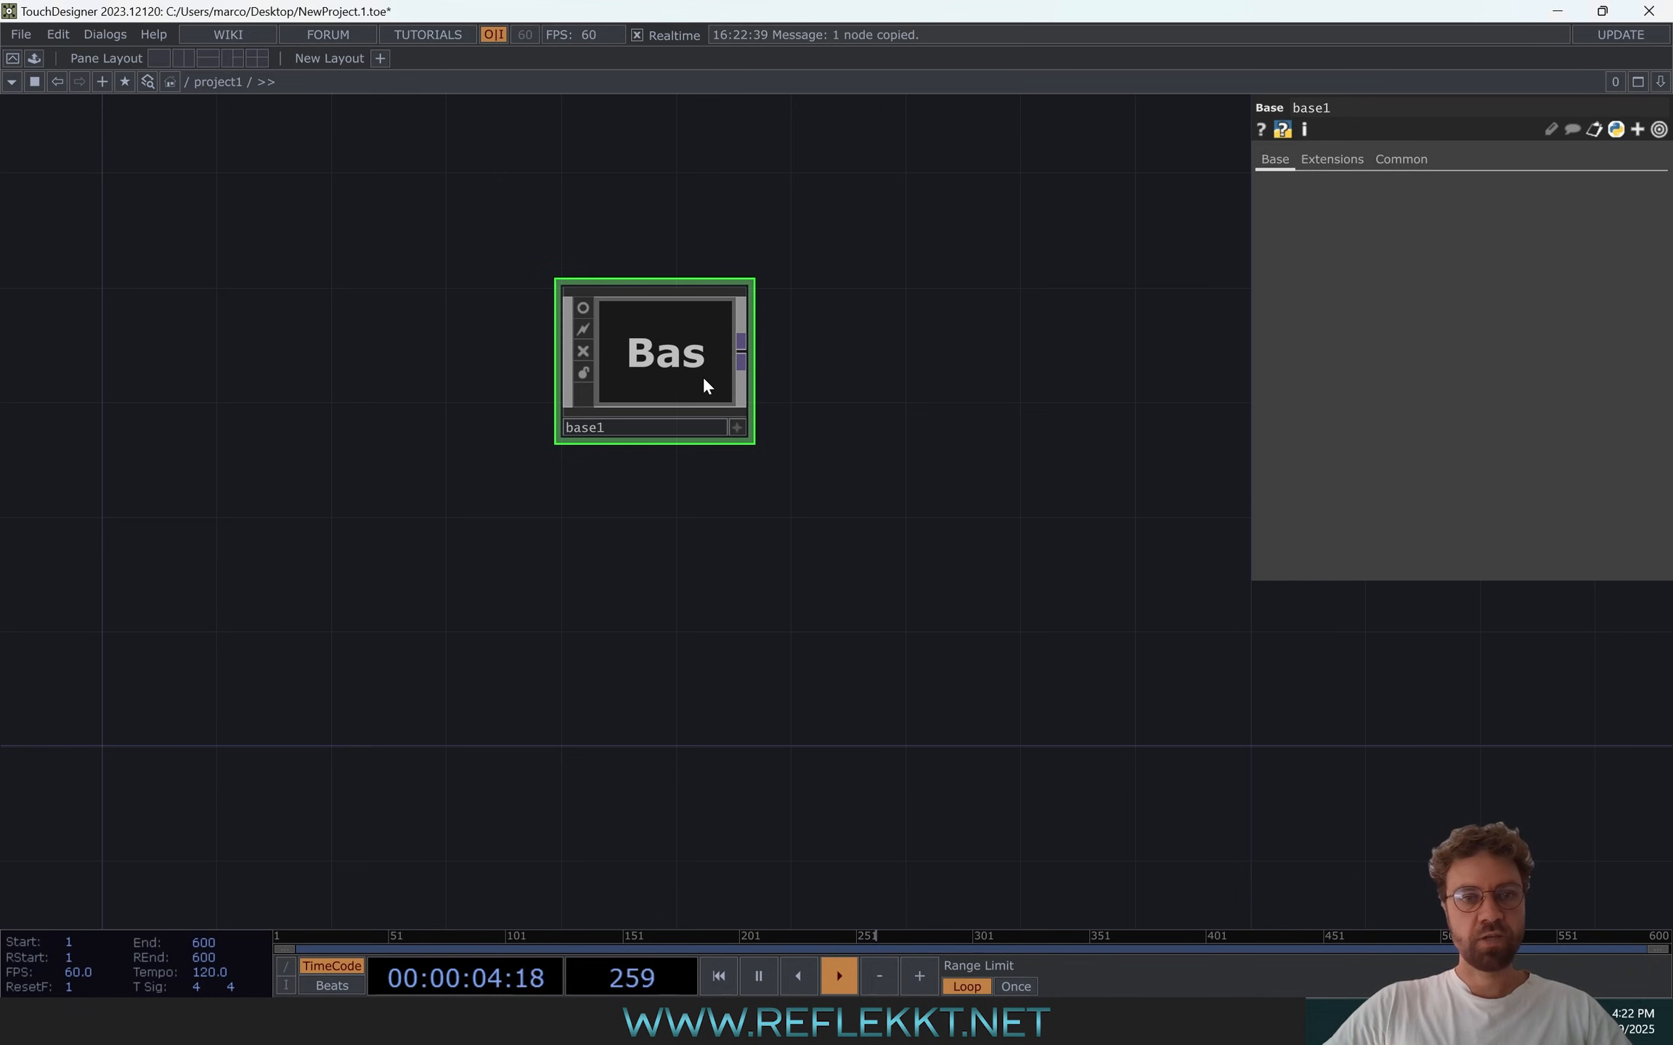
{"action": "key", "text": "ctrl+v"}
{"action": "key", "text": "ctrl+v"}
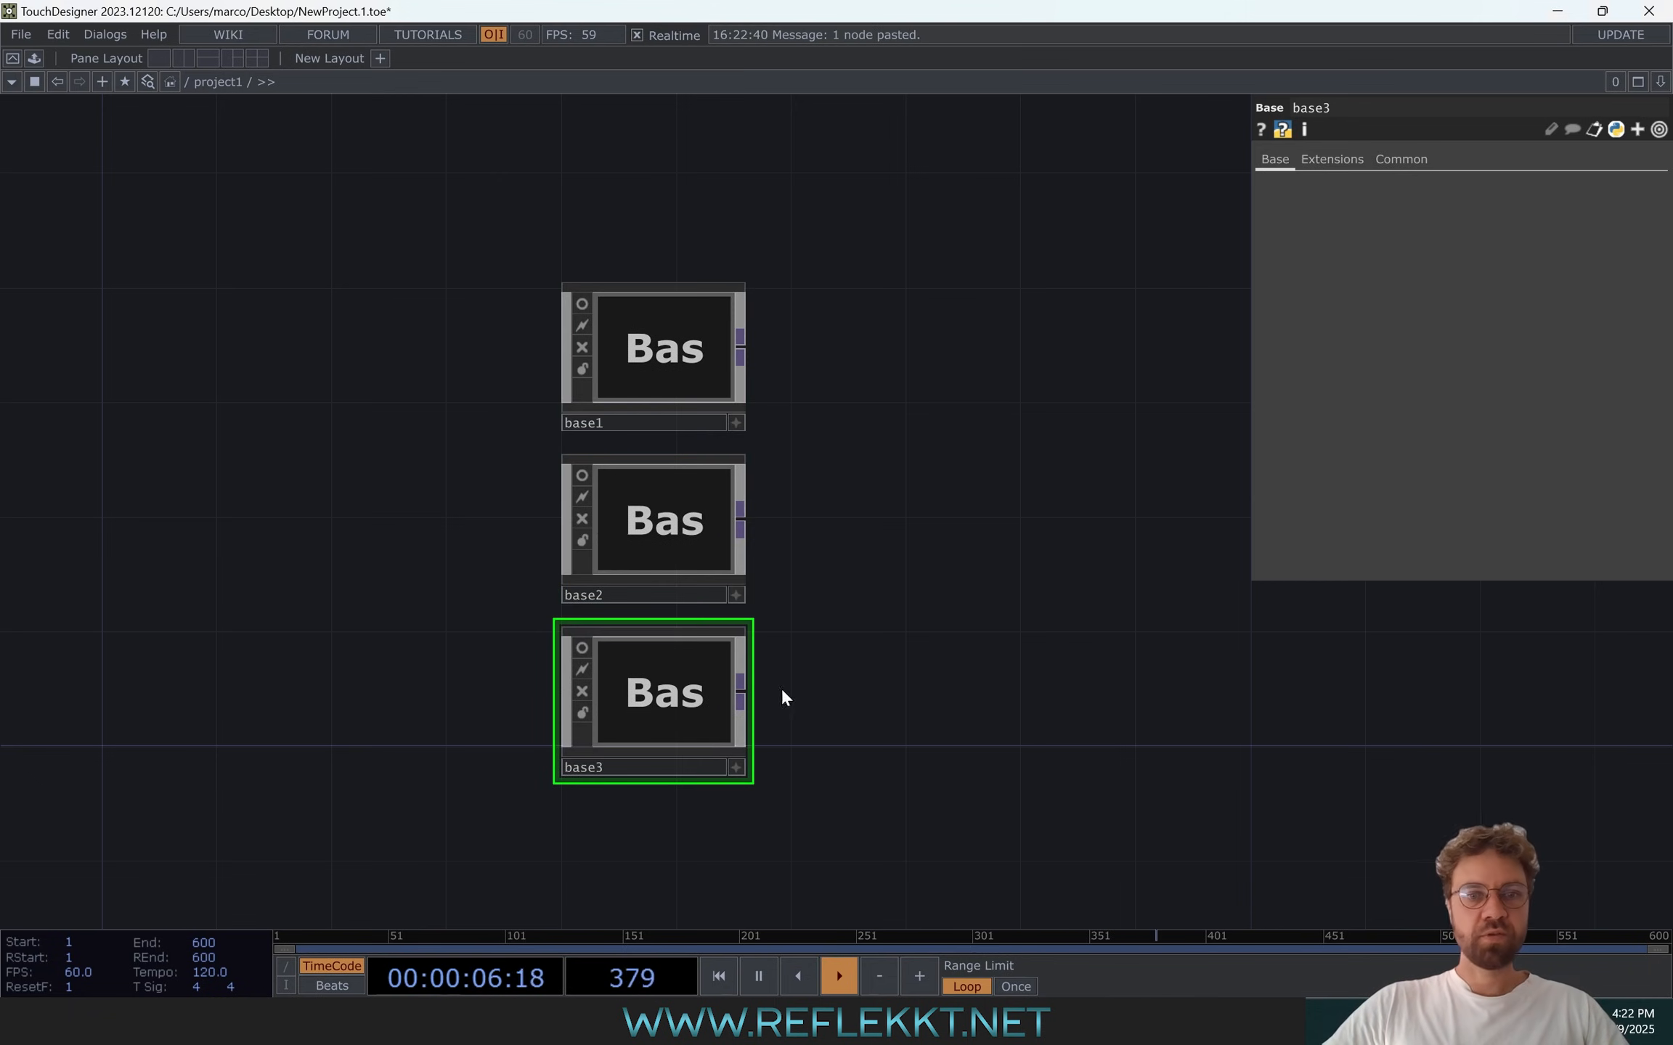
{"action": "key", "text": "ctrl+v"}
{"action": "key", "text": "ctrl+v"}
{"action": "key", "text": "ctrl+v"}
Open base2 and delete the stacked Movie File In TOPs that feed switch1
{"action": "left_click_drag", "start_coordinate": [784, 569], "coordinate": [540, 323]}
{"action": "left_click_drag", "start_coordinate": [805, 377], "coordinate": [840, 447]}
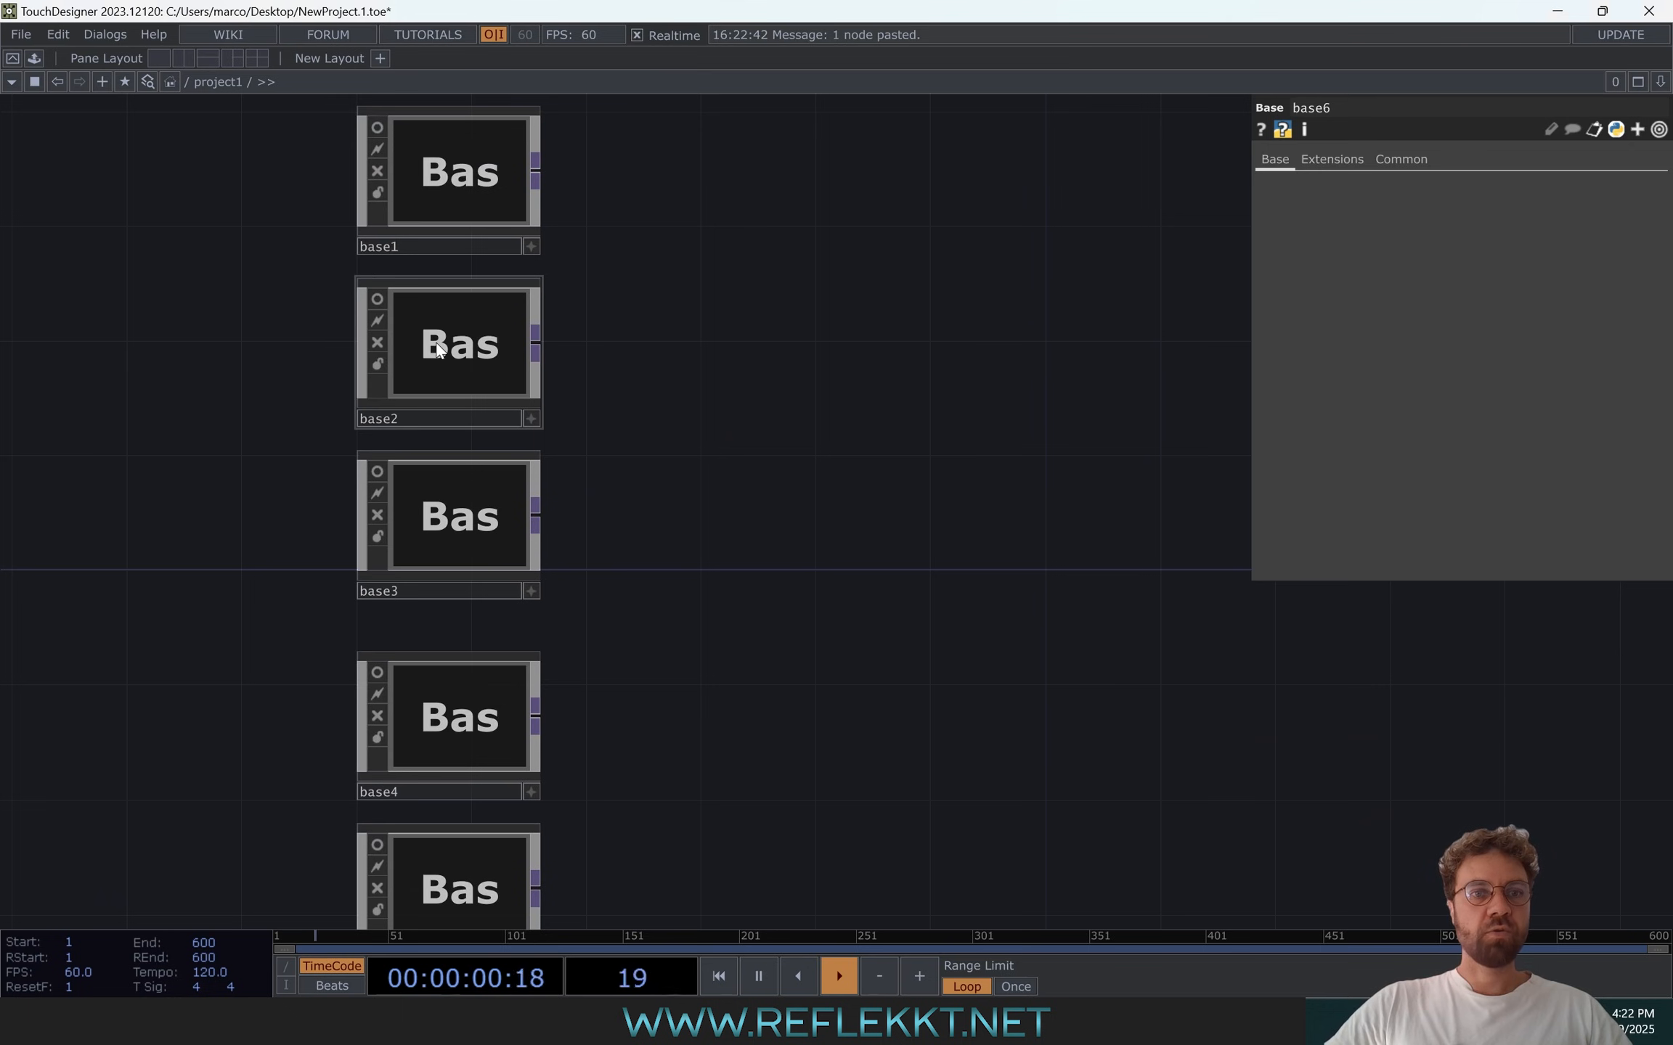
{"action": "double_click", "coordinate": [438, 350]}
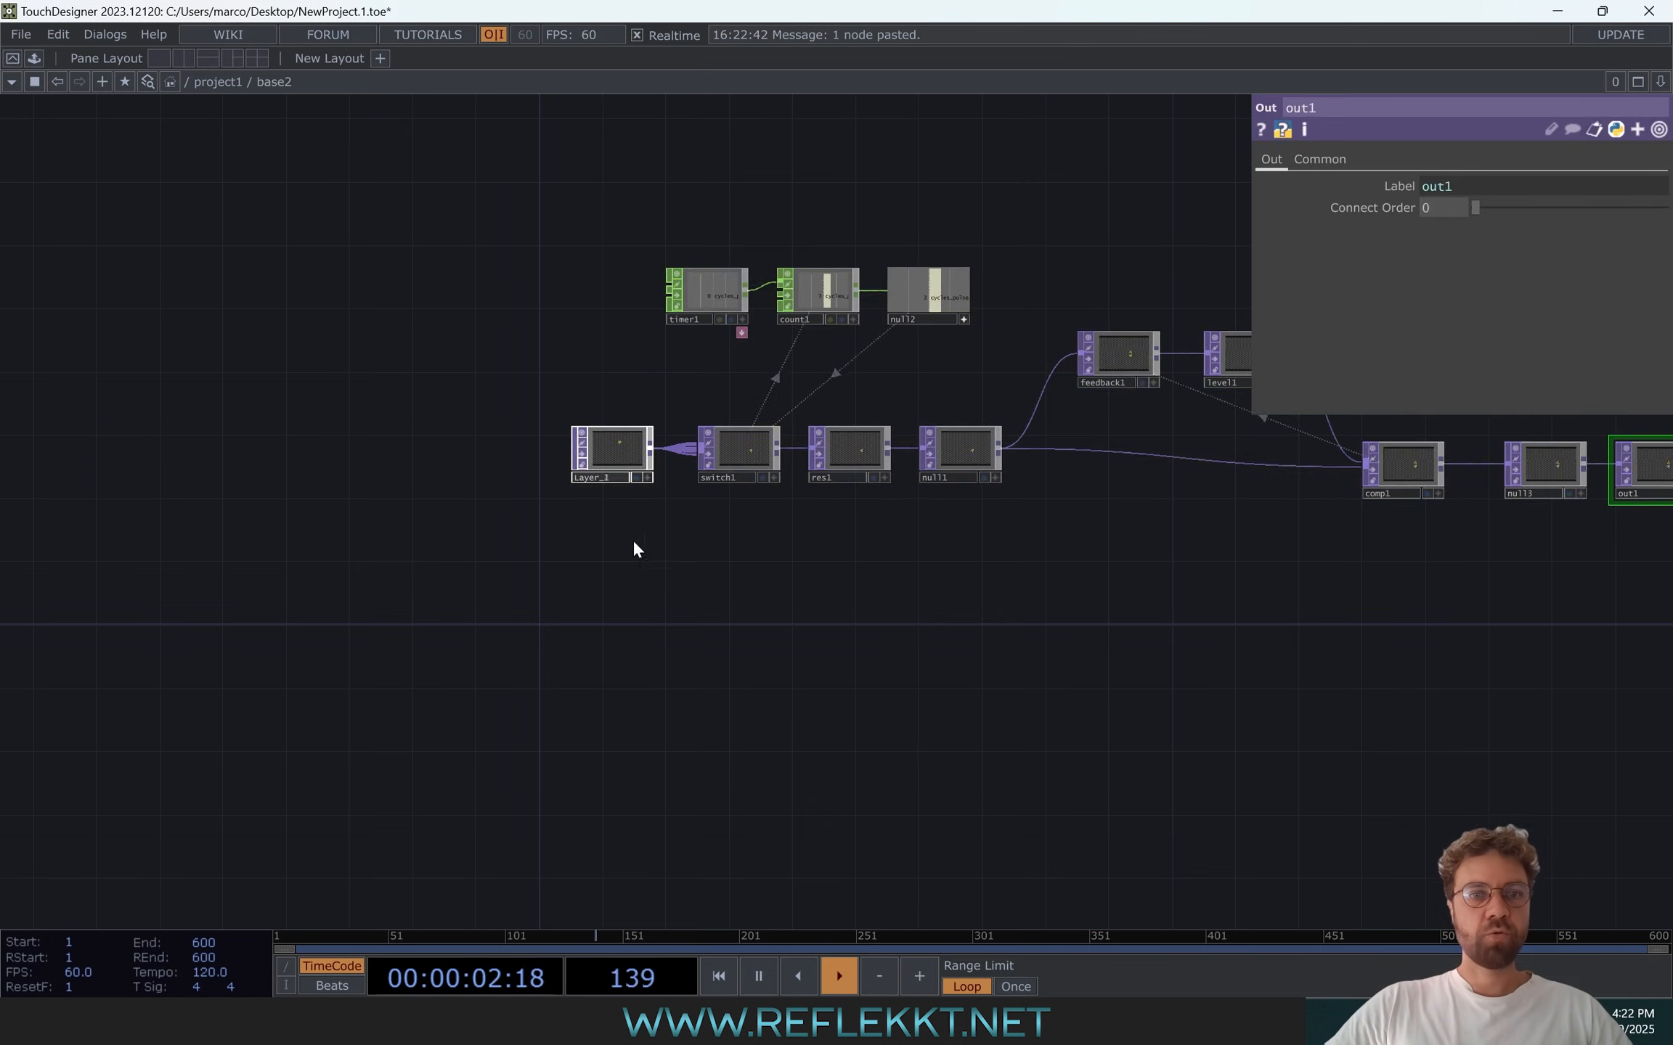
{"action": "scroll", "coordinate": [717, 638], "scroll_direction": "up", "scroll_amount": 6}
{"action": "left_click_drag", "start_coordinate": [634, 543], "coordinate": [433, 552]}
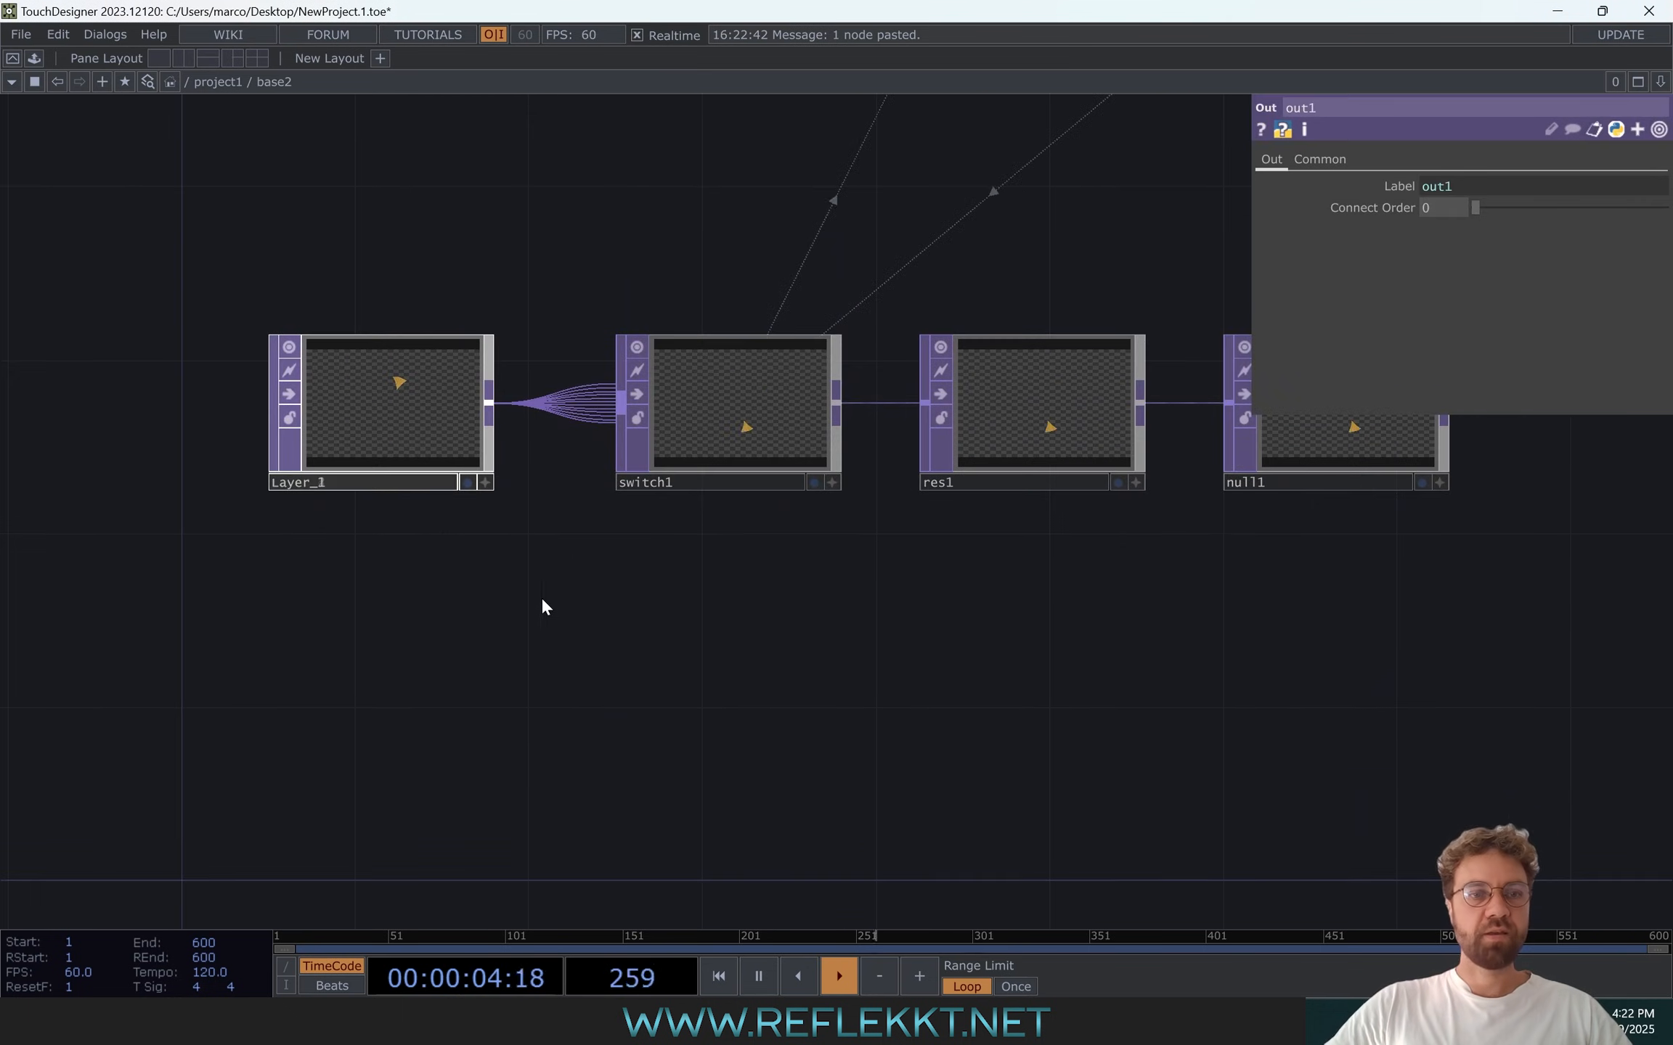
{"action": "left_click_drag", "start_coordinate": [541, 598], "coordinate": [457, 612]}
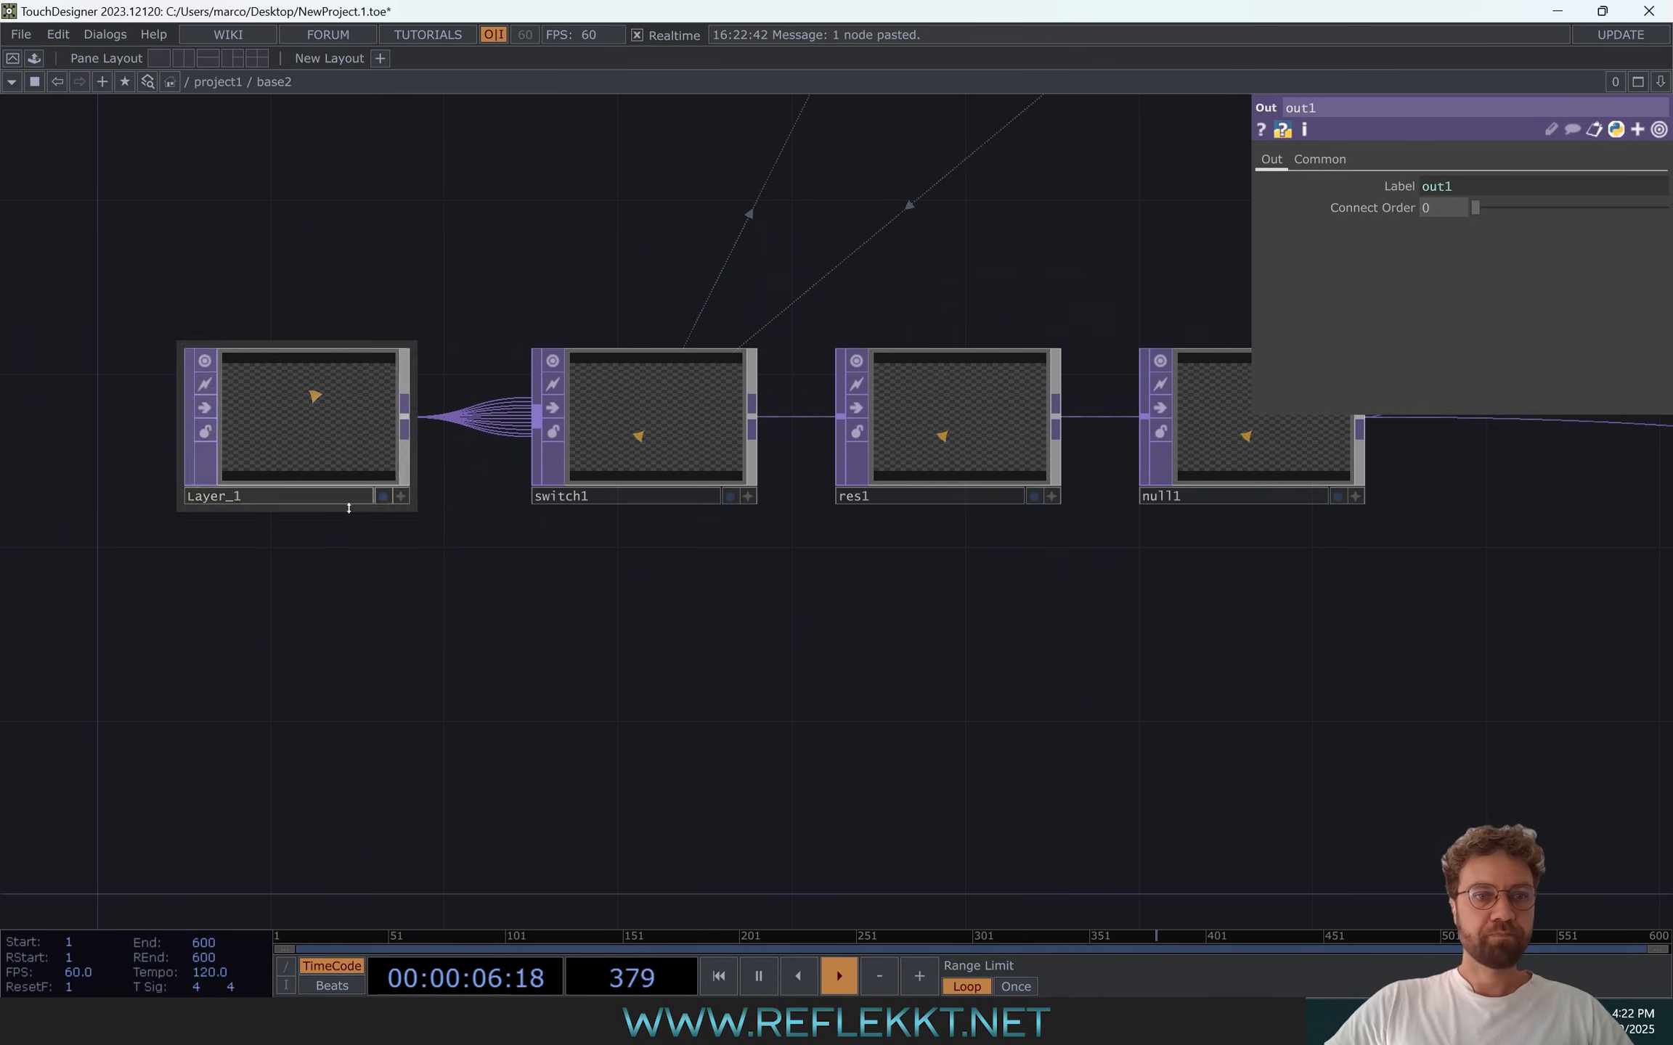
{"action": "left_click_drag", "start_coordinate": [131, 304], "coordinate": [119, 290]}
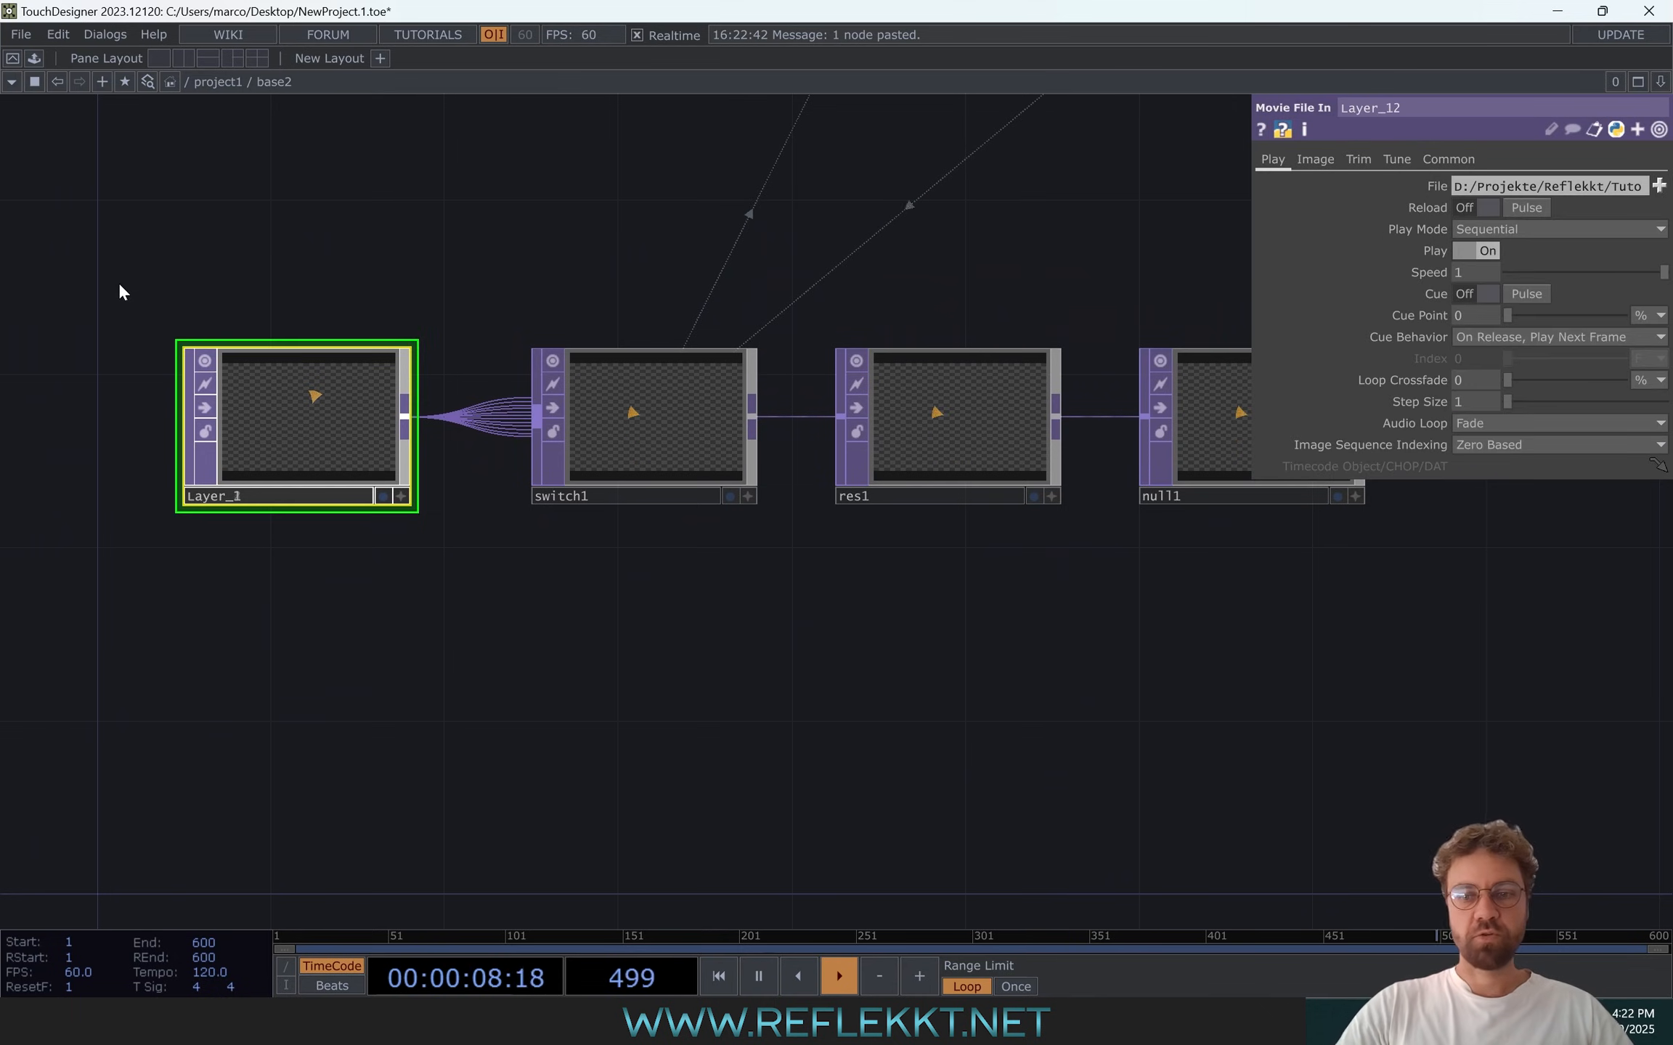
{"action": "key", "text": "Delete"}
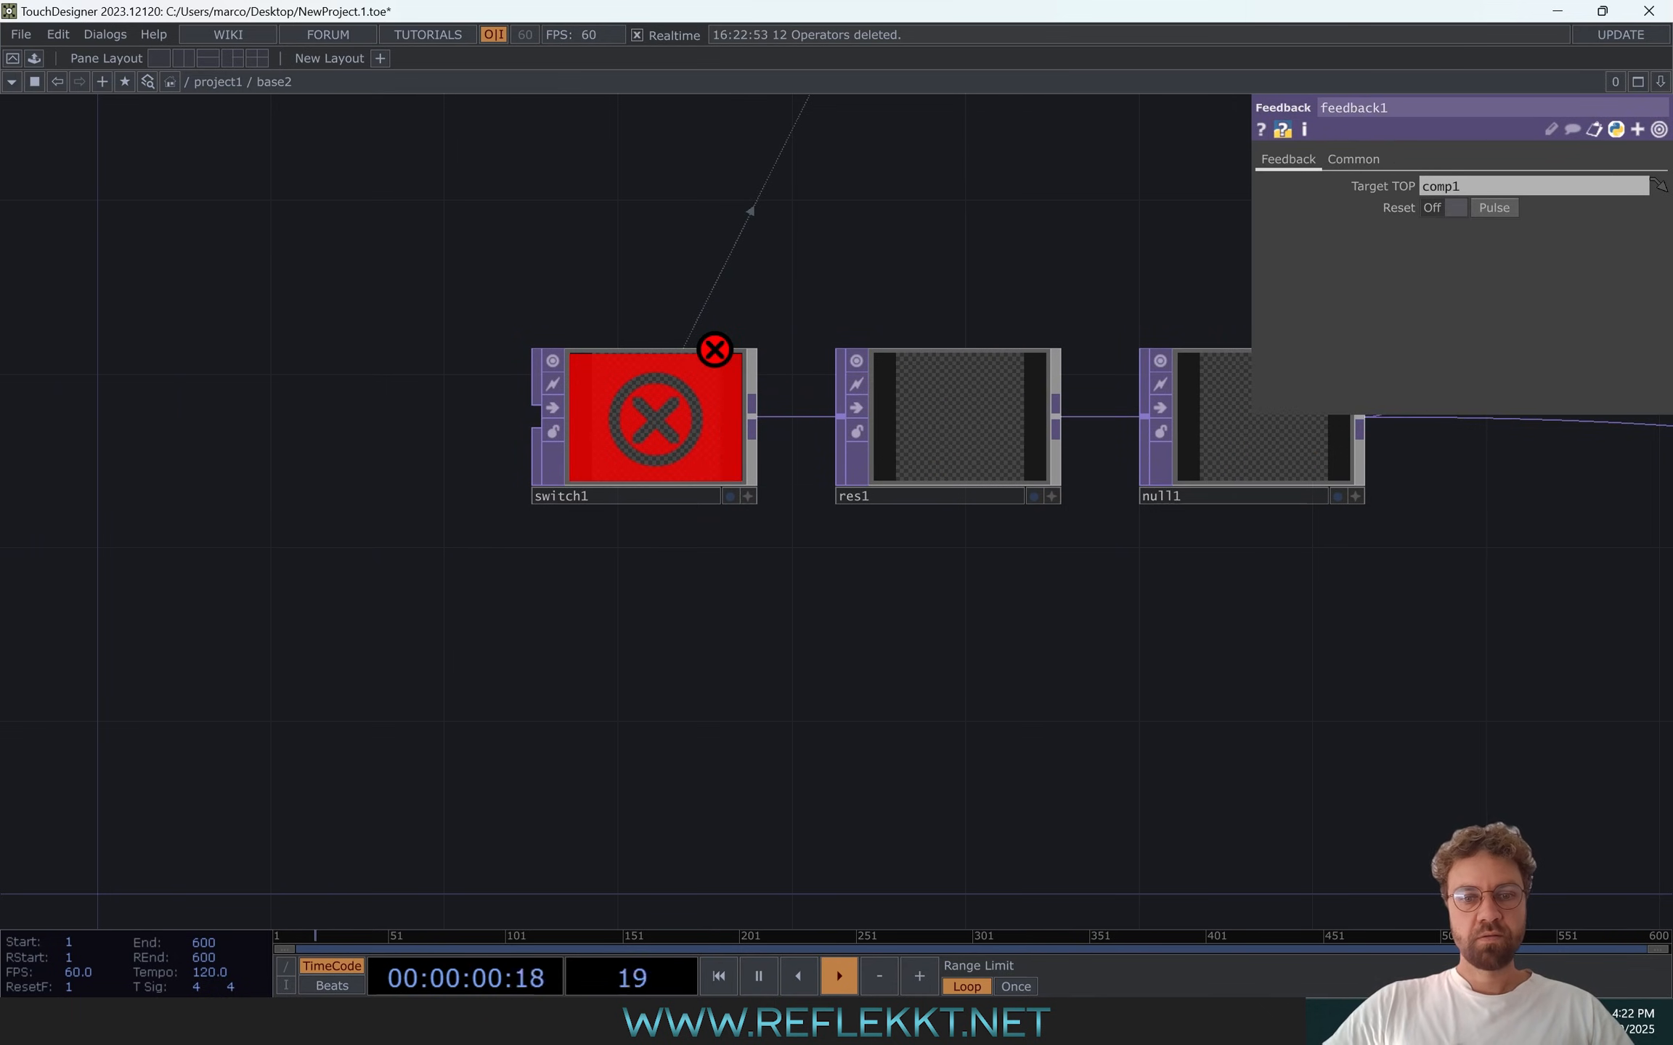
Import all images from the Chaser folder 02, Layer 13 to Layer 24, into base2 and connect them to switch1
{"action": "key", "text": "alt+Tab"}
{"action": "double_click", "coordinate": [1162, 356]}
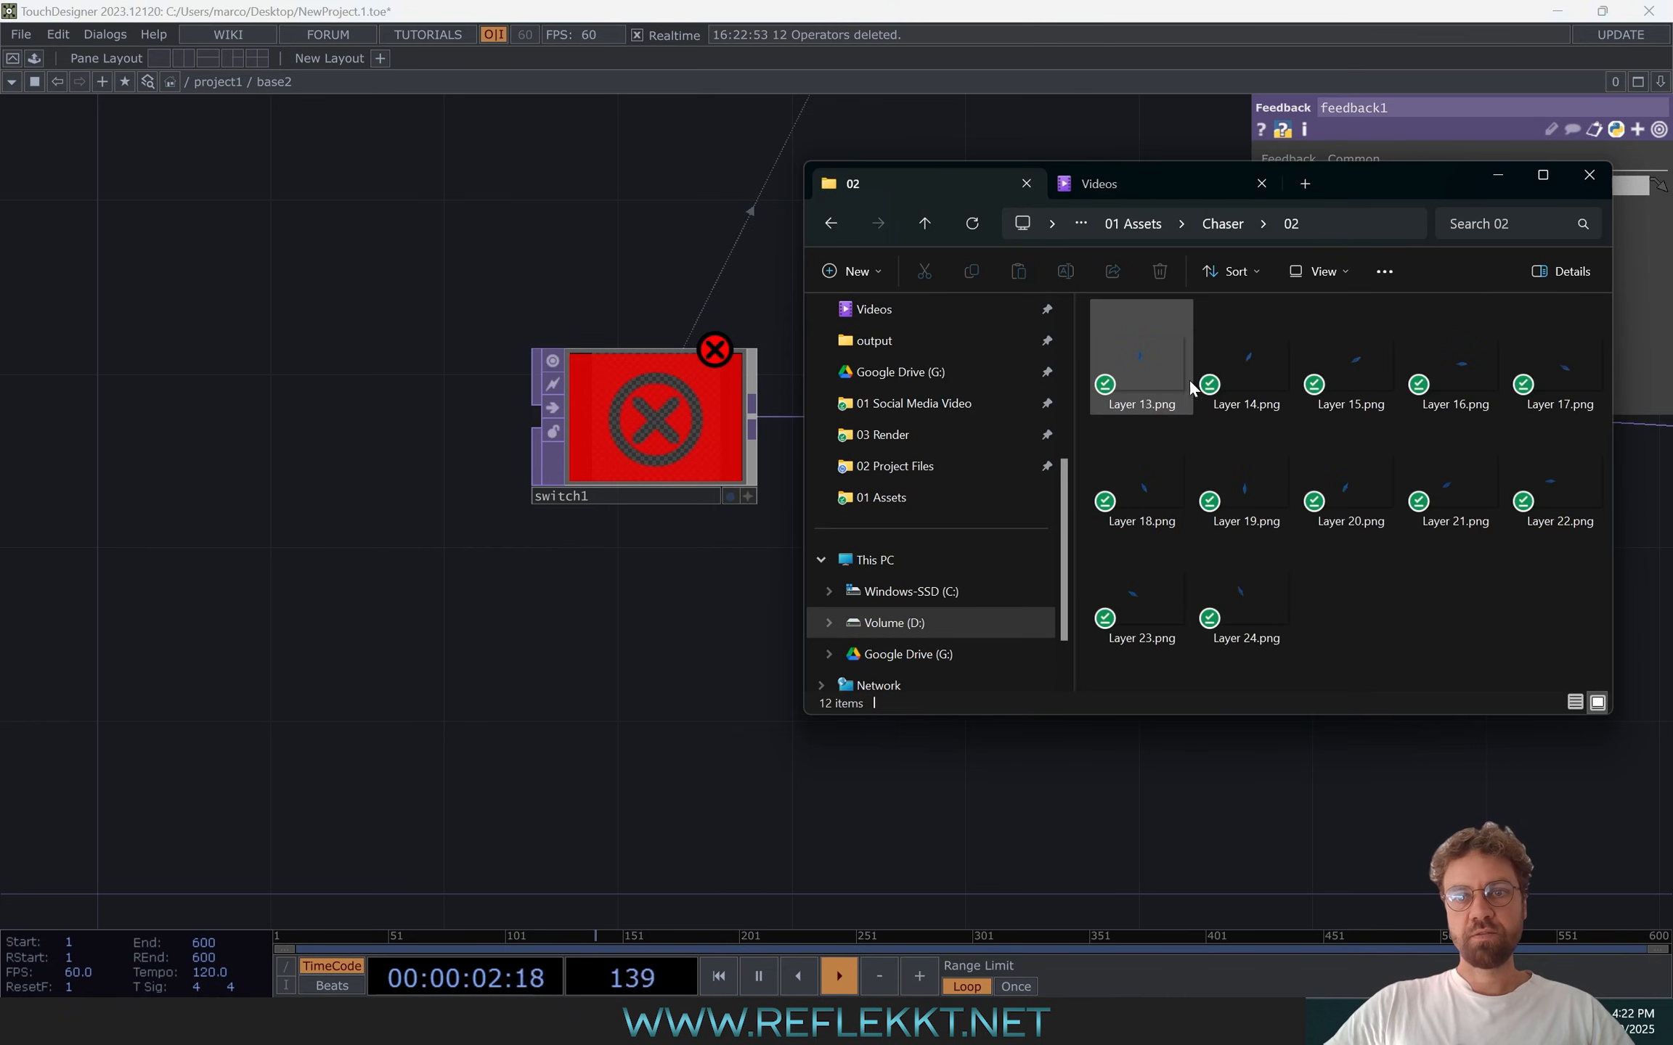
{"action": "key", "text": "ctrl+a"}
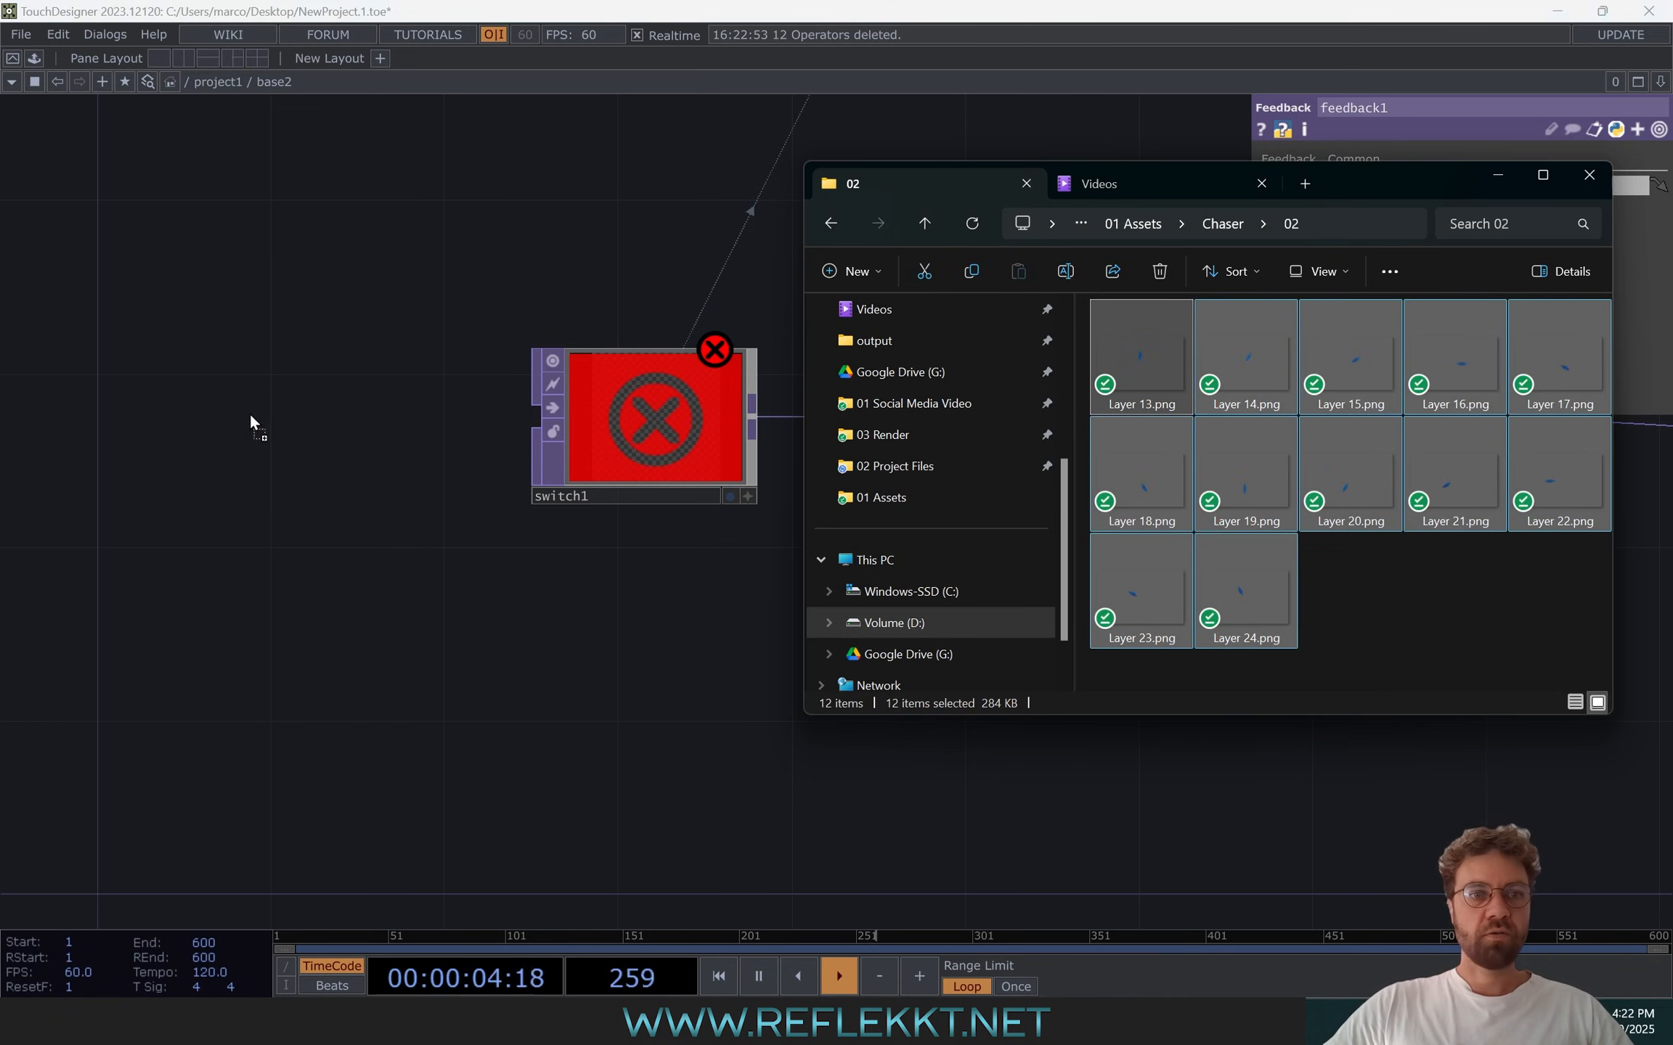
{"action": "left_click_drag", "start_coordinate": [250, 413], "coordinate": [250, 413]}
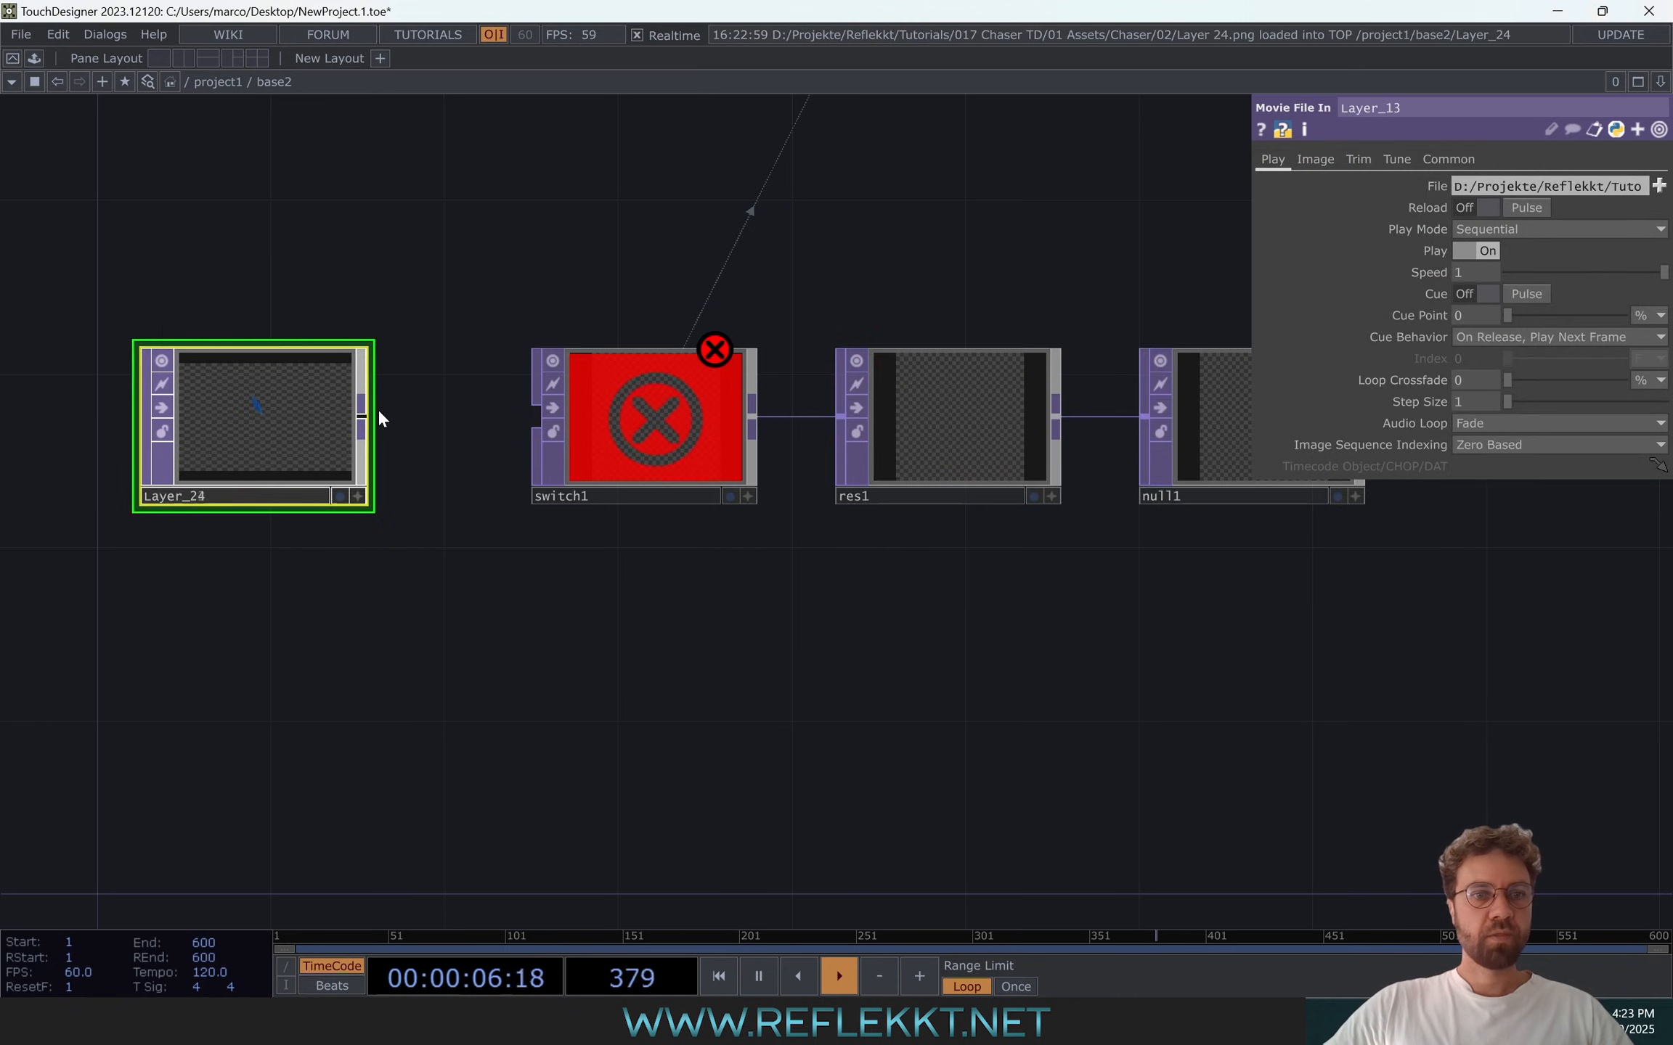
{"action": "left_click", "coordinate": [537, 416]}
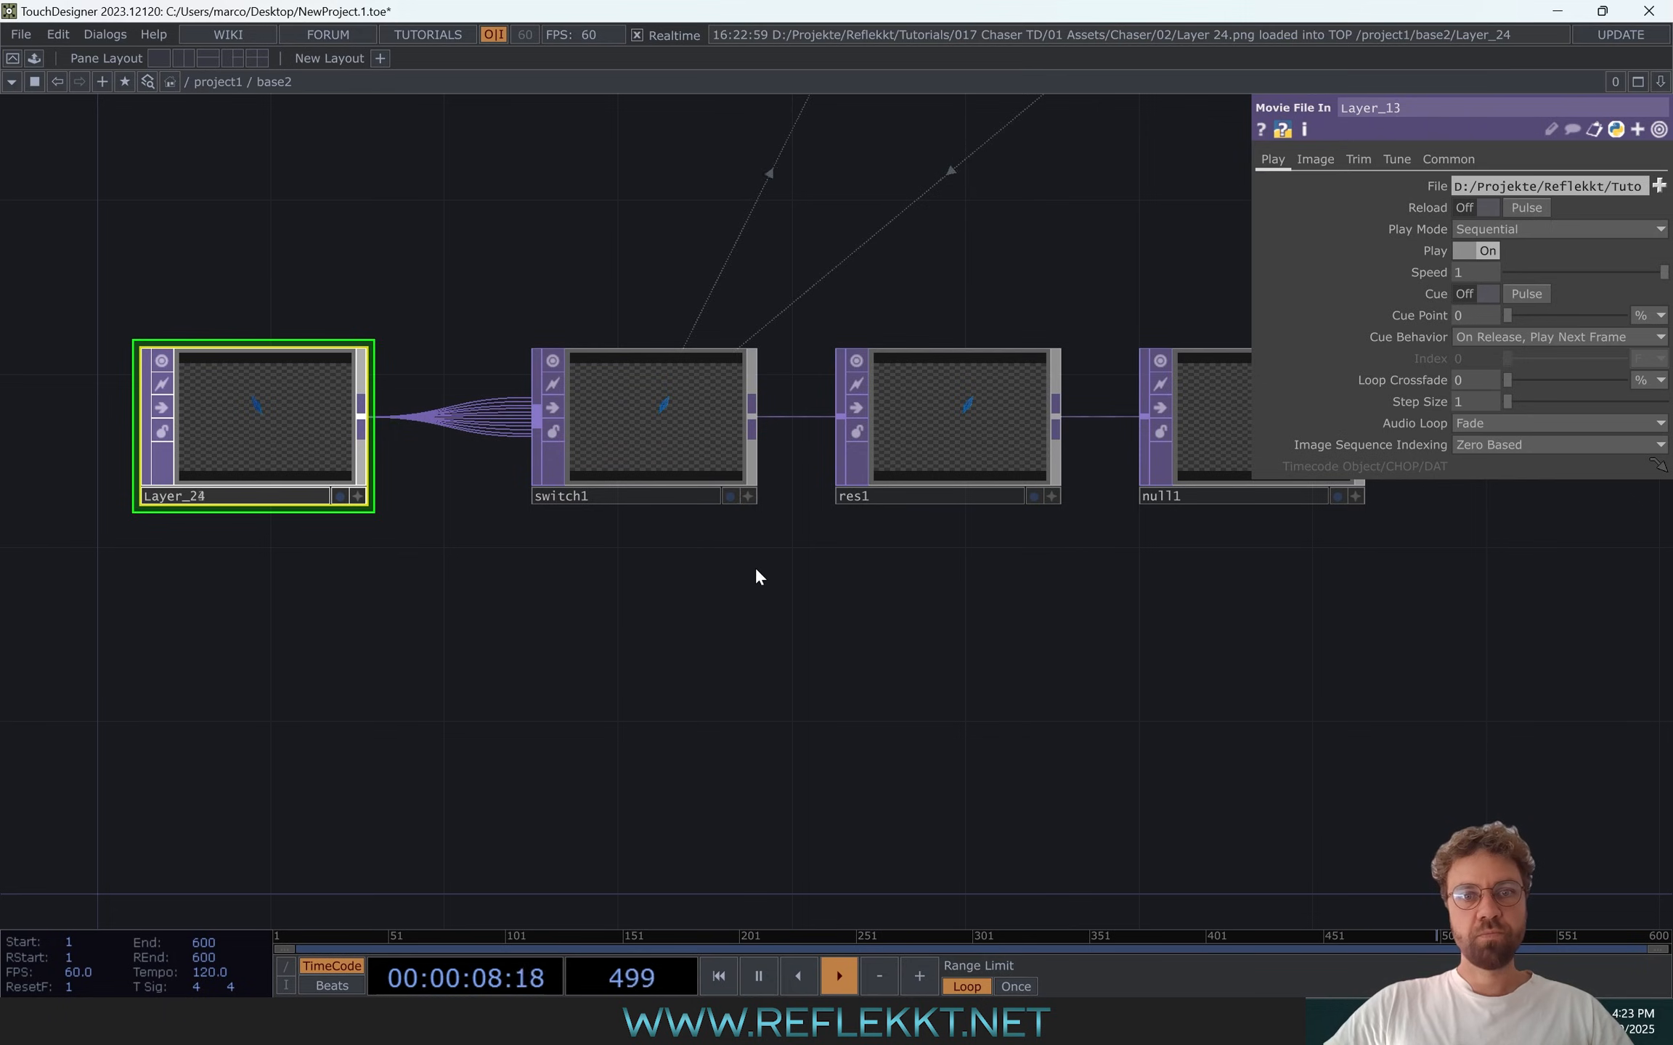
Return to the project network, open base3 and delete its stacked layer image TOPs
{"action": "scroll", "coordinate": [751, 570], "scroll_direction": "down", "scroll_amount": 6}
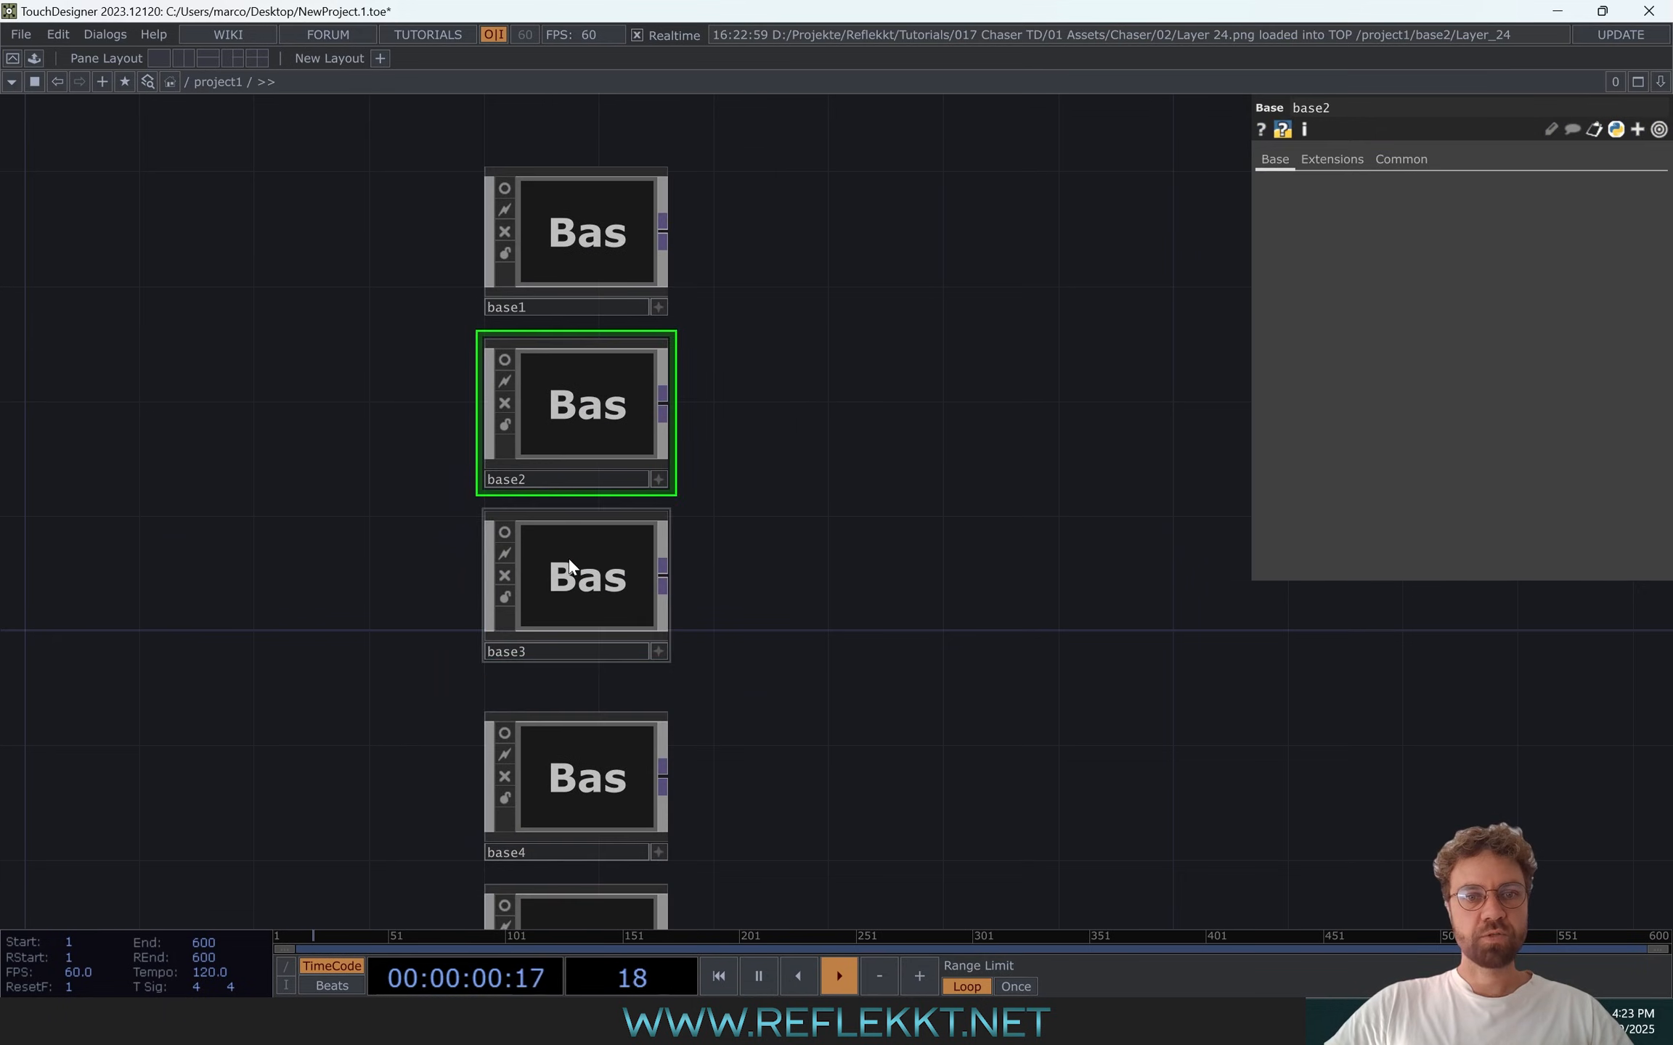
{"action": "scroll", "coordinate": [570, 567], "scroll_direction": "up", "scroll_amount": 8}
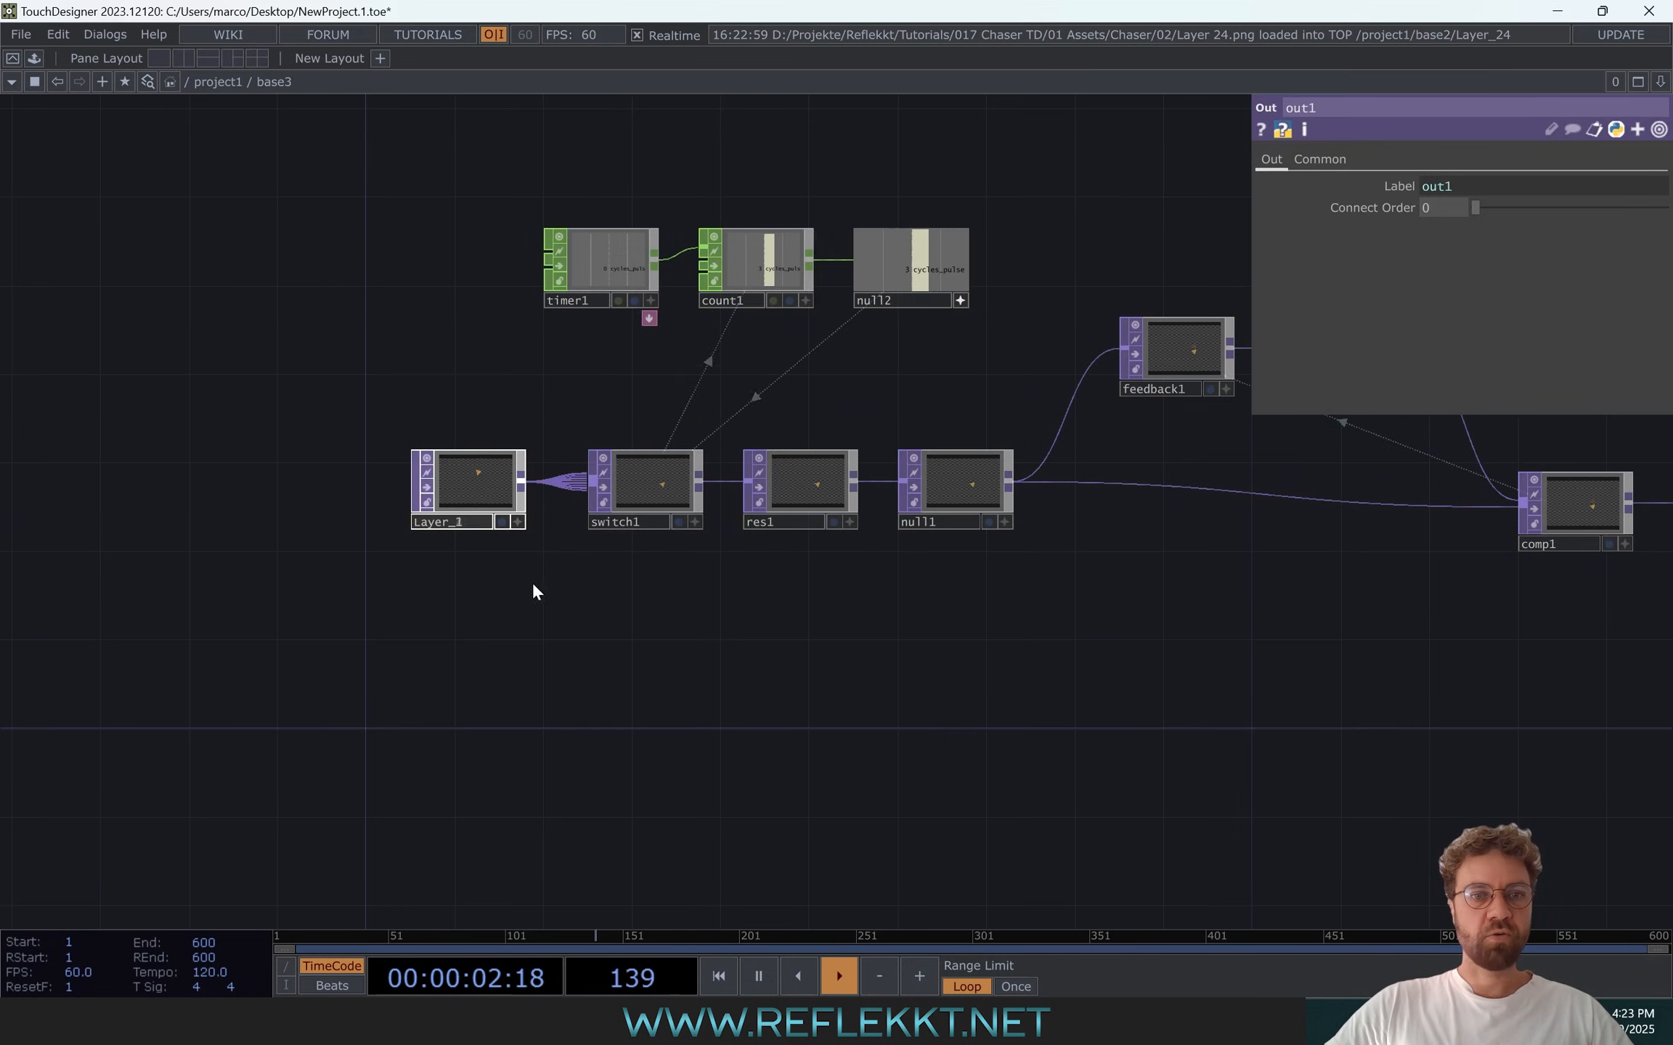
{"action": "left_click_drag", "start_coordinate": [533, 584], "coordinate": [368, 418]}
{"action": "key", "text": "Delete"}
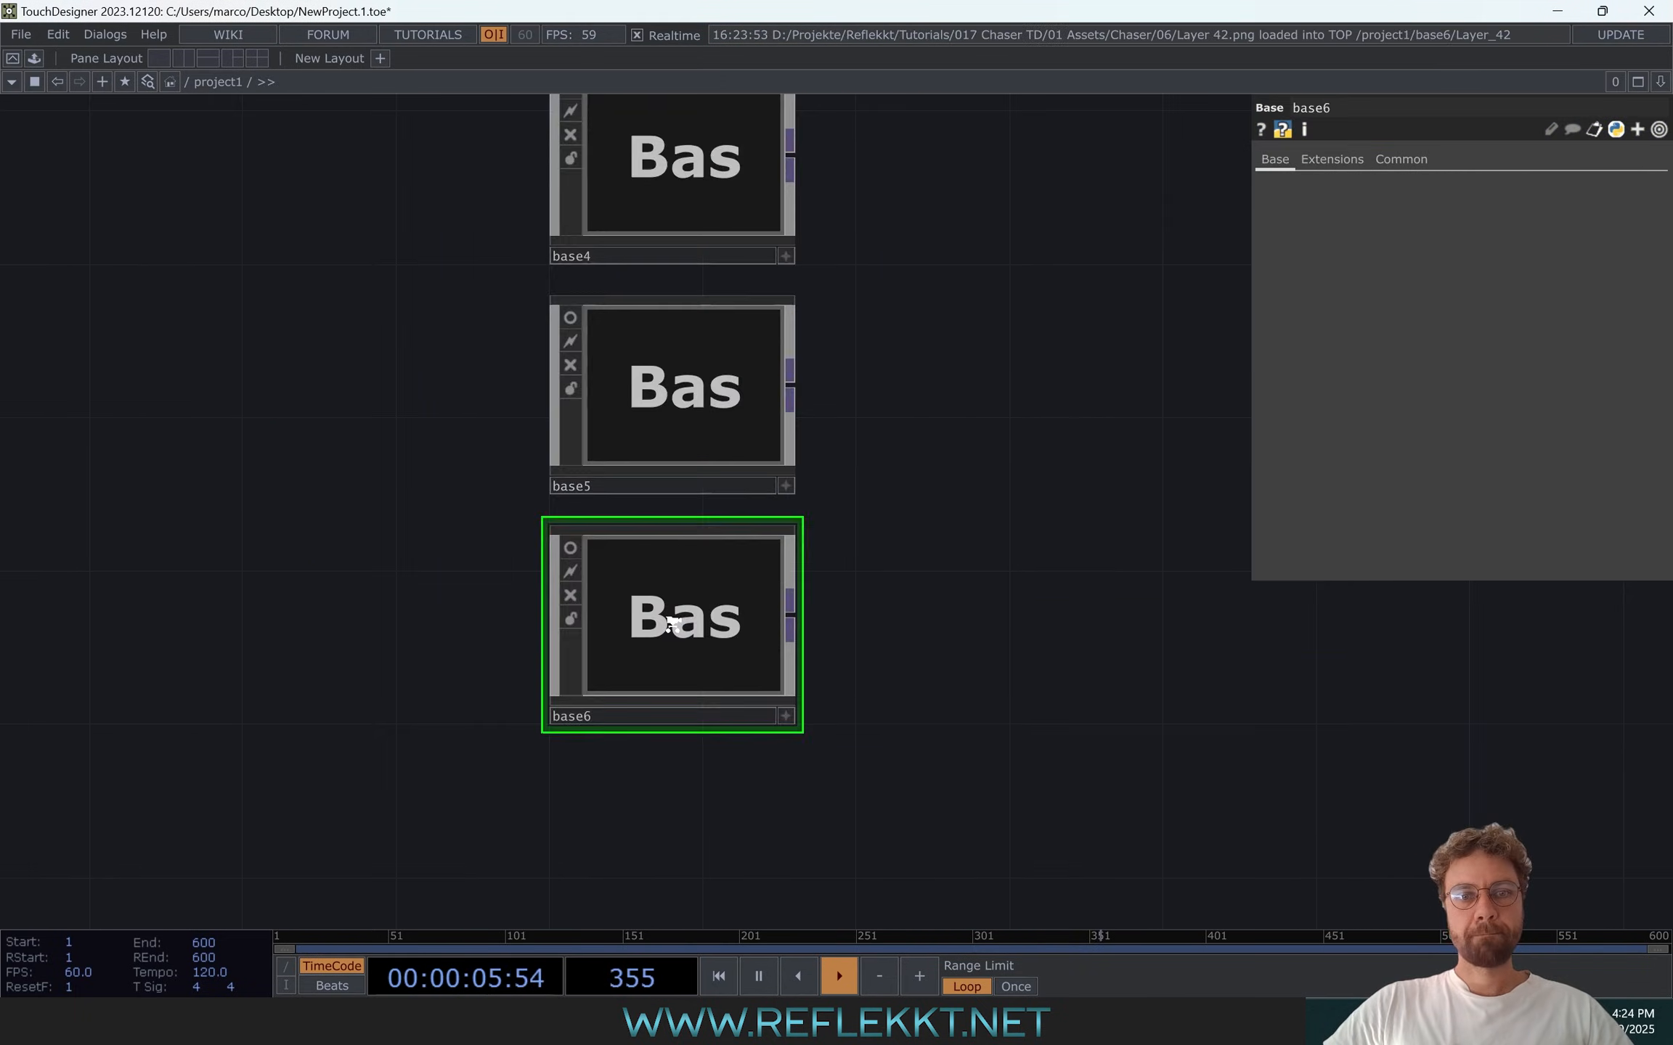
Turn on the output viewers of all six Base COMPs at once and clear the selection
{"action": "scroll", "coordinate": [671, 623], "scroll_direction": "down", "scroll_amount": 5}
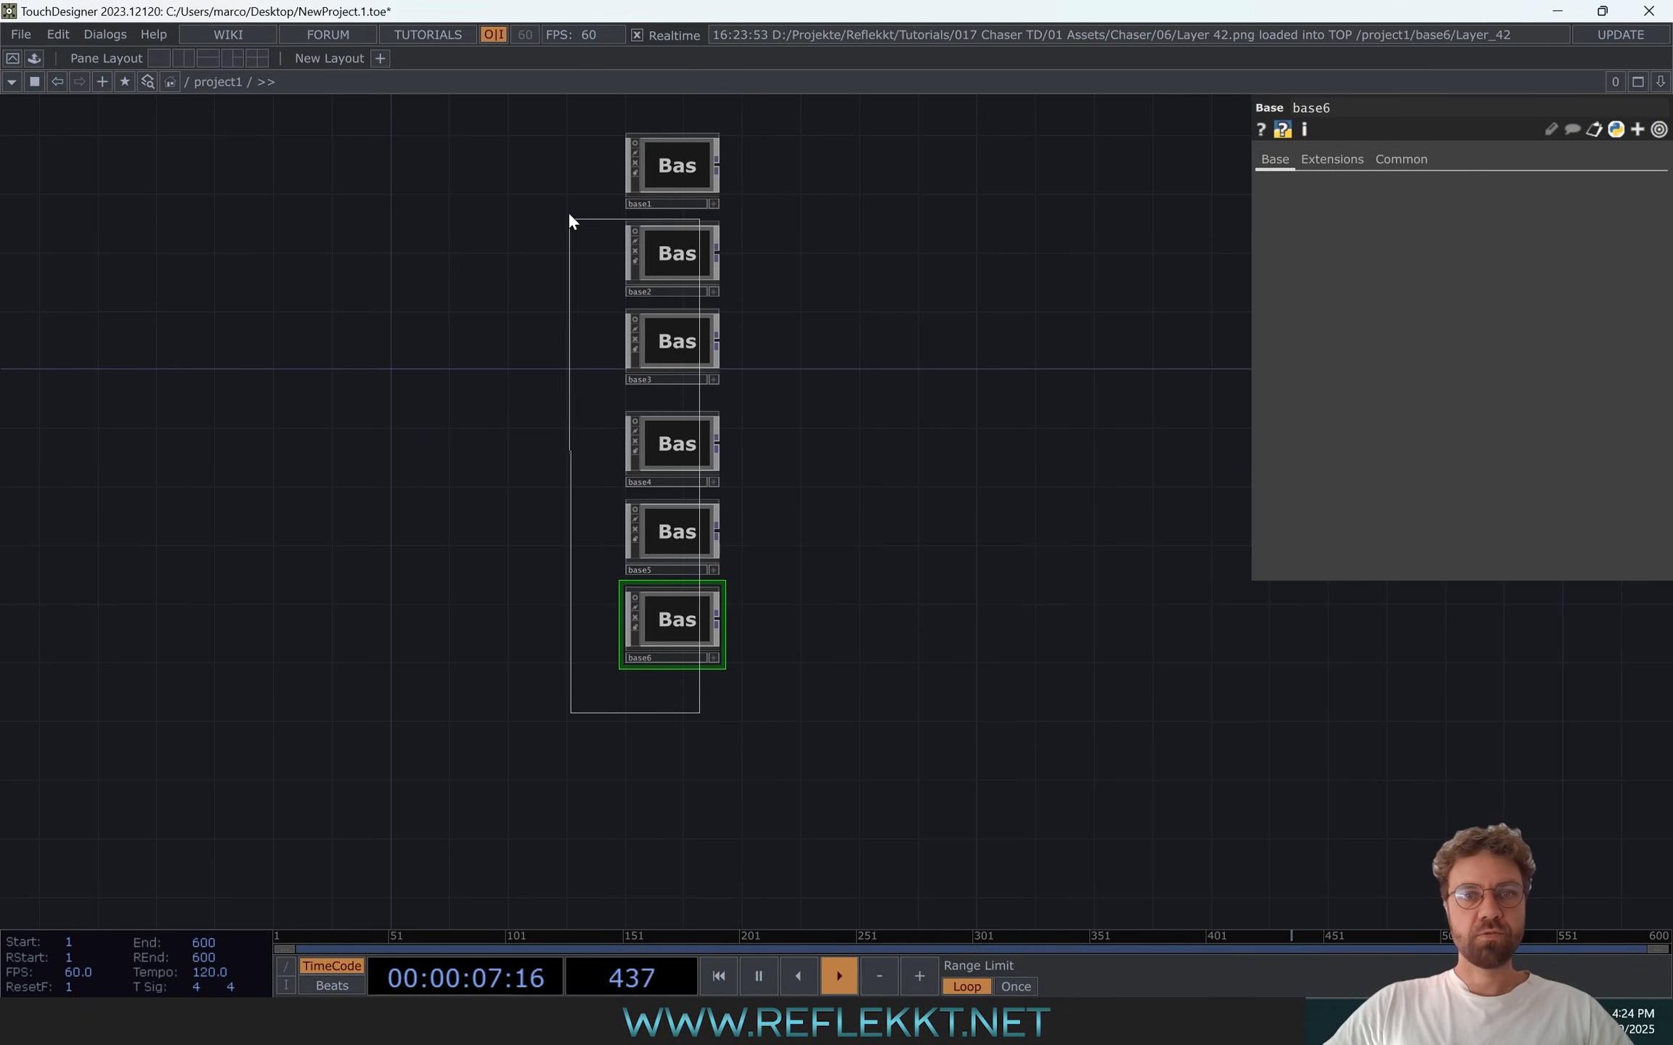
{"action": "scroll", "coordinate": [625, 129], "scroll_direction": "up", "scroll_amount": 5}
{"action": "left_click", "coordinate": [637, 167]}
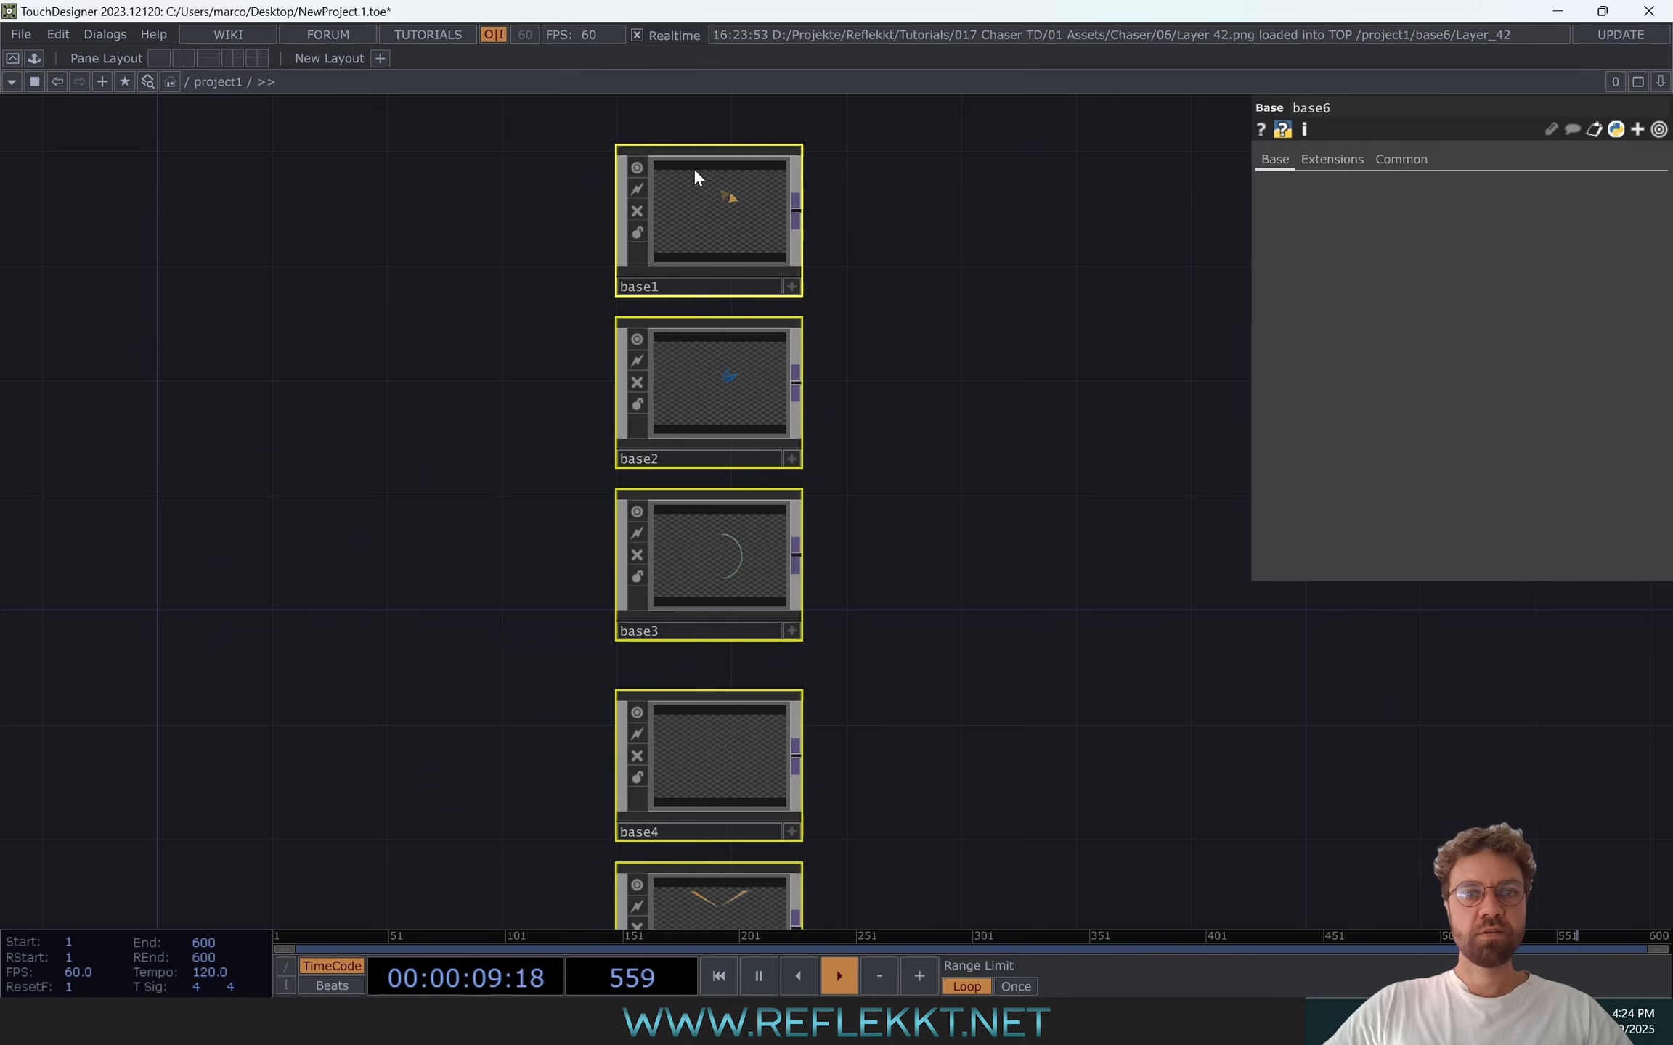
{"action": "left_click_drag", "start_coordinate": [926, 281], "coordinate": [892, 256]}
{"action": "left_click", "coordinate": [906, 334]}
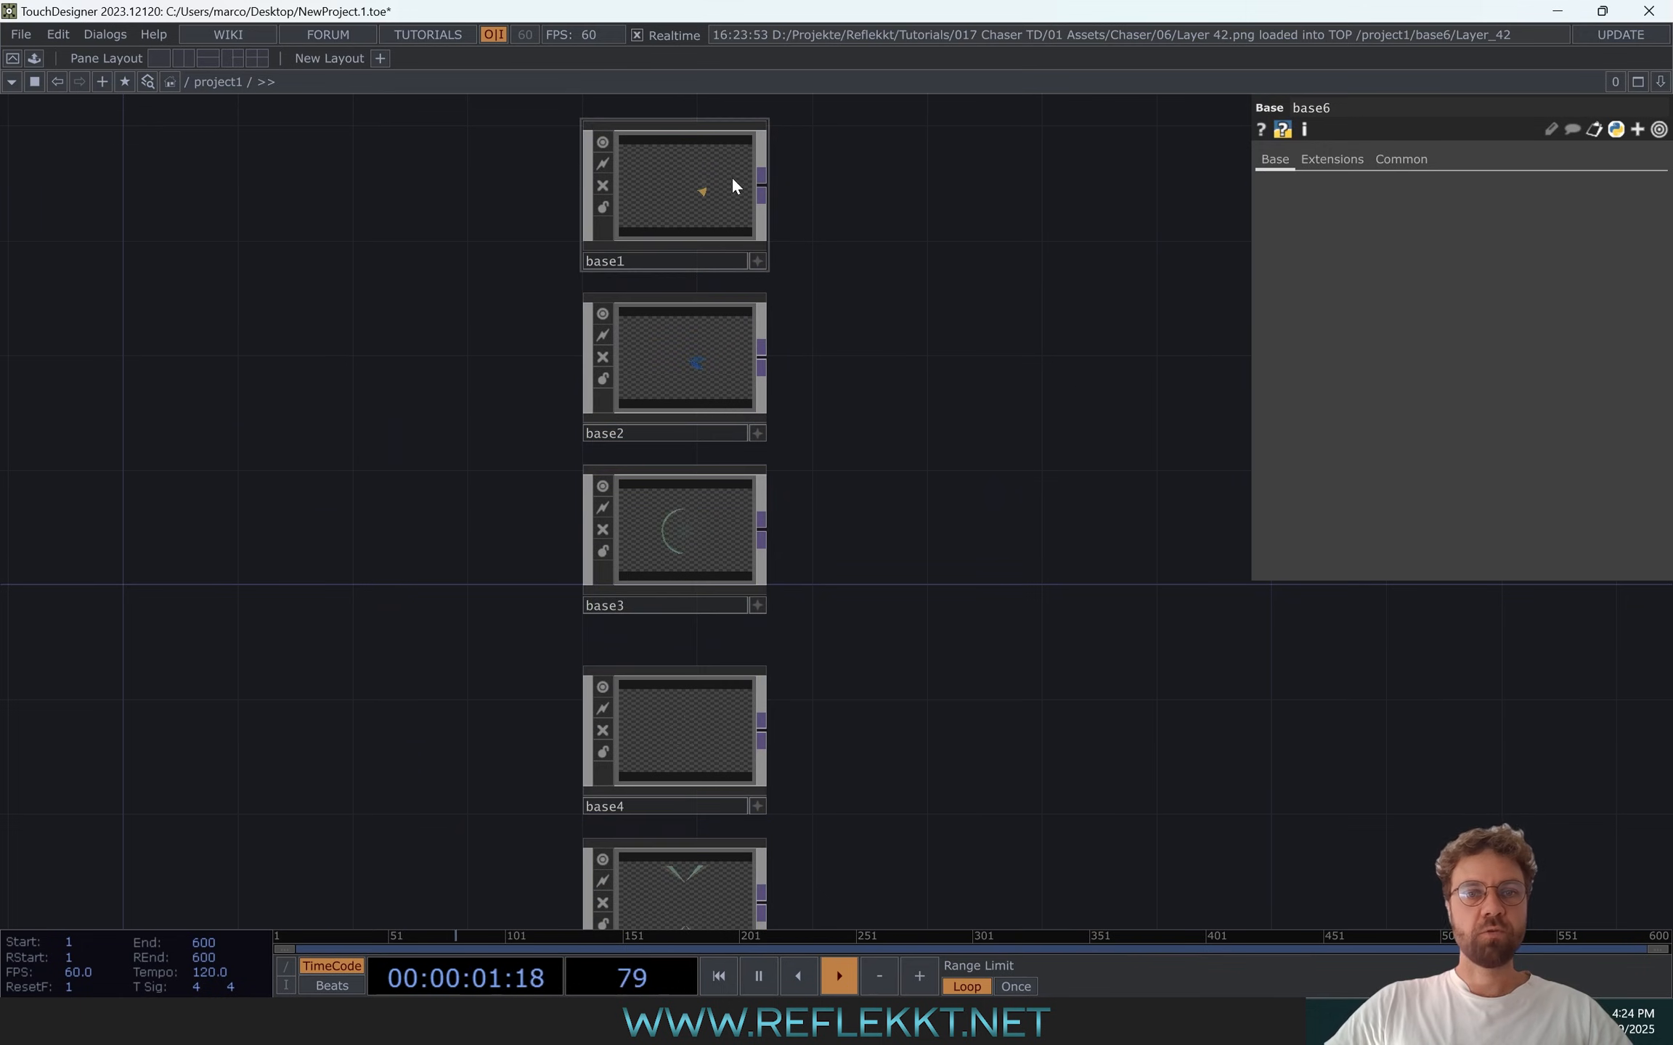
Inspect the animated outputs of the Base COMPs one after another, from base1 down to base5
{"action": "scroll", "coordinate": [732, 185], "scroll_direction": "up", "scroll_amount": 5}
{"action": "left_click_drag", "start_coordinate": [1040, 364], "coordinate": [976, 565]}
{"action": "left_click_drag", "start_coordinate": [967, 719], "coordinate": [949, 466]}
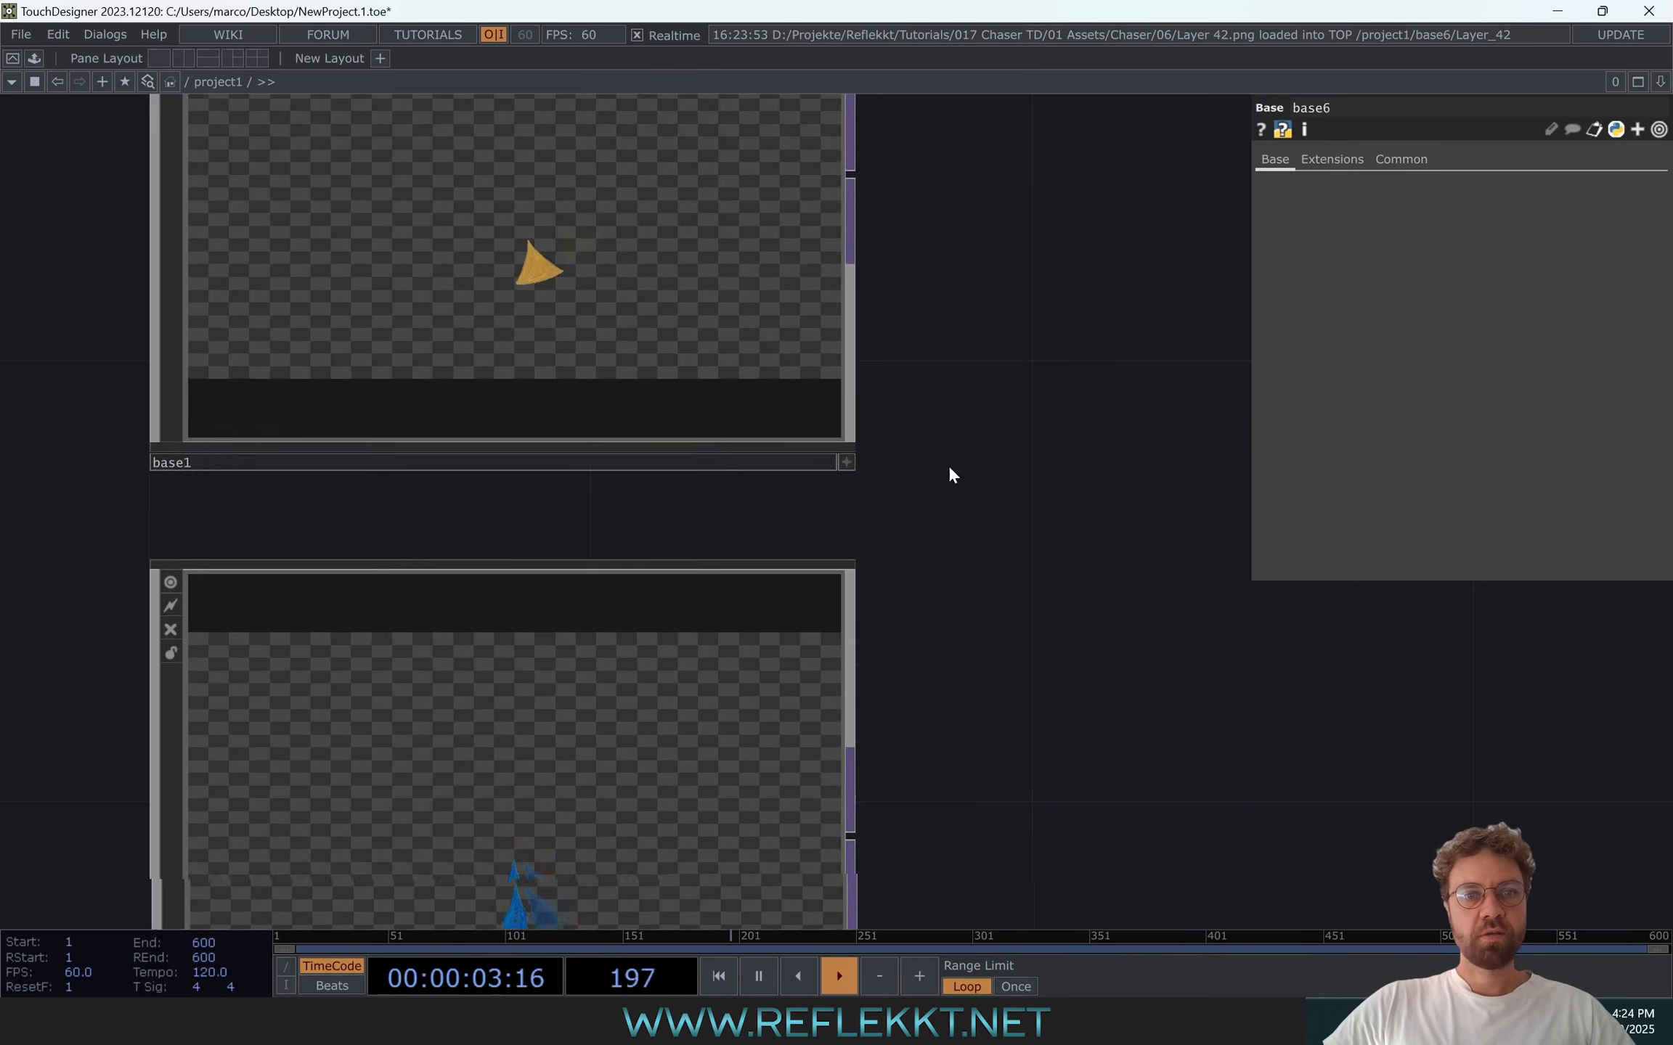
{"action": "left_click_drag", "start_coordinate": [1052, 567], "coordinate": [1017, 136]}
{"action": "left_click_drag", "start_coordinate": [950, 344], "coordinate": [949, 164]}
{"action": "scroll", "coordinate": [944, 347], "scroll_direction": "down", "scroll_amount": 4}
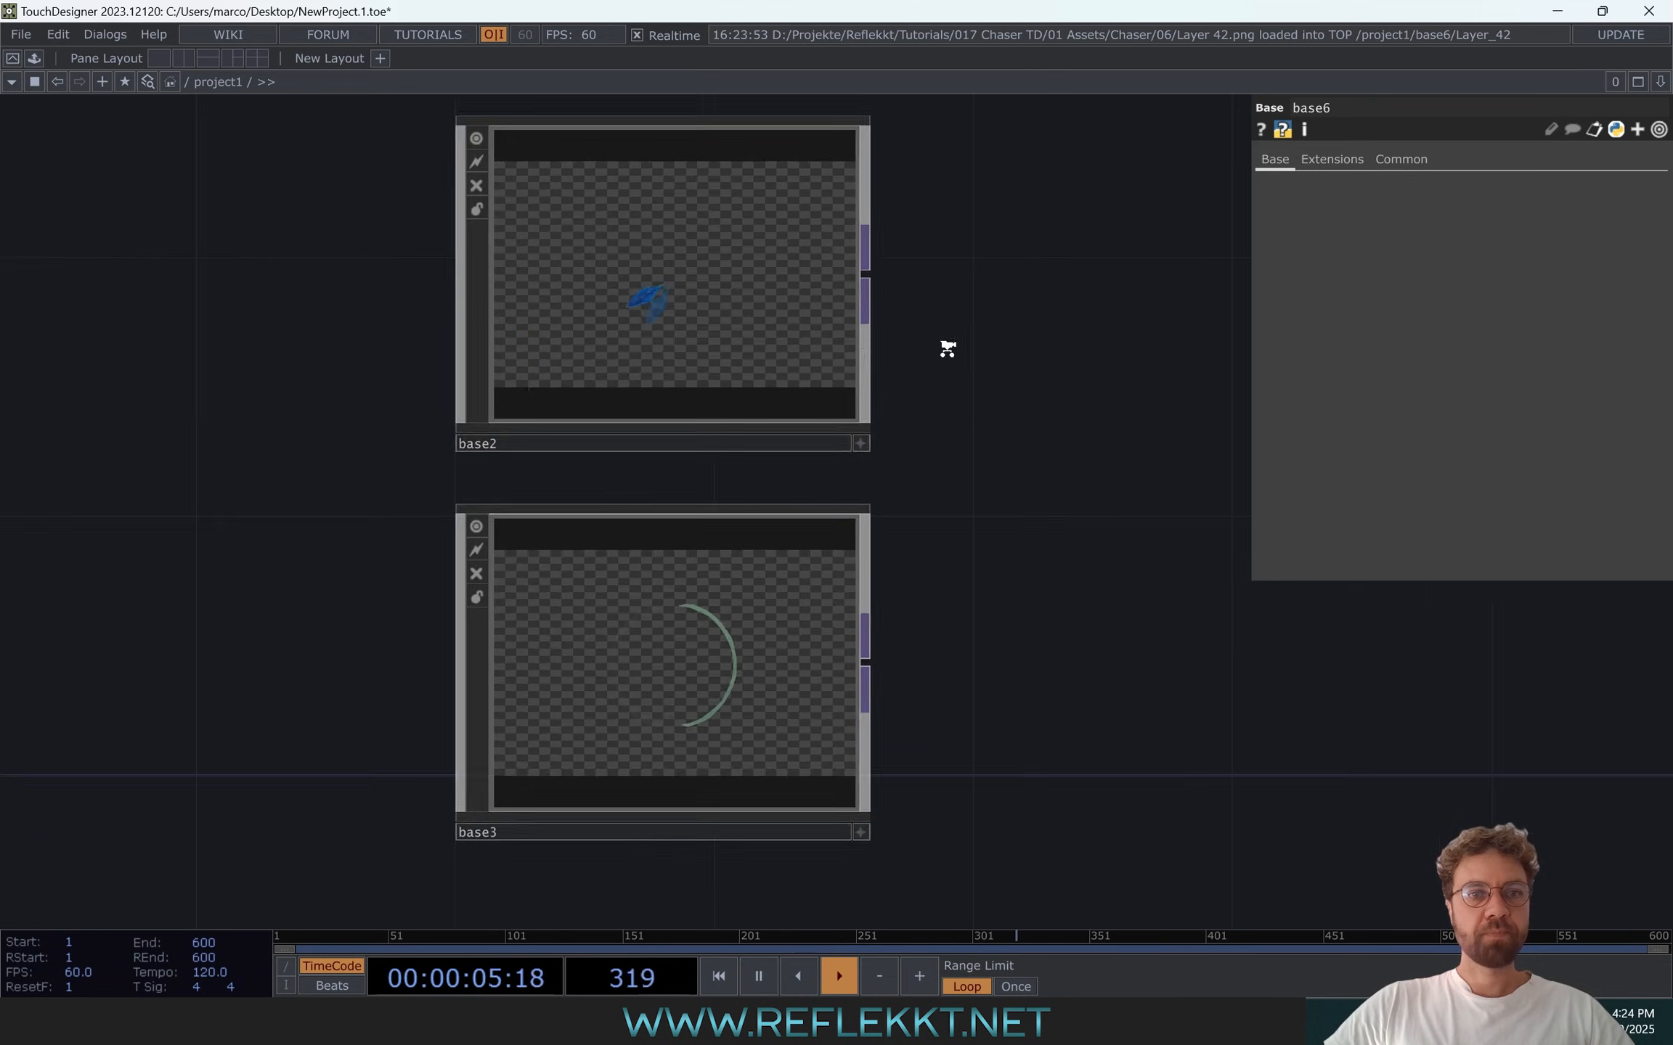
{"action": "left_click_drag", "start_coordinate": [854, 320], "coordinate": [807, 268]}
{"action": "left_click_drag", "start_coordinate": [987, 468], "coordinate": [866, 267]}
{"action": "left_click_drag", "start_coordinate": [898, 437], "coordinate": [887, 290]}
{"action": "left_click_drag", "start_coordinate": [811, 504], "coordinate": [650, 579]}
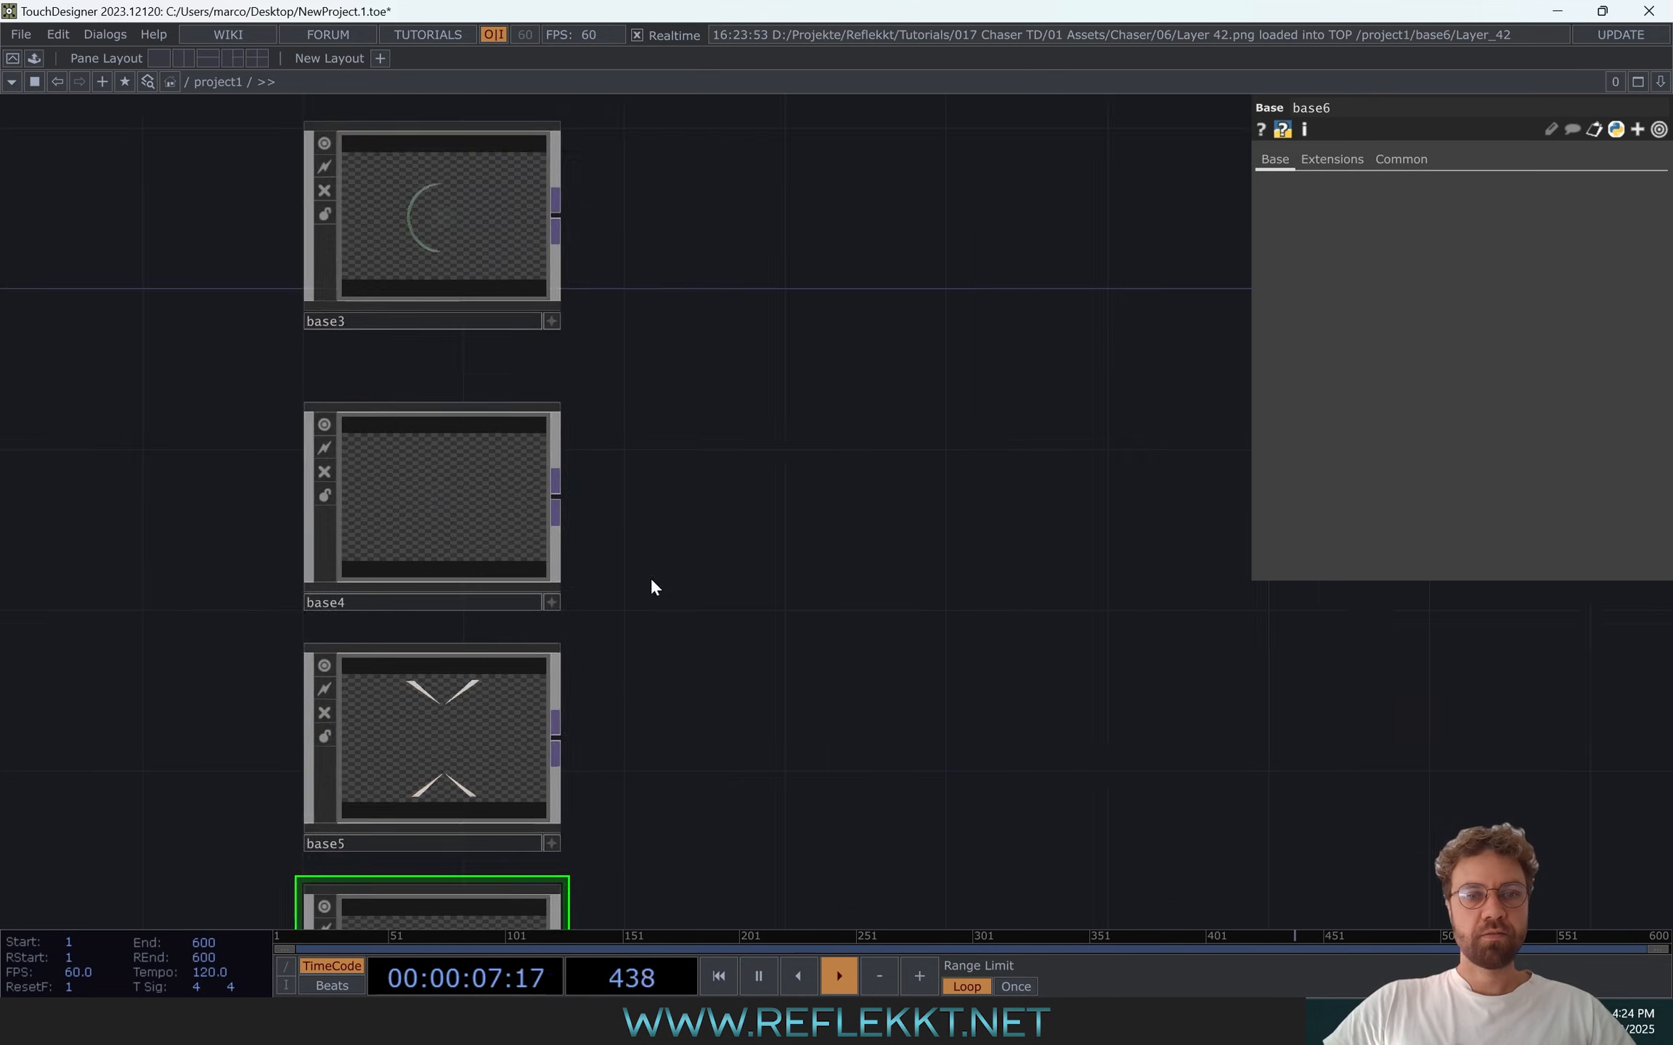
Add a Composite TOP beside the Base COMPs and connect the outputs of all six Base COMPs to it
{"action": "scroll", "coordinate": [650, 579], "scroll_direction": "down", "scroll_amount": 4}
{"action": "scroll", "coordinate": [767, 508], "scroll_direction": "up", "scroll_amount": 1}
{"action": "key", "text": "Tab"}
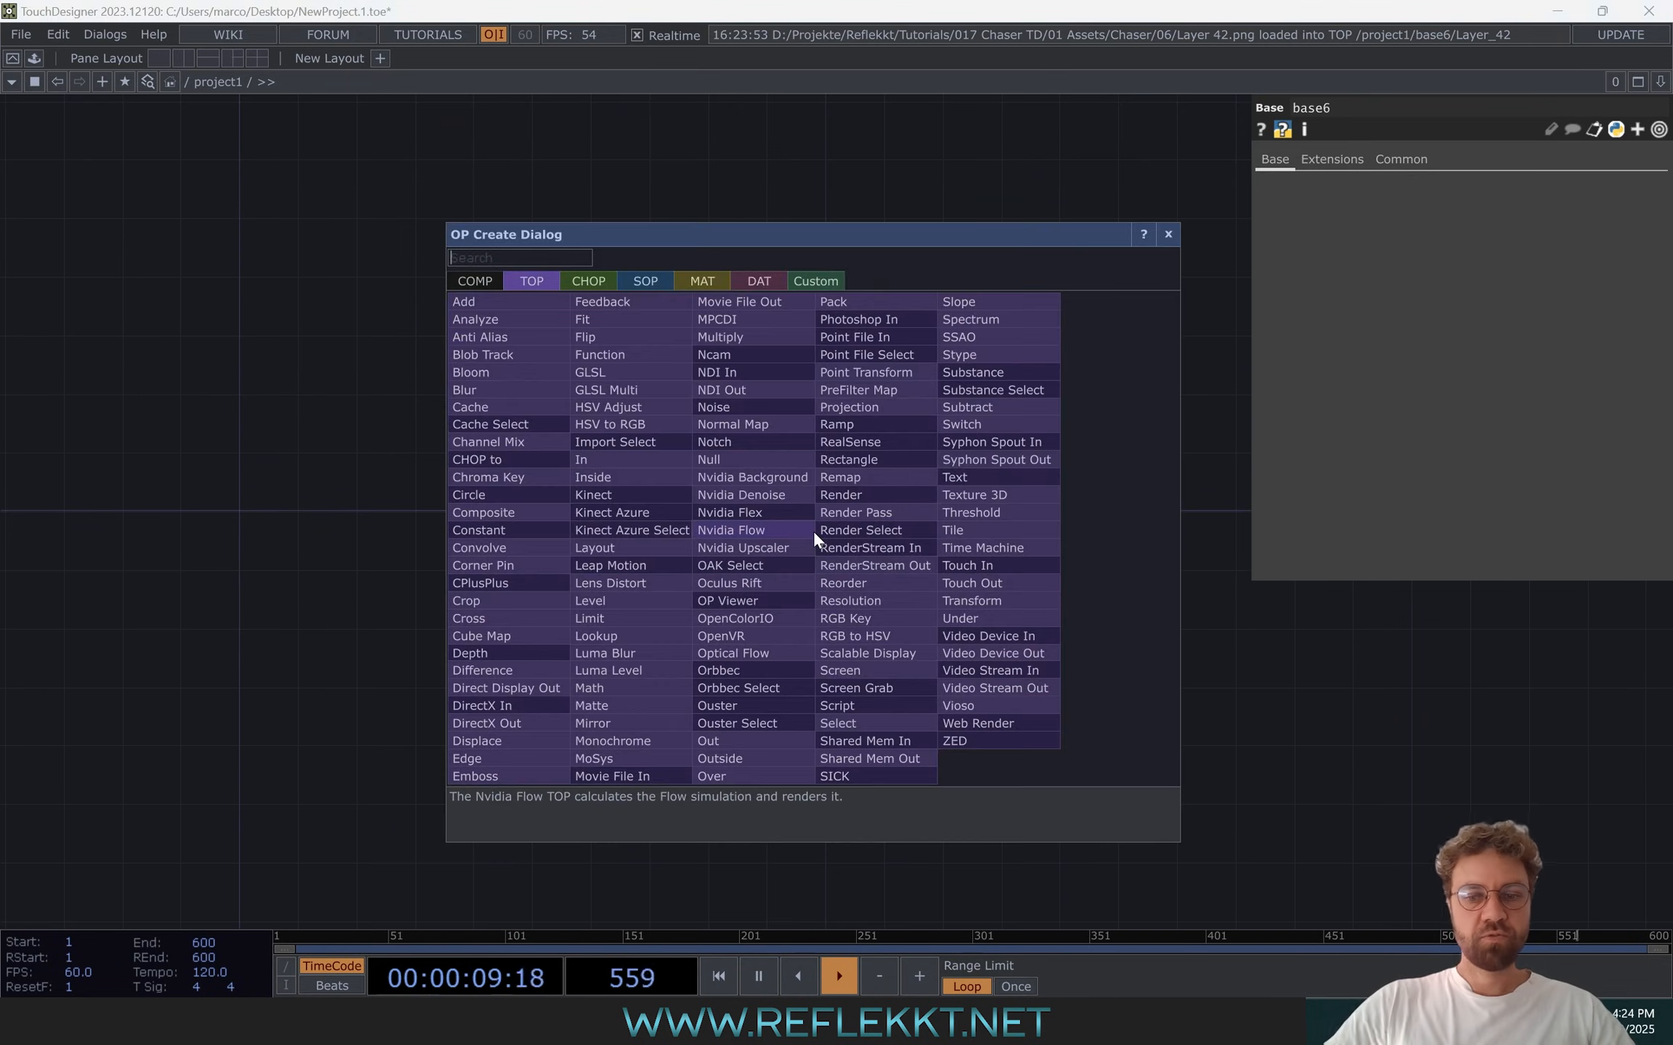
{"action": "type", "text": "com"}
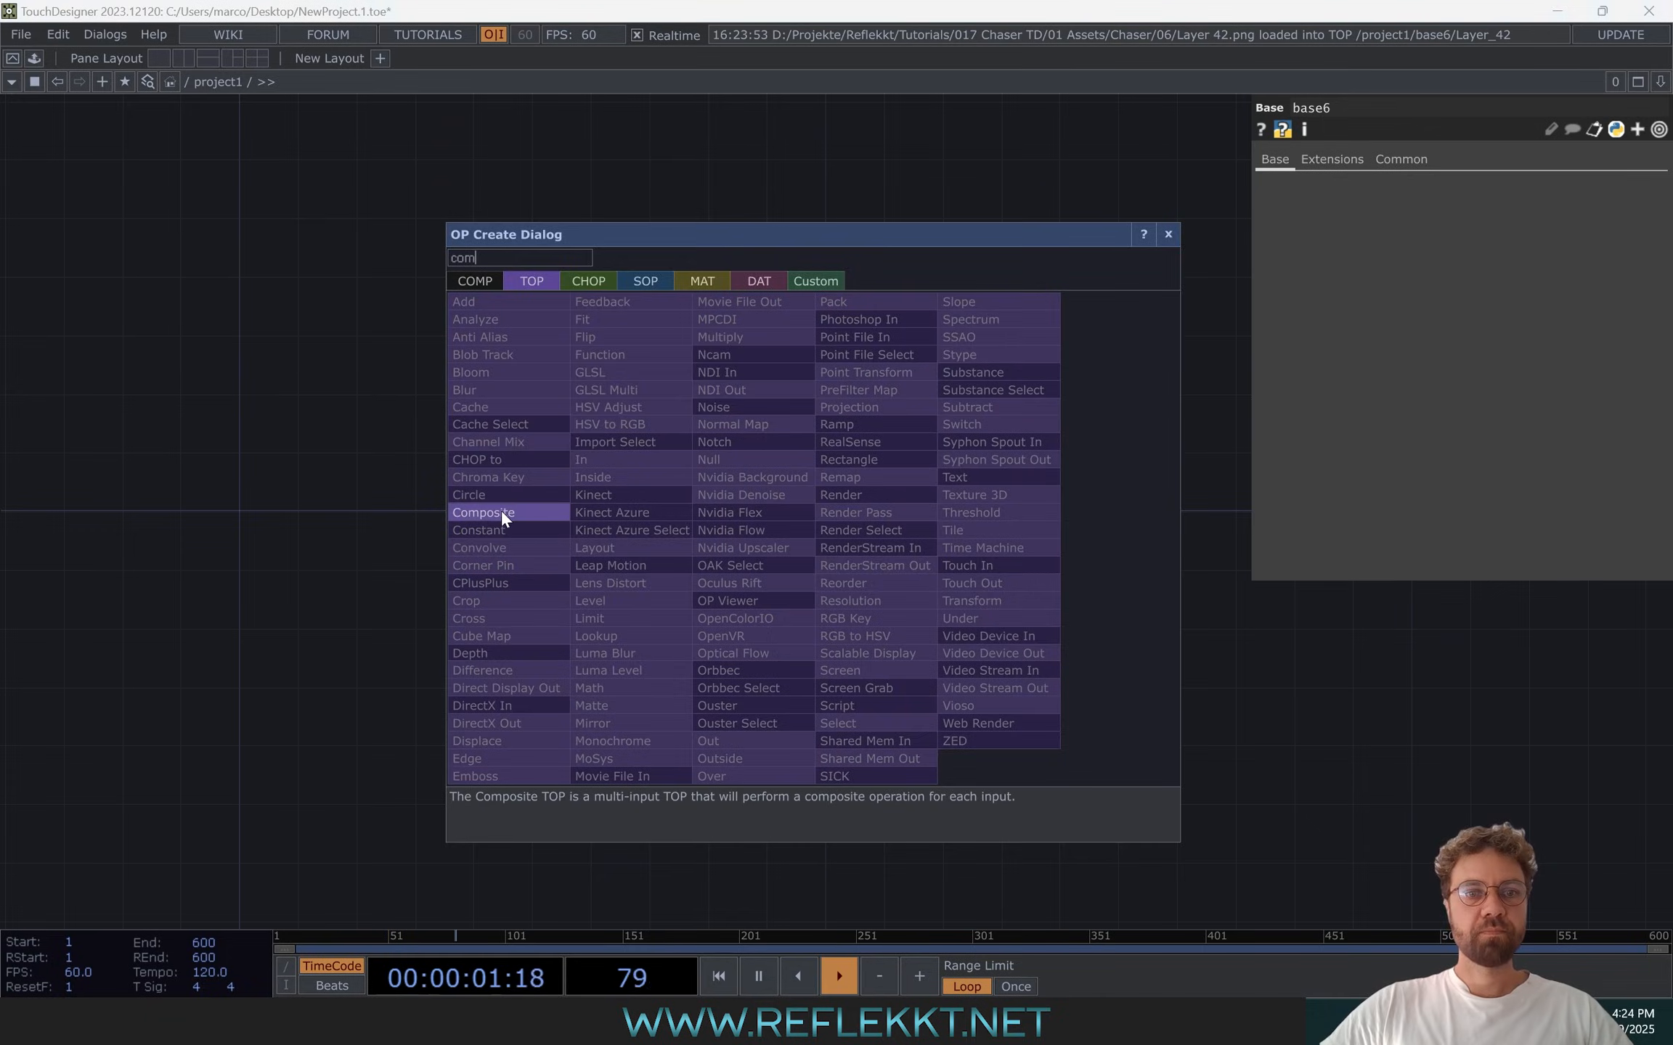
{"action": "left_click", "coordinate": [502, 513]}
{"action": "left_click", "coordinate": [849, 517]}
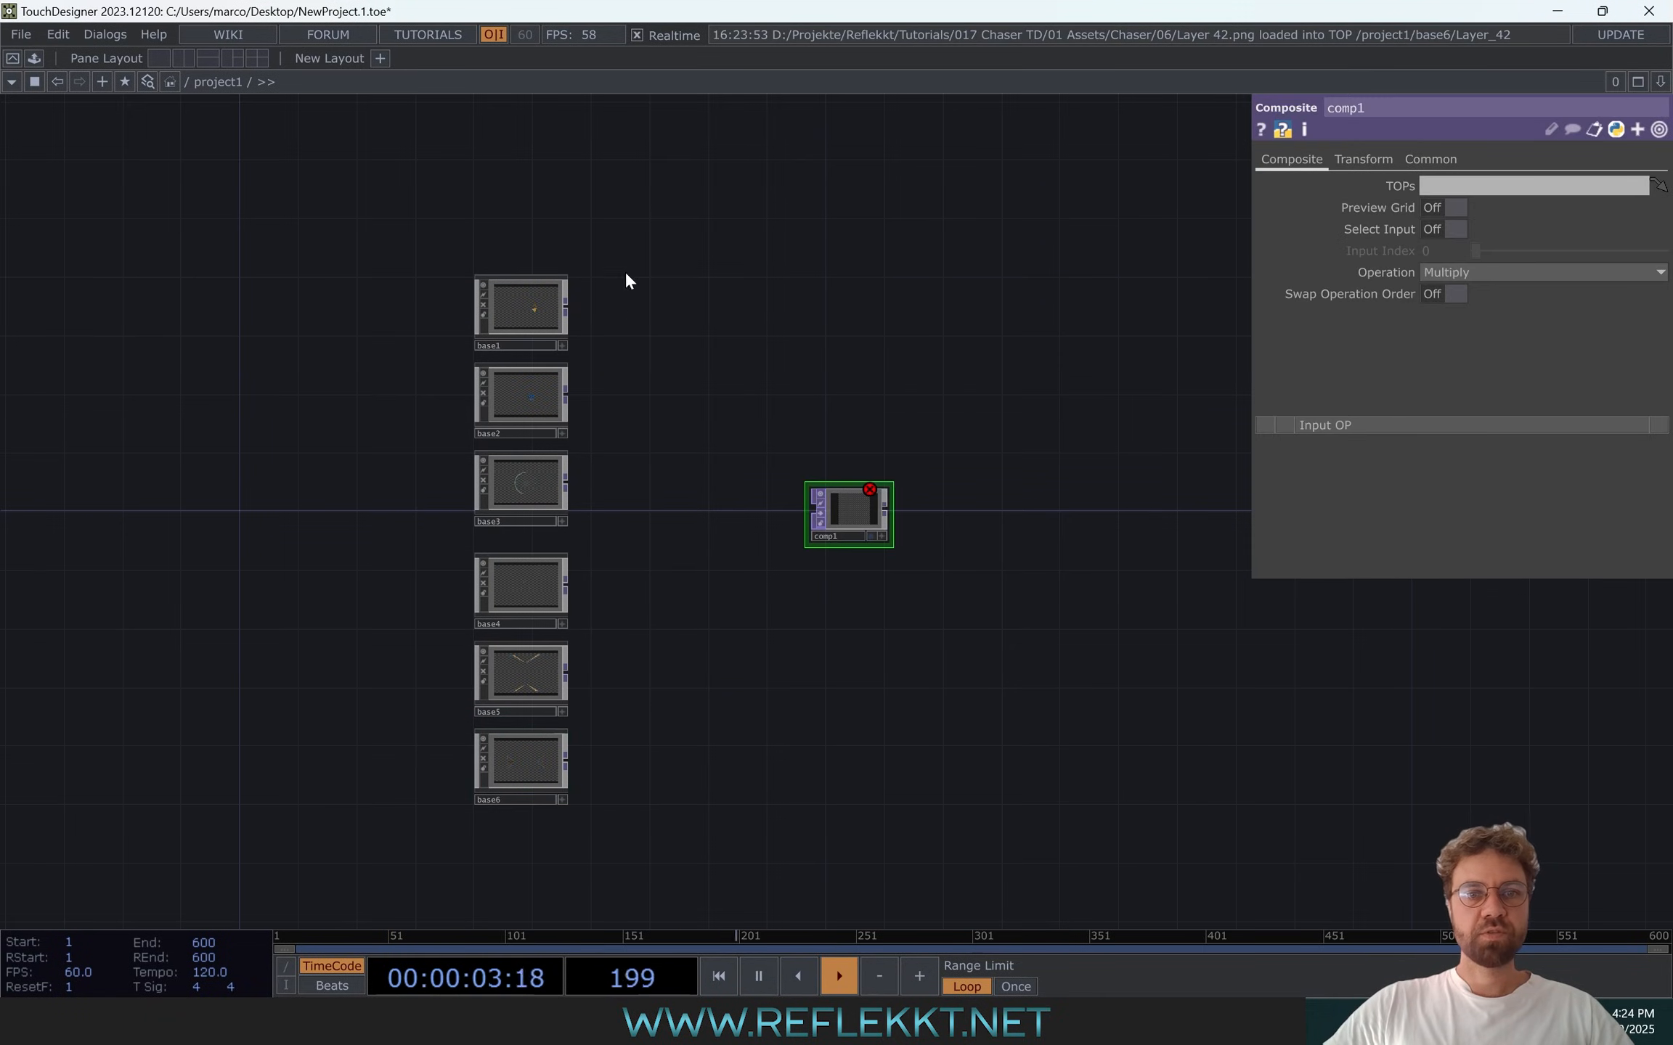
{"action": "left_click_drag", "start_coordinate": [493, 854], "coordinate": [494, 857]}
{"action": "left_click_drag", "start_coordinate": [567, 305], "coordinate": [794, 513]}
Set the Composite TOP's operation to Over
{"action": "scroll", "coordinate": [793, 513], "scroll_direction": "up", "scroll_amount": 5}
{"action": "left_click", "coordinate": [918, 521]}
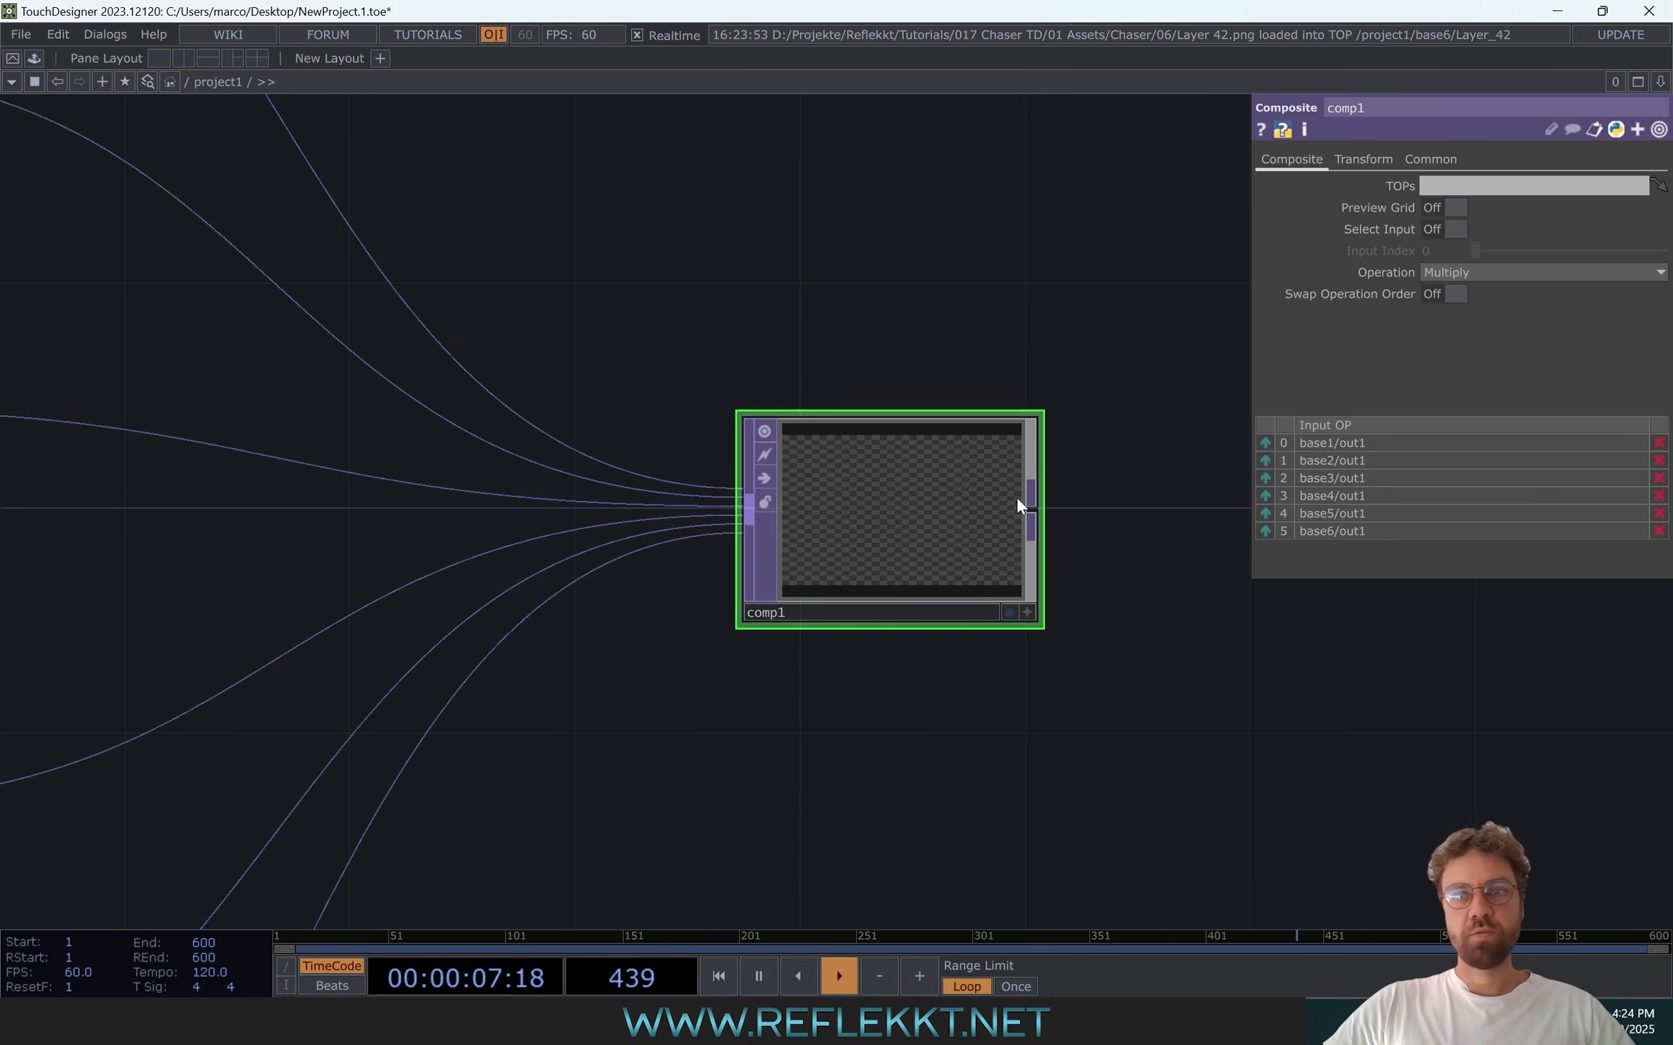
{"action": "left_click", "coordinate": [1539, 265]}
{"action": "left_click", "coordinate": [1571, 452]}
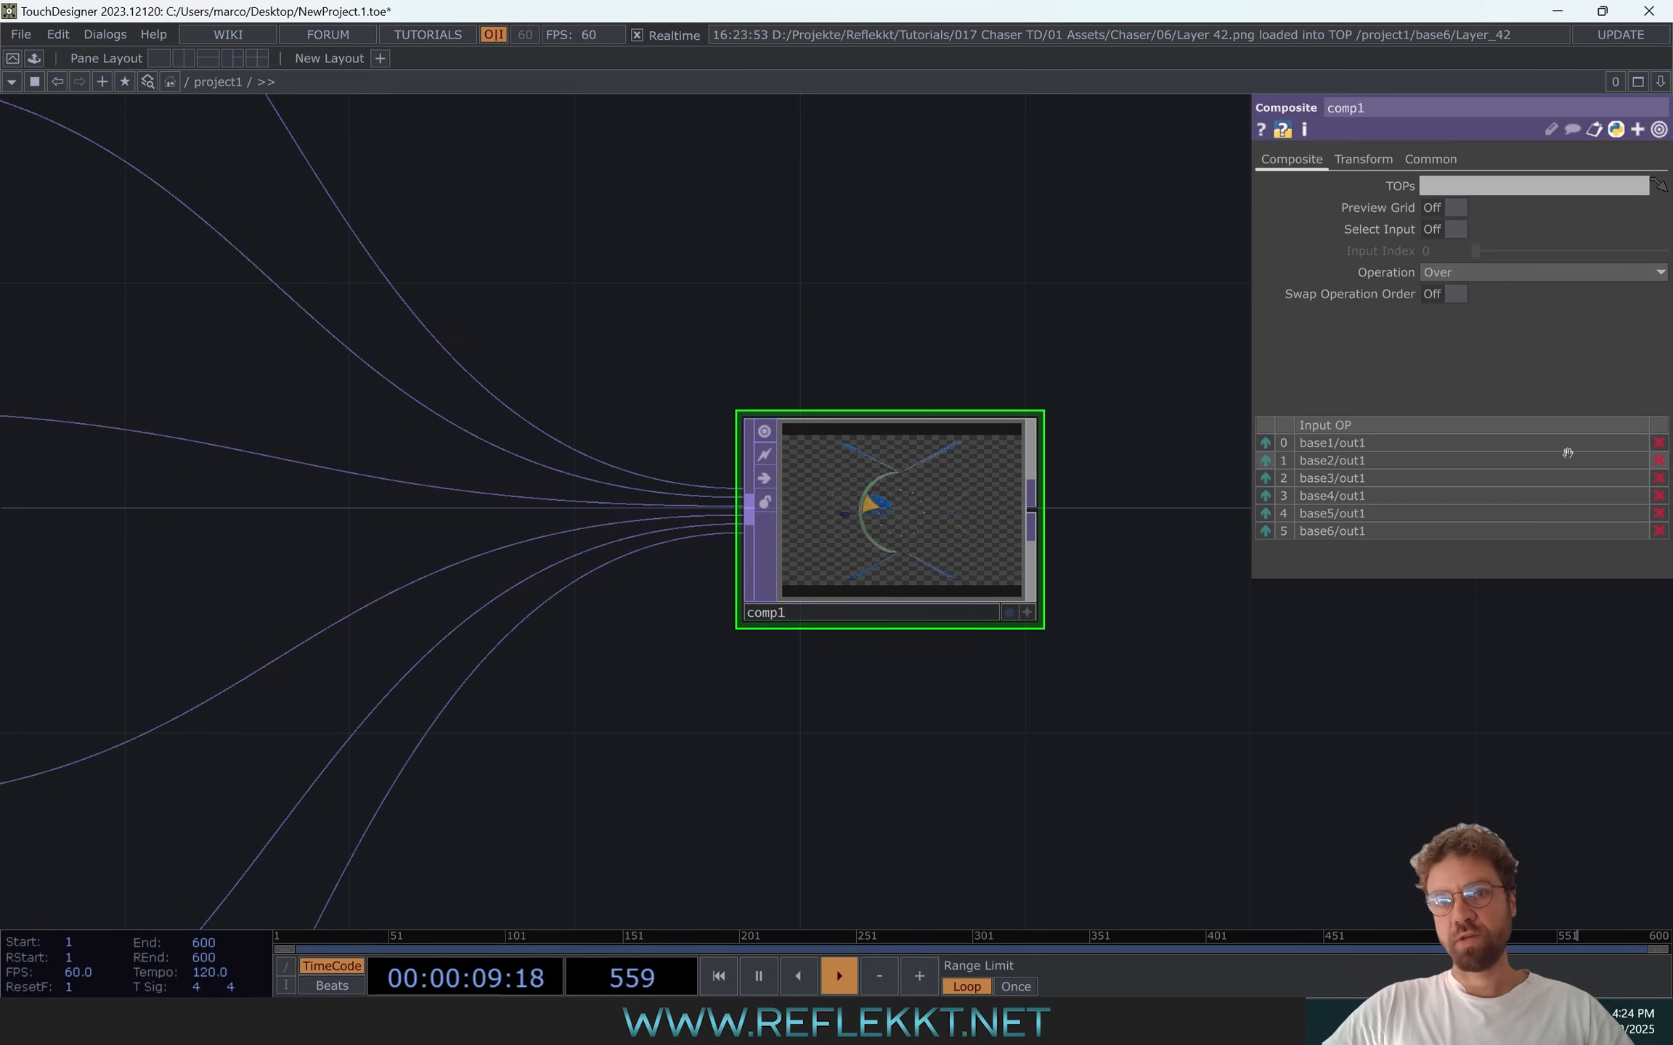
Append a Null TOP to comp1's output and show it as the network background
{"action": "left_click_drag", "start_coordinate": [937, 662], "coordinate": [609, 618]}
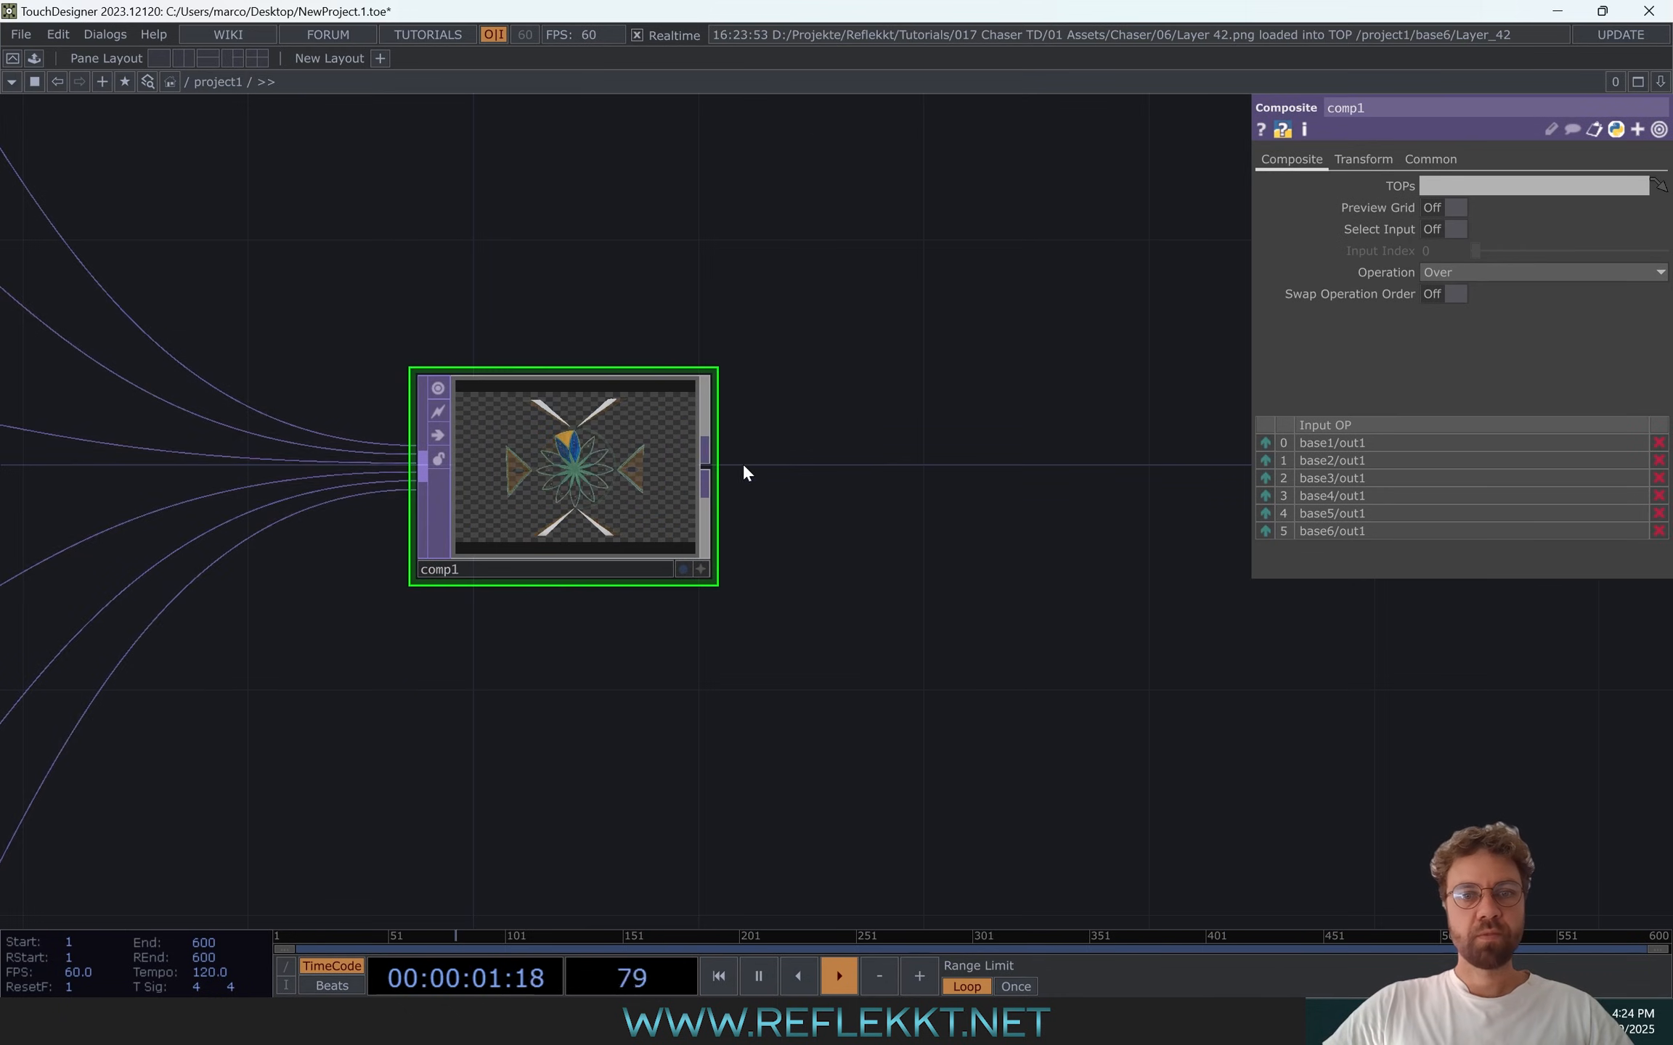
{"action": "right_click", "coordinate": [707, 470]}
{"action": "left_click", "coordinate": [668, 431]}
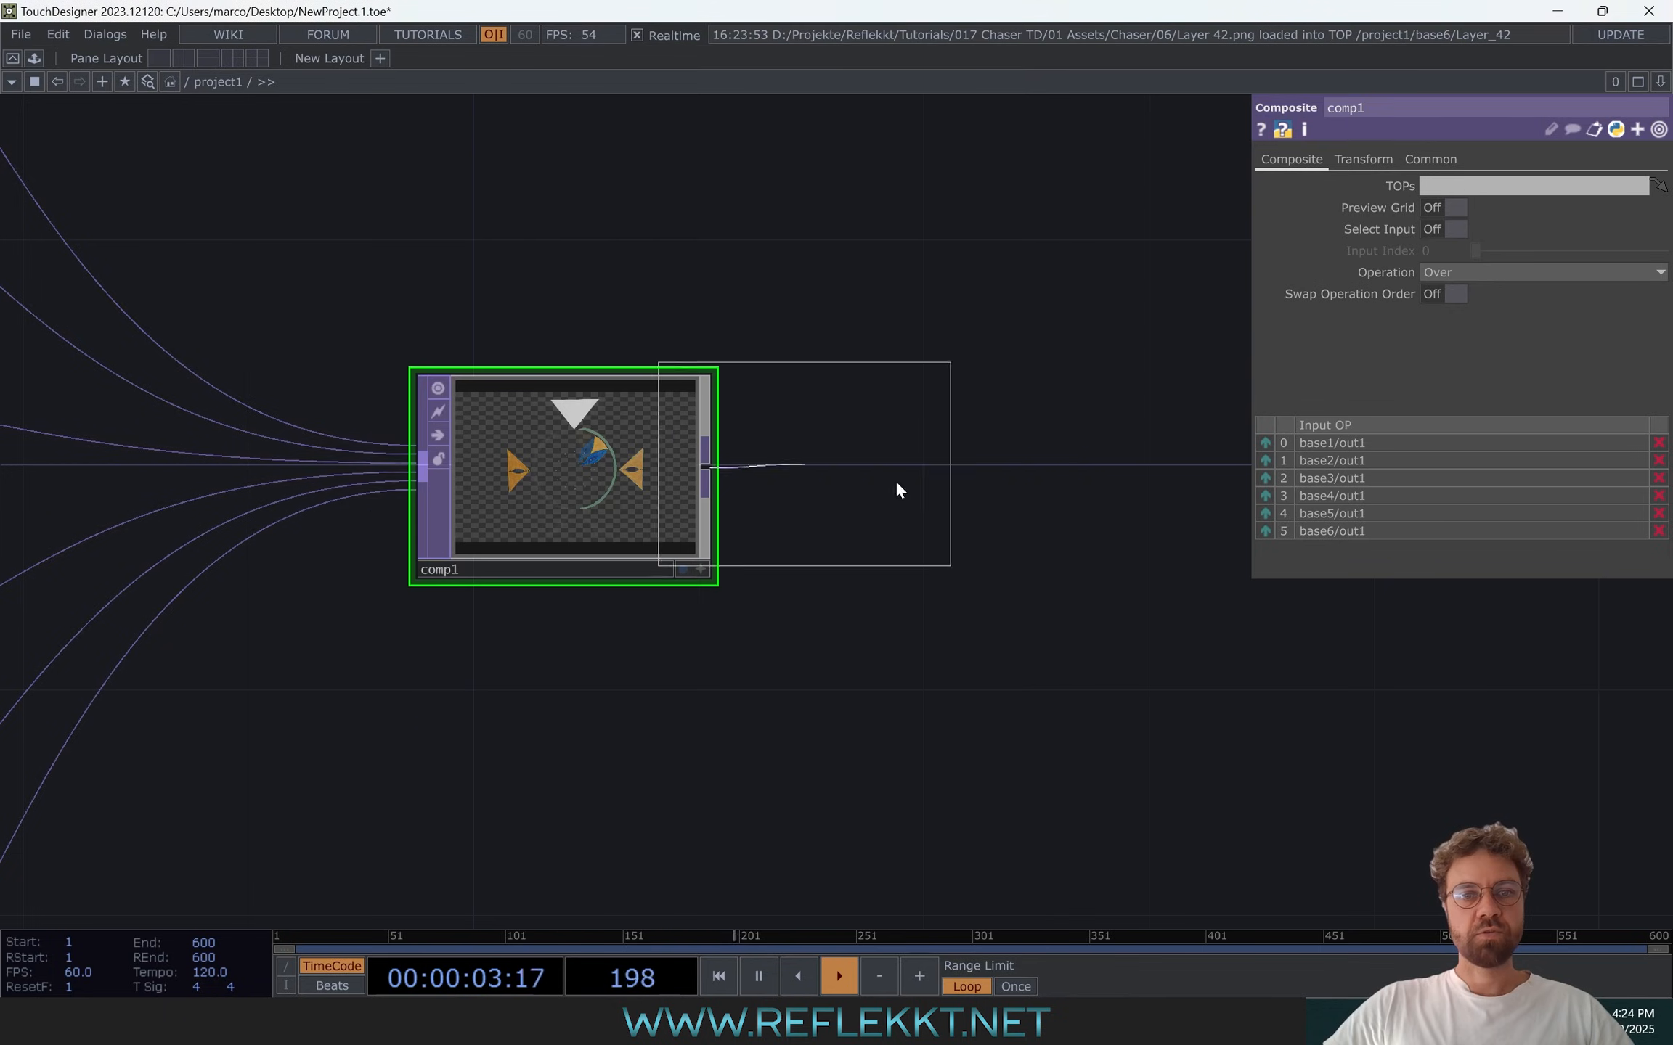
{"action": "left_click", "coordinate": [1024, 459]}
{"action": "left_click", "coordinate": [1132, 569]}
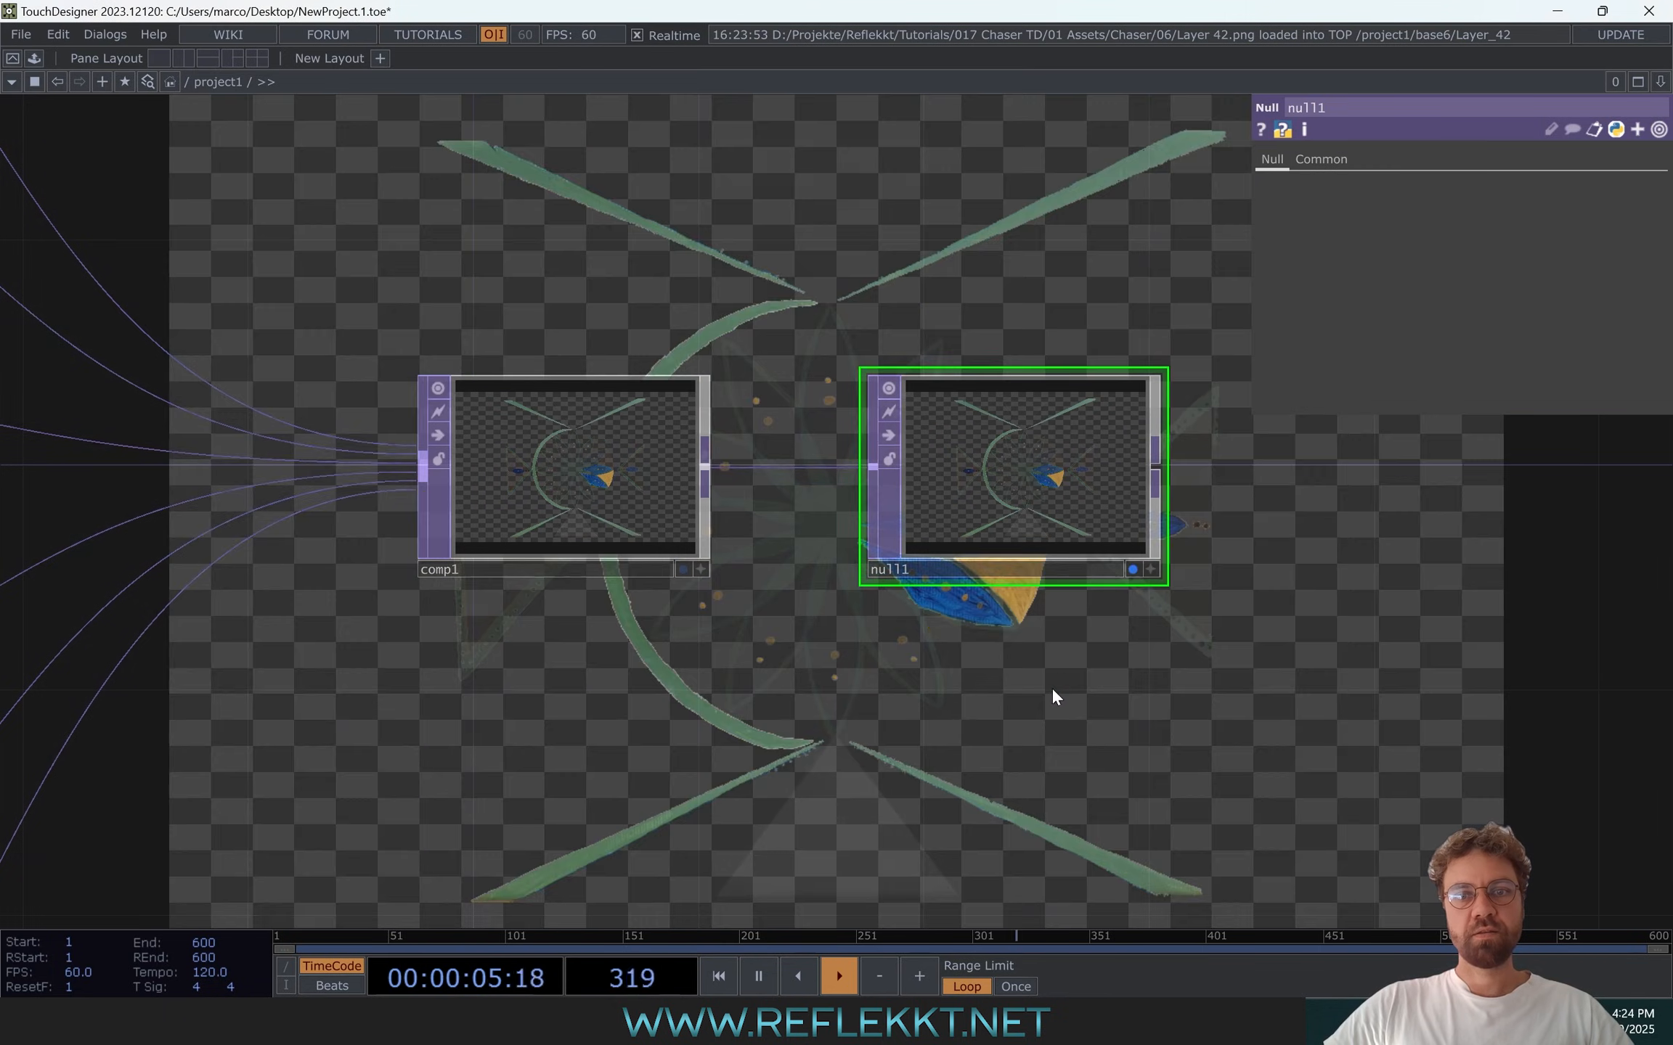
Switch off cooking for base6, base5, base4 and base3 one after another to isolate the first two chasers
{"action": "left_click_drag", "start_coordinate": [1051, 688], "coordinate": [539, 457]}
{"action": "scroll", "coordinate": [796, 517], "scroll_direction": "down", "scroll_amount": 2}
{"action": "scroll", "coordinate": [796, 518], "scroll_direction": "down", "scroll_amount": 3}
{"action": "left_click_drag", "start_coordinate": [758, 682], "coordinate": [1008, 466]}
{"action": "scroll", "coordinate": [1008, 466], "scroll_direction": "down", "scroll_amount": 3}
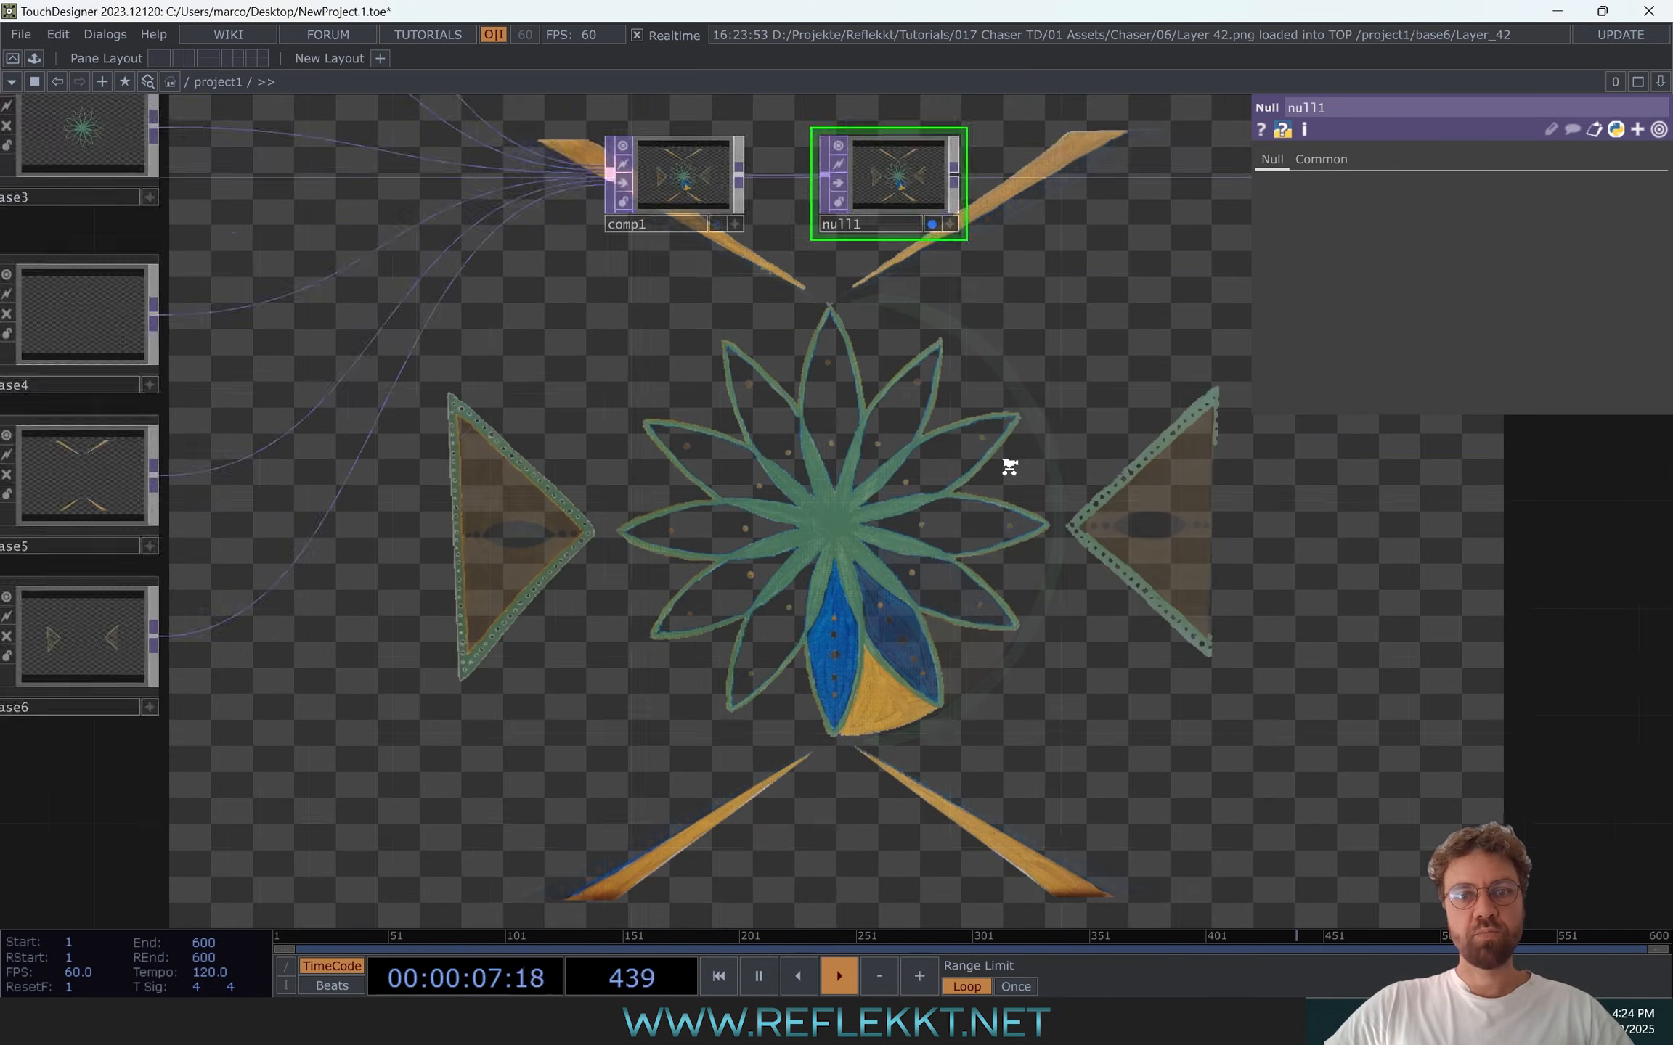
{"action": "left_click_drag", "start_coordinate": [663, 501], "coordinate": [922, 549]}
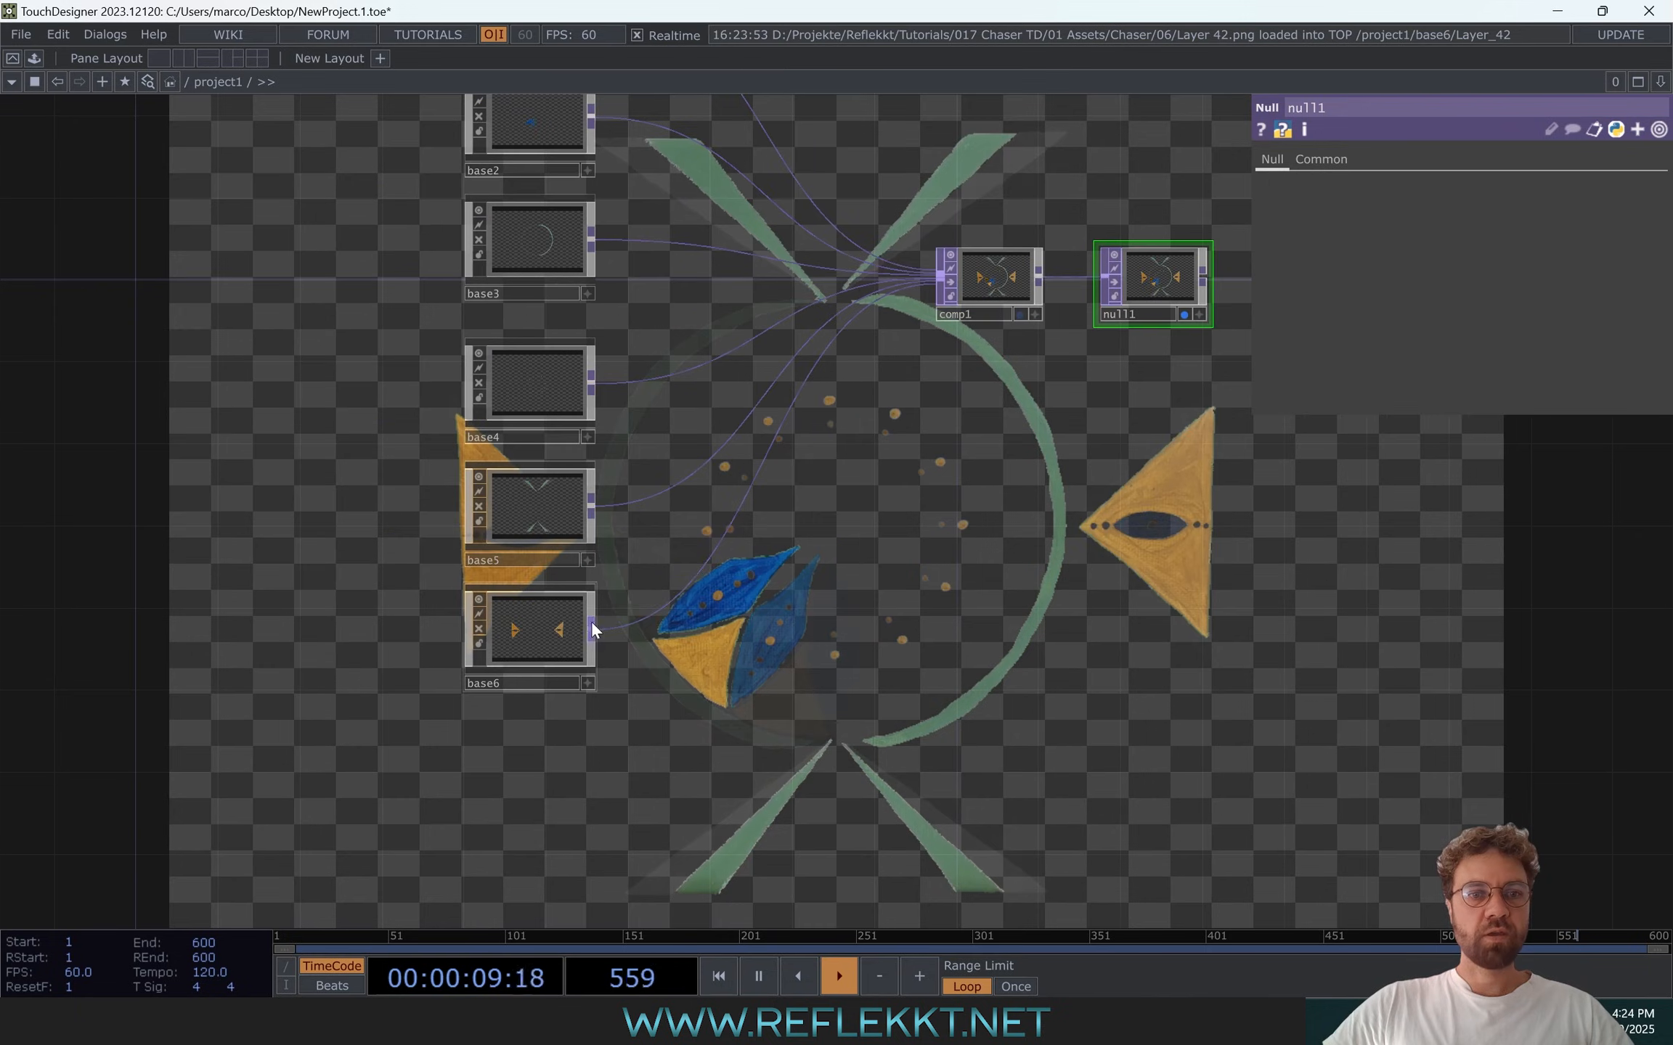
{"action": "left_click", "coordinate": [534, 635]}
{"action": "left_click", "coordinate": [480, 629]}
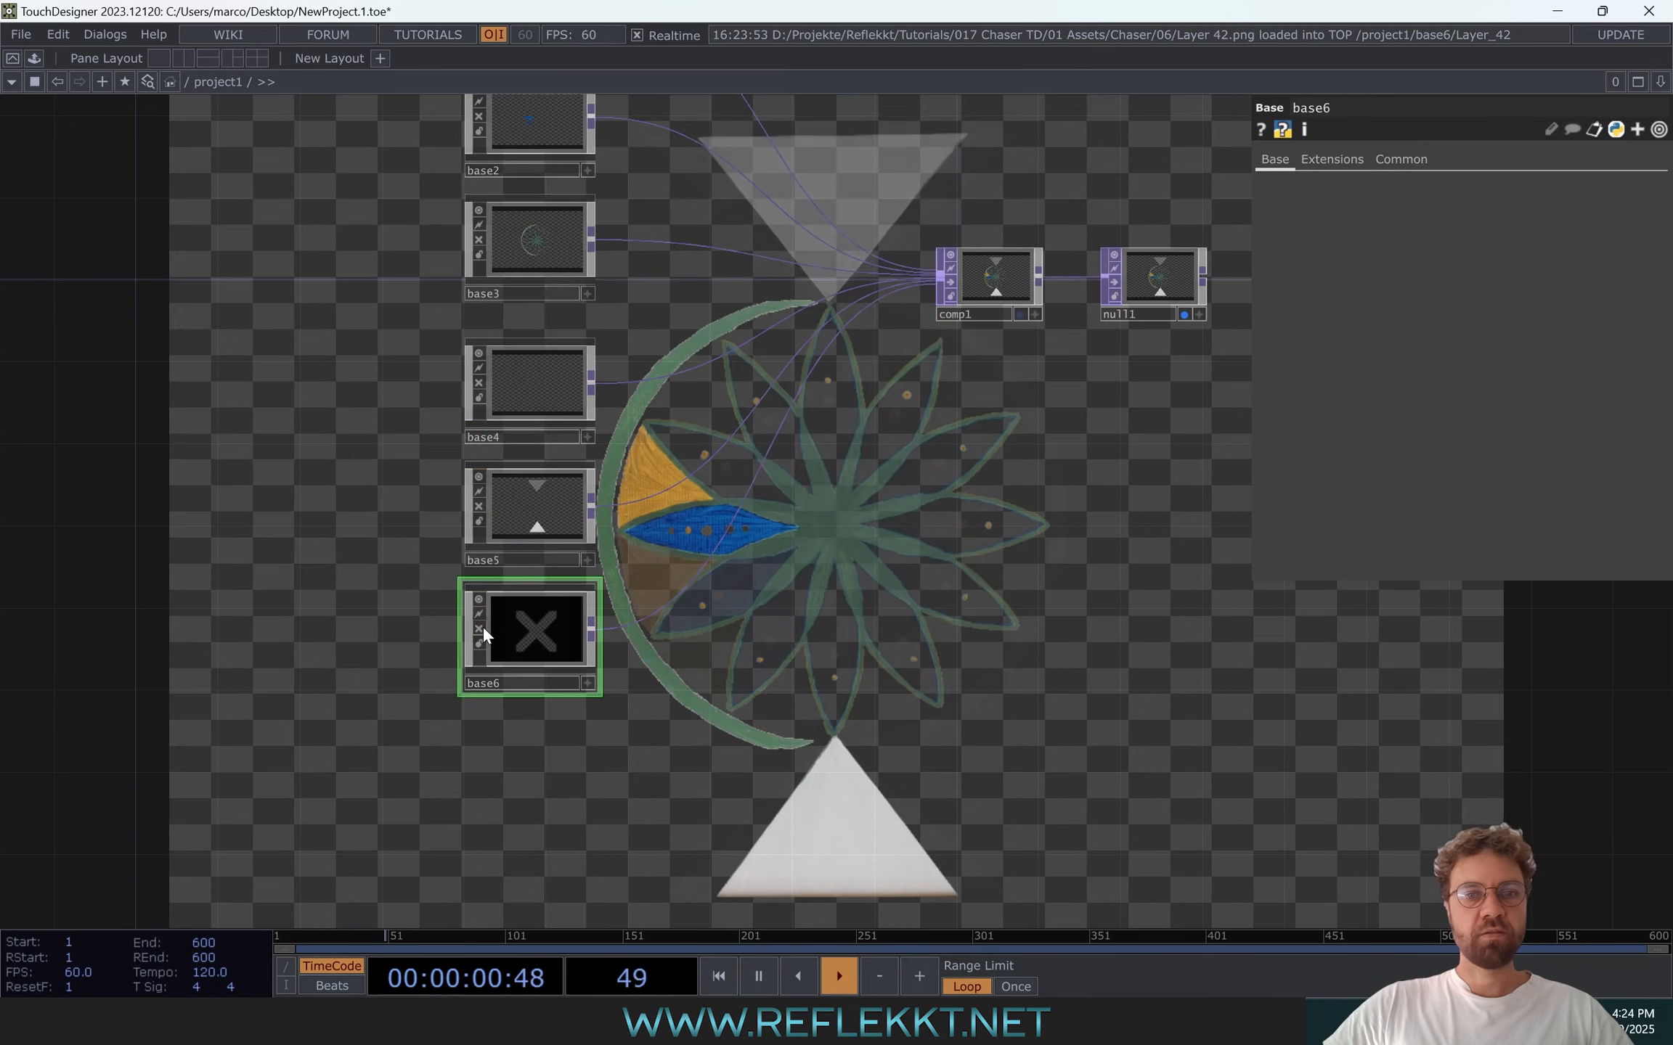
{"action": "left_click", "coordinate": [527, 495]}
{"action": "left_click", "coordinate": [479, 508]}
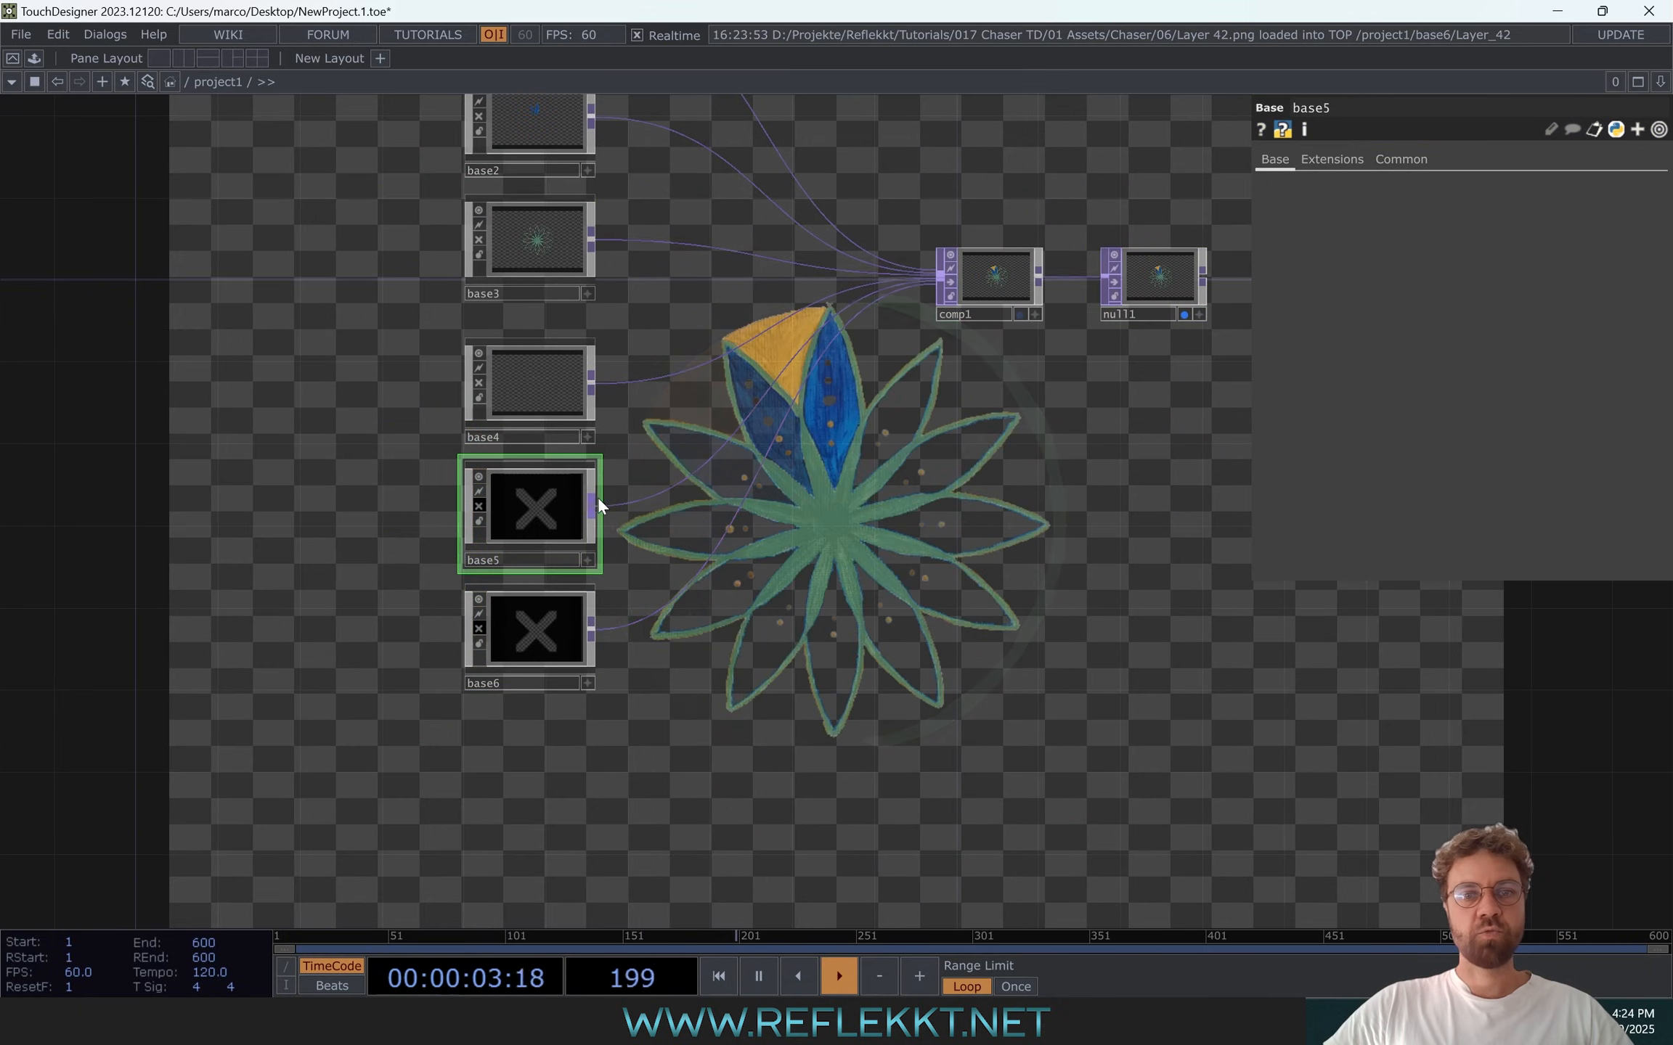
{"action": "left_click", "coordinate": [544, 375]}
{"action": "left_click", "coordinate": [467, 240]}
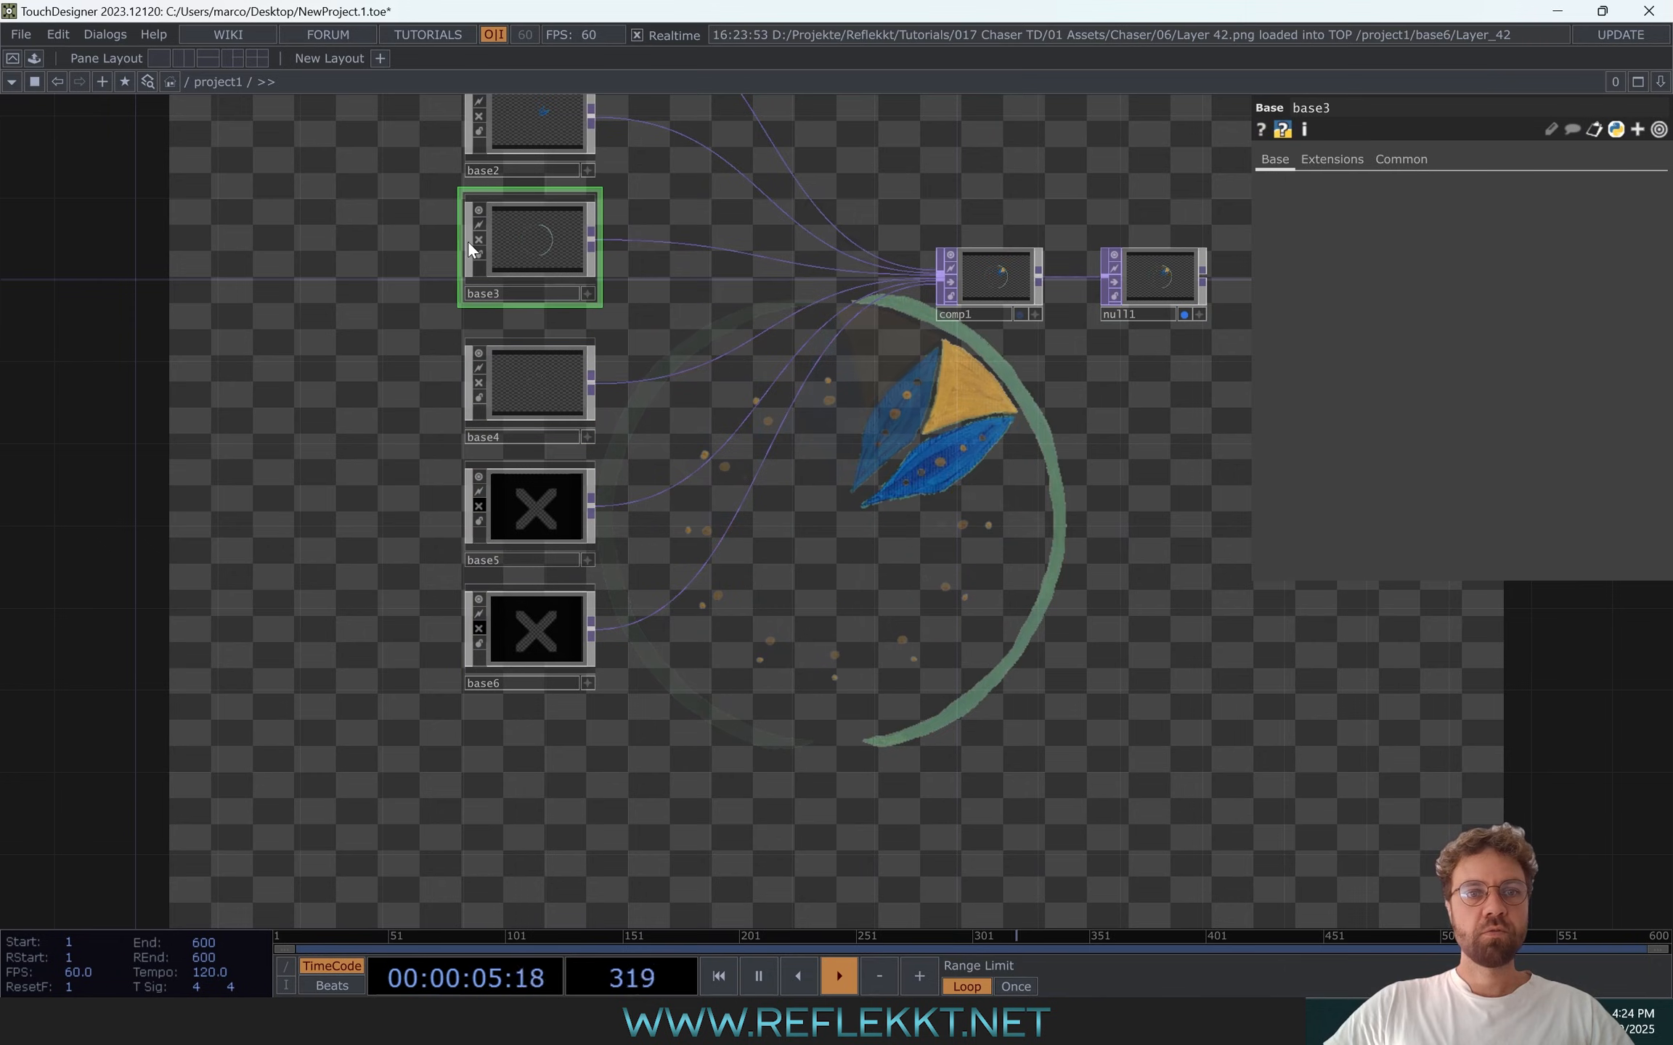
{"action": "left_click", "coordinate": [479, 240]}
{"action": "left_click_drag", "start_coordinate": [671, 467], "coordinate": [660, 714]}
{"action": "left_click_drag", "start_coordinate": [914, 714], "coordinate": [840, 599]}
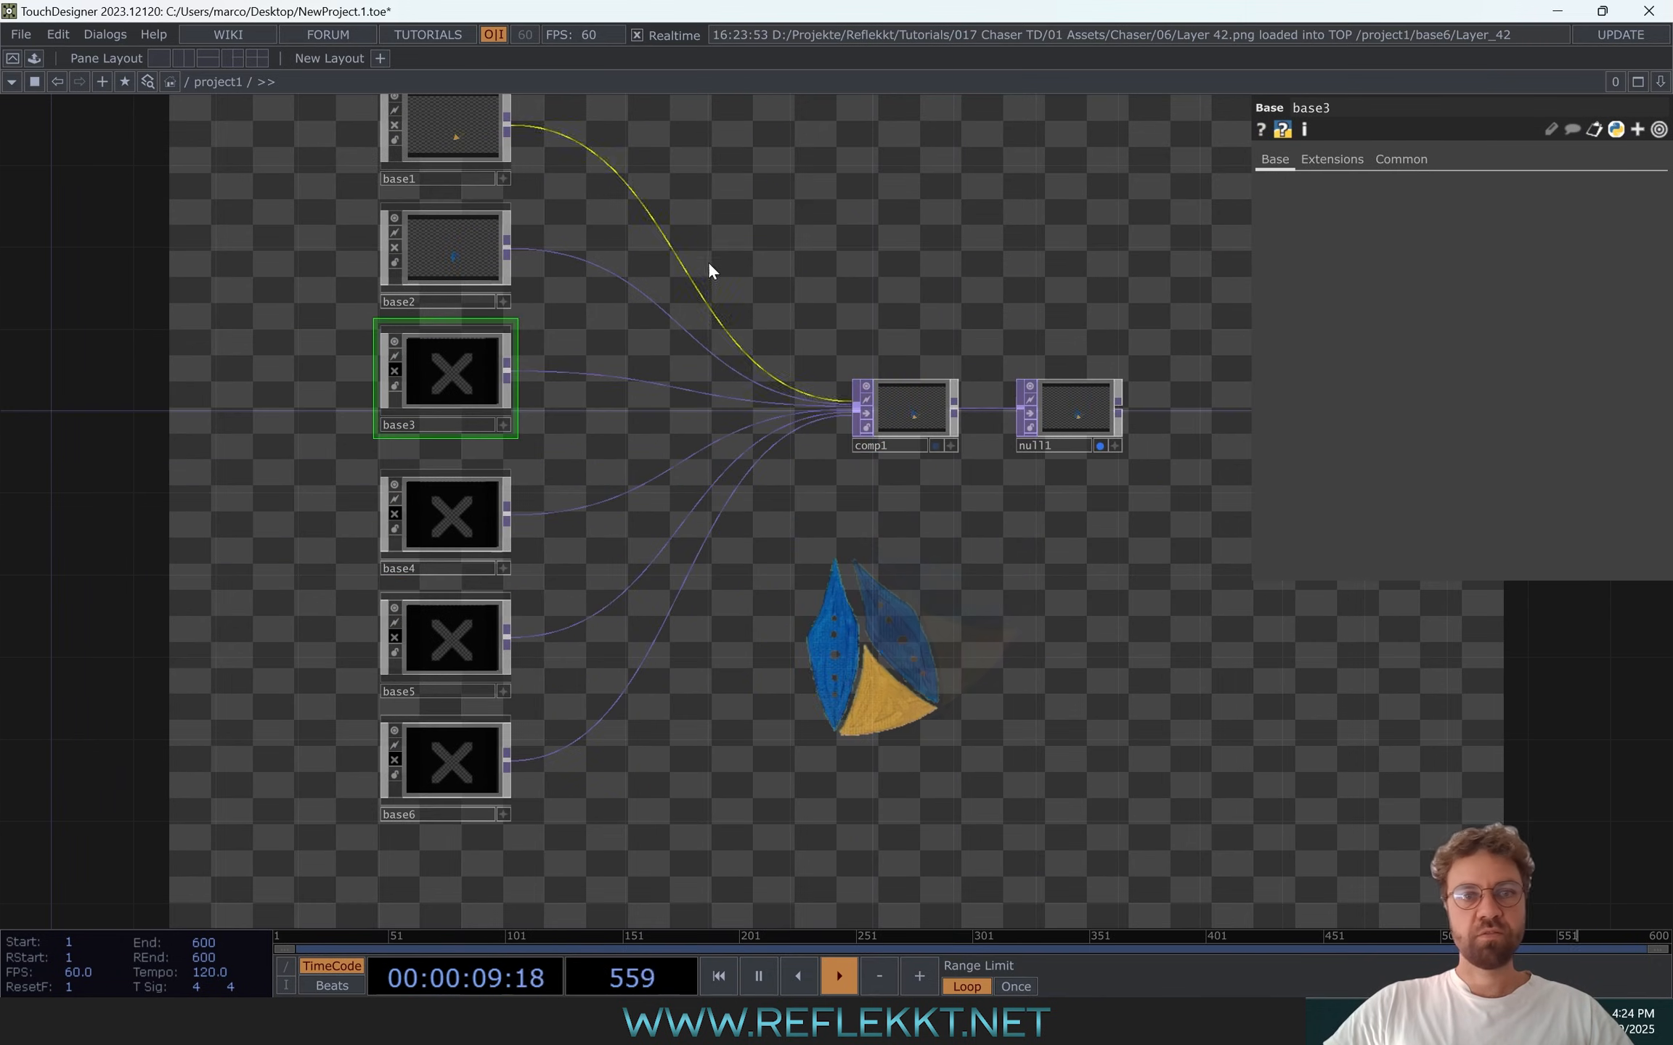
Switch cooking back on for base3, base4, base5 and base6
{"action": "left_click_drag", "start_coordinate": [395, 157], "coordinate": [426, 212]}
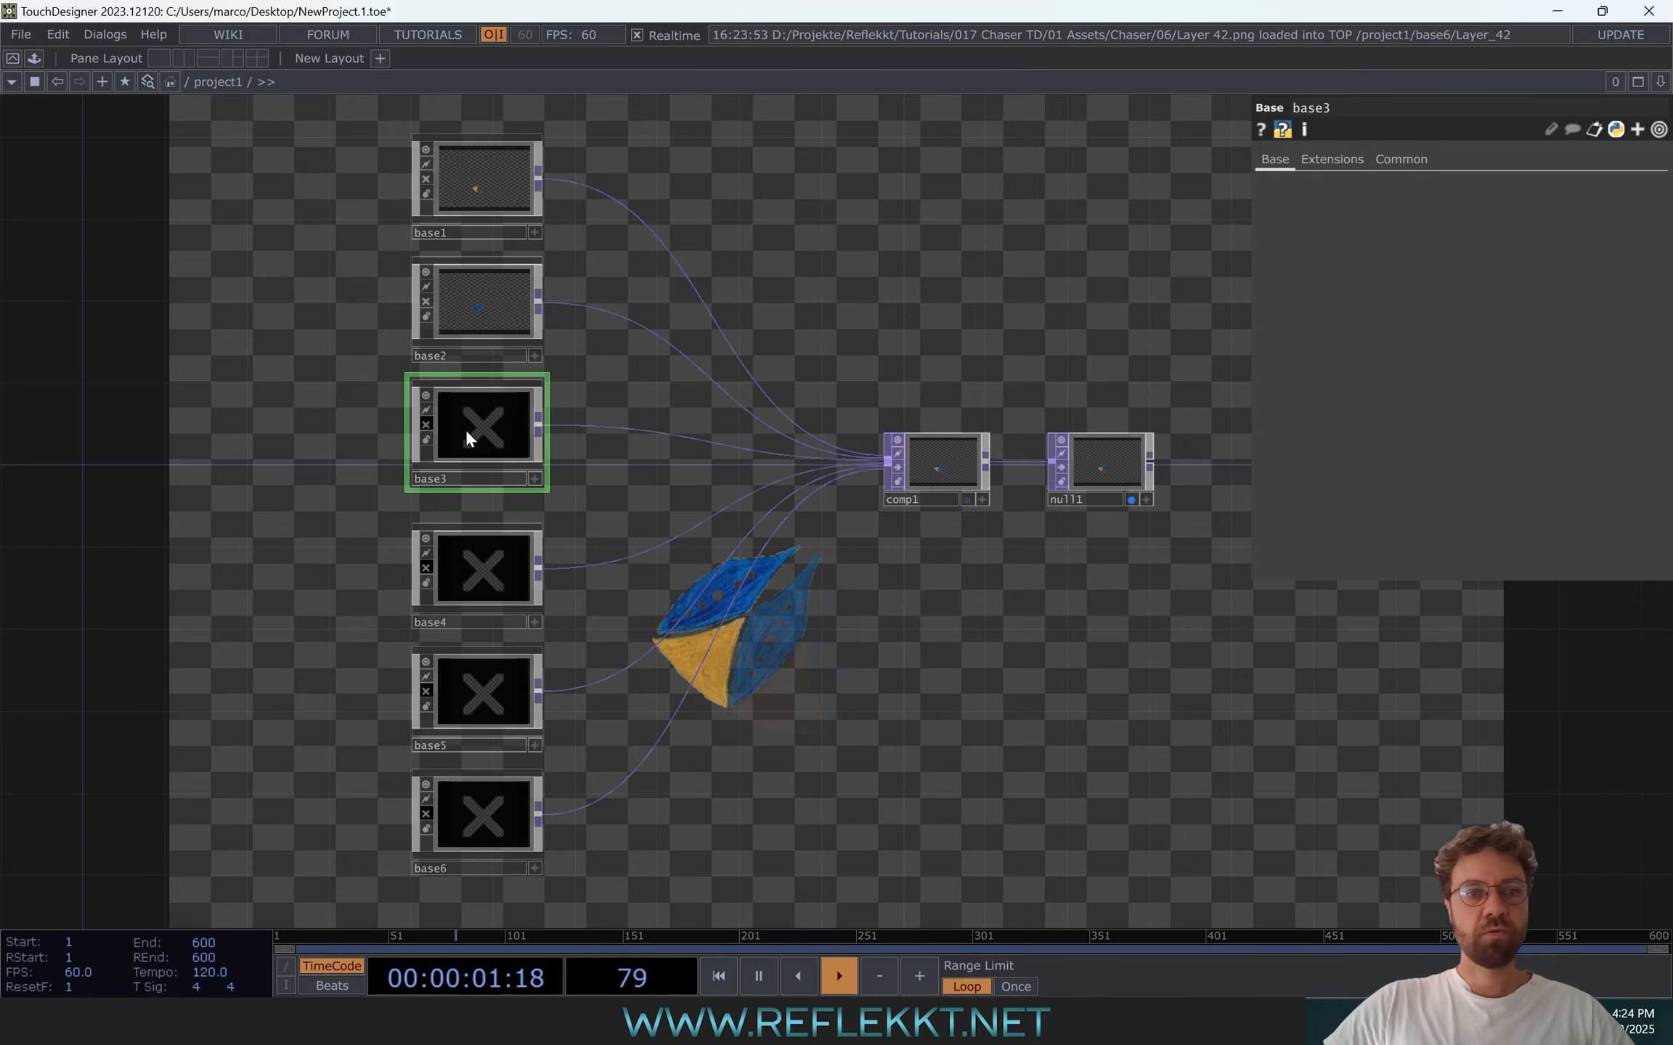
{"action": "left_click", "coordinate": [426, 425]}
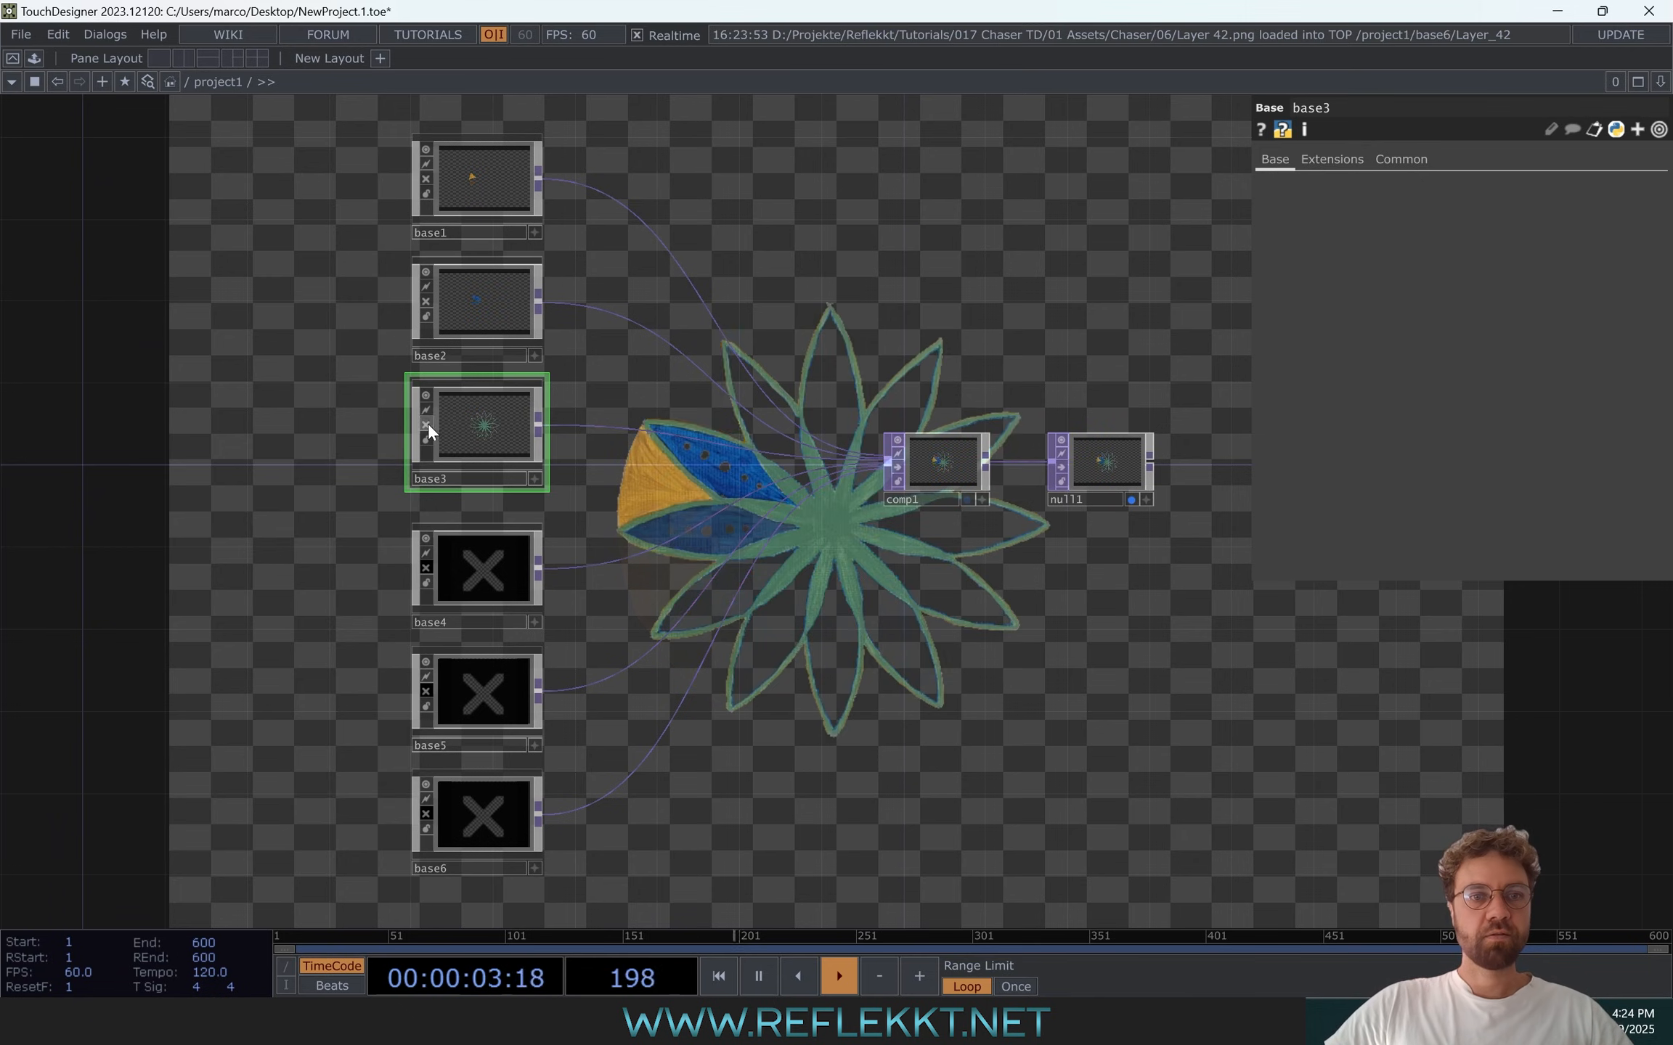
{"action": "left_click", "coordinate": [426, 568]}
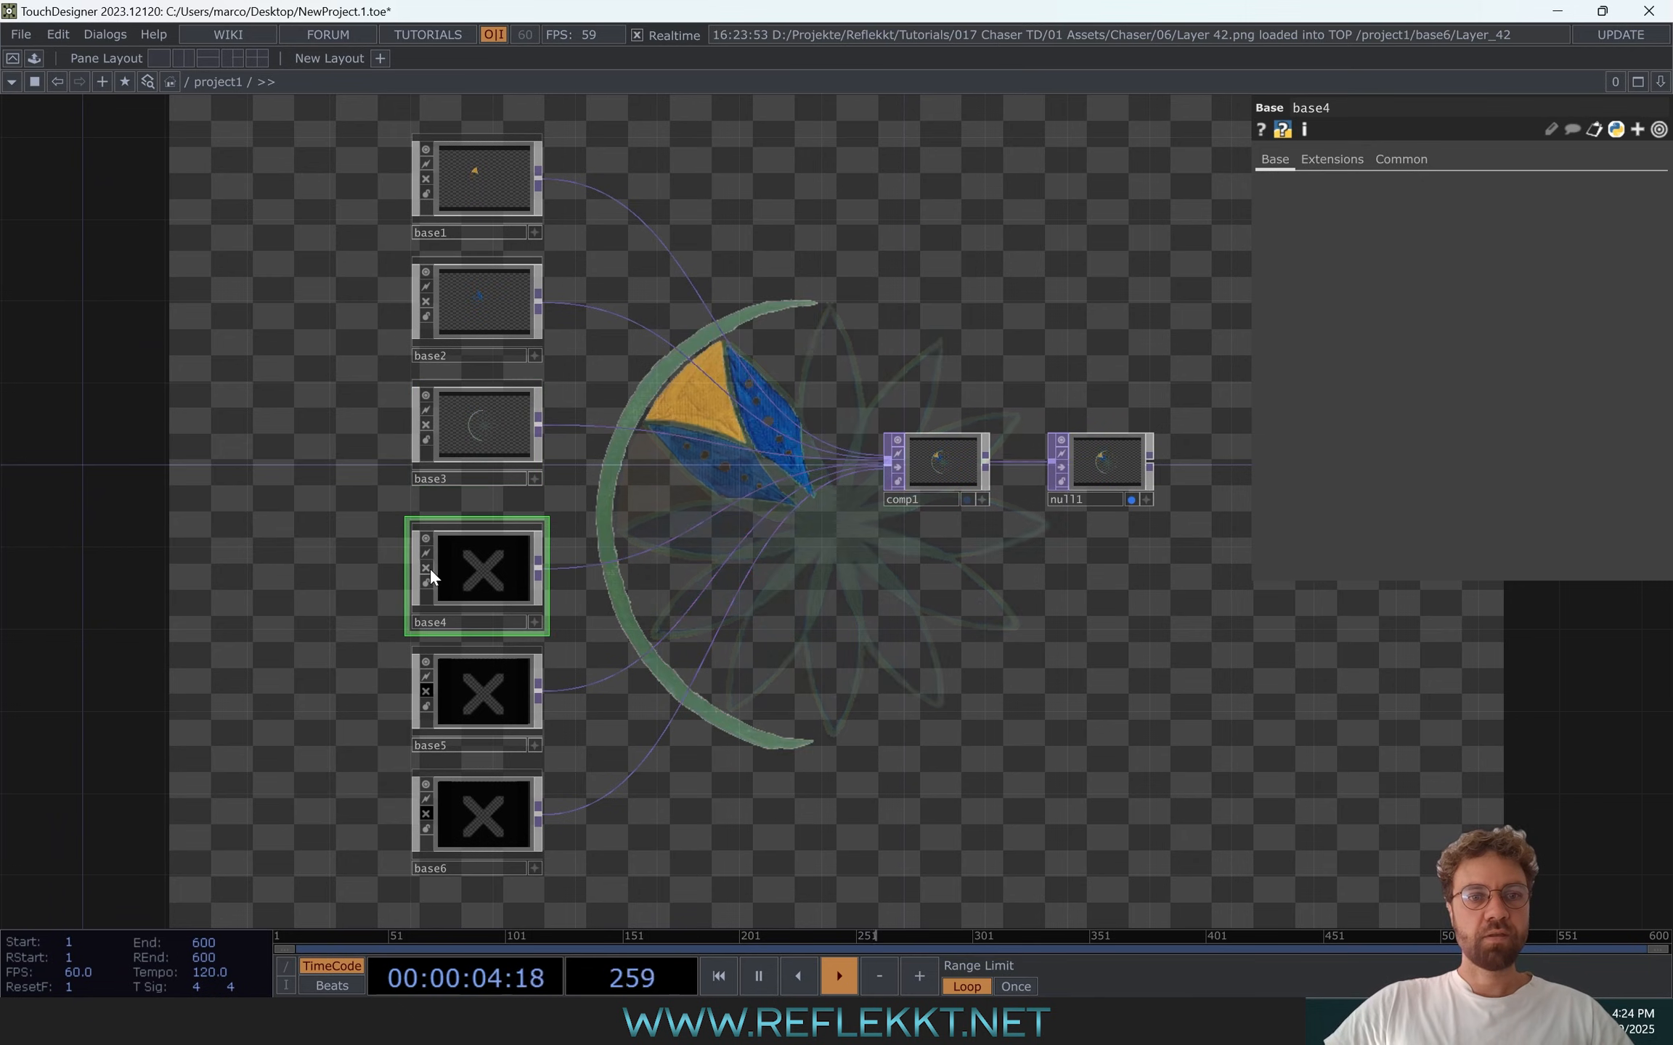
{"action": "left_click", "coordinate": [427, 692]}
{"action": "left_click", "coordinate": [427, 813]}
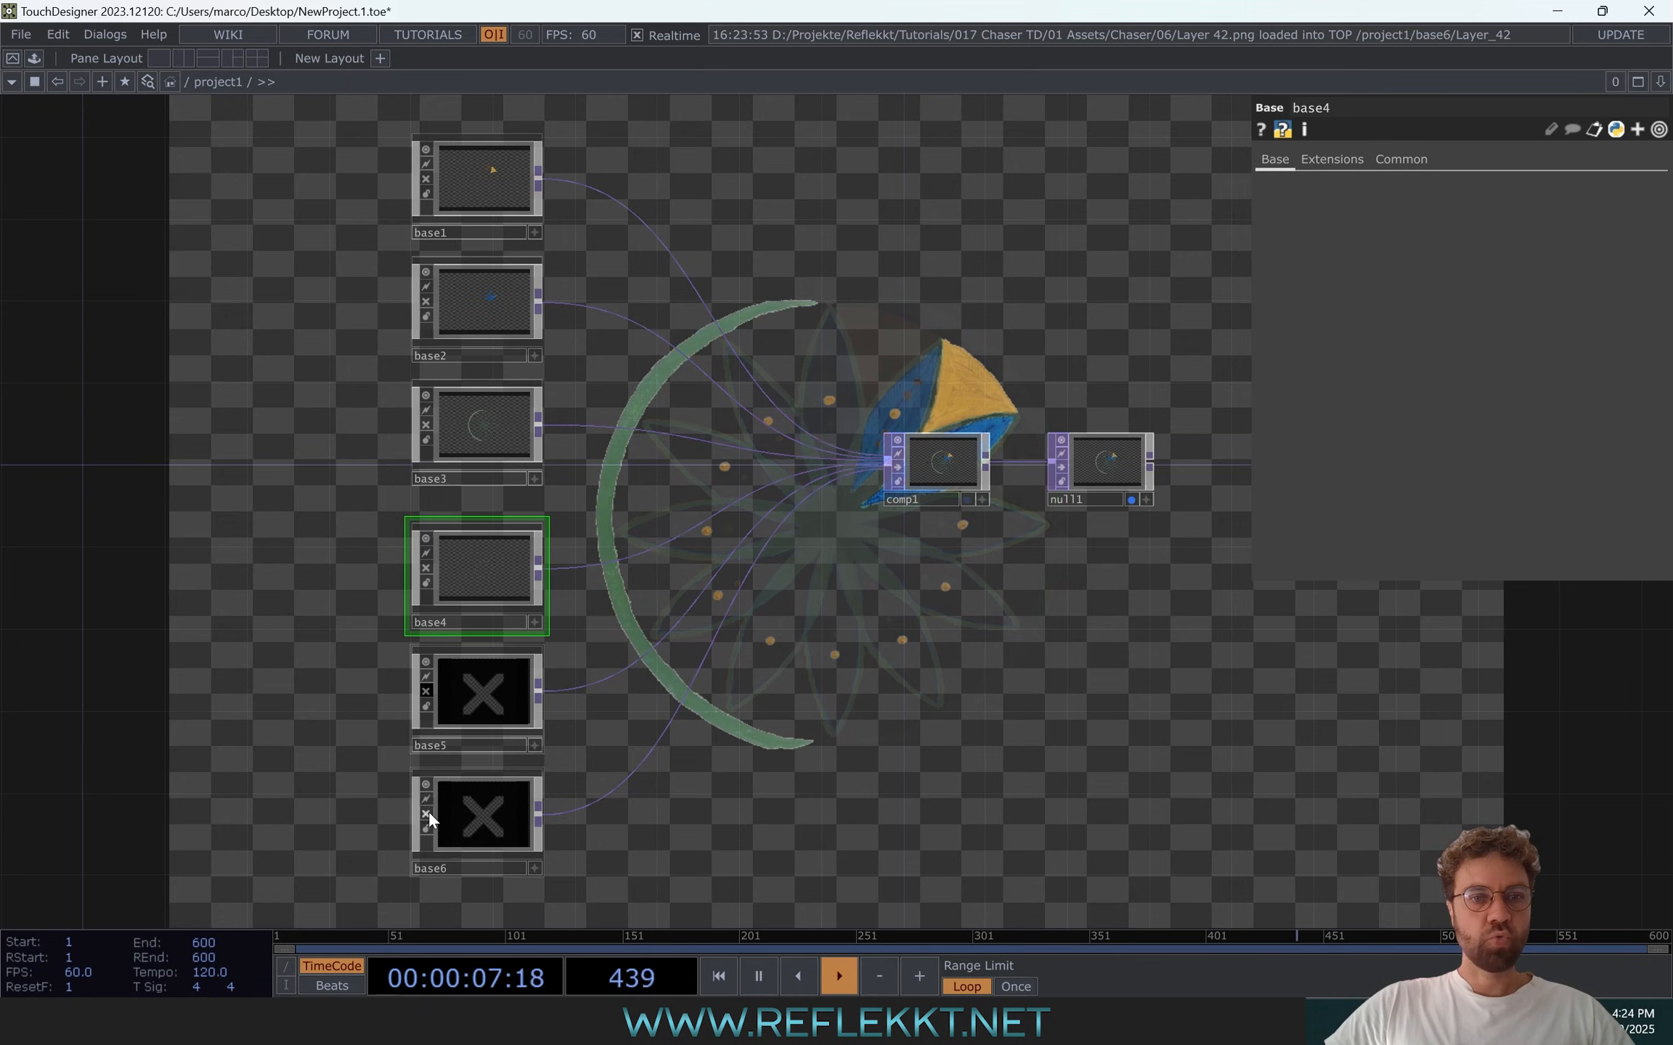
{"action": "left_click", "coordinate": [427, 692]}
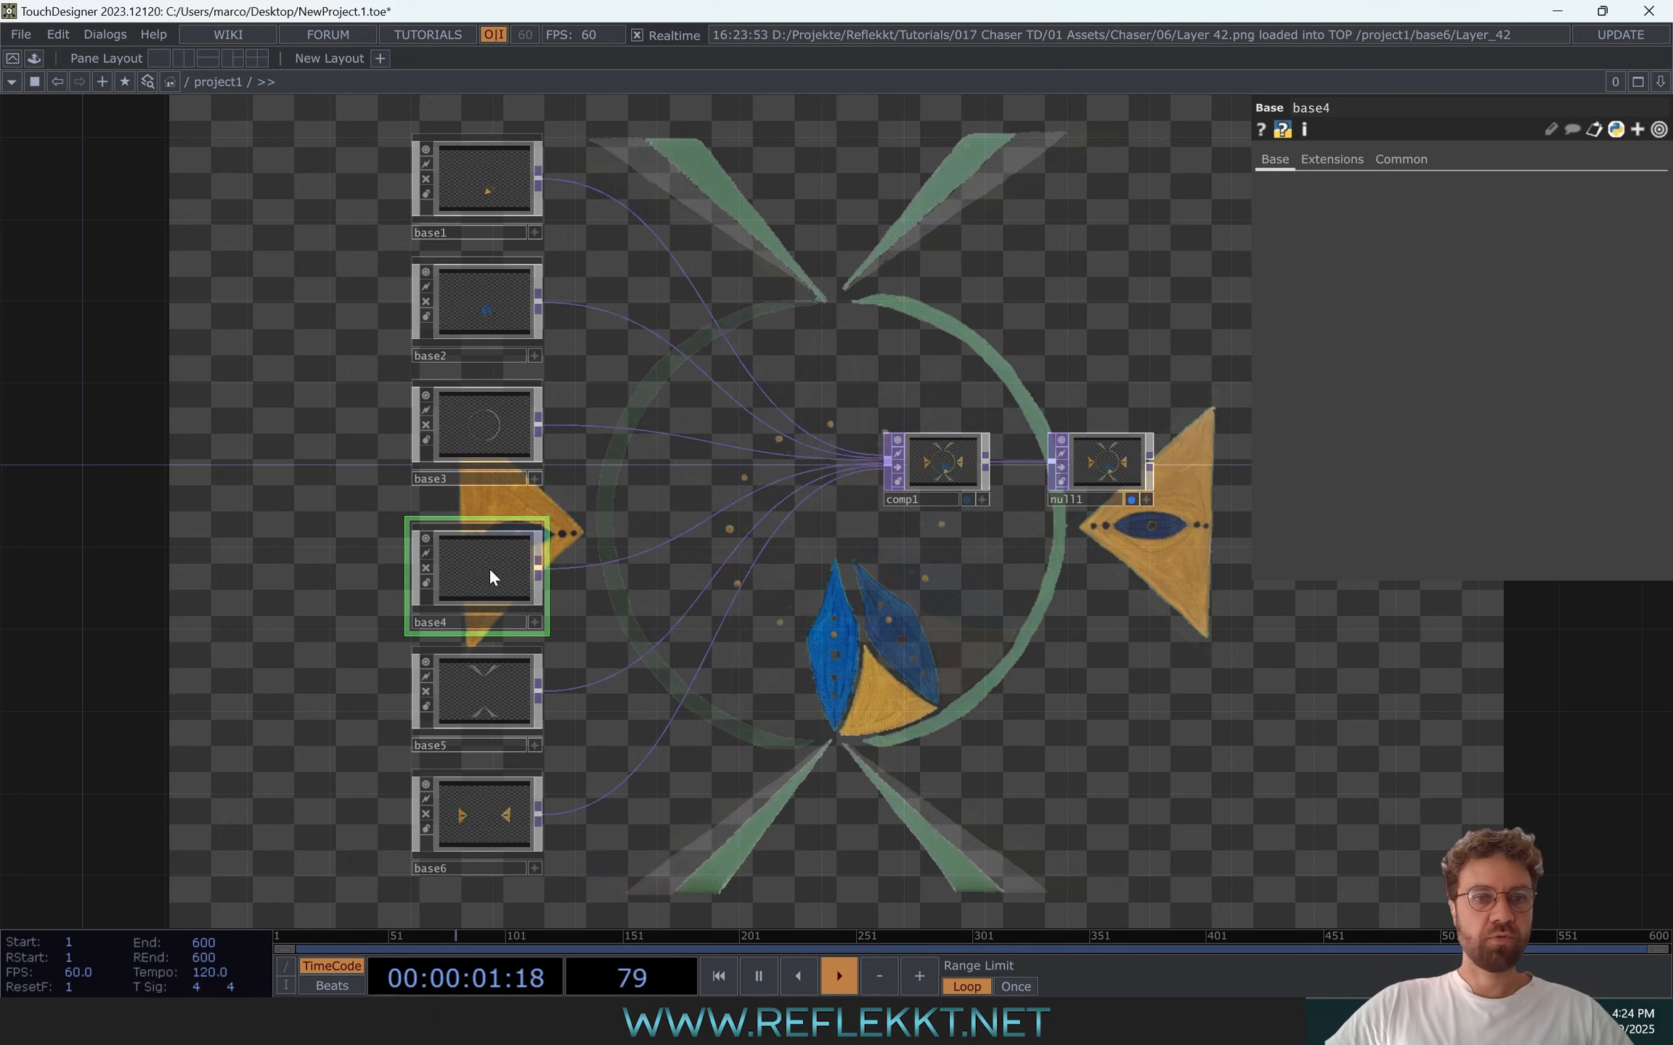
Open base4's network and set the length of timer1 to 0.5 seconds
{"action": "key", "text": "i"}
{"action": "left_click_drag", "start_coordinate": [304, 515], "coordinate": [696, 462]}
{"action": "scroll", "coordinate": [697, 462], "scroll_direction": "up", "scroll_amount": 5}
{"action": "left_click", "coordinate": [508, 297]}
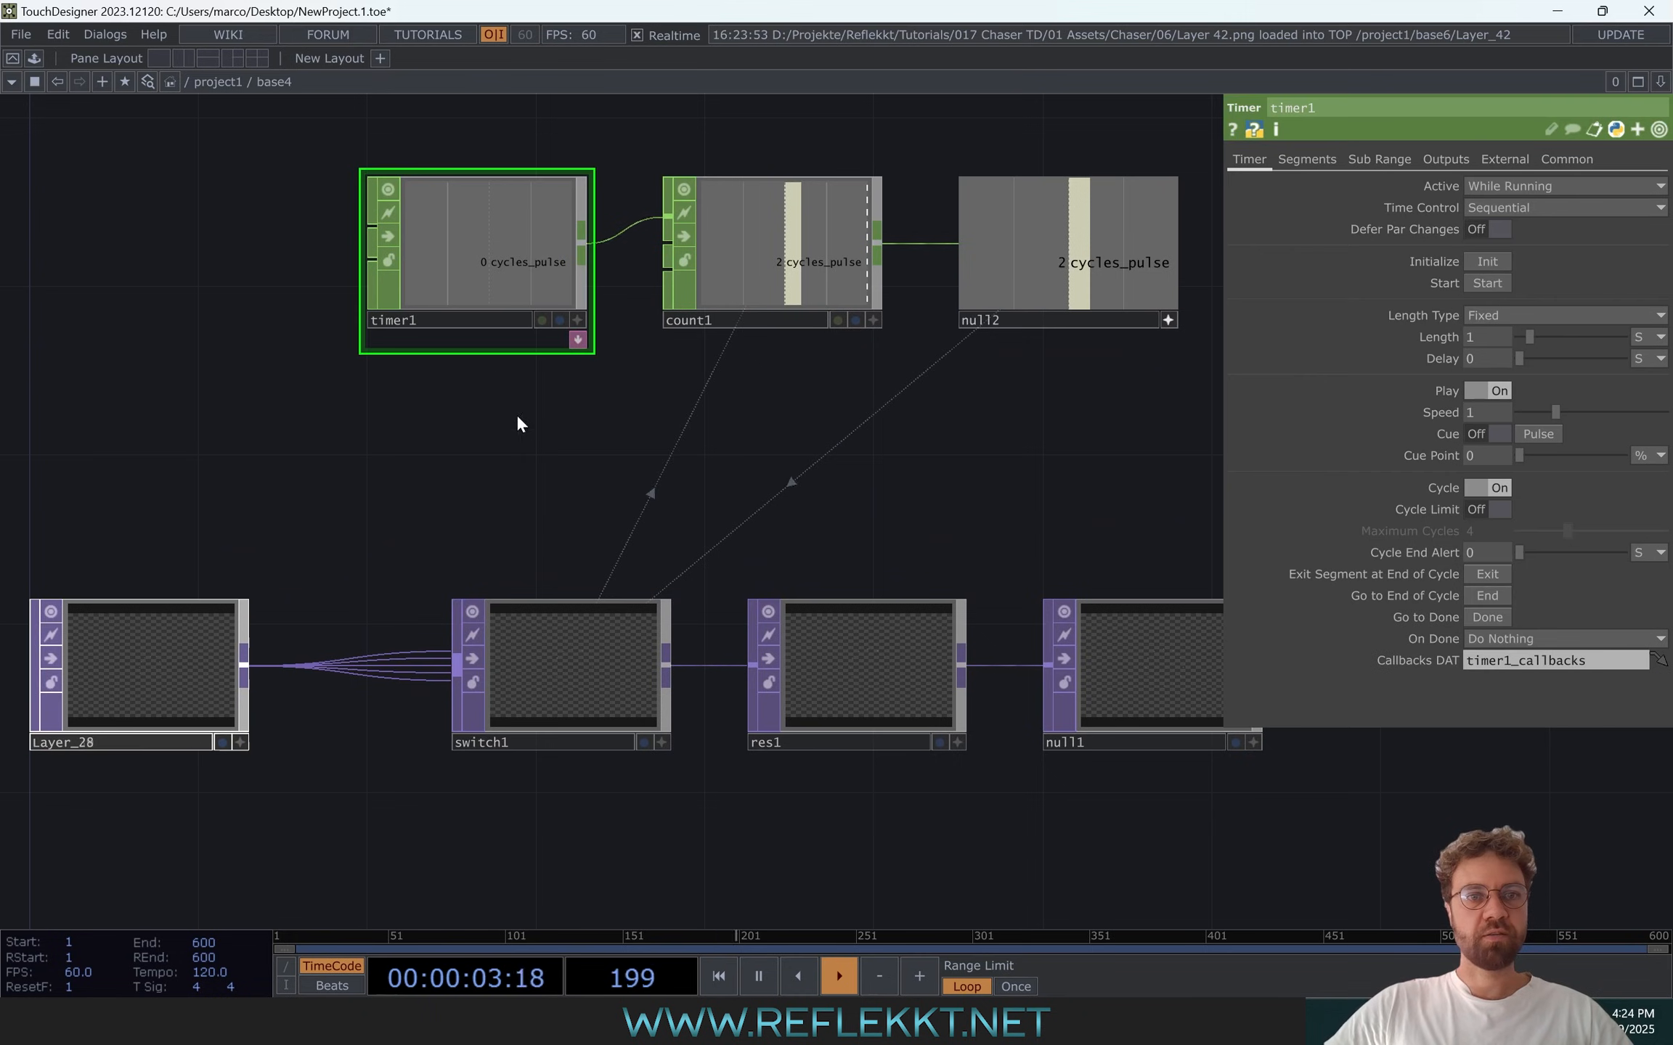
{"action": "left_click_drag", "start_coordinate": [517, 417], "coordinate": [394, 498]}
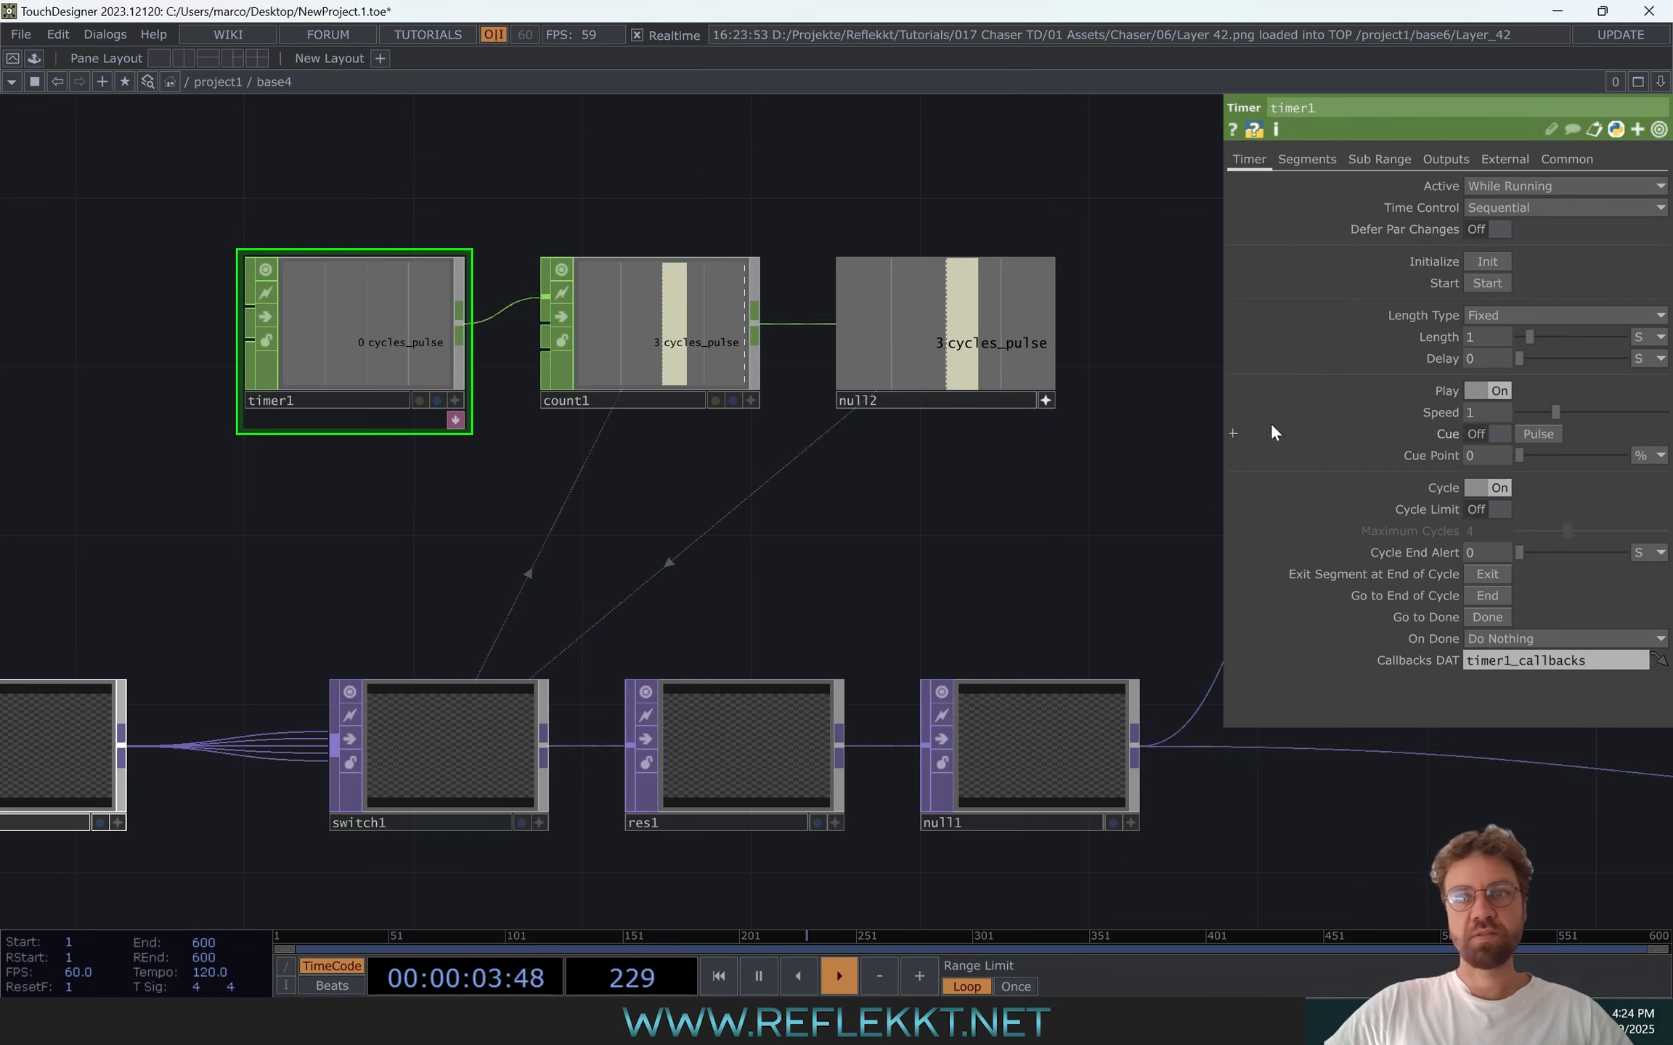
{"action": "left_click", "coordinate": [1485, 337]}
{"action": "type", "text": "0.5"}
{"action": "key", "text": "Return"}
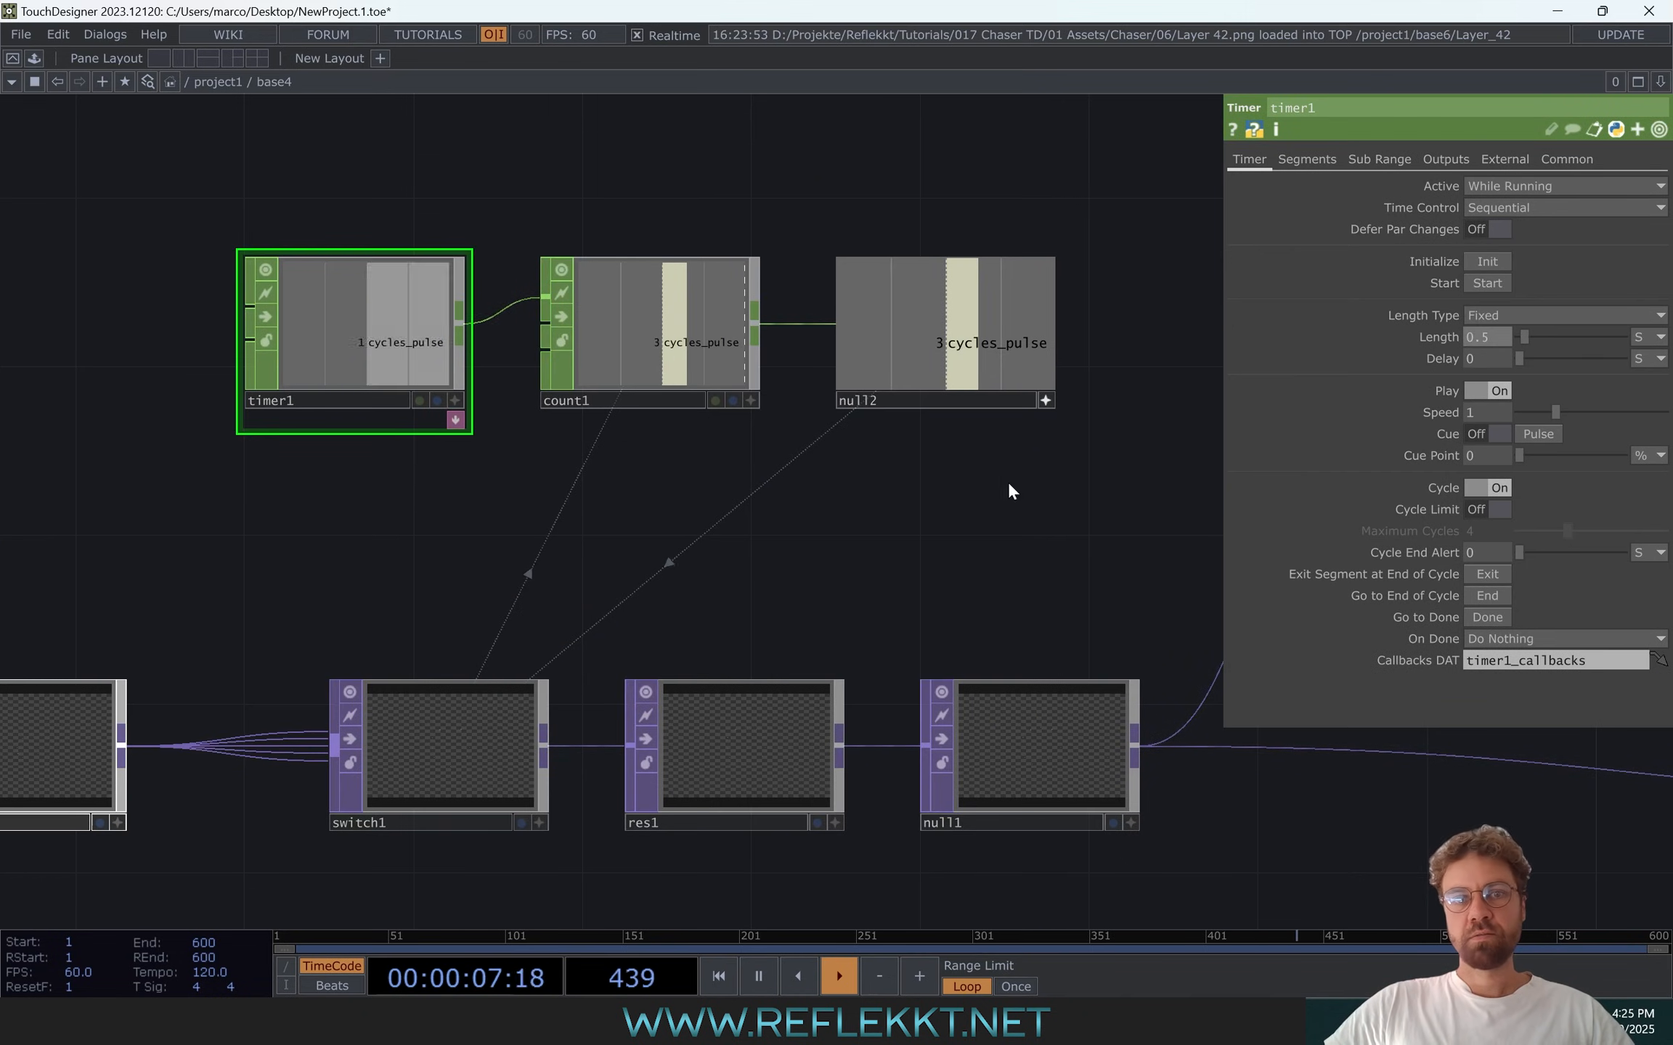
Return to the project network and turn off null1's background display
{"action": "scroll", "coordinate": [826, 516], "scroll_direction": "down", "scroll_amount": 10}
{"action": "left_click_drag", "start_coordinate": [874, 527], "coordinate": [563, 501]}
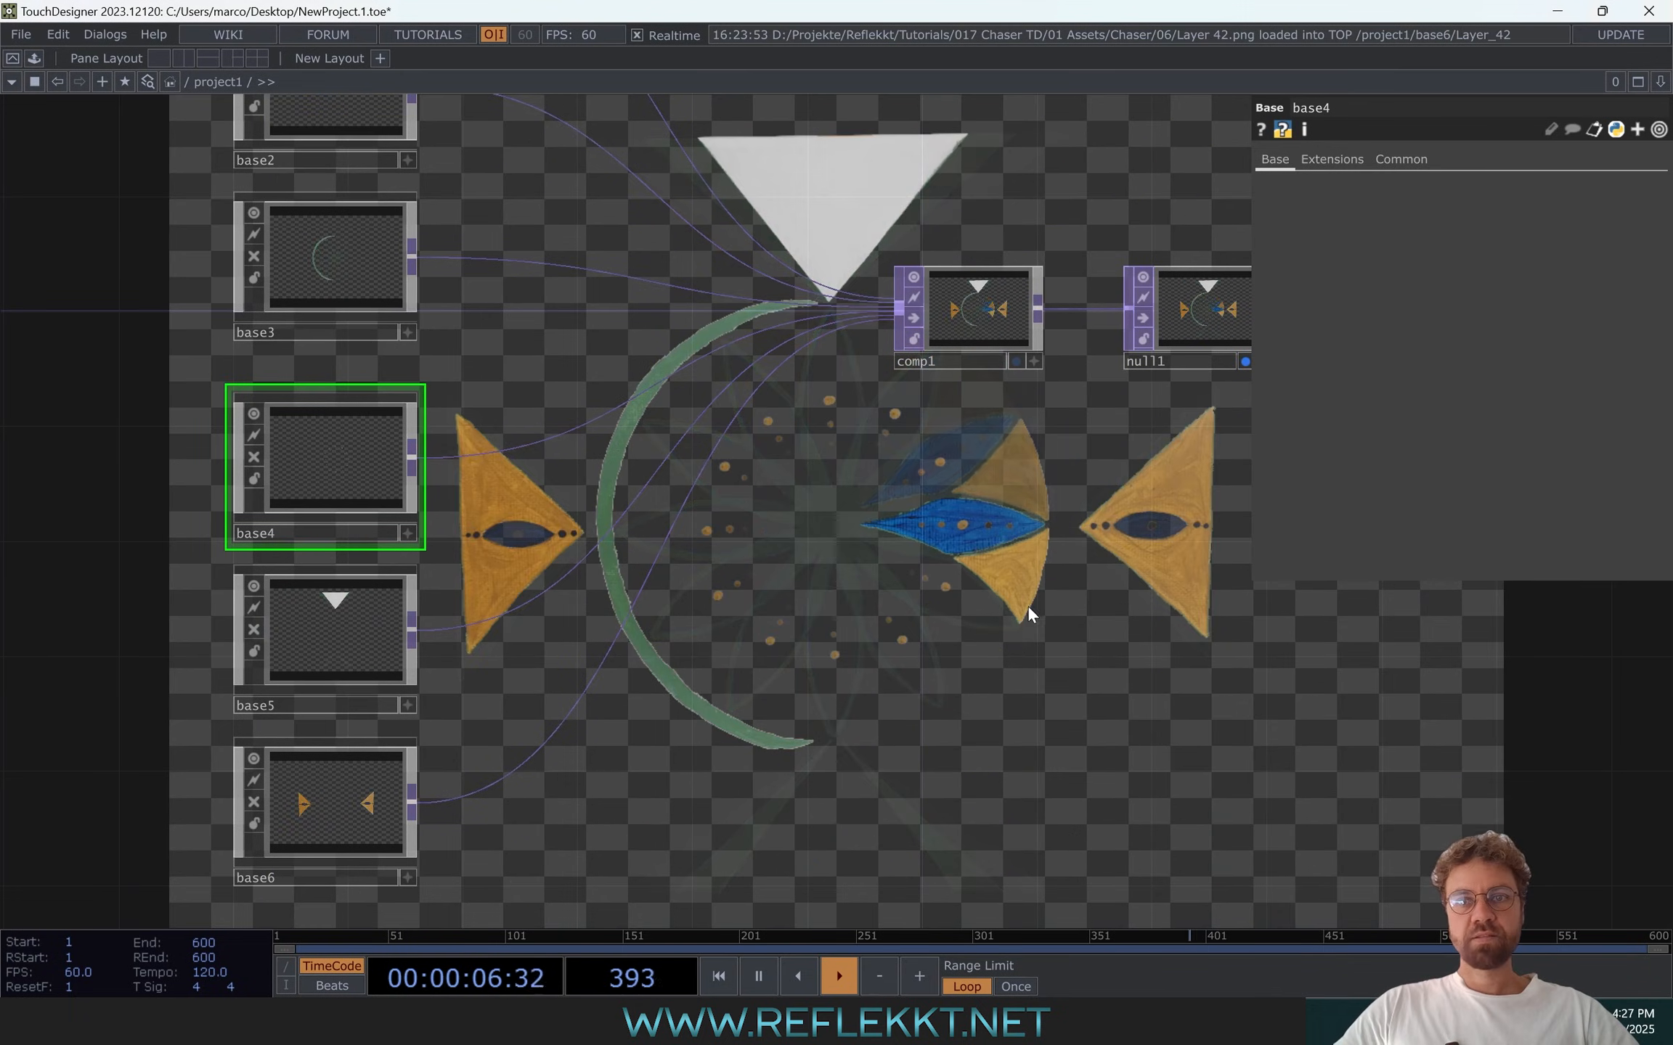
{"action": "left_click_drag", "start_coordinate": [953, 526], "coordinate": [348, 648]}
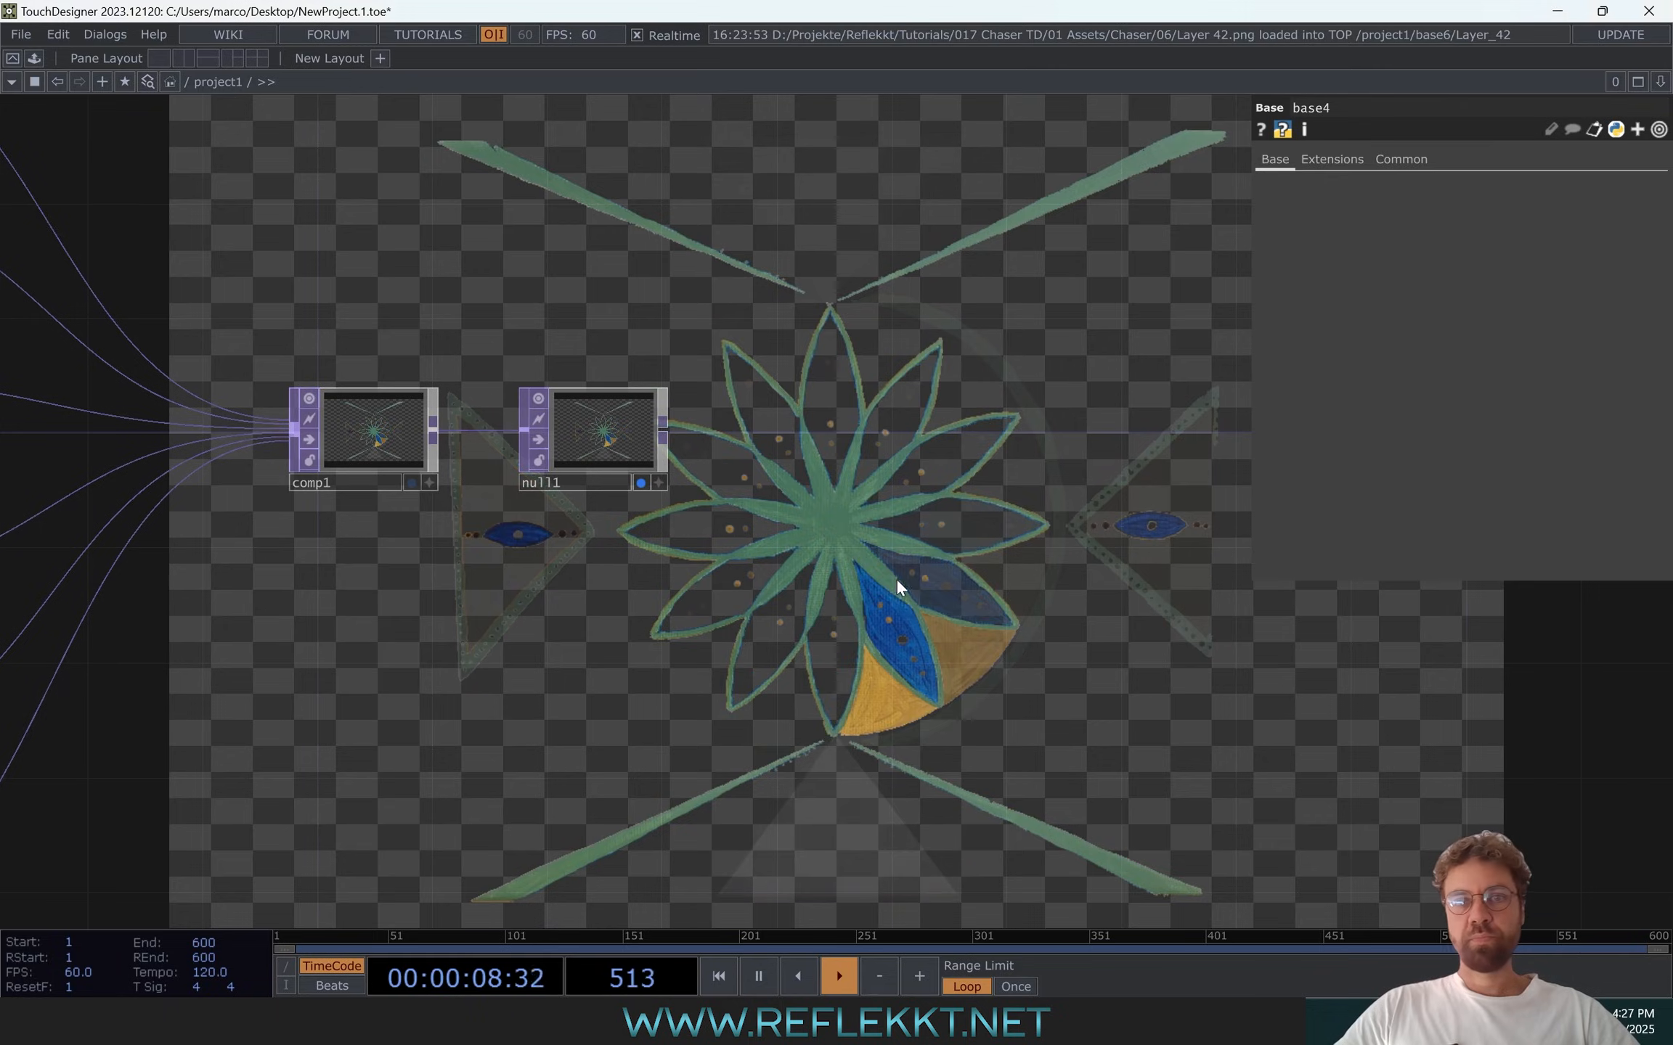
{"action": "left_click", "coordinate": [641, 483]}
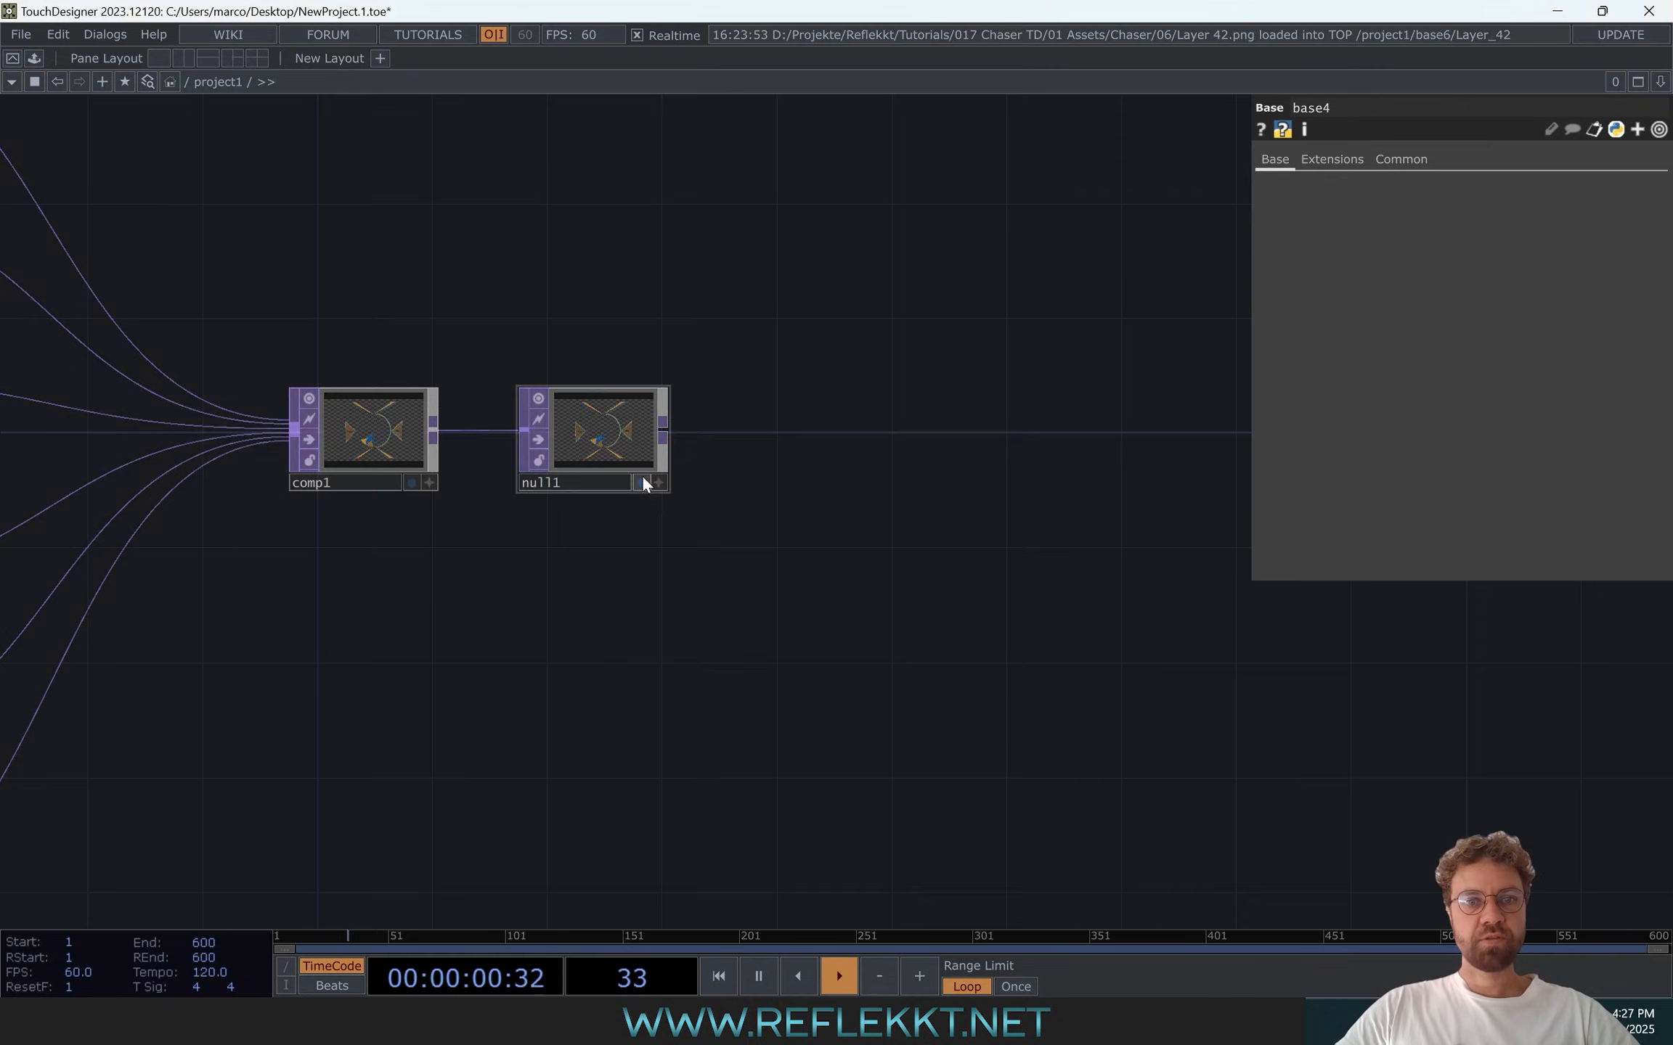
Add the stoner and kantanMapper components from the Palette's Mapping category to the network beside null1
{"action": "left_click_drag", "start_coordinate": [829, 429], "coordinate": [663, 523]}
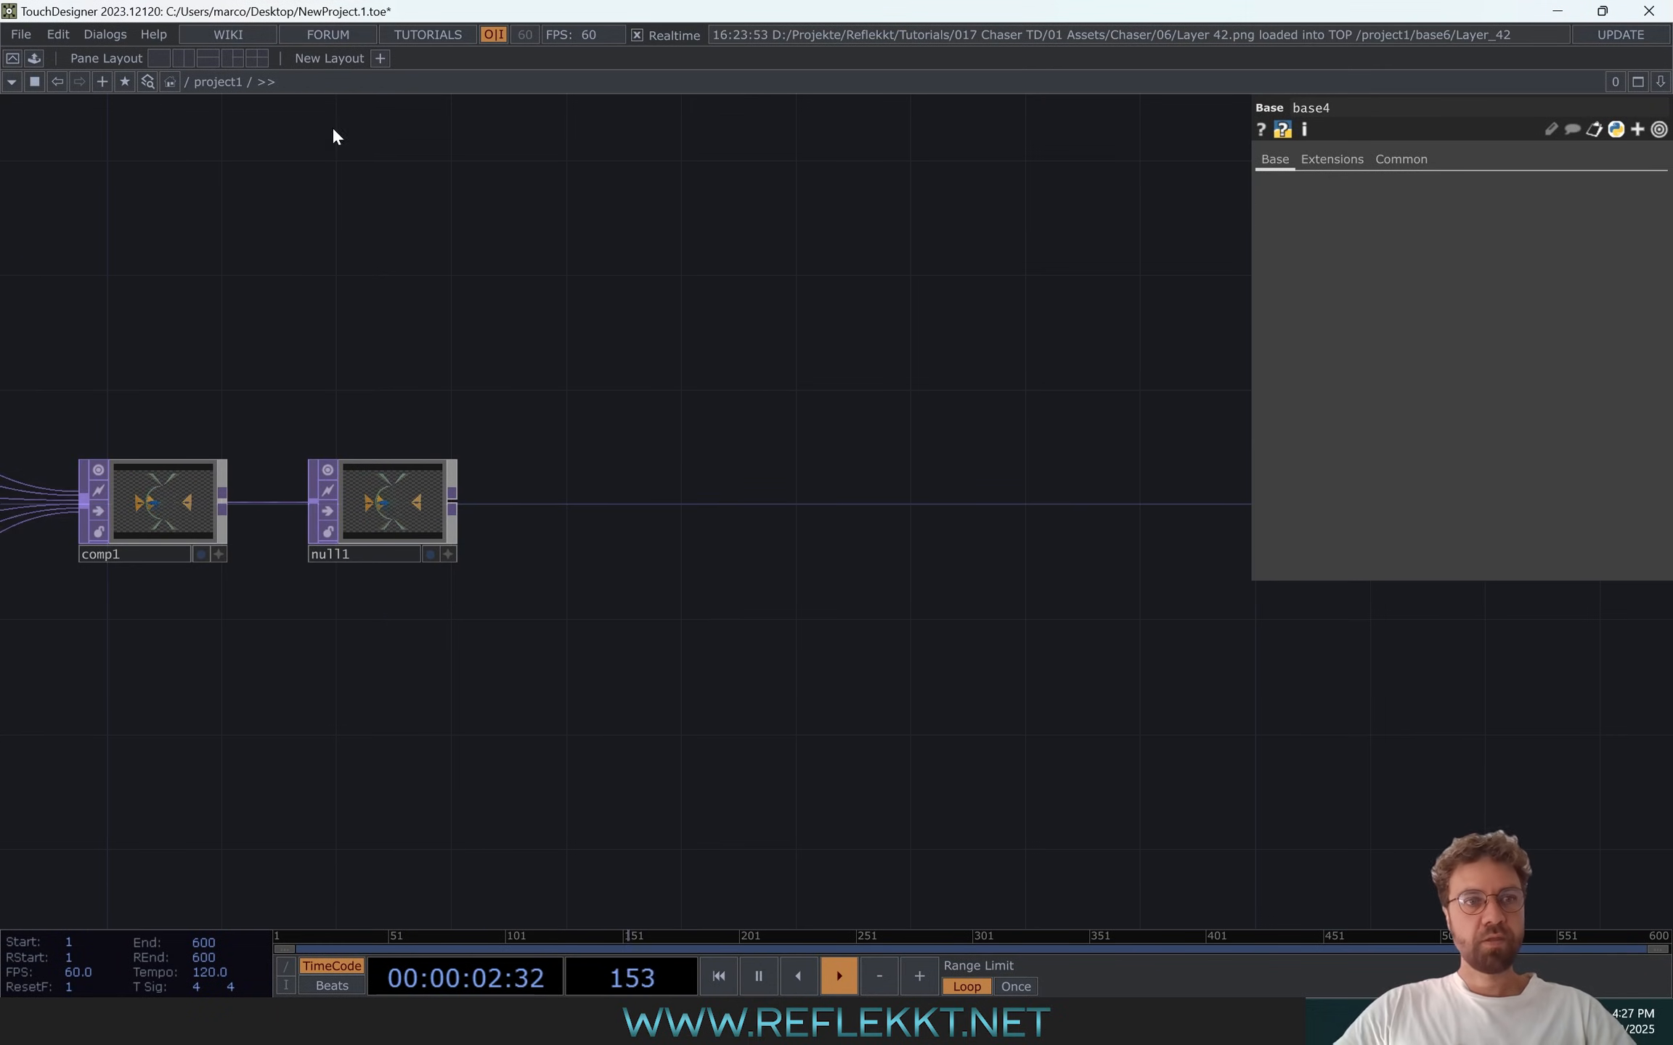
{"action": "left_click", "coordinate": [34, 58]}
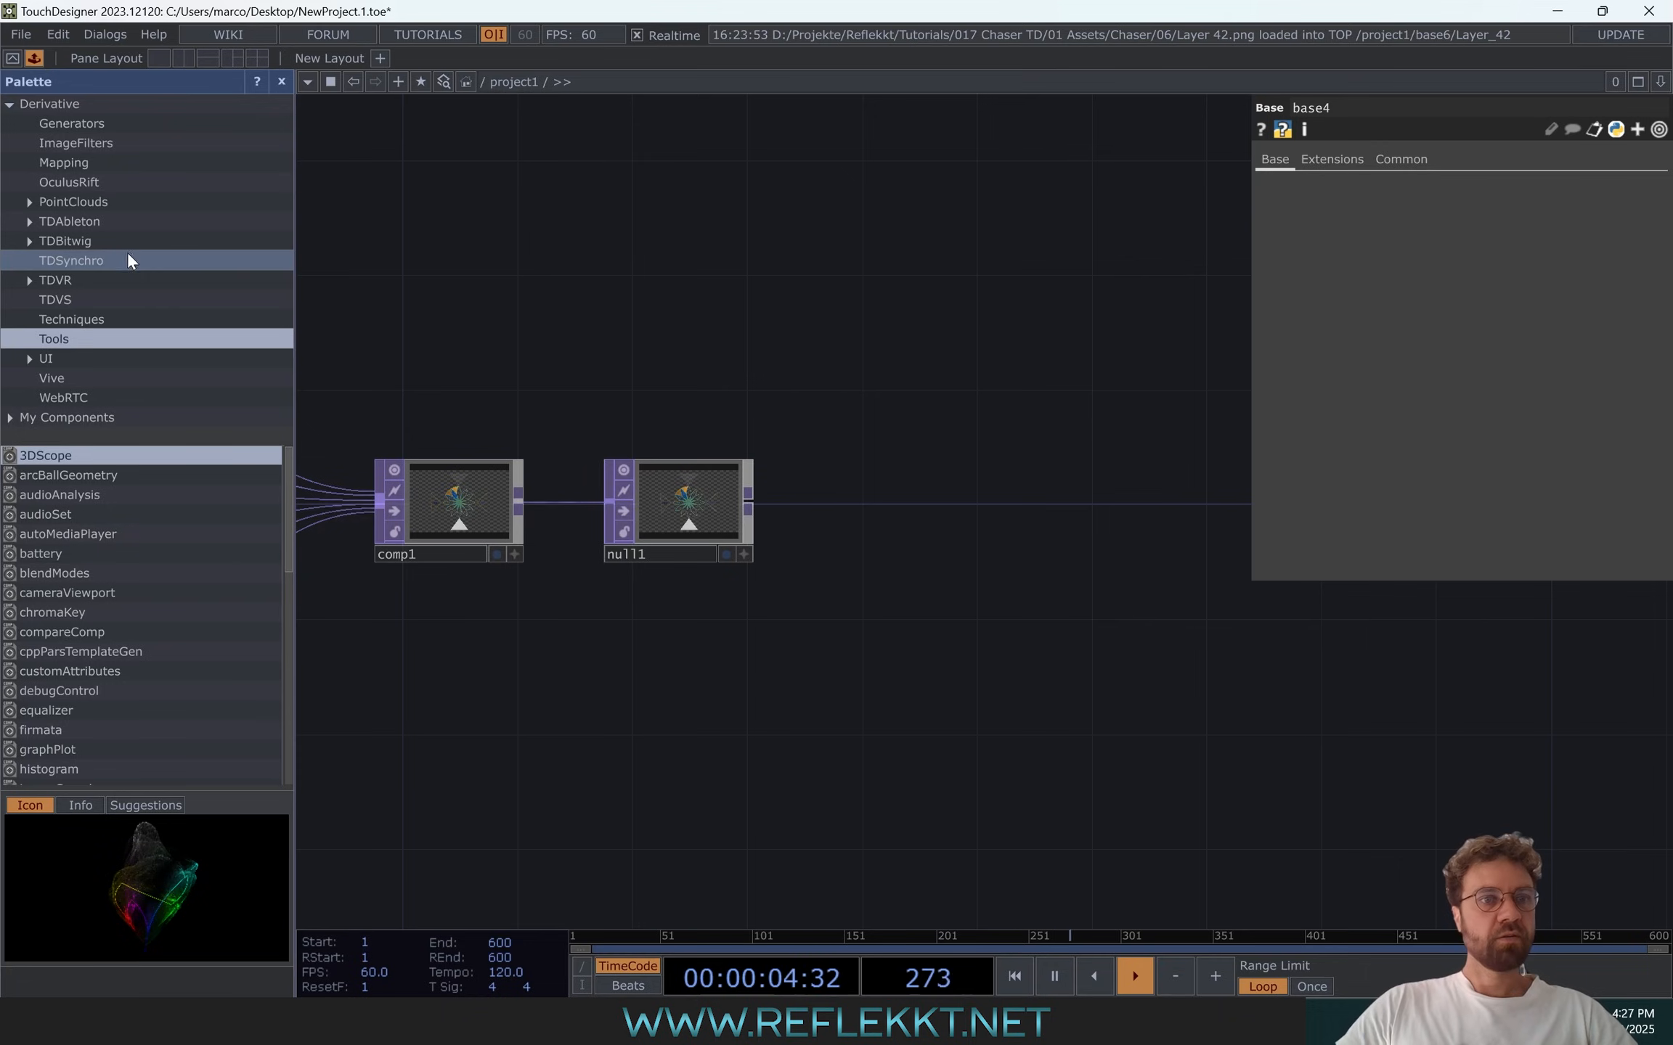
{"action": "left_click", "coordinate": [89, 164]}
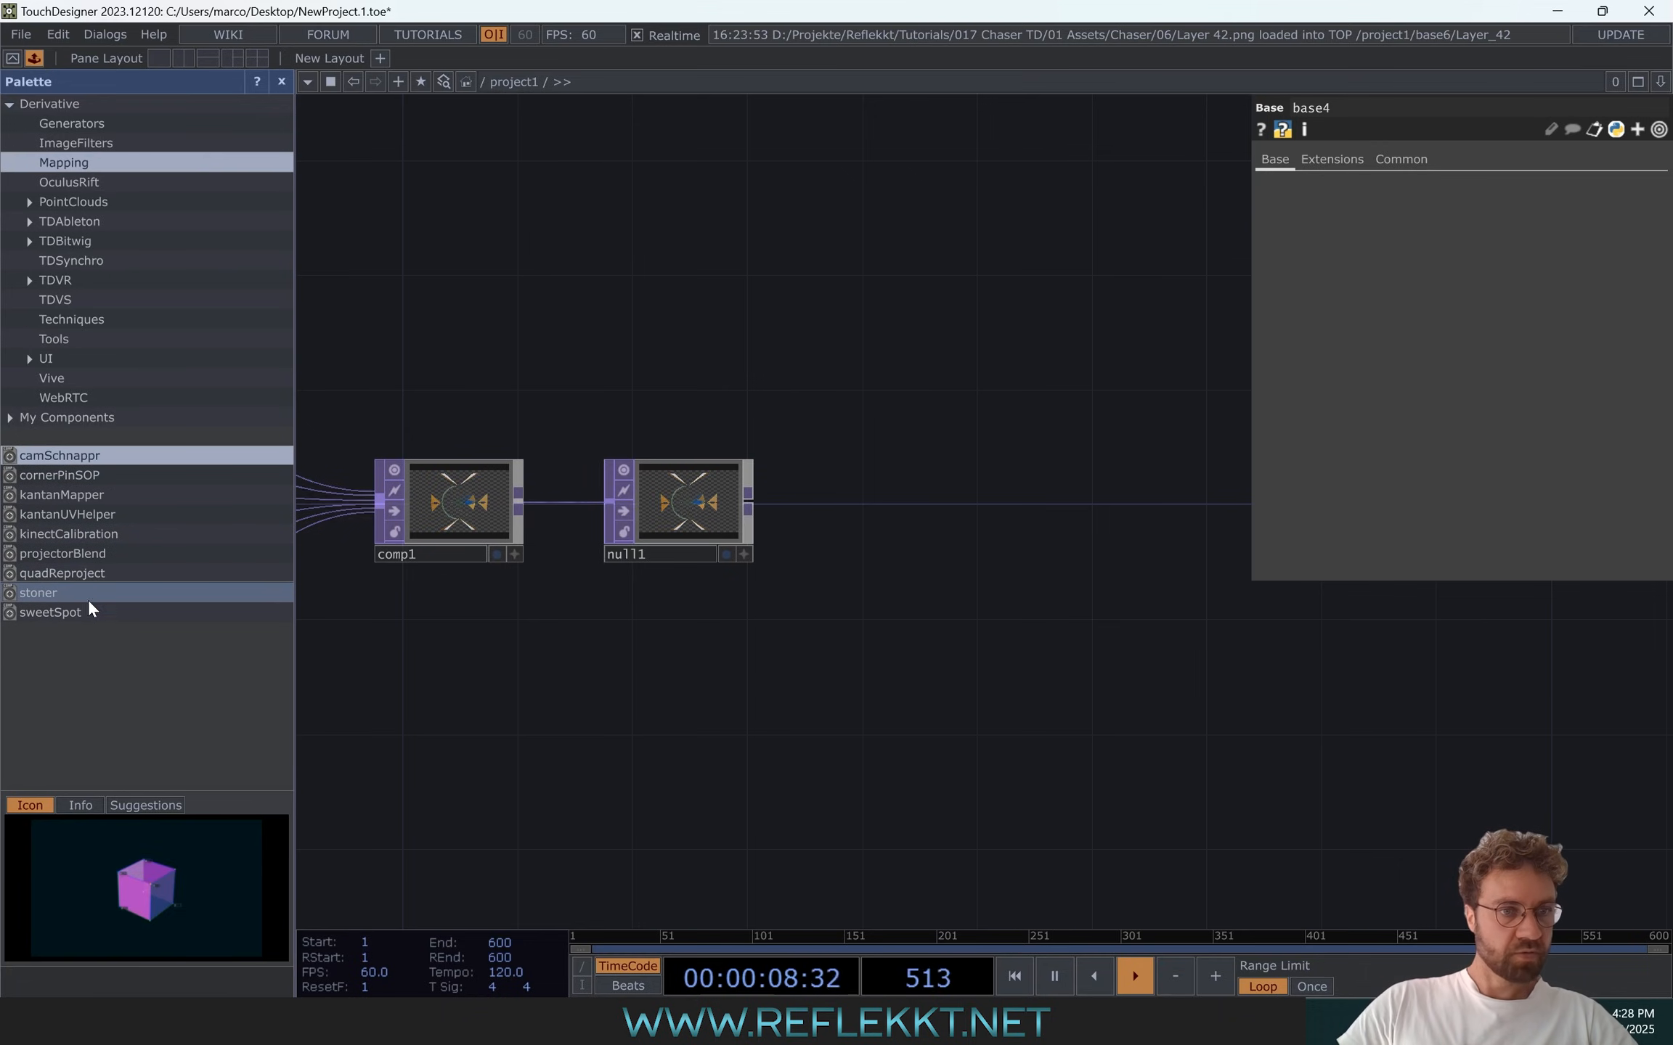
{"action": "left_click", "coordinate": [57, 593]}
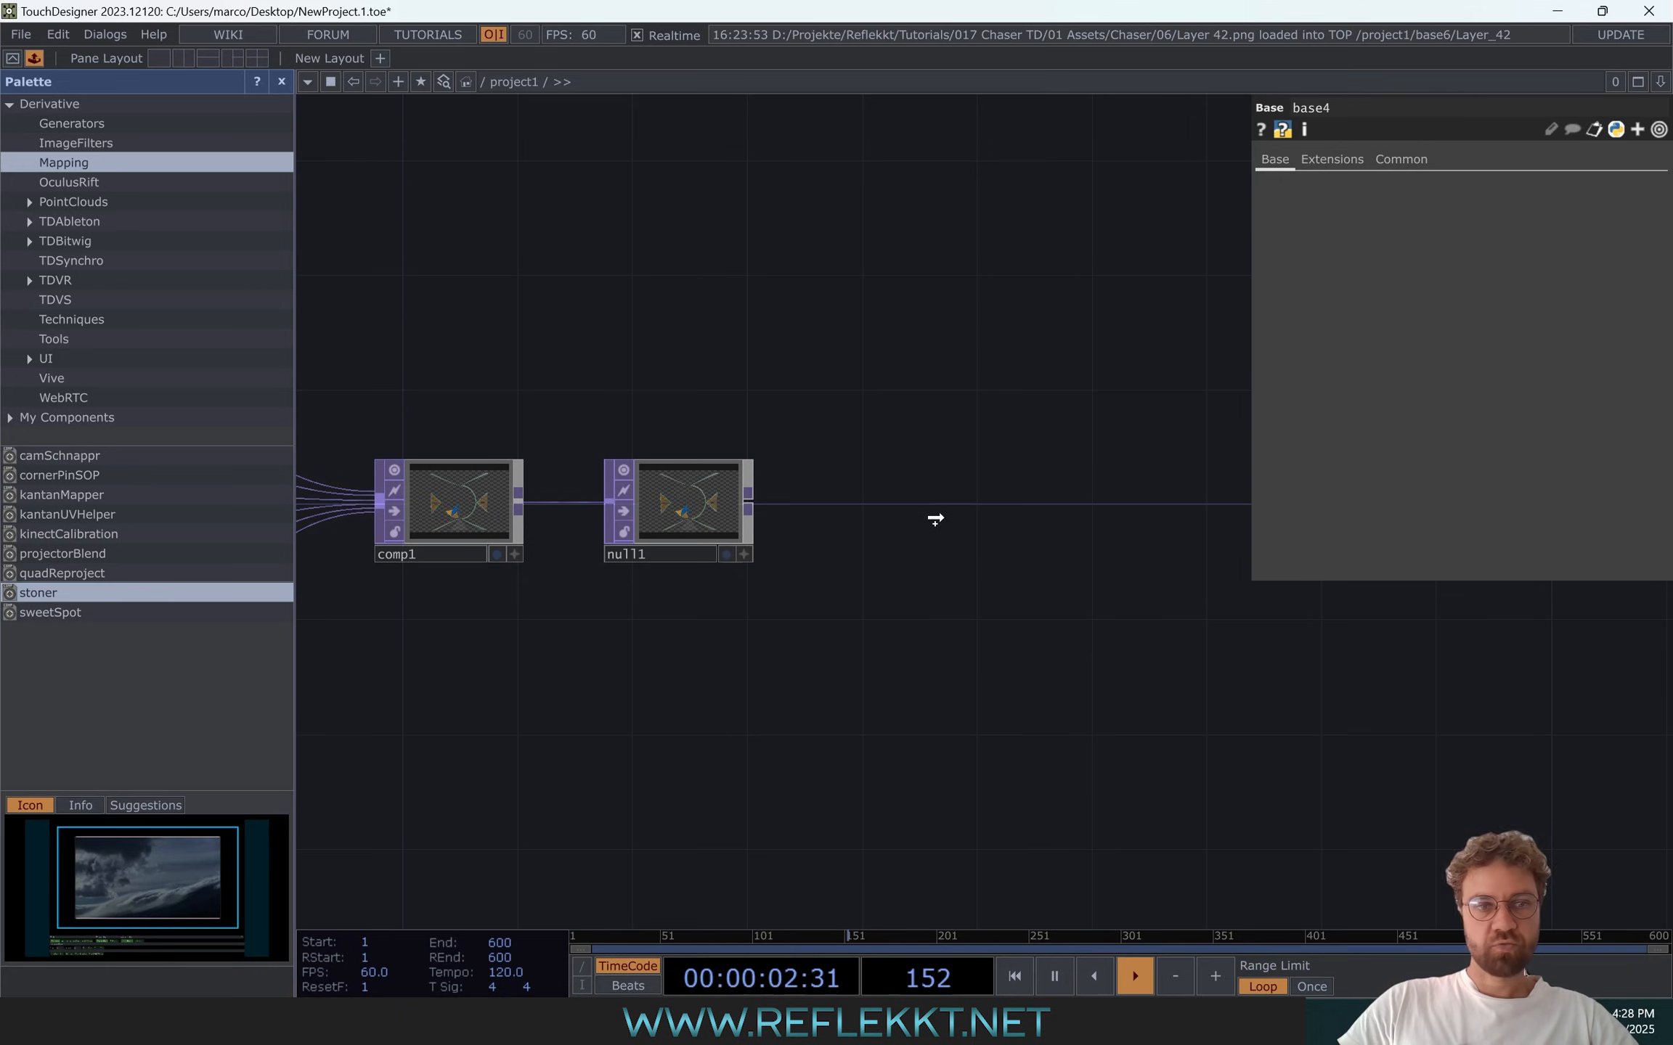
{"action": "left_click_drag", "start_coordinate": [935, 520], "coordinate": [937, 519]}
{"action": "left_click_drag", "start_coordinate": [862, 299], "coordinate": [356, 353]}
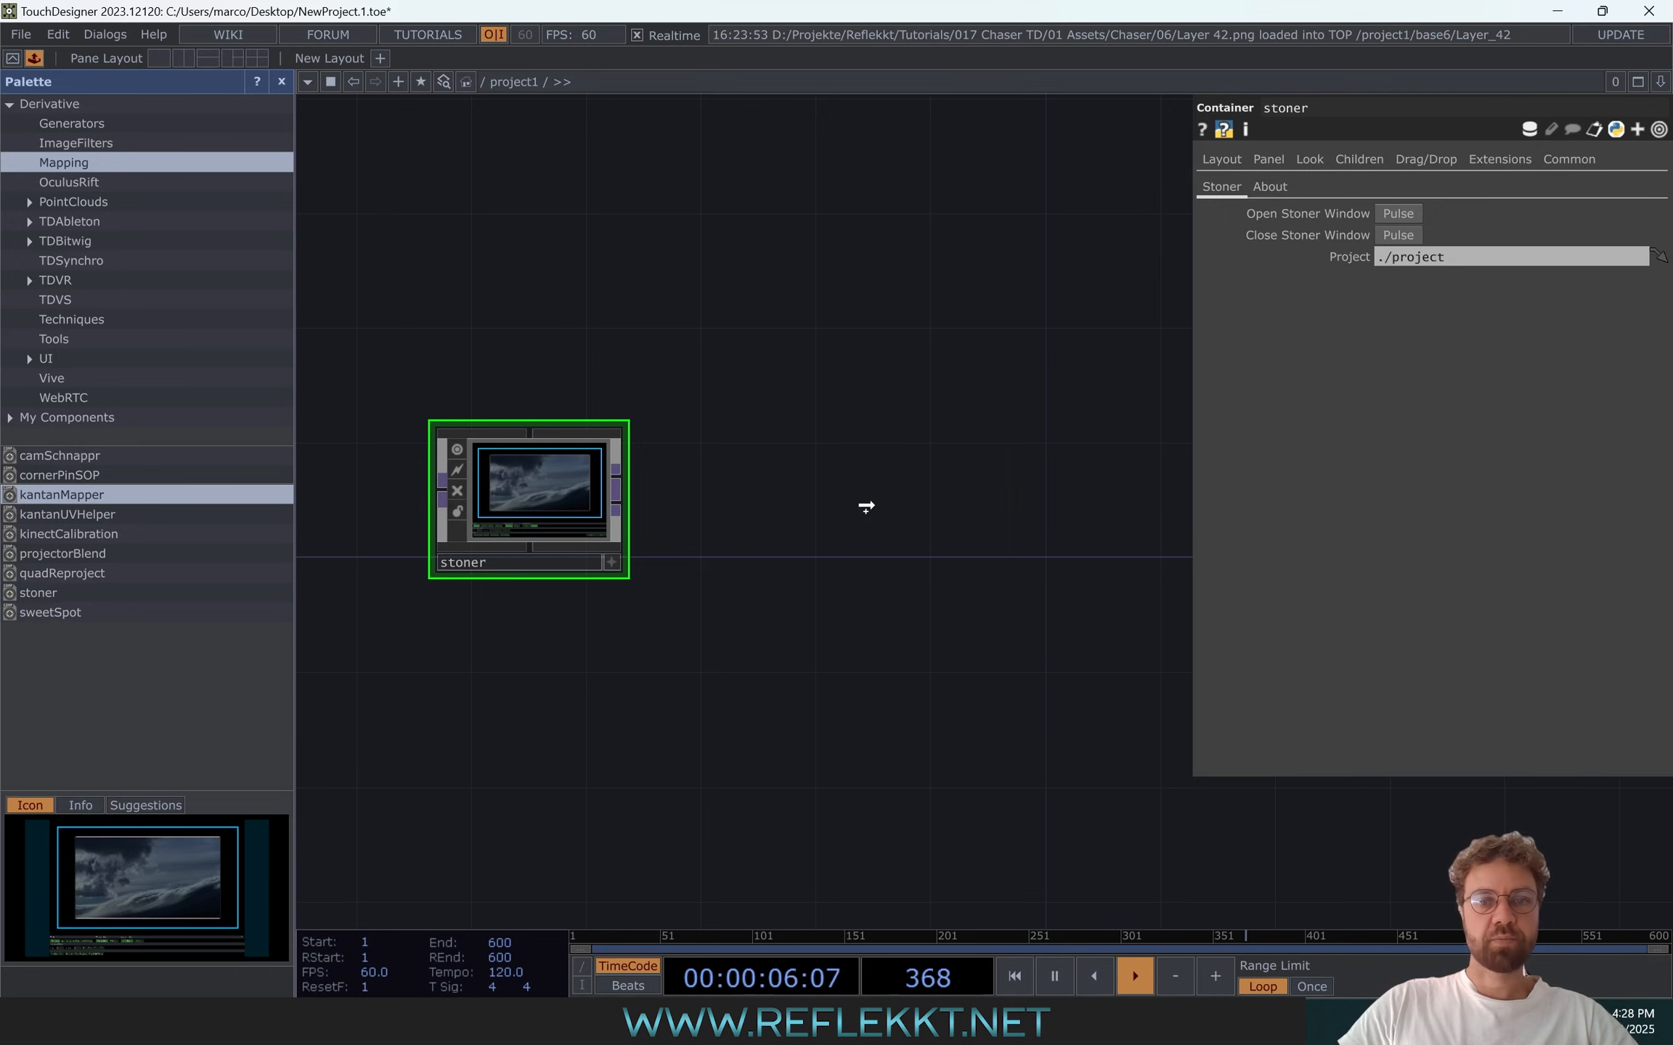
{"action": "left_click_drag", "start_coordinate": [815, 543], "coordinate": [813, 543]}
Connect null1 to the stoner component and attach a Null TOP to stoner's output
{"action": "left_click_drag", "start_coordinate": [643, 321], "coordinate": [969, 289]}
{"action": "left_click_drag", "start_coordinate": [643, 486], "coordinate": [769, 464]}
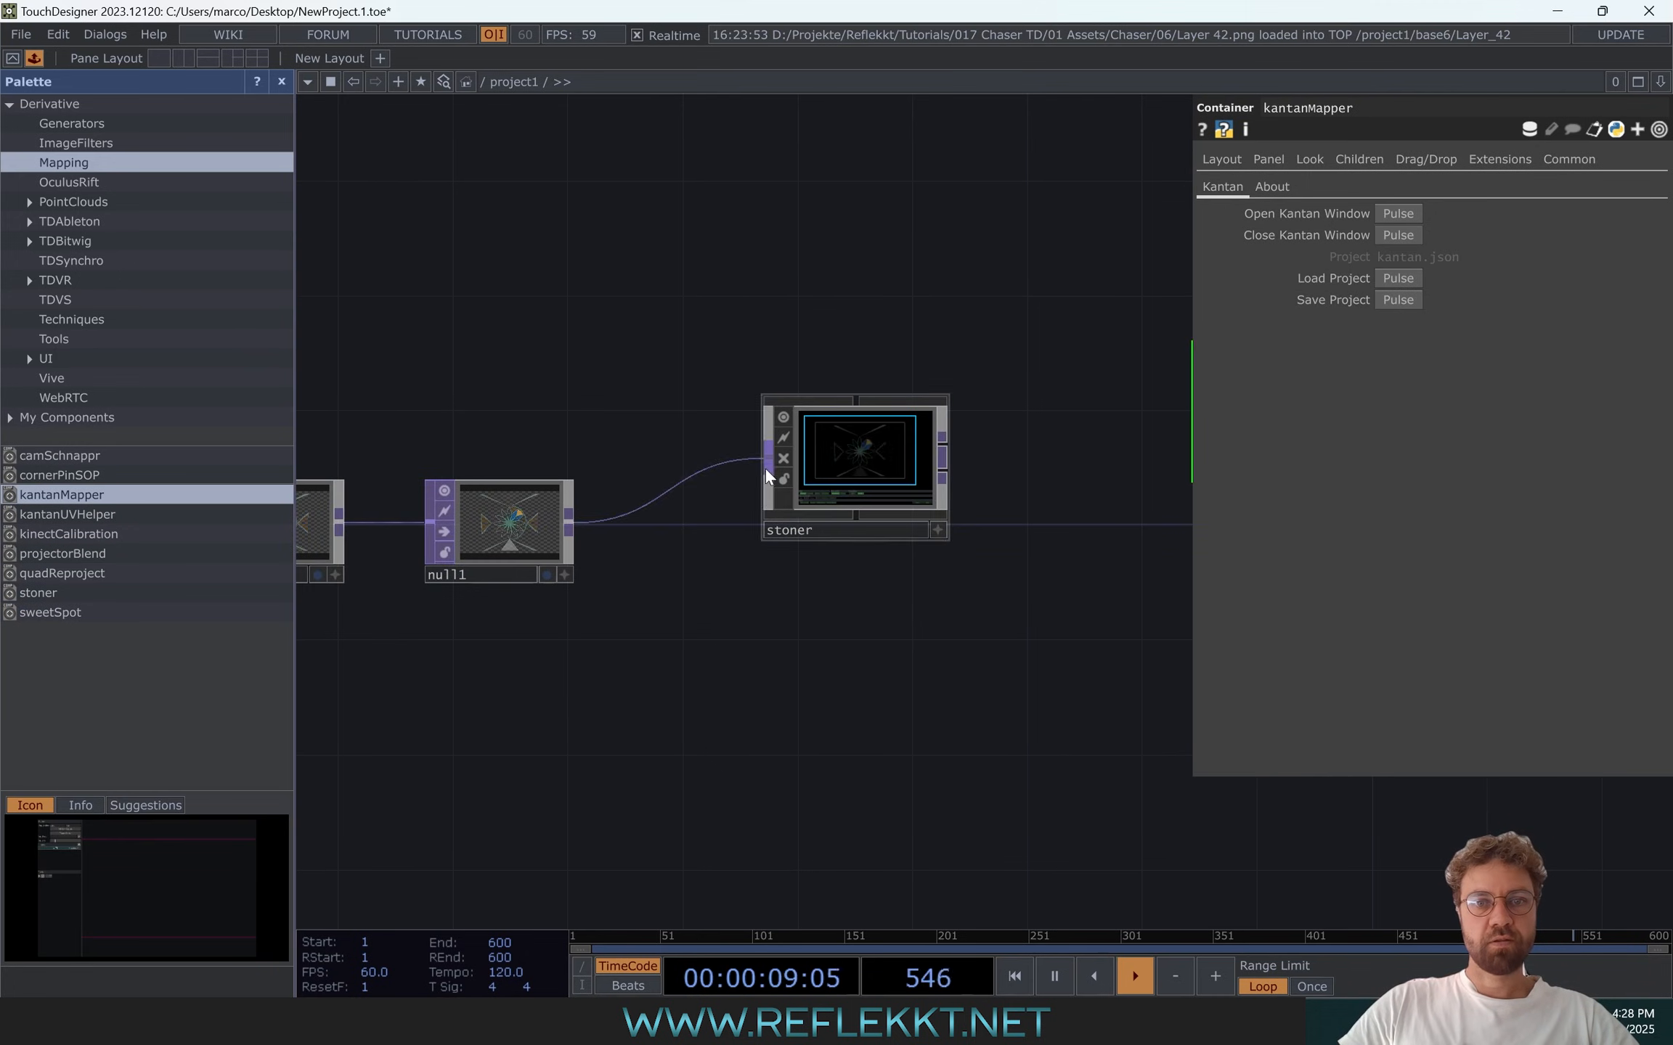
{"action": "left_click_drag", "start_coordinate": [811, 649], "coordinate": [519, 650]}
{"action": "right_click", "coordinate": [650, 454]}
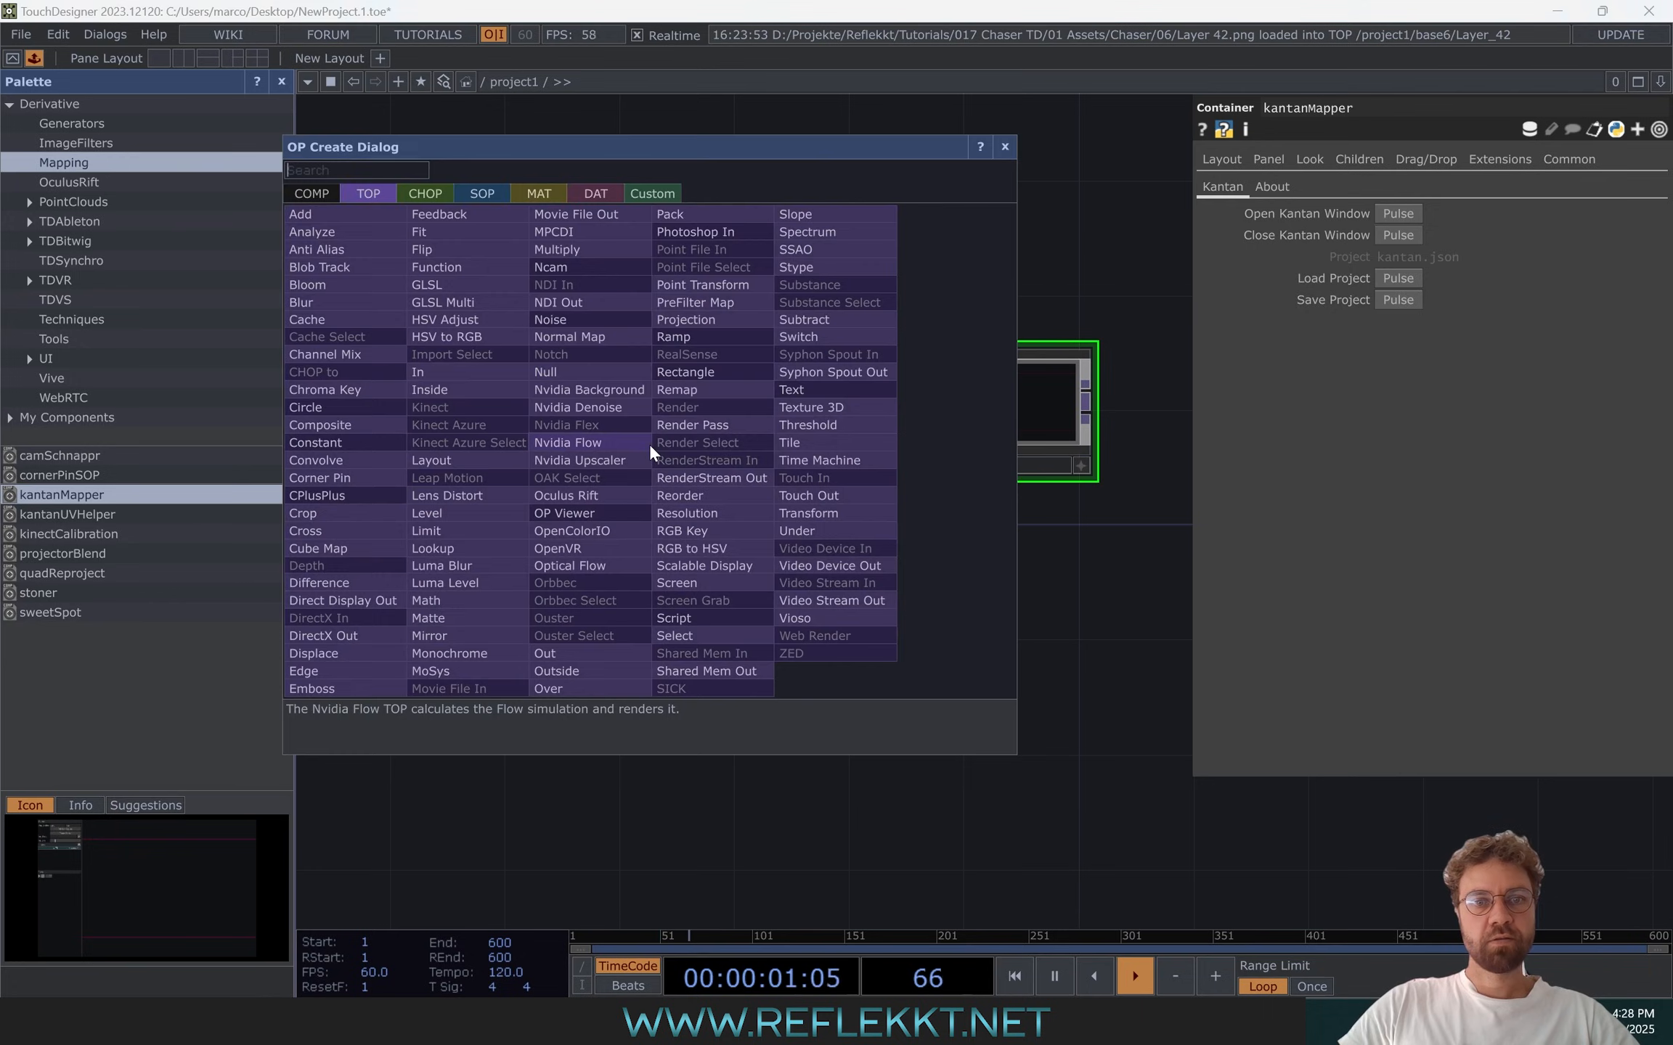
{"action": "key", "text": "Escape"}
{"action": "left_click", "coordinate": [807, 556]}
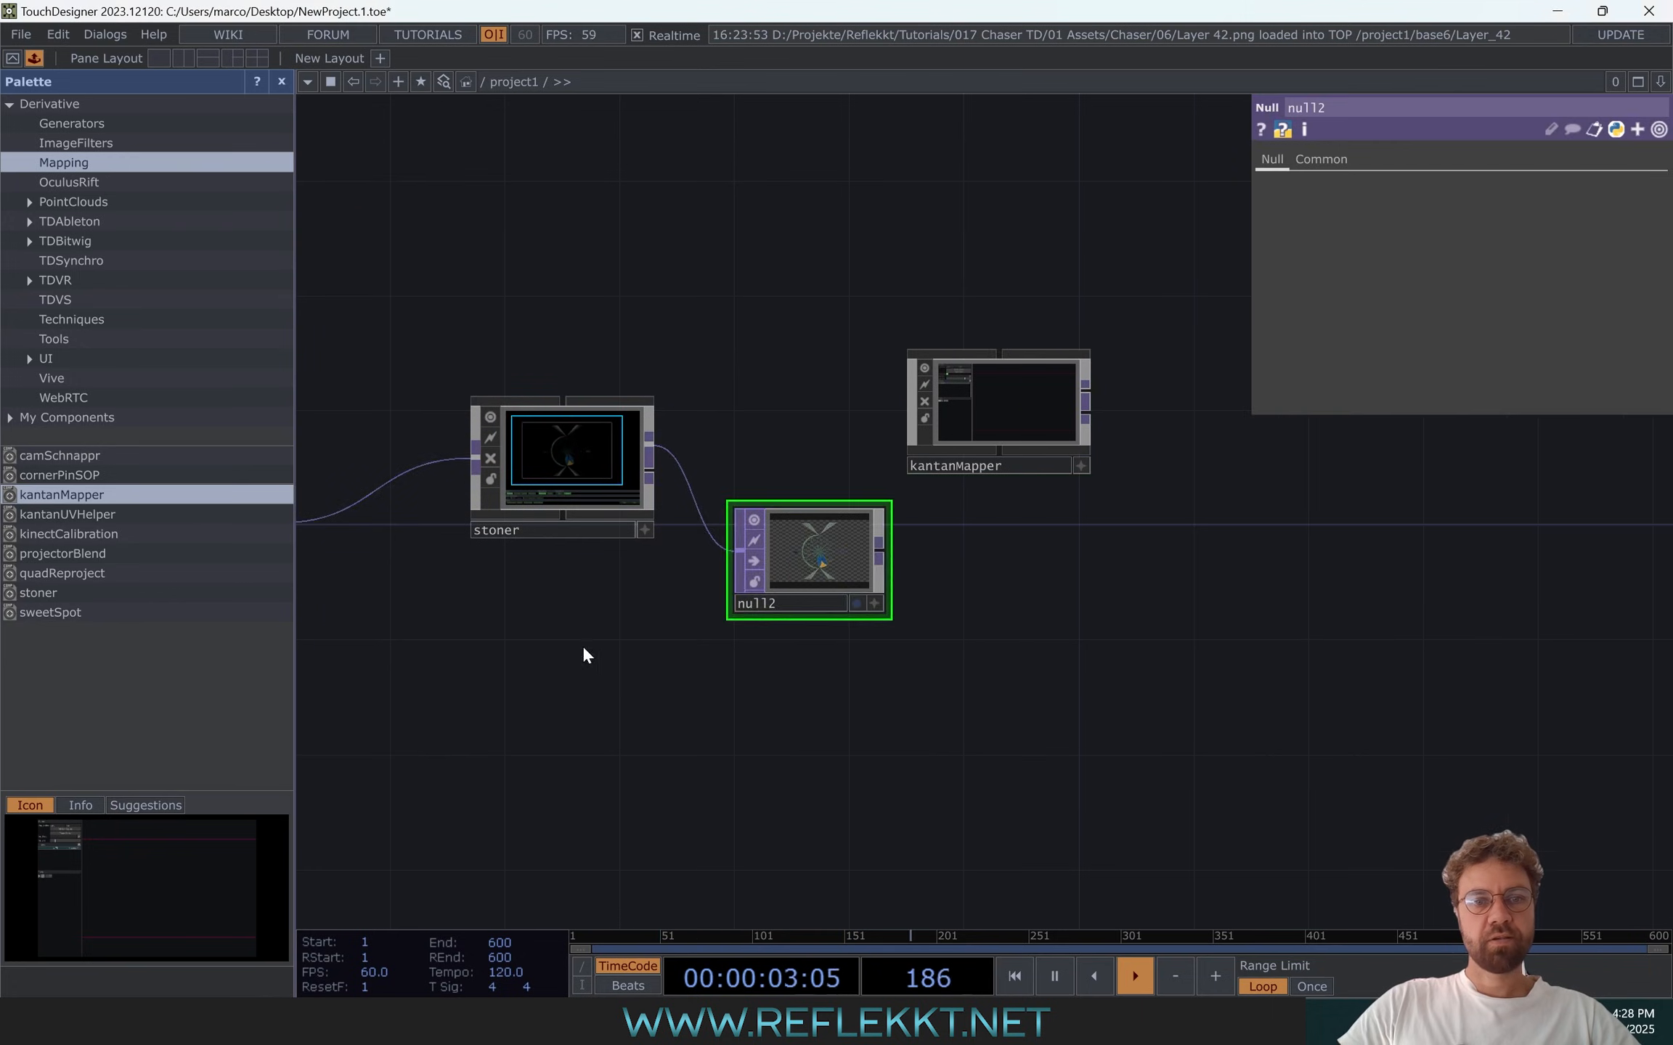
Arrange stoner, null2 and kantanMapper in a row after null1 and close the Palette
{"action": "left_click_drag", "start_coordinate": [582, 651], "coordinate": [763, 614]}
{"action": "left_click_drag", "start_coordinate": [724, 425], "coordinate": [701, 500]}
{"action": "left_click_drag", "start_coordinate": [960, 522], "coordinate": [960, 494]}
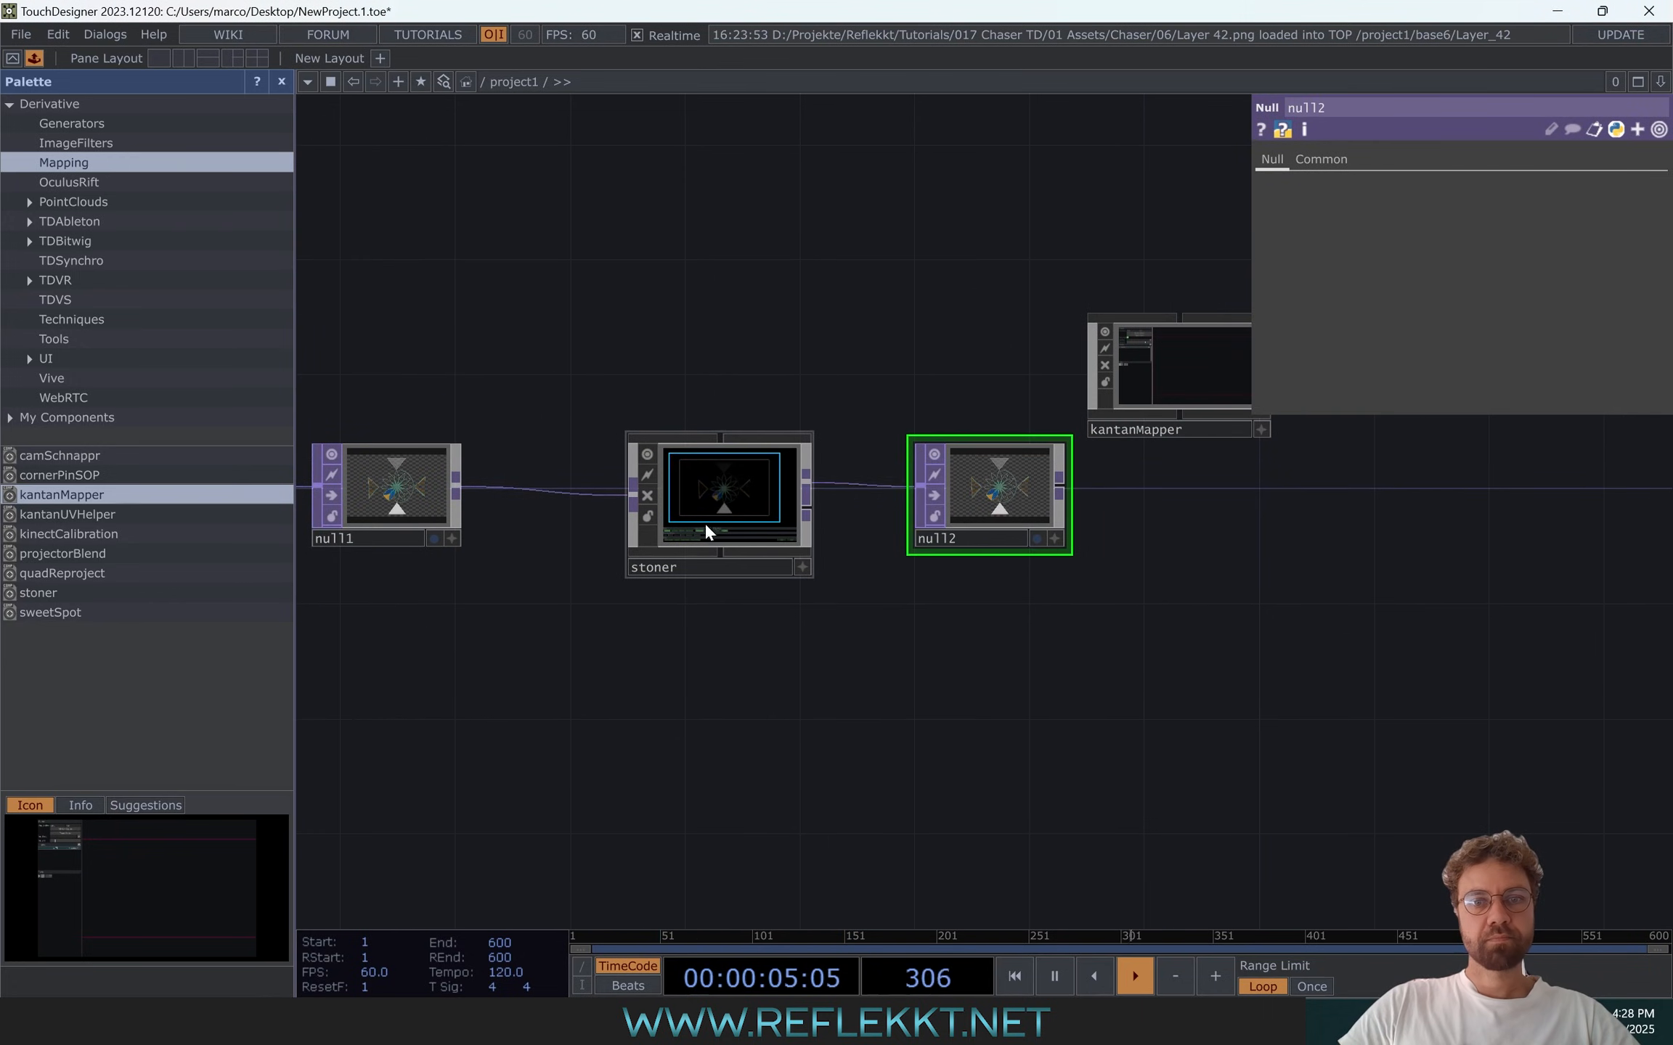
{"action": "left_click_drag", "start_coordinate": [903, 272], "coordinate": [428, 356]}
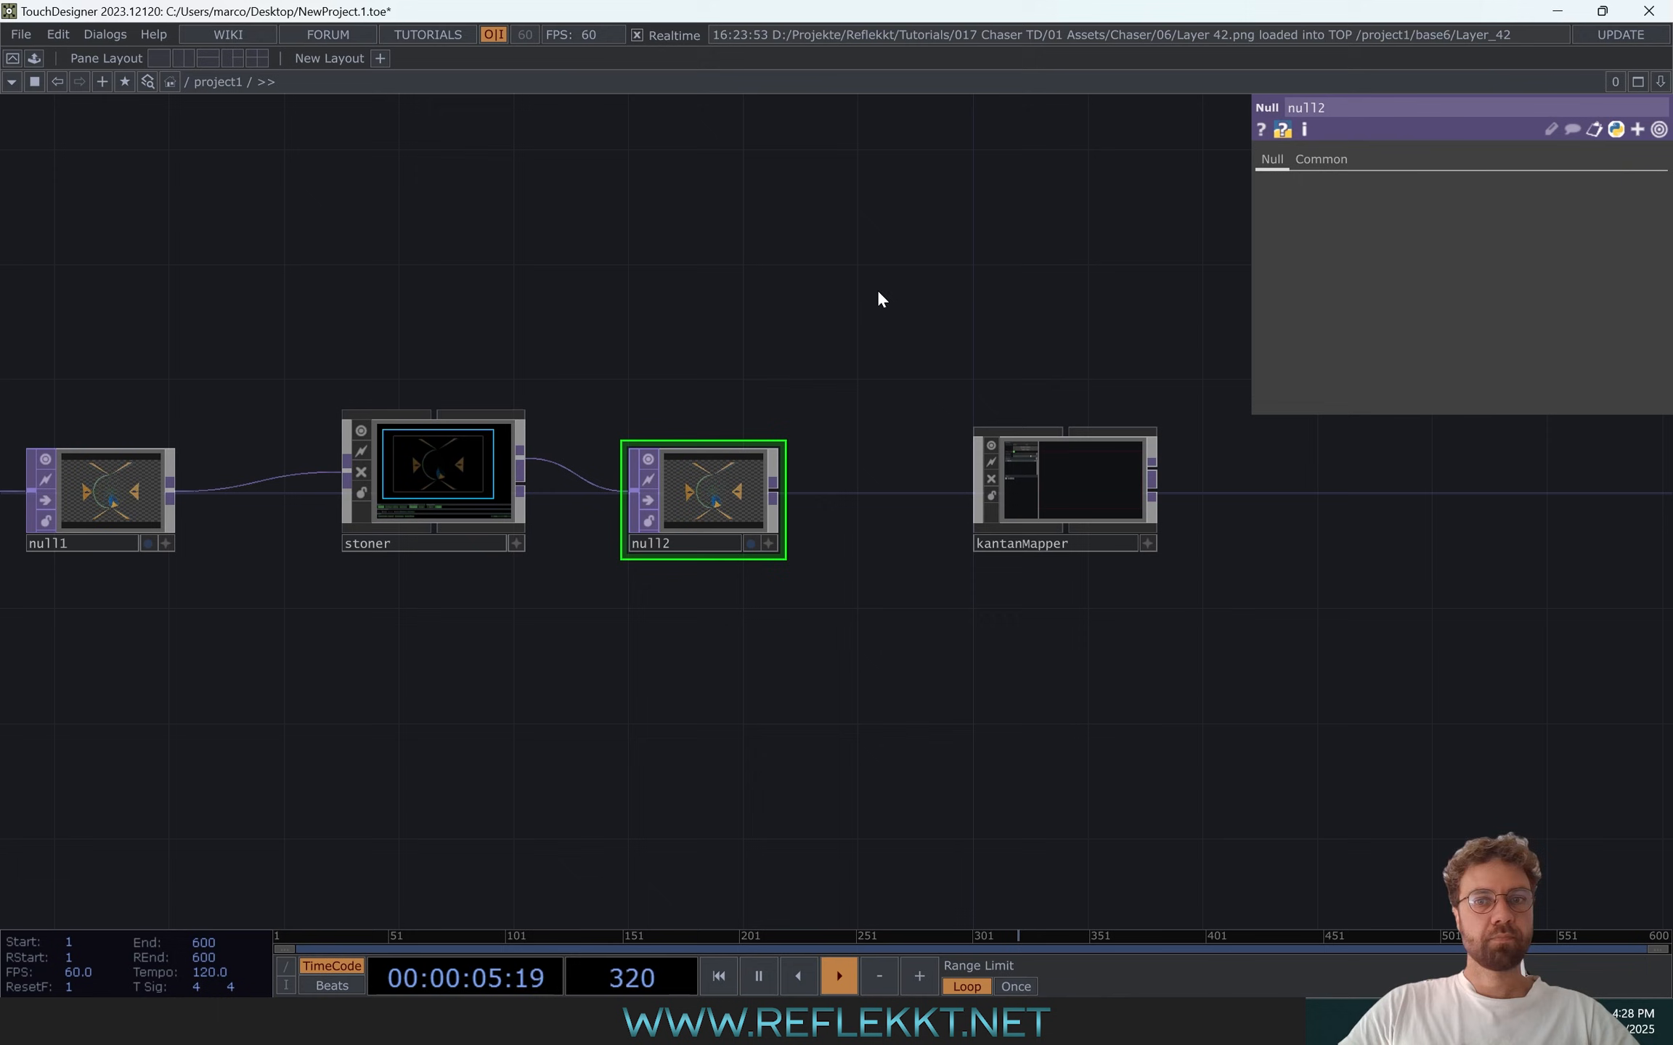
Attach a Null TOP to kantanMapper's first output and place it at the end of the row
{"action": "right_click", "coordinate": [1152, 476]}
{"action": "left_click", "coordinate": [1112, 395]}
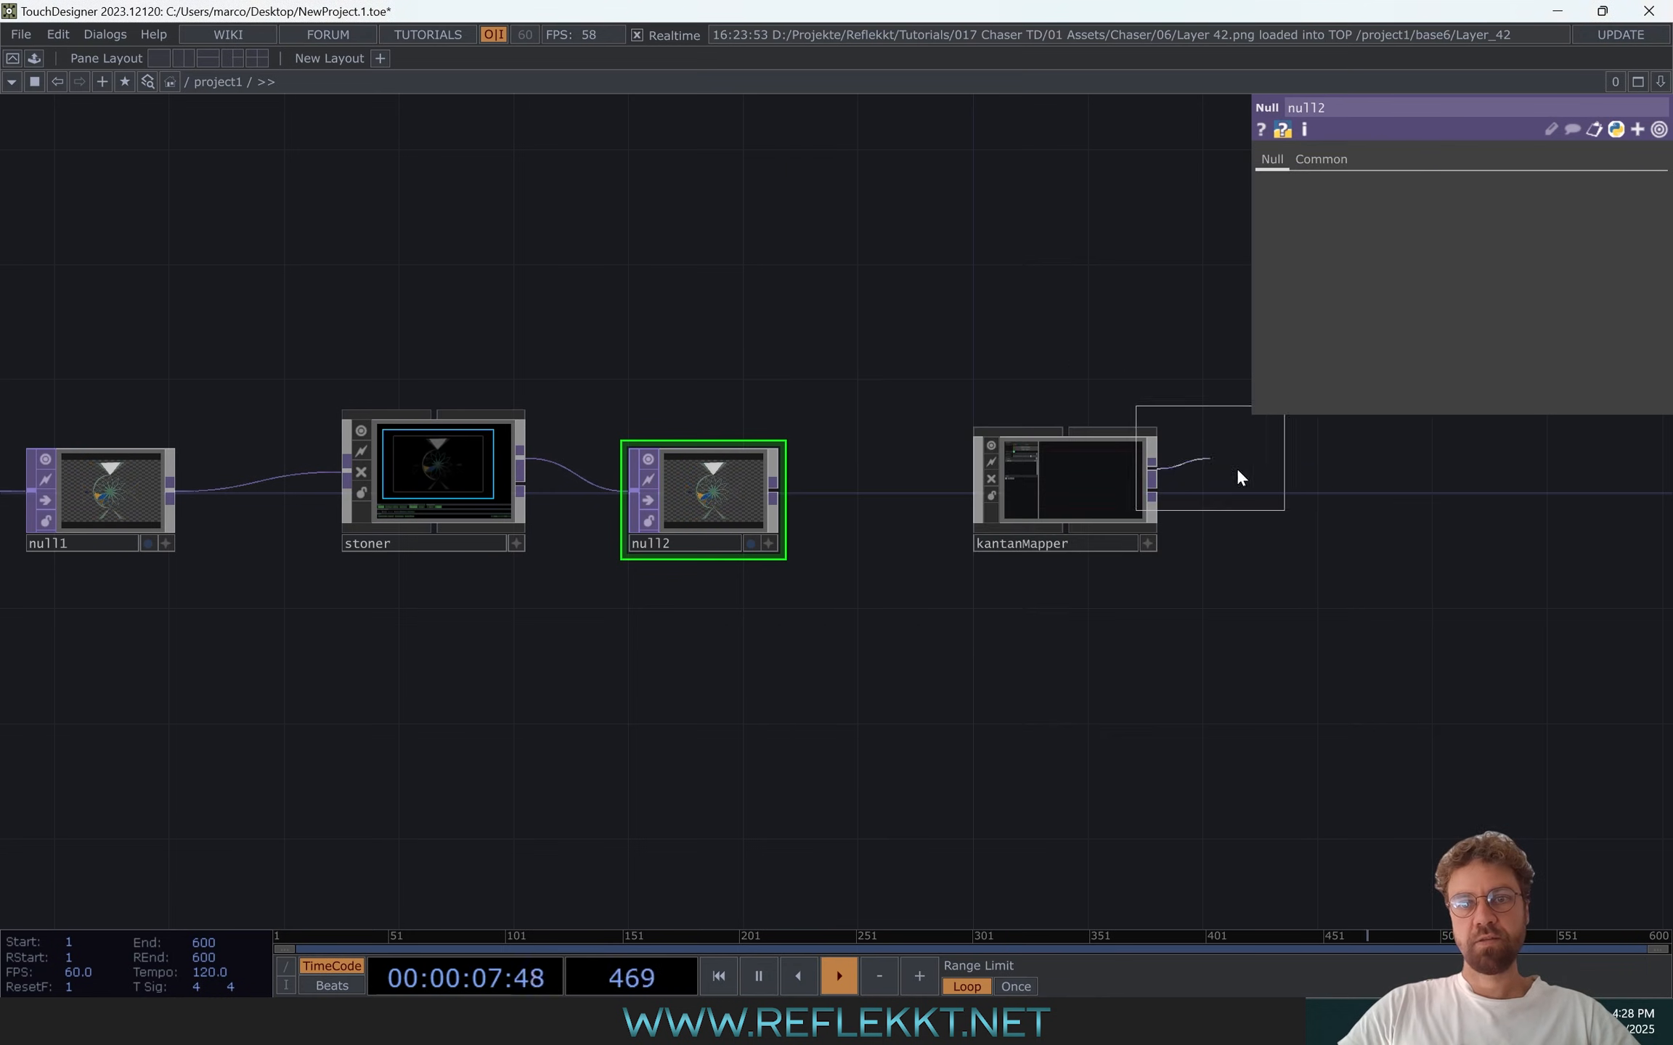
{"action": "left_click", "coordinate": [1368, 488]}
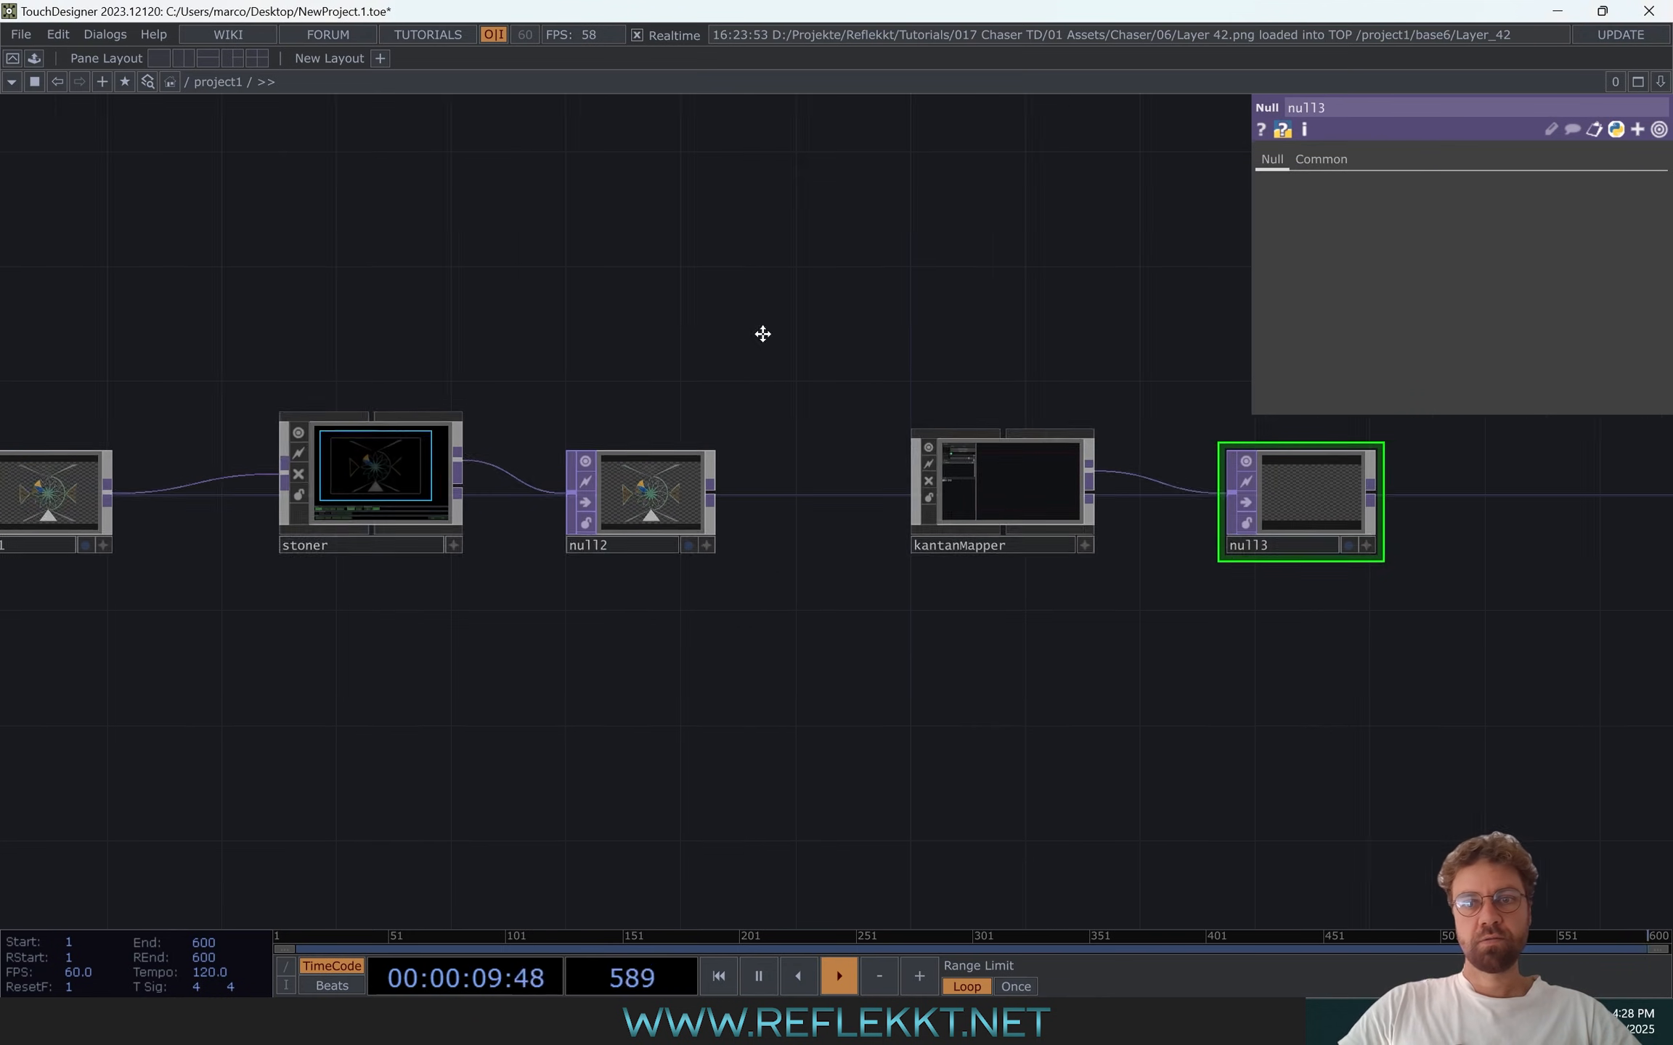
Add a Window COMP to the network above null3
{"action": "key", "text": "Tab"}
{"action": "left_click", "coordinate": [735, 67]}
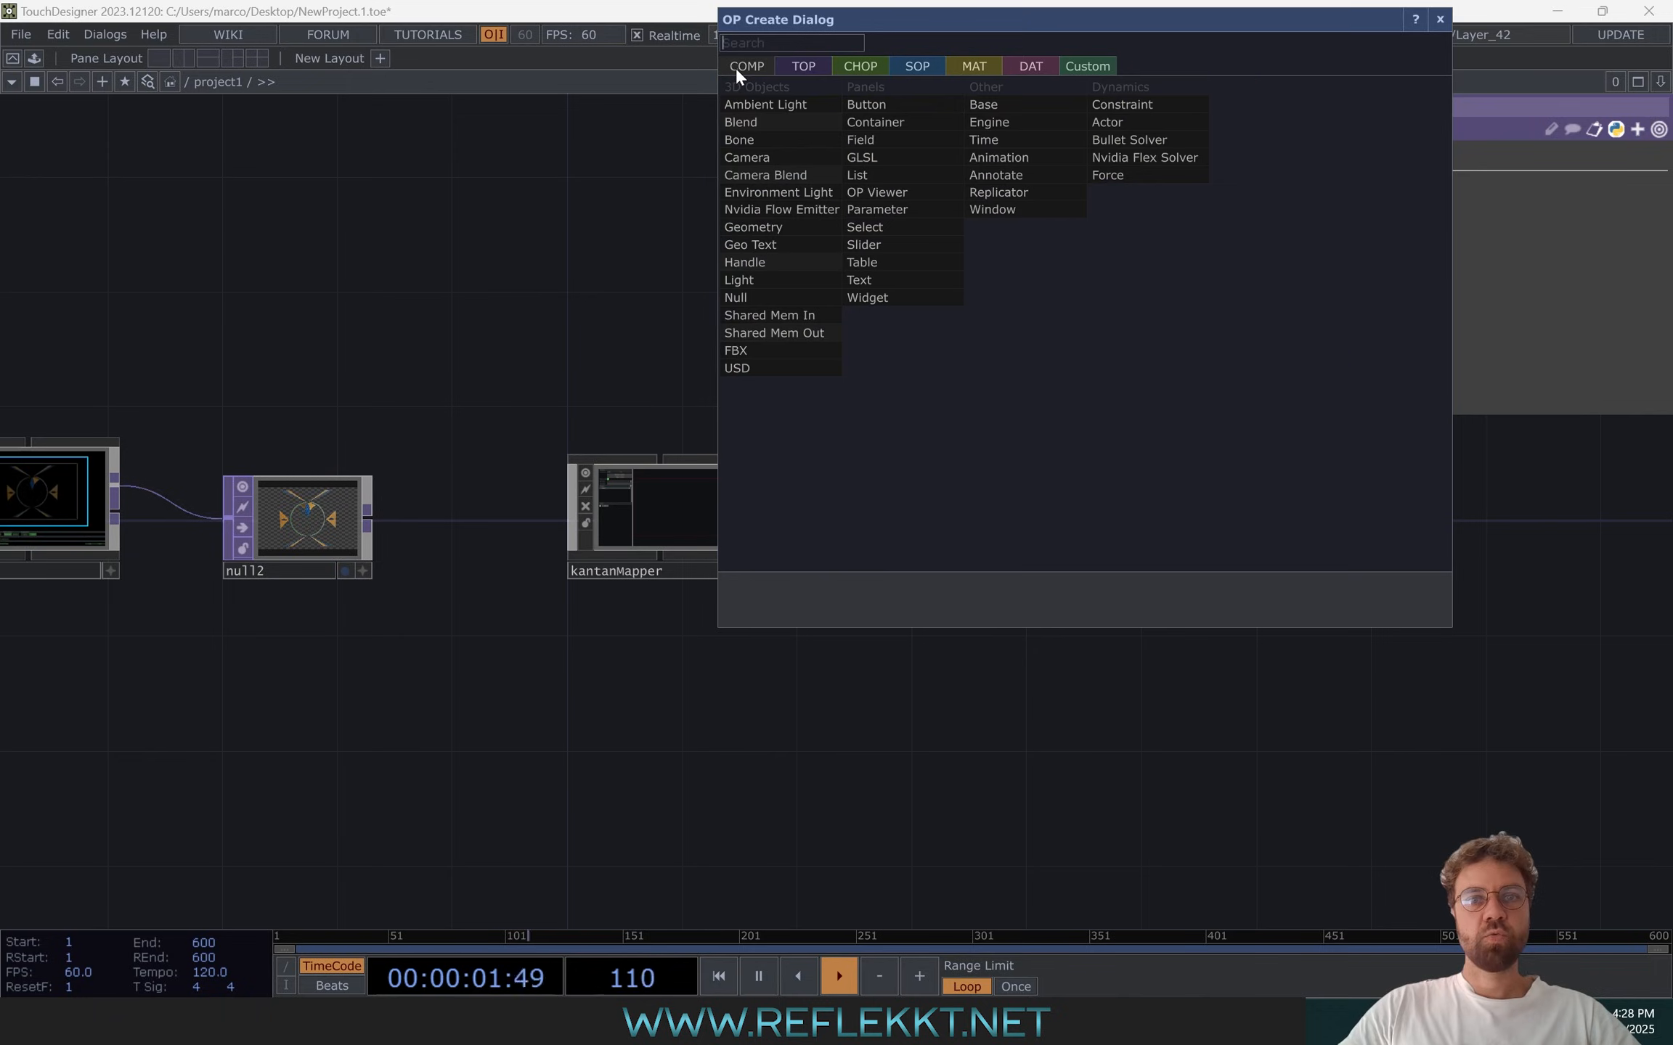
{"action": "type", "text": "wind"}
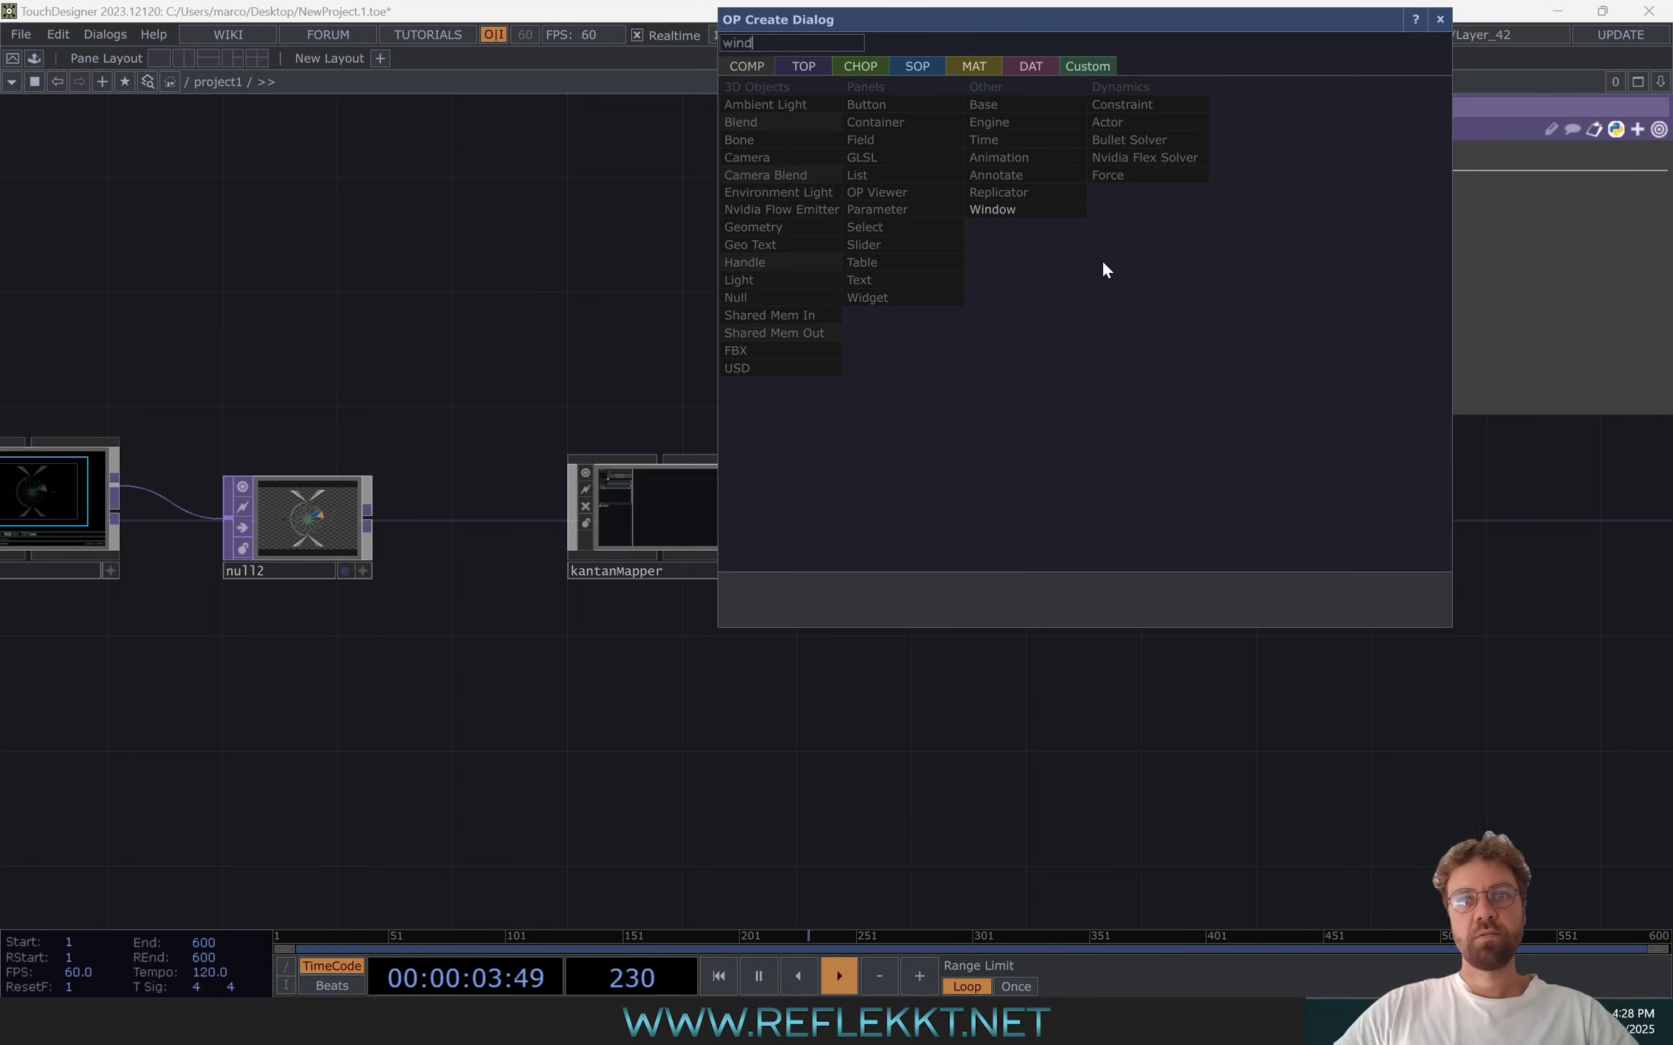
{"action": "left_click", "coordinate": [1036, 207]}
{"action": "left_click", "coordinate": [949, 337]}
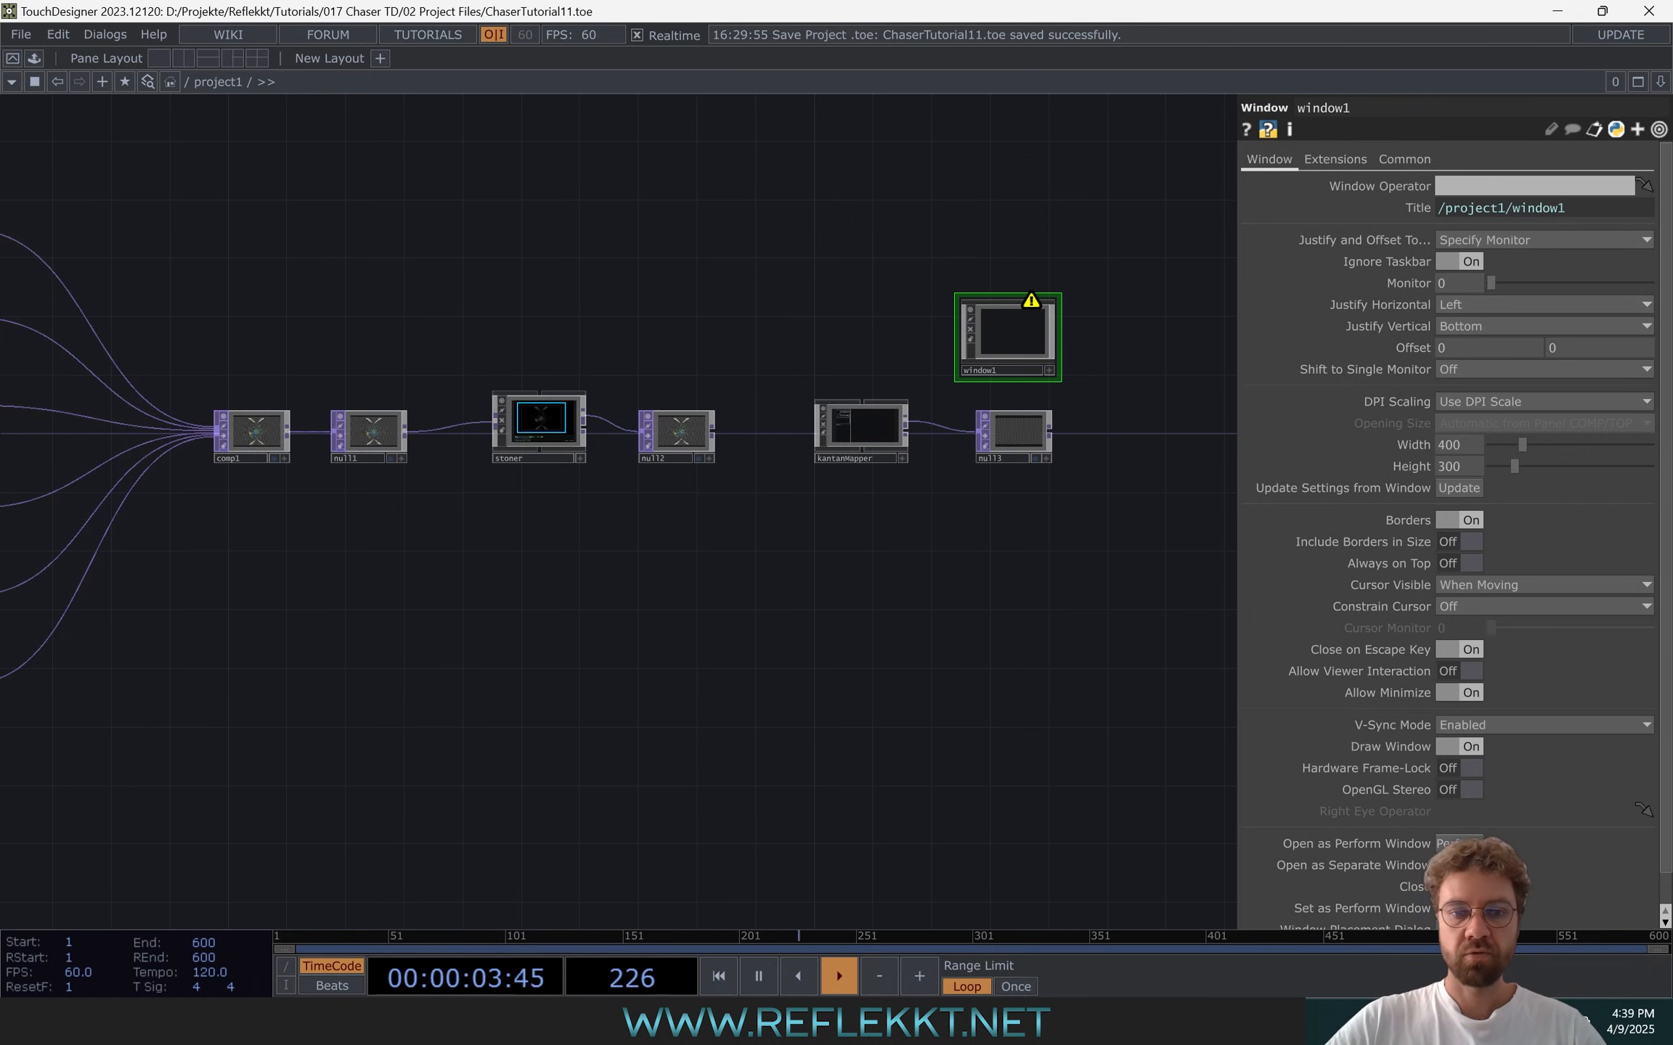
Bring Chaser.png from the 01 Assets folder into the network above null1 and connect it to stoner's input in place of null1
{"action": "key", "text": "alt+Tab"}
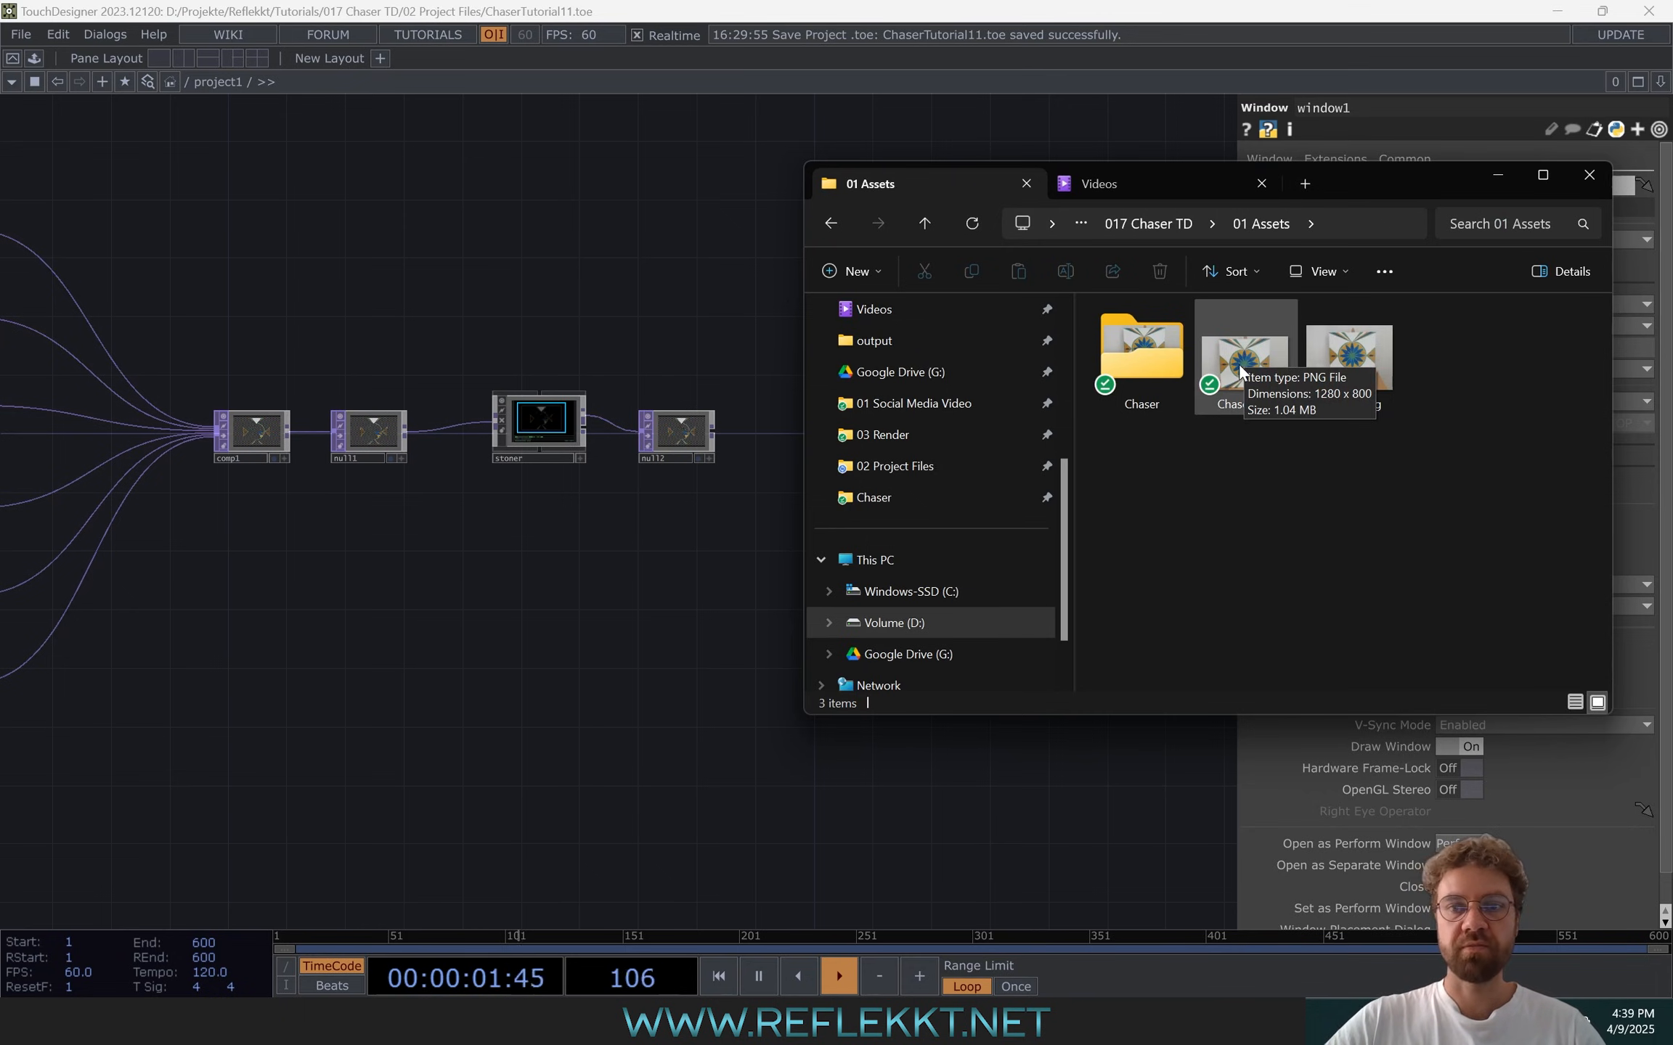
{"action": "left_click_drag", "start_coordinate": [1238, 365], "coordinate": [550, 309]}
{"action": "left_click_drag", "start_coordinate": [390, 328], "coordinate": [328, 323]}
{"action": "left_click", "coordinate": [428, 331]}
{"action": "scroll", "coordinate": [428, 330], "scroll_direction": "up", "scroll_amount": 3}
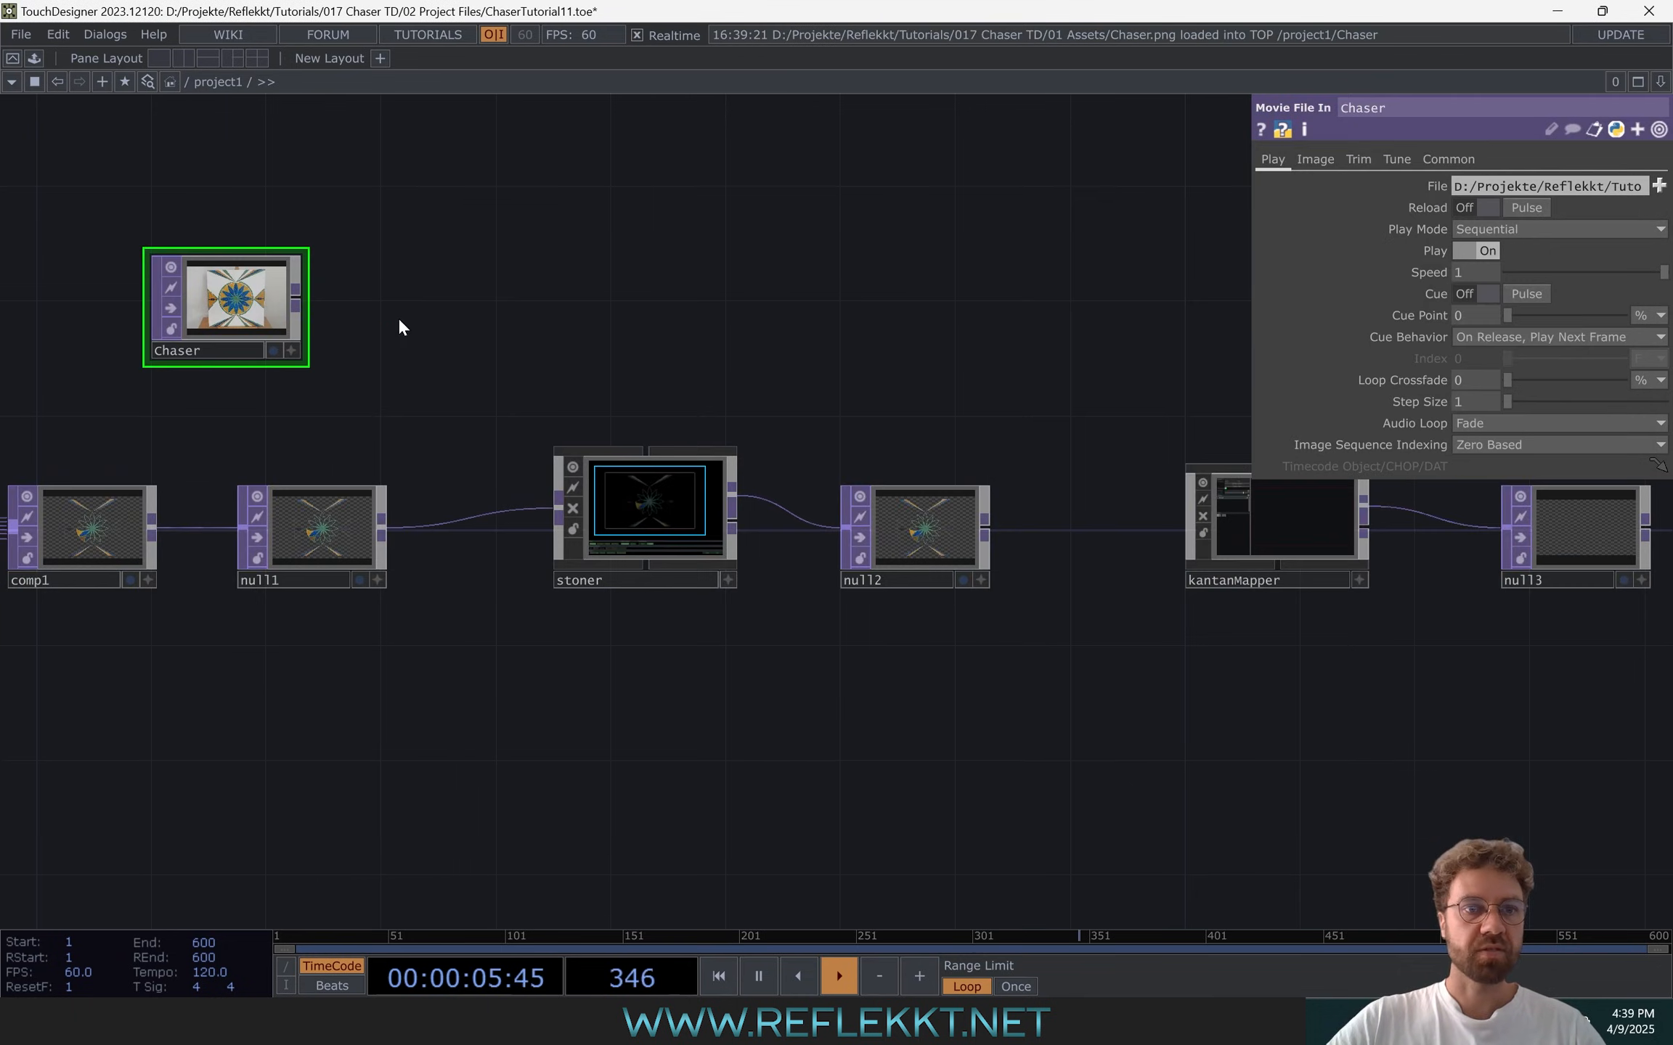
{"action": "left_click_drag", "start_coordinate": [297, 293], "coordinate": [512, 520]}
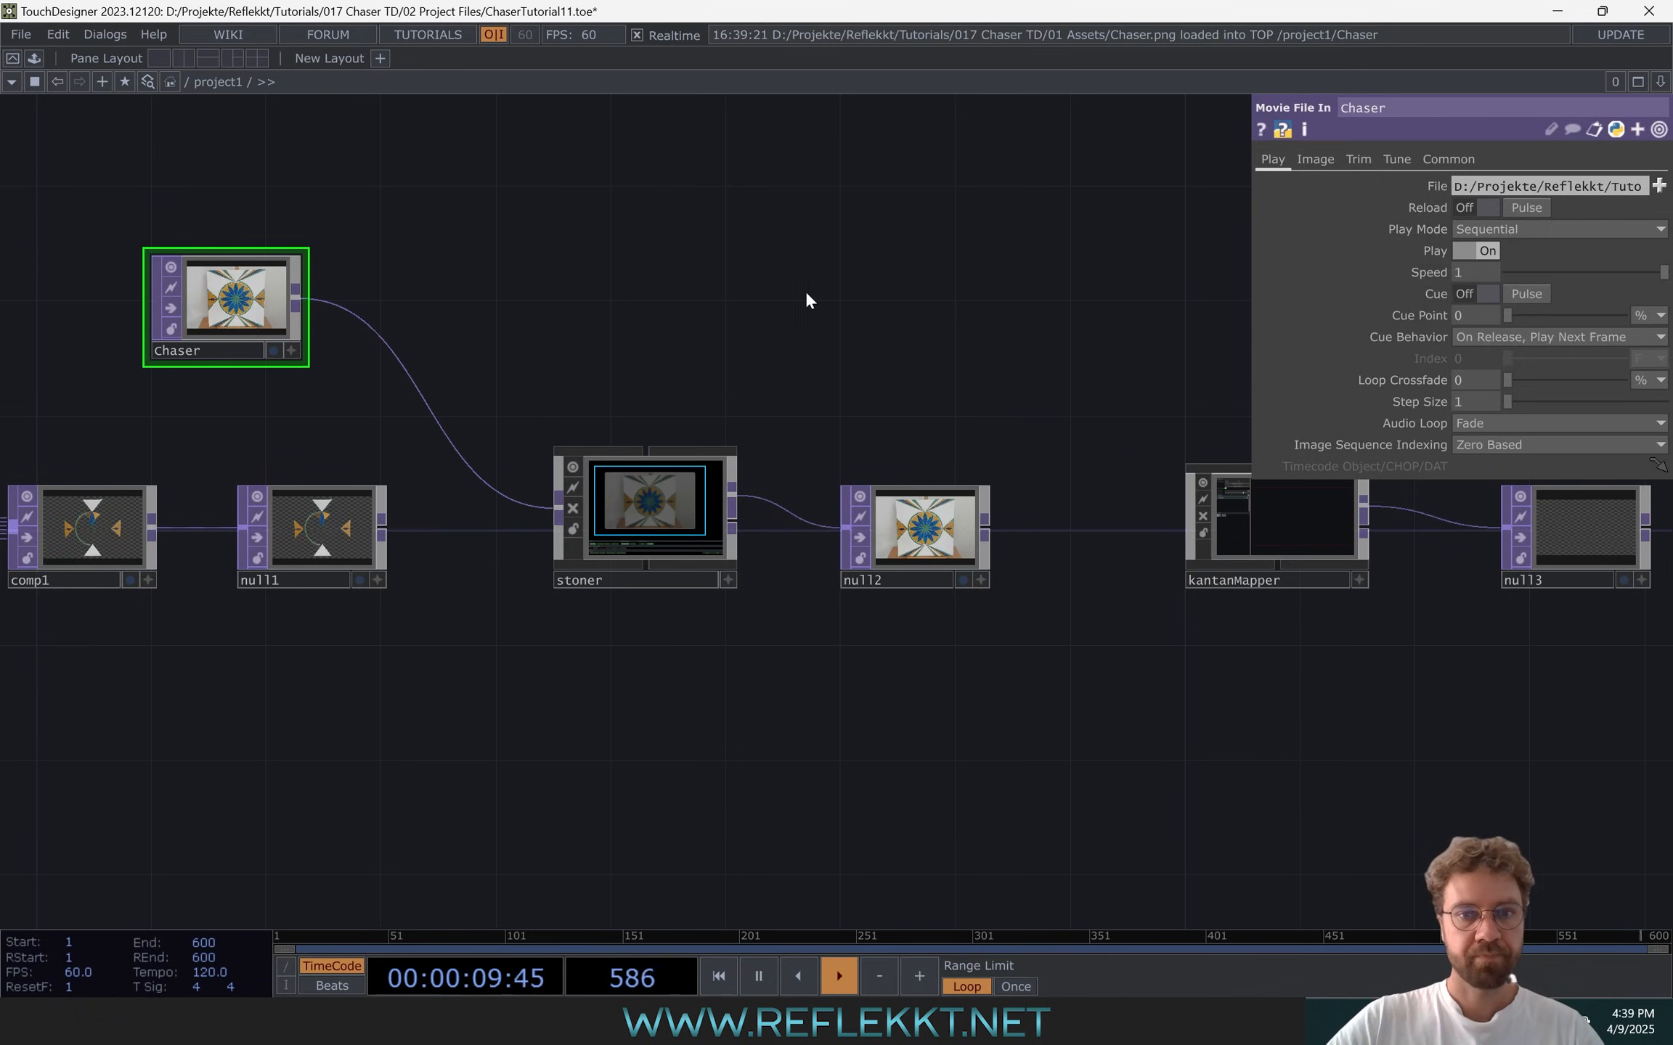
Open kantanMapper's edit window, enlarge it and set the project resolution to 1280 x 800
{"action": "left_click_drag", "start_coordinate": [748, 288], "coordinate": [476, 251]}
{"action": "left_click", "coordinate": [1025, 481]}
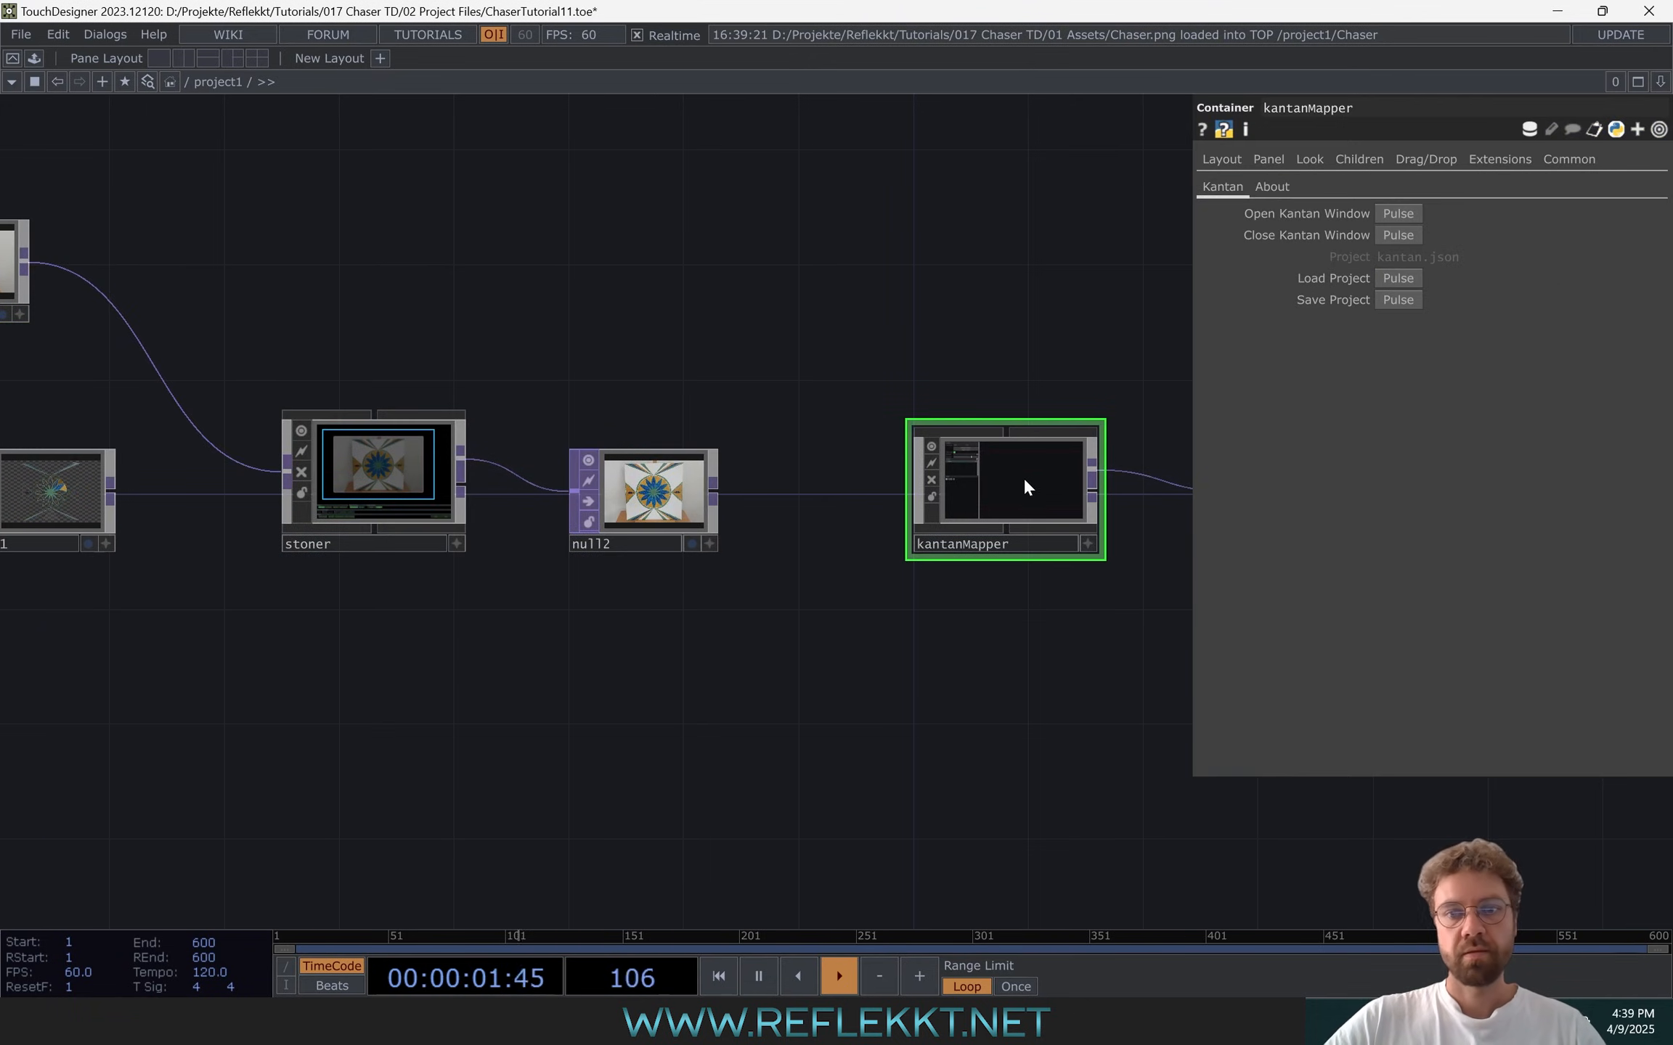
{"action": "left_click", "coordinate": [1399, 213]}
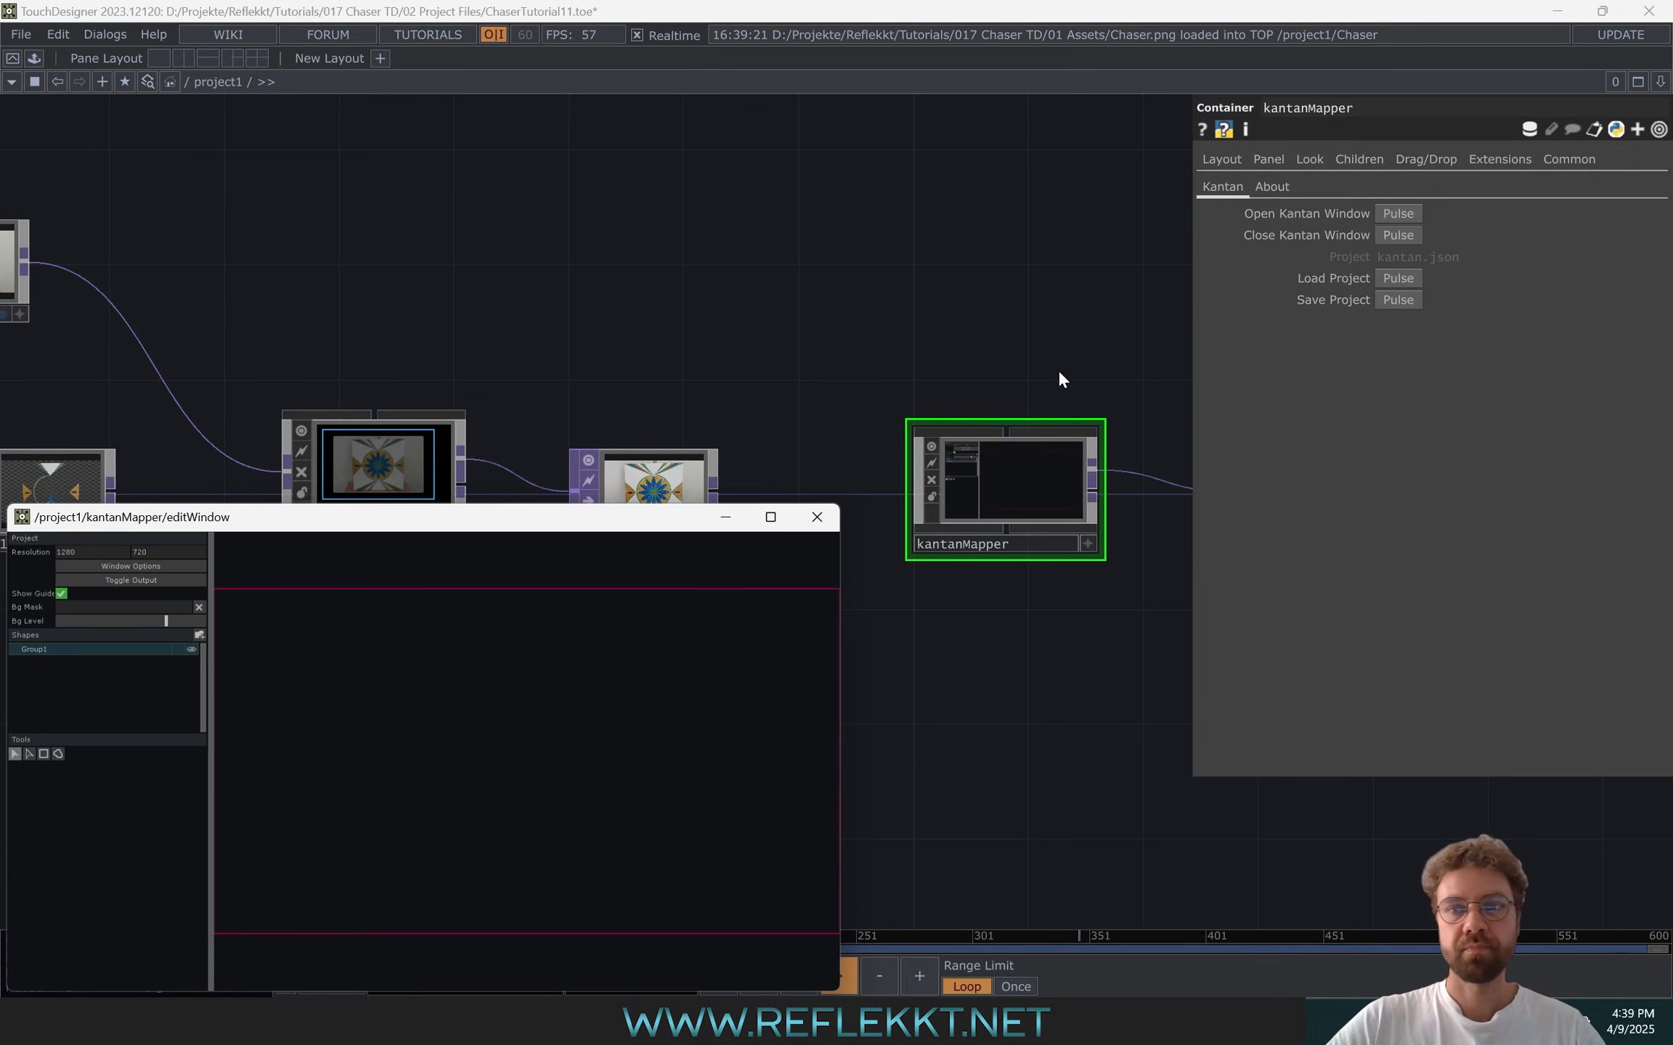
{"action": "left_click_drag", "start_coordinate": [521, 524], "coordinate": [996, 137]}
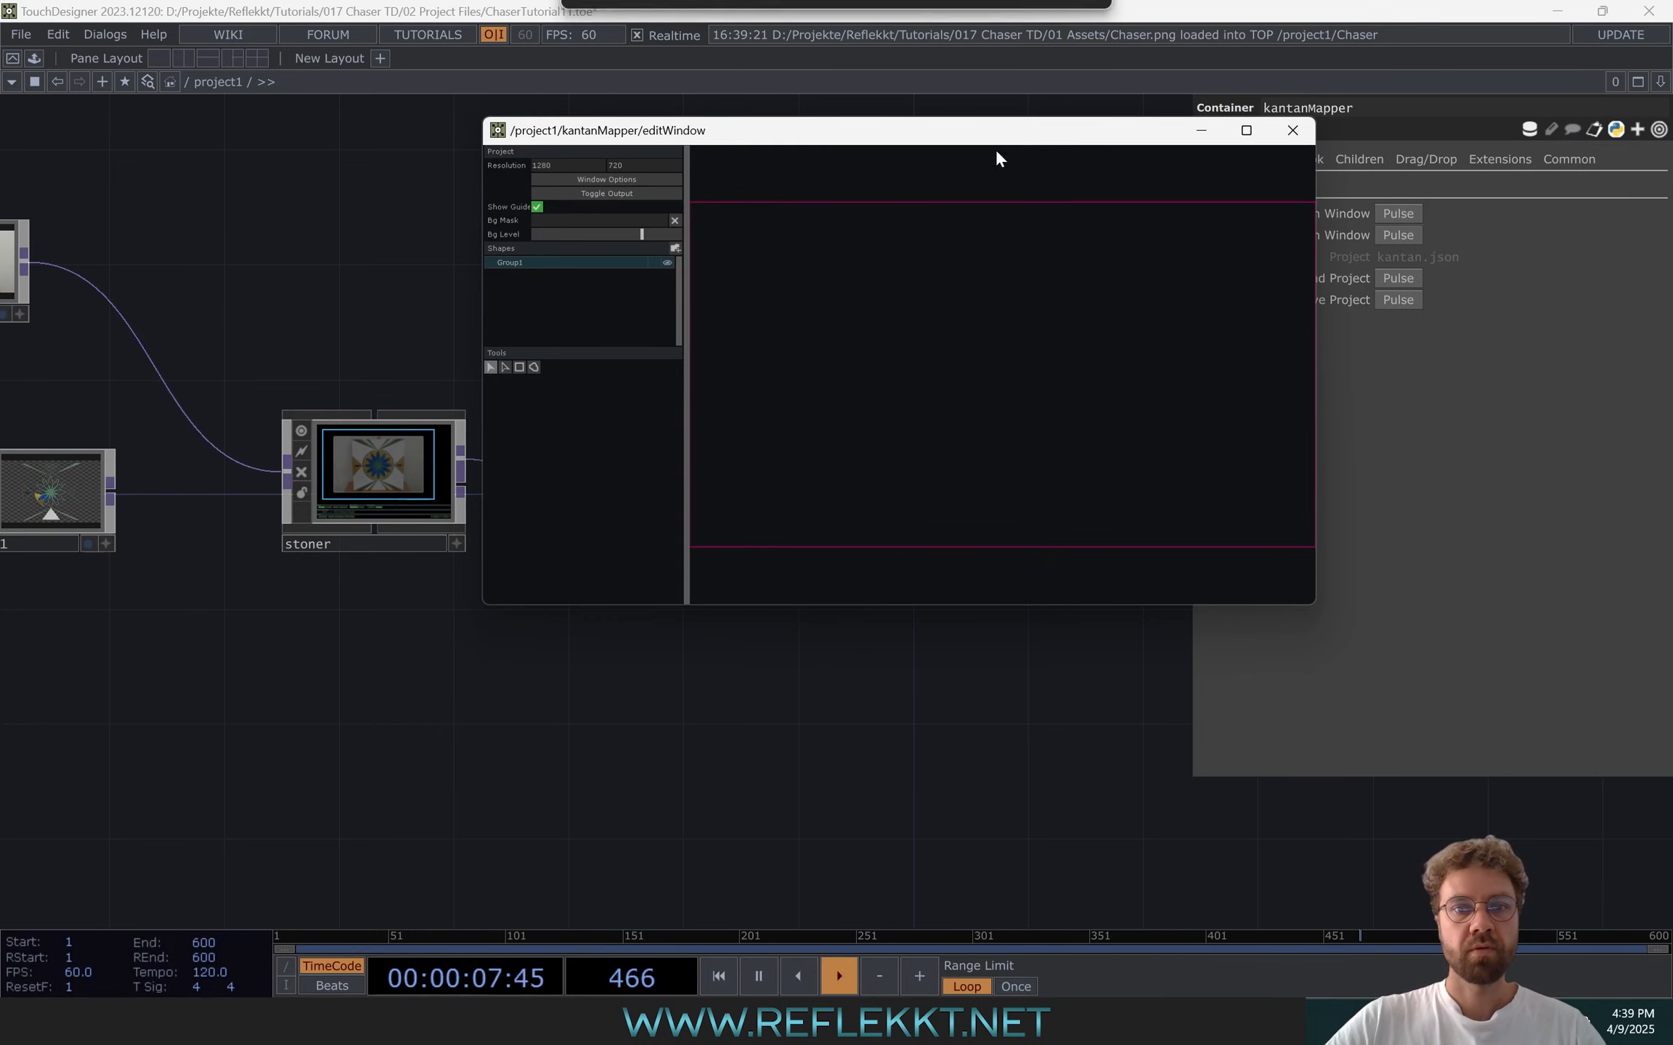
{"action": "left_click_drag", "start_coordinate": [1310, 611], "coordinate": [1450, 924]}
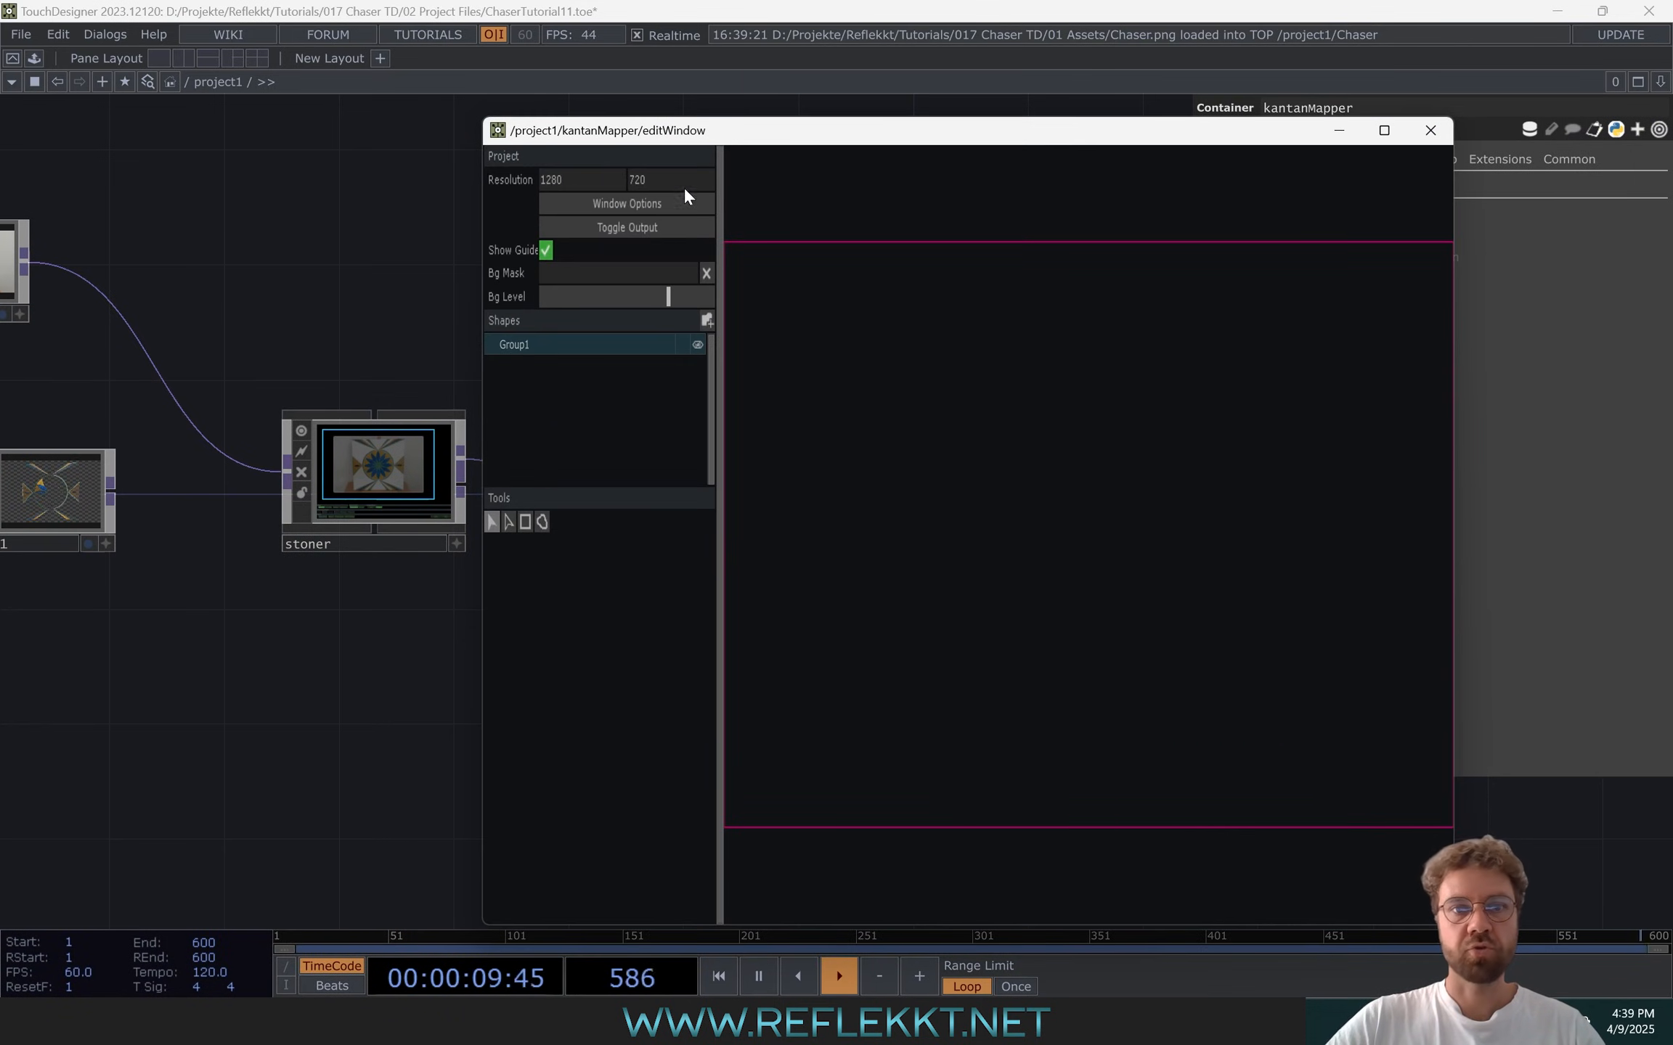
{"action": "left_click_drag", "start_coordinate": [656, 132], "coordinate": [471, 91]}
{"action": "left_click_drag", "start_coordinate": [294, 321], "coordinate": [85, 348]}
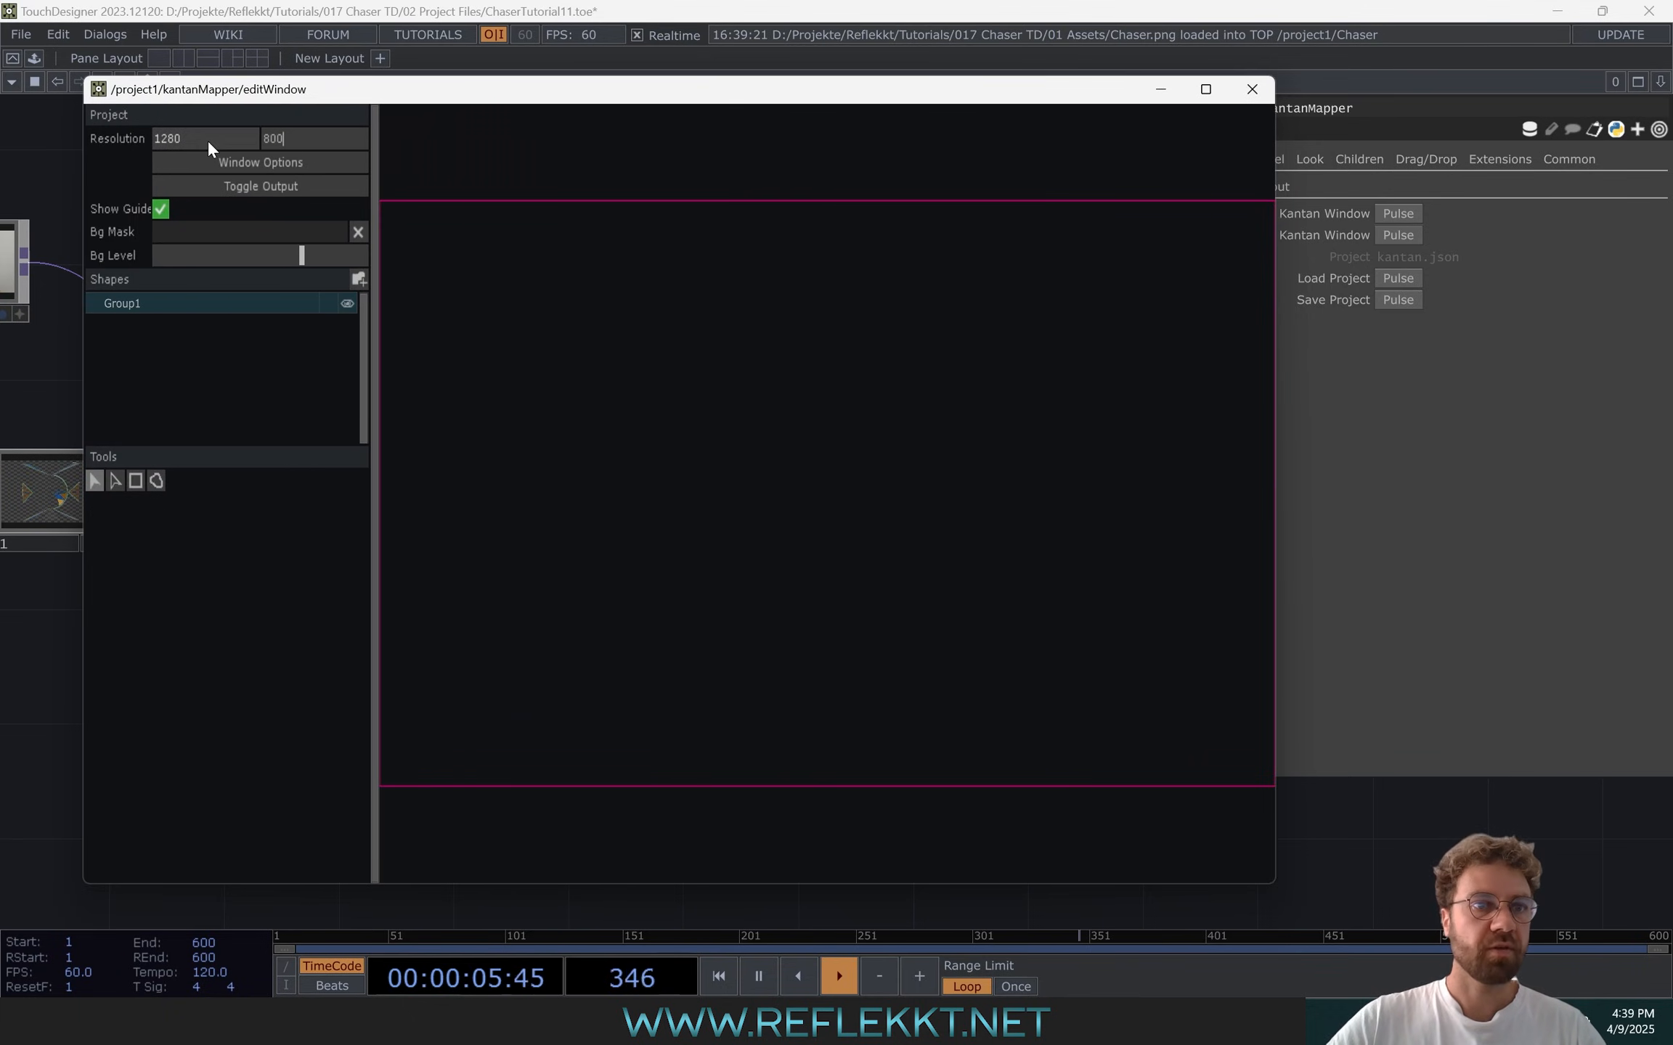
{"action": "key", "text": "Return"}
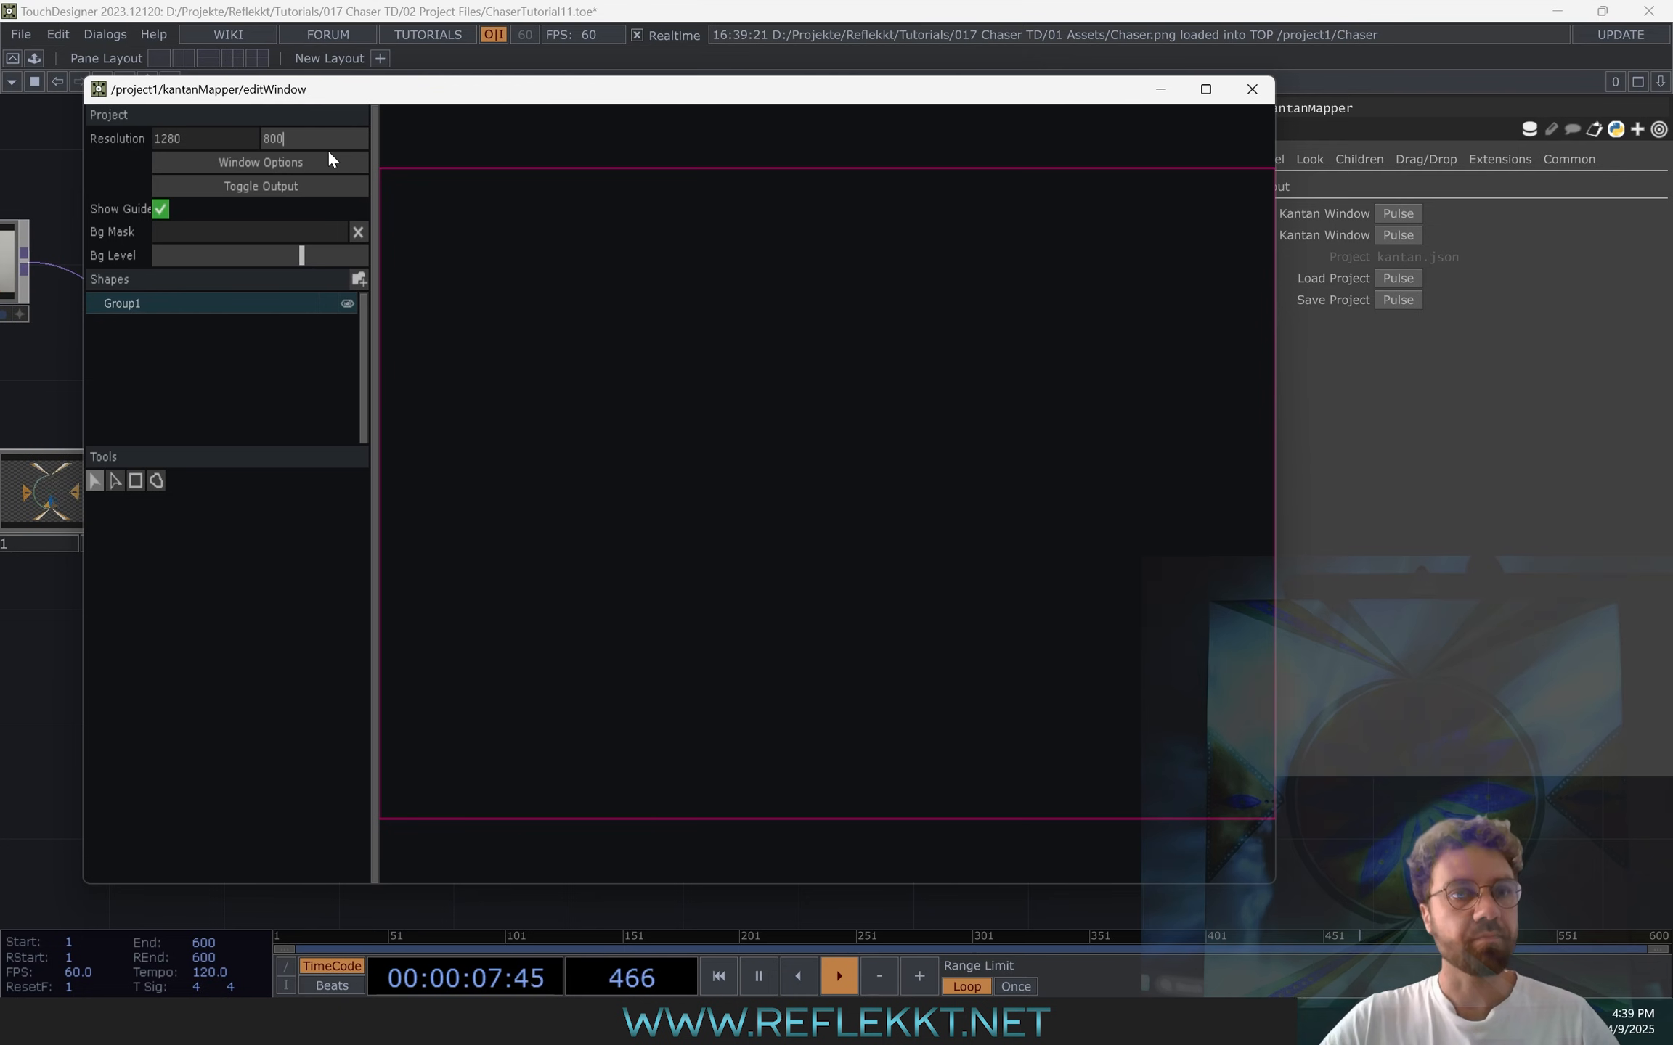
Switch on kantanMapper's output and set its output window to monitor 2
{"action": "left_click", "coordinate": [282, 162]}
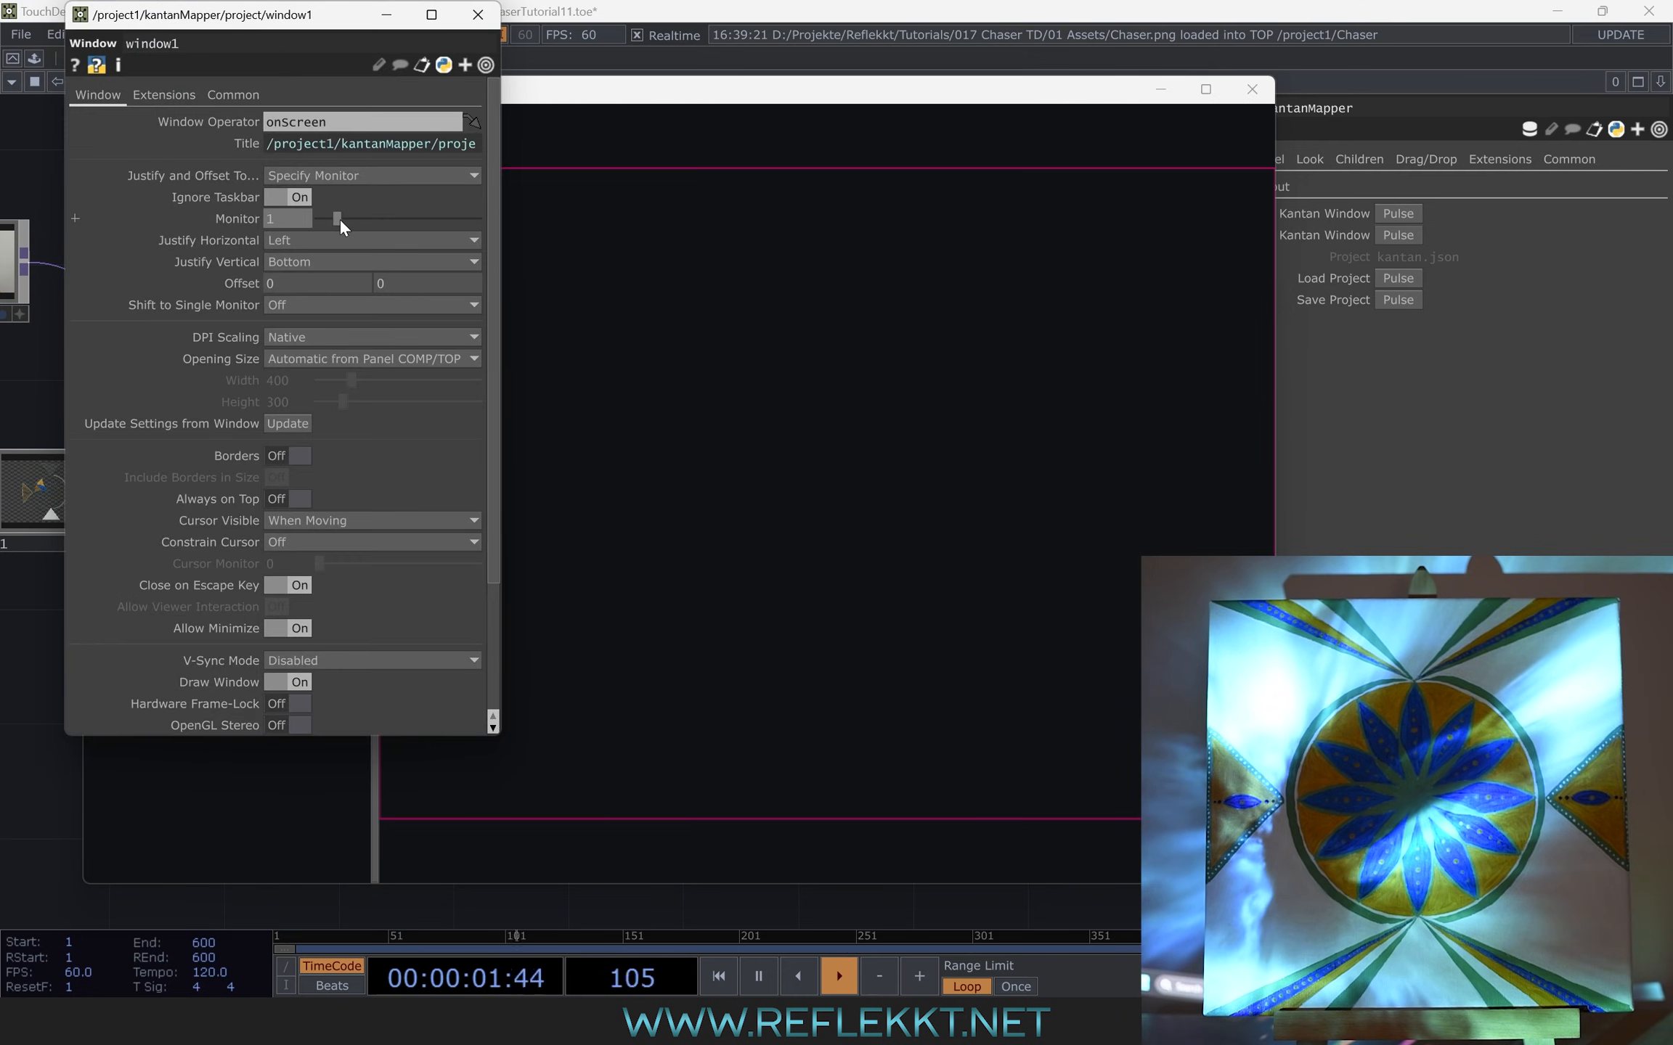
{"action": "left_click", "coordinate": [474, 20]}
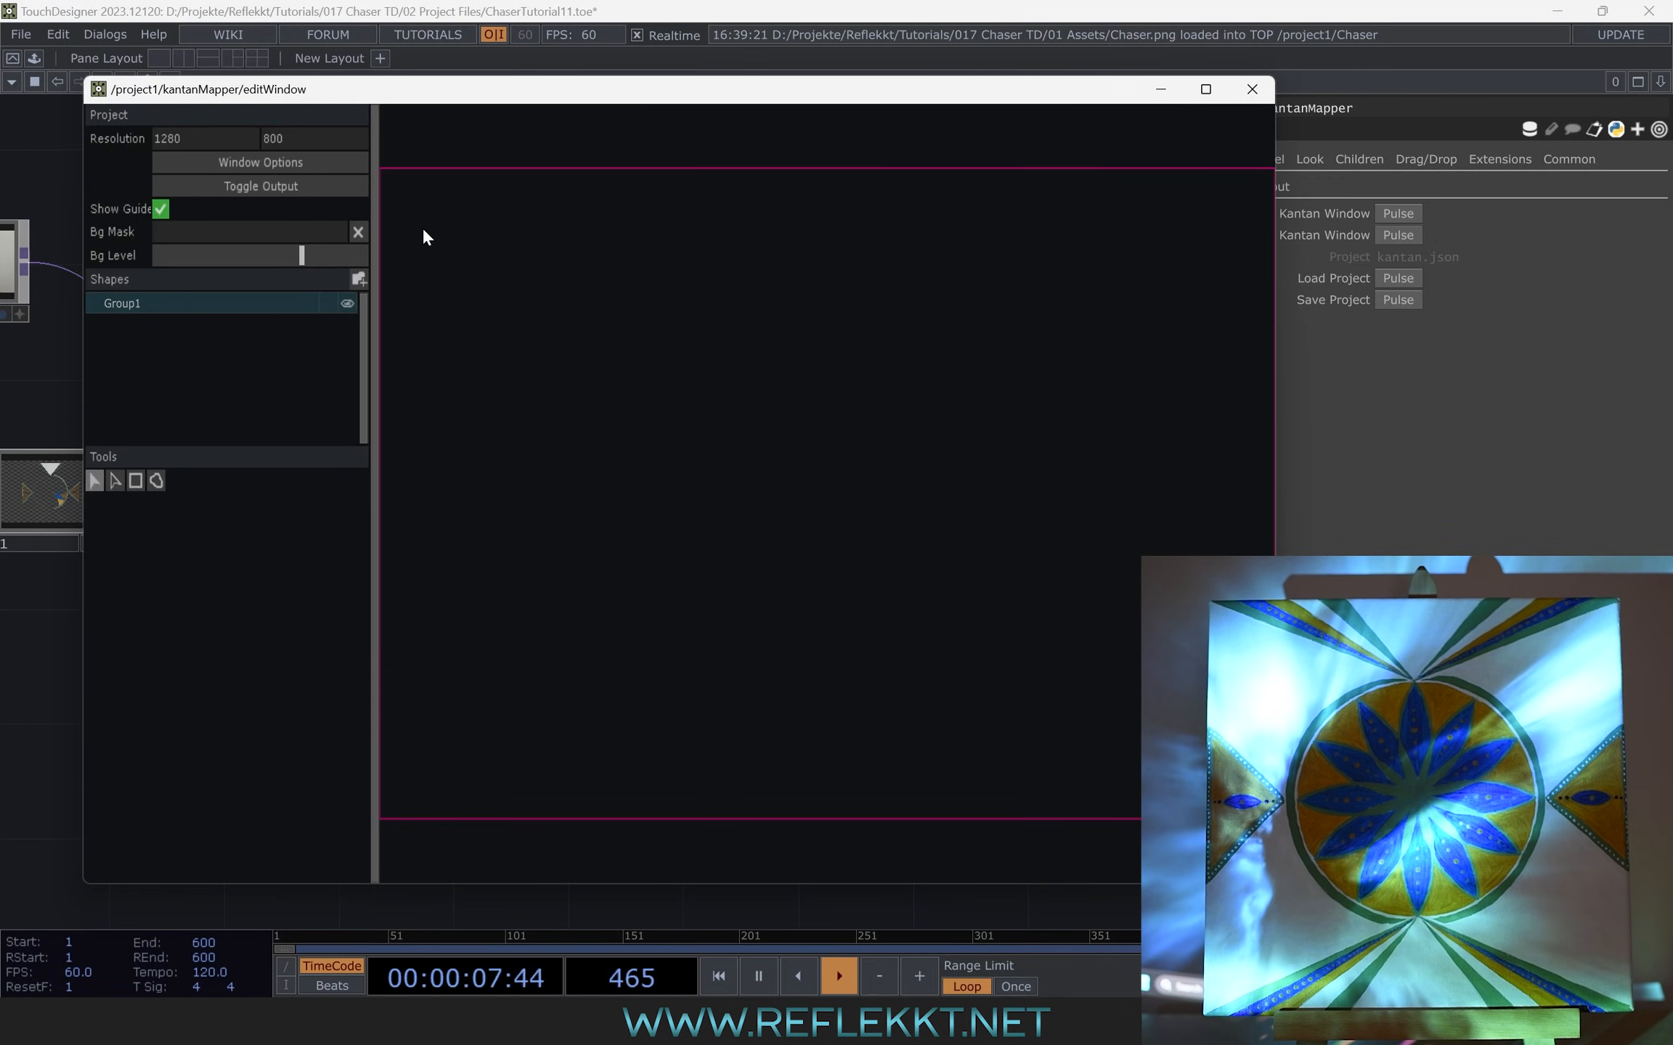
{"action": "left_click", "coordinate": [281, 186]}
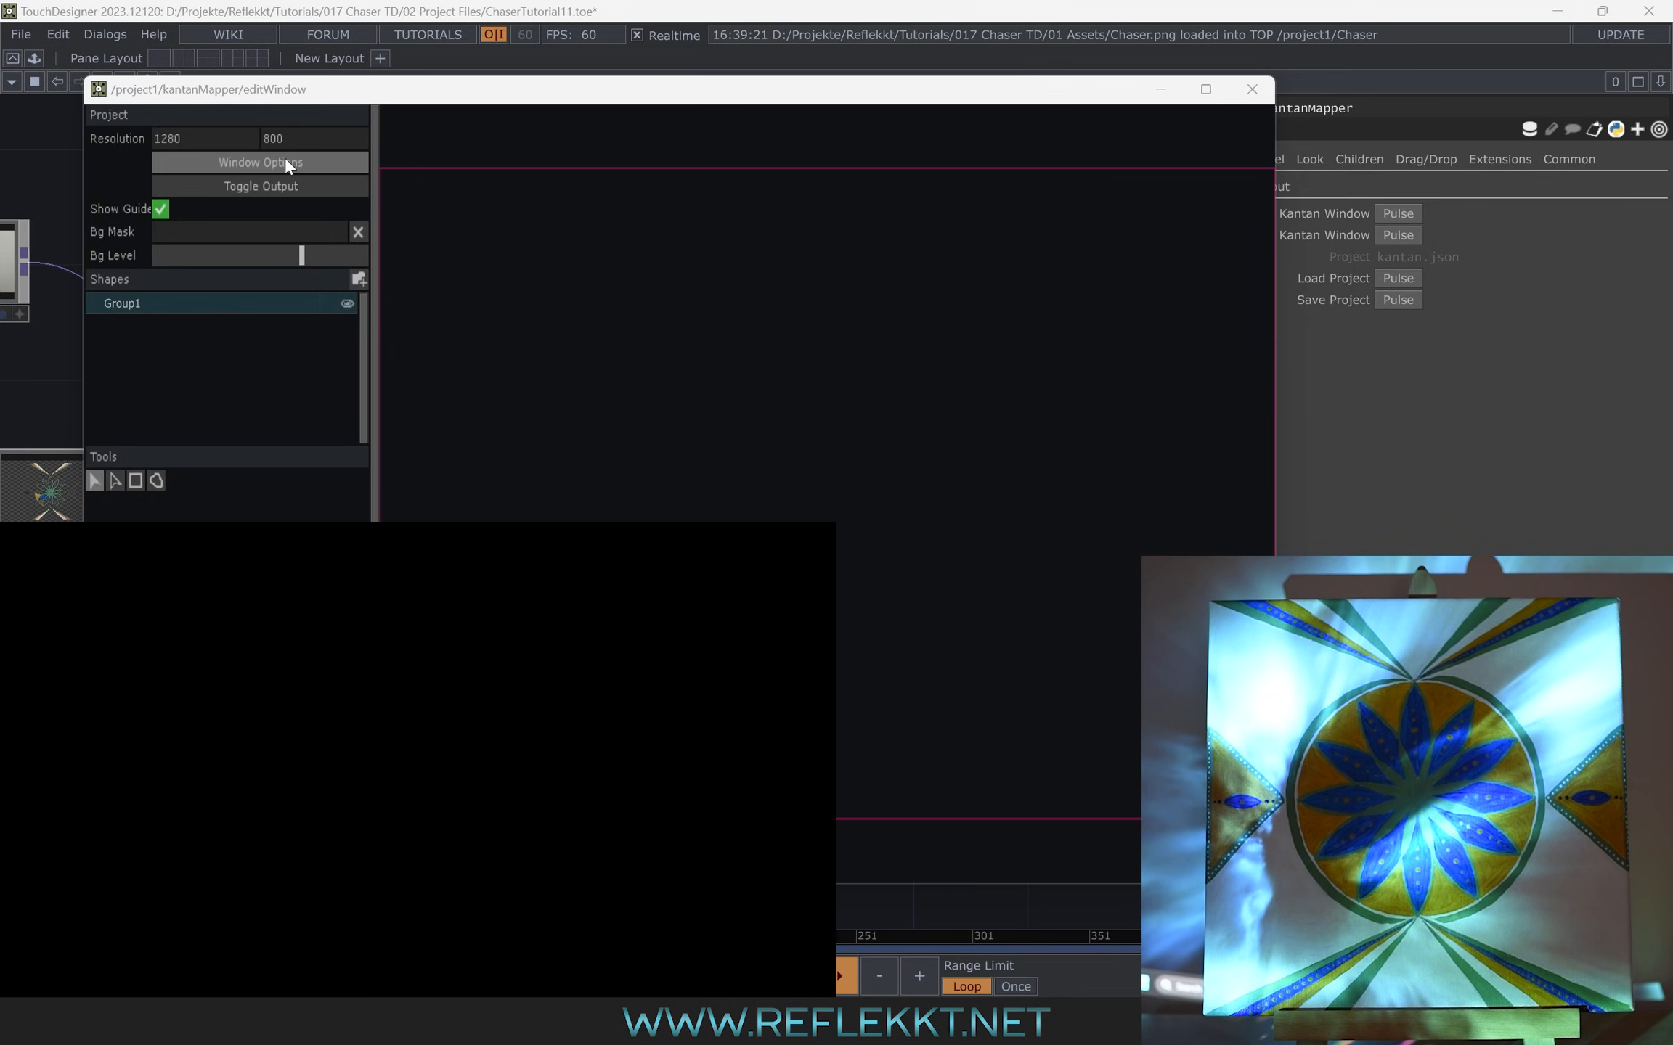
{"action": "left_click", "coordinate": [285, 158]}
{"action": "left_click_drag", "start_coordinate": [338, 220], "coordinate": [353, 224]}
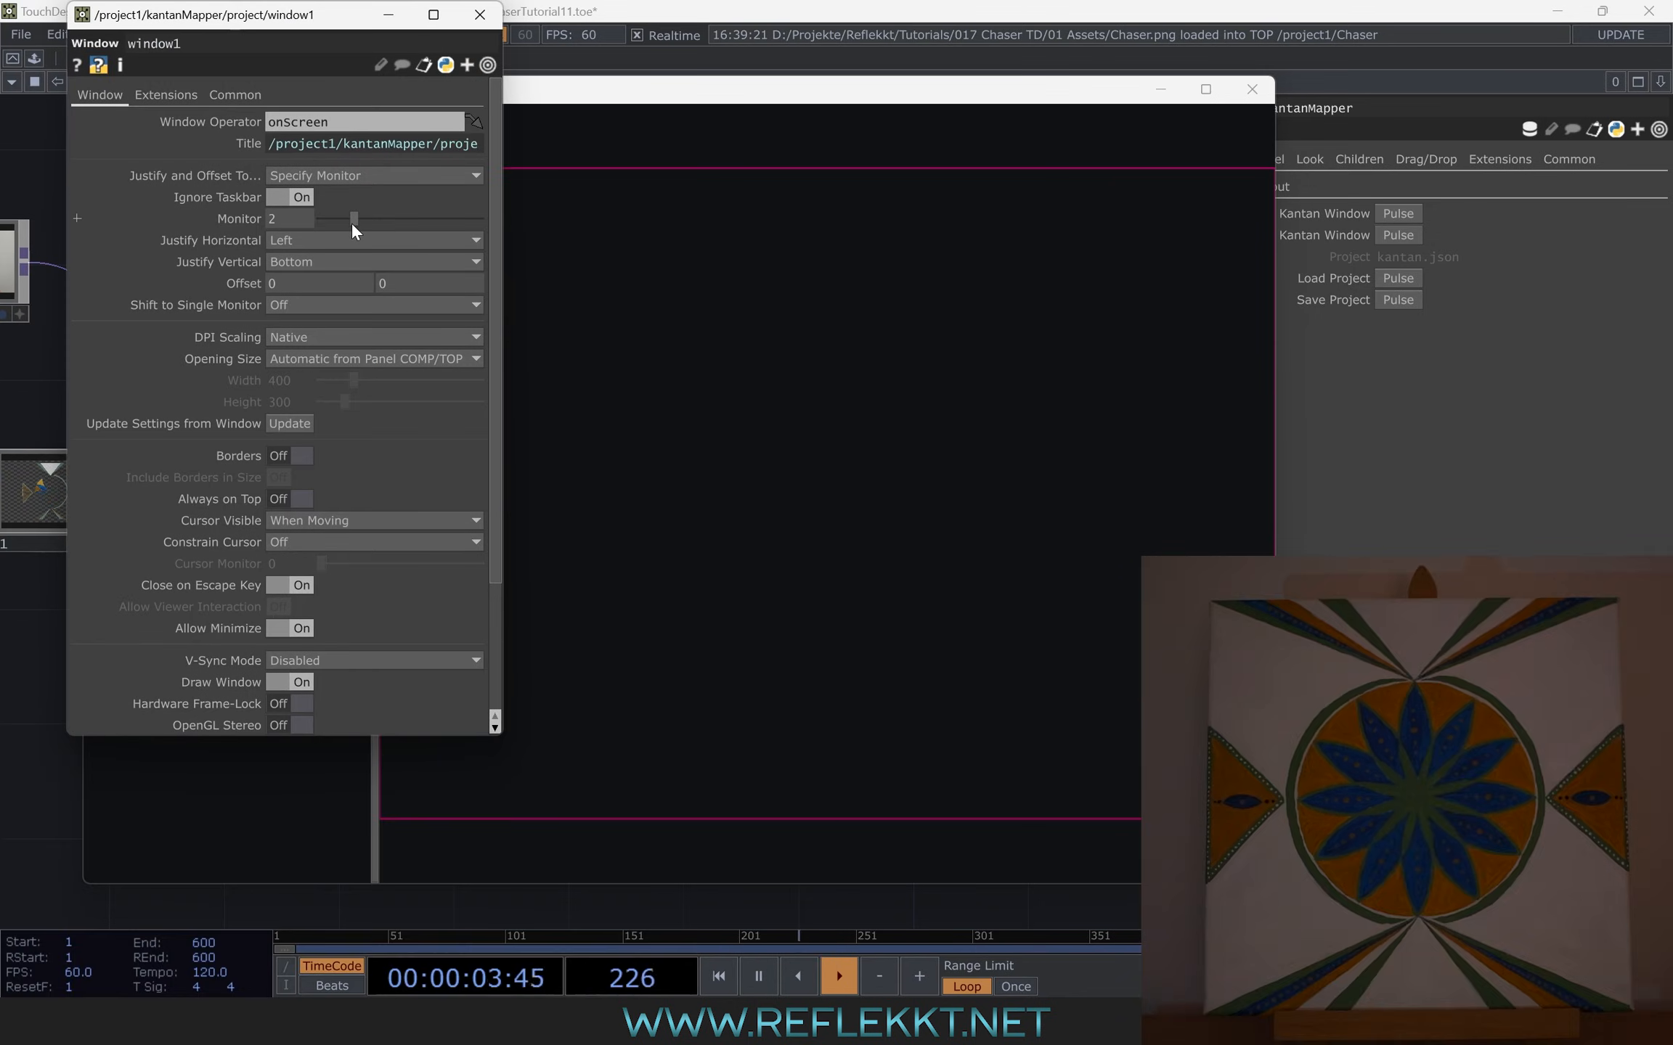
{"action": "left_click", "coordinate": [479, 14]}
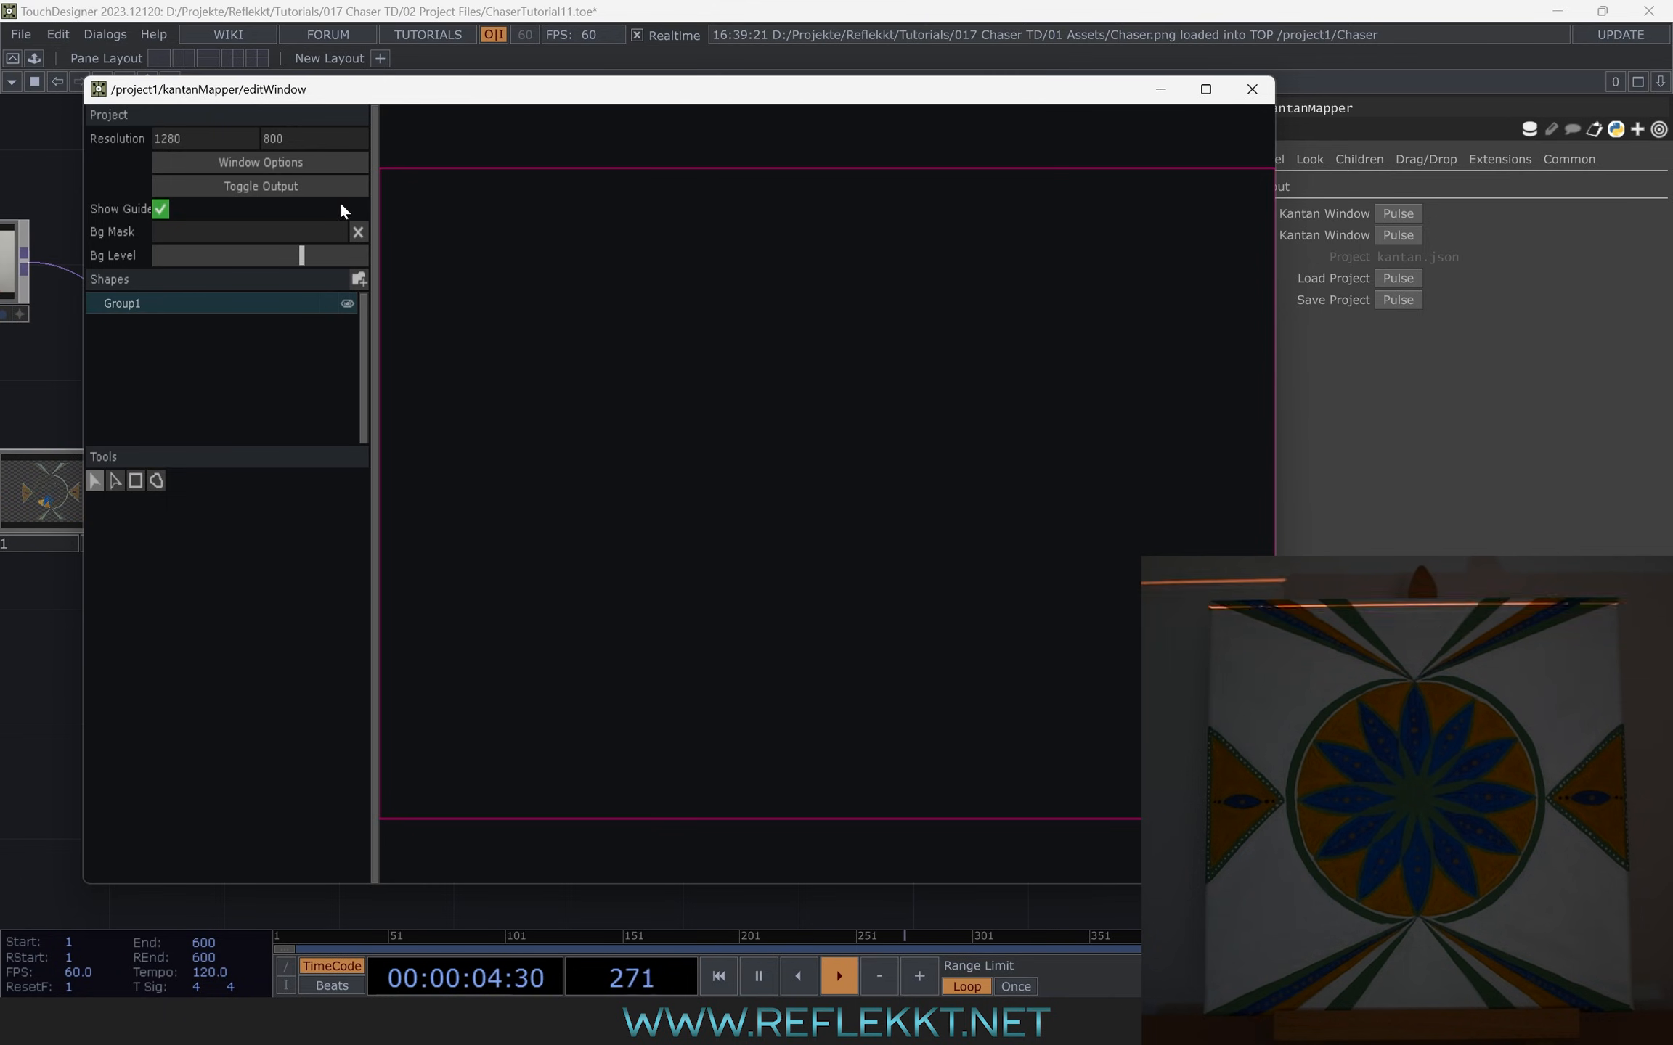
Draw a four-point freeform shape matching the physical painting's corners in the projection and fine-tune its corner points
{"action": "left_click", "coordinate": [160, 480]}
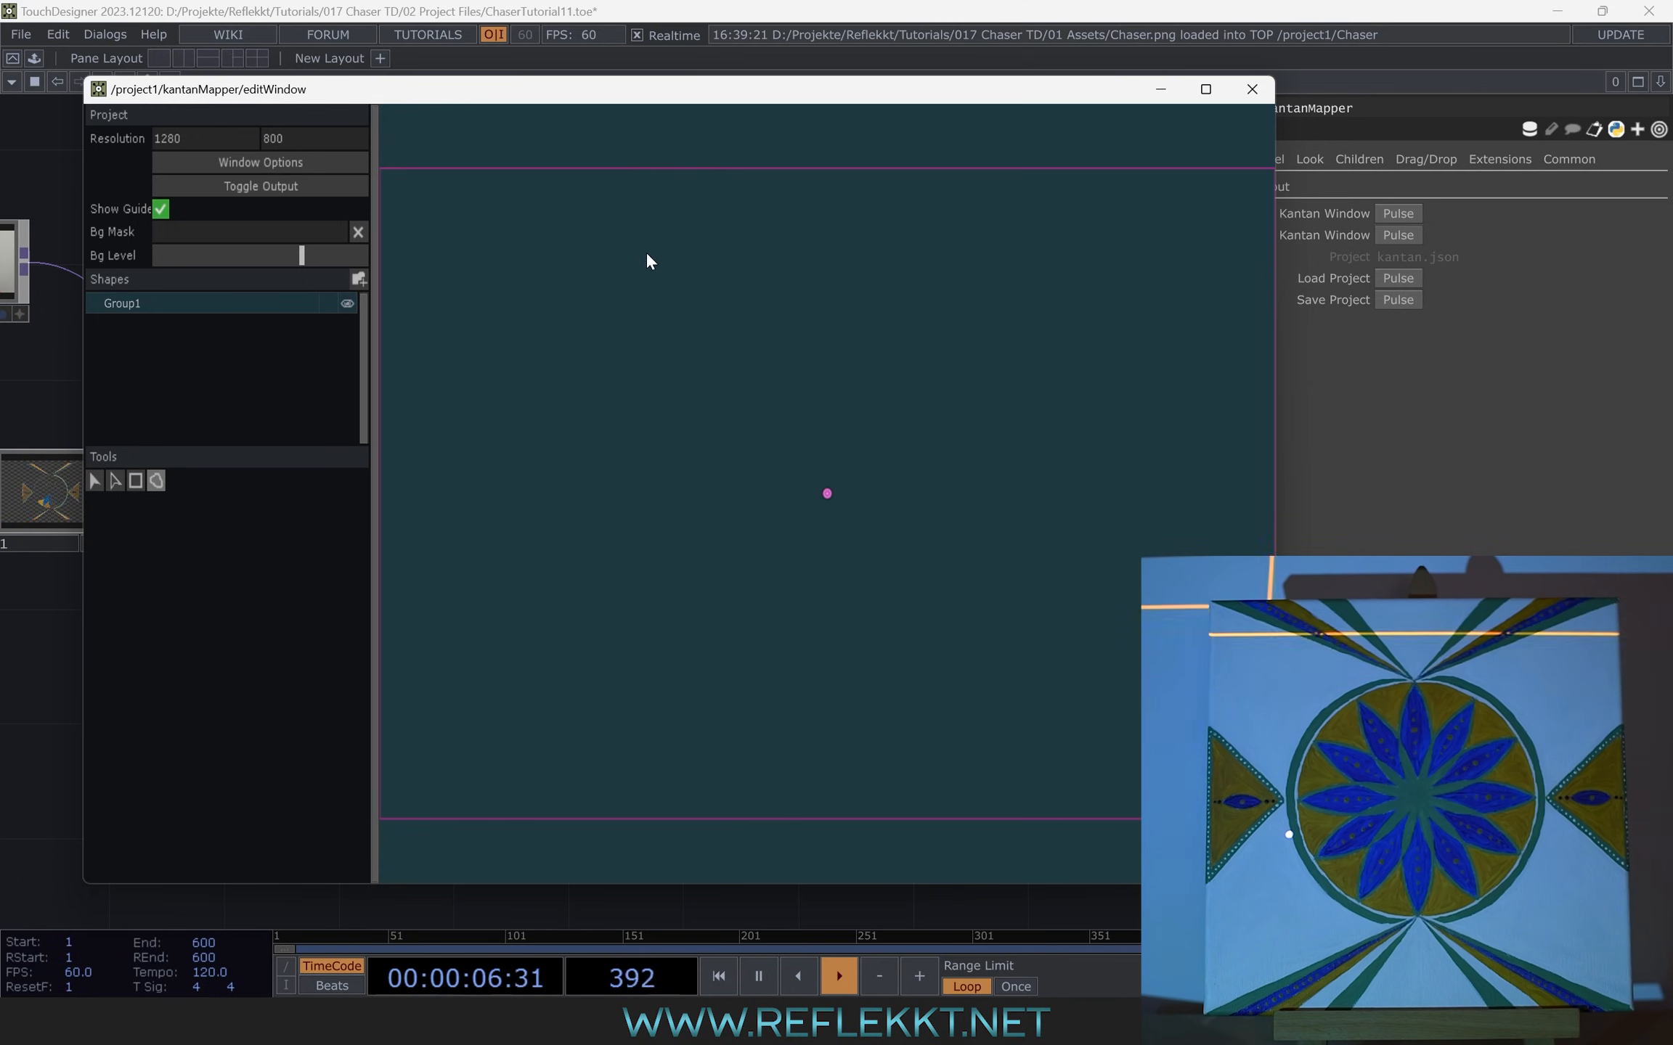
{"action": "left_click", "coordinate": [688, 197]}
{"action": "left_click", "coordinate": [1076, 200]}
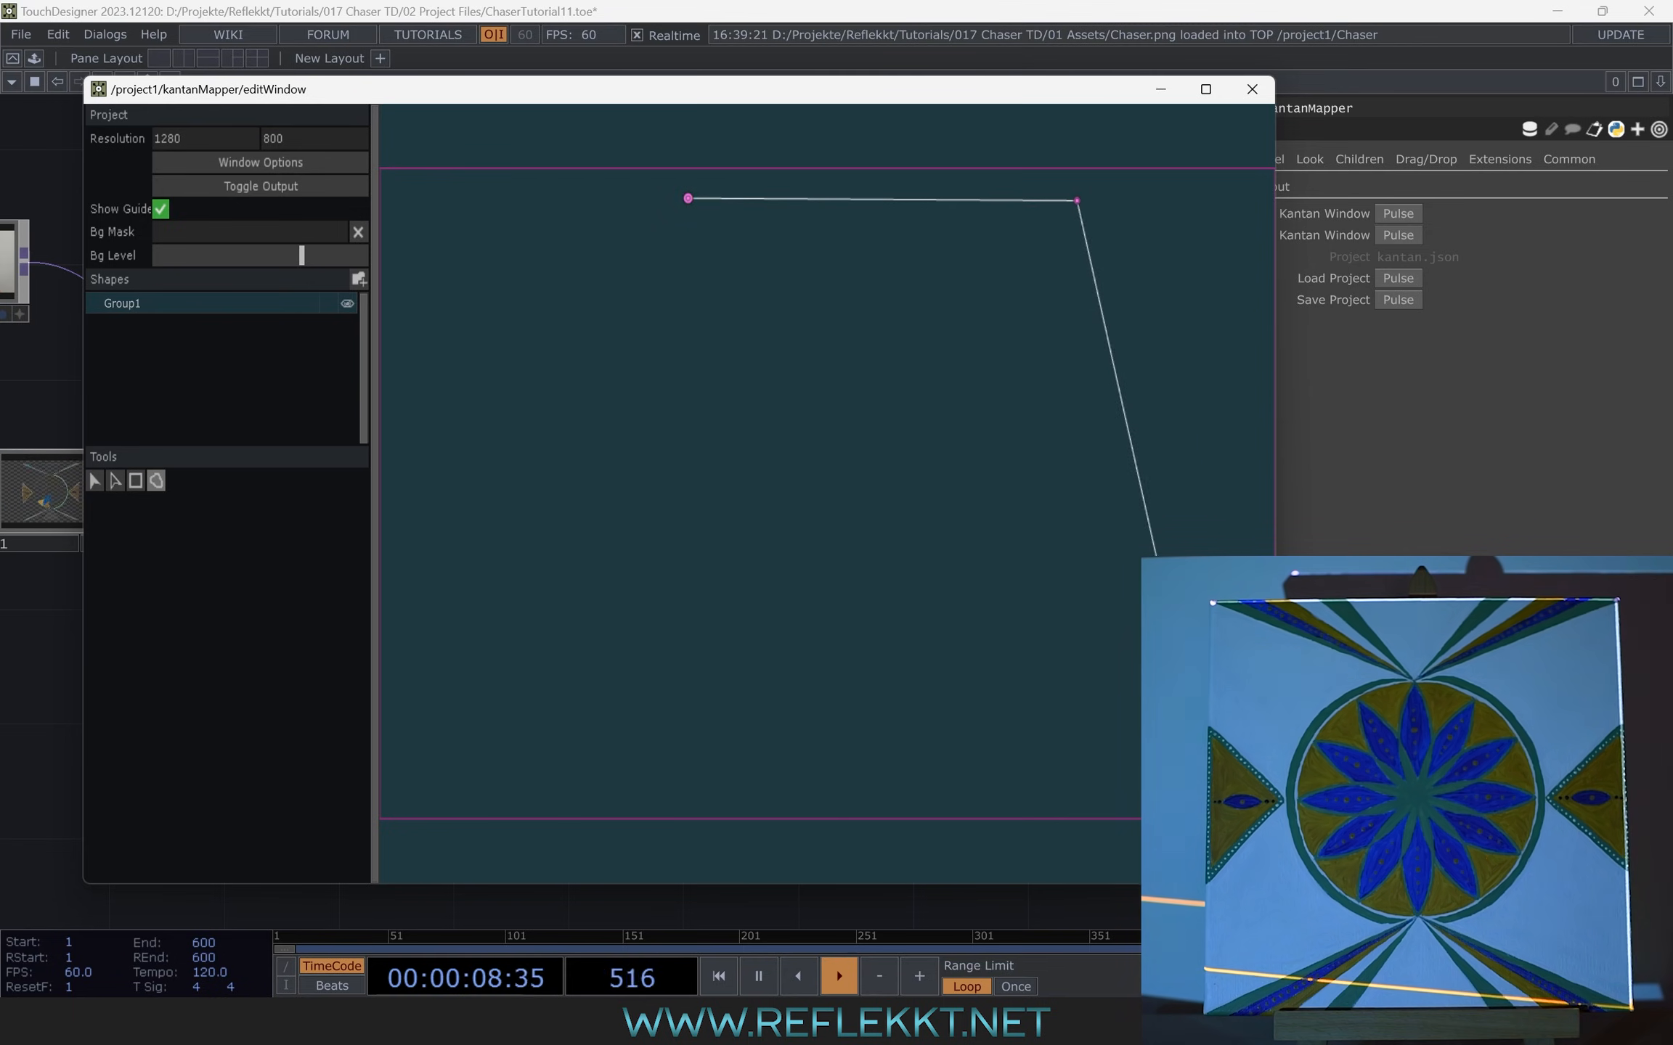
{"action": "left_click", "coordinate": [1181, 673]}
{"action": "left_click", "coordinate": [785, 730]}
{"action": "left_click", "coordinate": [687, 198]}
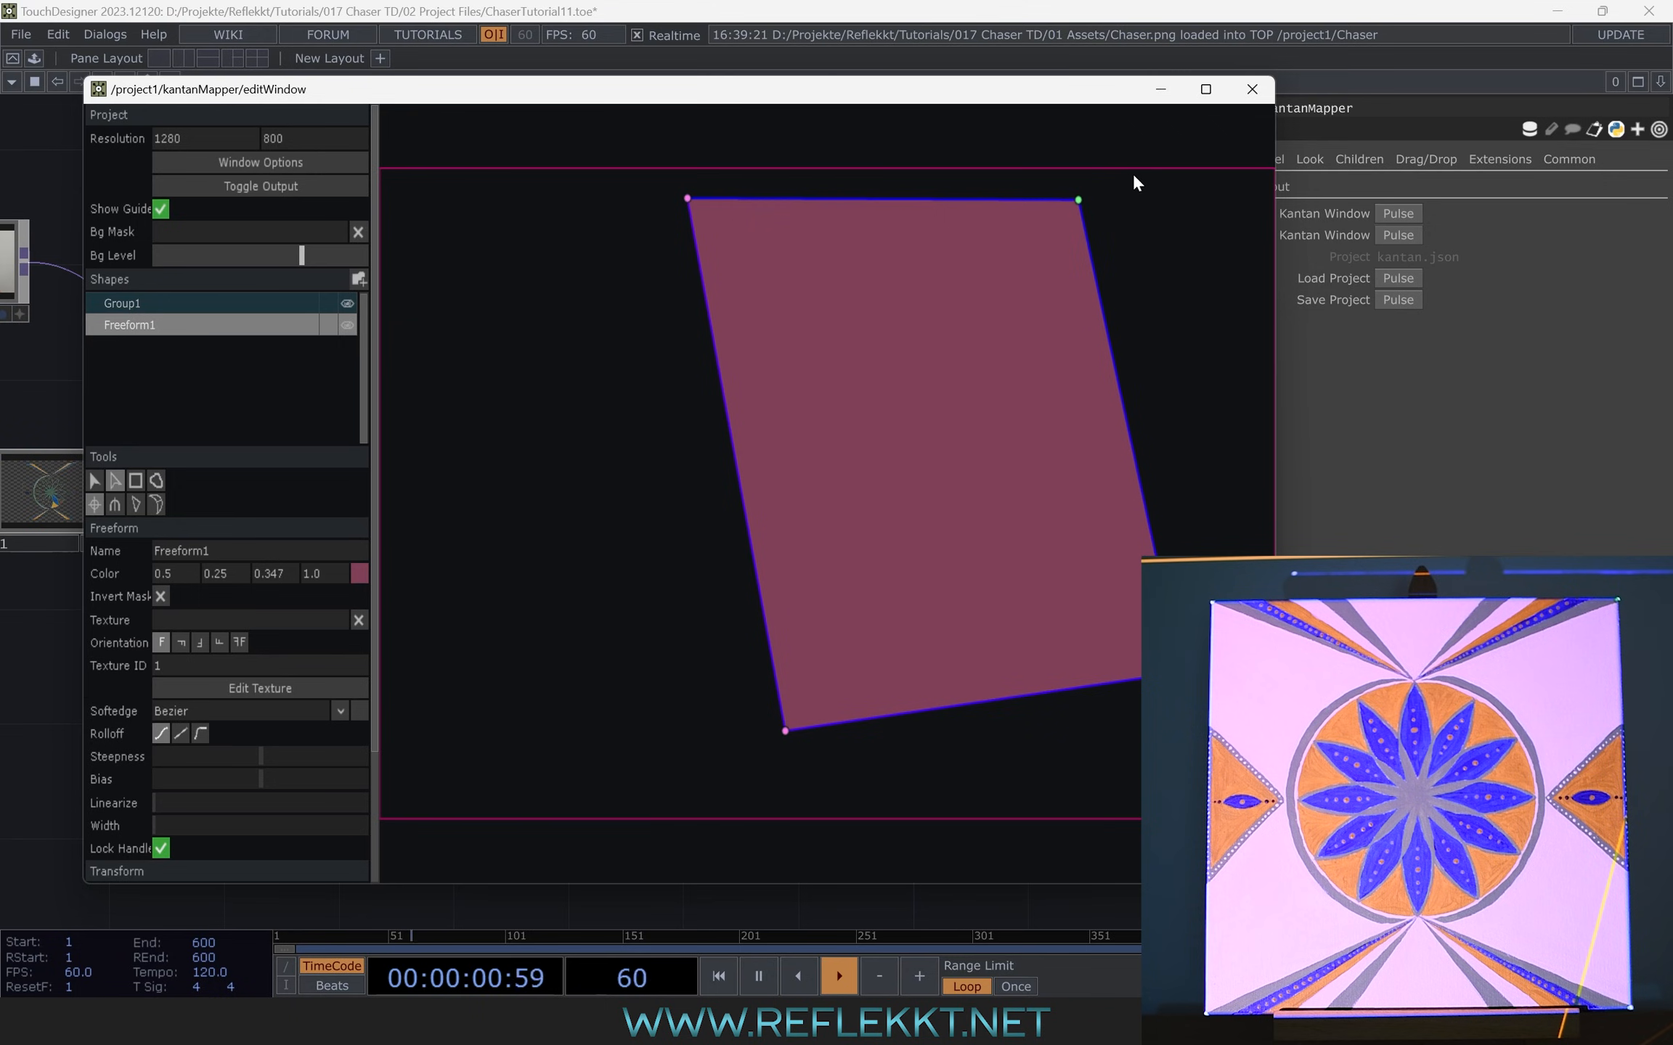
{"action": "left_click", "coordinate": [784, 731]}
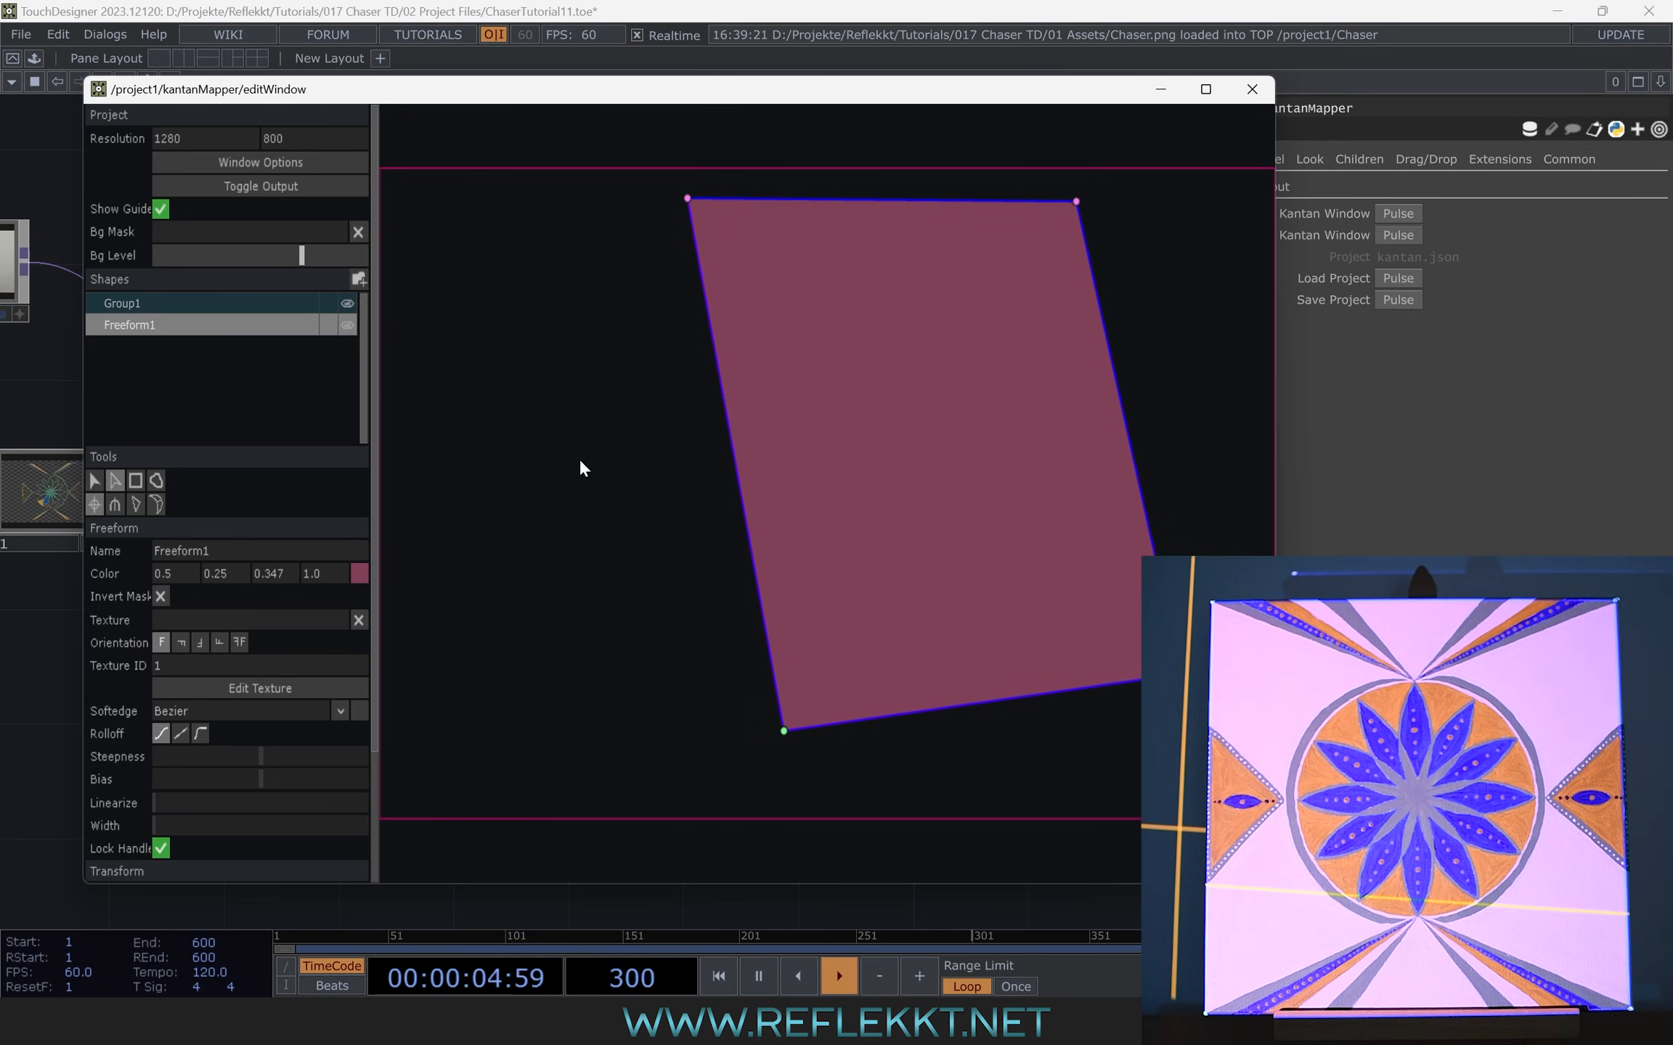
Assign null2 as the texture of the Freeform1 shape in kantanMapper
{"action": "left_click_drag", "start_coordinate": [581, 104], "coordinate": [832, 575]}
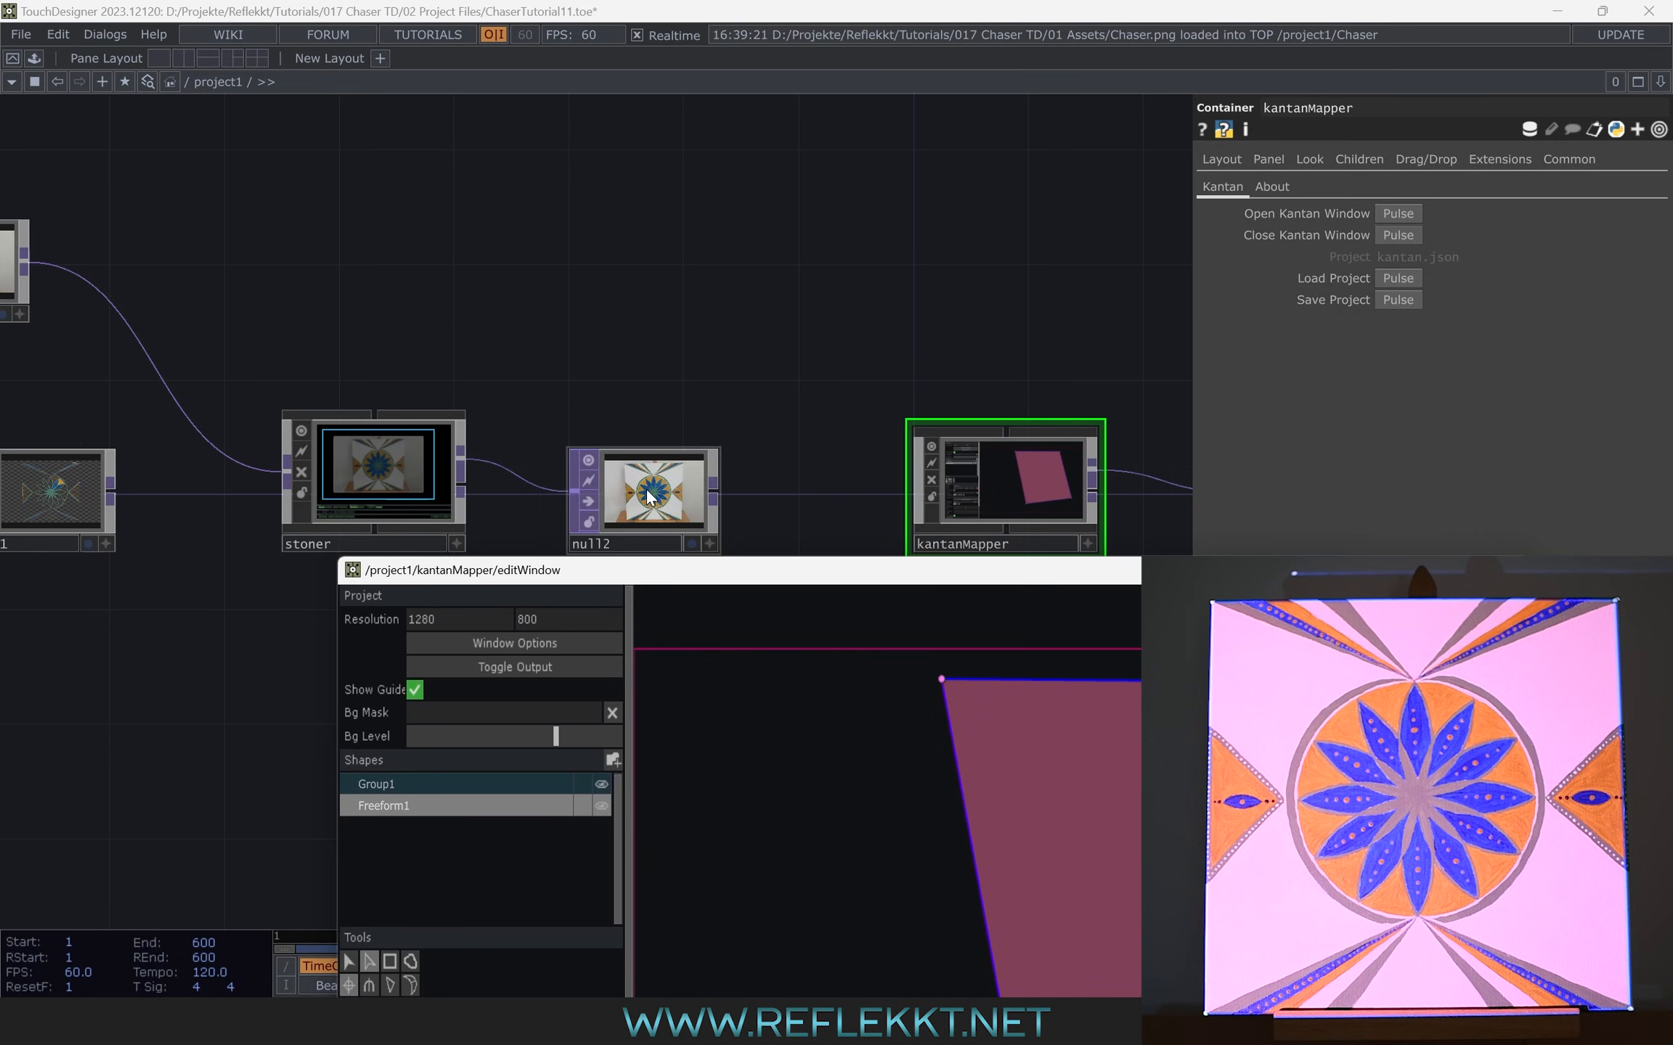
{"action": "left_click_drag", "start_coordinate": [648, 497], "coordinate": [1115, 805]}
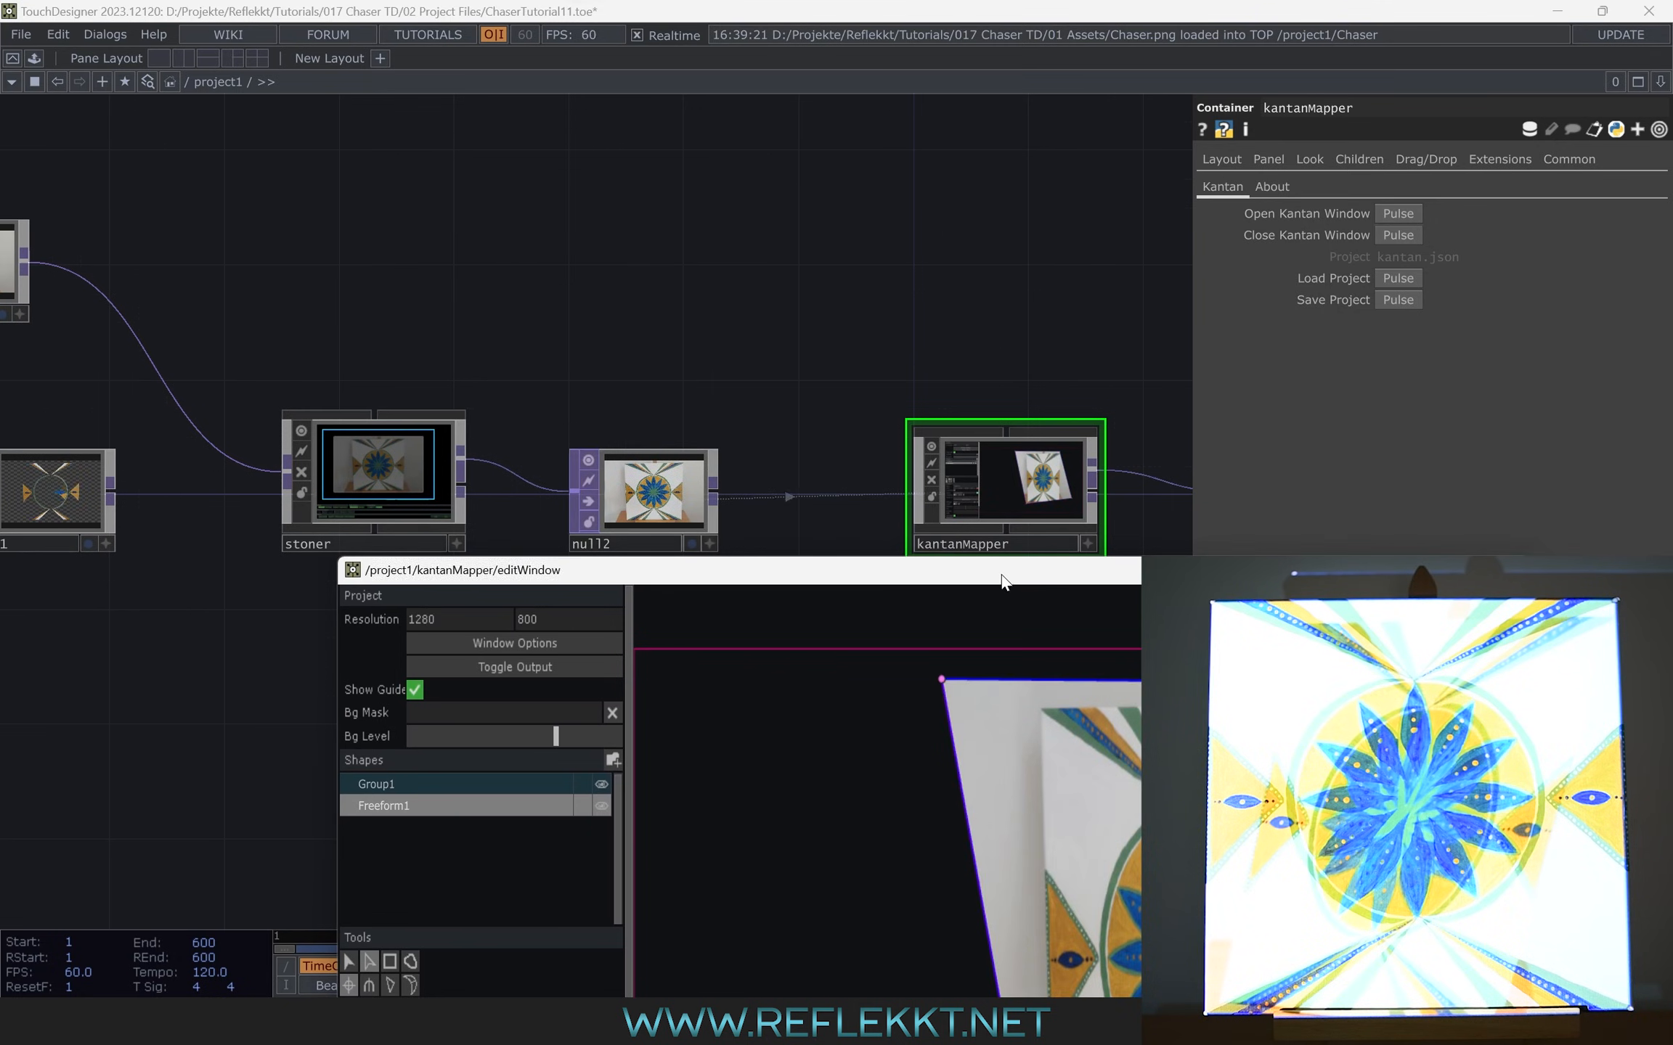
{"action": "left_click_drag", "start_coordinate": [1001, 581], "coordinate": [696, 170]}
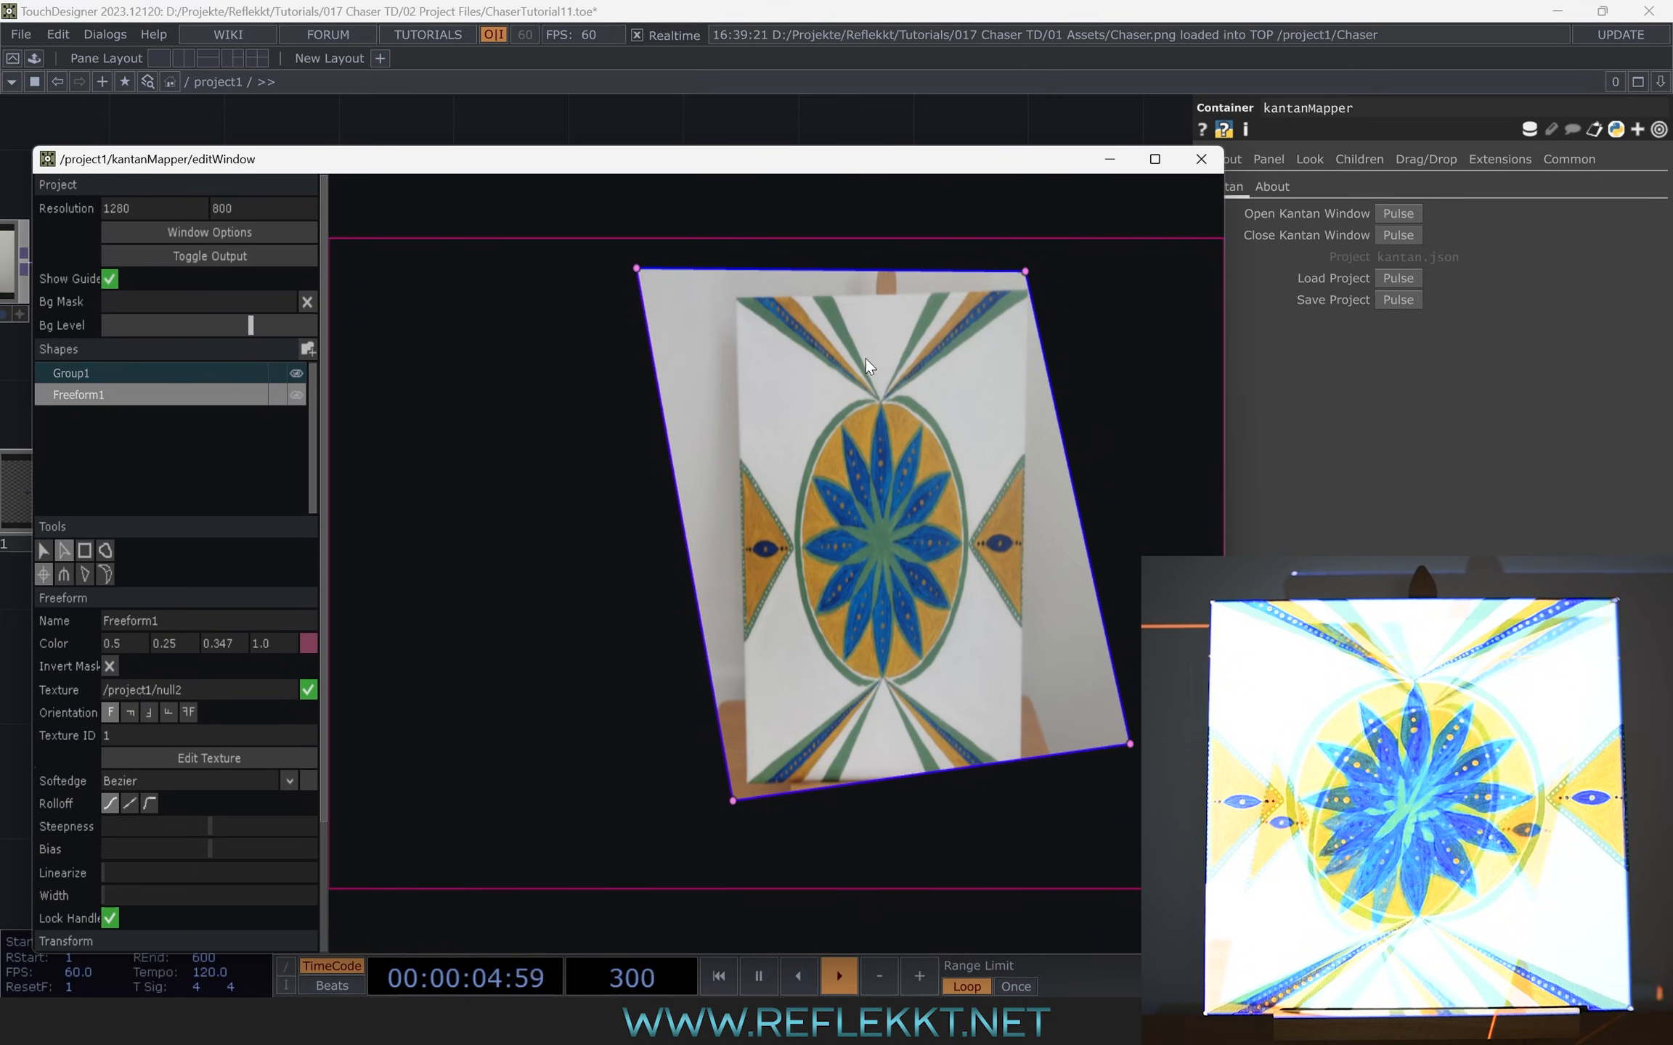
Close kantanMapper's edit window and open the stoner window for warping the Chaser image
{"action": "left_click", "coordinate": [1199, 161]}
{"action": "left_click_drag", "start_coordinate": [620, 306], "coordinate": [859, 338]}
{"action": "left_click", "coordinate": [604, 507]}
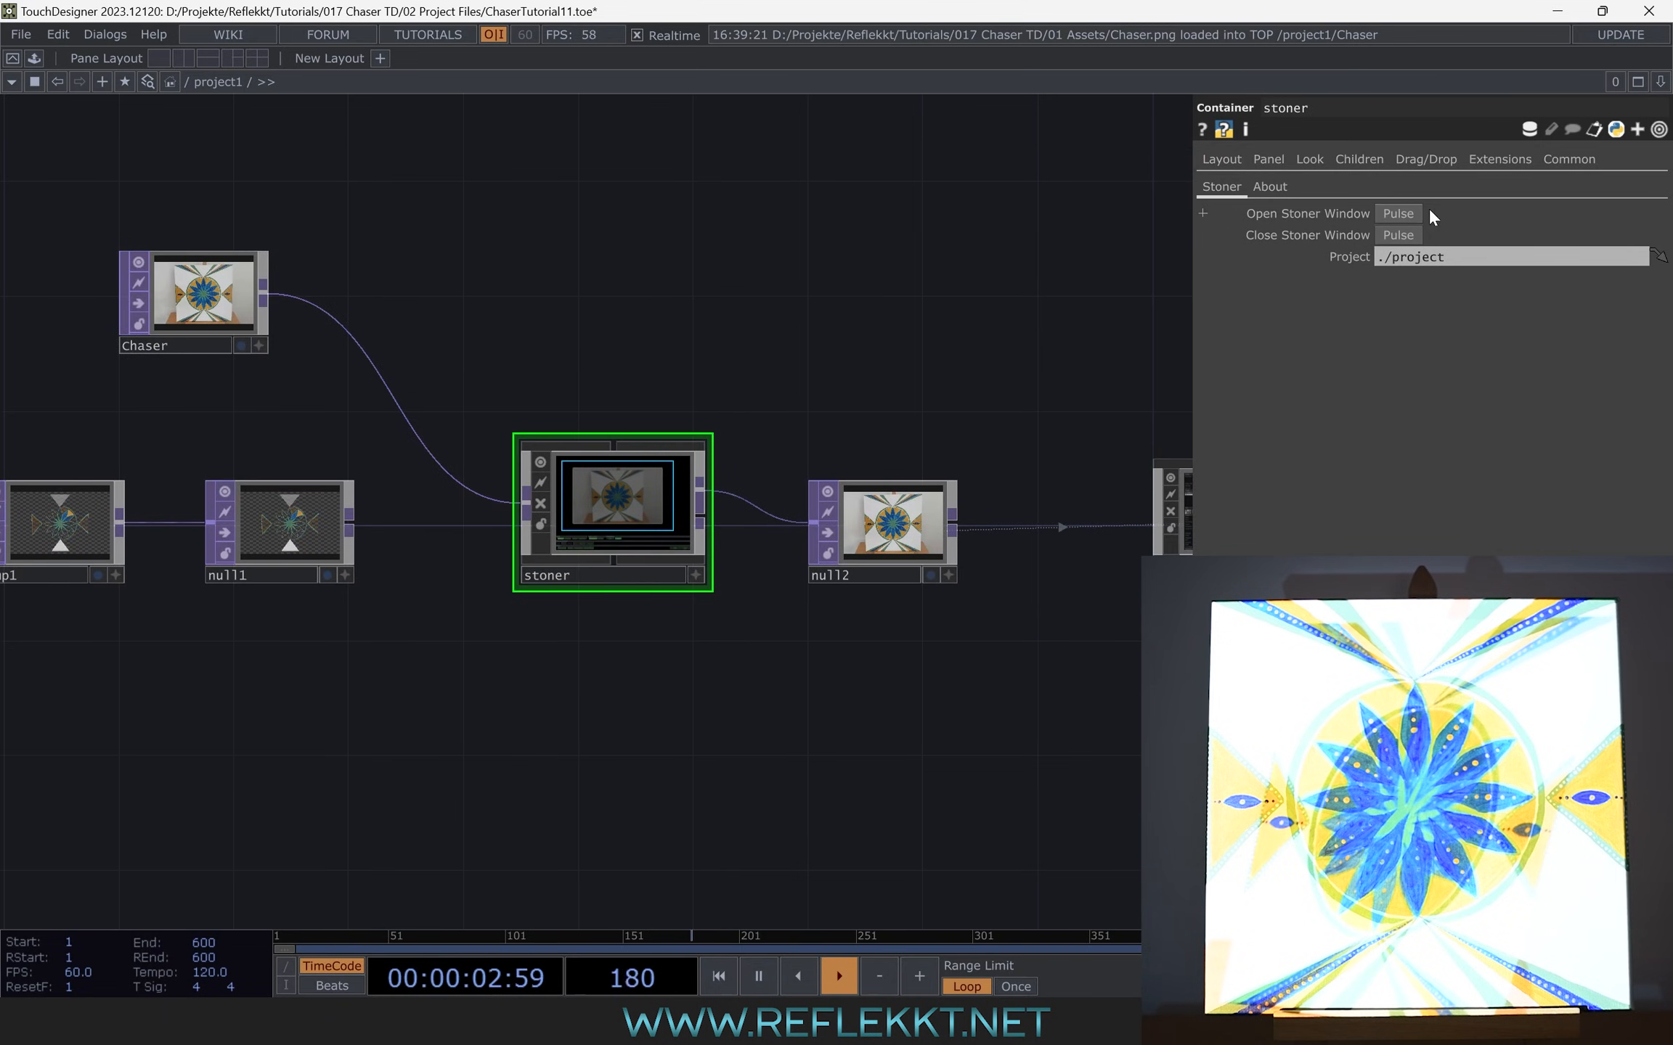
{"action": "left_click", "coordinate": [1393, 213]}
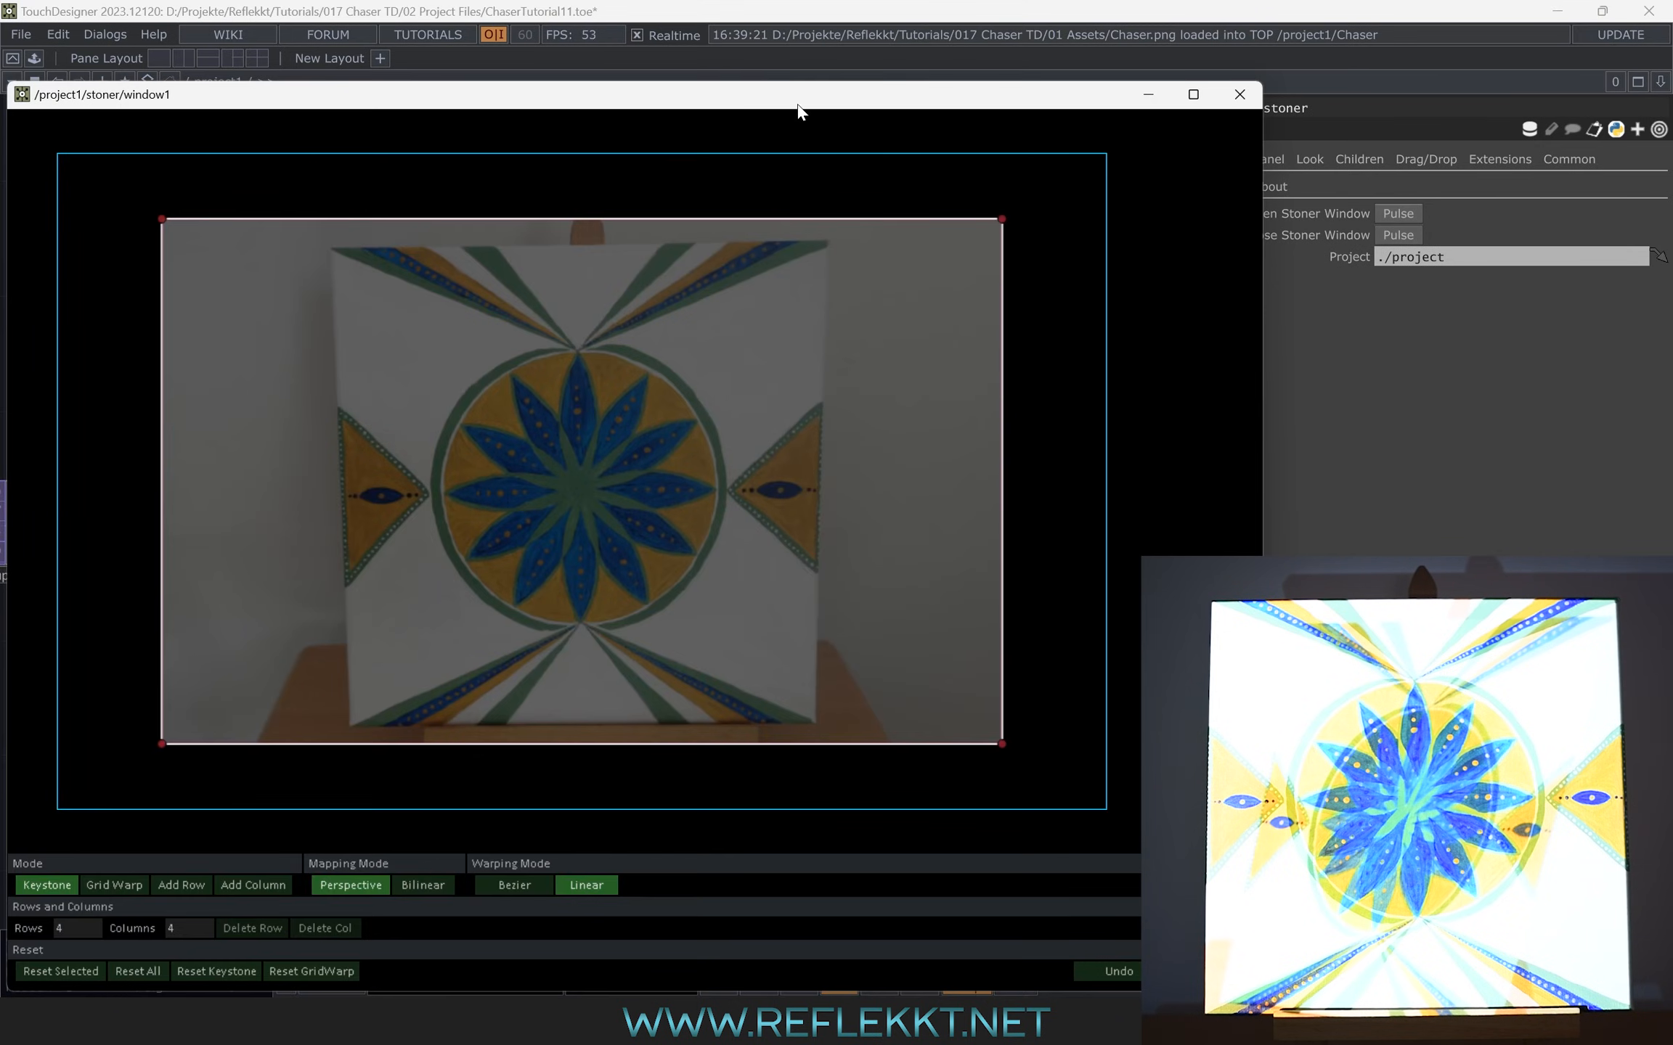
{"action": "left_click_drag", "start_coordinate": [787, 109], "coordinate": [941, 91]}
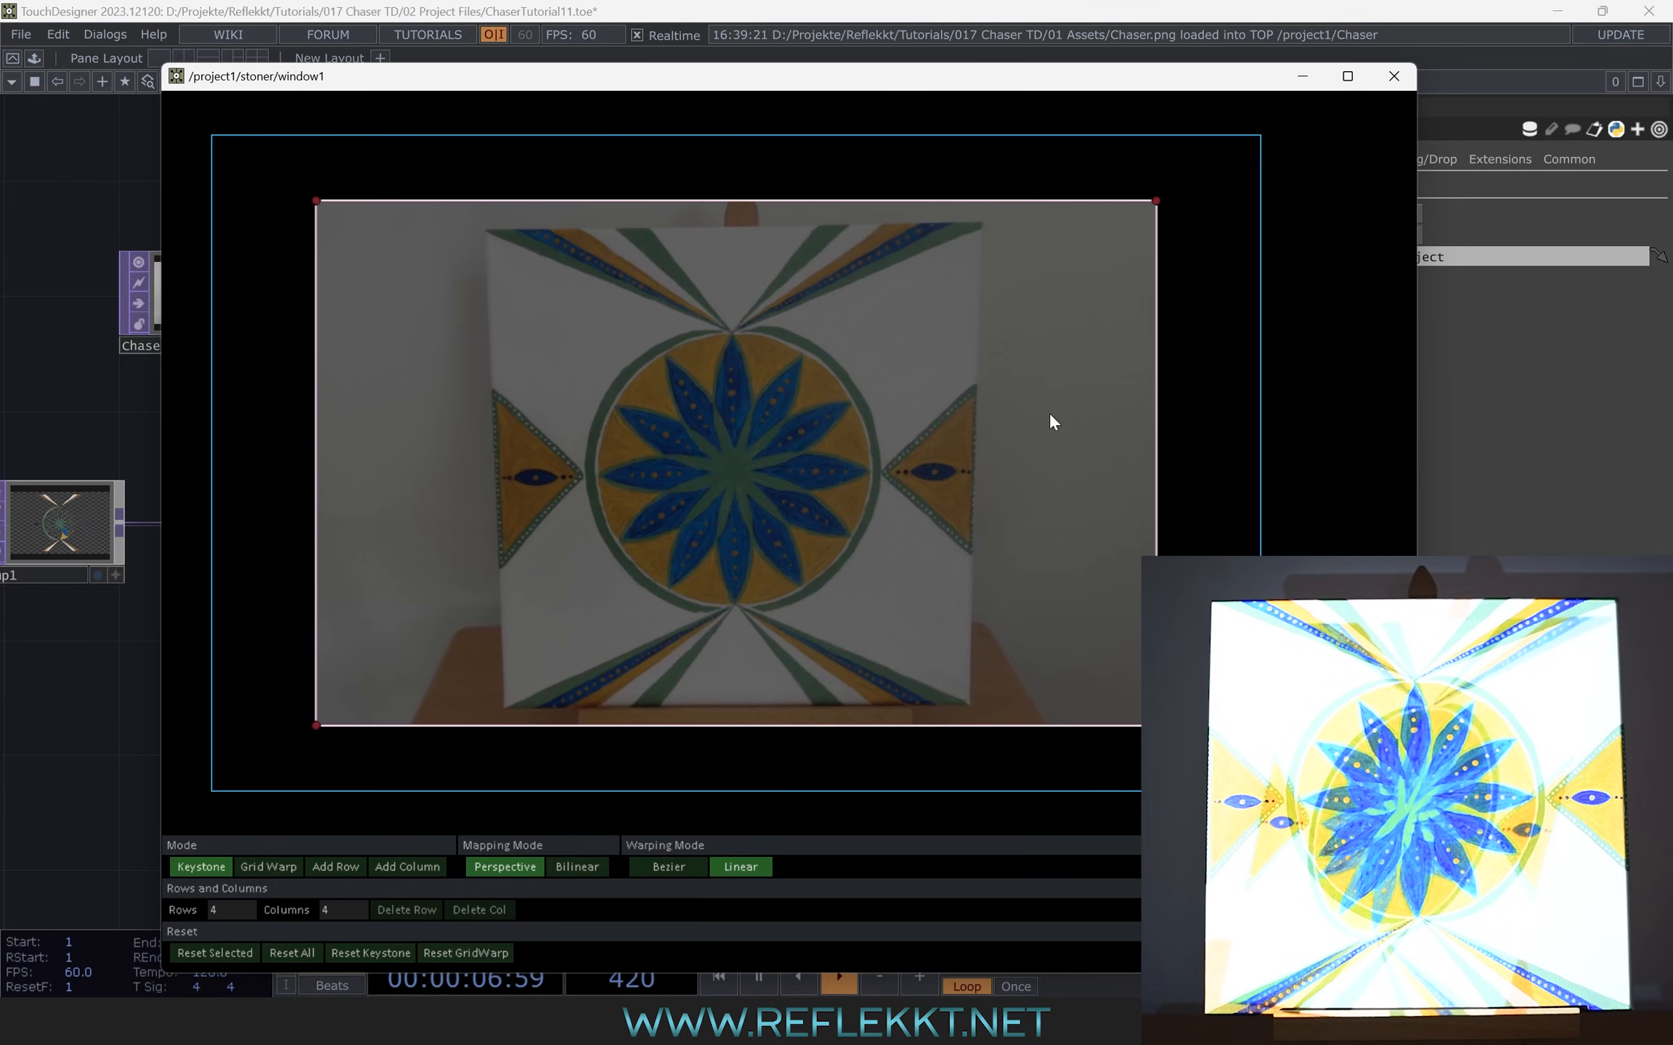
Pull the stoner keystone corners outward so the projected Chaser image roughly matches the physical painting, skewing it toward the lower right
{"action": "mouse_move", "coordinate": [1159, 204]}
{"action": "left_mouse_down"}
{"action": "mouse_move", "coordinate": [1235, 166]}
{"action": "mouse_move", "coordinate": [1291, 172]}
{"action": "mouse_move", "coordinate": [1193, 189]}
{"action": "mouse_move", "coordinate": [1171, 174]}
{"action": "left_mouse_up"}
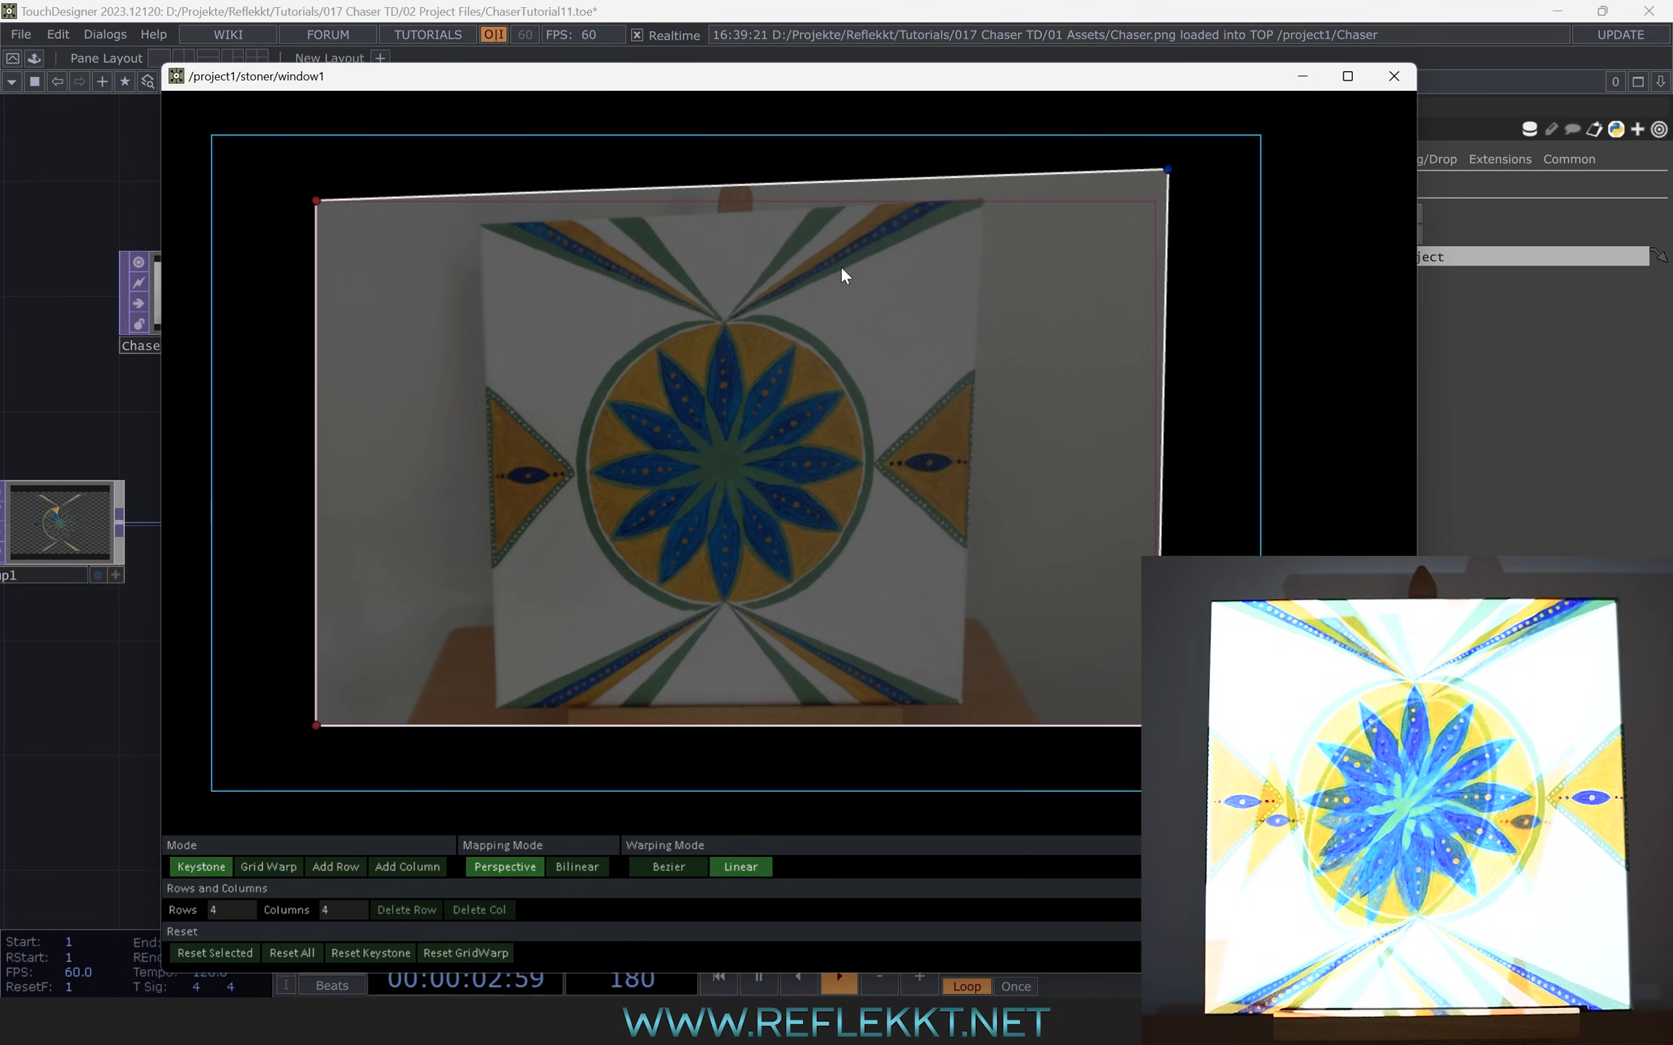
{"action": "scroll", "coordinate": [585, 307], "scroll_direction": "down", "scroll_amount": 3}
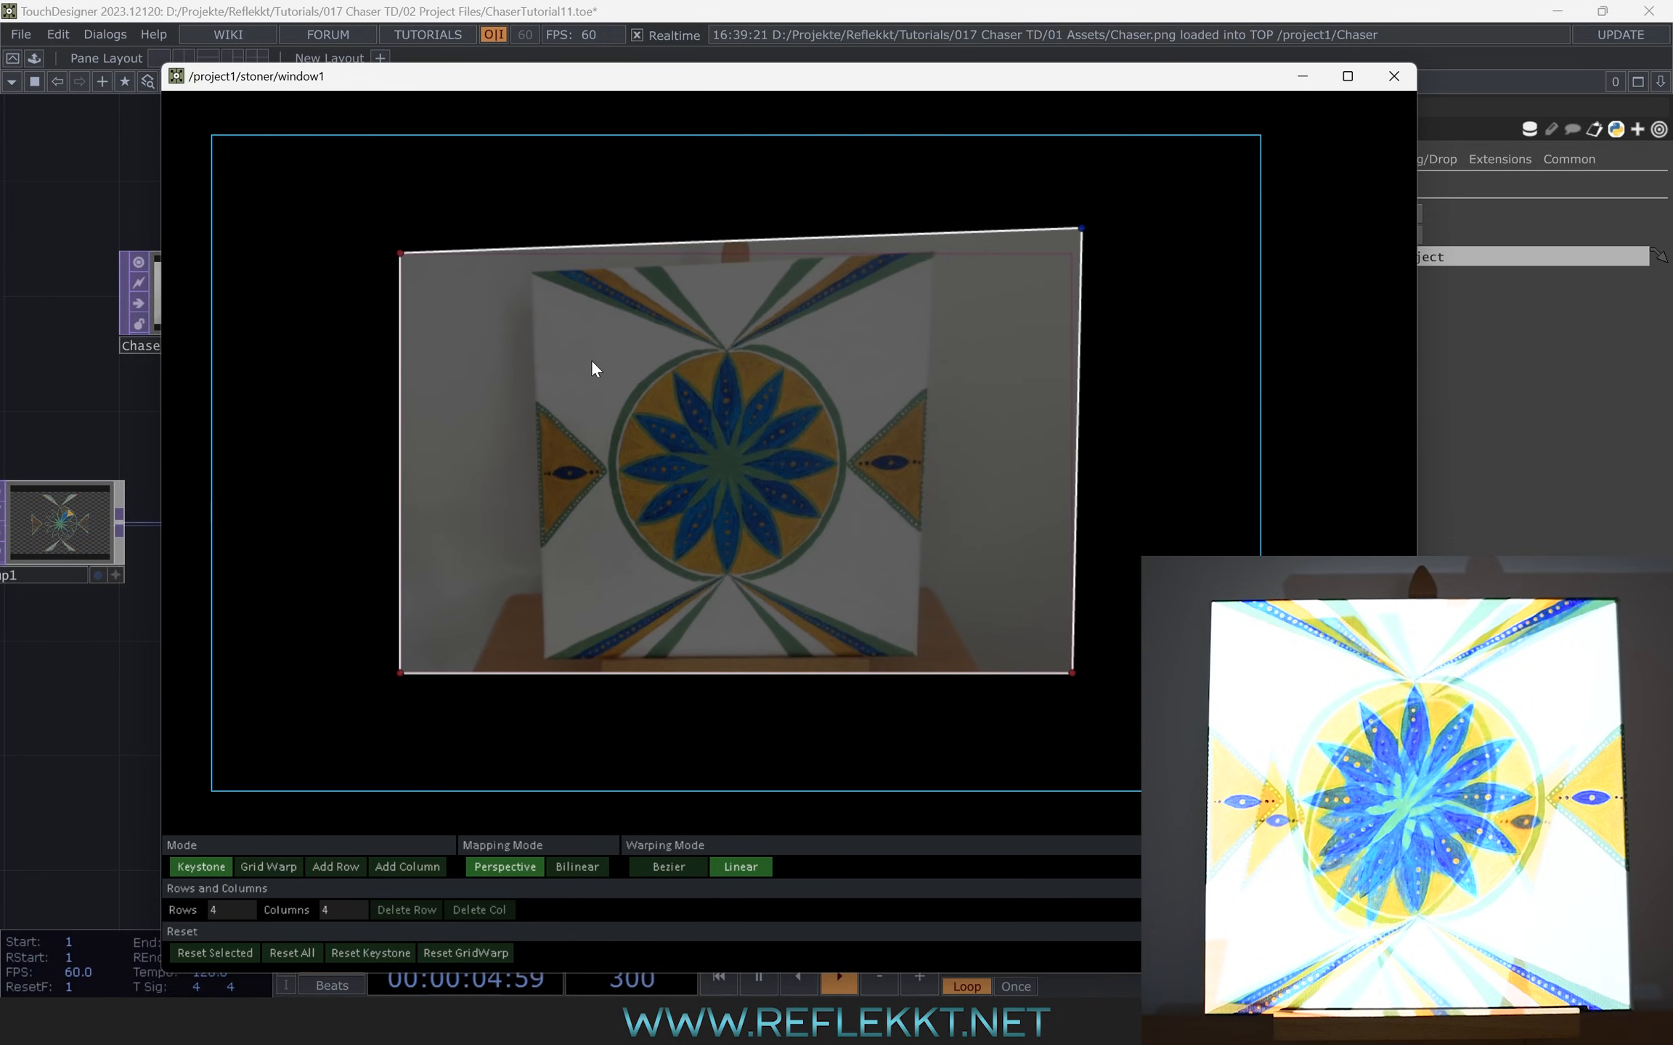
{"action": "right_click_drag", "start_coordinate": [588, 366], "coordinate": [617, 398]}
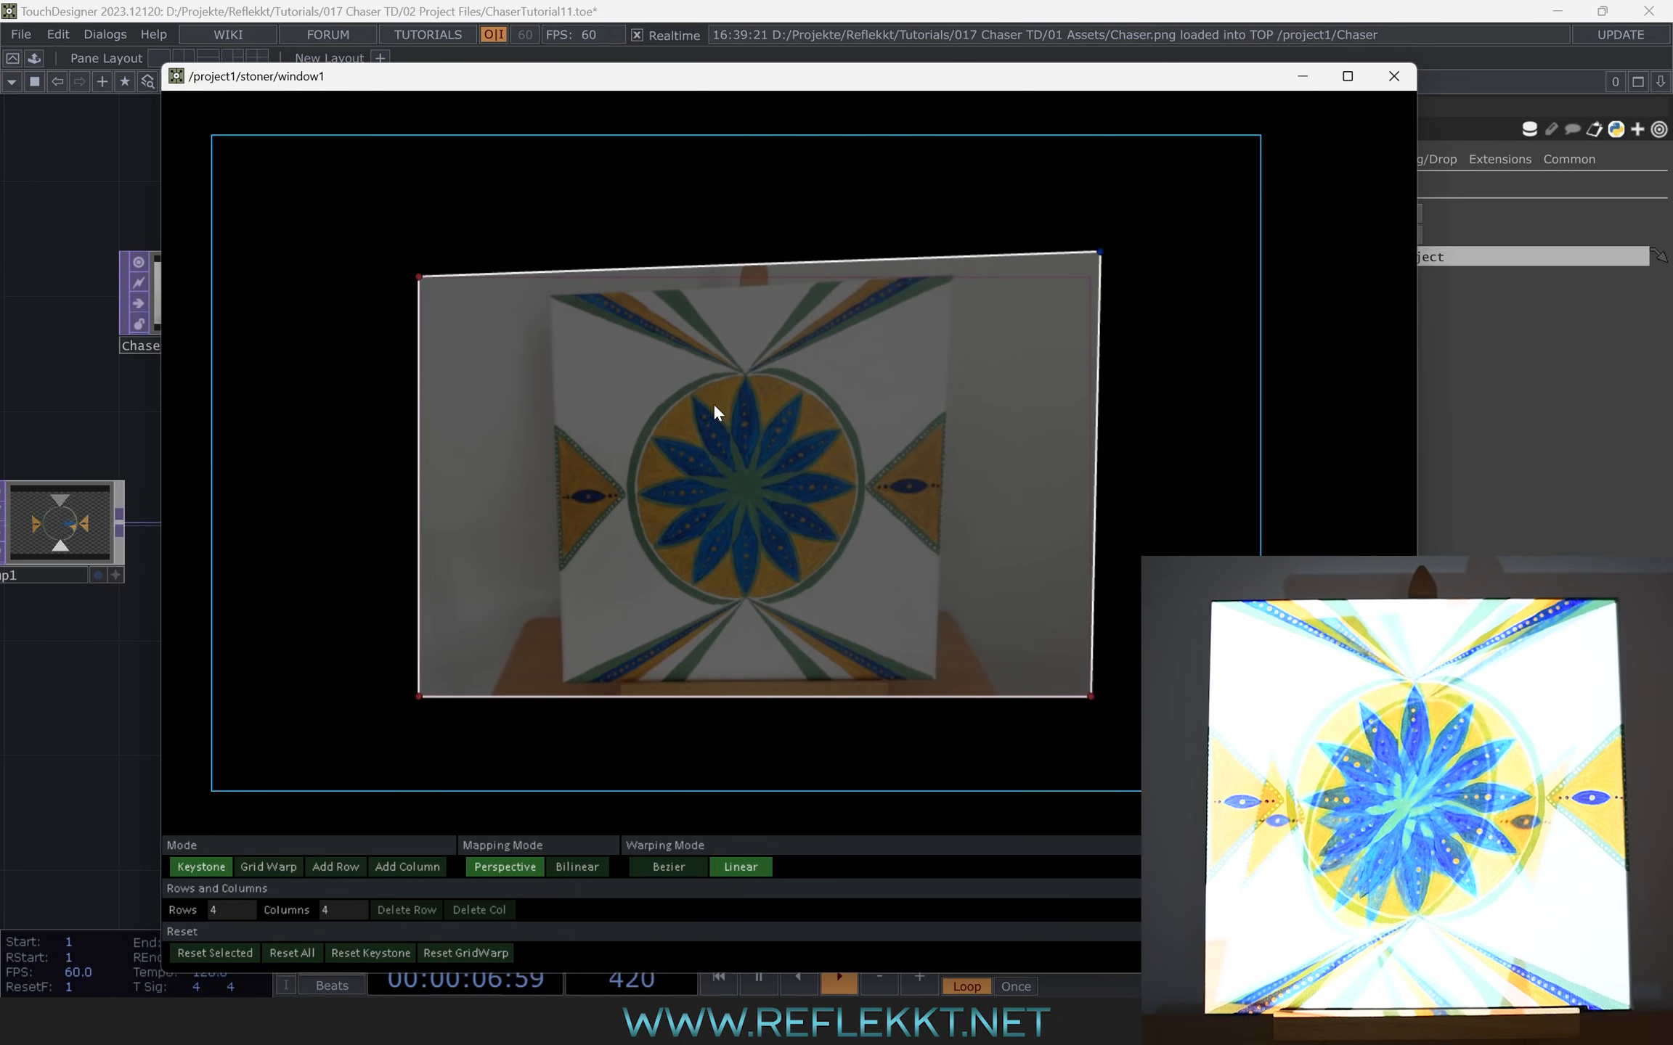
{"action": "scroll", "coordinate": [623, 408], "scroll_direction": "down", "scroll_amount": 3}
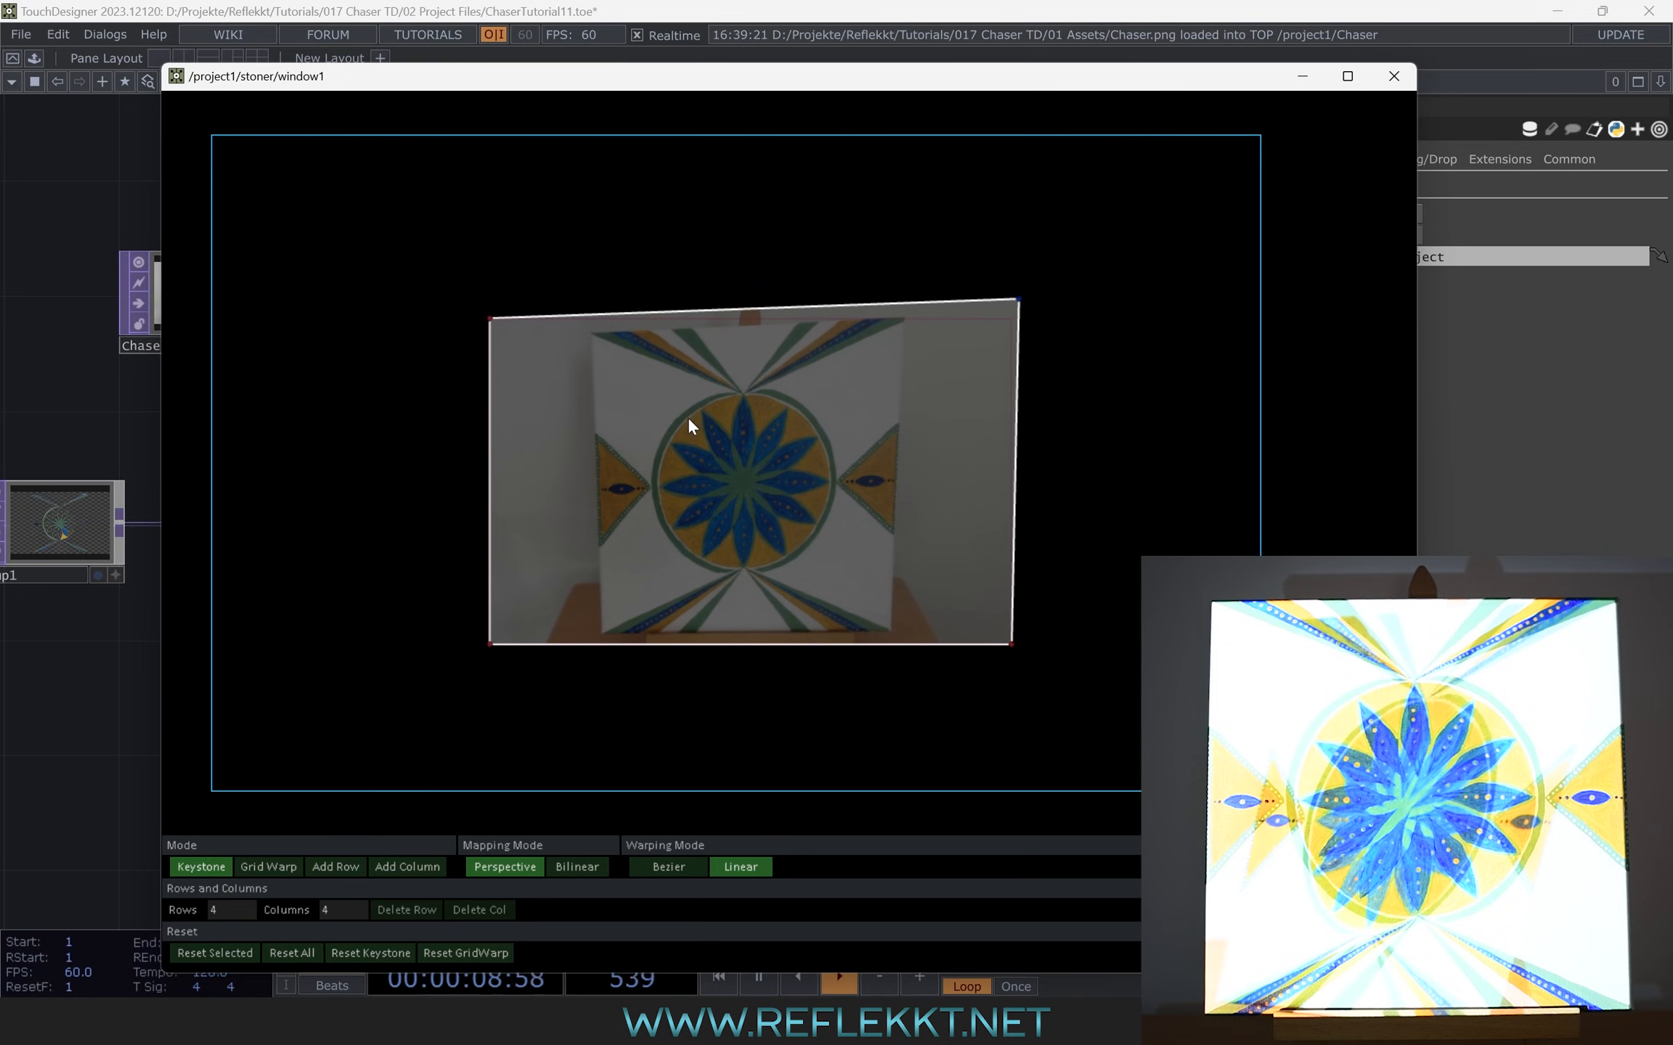
{"action": "middle_click_drag", "start_coordinate": [688, 419], "coordinate": [663, 427]}
{"action": "mouse_move", "coordinate": [663, 427]}
{"action": "right_mouse_down"}
{"action": "mouse_move", "coordinate": [576, 426]}
{"action": "mouse_move", "coordinate": [663, 426]}
{"action": "right_mouse_up"}
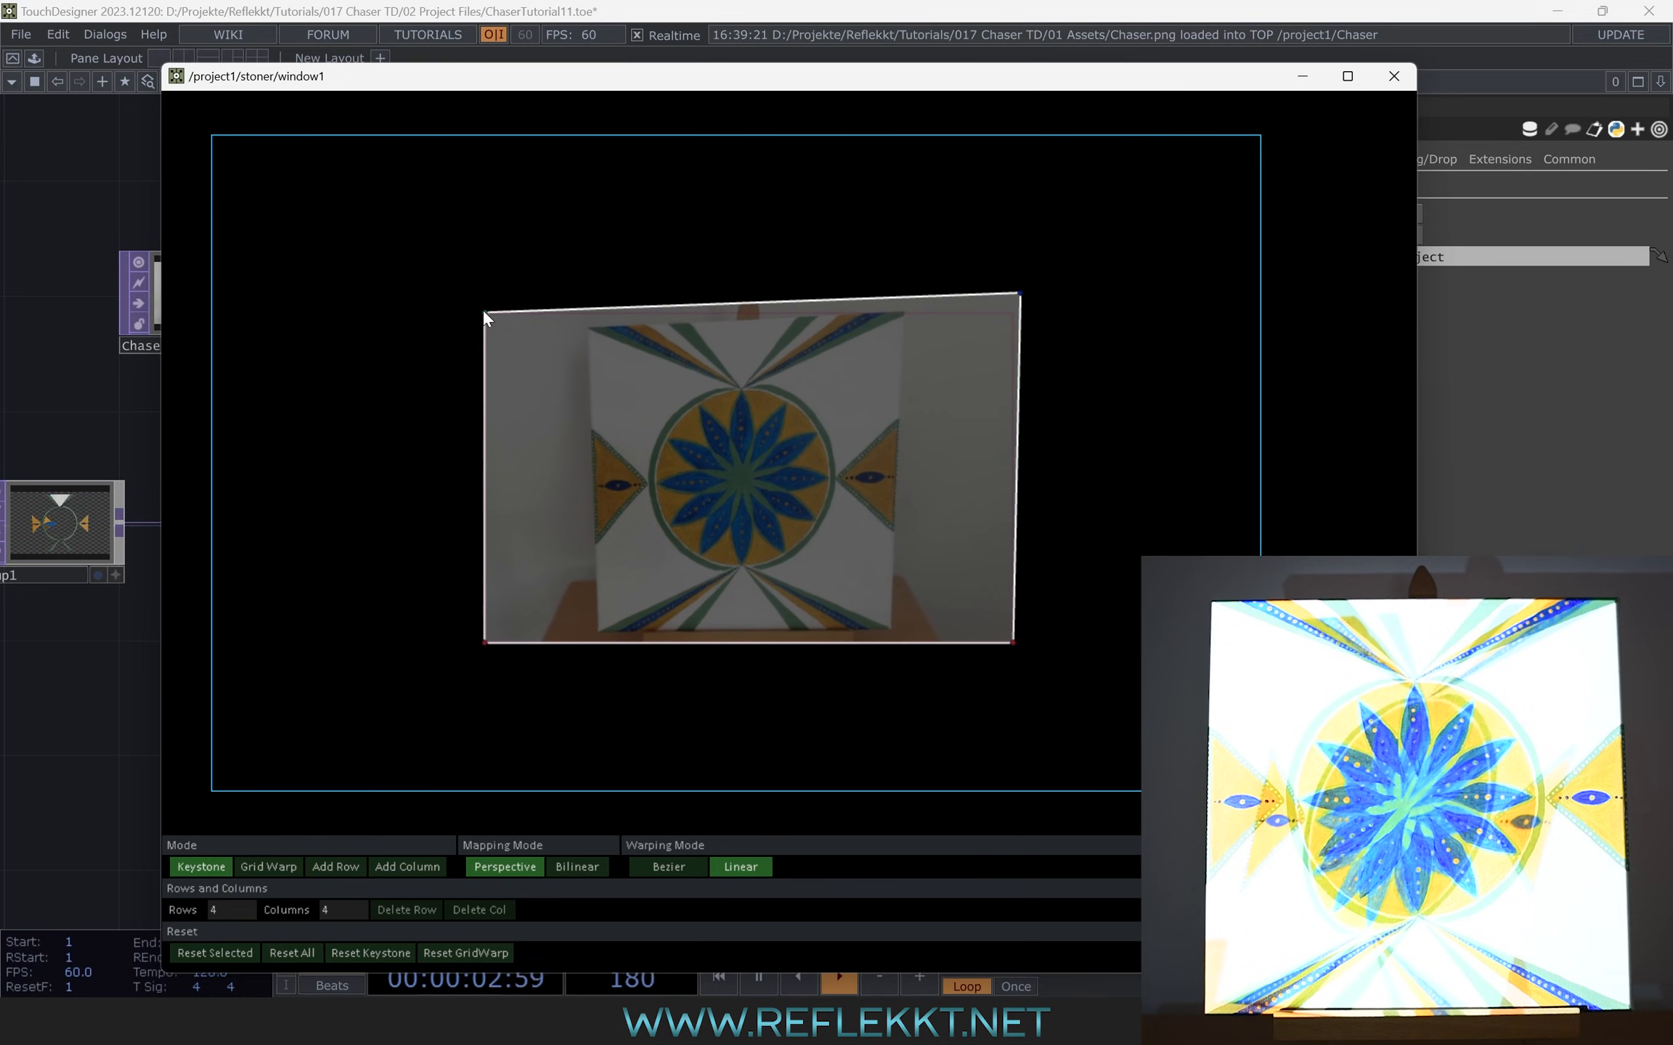
{"action": "left_click_drag", "start_coordinate": [483, 312], "coordinate": [334, 286]}
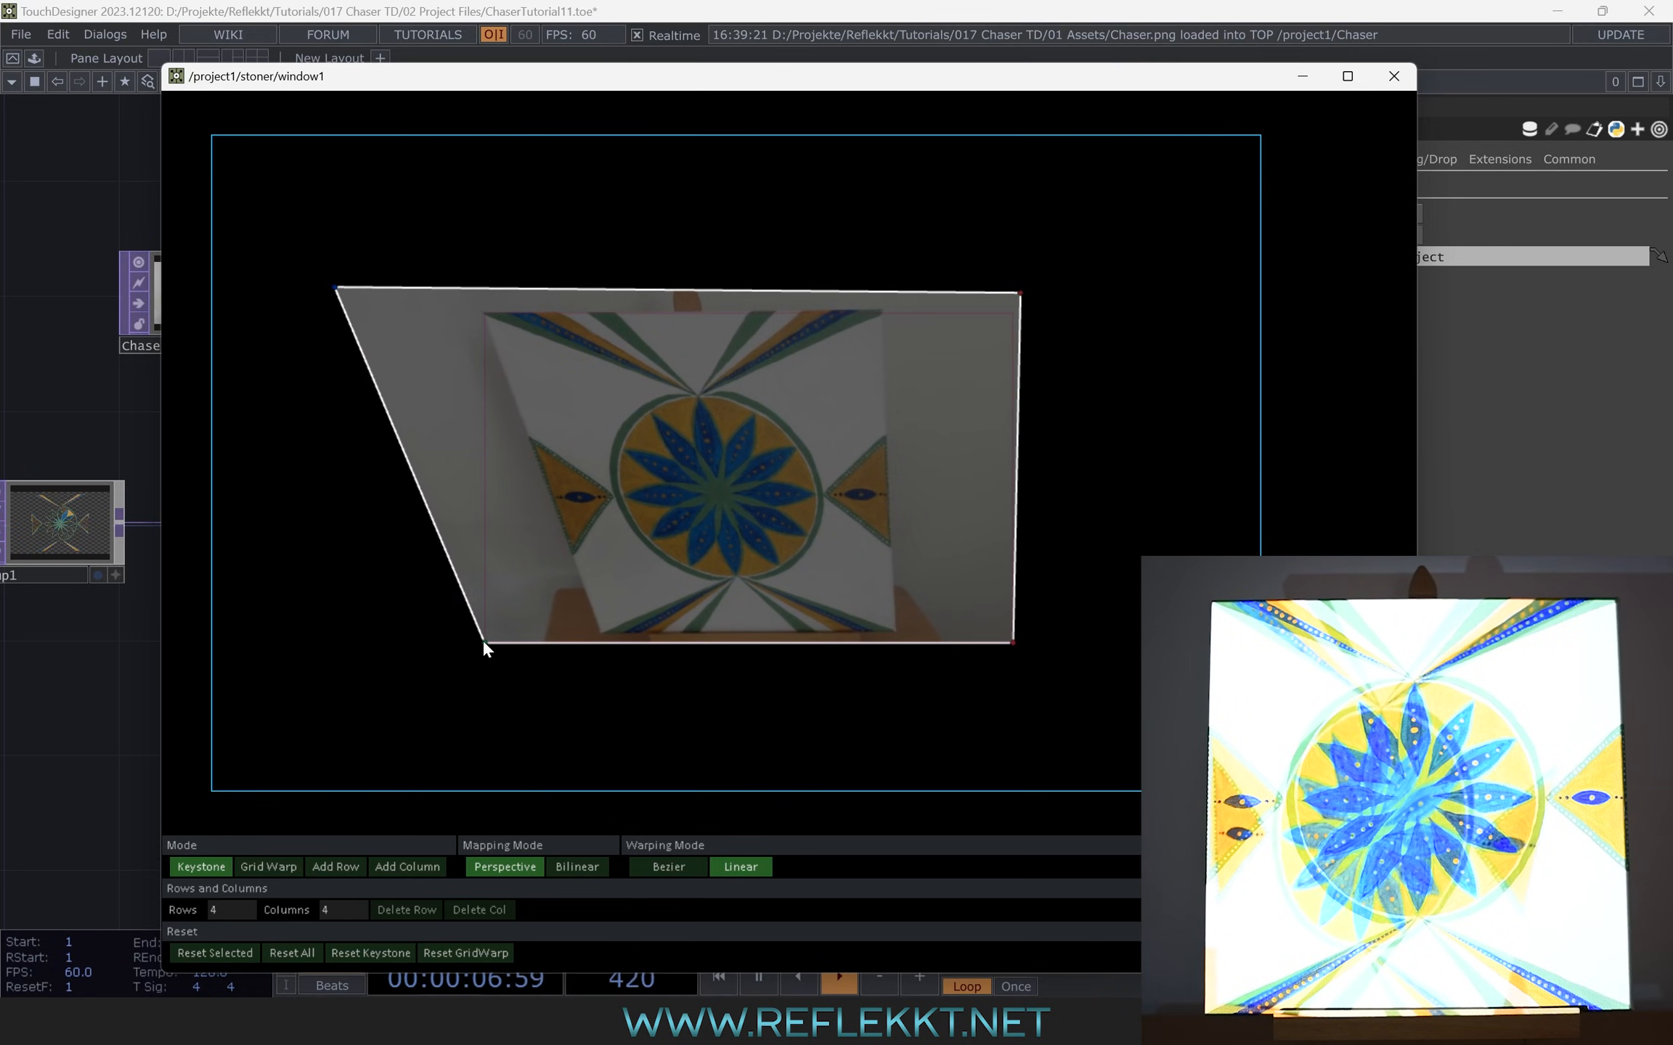
{"action": "mouse_move", "coordinate": [482, 641]}
{"action": "left_mouse_down"}
{"action": "mouse_move", "coordinate": [381, 662]}
{"action": "mouse_move", "coordinate": [480, 630]}
{"action": "mouse_move", "coordinate": [489, 643]}
{"action": "mouse_move", "coordinate": [459, 654]}
{"action": "left_mouse_up"}
{"action": "left_click_drag", "start_coordinate": [1013, 643], "coordinate": [1160, 614]}
Fine-tune all four keystone corners until the projected image lines up with the painting, and close the stoner window
{"action": "left_click_drag", "start_coordinate": [1020, 293], "coordinate": [1016, 305]}
{"action": "left_click_drag", "start_coordinate": [459, 654], "coordinate": [399, 669]}
{"action": "left_click_drag", "start_coordinate": [334, 287], "coordinate": [328, 294]}
{"action": "left_click_drag", "start_coordinate": [399, 670], "coordinate": [388, 672]}
{"action": "left_click_drag", "start_coordinate": [328, 294], "coordinate": [319, 291]}
{"action": "left_click_drag", "start_coordinate": [1016, 305], "coordinate": [1020, 304]}
{"action": "left_click_drag", "start_coordinate": [1164, 610], "coordinate": [1166, 610]}
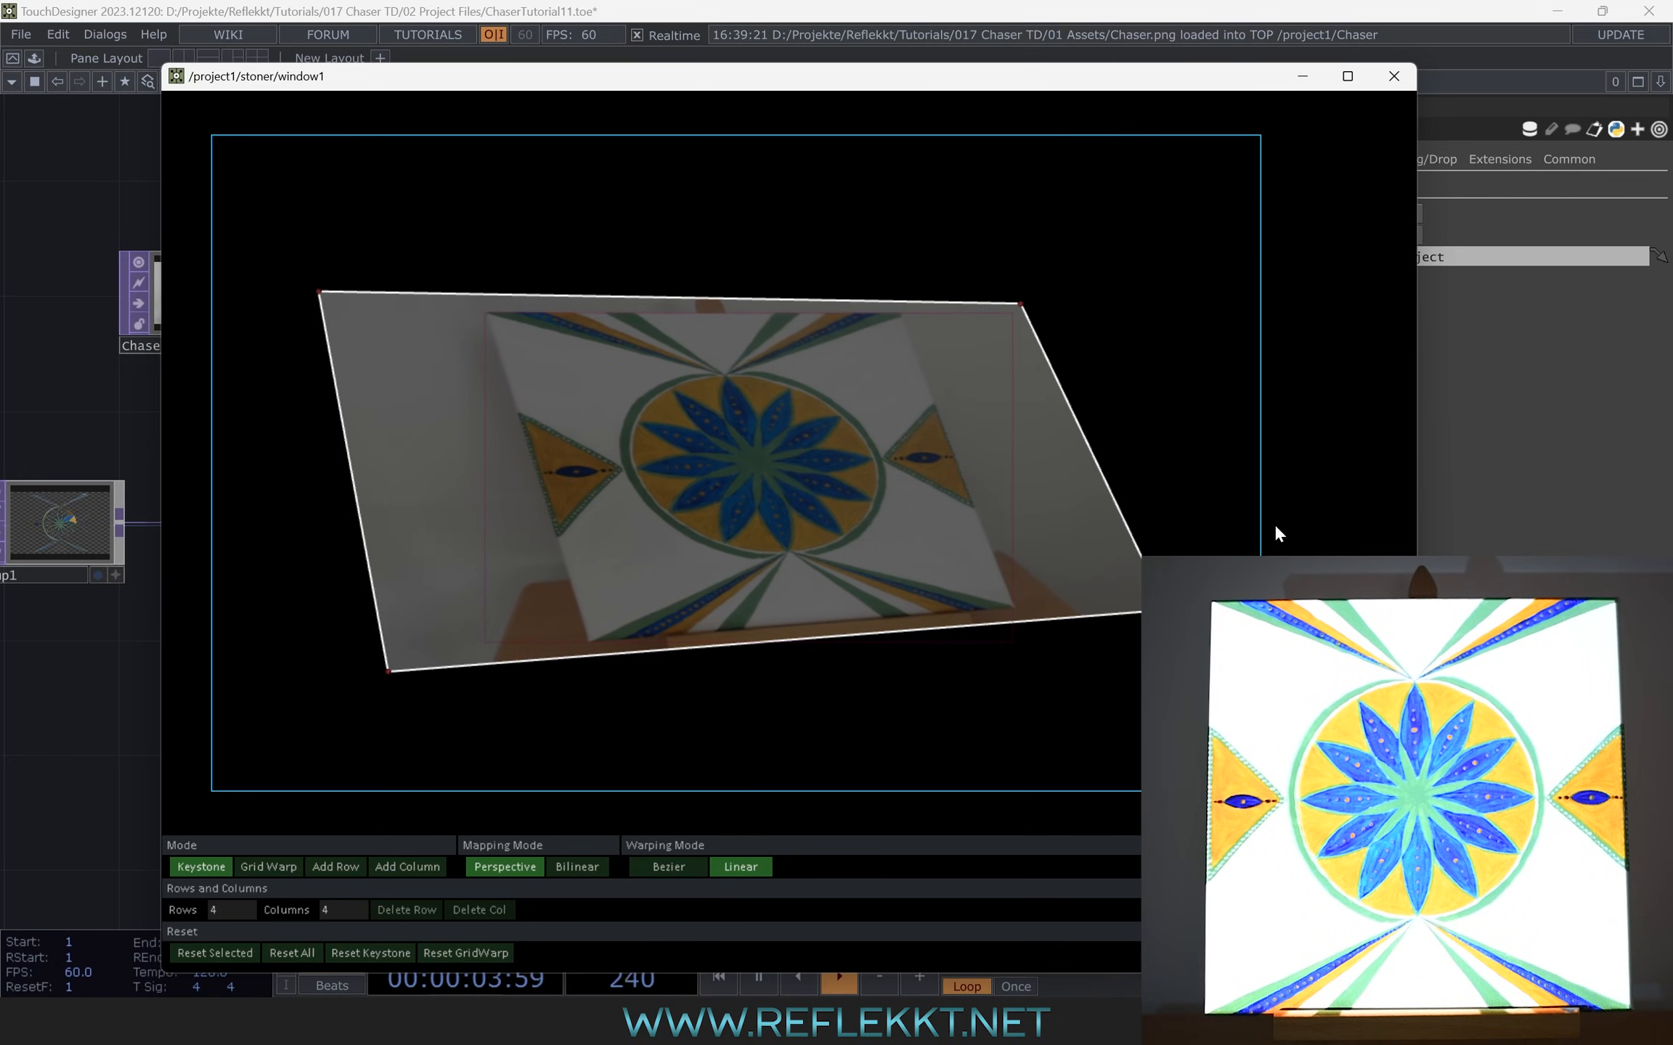
{"action": "left_click", "coordinate": [1395, 76]}
Reopen kantanMapper's edit window, switch its output off and close the edit window
{"action": "left_click_drag", "start_coordinate": [1016, 390], "coordinate": [678, 391]}
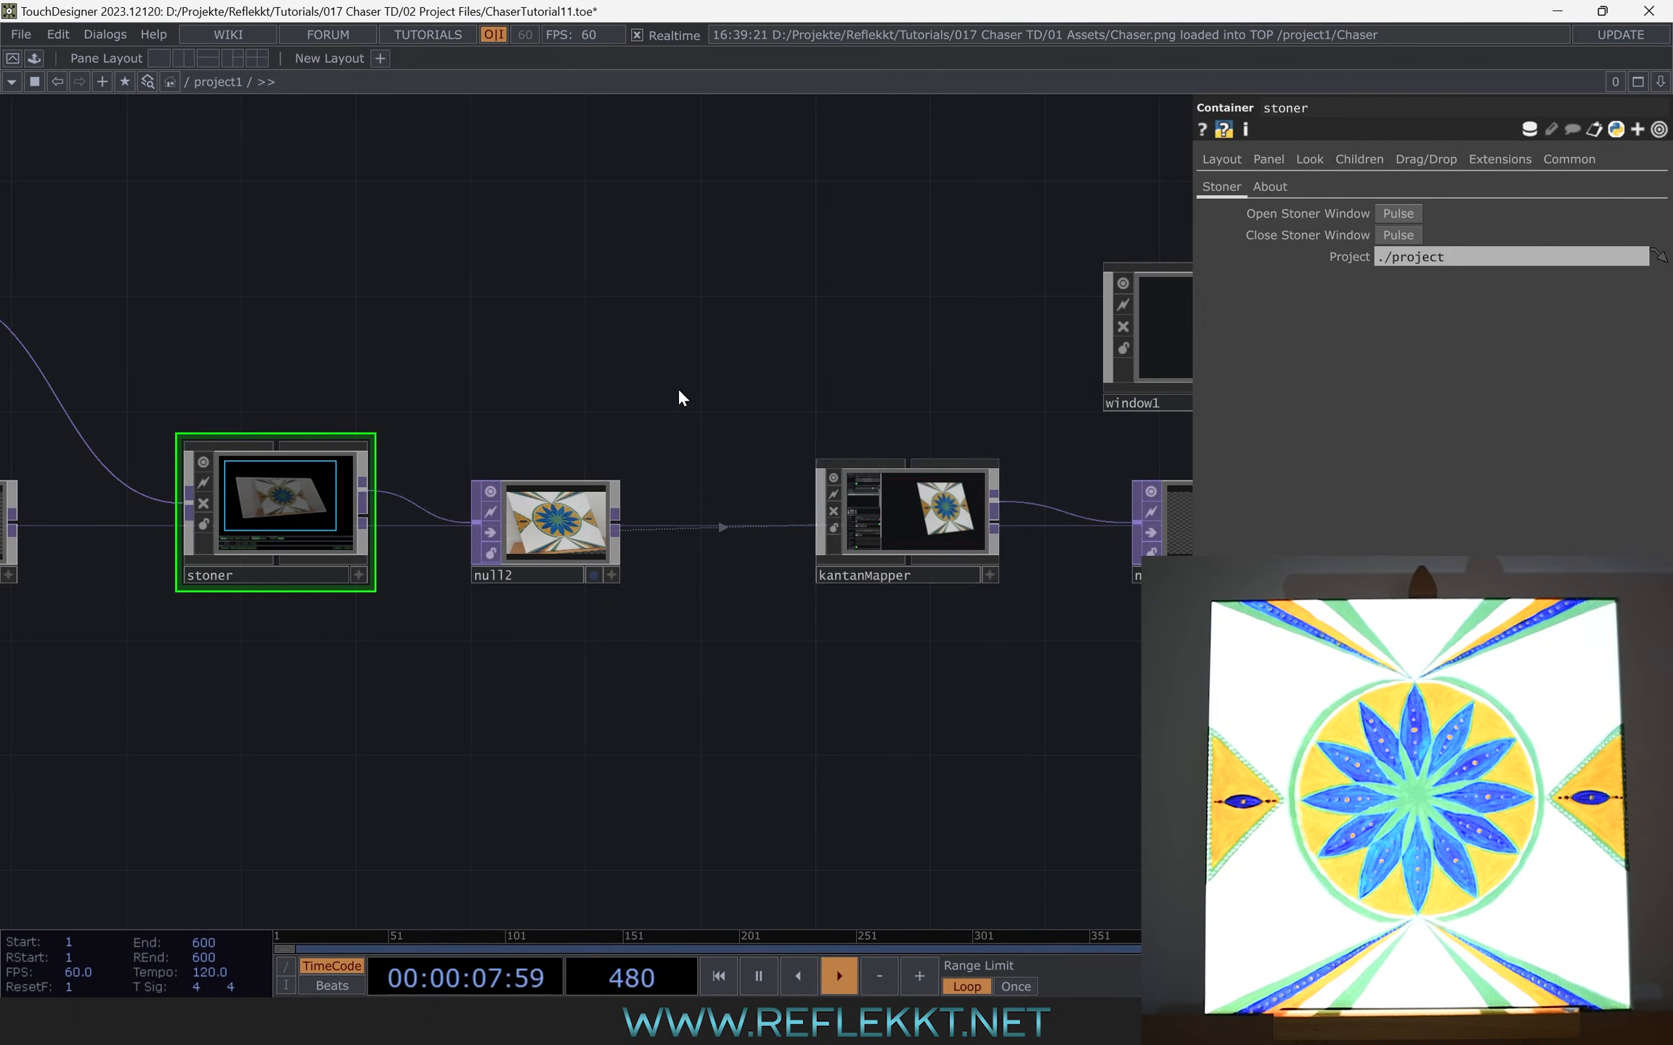
{"action": "left_click", "coordinate": [936, 515]}
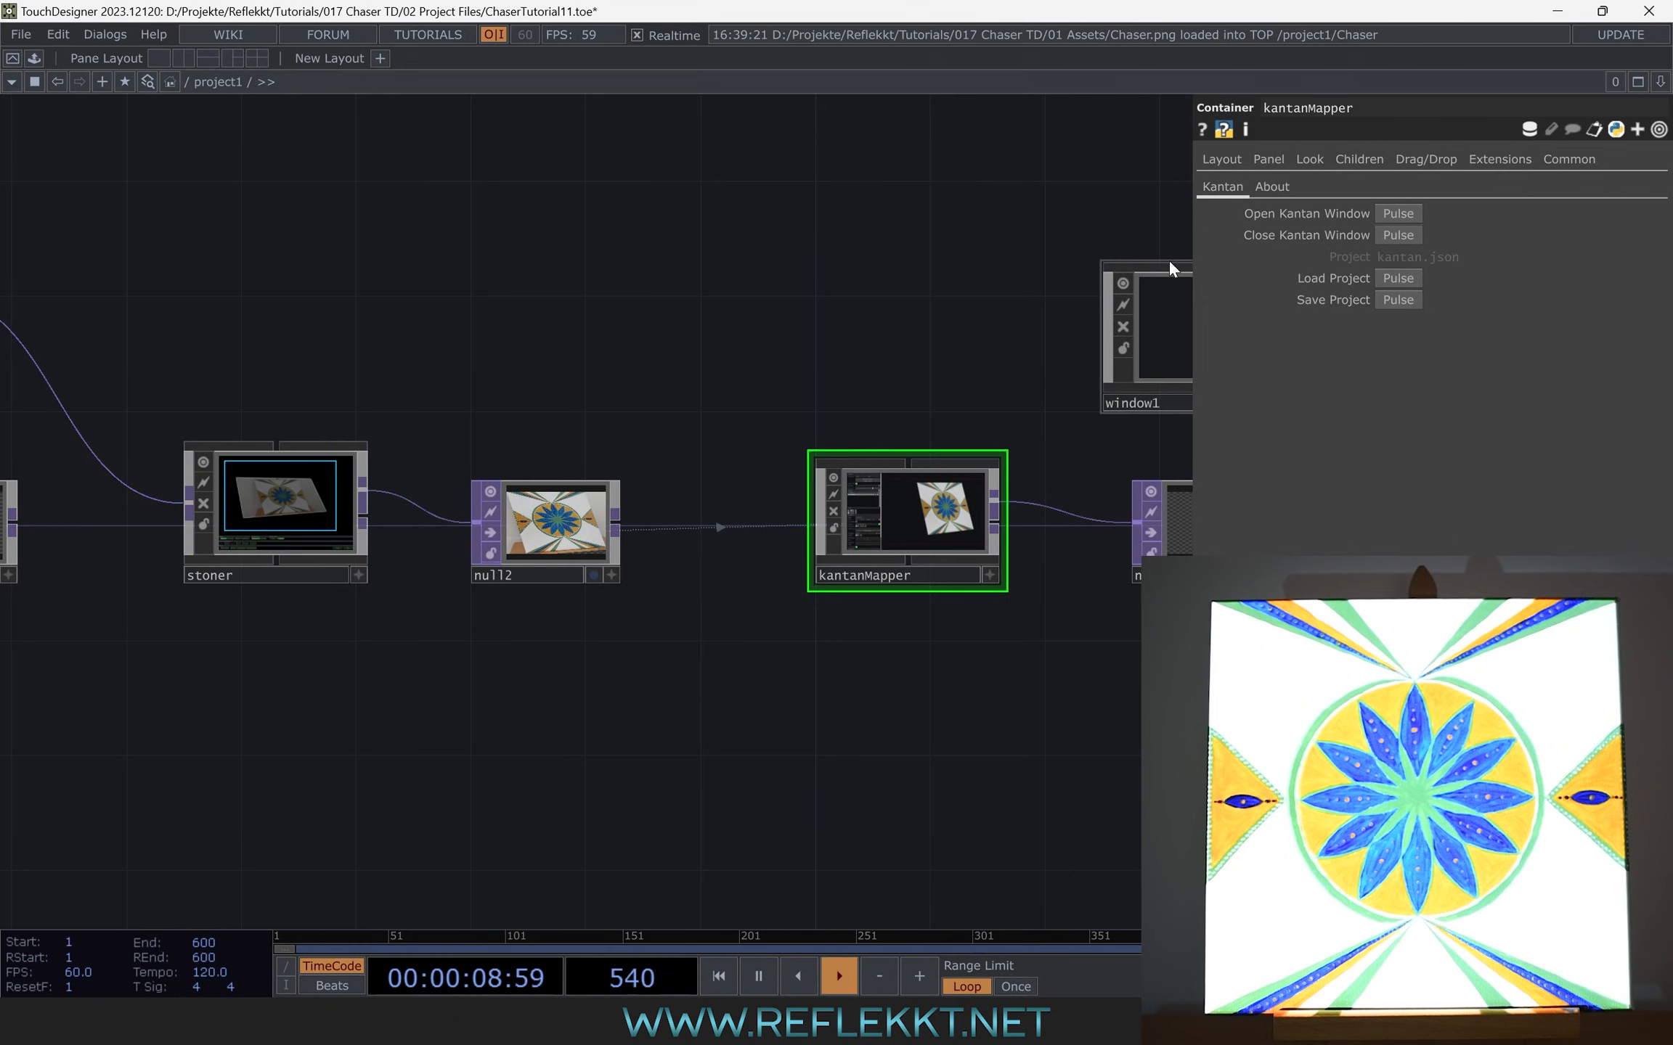
{"action": "left_click", "coordinate": [1396, 213]}
{"action": "left_click_drag", "start_coordinate": [415, 513], "coordinate": [717, 253]}
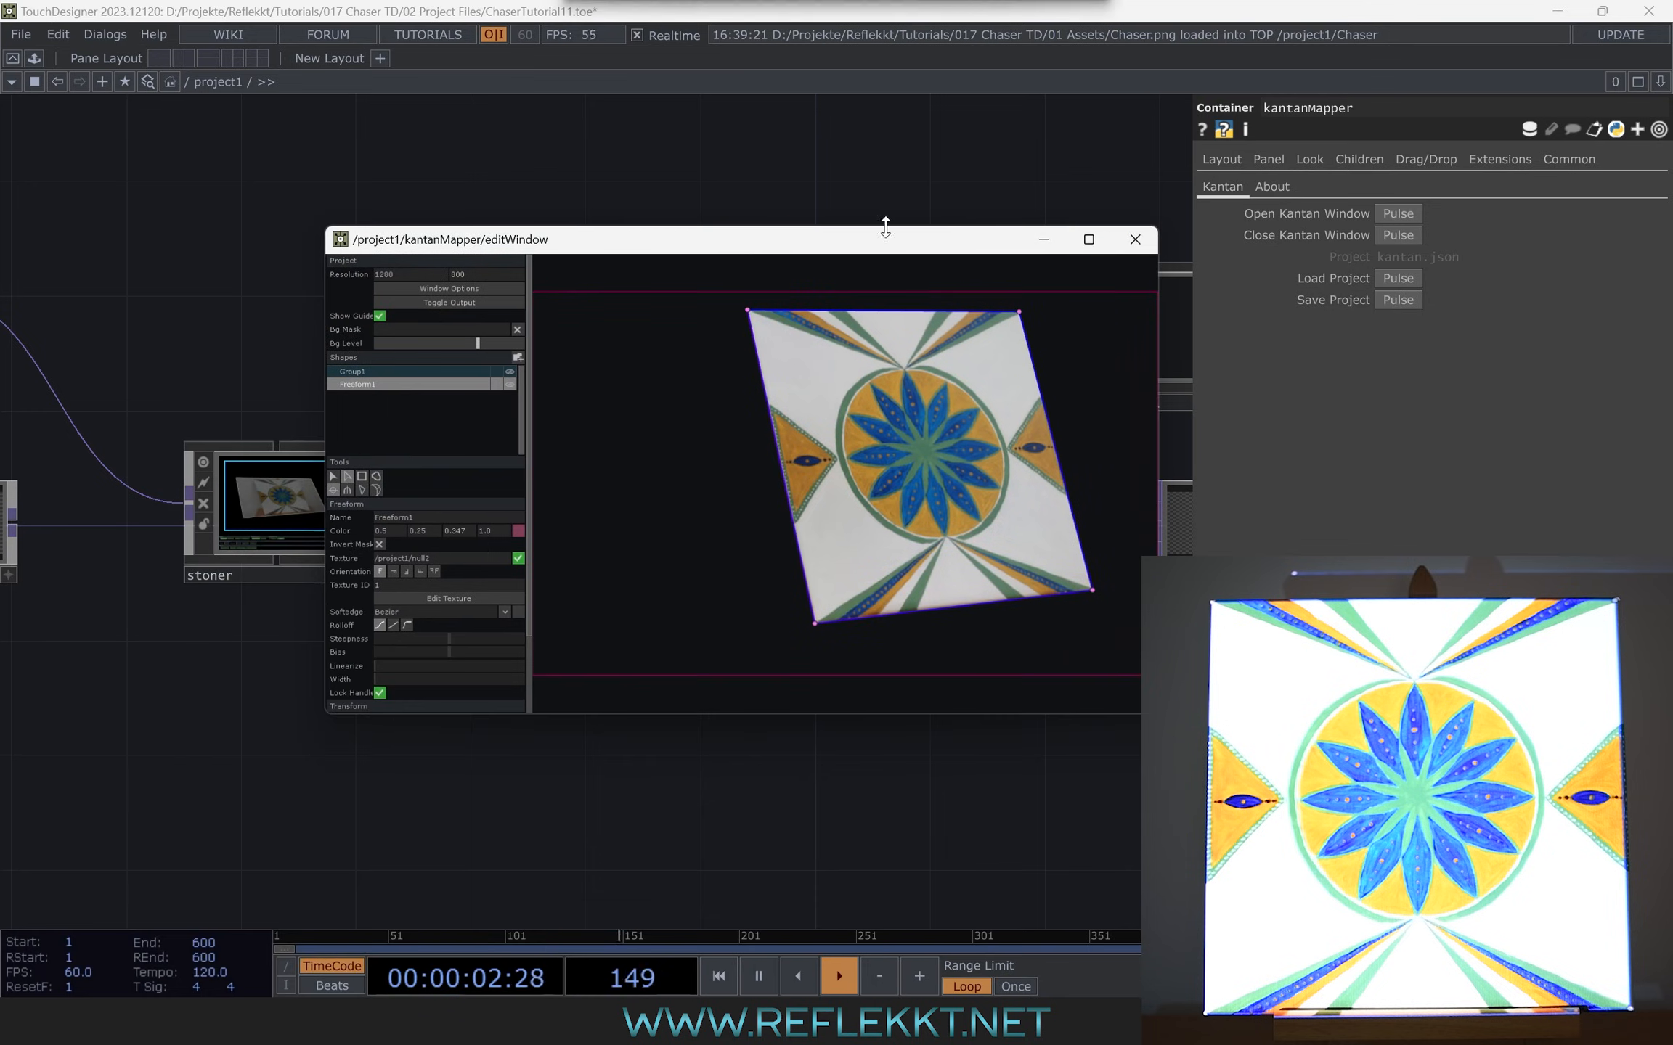
{"action": "left_click", "coordinate": [445, 301]}
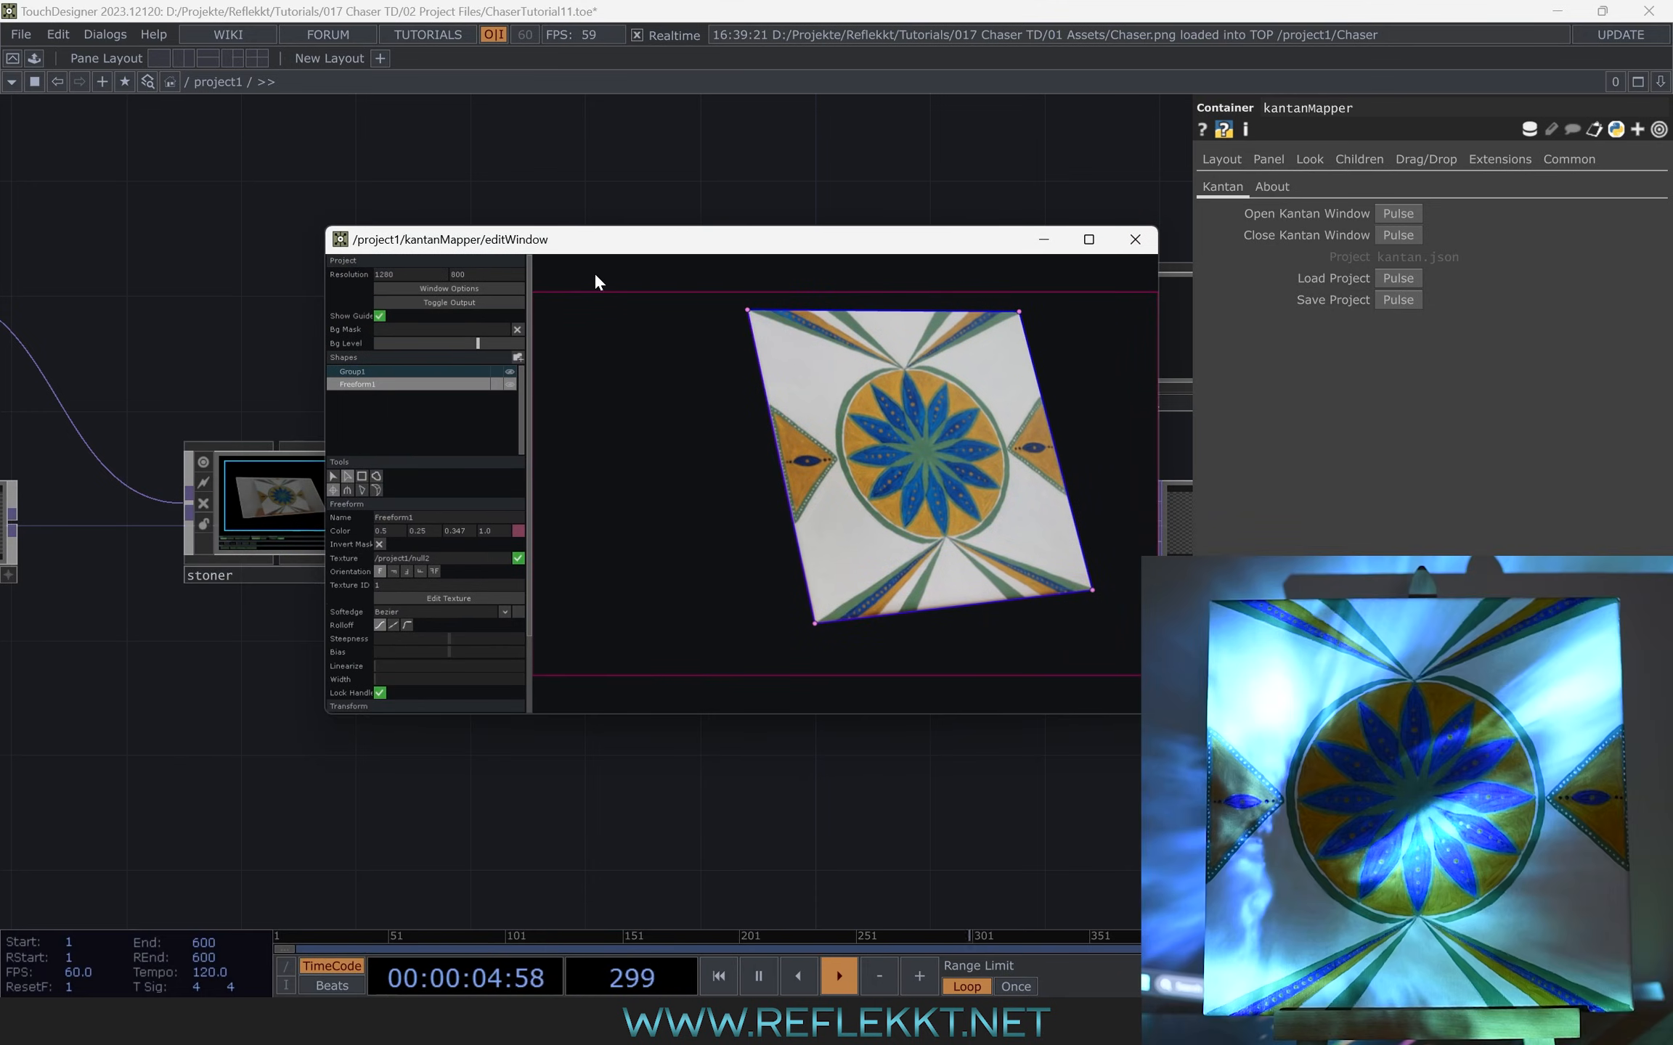
{"action": "left_click", "coordinate": [1121, 243]}
Assign null3 as the window operator of window1
{"action": "left_click_drag", "start_coordinate": [728, 282], "coordinate": [365, 303]}
{"action": "left_click", "coordinate": [815, 420]}
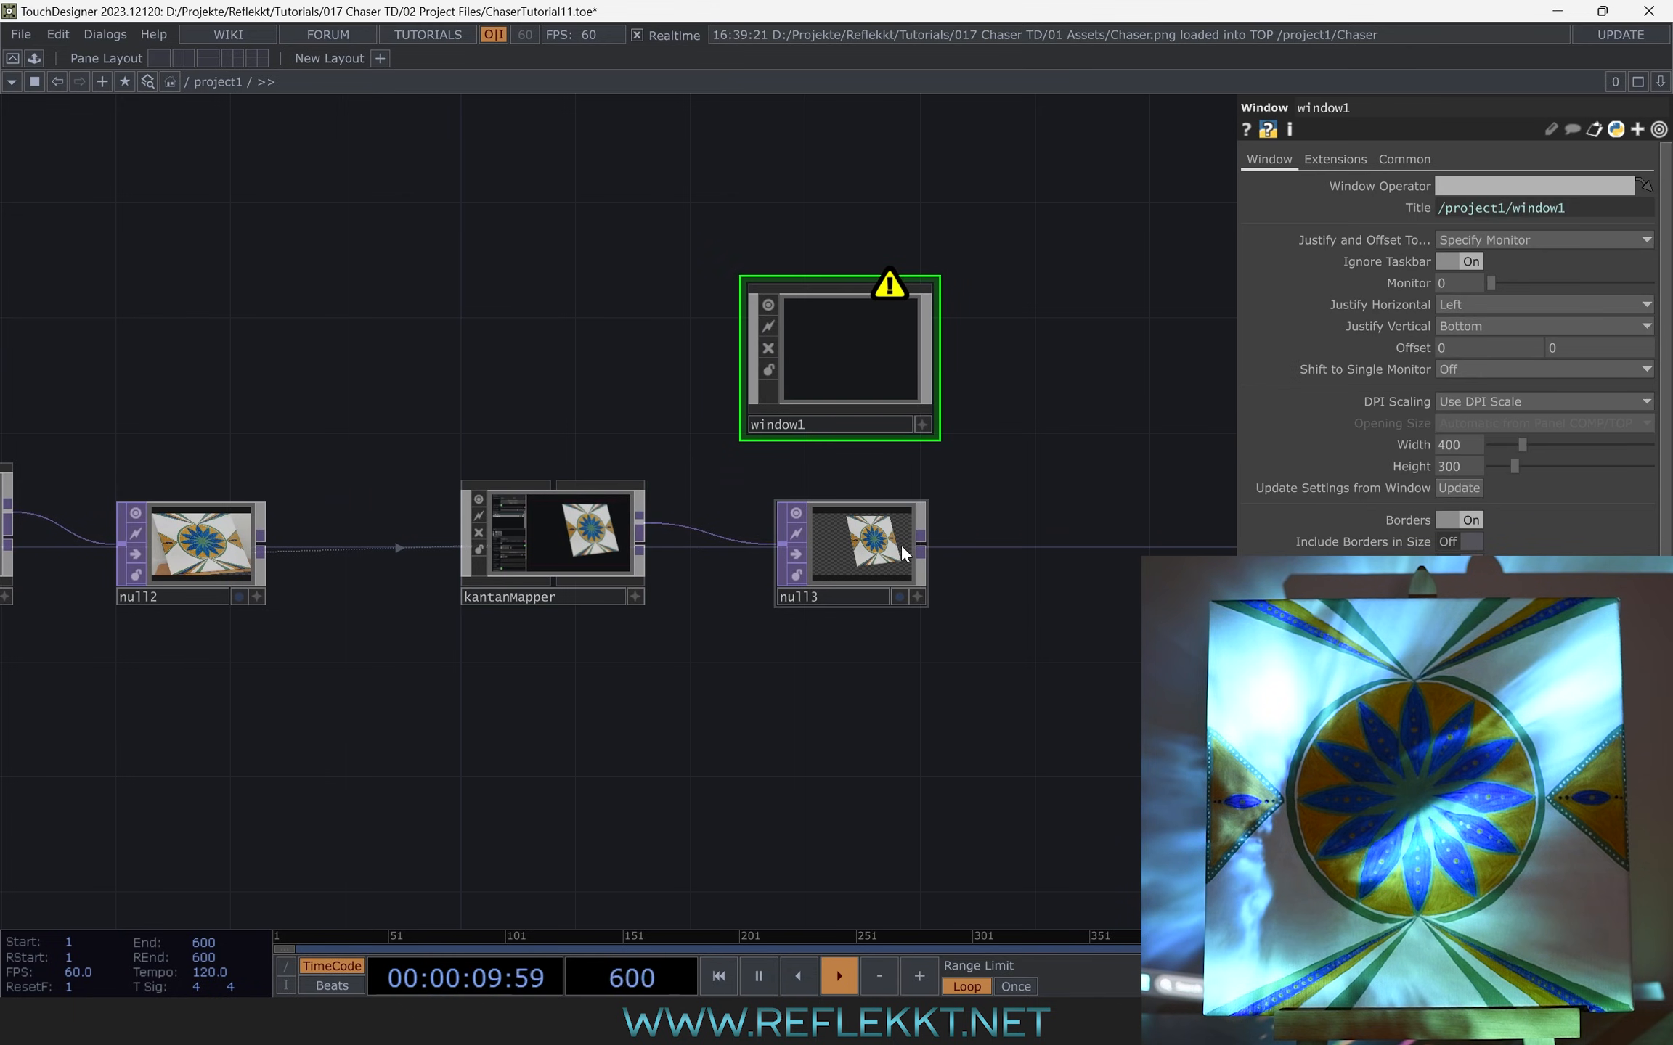
{"action": "scroll", "coordinate": [902, 554], "scroll_direction": "up", "scroll_amount": 3}
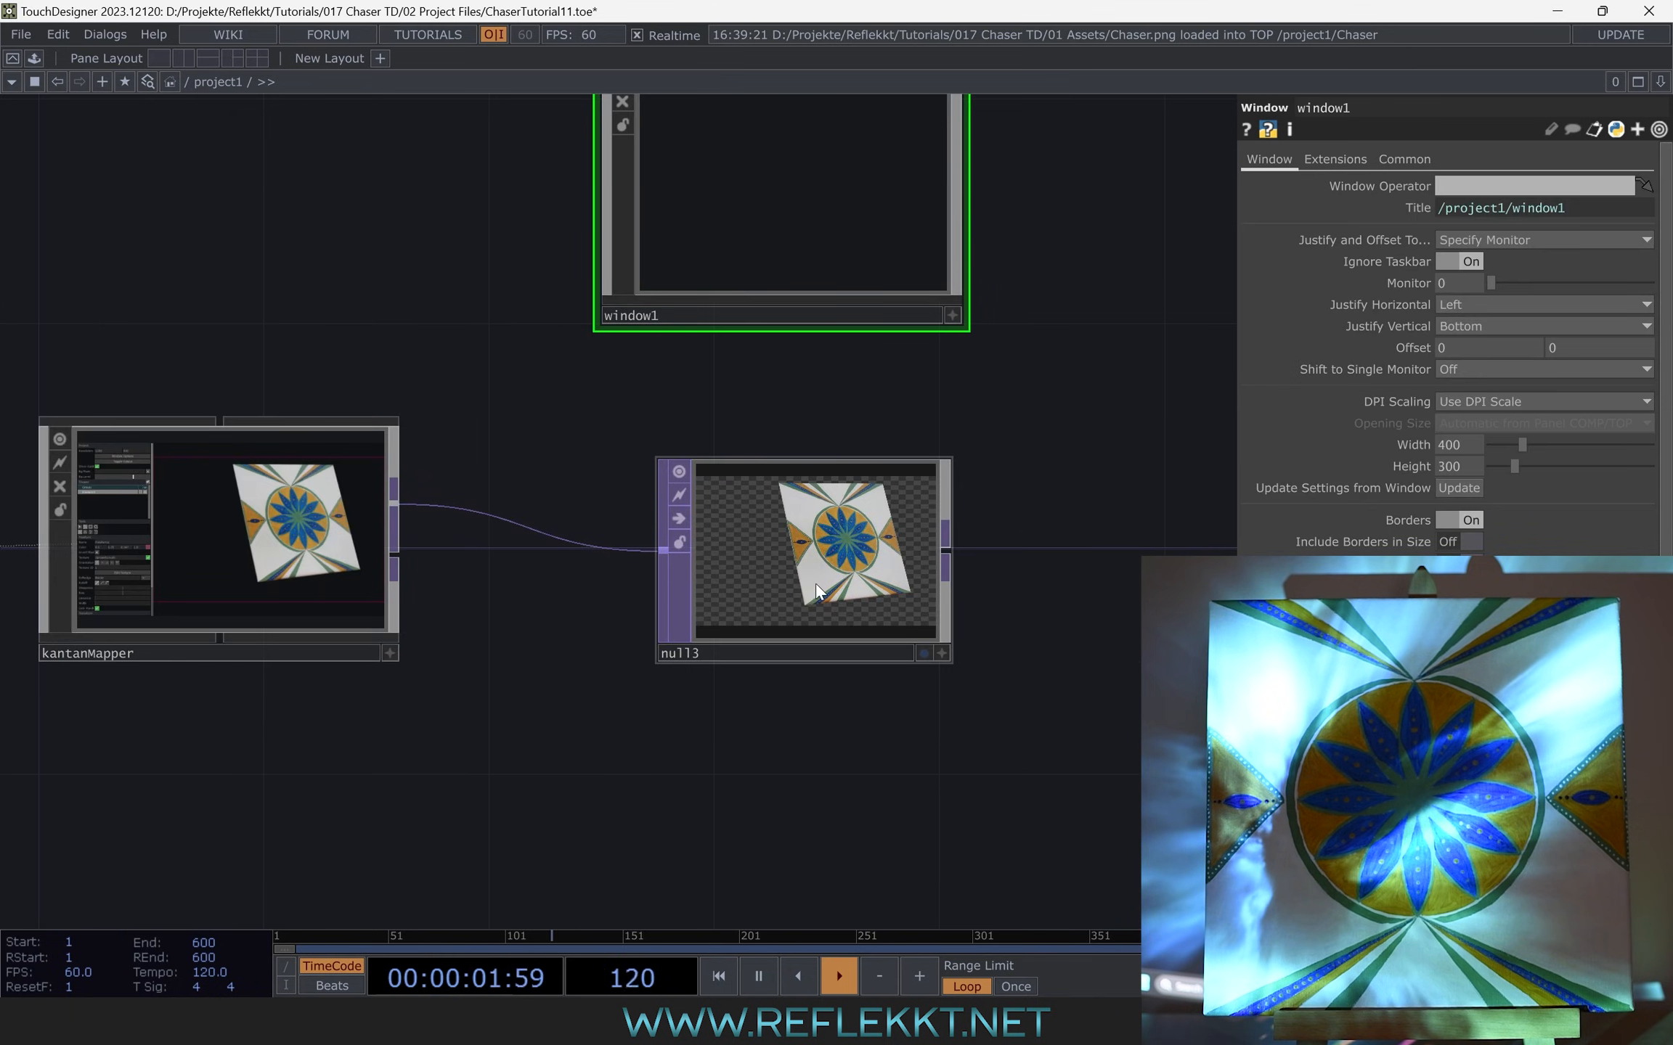
{"action": "scroll", "coordinate": [817, 590], "scroll_direction": "down", "scroll_amount": 2}
{"action": "left_click_drag", "start_coordinate": [847, 551], "coordinate": [1532, 186]}
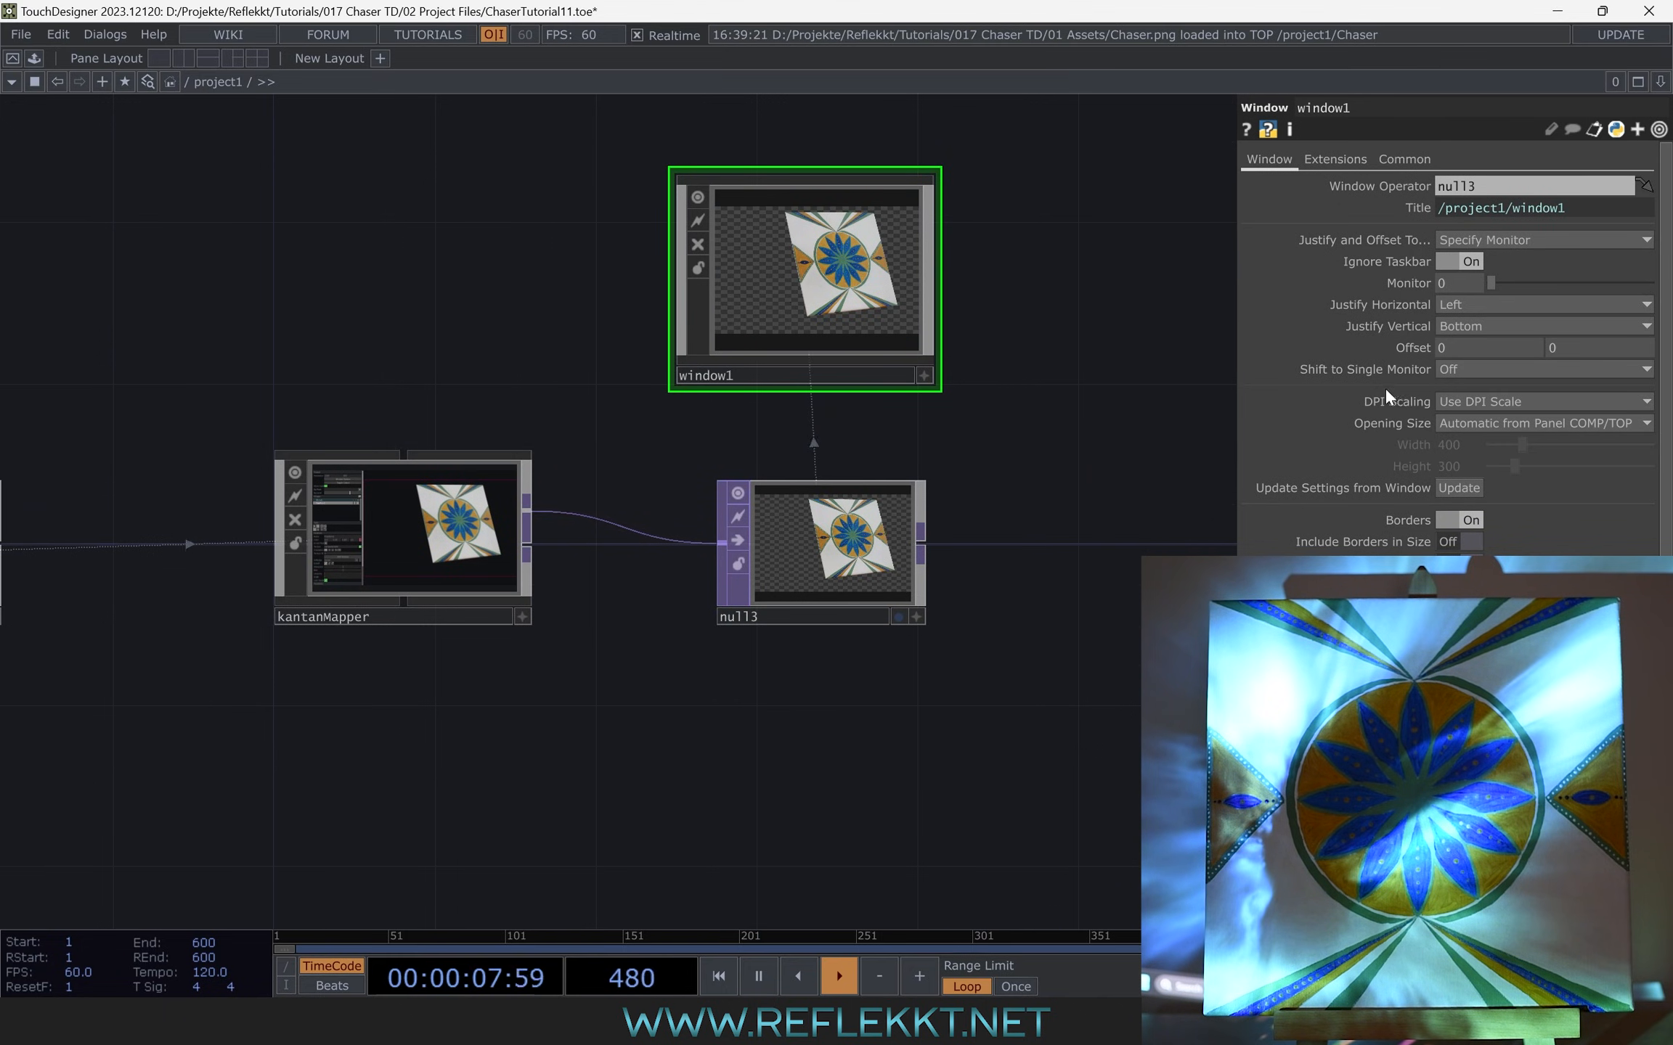
Set window1 to monitor 2 with borders off and always on top, and open its output on the projector
{"action": "left_click_drag", "start_coordinate": [1495, 278], "coordinate": [1527, 283]}
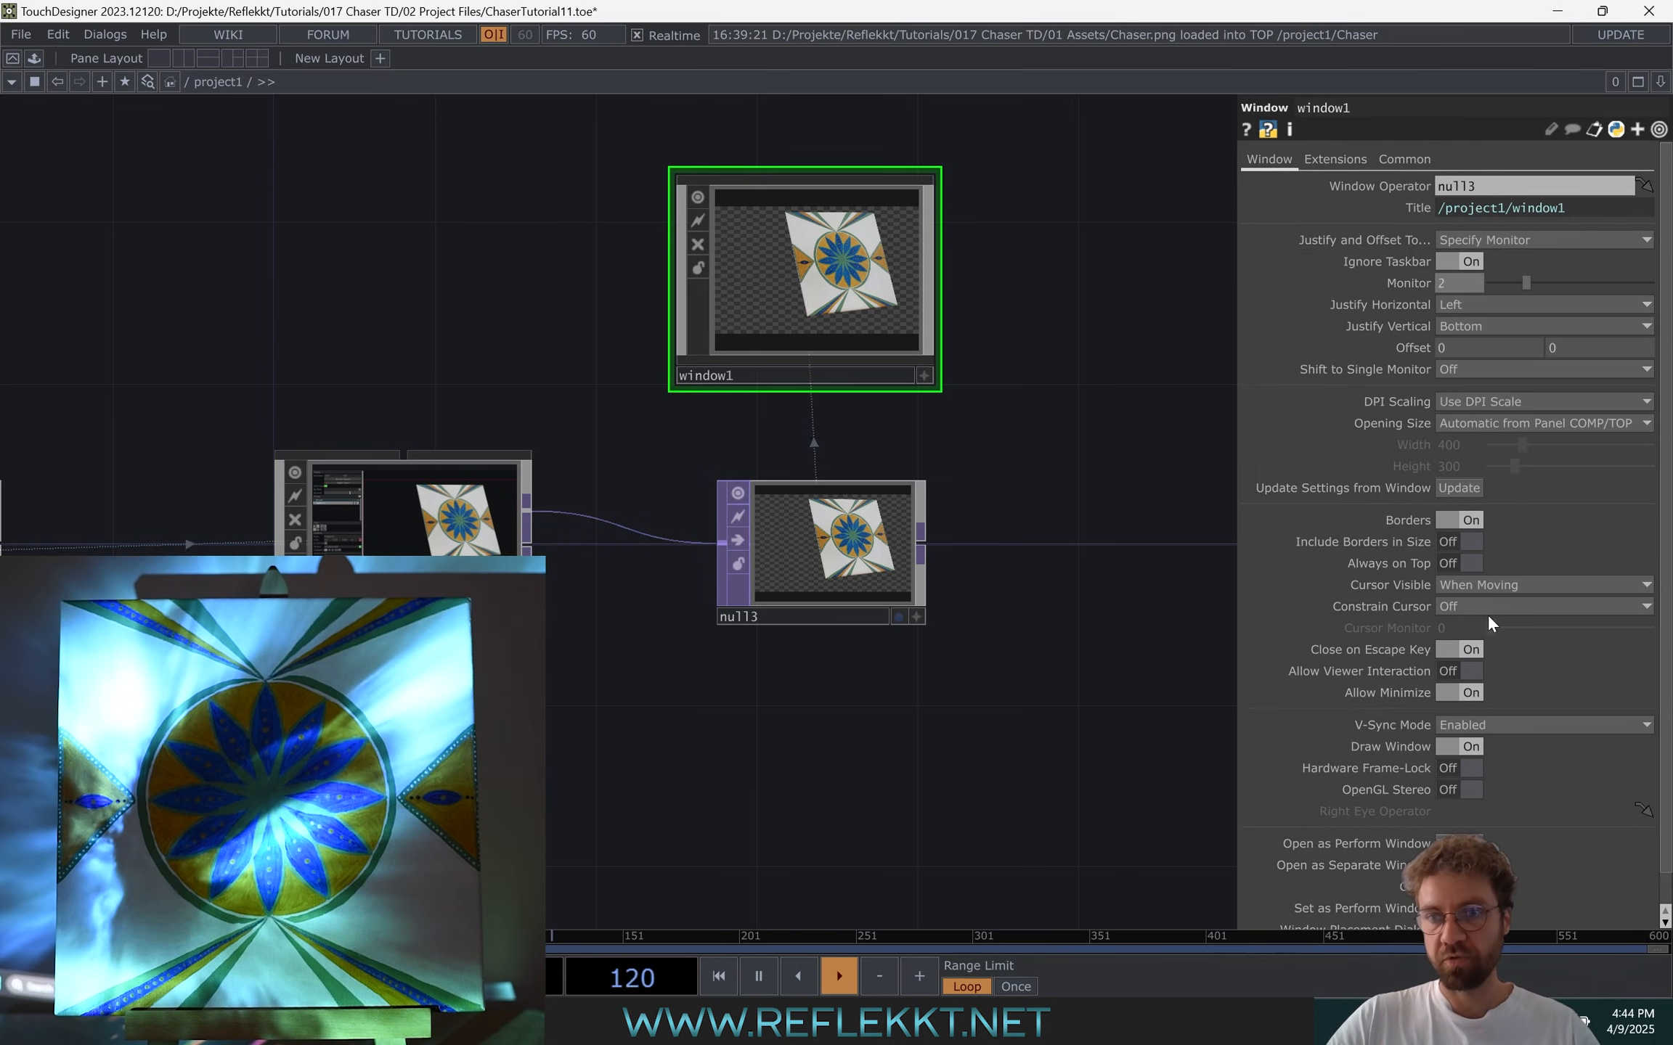
{"action": "left_click", "coordinate": [1452, 516]}
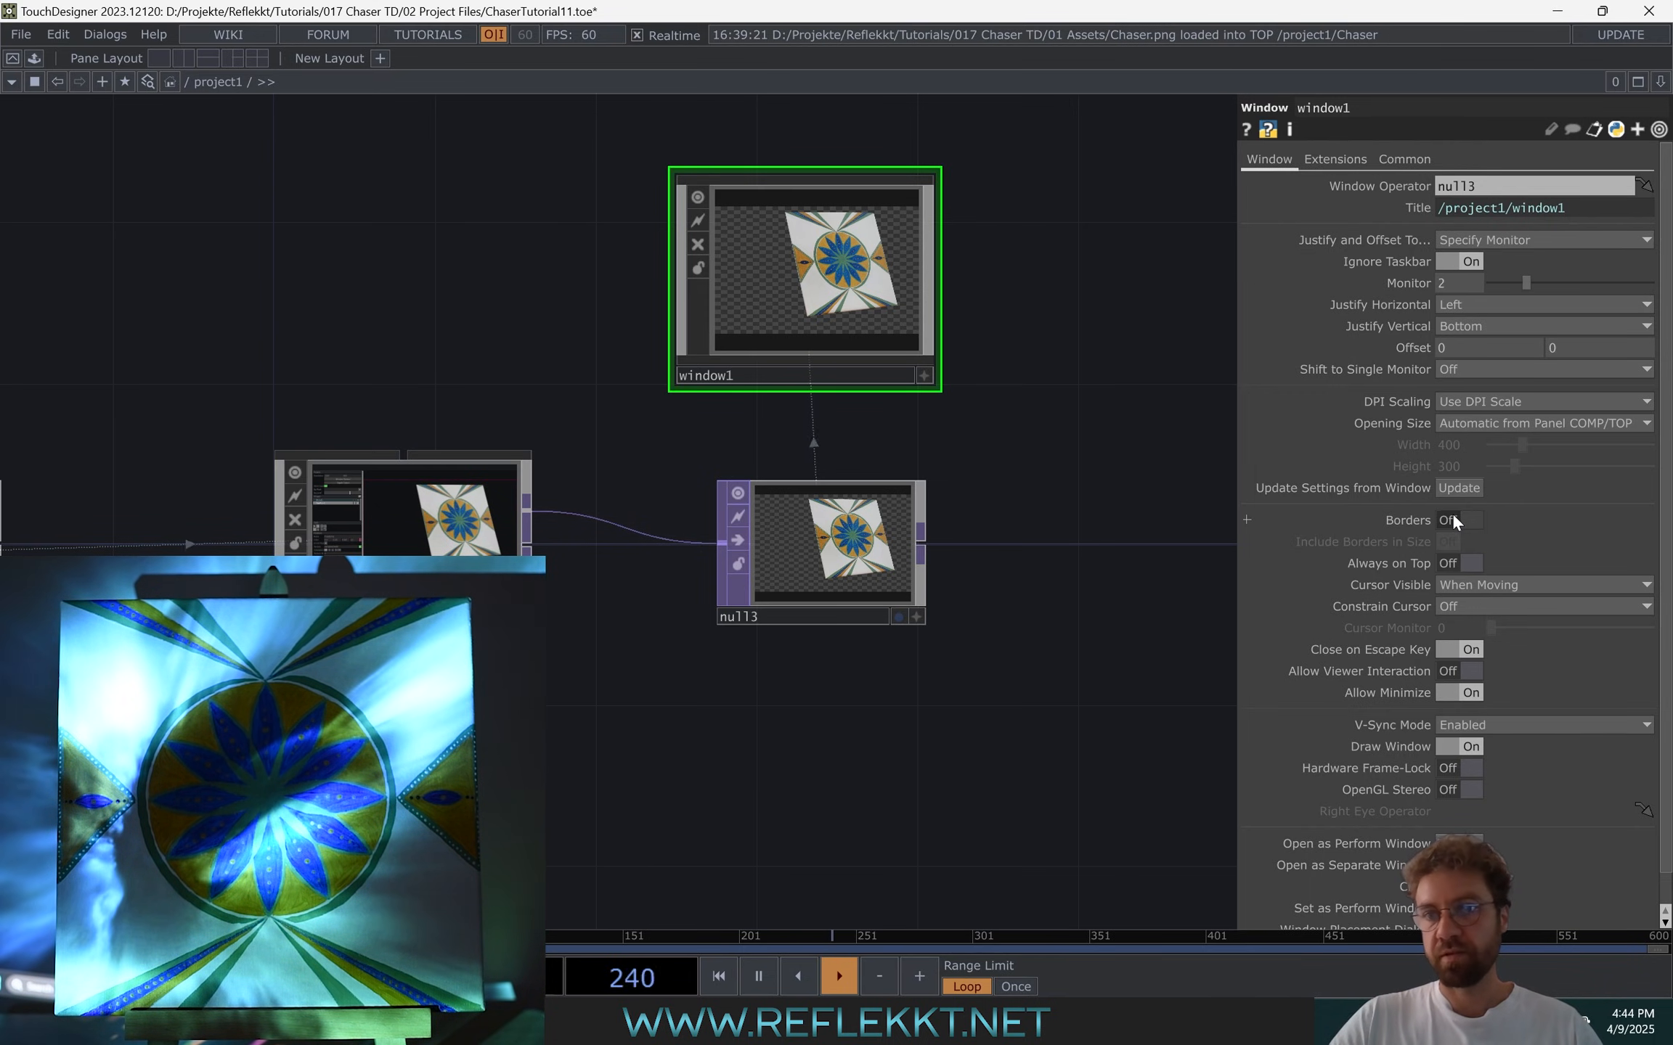
{"action": "left_click", "coordinate": [1462, 563]}
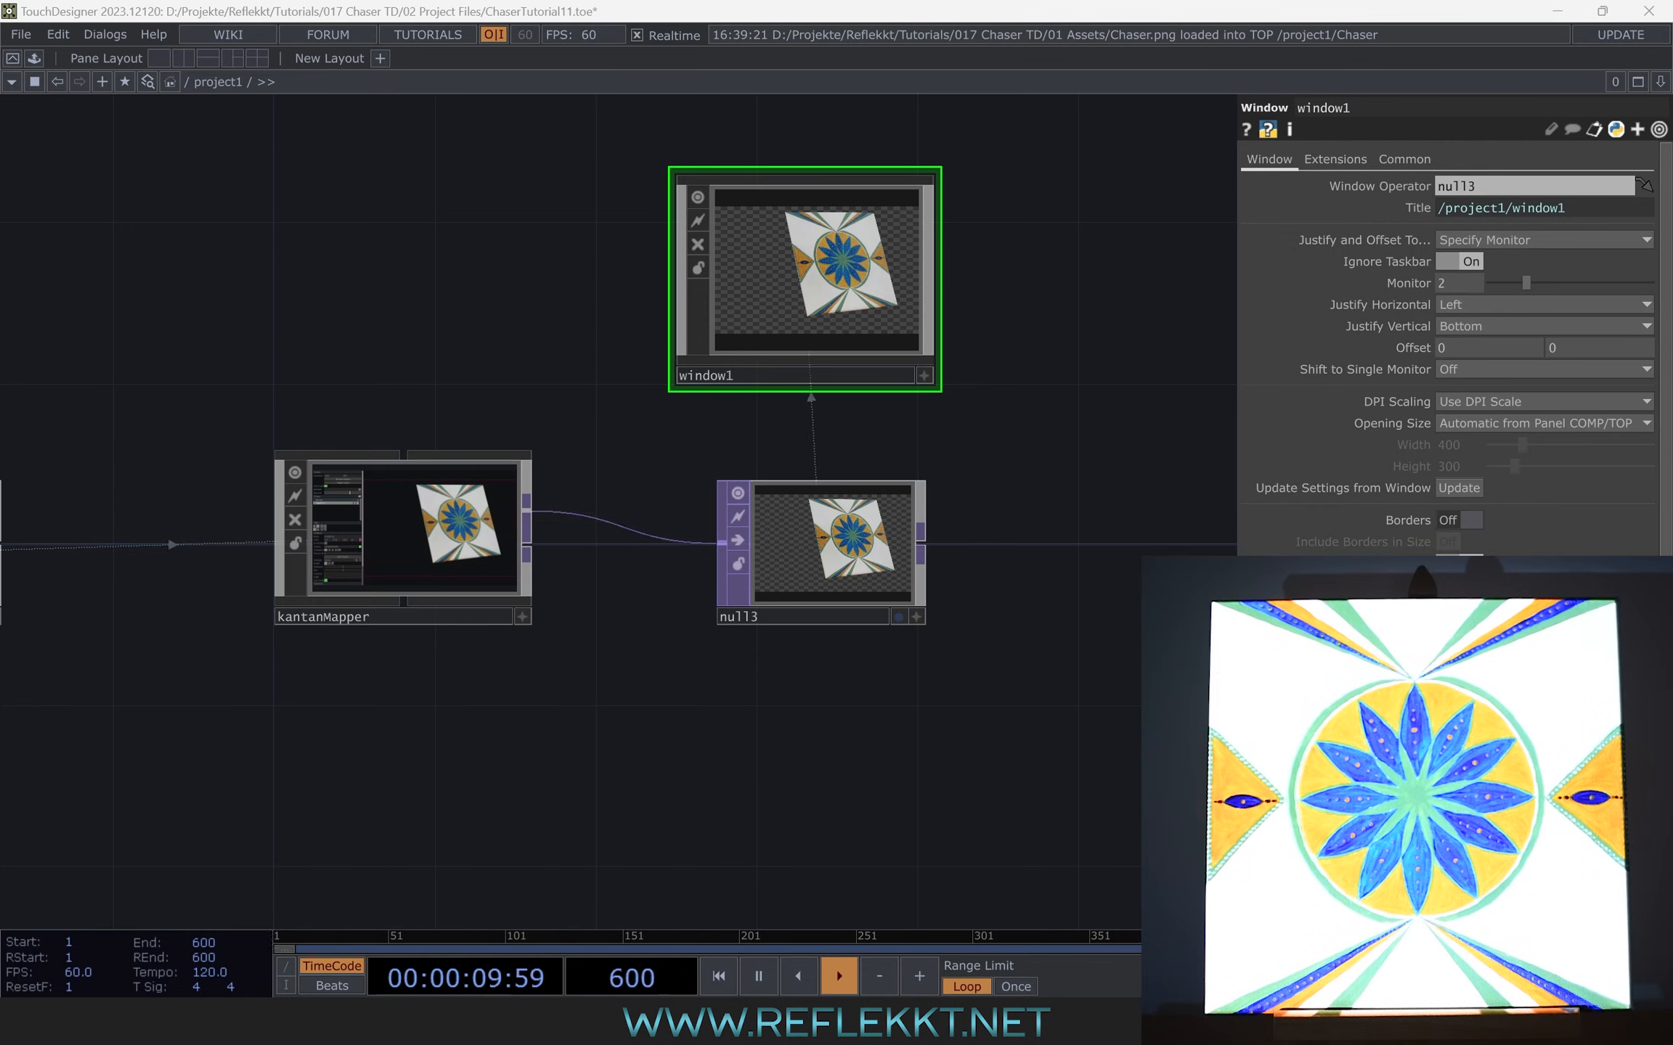
Connect null1 to stoner's input in place of the Chaser image so the chaser animation is projected
{"action": "scroll", "coordinate": [846, 739], "scroll_direction": "down", "scroll_amount": 5}
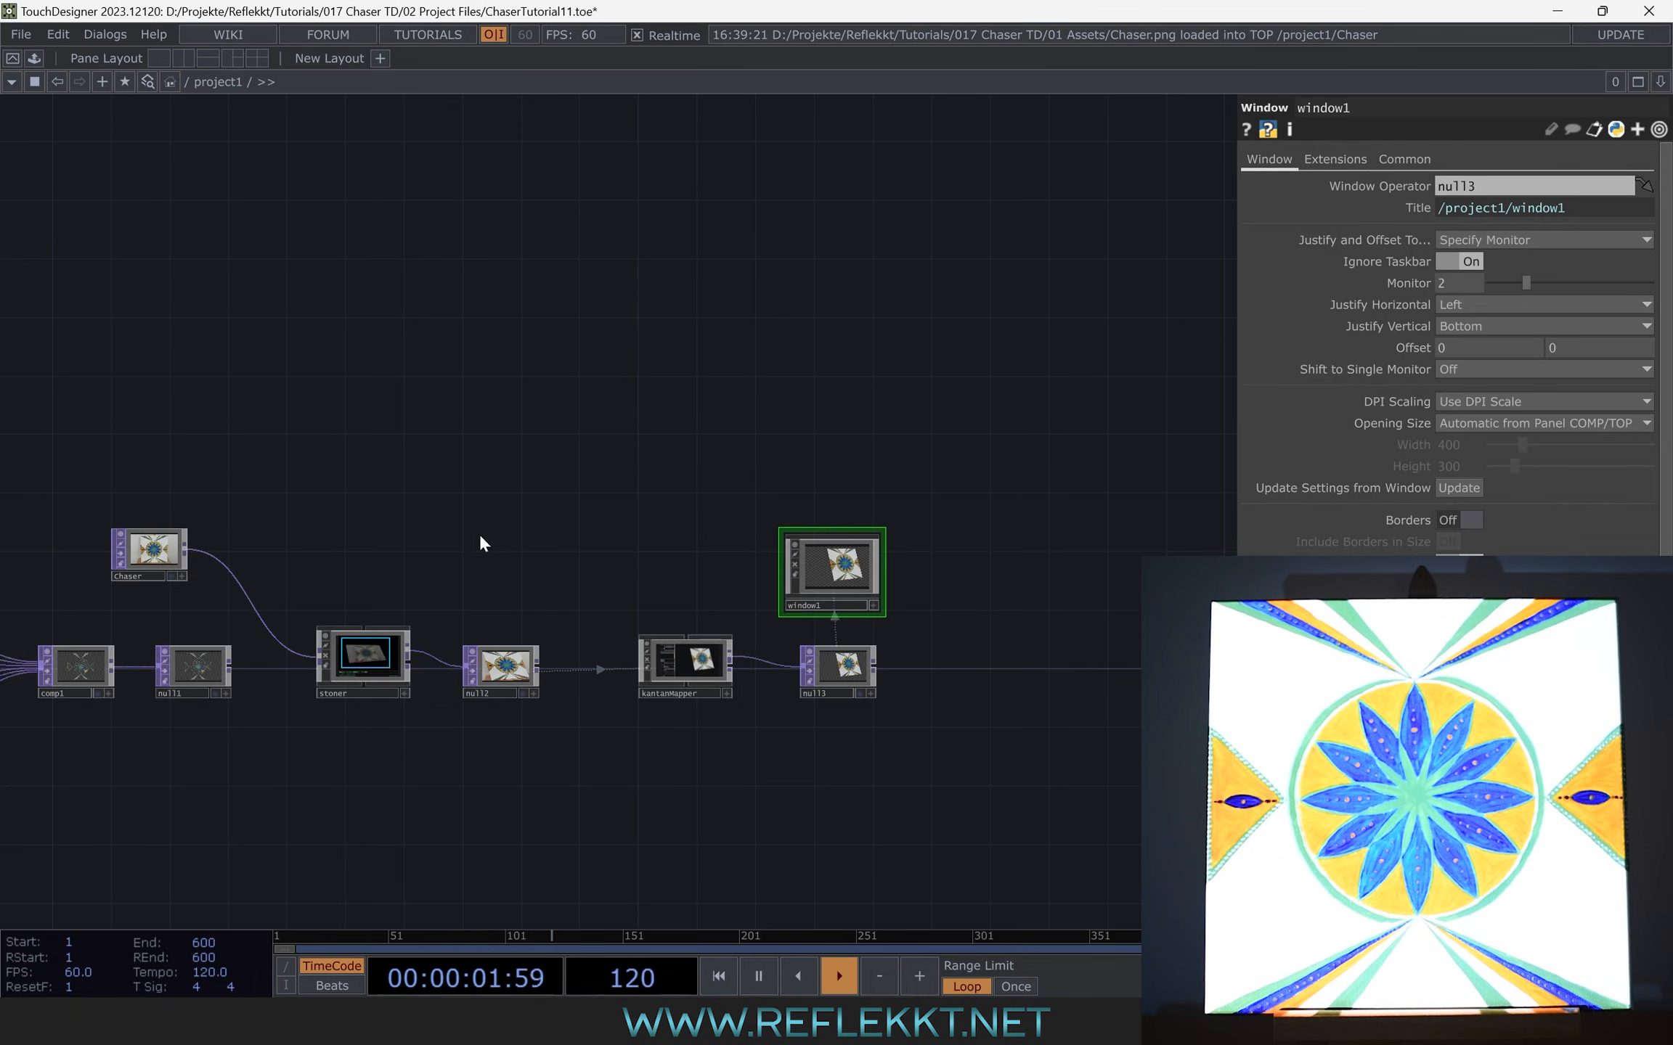
{"action": "left_click_drag", "start_coordinate": [478, 545], "coordinate": [836, 559]}
{"action": "scroll", "coordinate": [719, 607], "scroll_direction": "up", "scroll_amount": 4}
{"action": "scroll", "coordinate": [549, 701], "scroll_direction": "up", "scroll_amount": 3}
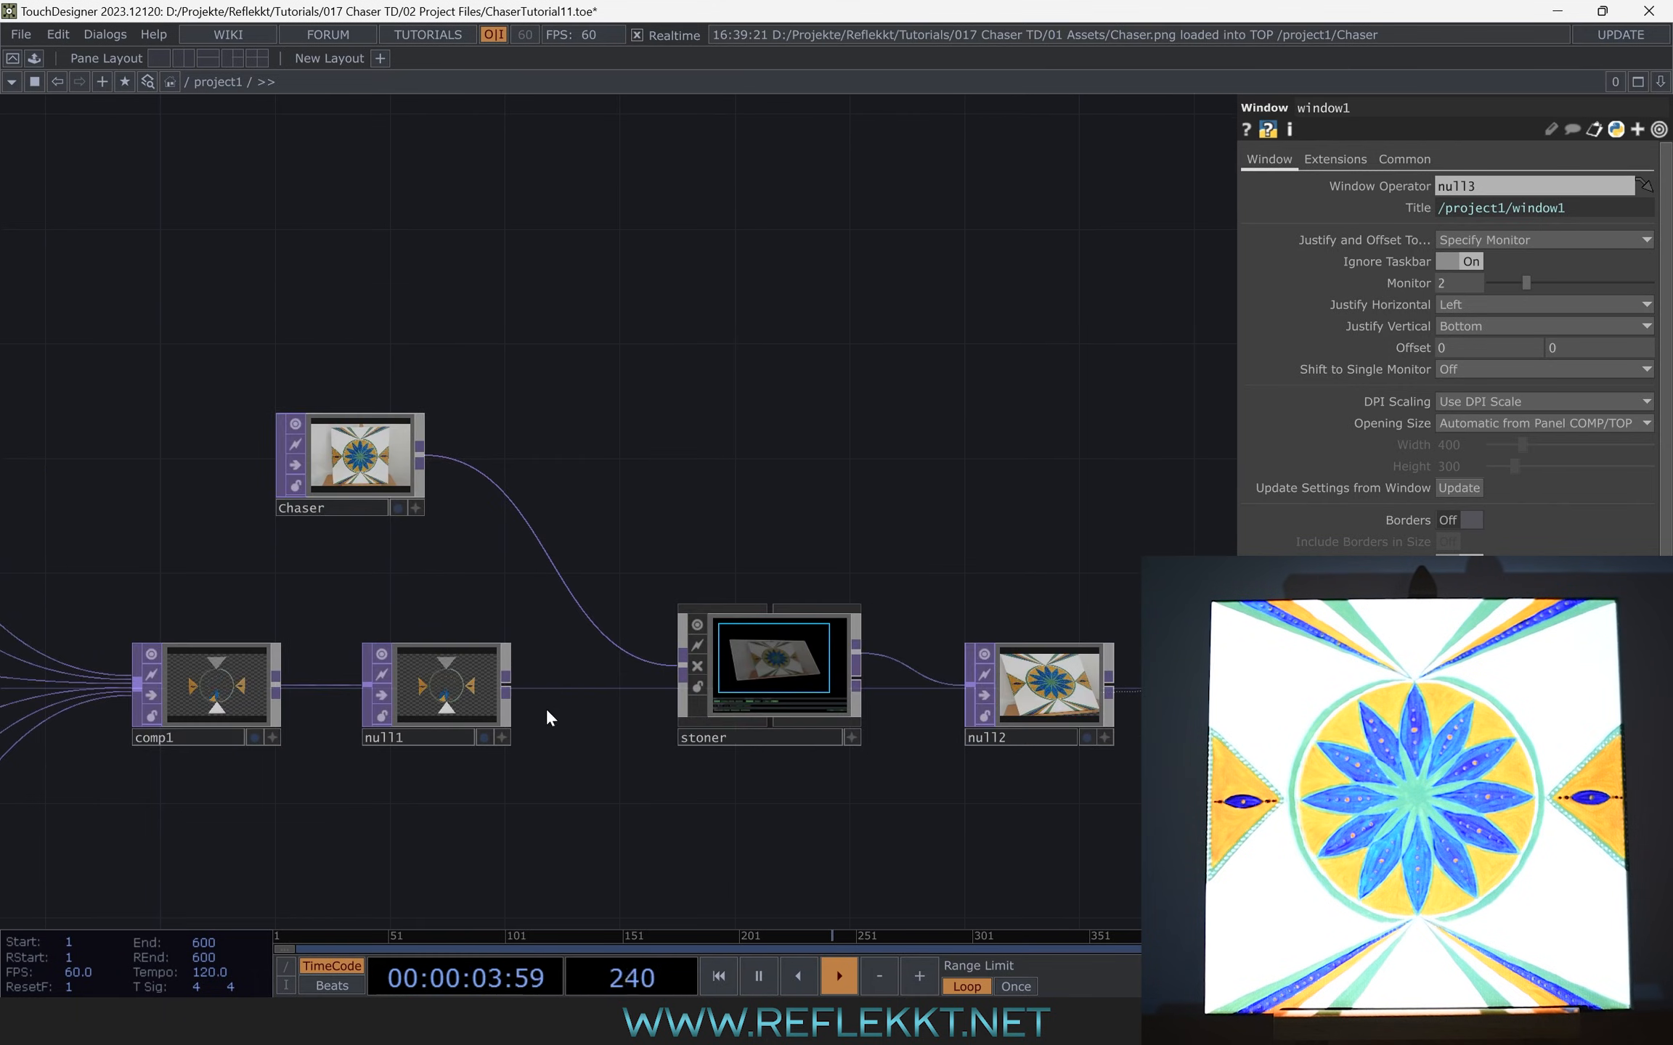
{"action": "left_click_drag", "start_coordinate": [583, 616], "coordinate": [583, 615]}
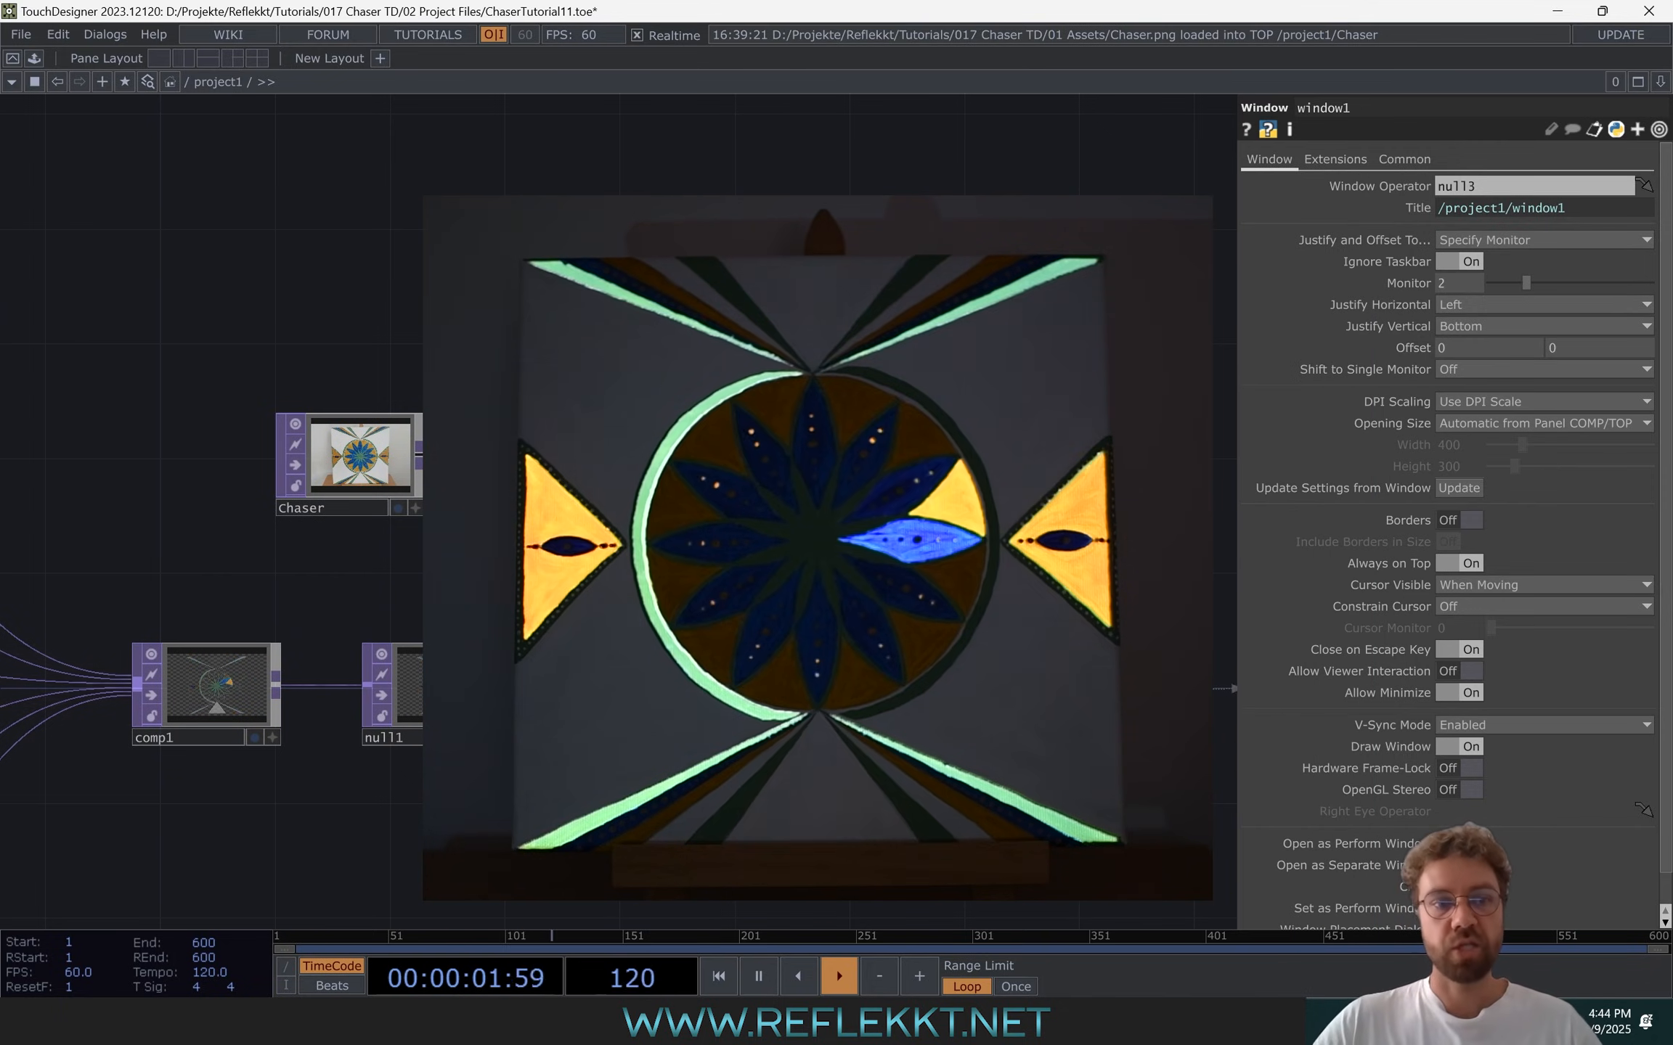
Turn off cooking for base6, base5 and base3 so their layers stop being projected
{"action": "scroll", "coordinate": [792, 492], "scroll_direction": "down", "scroll_amount": 5}
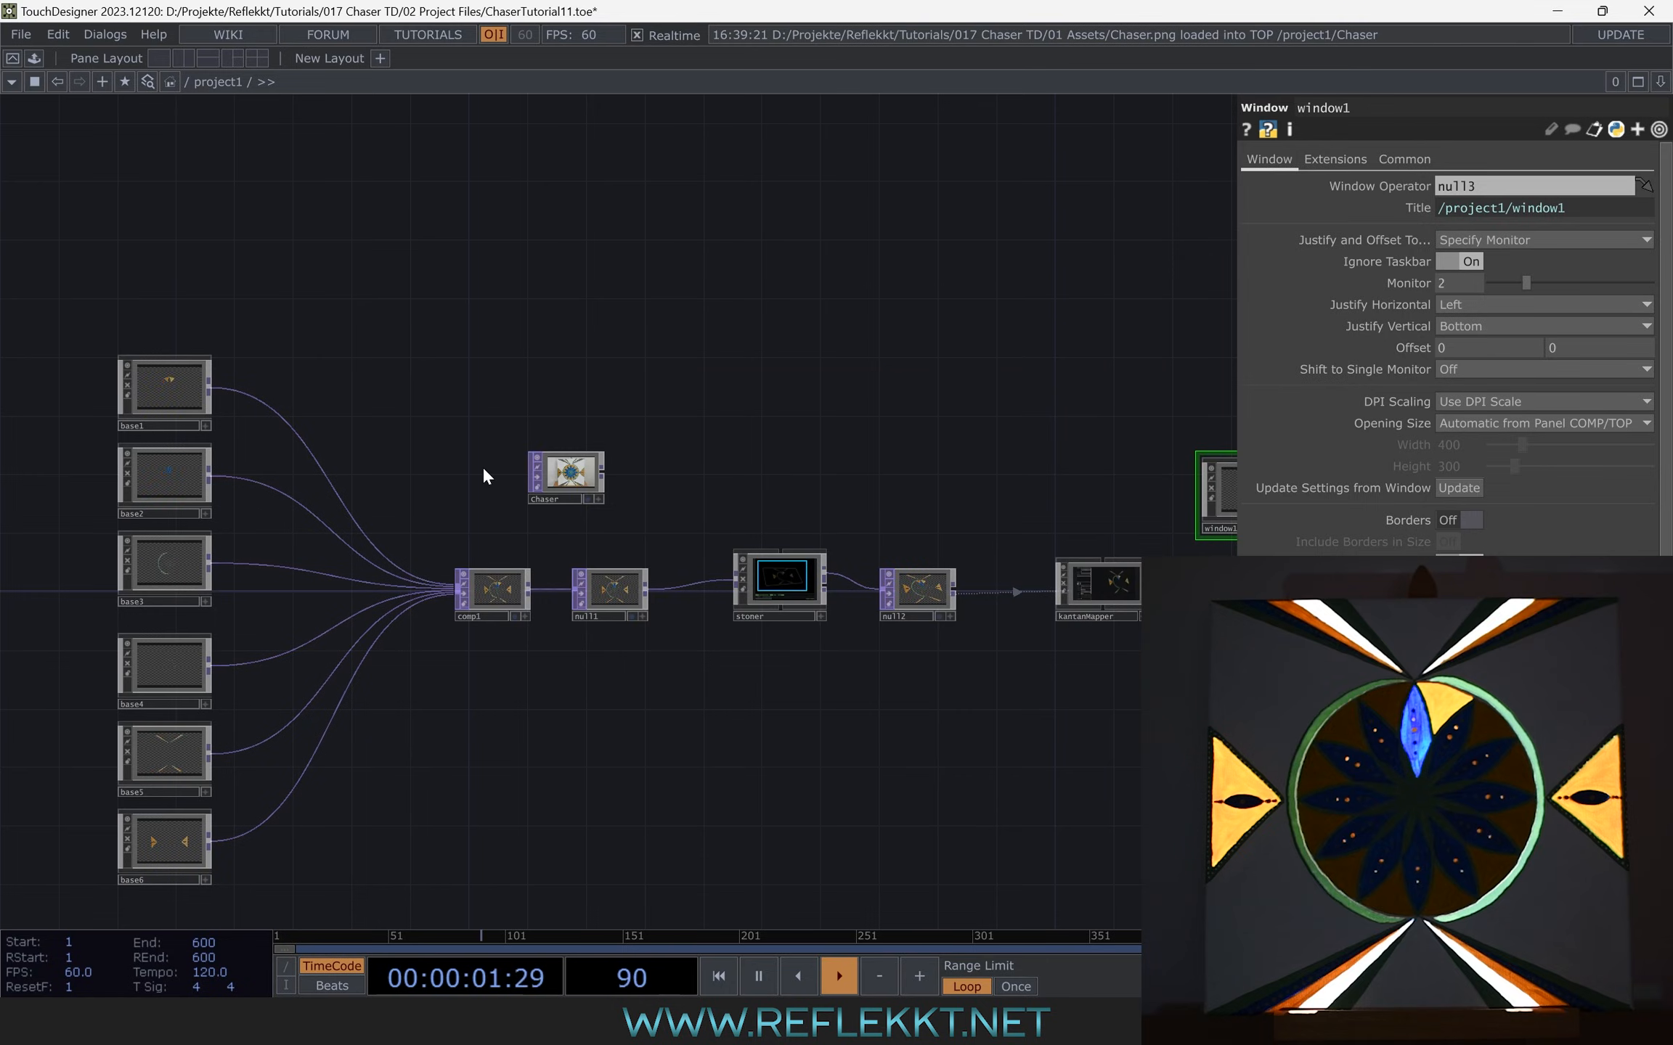
{"action": "left_click_drag", "start_coordinate": [481, 407], "coordinate": [695, 319]}
{"action": "scroll", "coordinate": [431, 417], "scroll_direction": "up", "scroll_amount": 7}
{"action": "left_click_drag", "start_coordinate": [576, 546], "coordinate": [657, 456]}
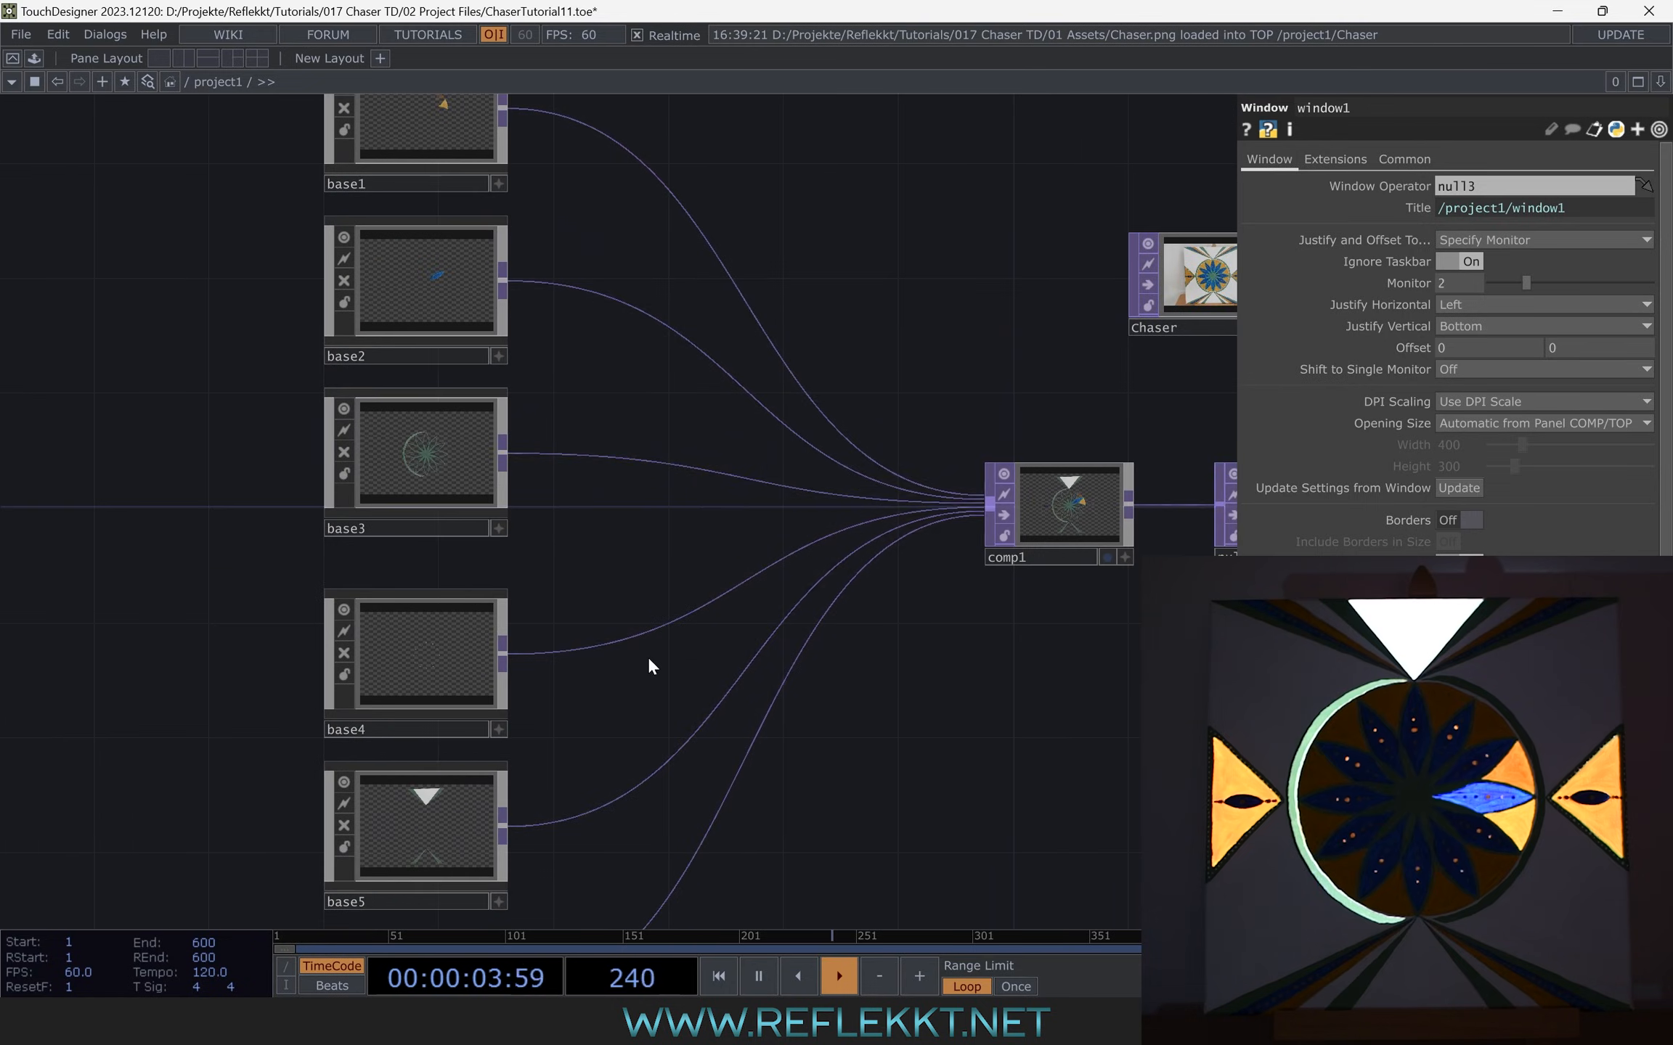
{"action": "left_click_drag", "start_coordinate": [648, 657], "coordinate": [678, 547]}
{"action": "left_click_drag", "start_coordinate": [692, 379], "coordinate": [698, 241]}
{"action": "scroll", "coordinate": [638, 567], "scroll_direction": "down", "scroll_amount": 6}
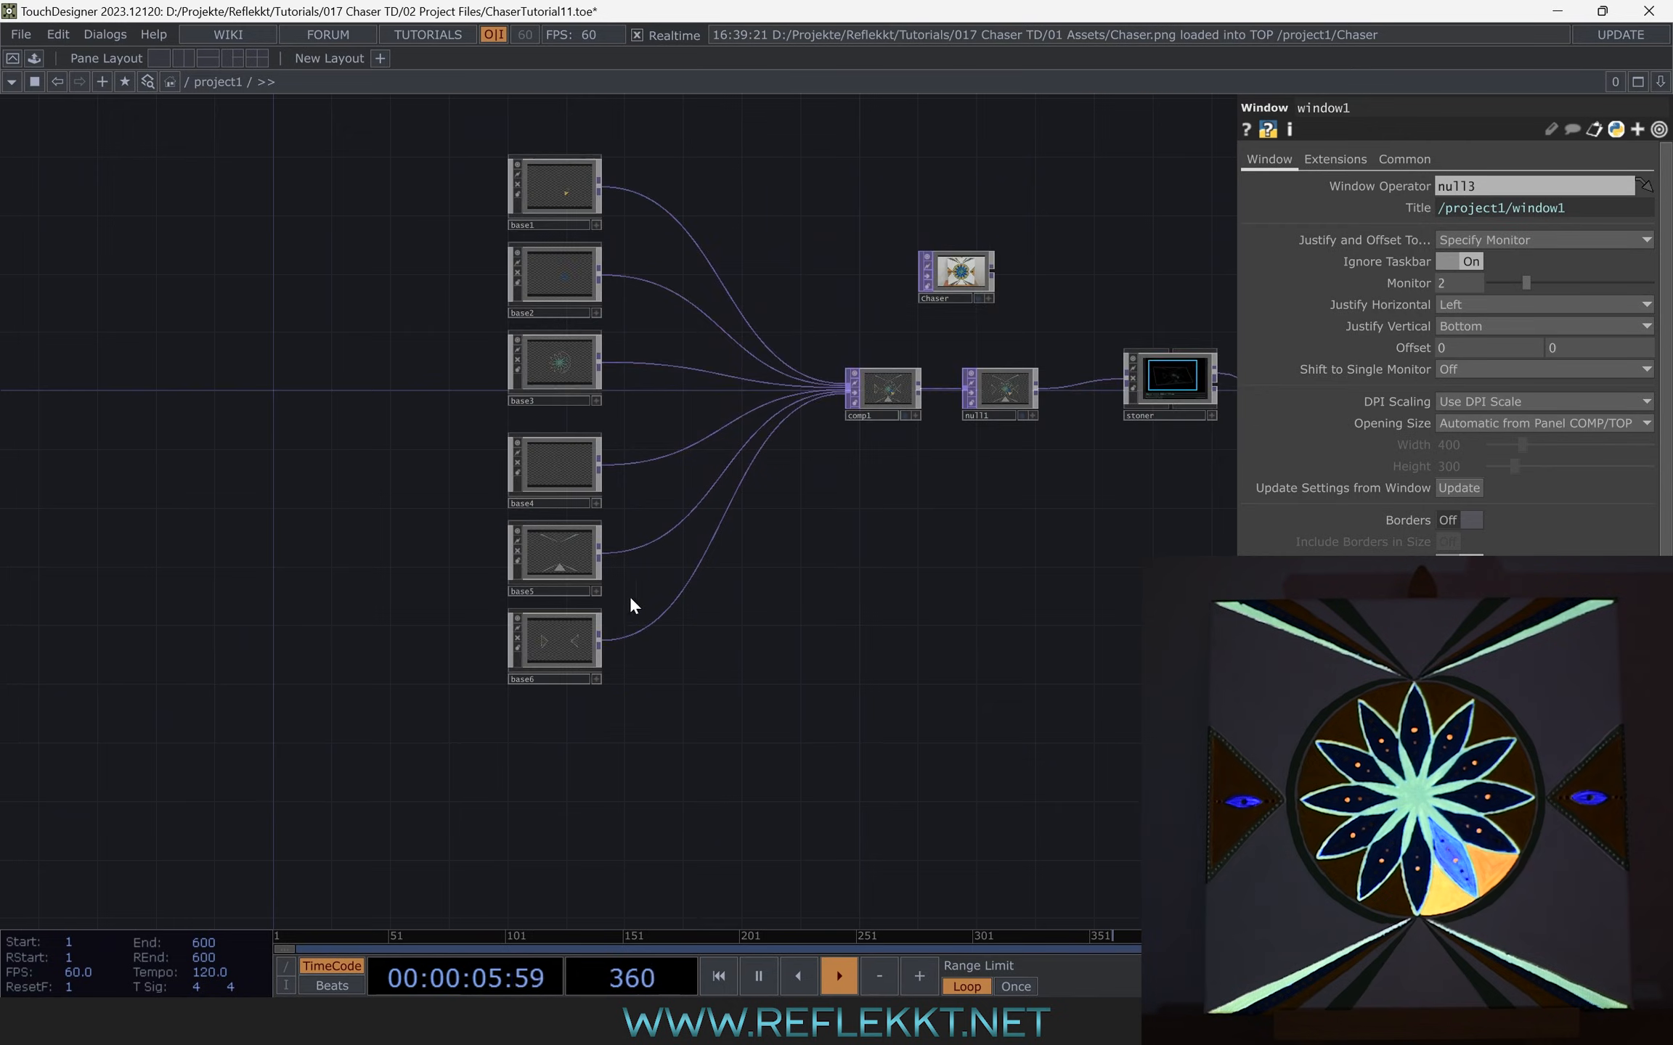
{"action": "scroll", "coordinate": [566, 625], "scroll_direction": "up", "scroll_amount": 6}
{"action": "left_click", "coordinate": [499, 673]}
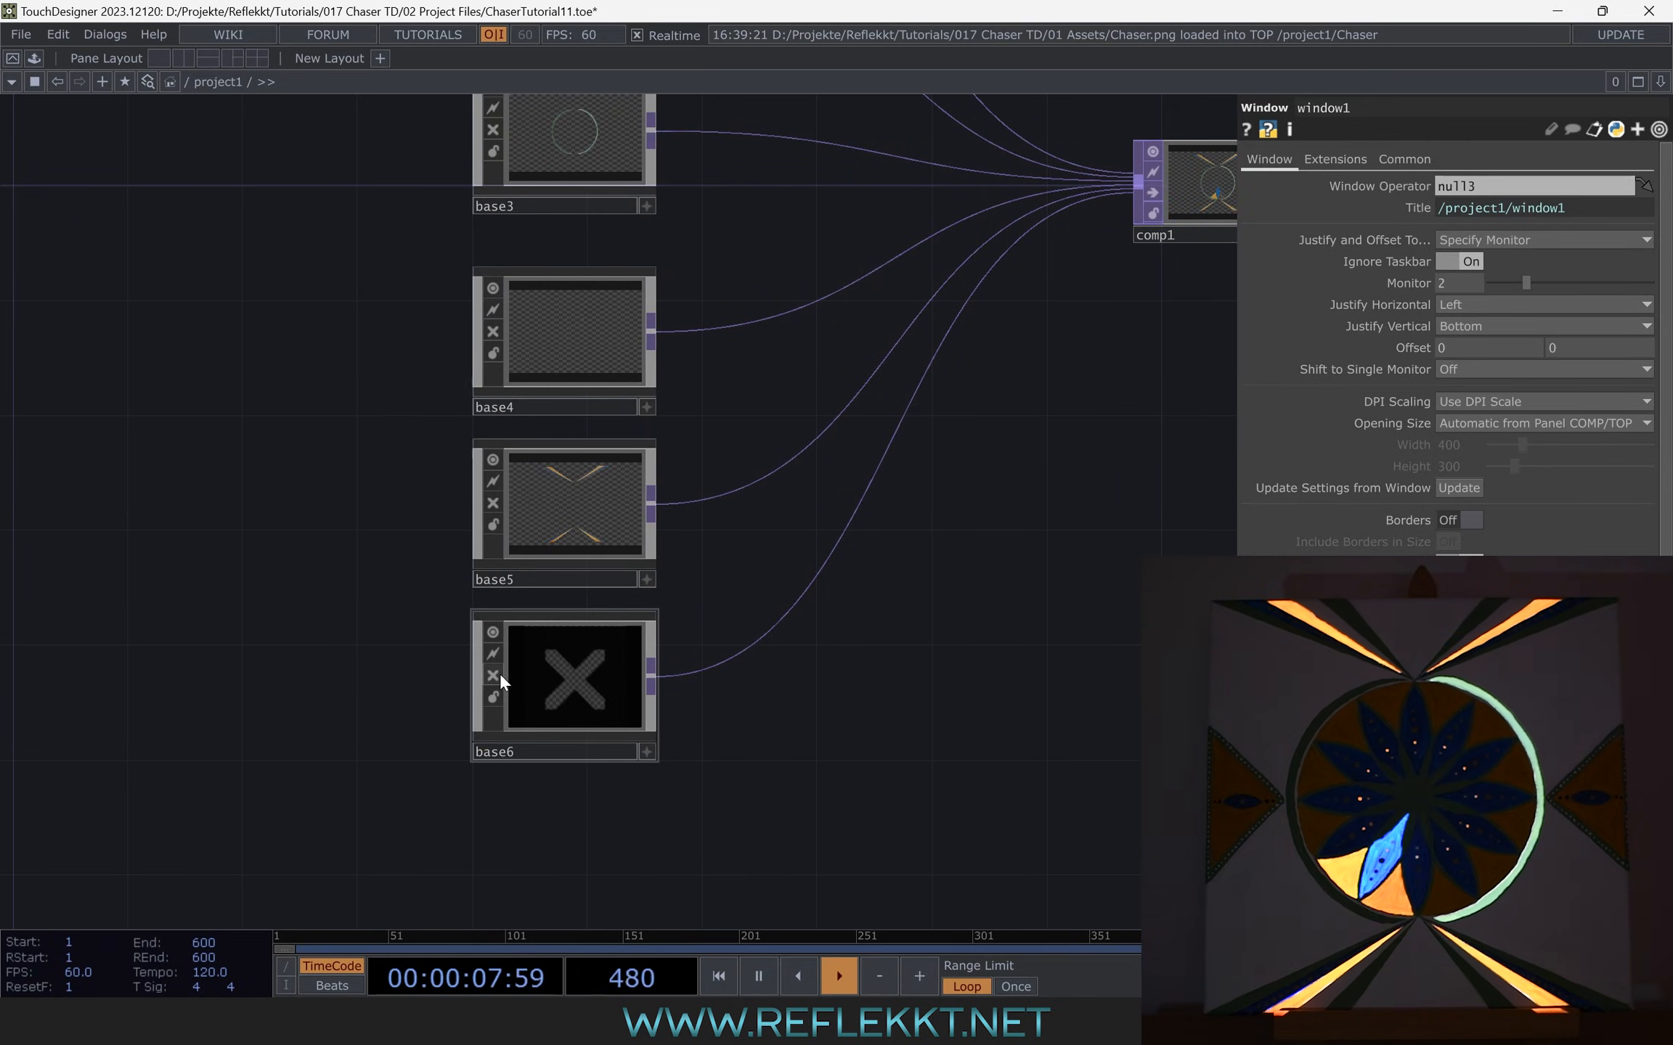
{"action": "left_click", "coordinate": [491, 505]}
{"action": "left_click_drag", "start_coordinate": [426, 183], "coordinate": [328, 564]}
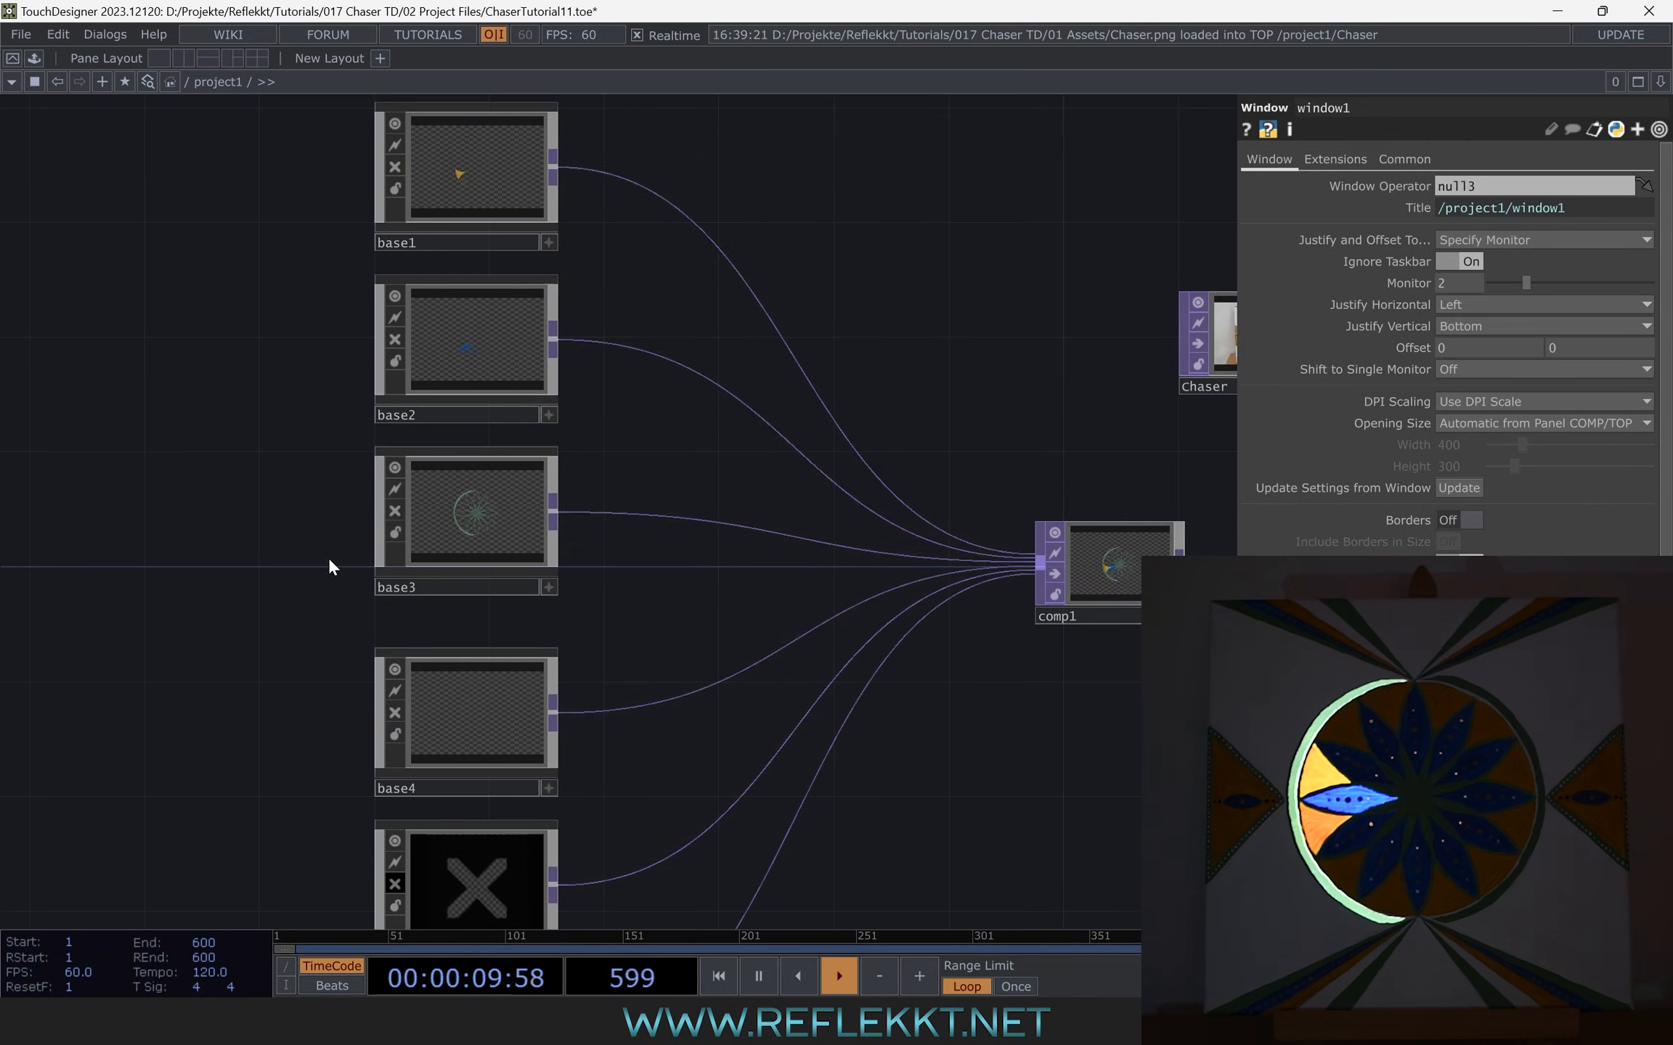
{"action": "left_click", "coordinate": [395, 510]}
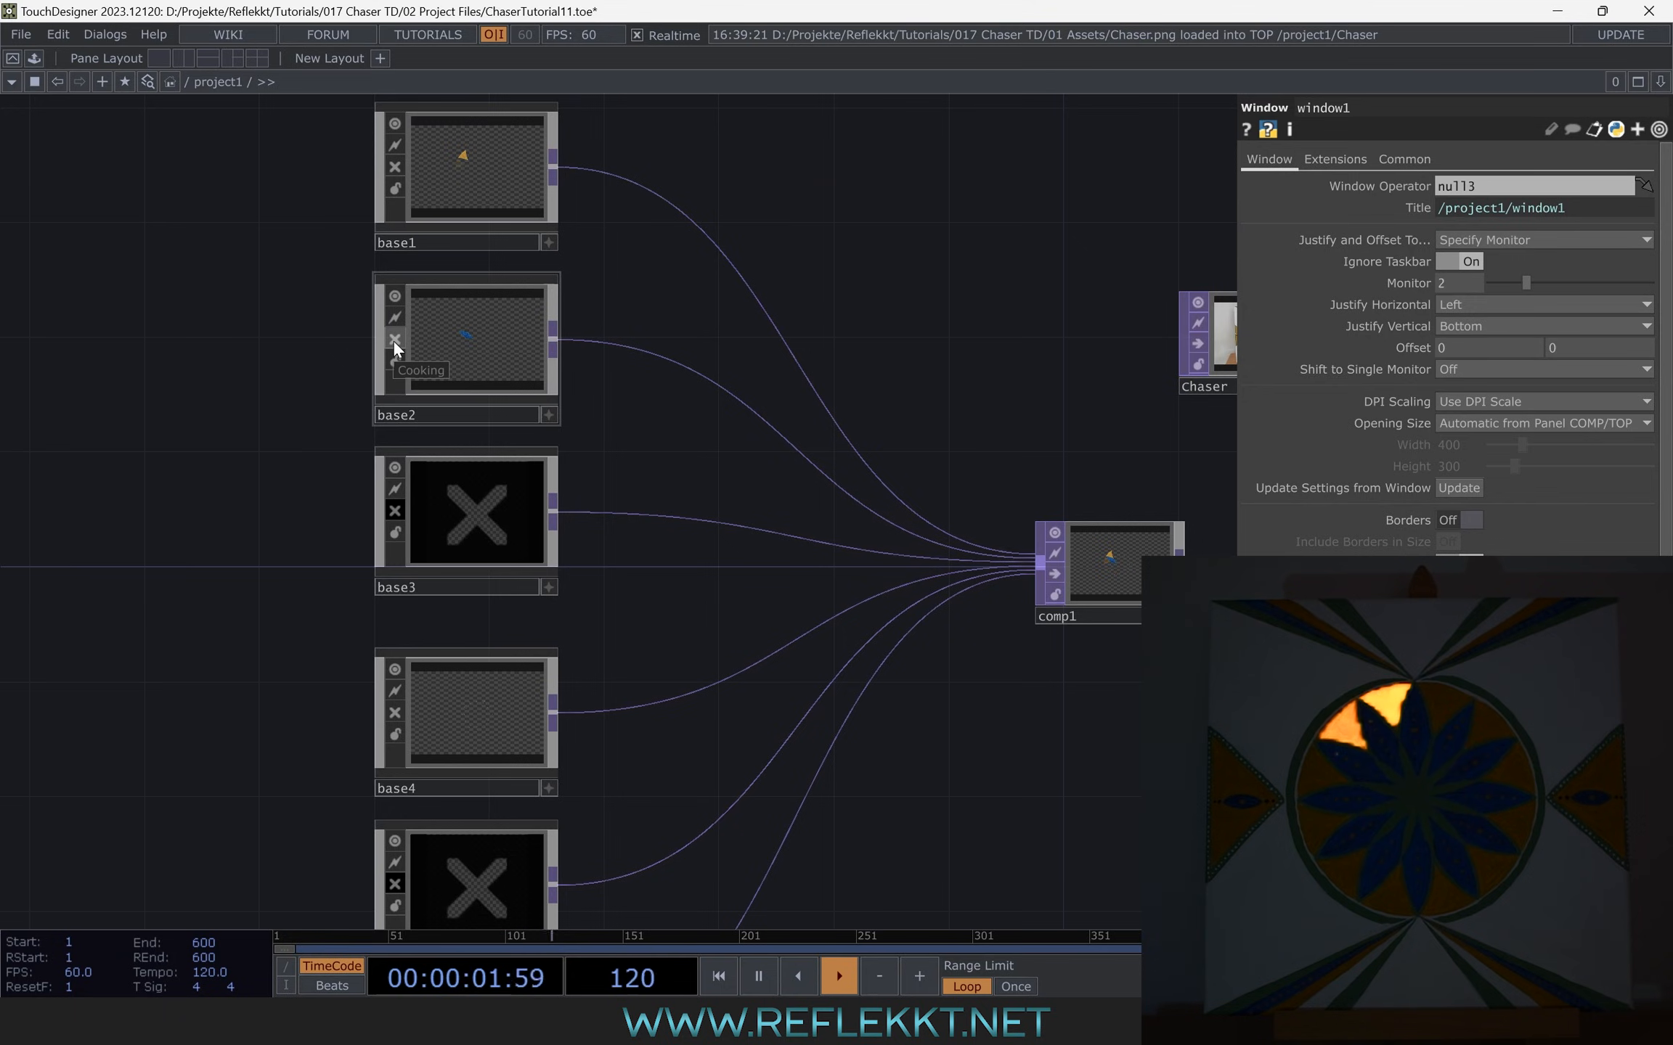
Turn off cooking for base1 and keep base2 cooking to isolate the blue petals
{"action": "left_click", "coordinate": [393, 340]}
{"action": "left_click", "coordinate": [394, 340]}
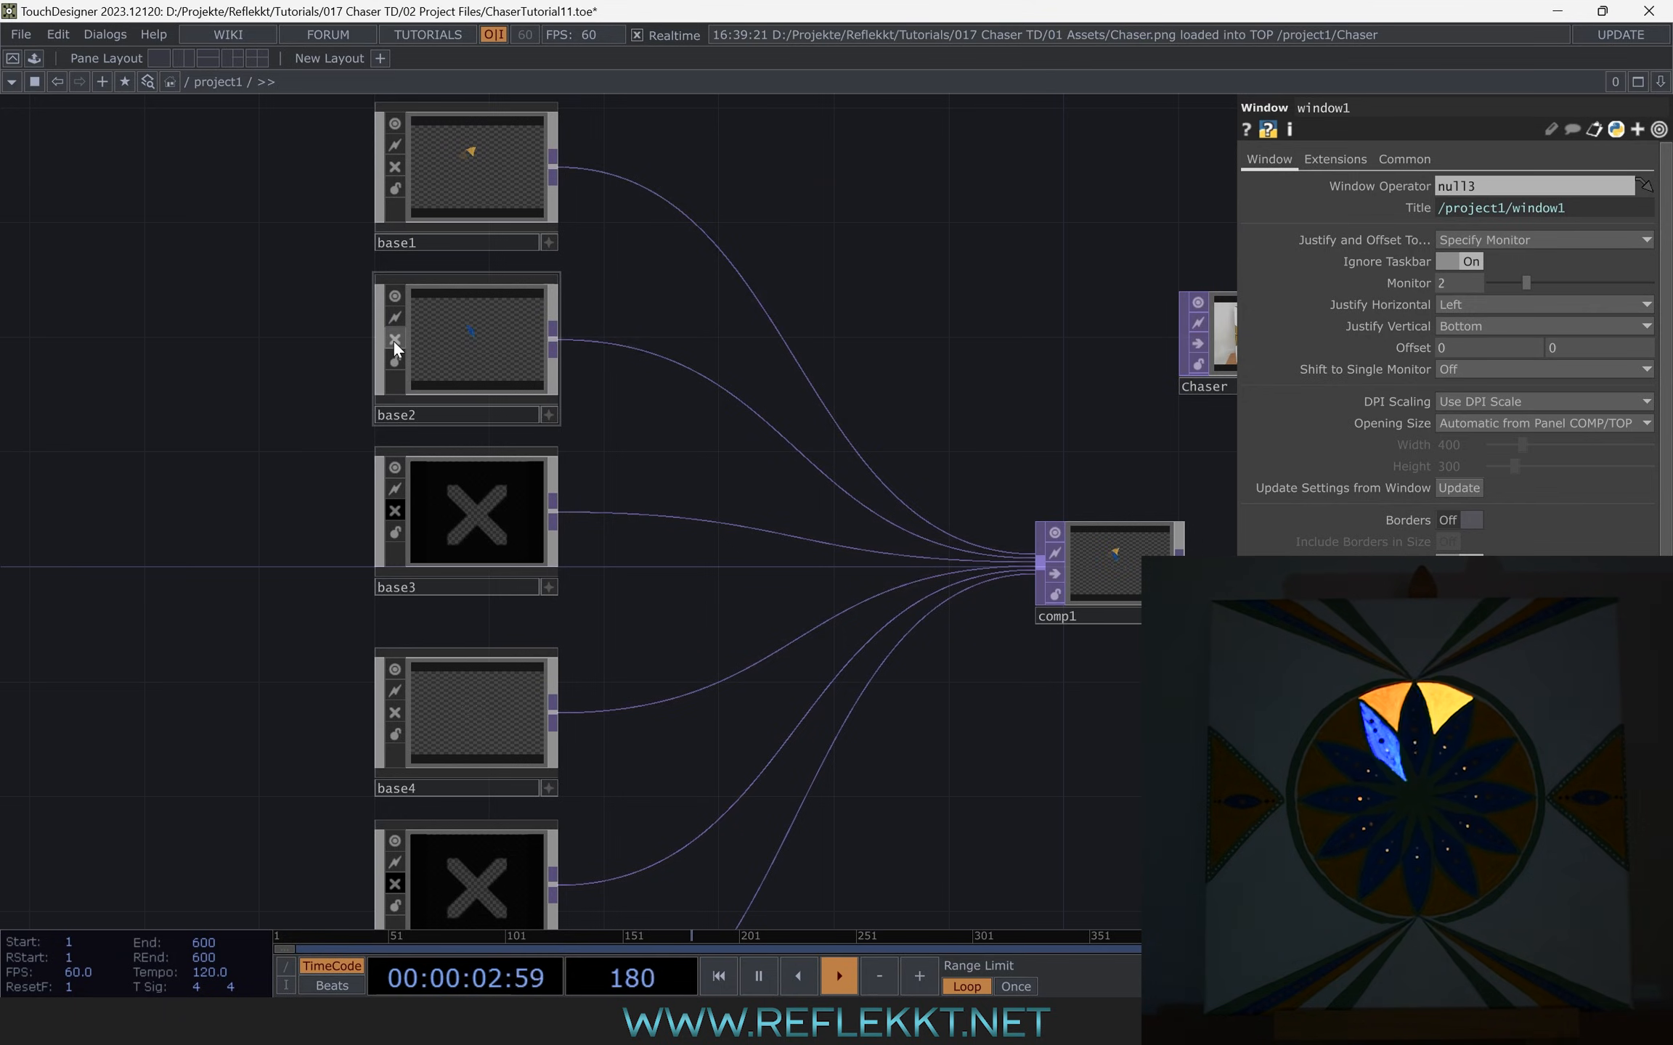
{"action": "left_click_drag", "start_coordinate": [817, 239], "coordinate": [870, 399]}
{"action": "left_click", "coordinate": [474, 322]}
{"action": "left_click", "coordinate": [448, 327]}
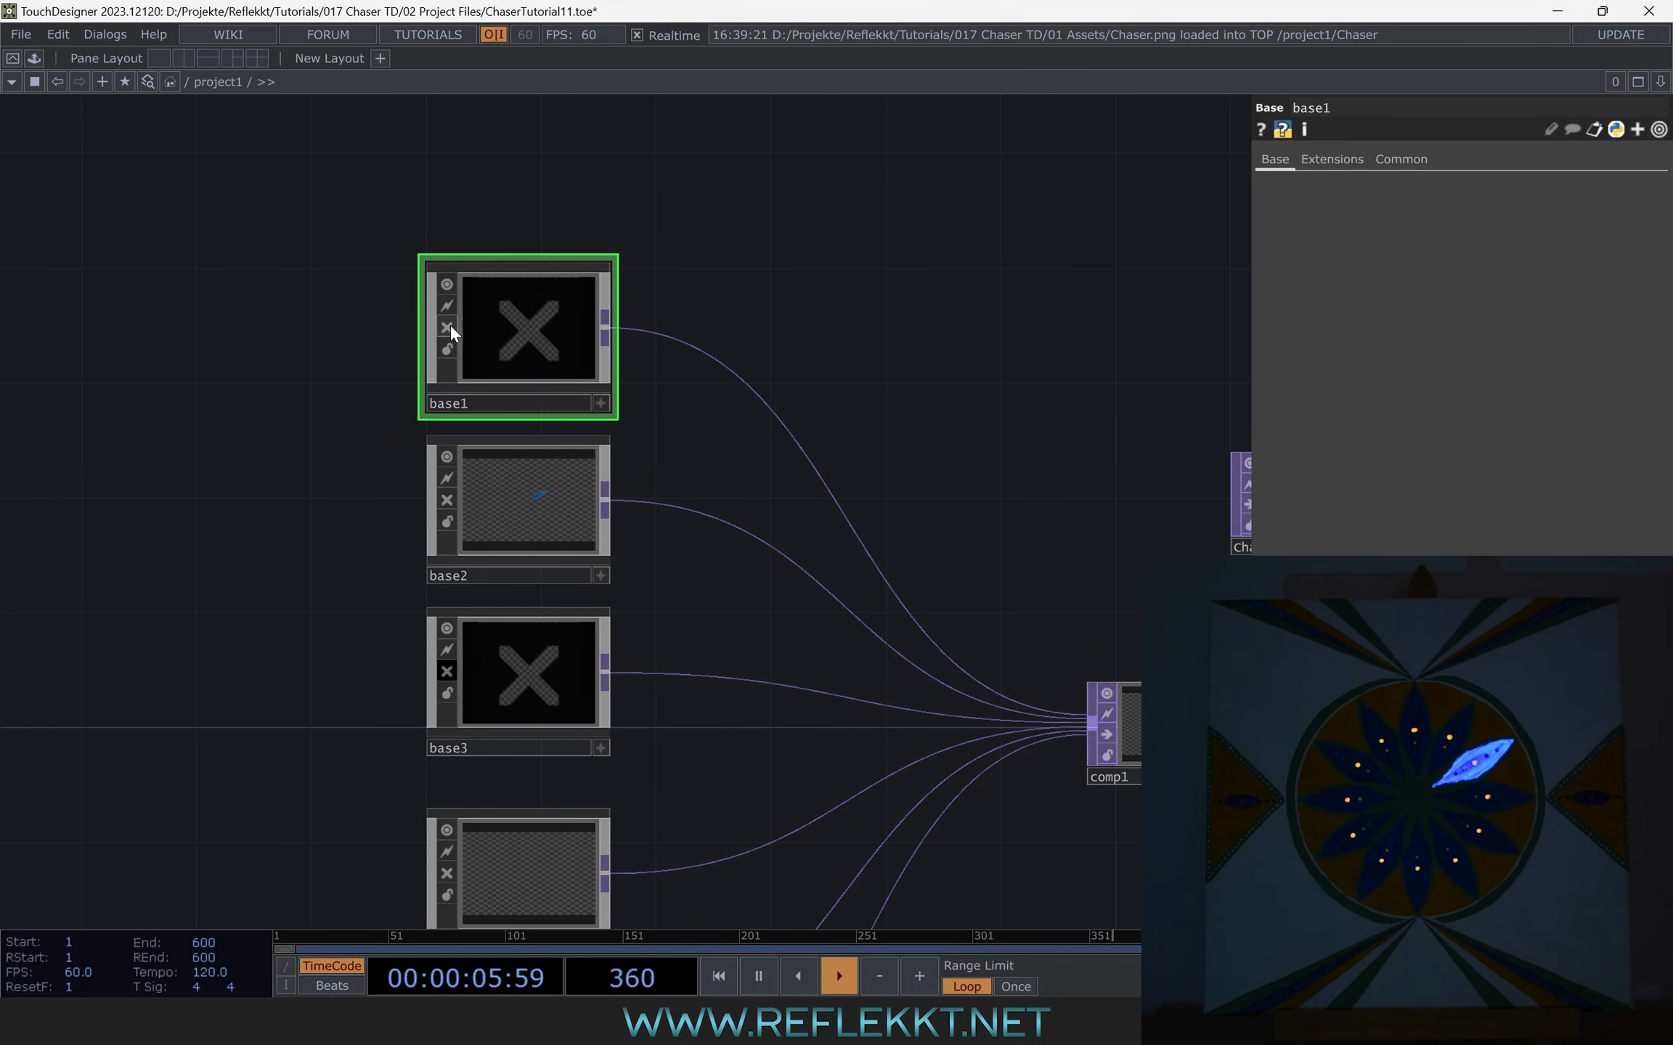
Enter base2 and set timer1's length to 0.5 seconds
{"action": "left_click_drag", "start_coordinate": [716, 588], "coordinate": [671, 442]}
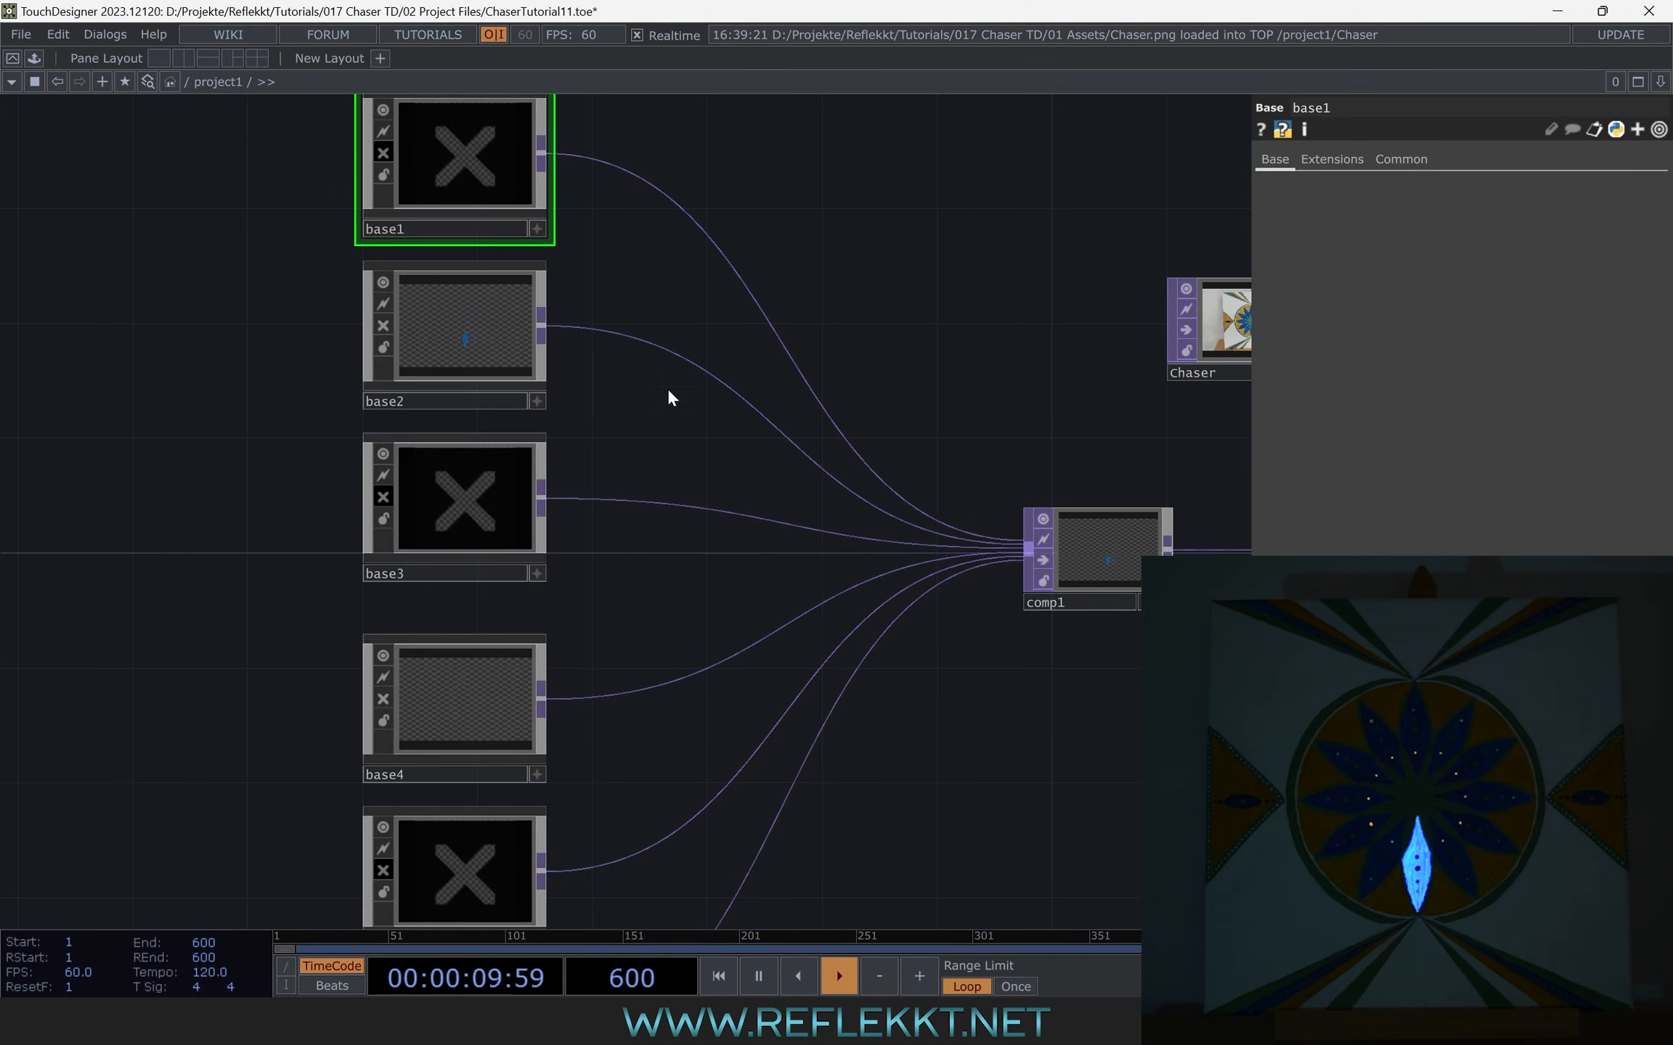
{"action": "key", "text": "i"}
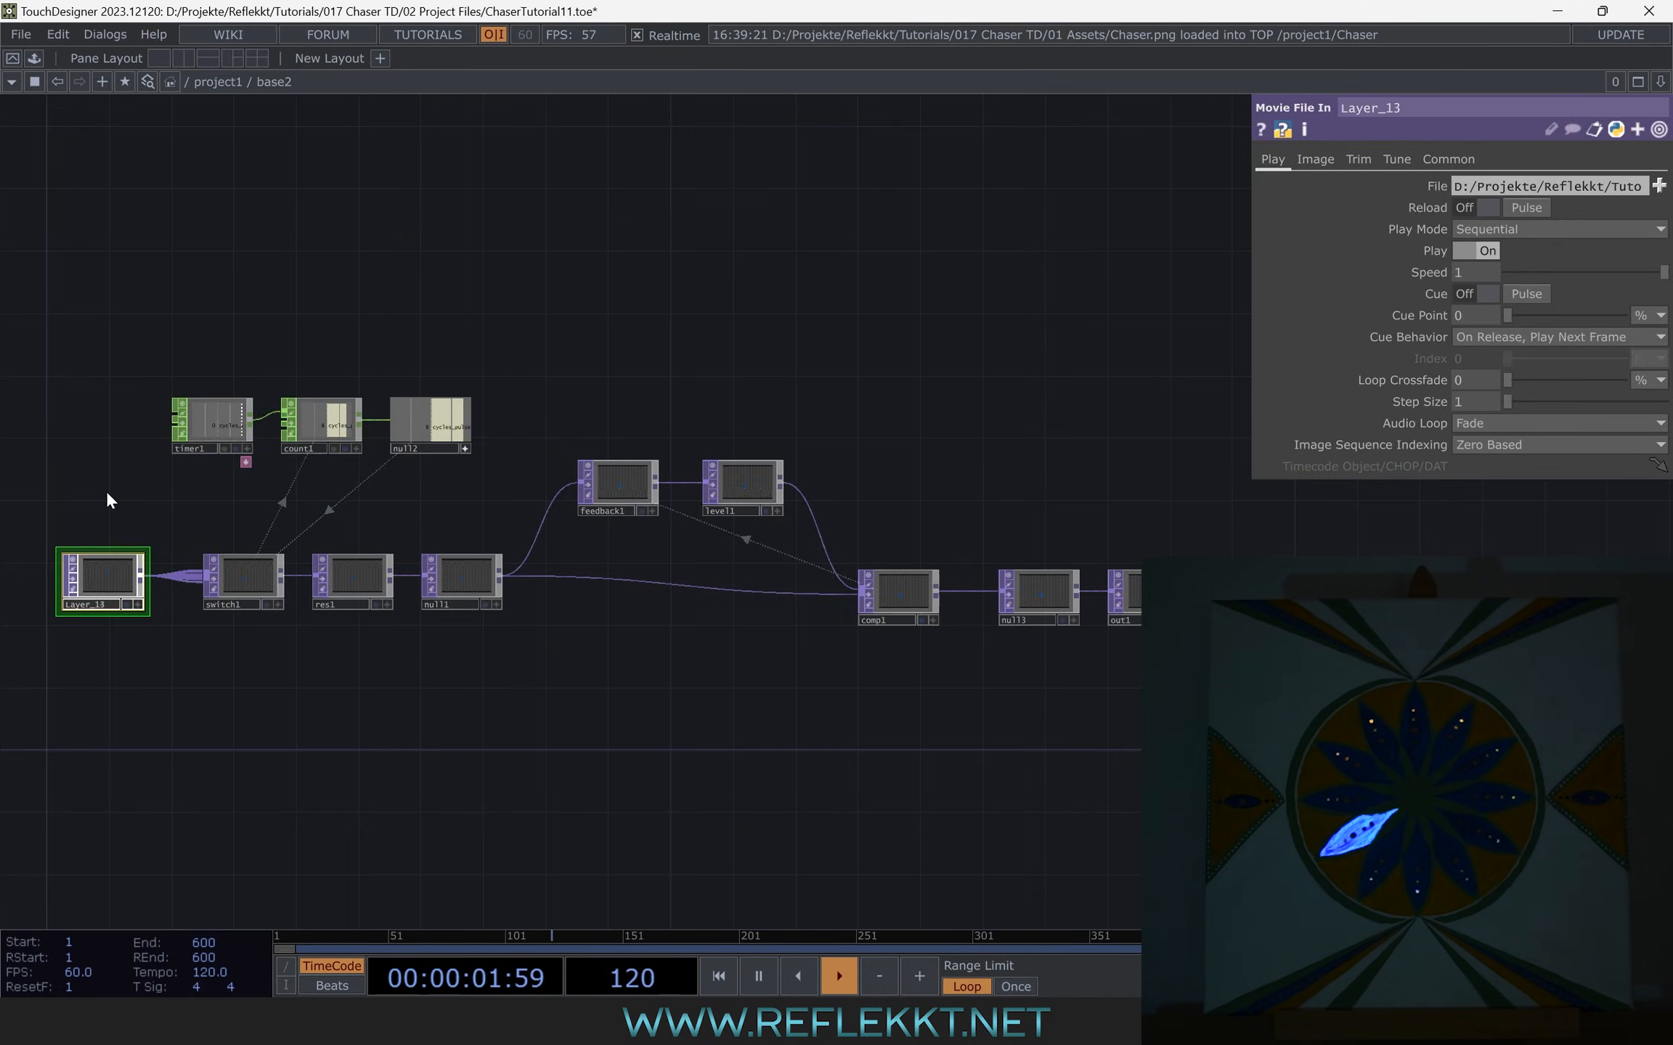
{"action": "left_click_drag", "start_coordinate": [108, 495], "coordinate": [286, 428]}
{"action": "scroll", "coordinate": [315, 486], "scroll_direction": "up", "scroll_amount": 5}
{"action": "left_click", "coordinate": [475, 260]}
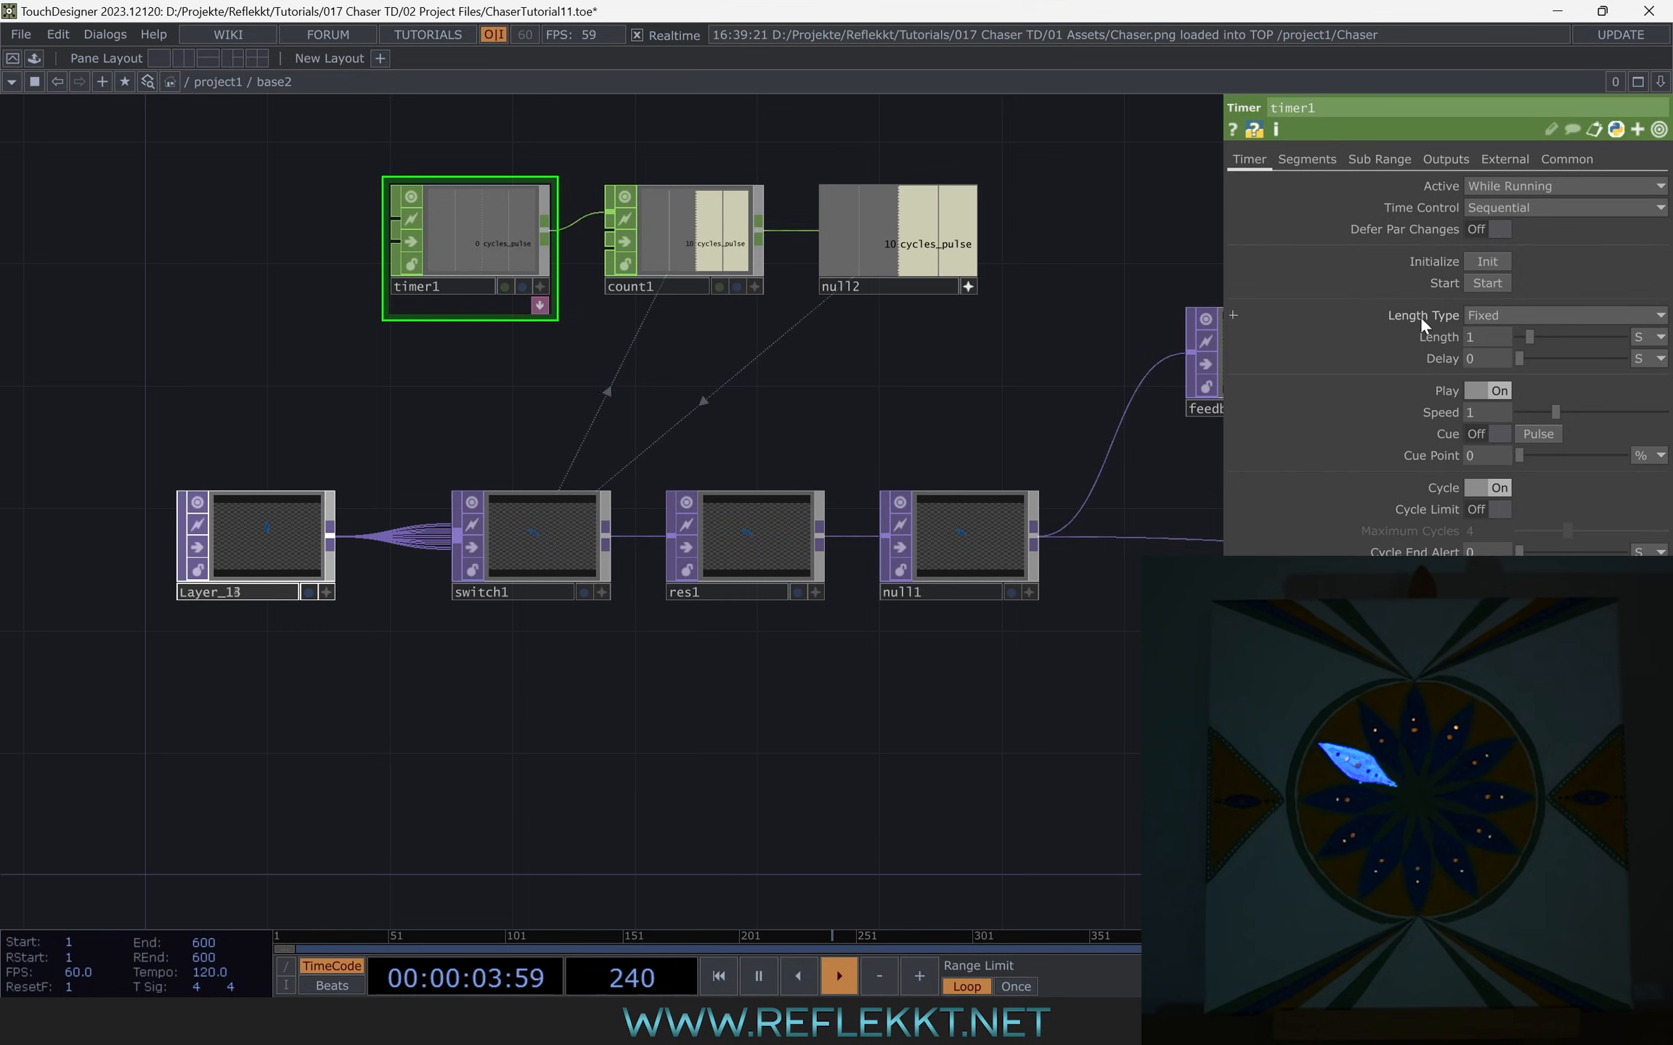
{"action": "middle_click", "coordinate": [1488, 336]}
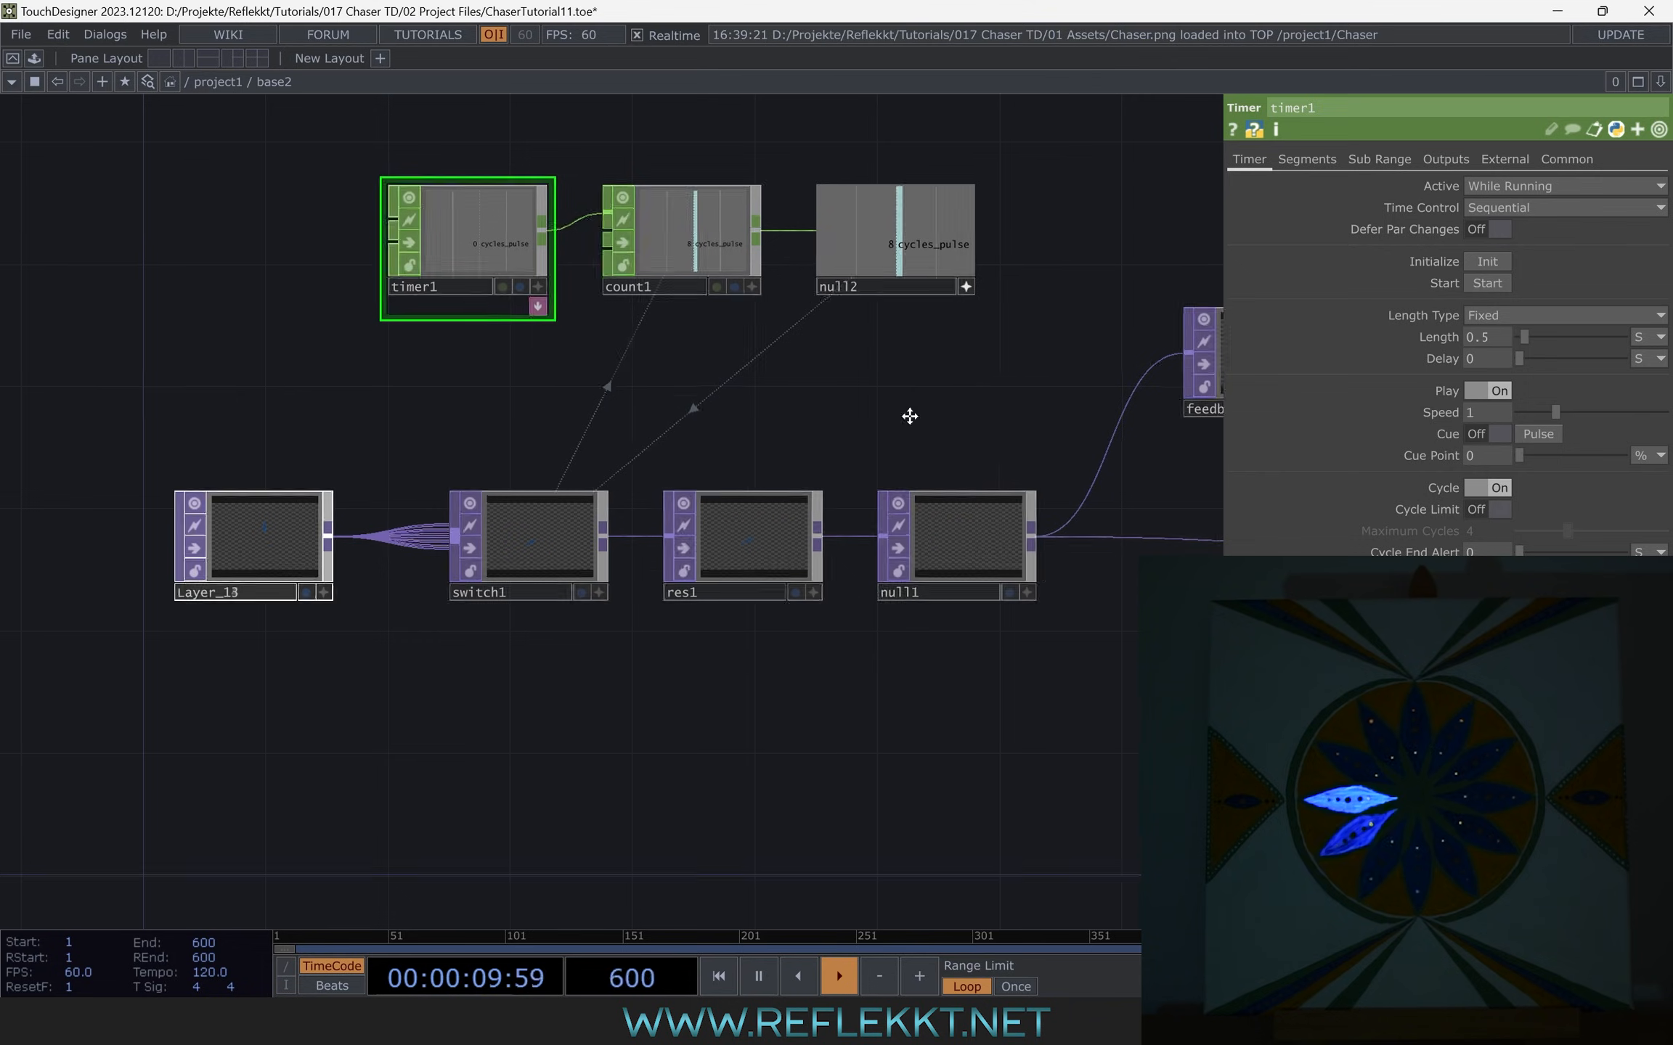
Raise the opacity of level1 in base2's feedback loop to 1 and reduce it to 0.98 for a longer trail
{"action": "left_click_drag", "start_coordinate": [909, 415], "coordinate": [306, 456]}
{"action": "left_click_drag", "start_coordinate": [907, 345], "coordinate": [795, 362]}
{"action": "left_click", "coordinate": [802, 385]}
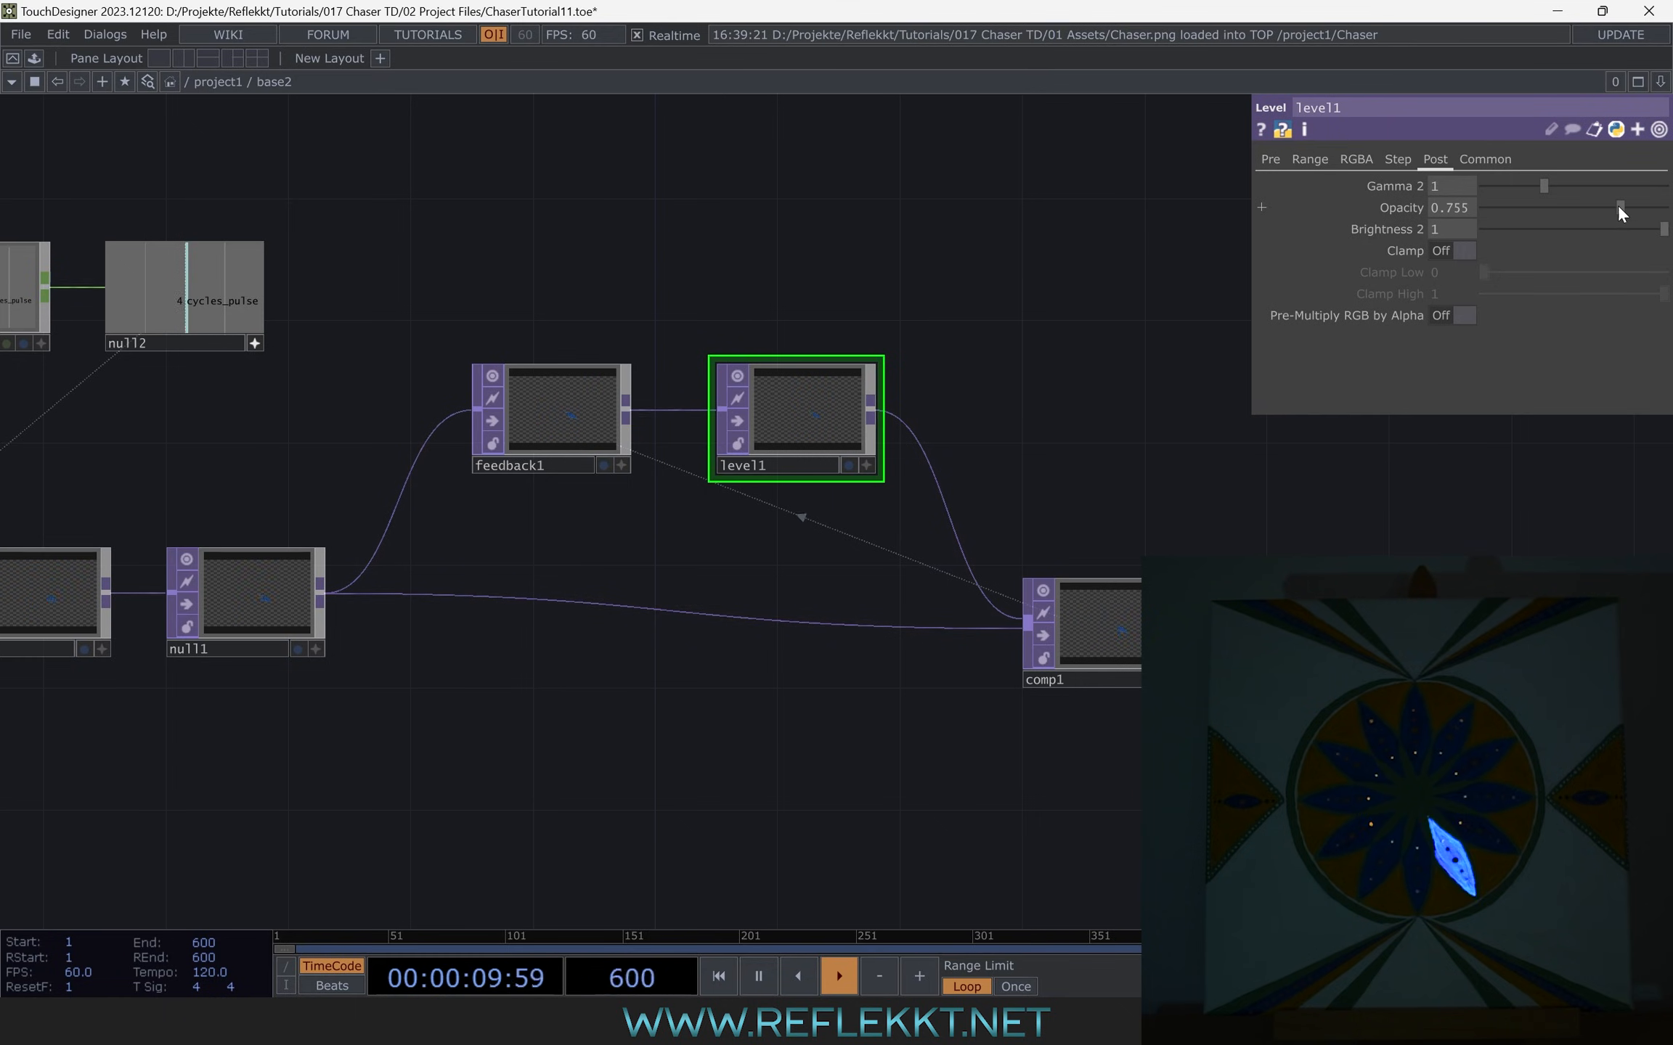
{"action": "left_click_drag", "start_coordinate": [1619, 205], "coordinate": [1661, 218]}
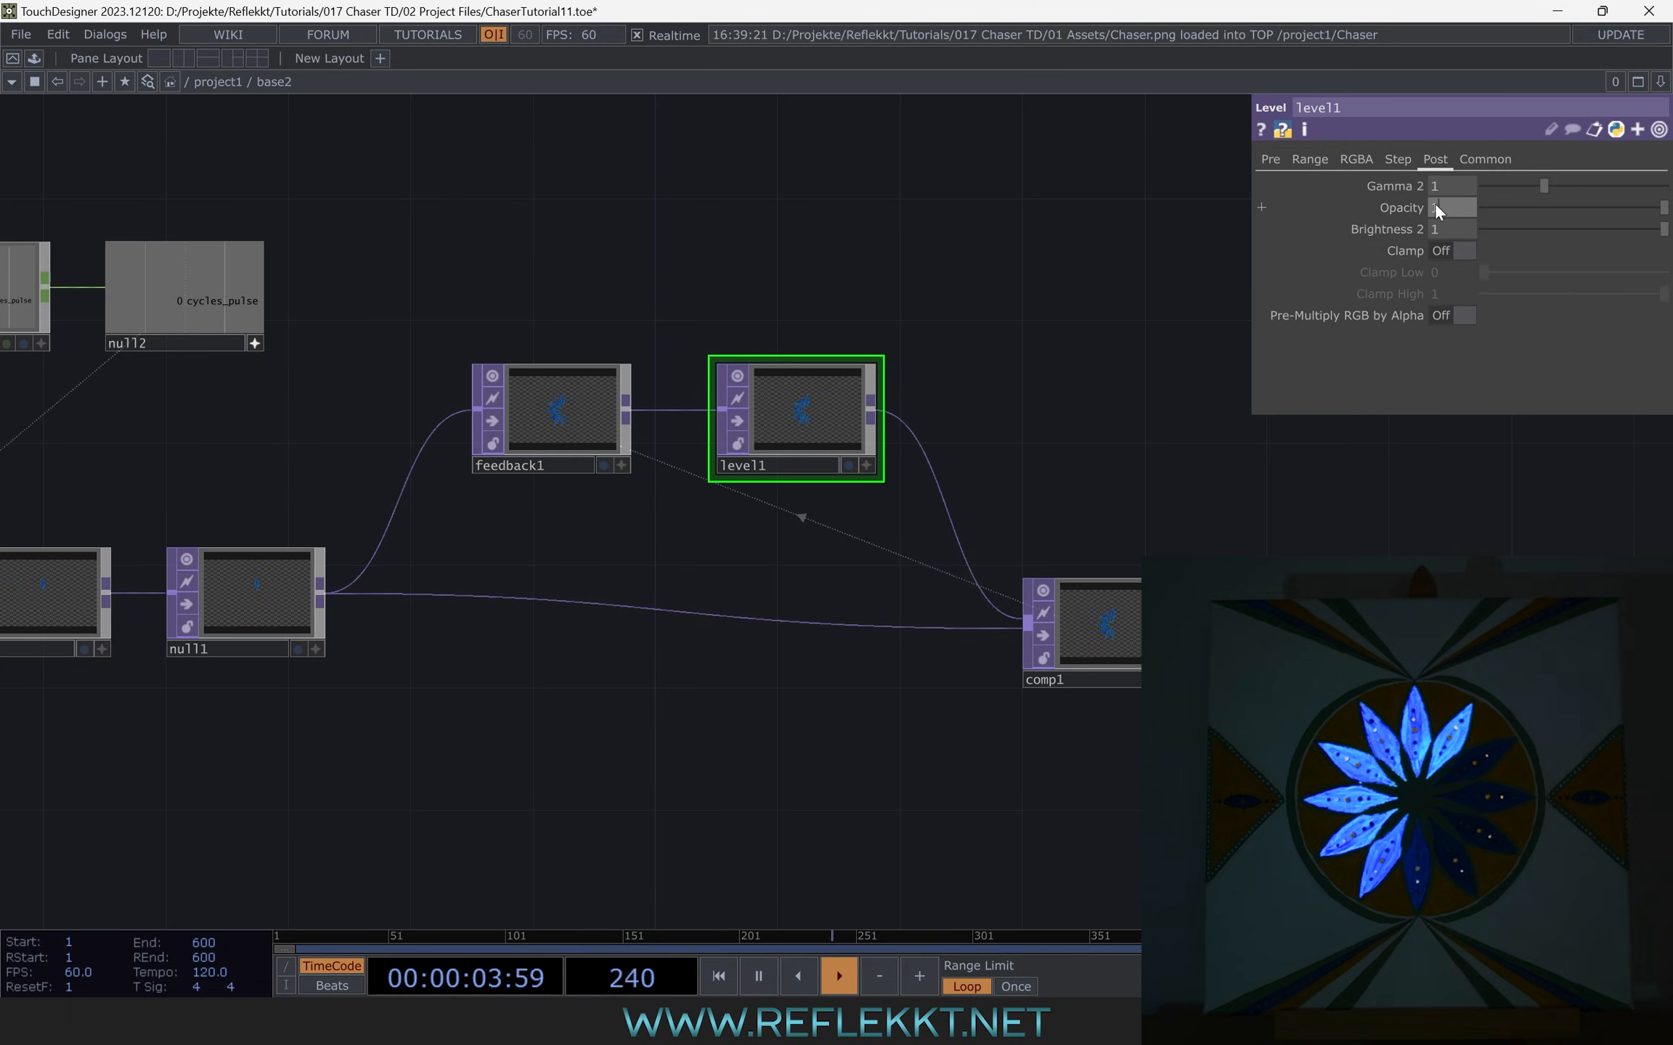
{"action": "middle_click_drag", "start_coordinate": [1434, 205], "coordinate": [1428, 210]}
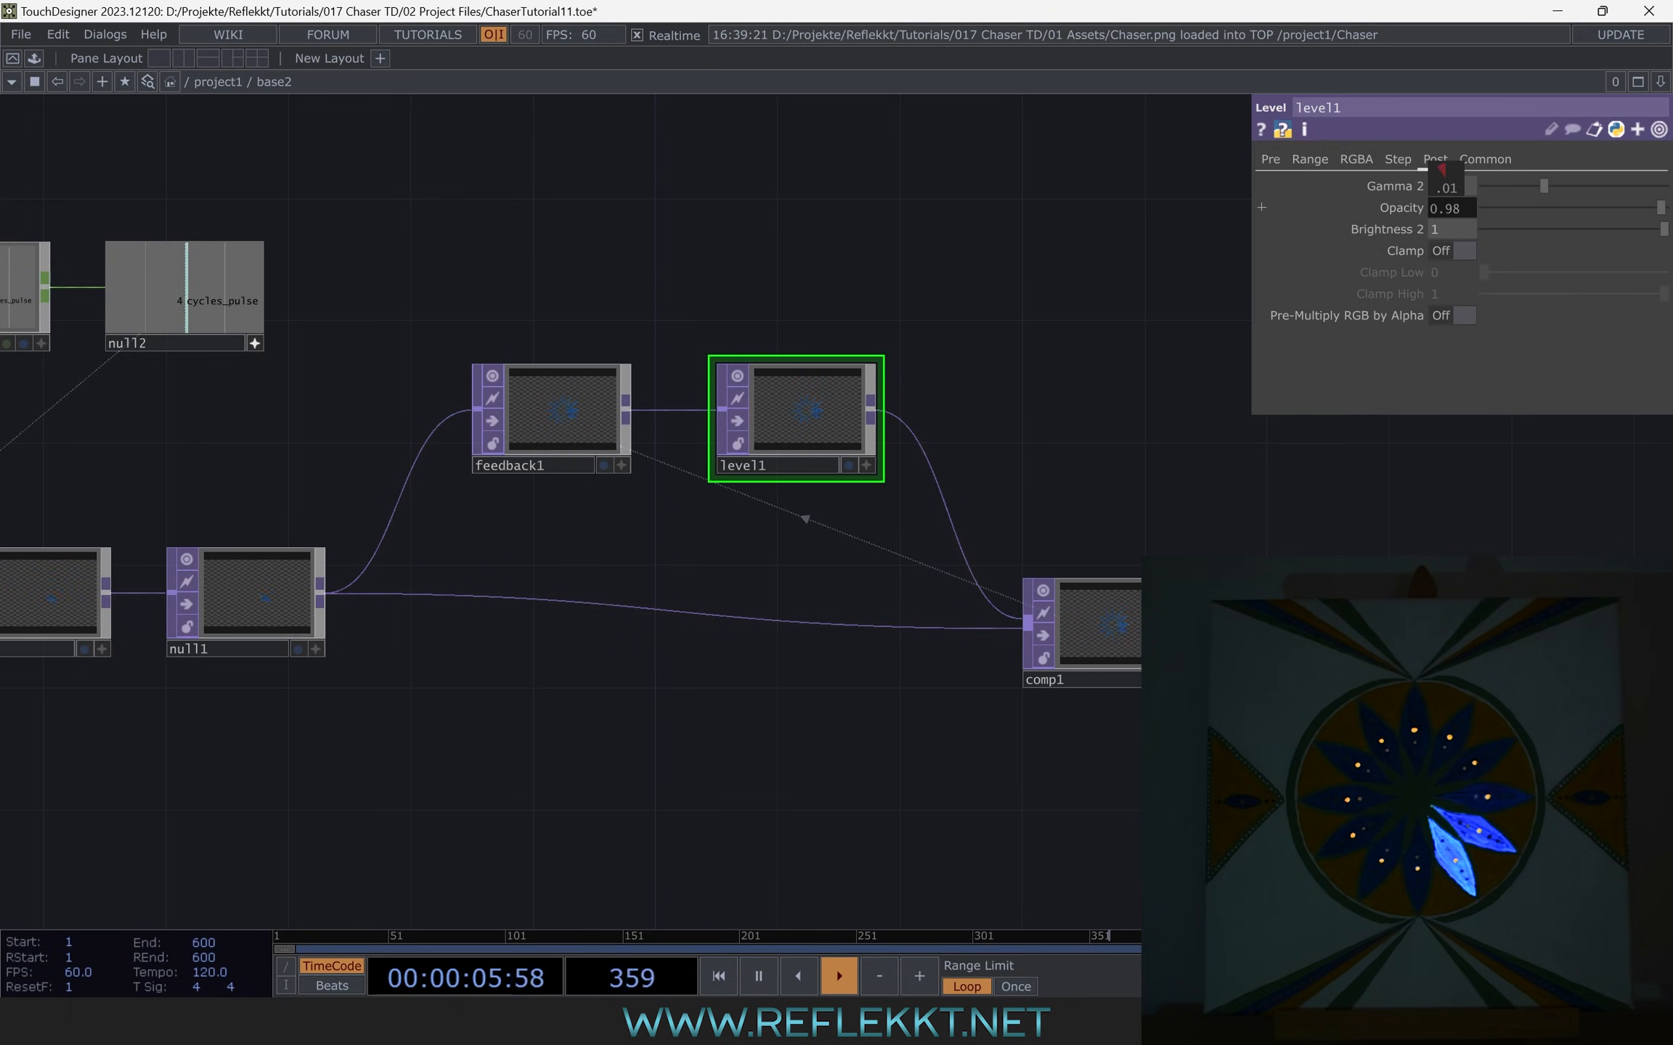
Leave base2 for the project1 network and turn cooking back on for base3 and base5
{"action": "scroll", "coordinate": [848, 315], "scroll_direction": "down", "scroll_amount": 10}
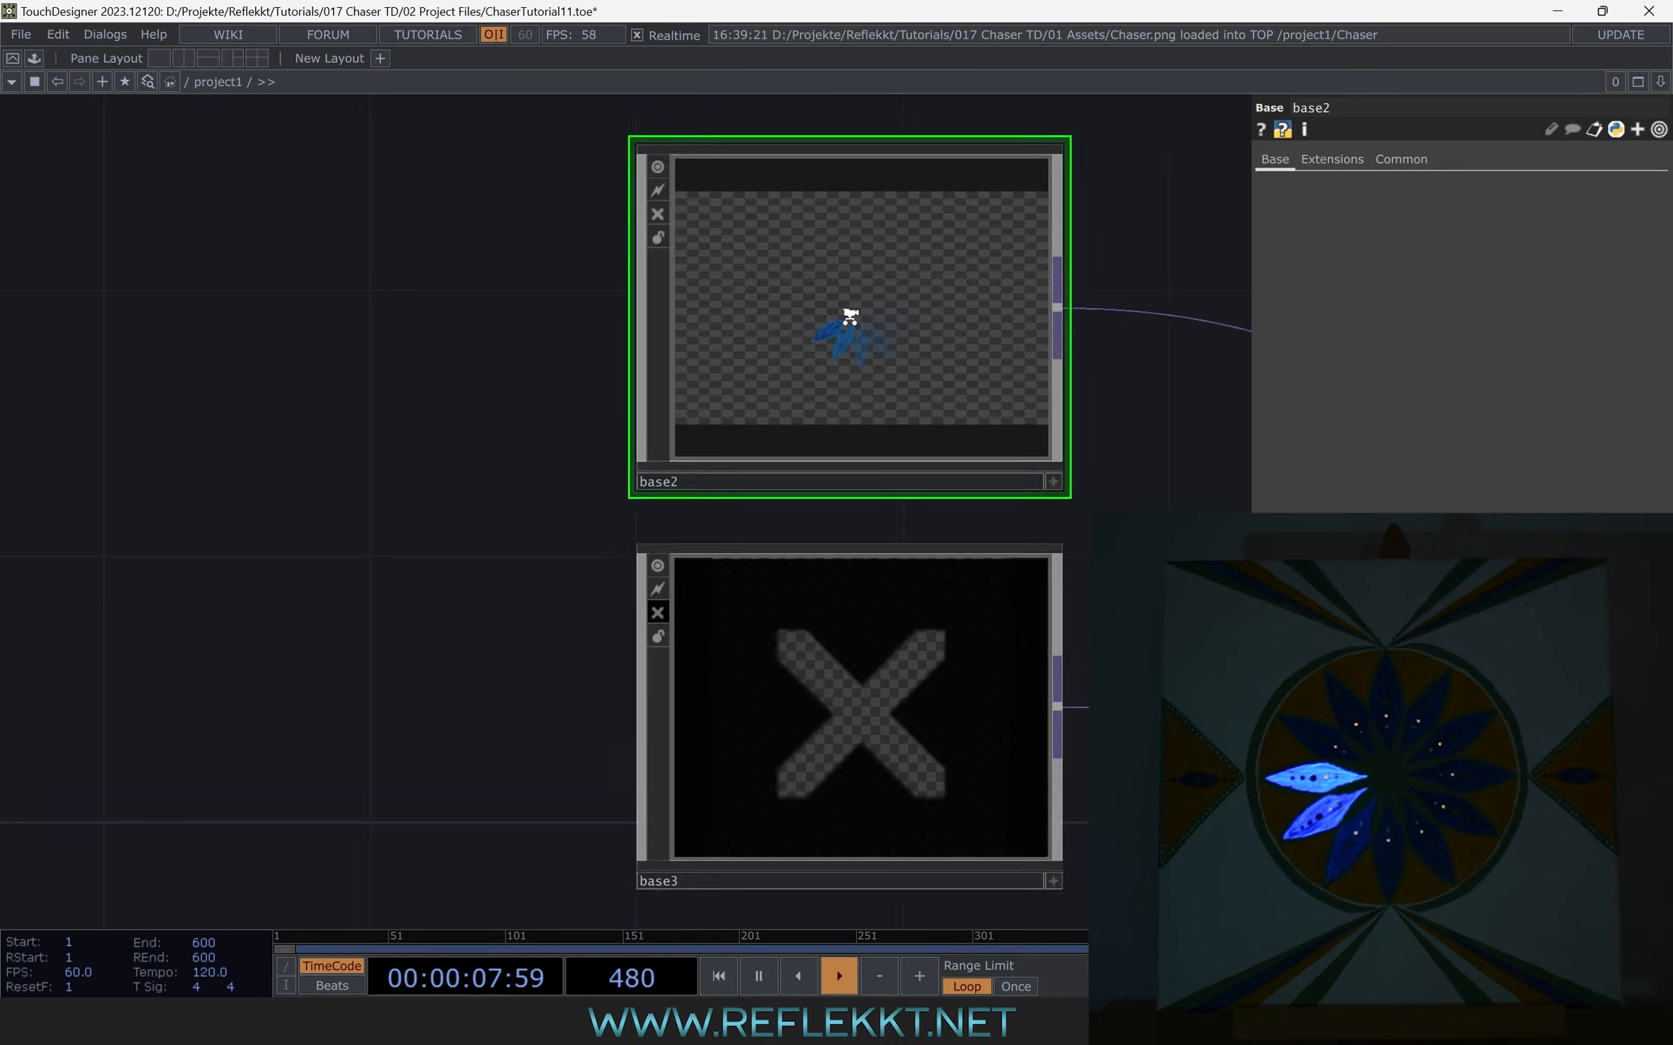
{"action": "scroll", "coordinate": [823, 434], "scroll_direction": "up", "scroll_amount": 2}
{"action": "left_click", "coordinate": [770, 415]}
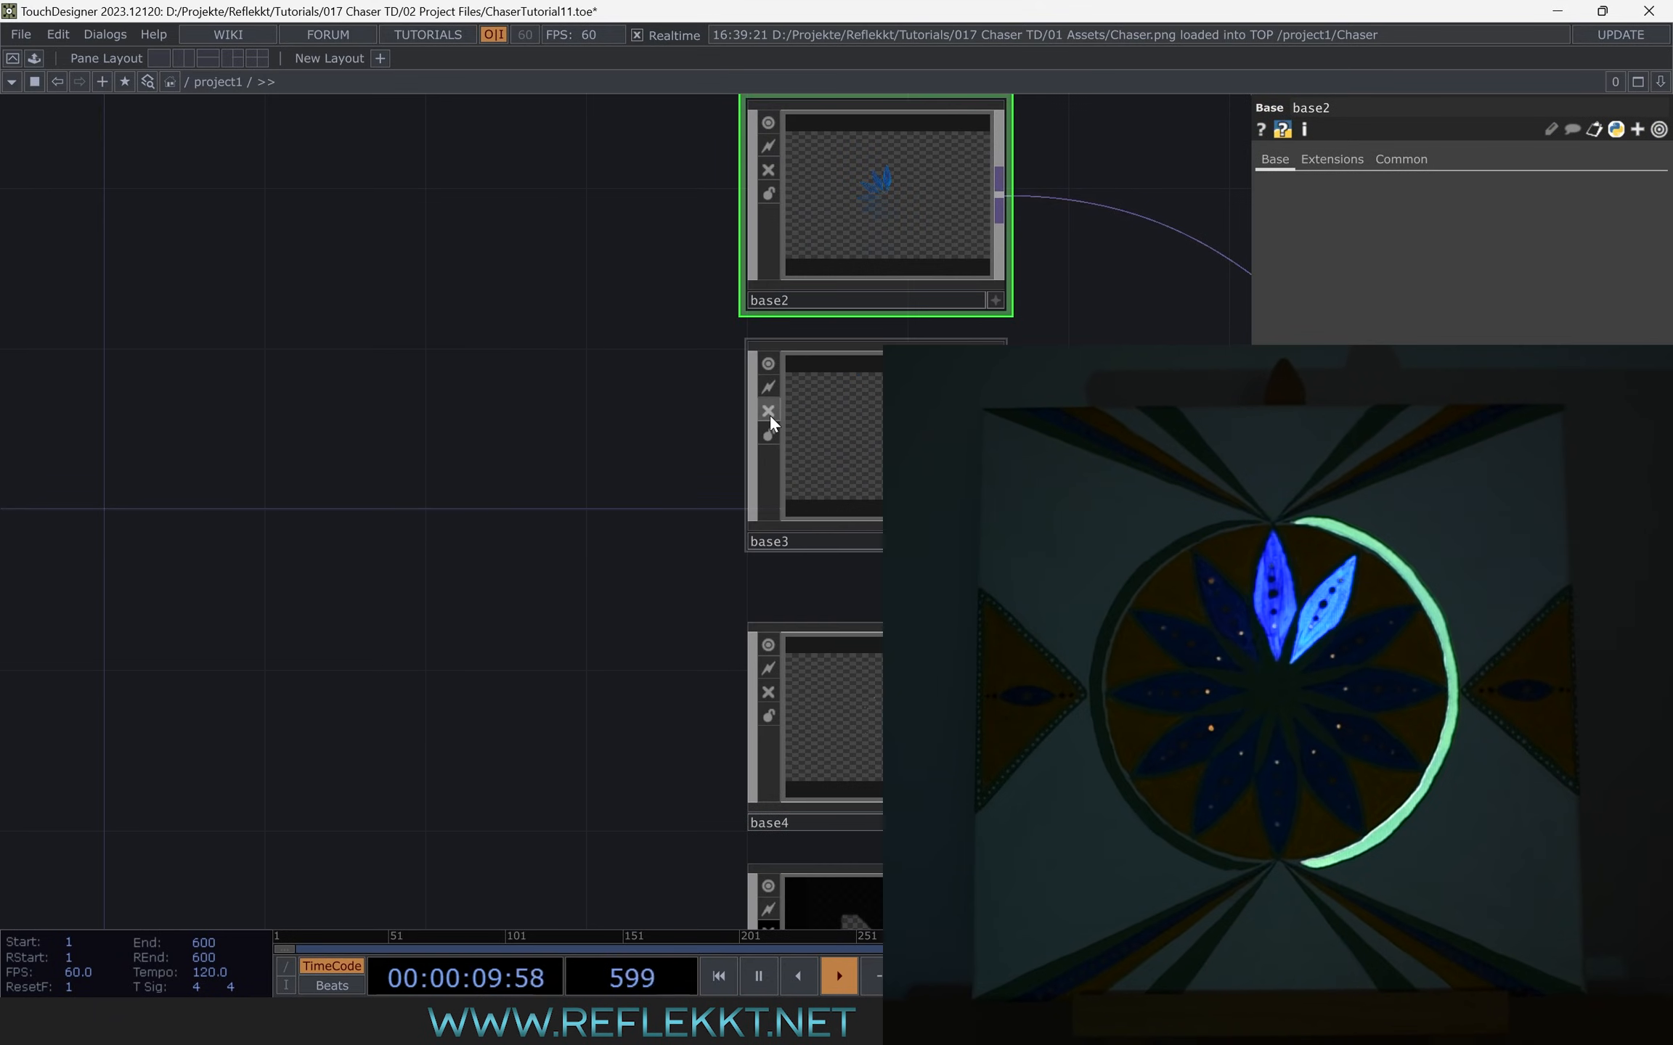
{"action": "left_click_drag", "start_coordinate": [603, 547], "coordinate": [417, 467]}
{"action": "left_click_drag", "start_coordinate": [466, 582], "coordinate": [382, 319]}
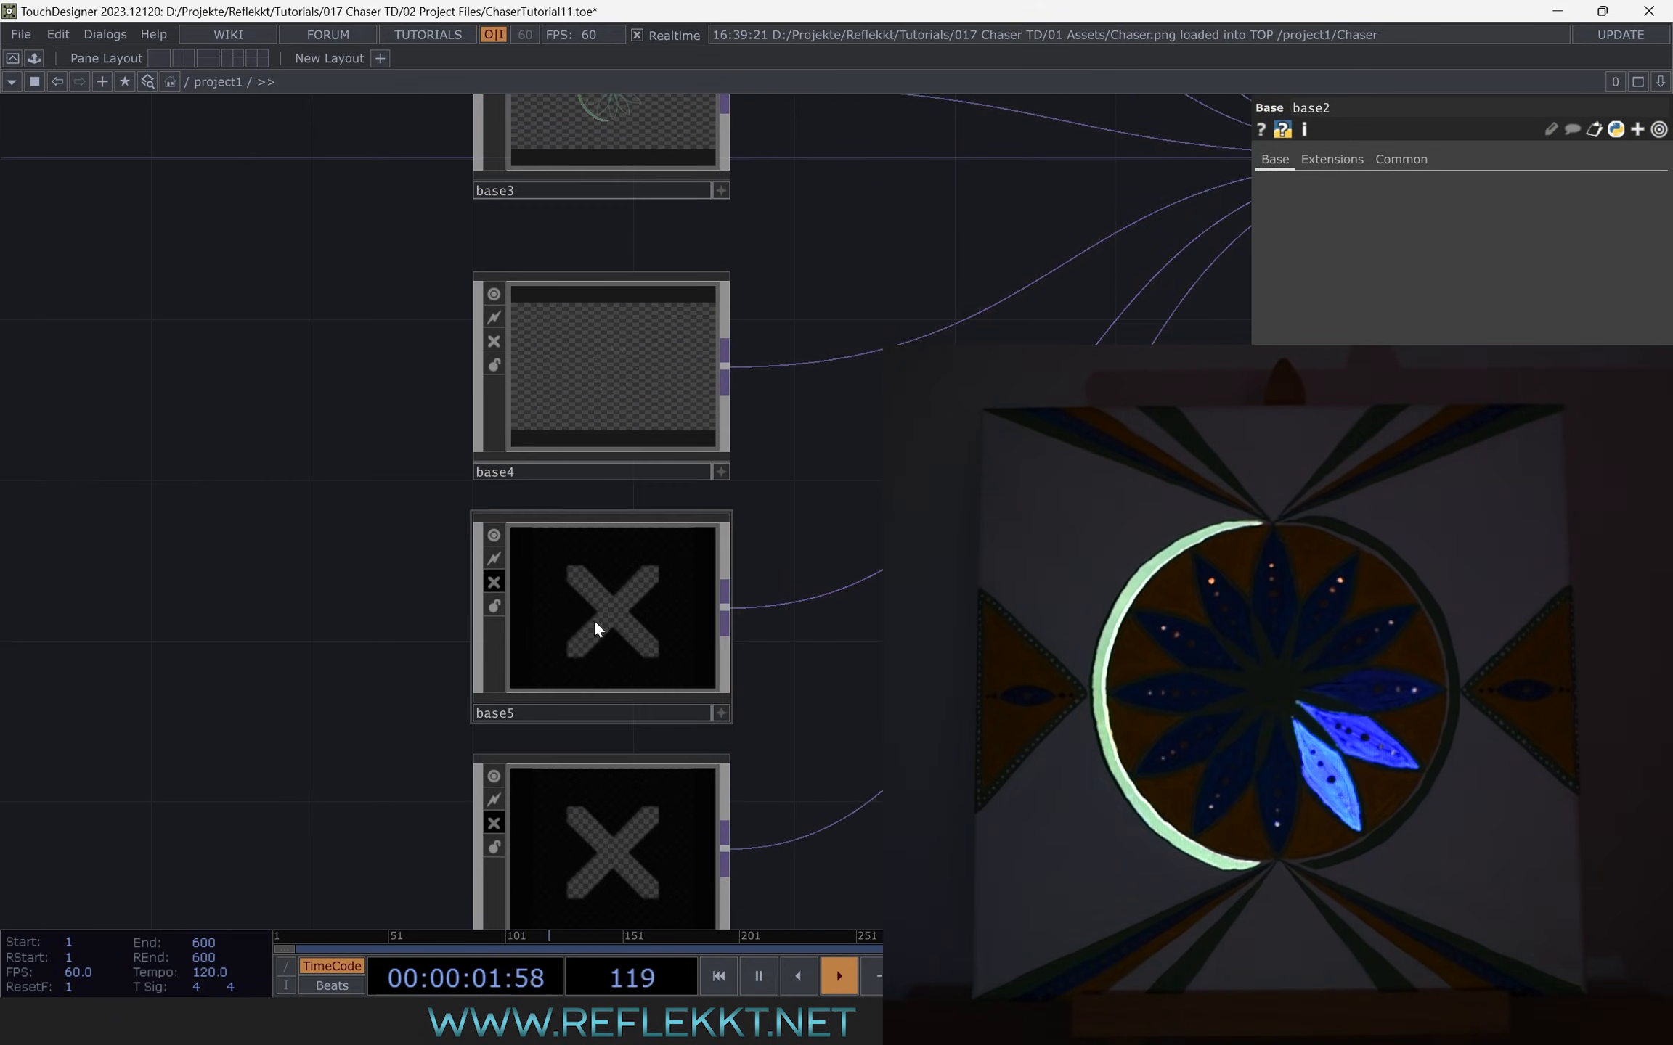
{"action": "left_click", "coordinate": [593, 618]}
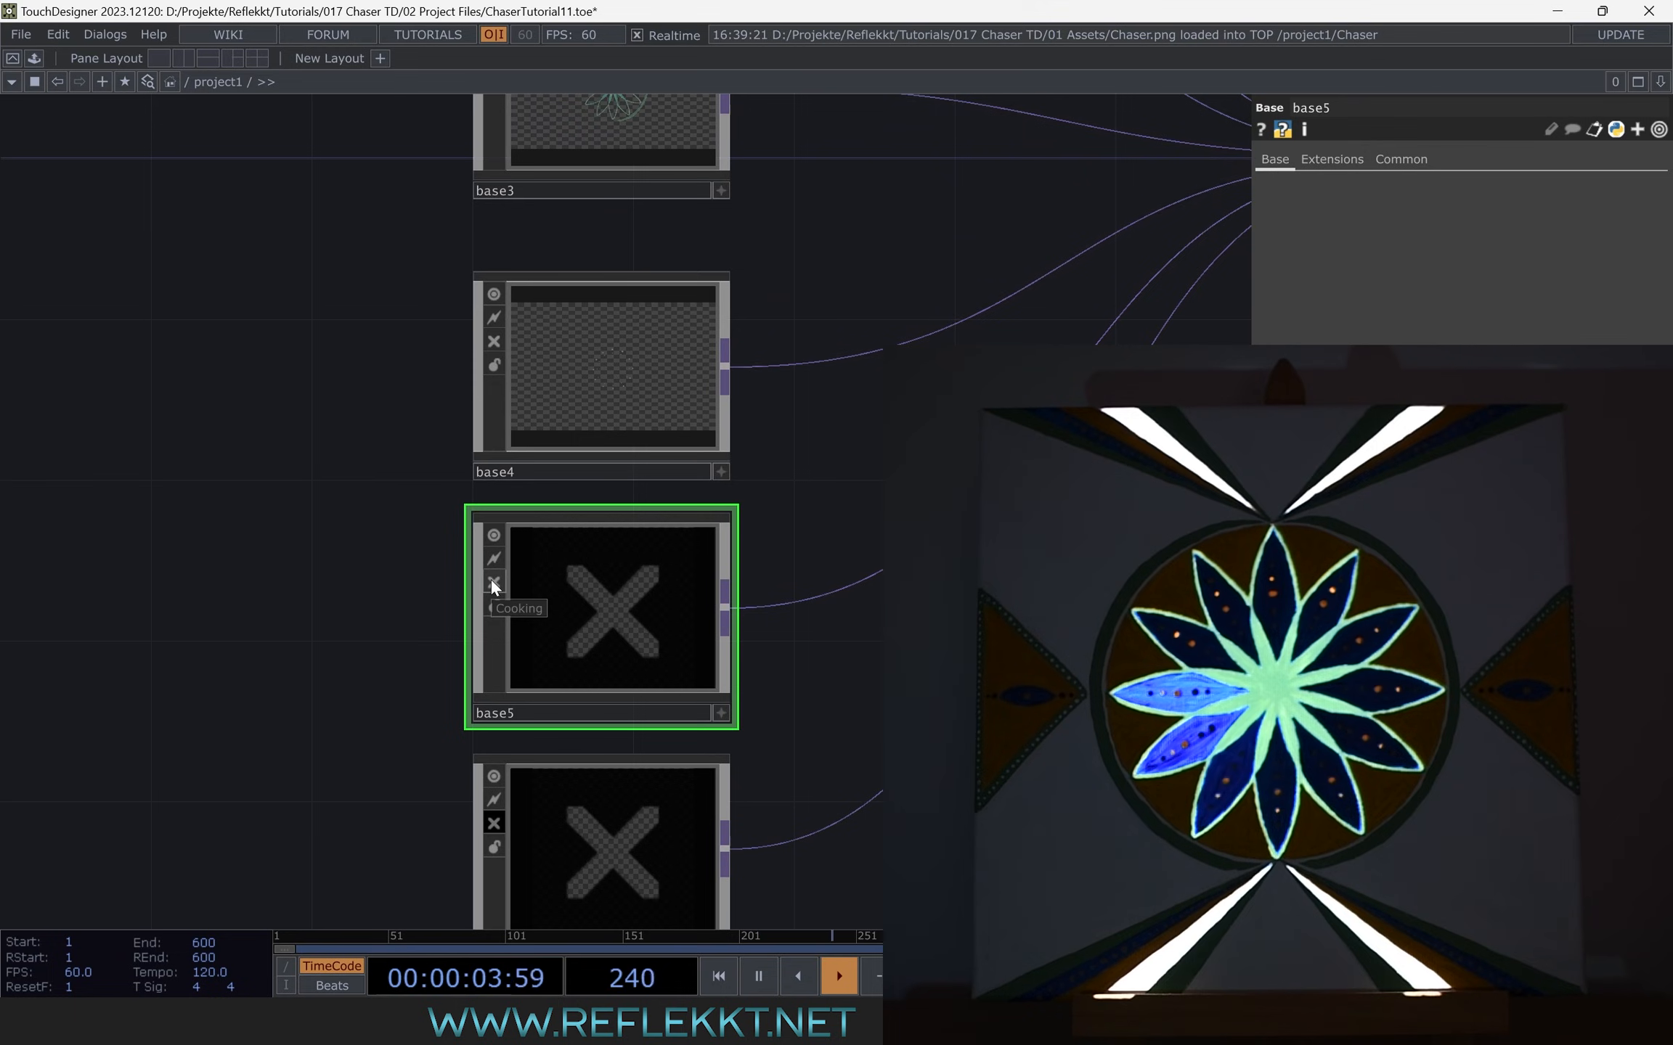
{"action": "left_click", "coordinate": [493, 582]}
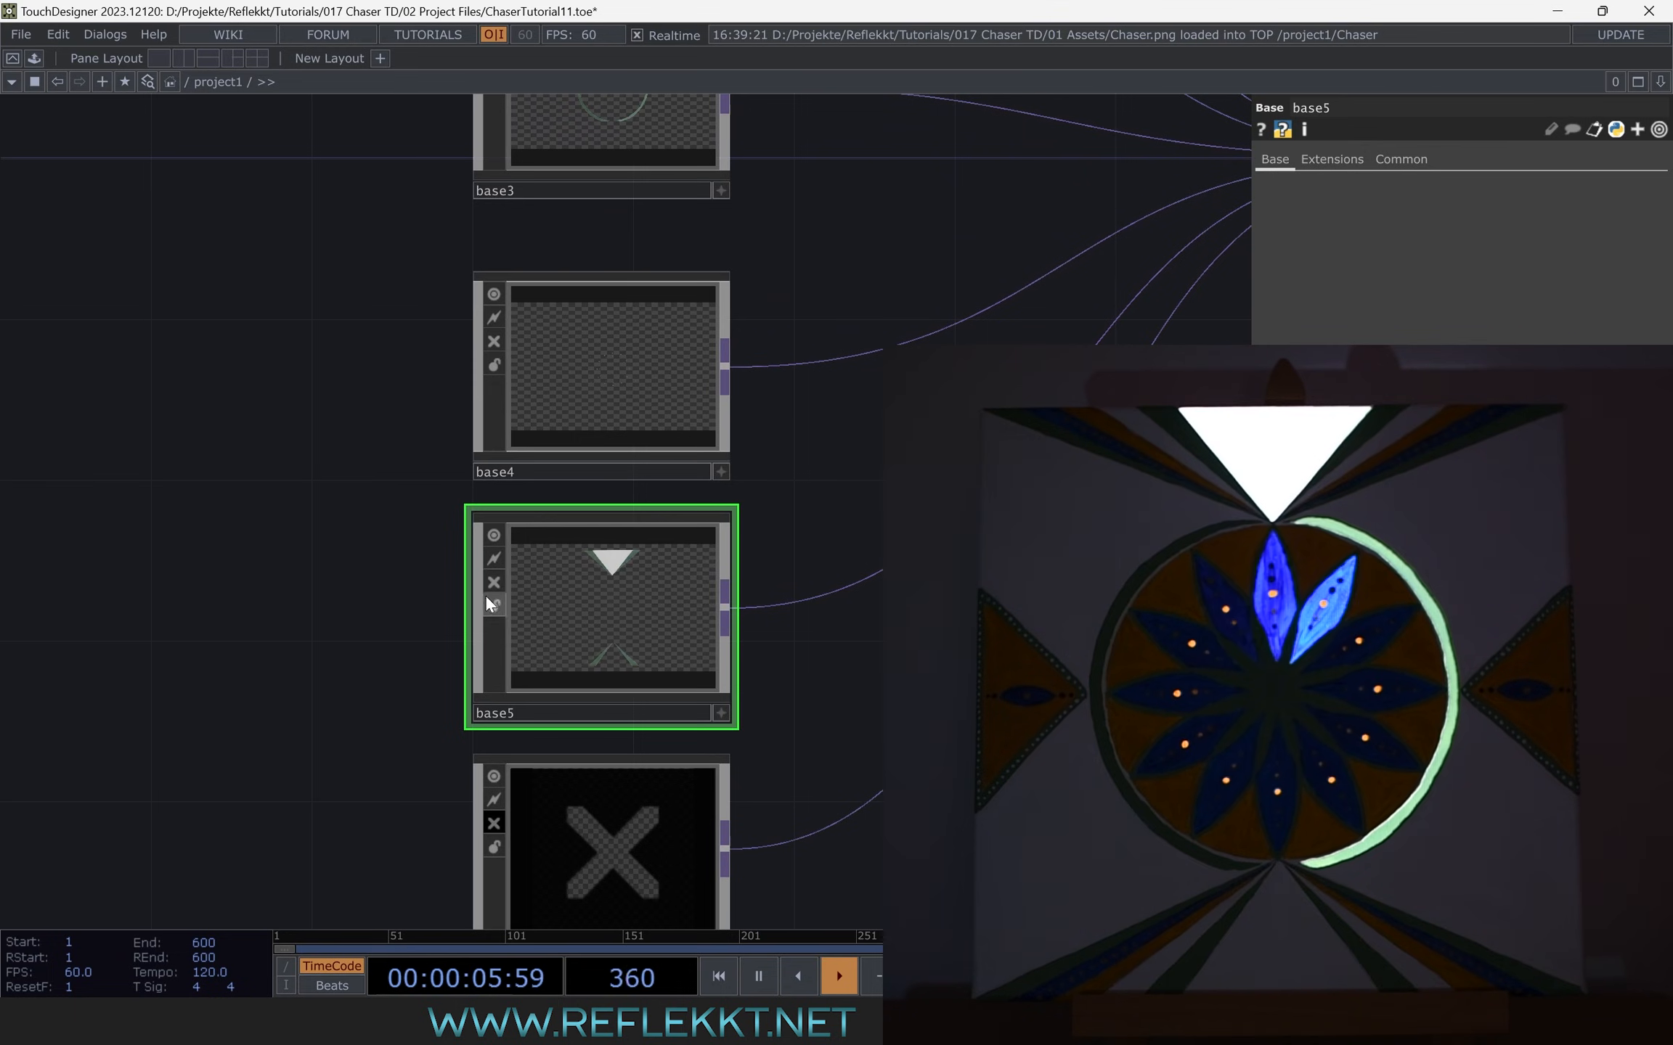
Turn cooking back on for base6 and base1 so their layers are projected again
{"action": "left_click_drag", "start_coordinate": [394, 624], "coordinate": [352, 422]}
{"action": "left_click", "coordinate": [475, 630]}
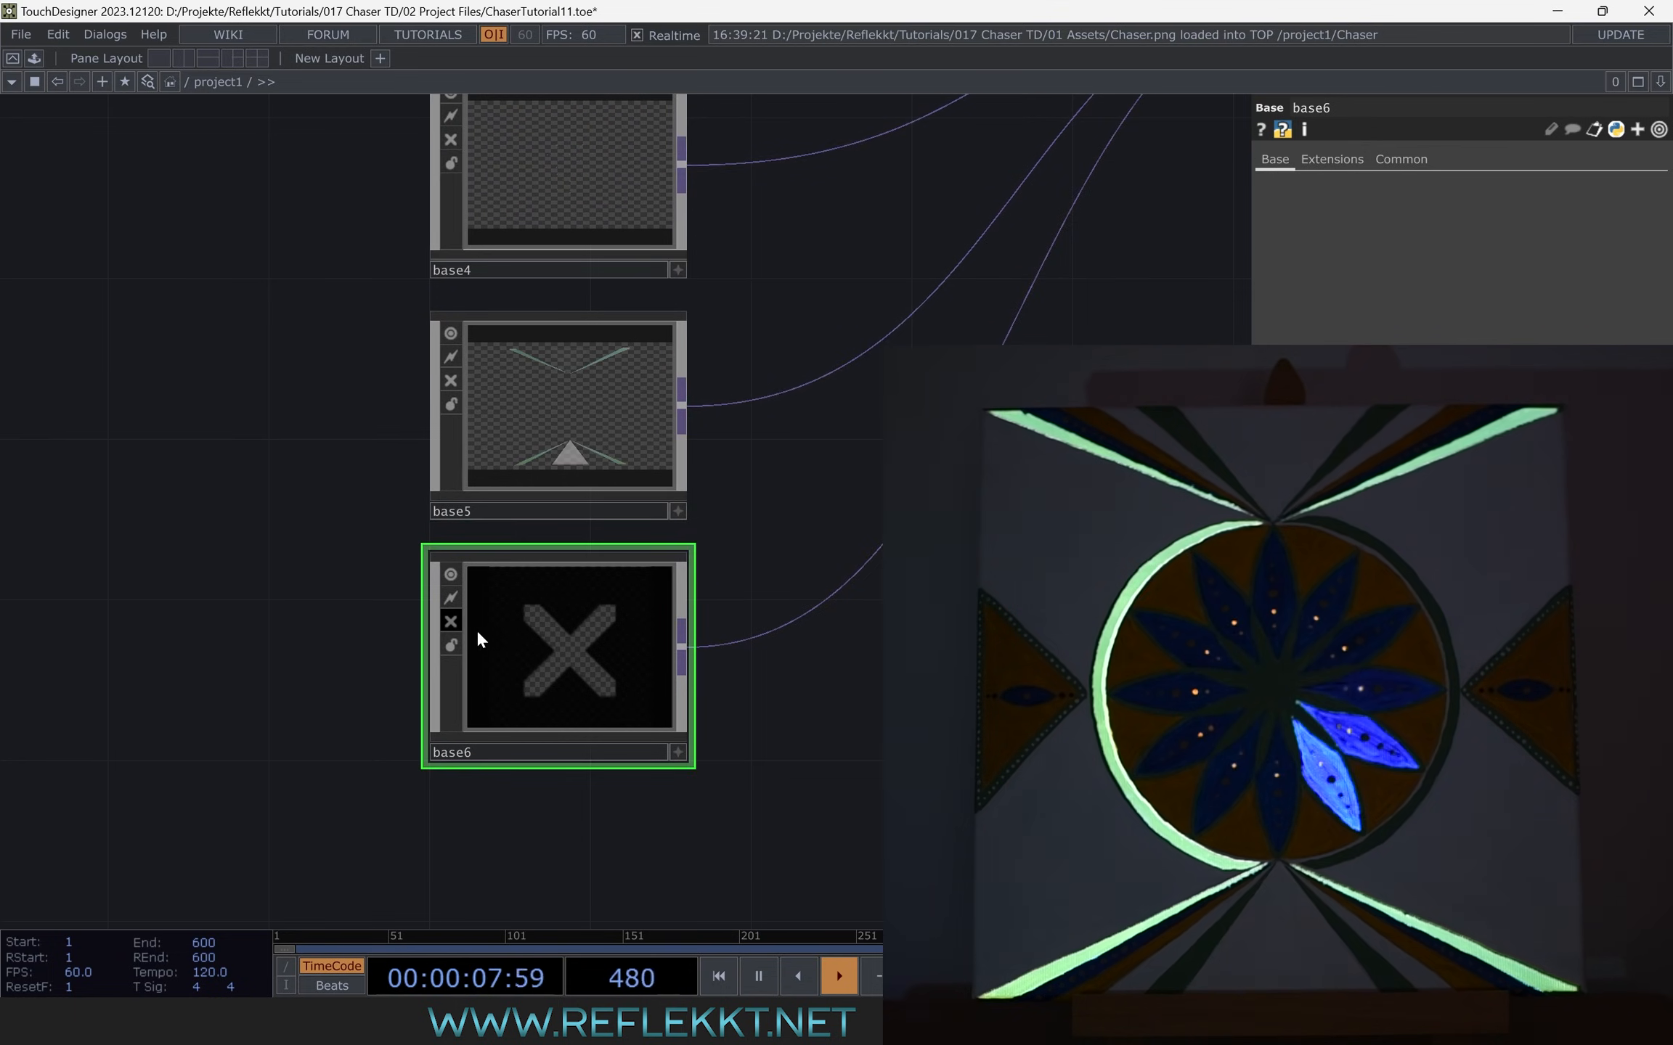
{"action": "left_click", "coordinate": [451, 621]}
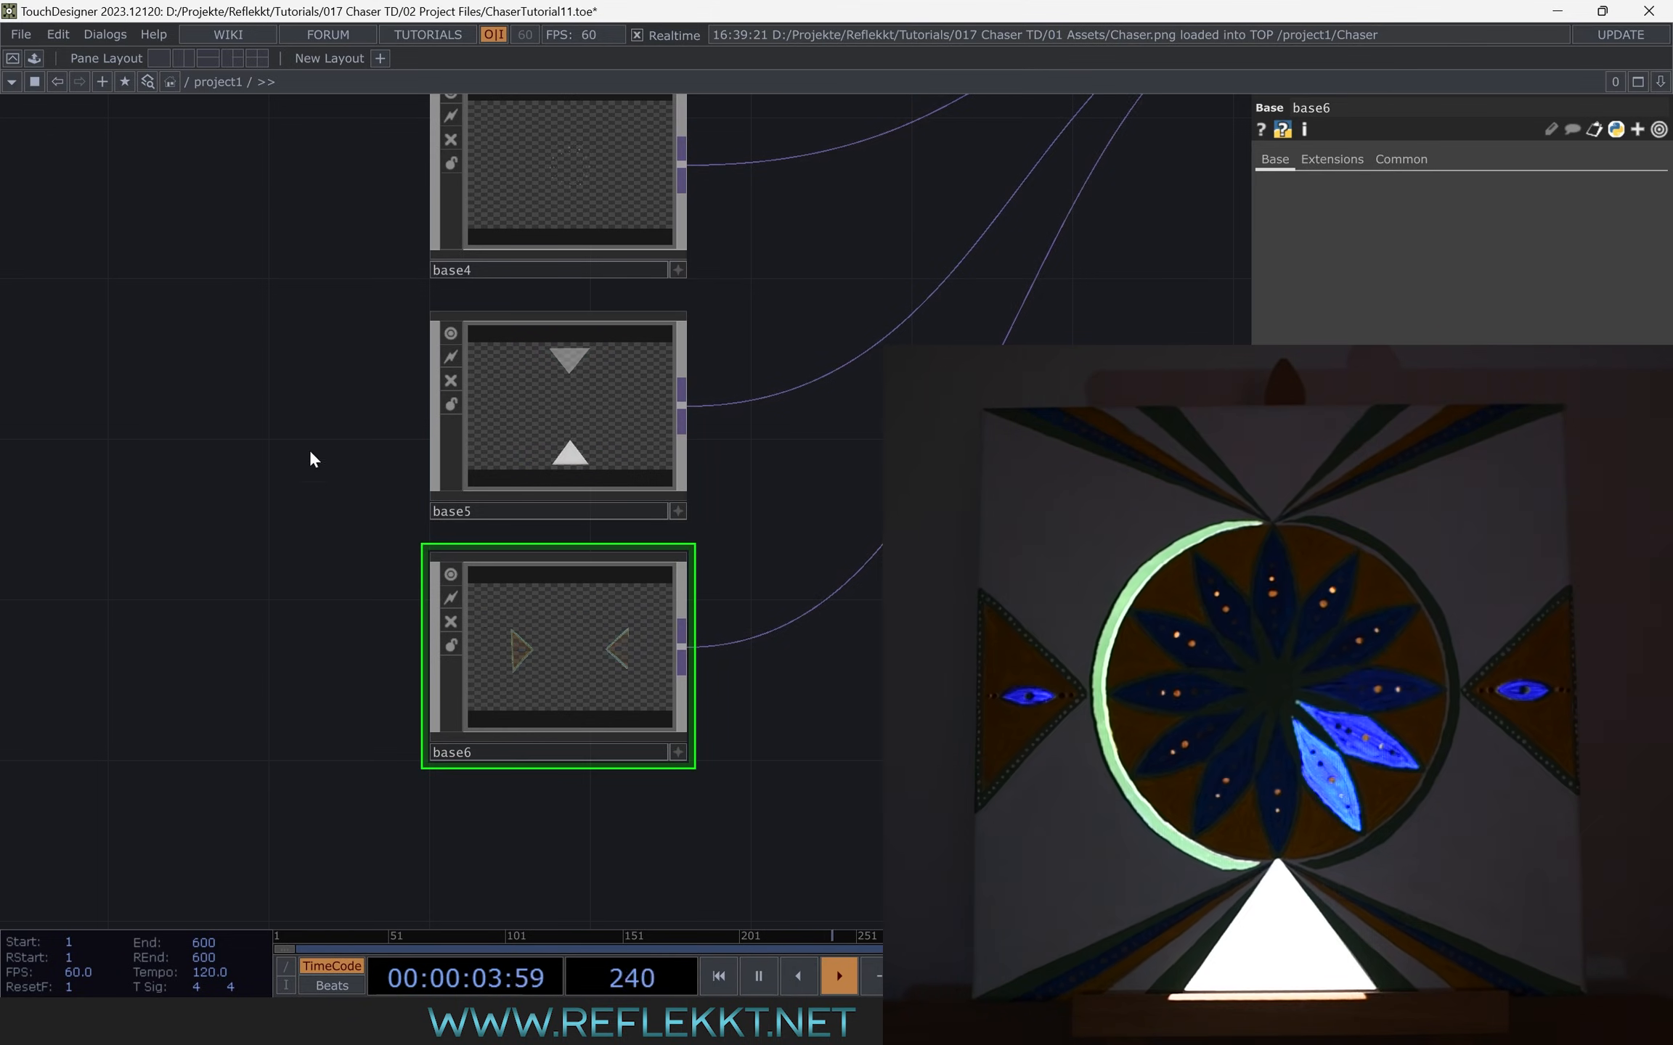
{"action": "left_click_drag", "start_coordinate": [289, 418], "coordinate": [267, 650]}
{"action": "left_click_drag", "start_coordinate": [304, 362], "coordinate": [262, 721]}
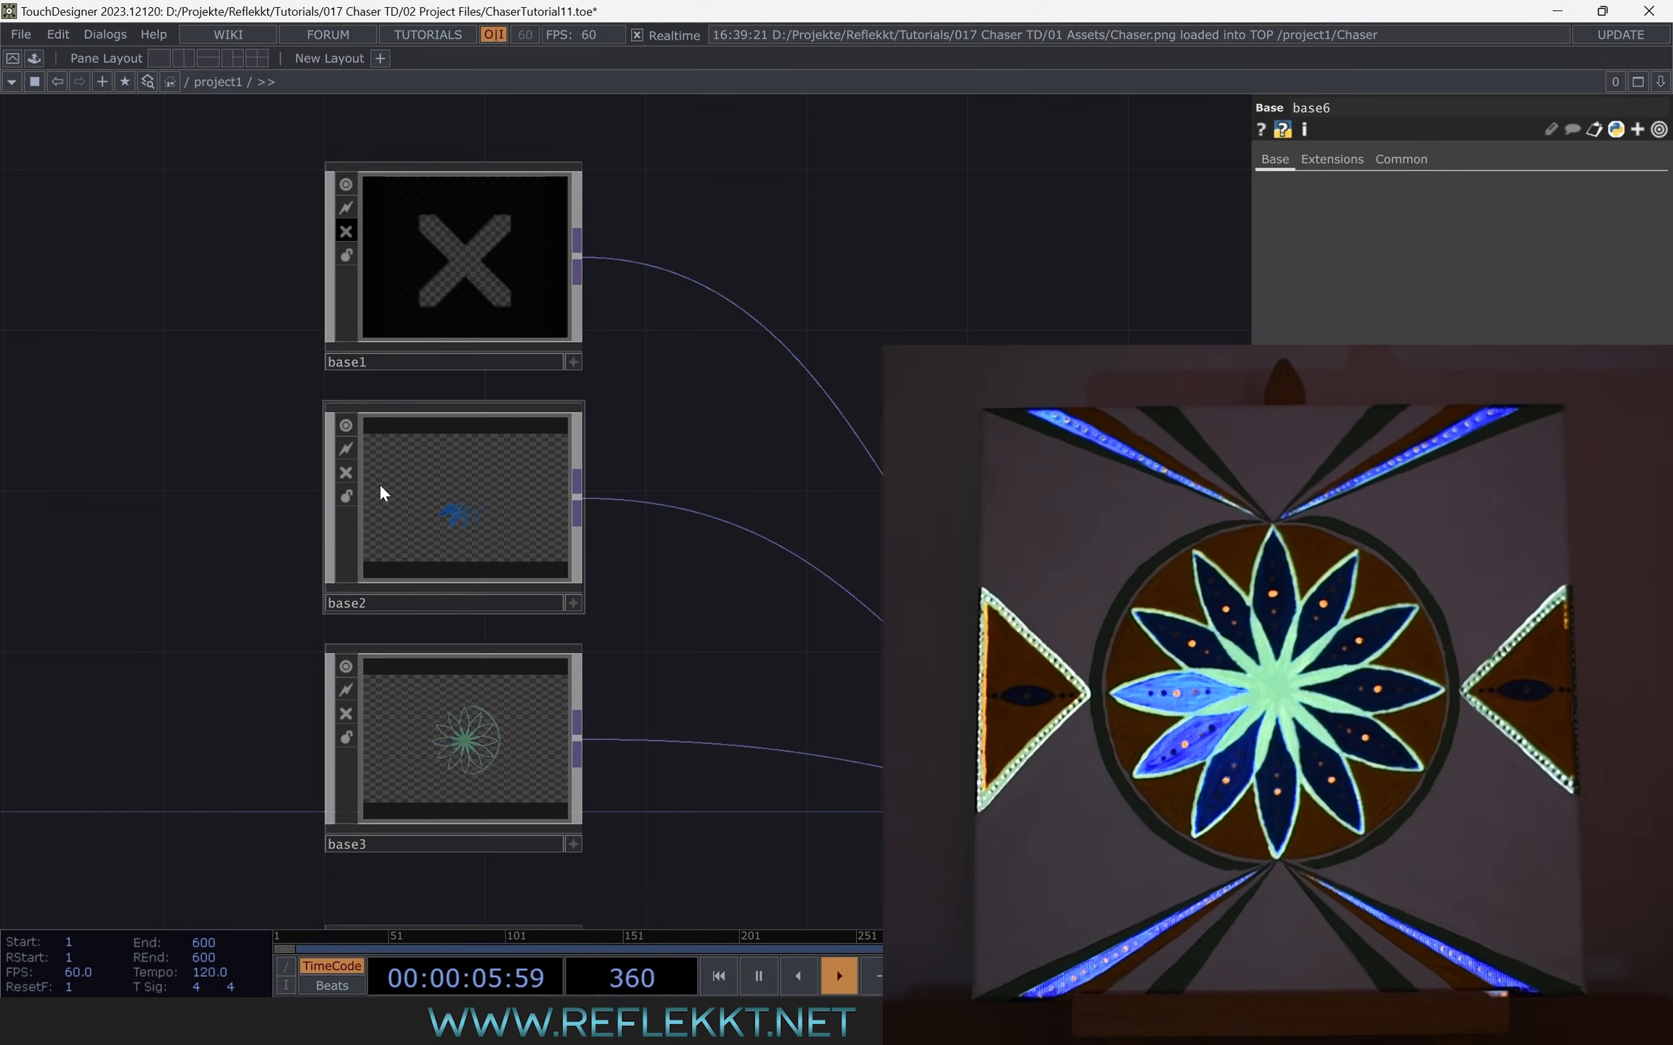
{"action": "left_click", "coordinate": [355, 231]}
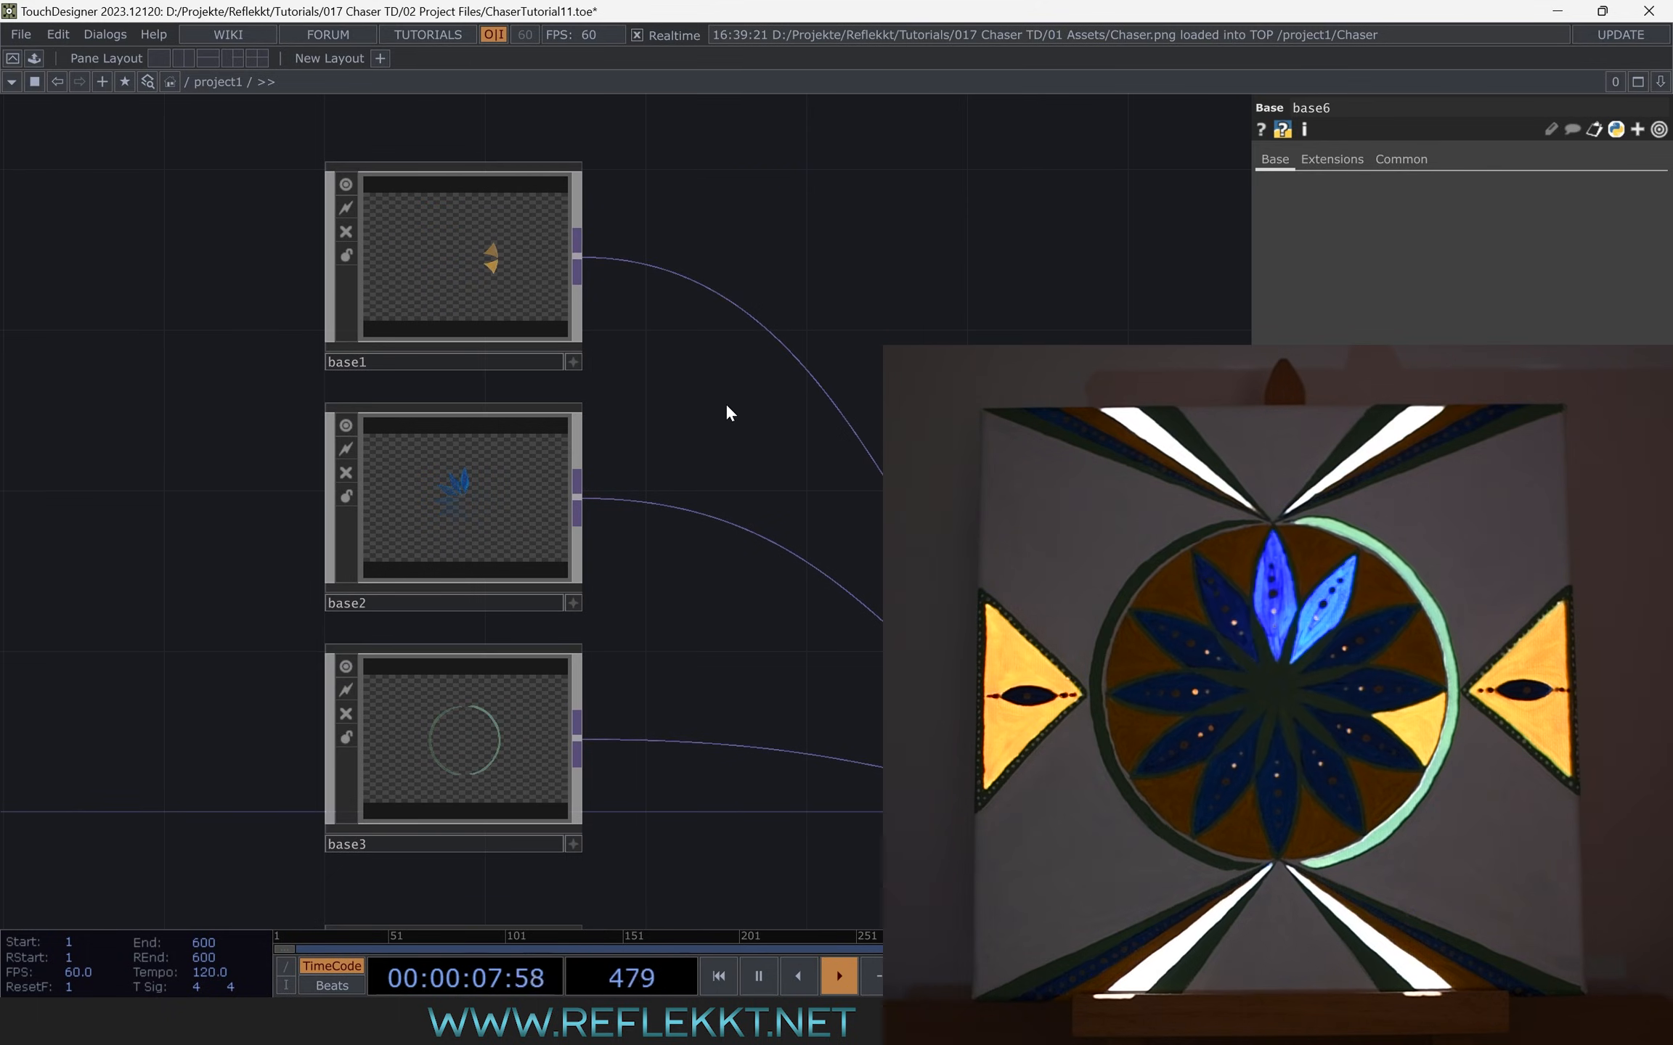